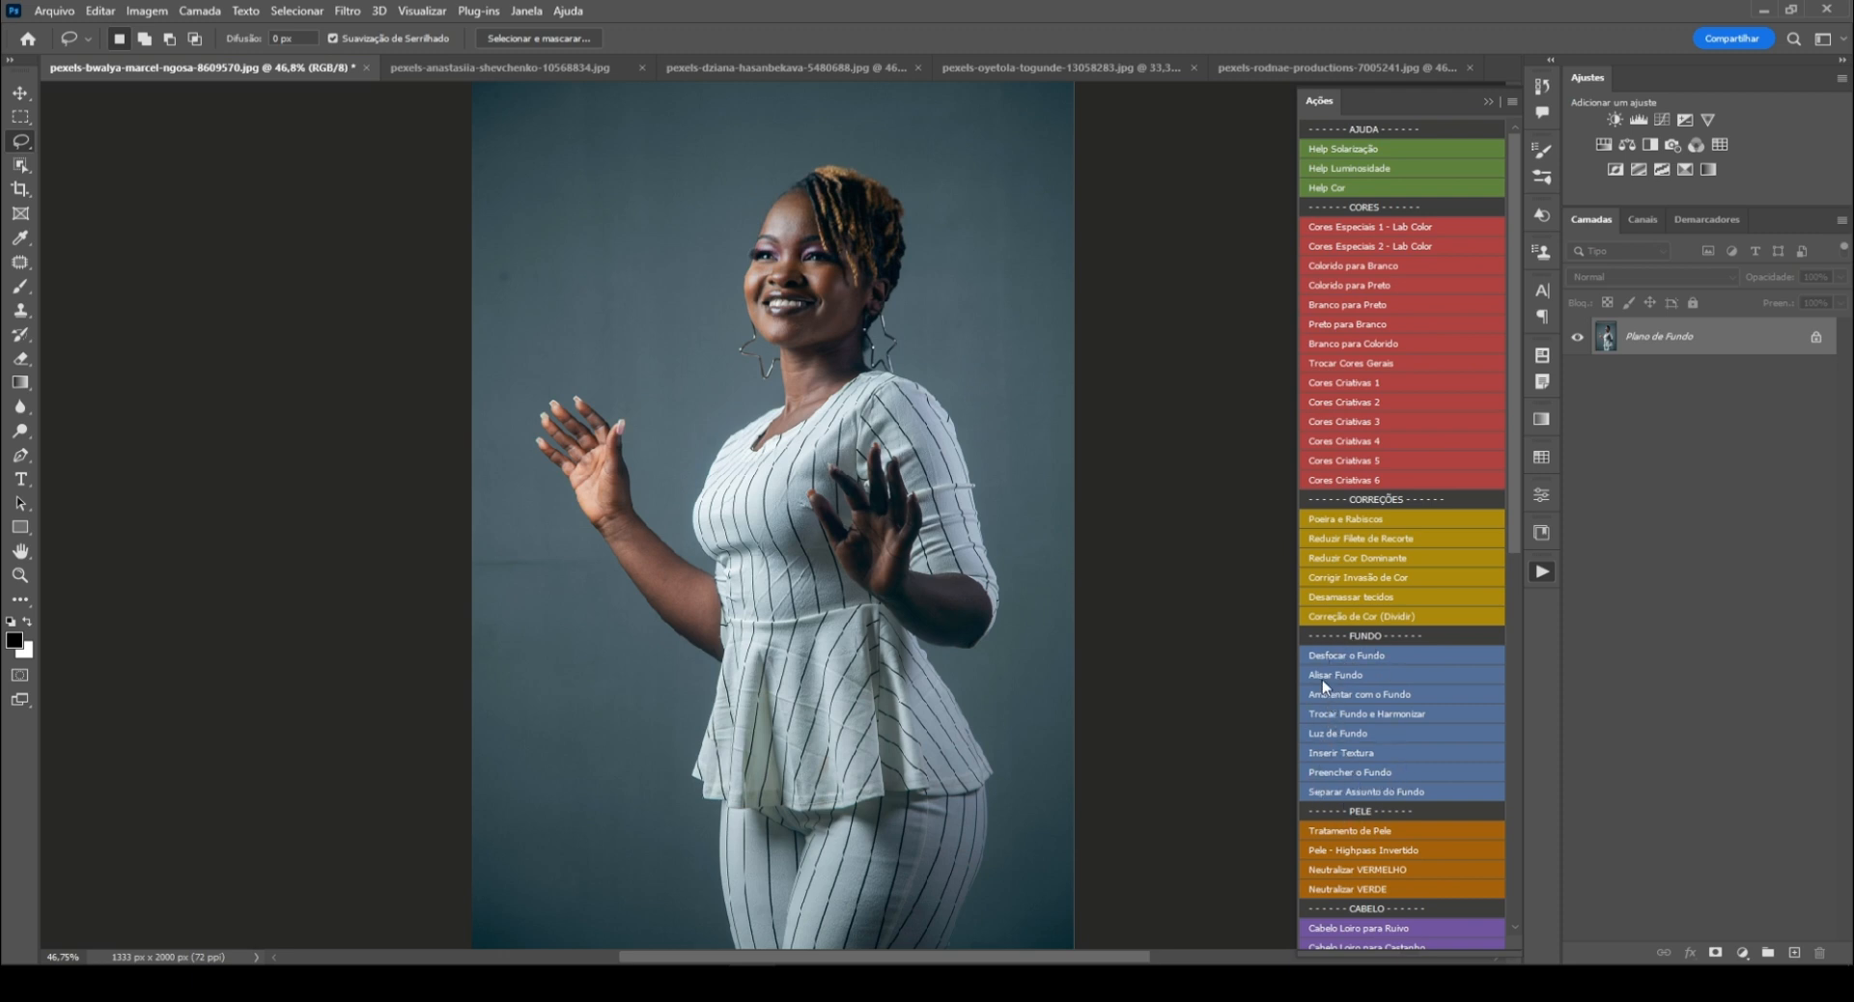
Step: Run the Alisar Fundo action on the portrait to smooth its backdrop
{"action": "left_click", "coordinate": [1376, 674]}
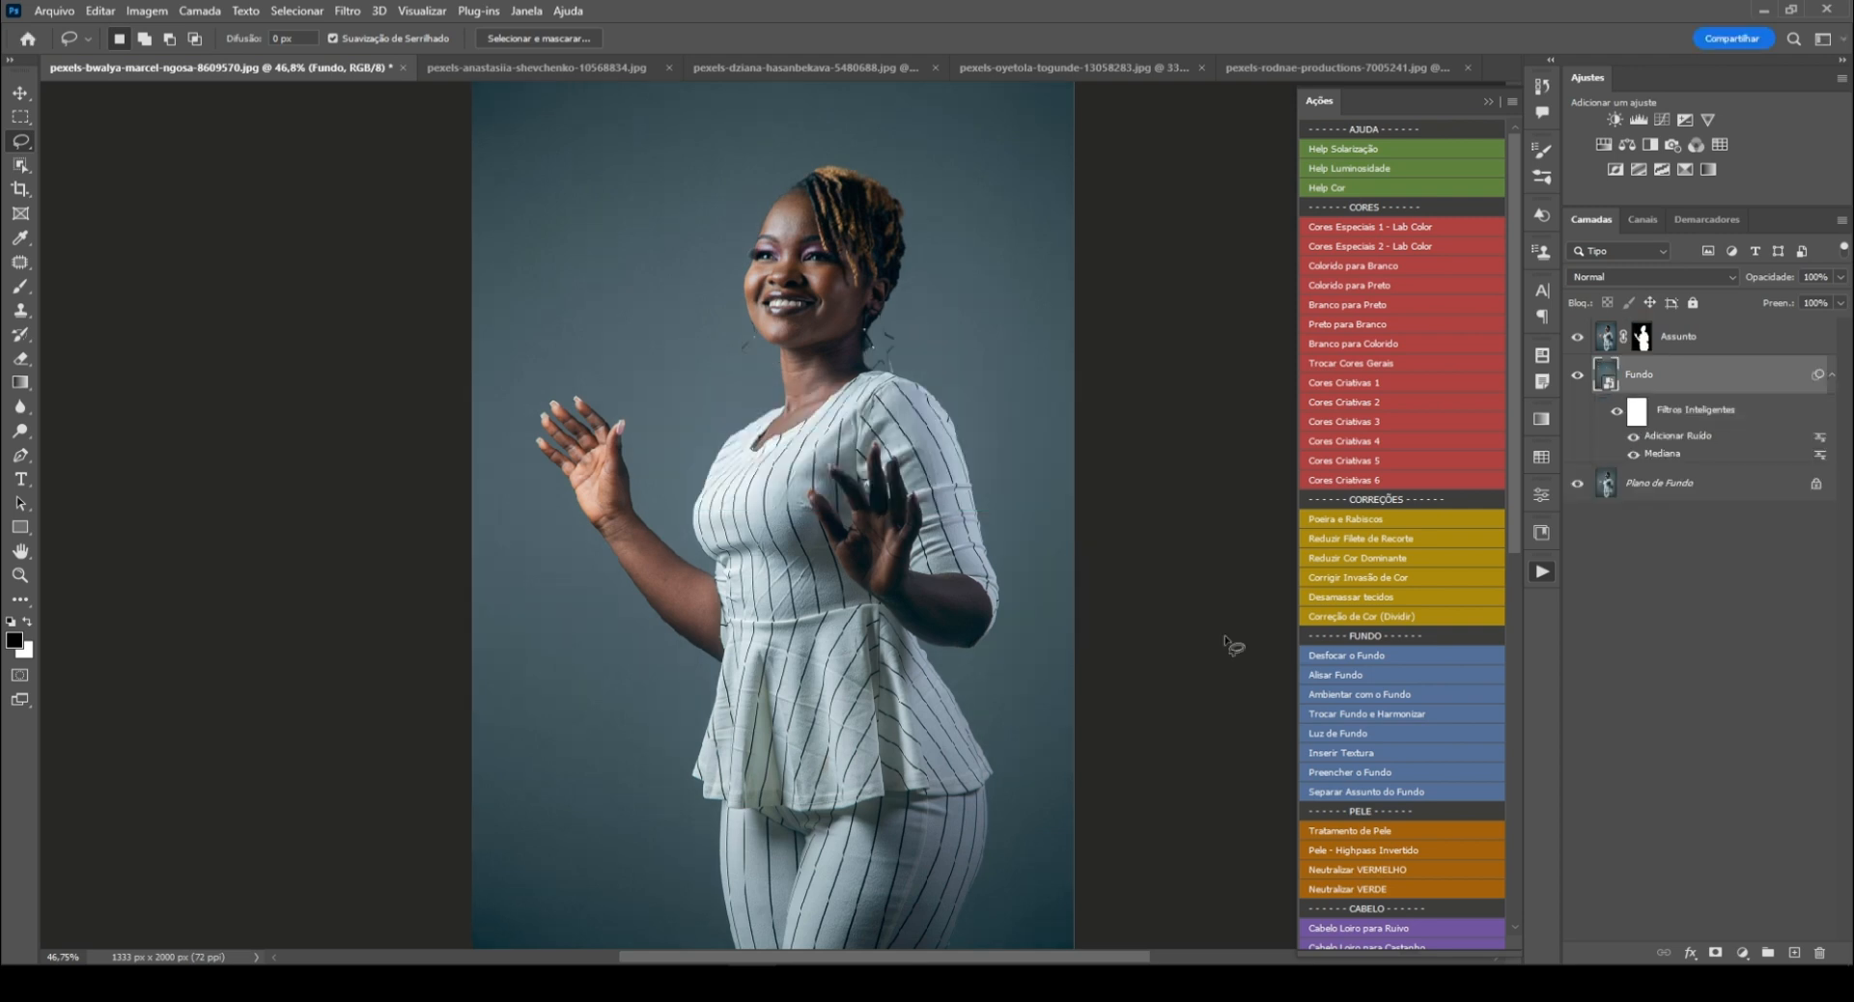
{"action": "key", "text": "v"}
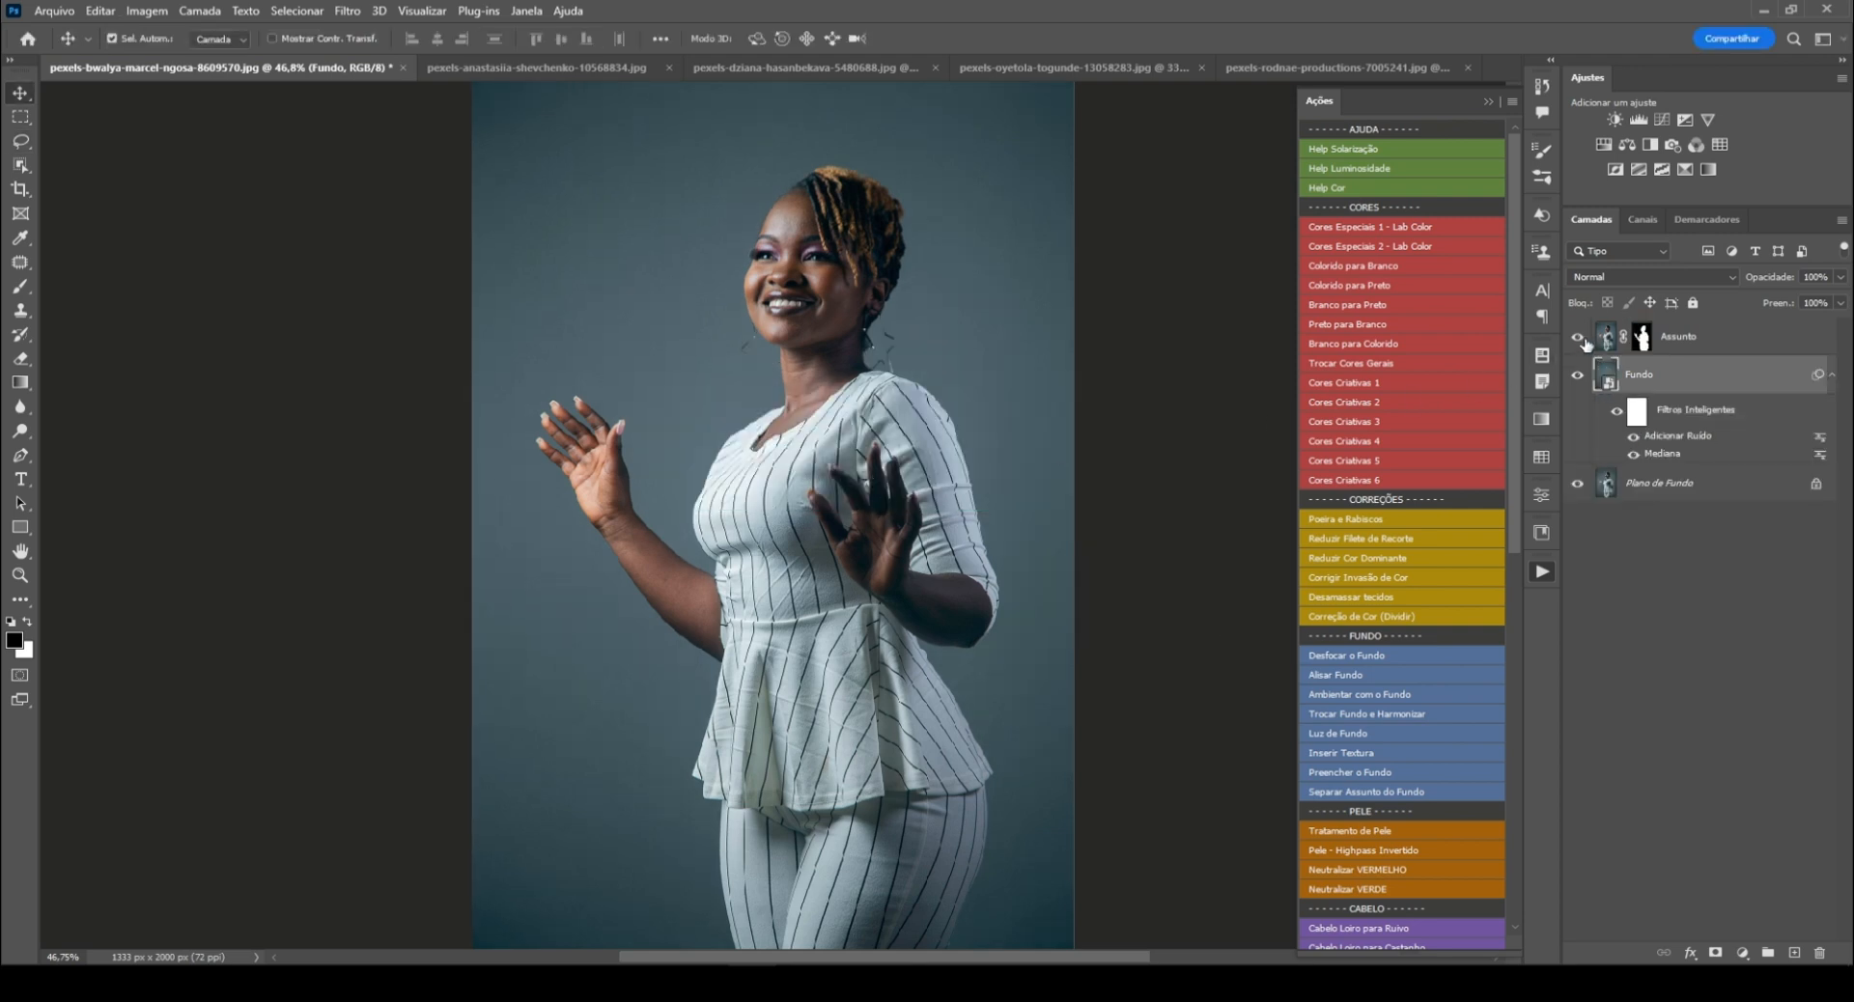
Step: Compare the smoothed backdrop with the original by toggling the visibility of the Assunto and Fundo layers
{"action": "left_click", "coordinate": [1578, 338], "text": "alt"}
{"action": "left_click", "coordinate": [1578, 338], "text": "alt"}
{"action": "left_click", "coordinate": [1578, 377], "text": "alt"}
{"action": "left_click", "coordinate": [1577, 377], "text": "alt"}
{"action": "left_click", "coordinate": [1579, 378]}
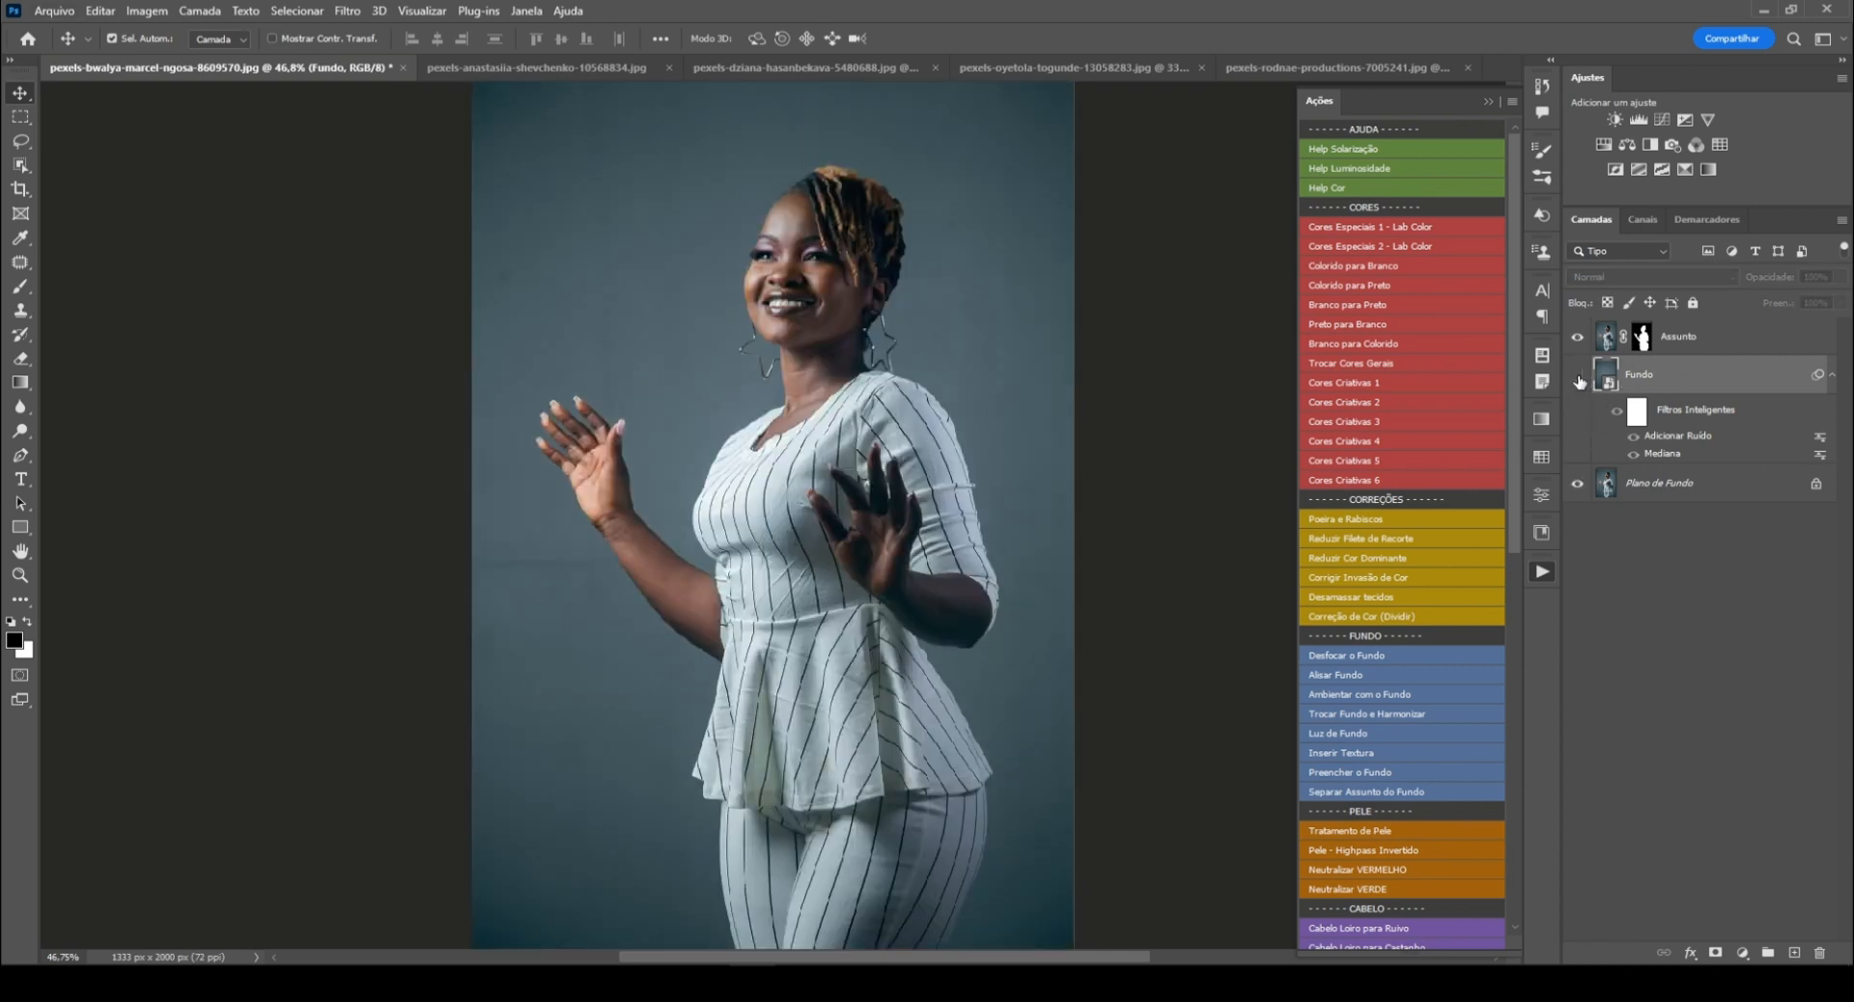
{"action": "left_click", "coordinate": [1578, 377]}
{"action": "left_click", "coordinate": [1578, 383]}
{"action": "left_click", "coordinate": [1579, 383]}
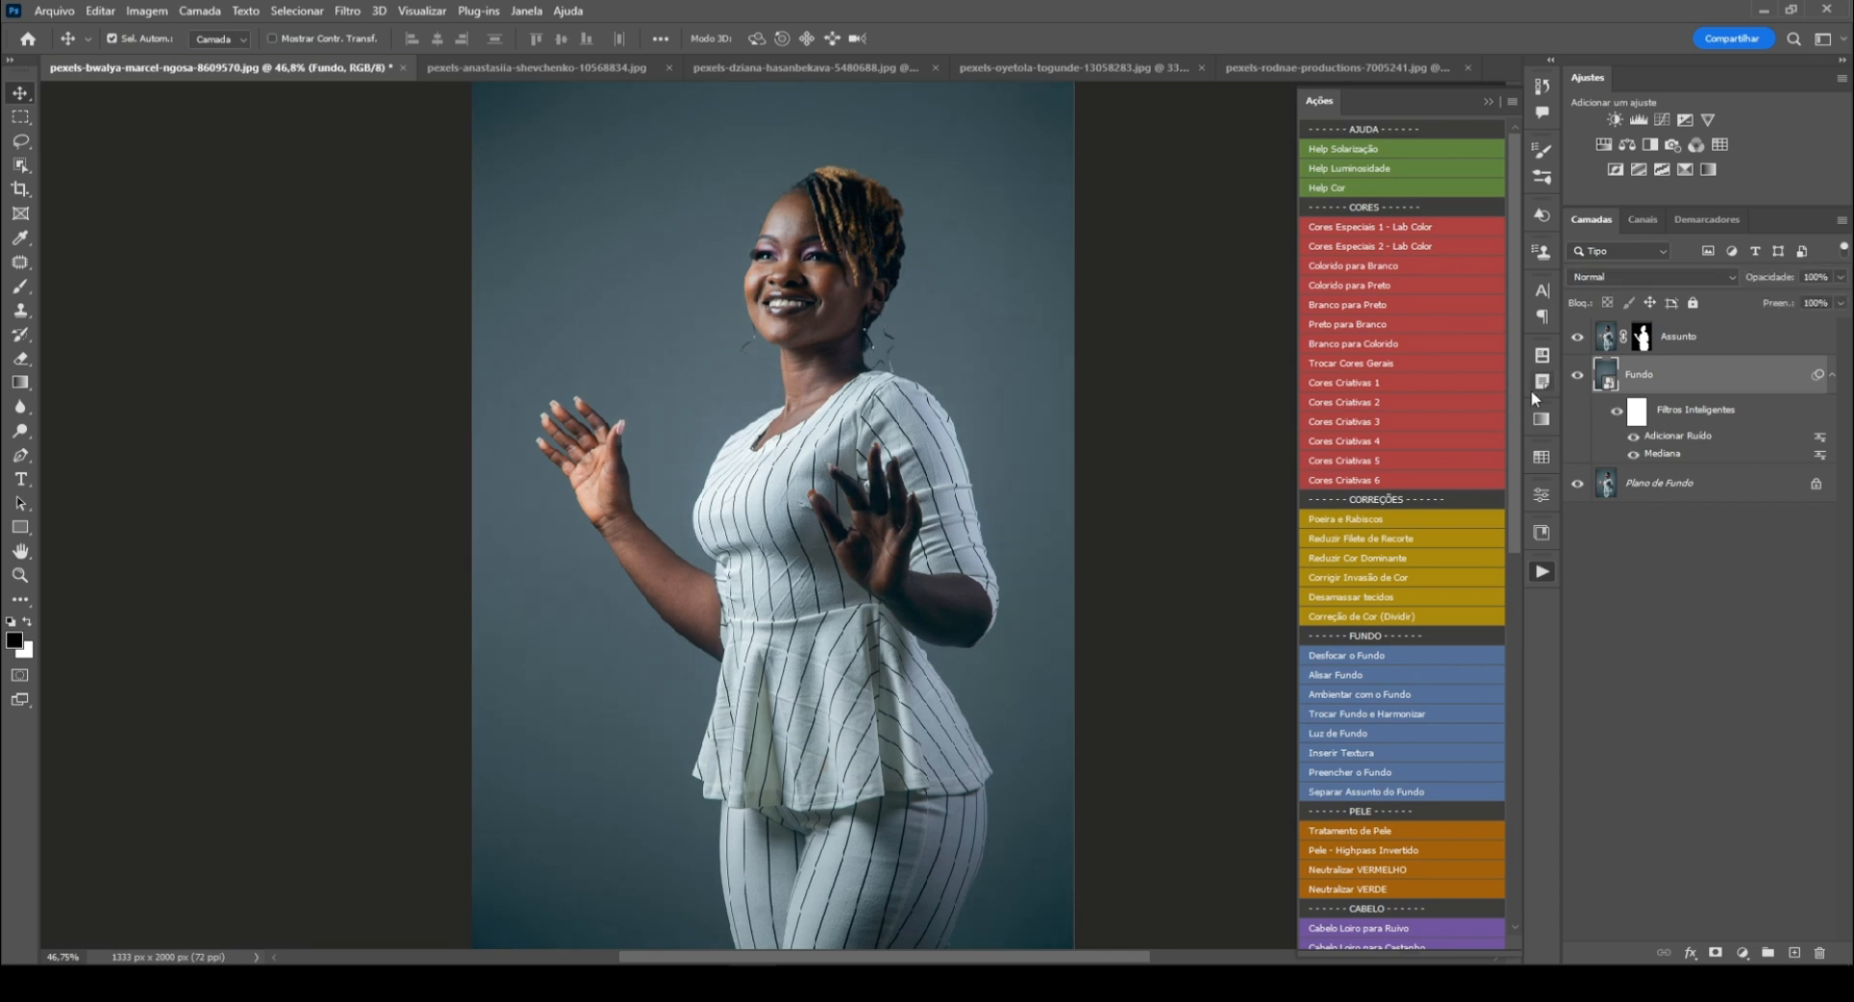
Step: Inspect the earrings at 100% against the original photo and examine the Assunto layer mask on its own
{"action": "left_click", "coordinate": [1641, 337]}
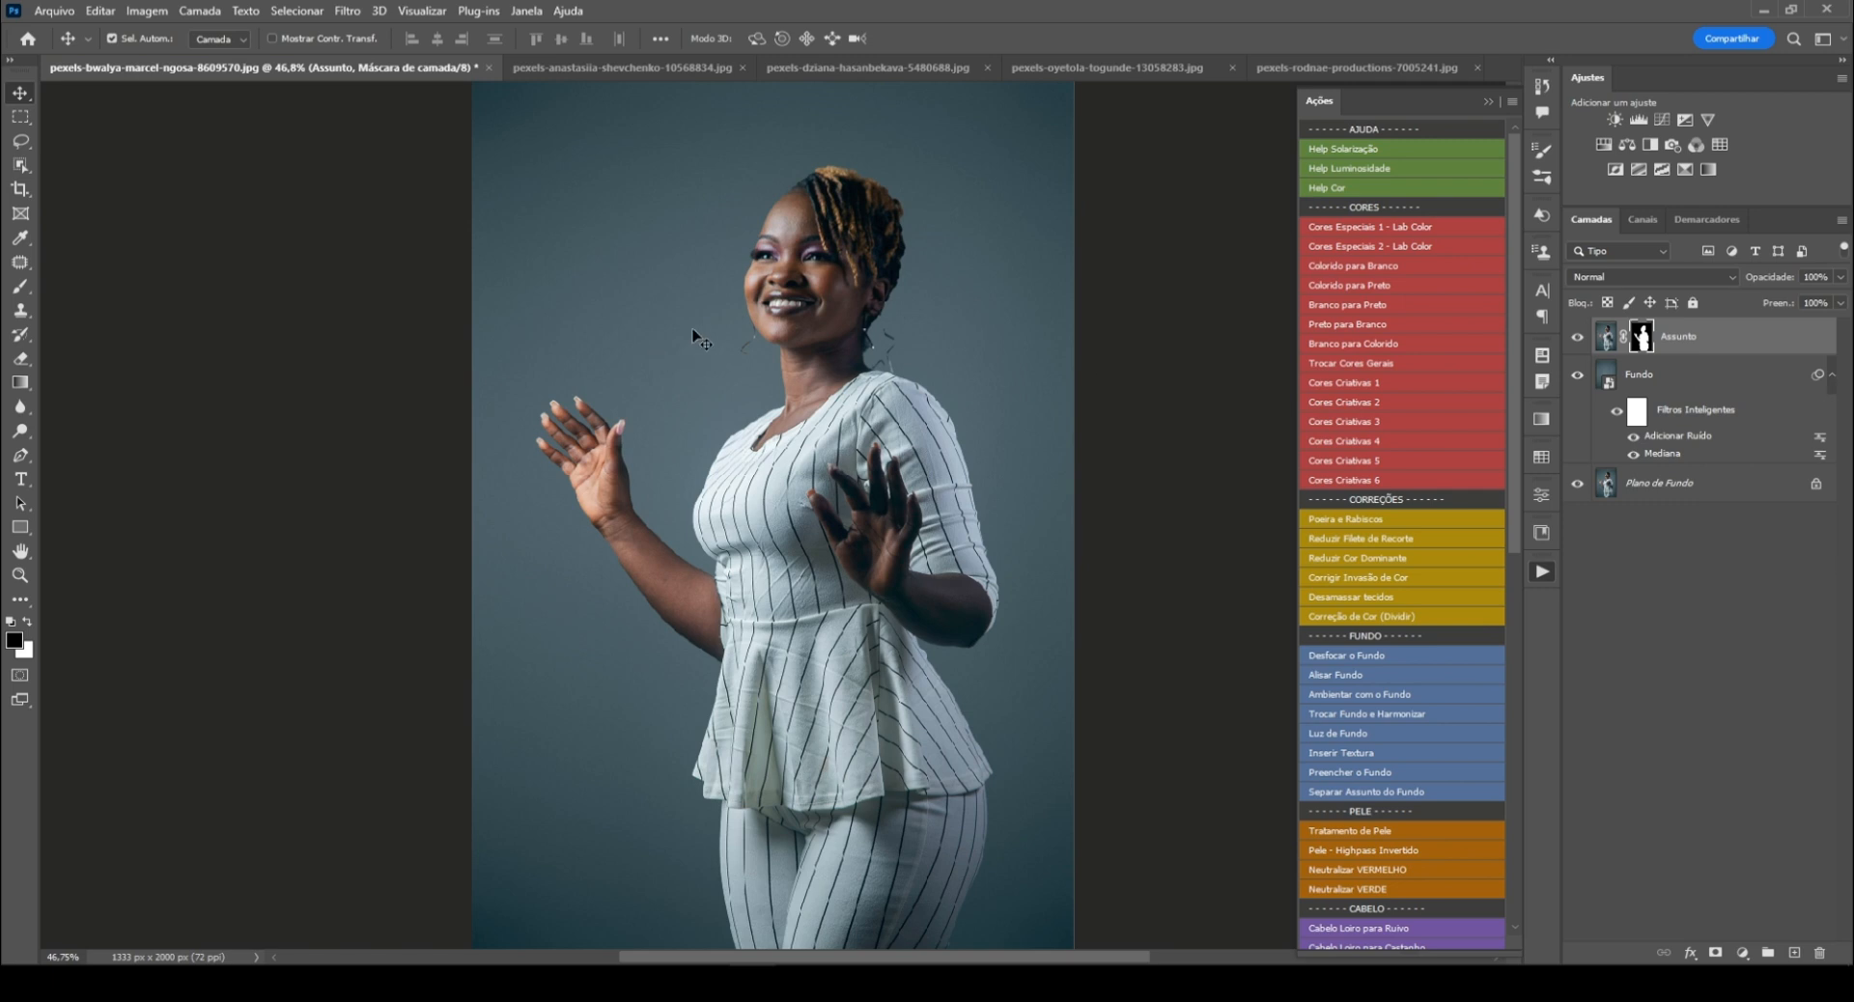
{"action": "key", "text": "ctrl+1"}
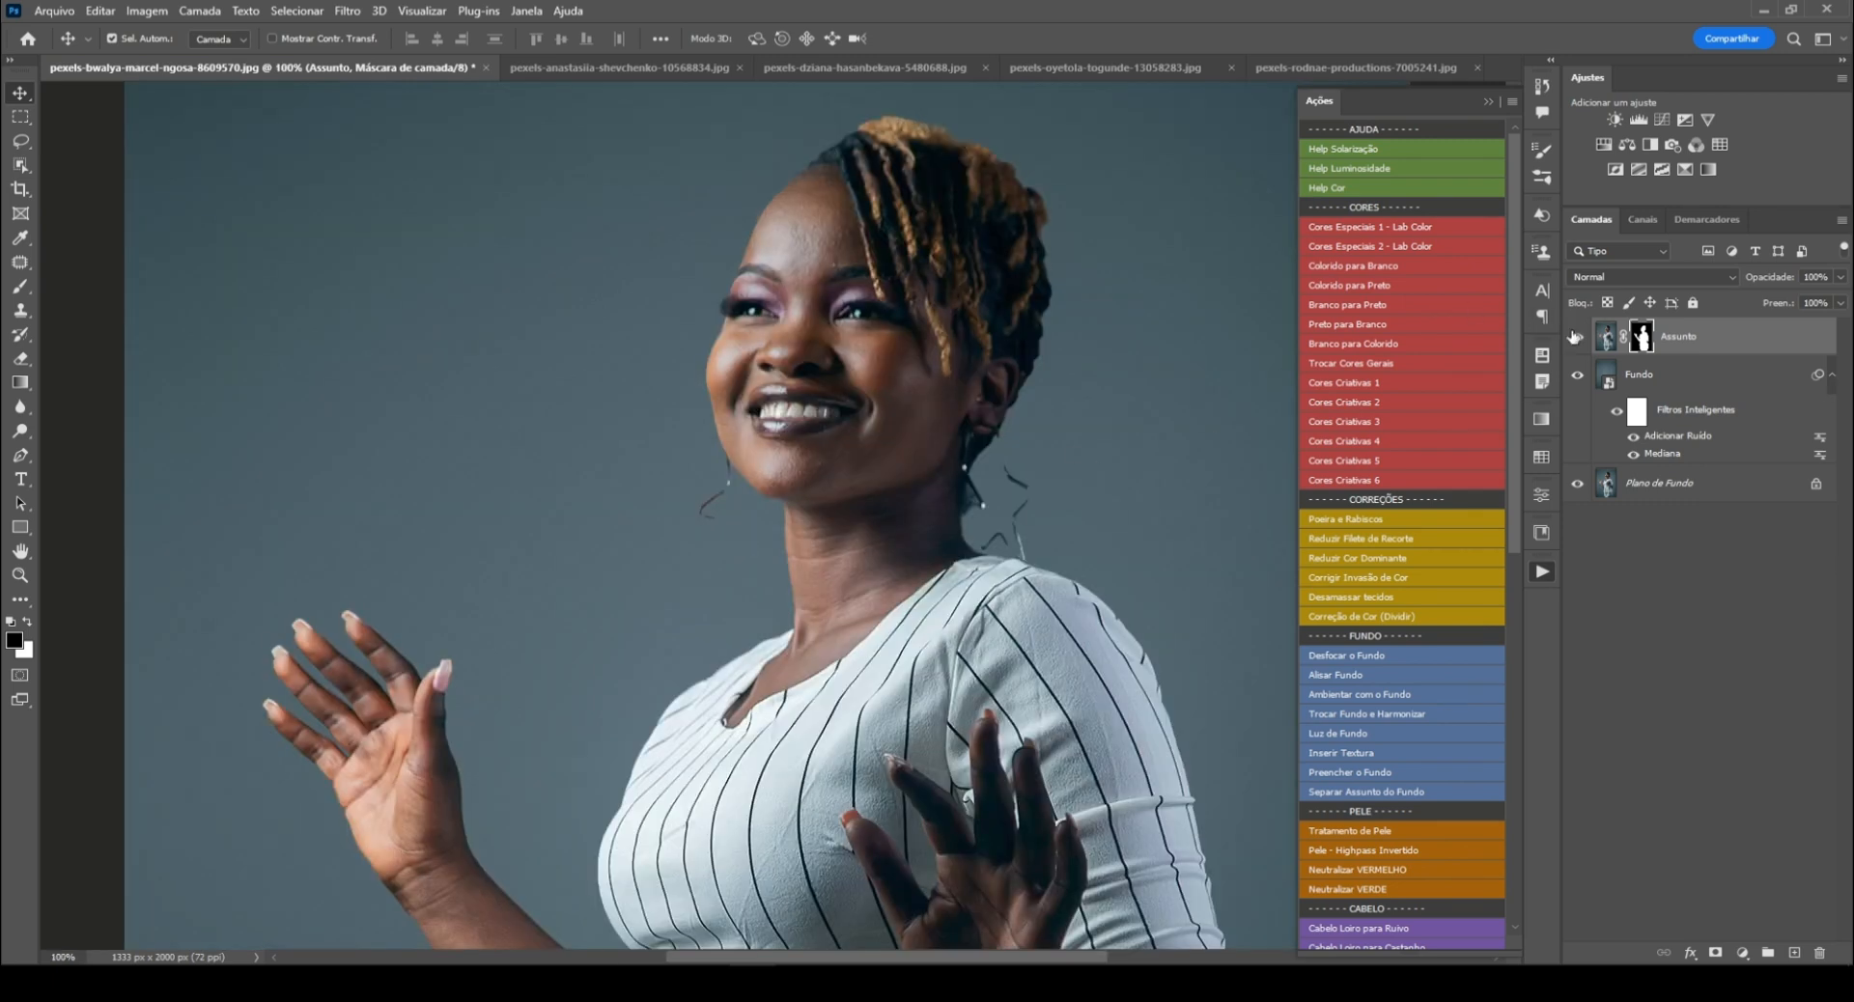
{"action": "left_click", "coordinate": [1577, 483], "text": "alt"}
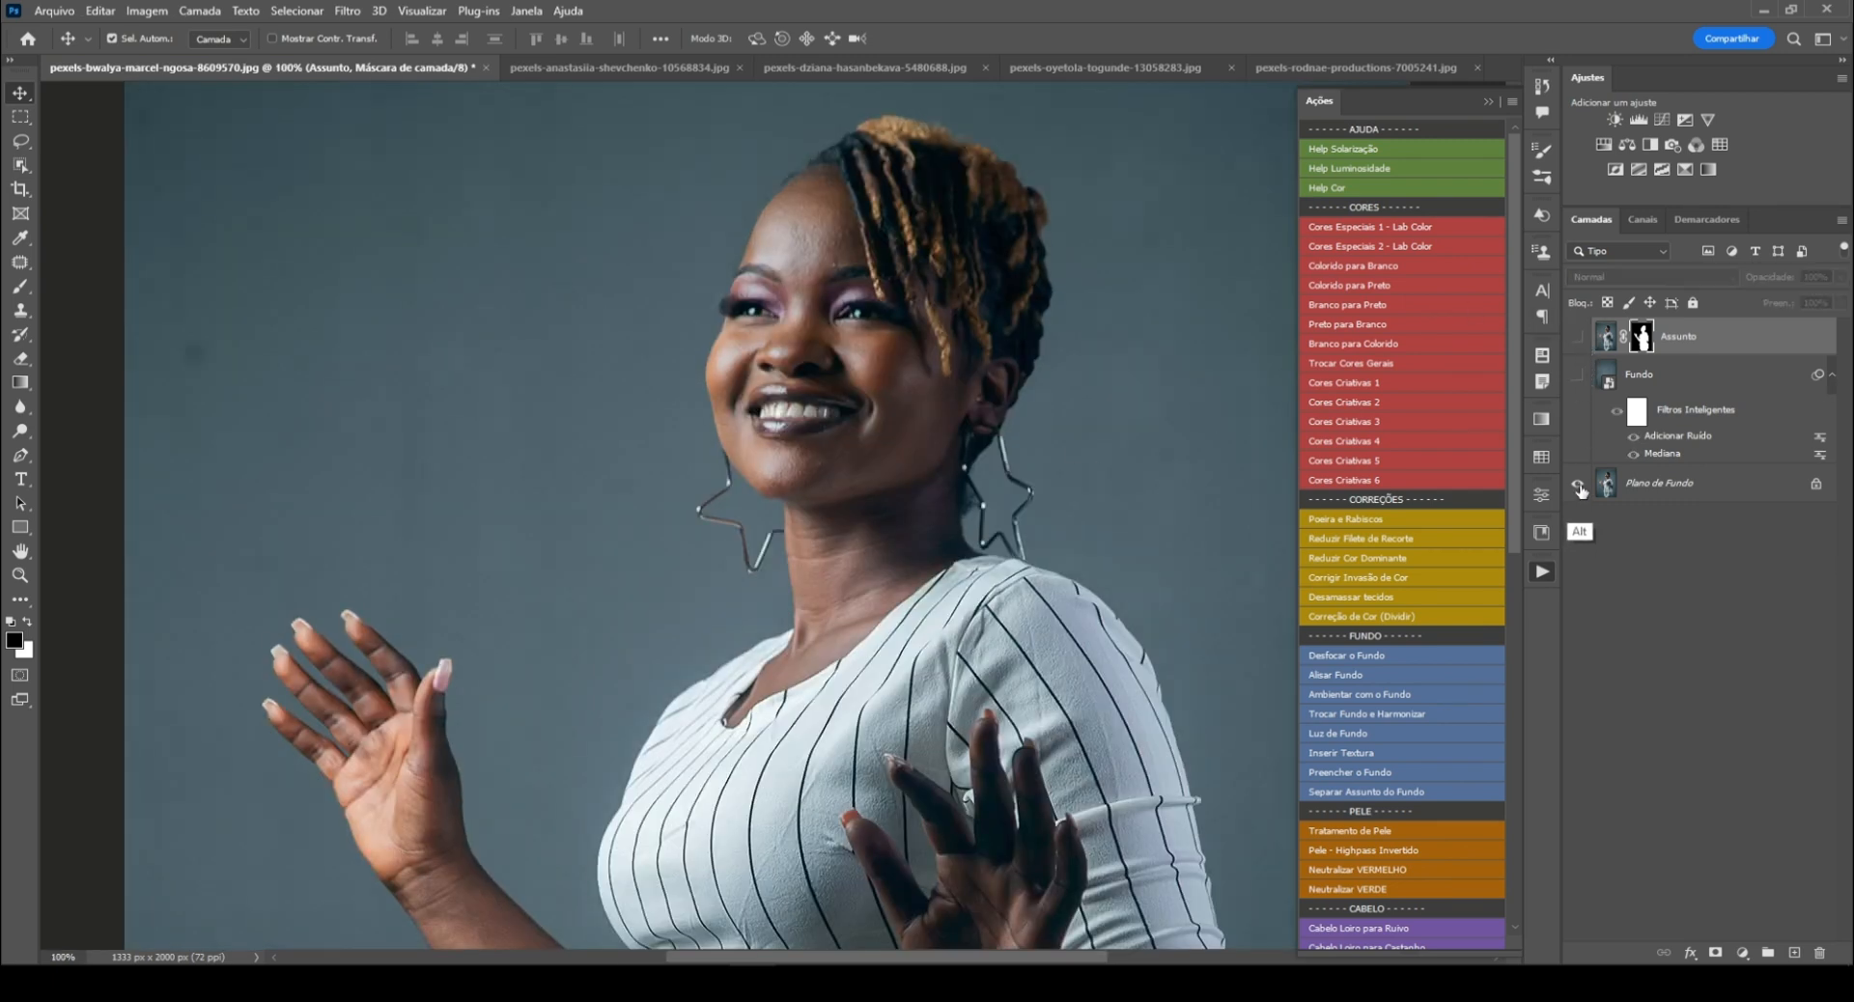
{"action": "left_click", "coordinate": [1578, 483], "text": "alt"}
{"action": "left_click", "coordinate": [1644, 340], "text": "alt"}
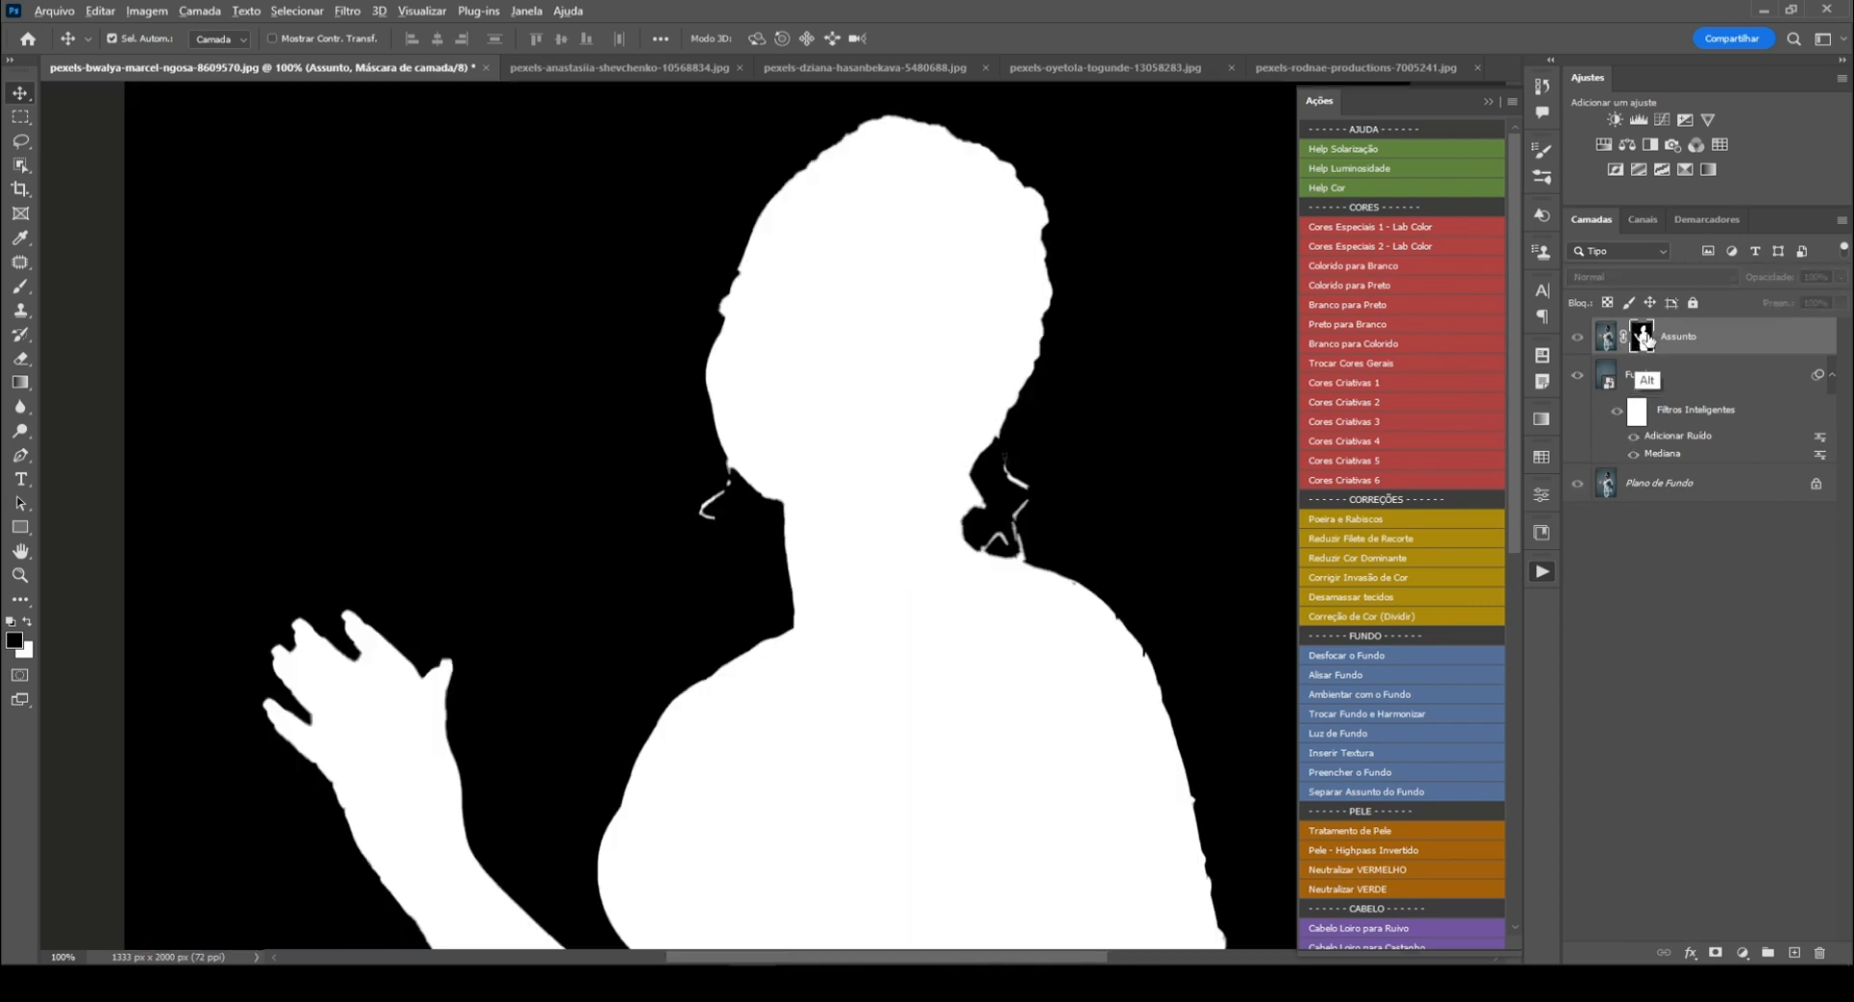
{"action": "left_click", "coordinate": [1643, 339], "text": "alt"}
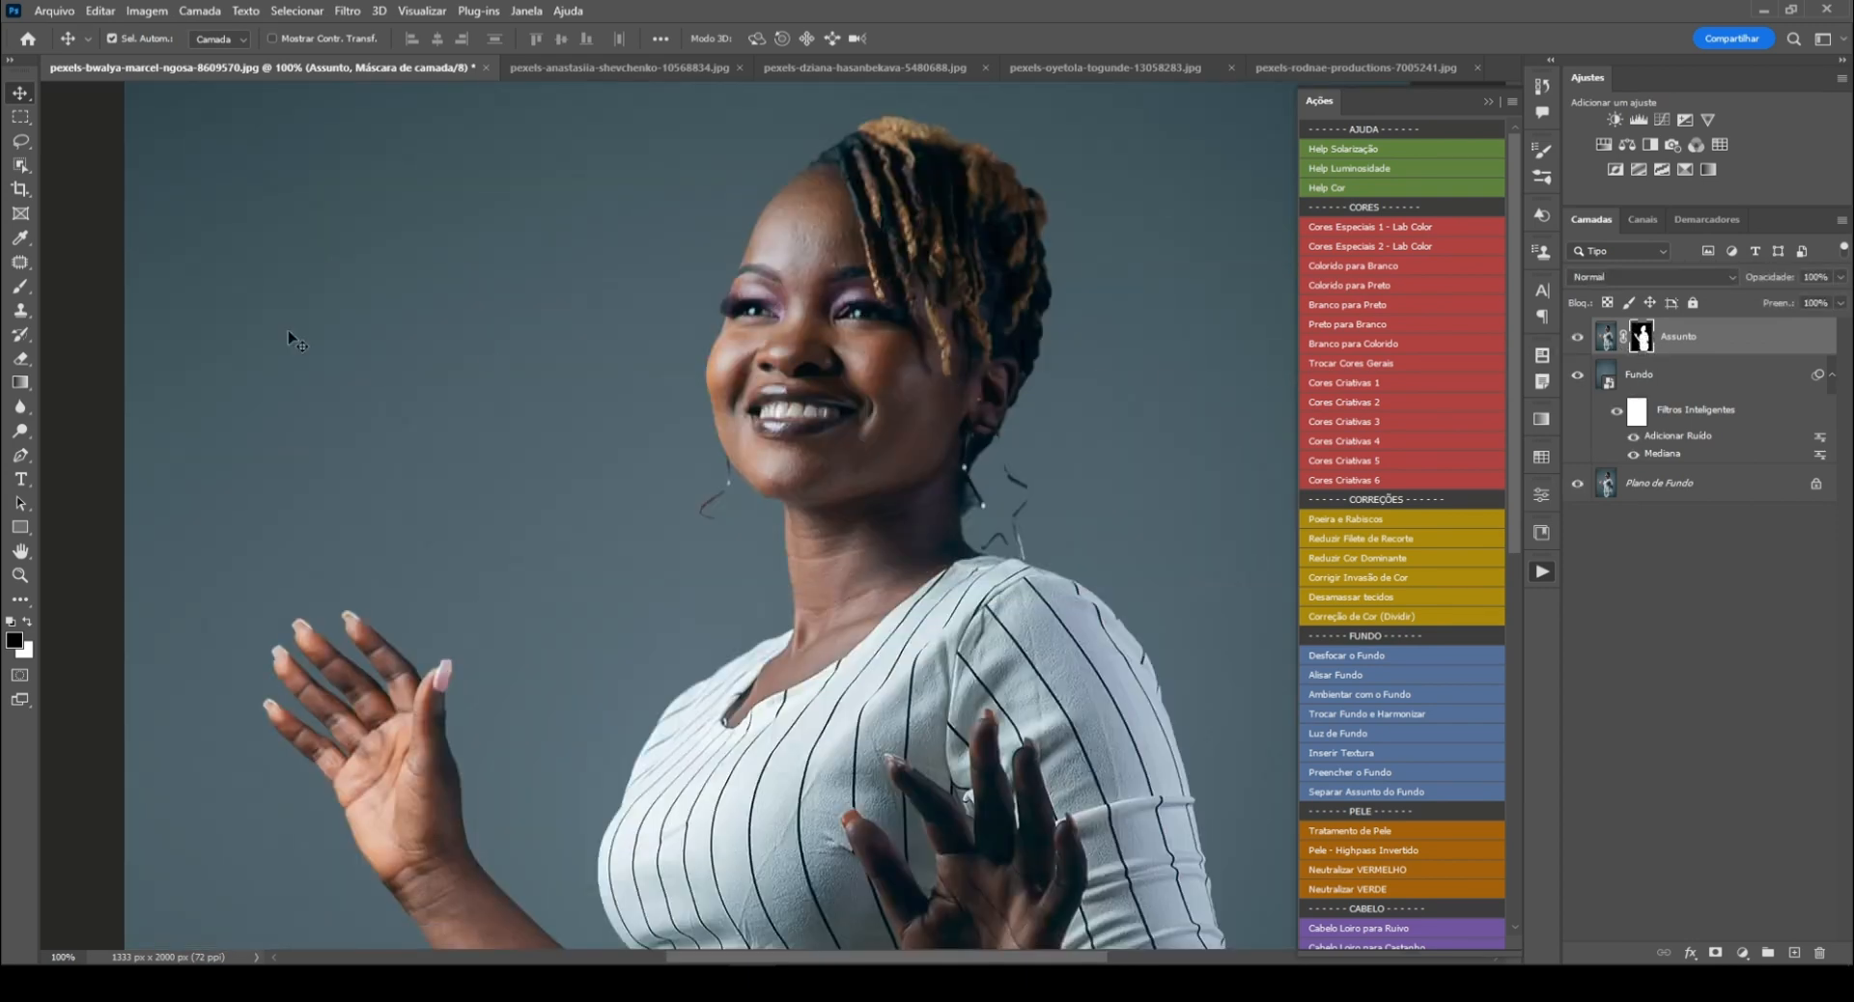
Step: Lower the Fundo layer's opacity to 57% and paint the star earrings back in on the Assunto mask with a small white brush
{"action": "left_click", "coordinate": [20, 286]}
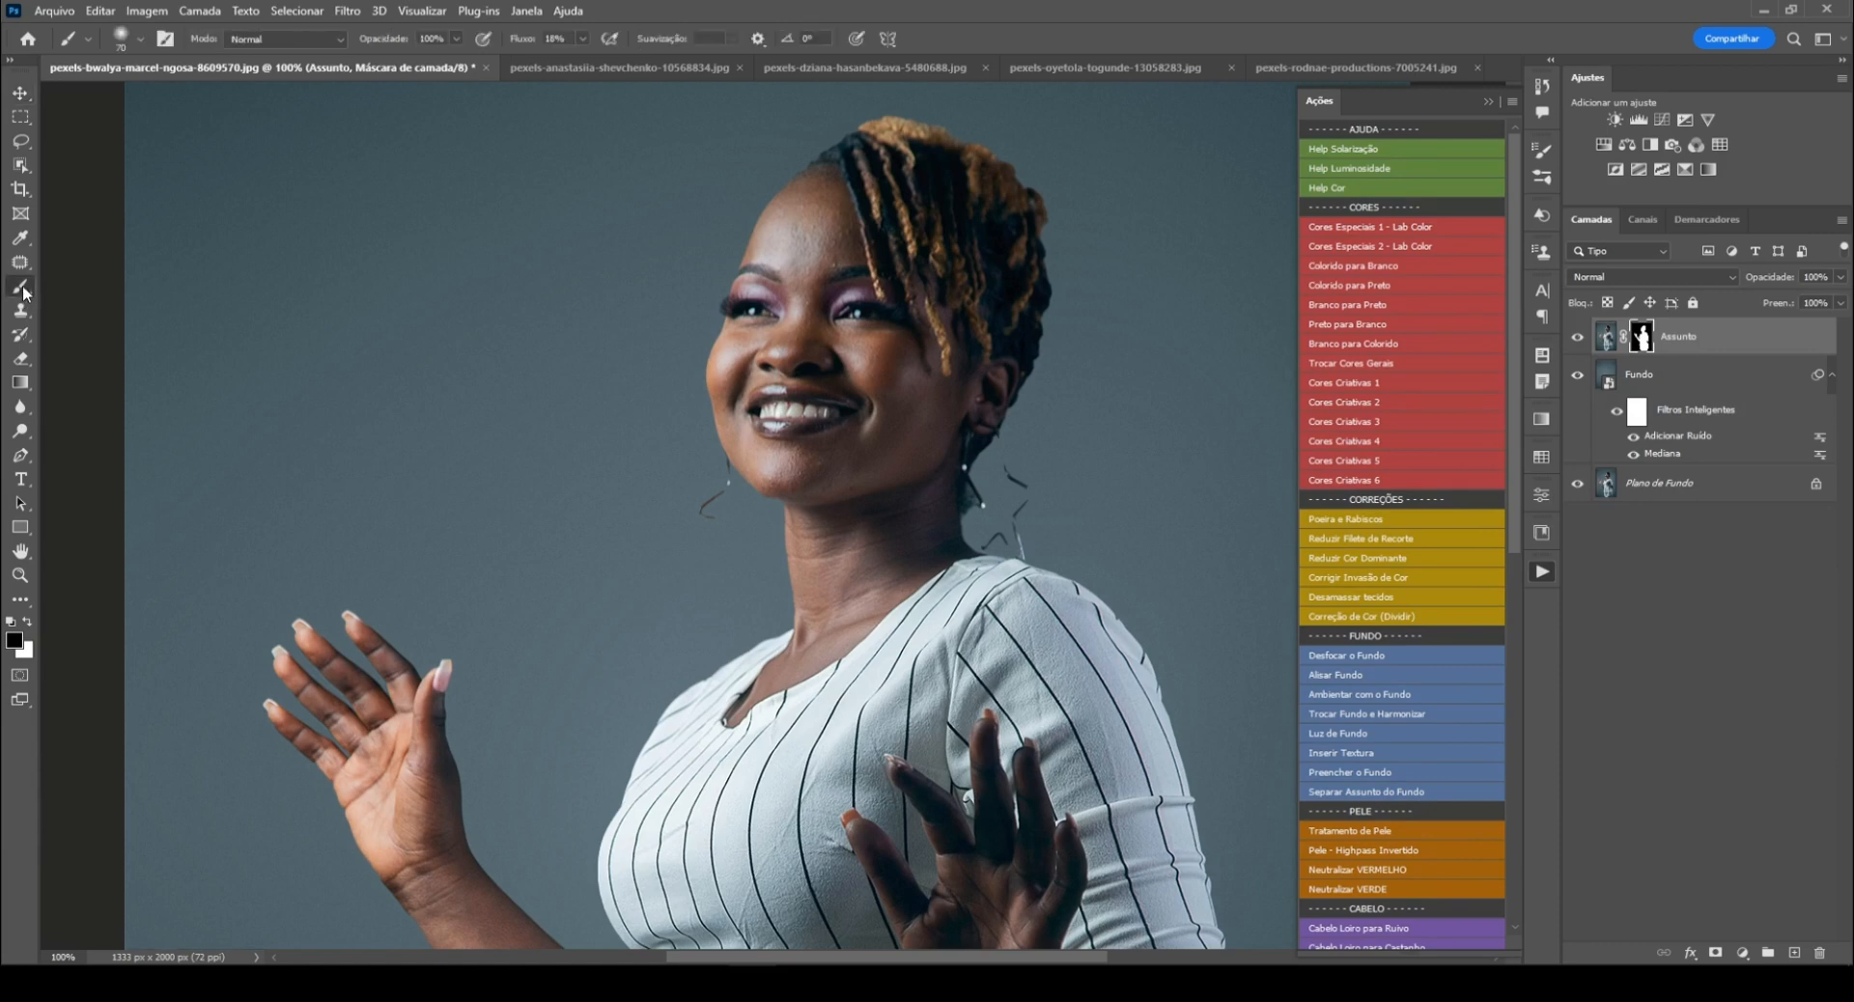
{"action": "left_click", "coordinate": [28, 622]}
{"action": "key", "text": "bracketleft"}
{"action": "key", "text": "bracketleft"}
{"action": "key", "text": "bracketleft"}
{"action": "key", "text": "bracketleft"}
{"action": "key", "text": "bracketleft"}
{"action": "key", "text": "bracketleft"}
{"action": "left_click_drag", "start_coordinate": [1773, 281], "coordinate": [1737, 290]}
{"action": "left_click", "coordinate": [1715, 372]}
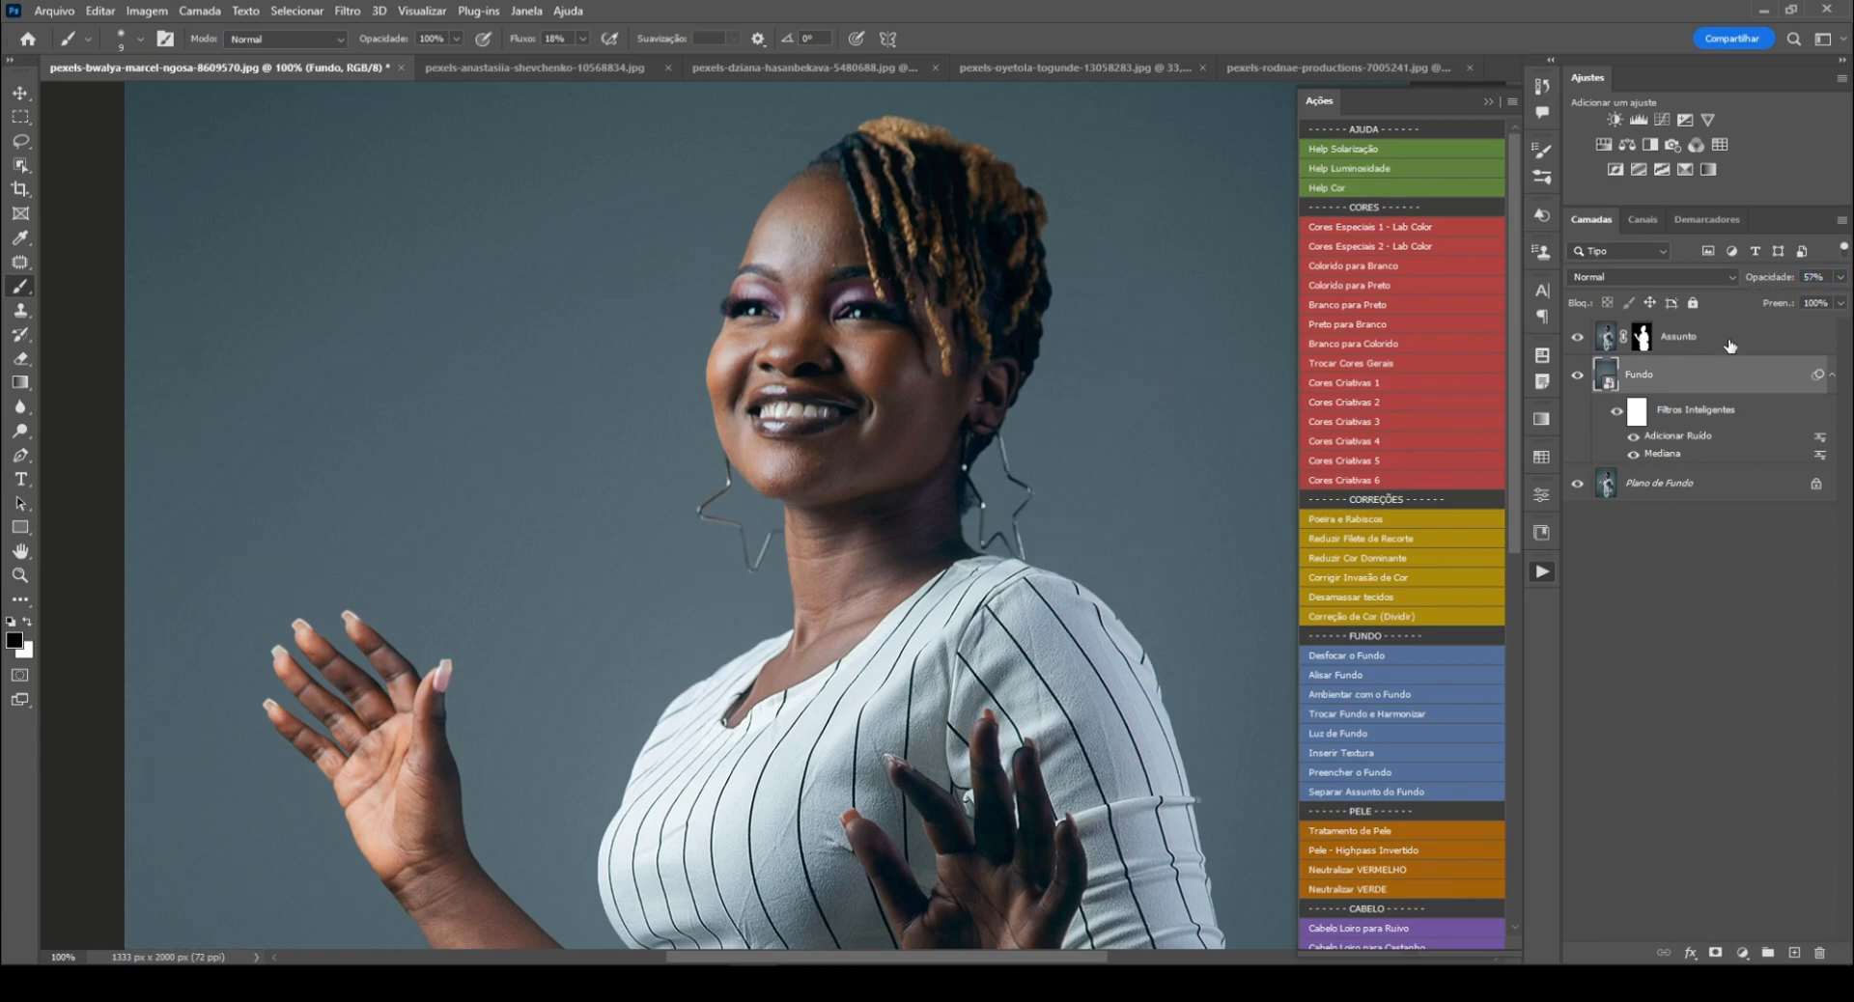
{"action": "left_click", "coordinate": [1642, 336]}
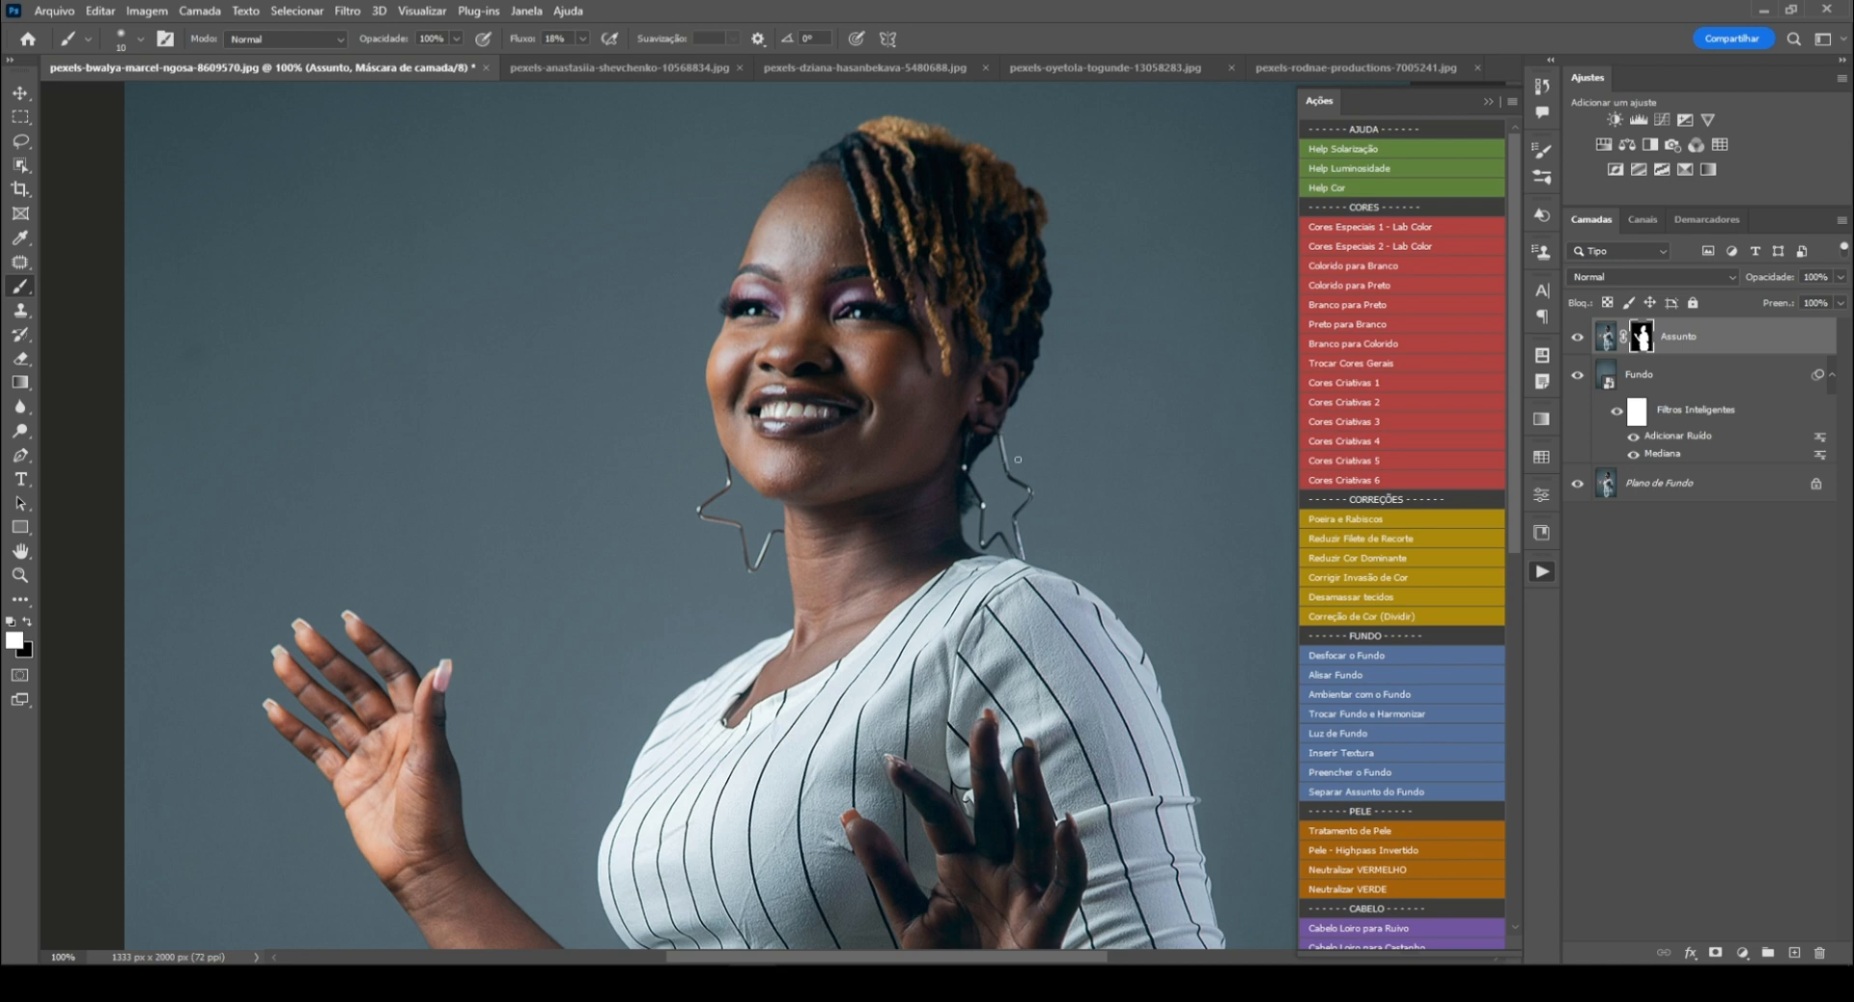
Step: Restore the Fundo layer's opacity to 100% and reselect the Assunto layer mask
{"action": "left_click", "coordinate": [1699, 374]}
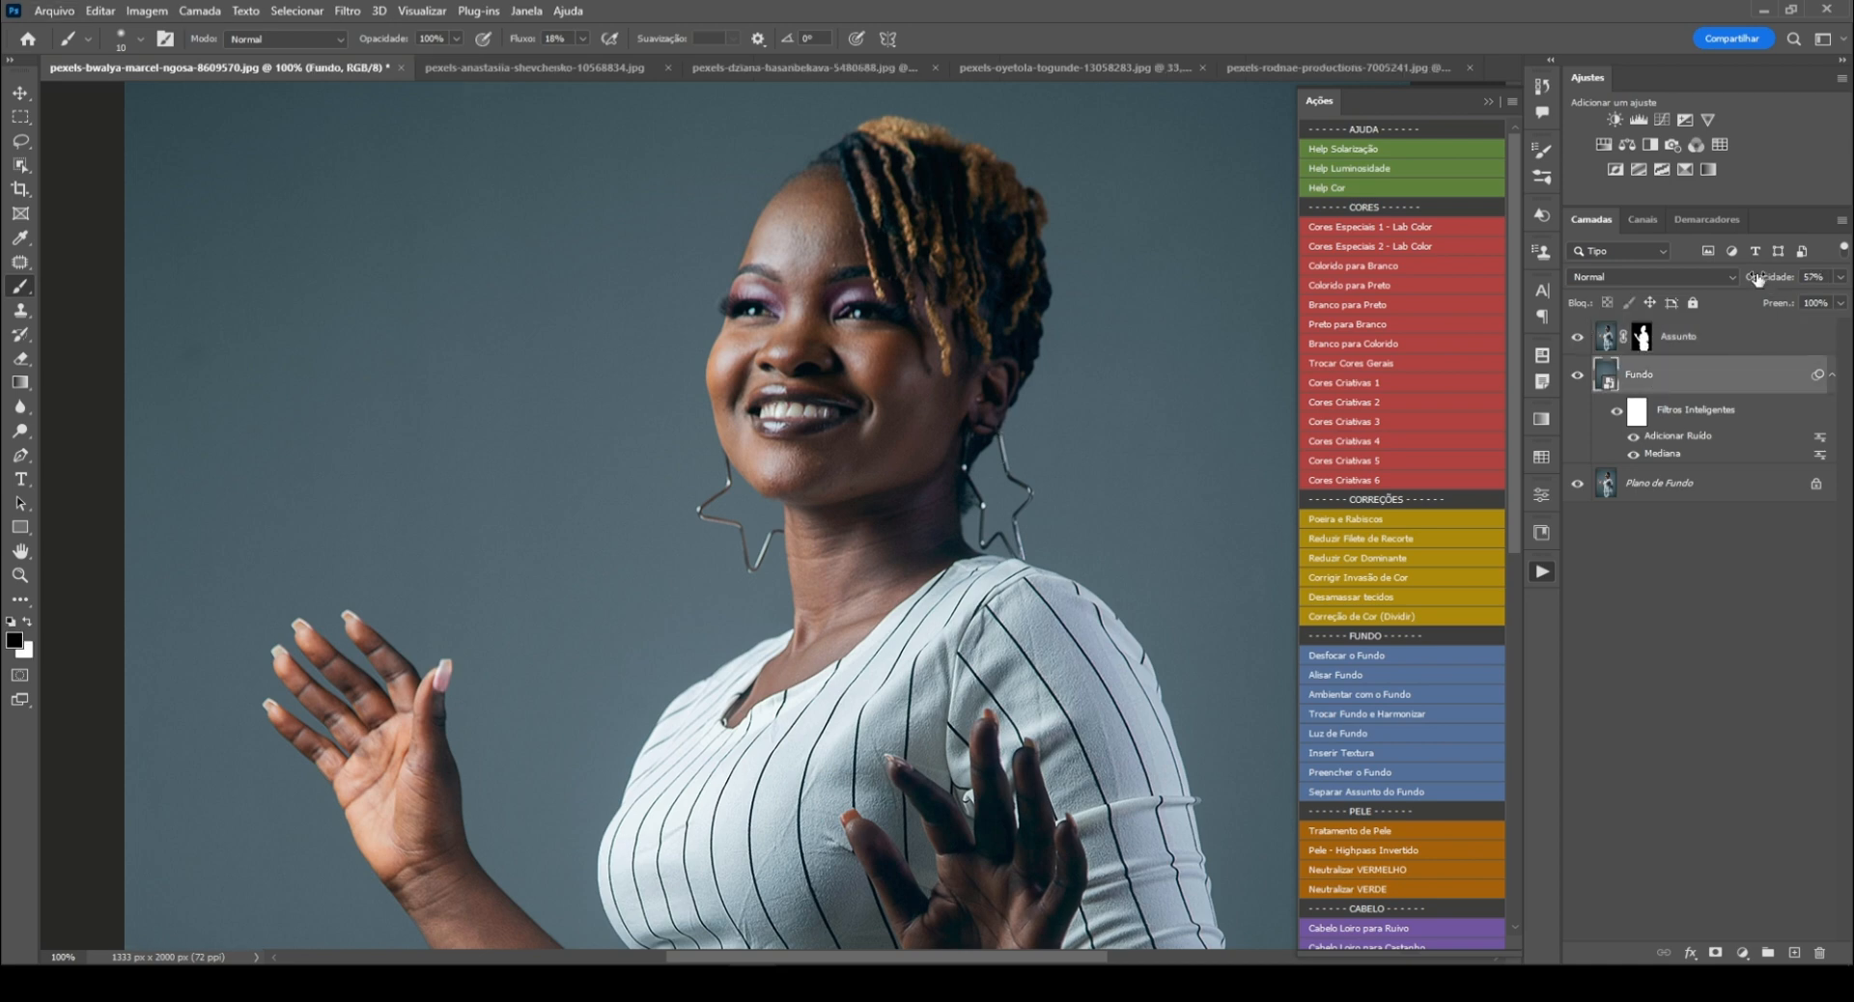
{"action": "left_click", "coordinate": [1768, 277]}
{"action": "left_click_drag", "start_coordinate": [1768, 277], "coordinate": [1850, 274]}
{"action": "left_click", "coordinate": [1642, 338]}
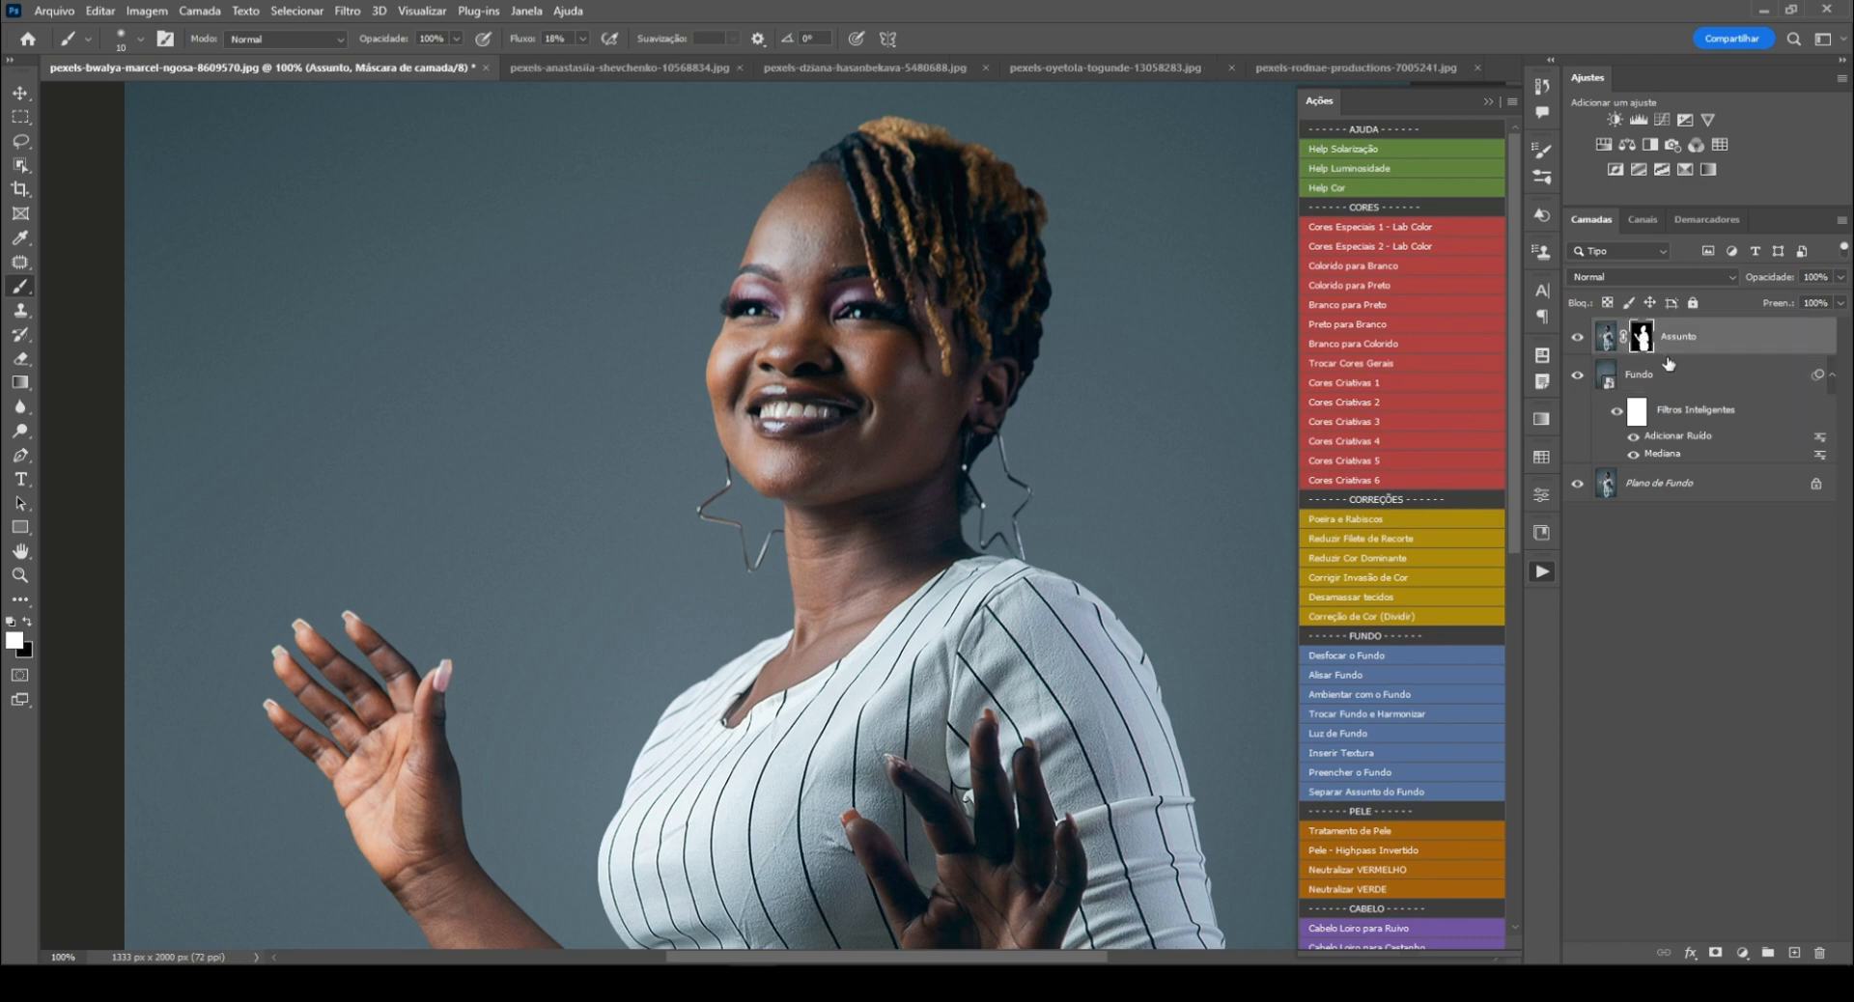
Step: Check the painted earrings by toggling the Assunto layer and viewing its mask alone
{"action": "left_click", "coordinate": [1577, 340]}
{"action": "left_click", "coordinate": [1576, 340]}
{"action": "left_click", "coordinate": [1643, 340], "text": "alt"}
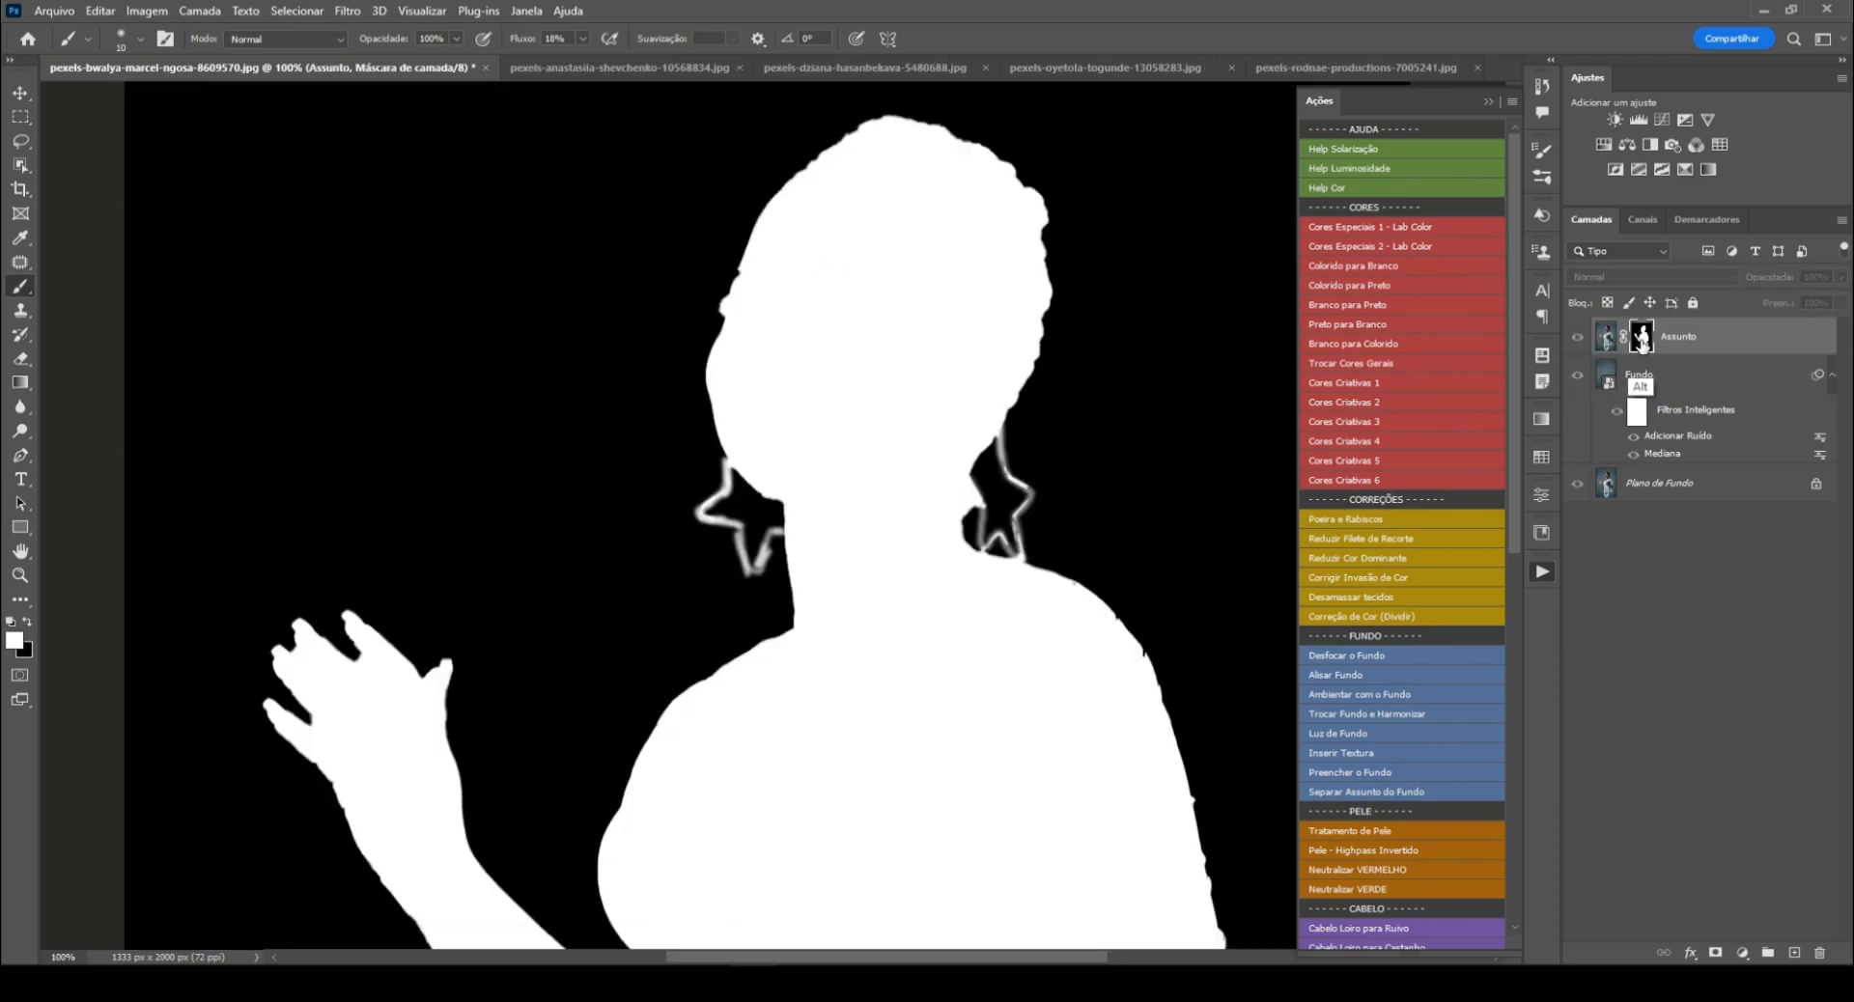
{"action": "left_click", "coordinate": [1639, 340], "text": "alt"}
Step: Set the brush flow to 100% and paint over the star earrings again in white on the Assunto mask
{"action": "left_click_drag", "start_coordinate": [521, 41], "coordinate": [699, 27]}
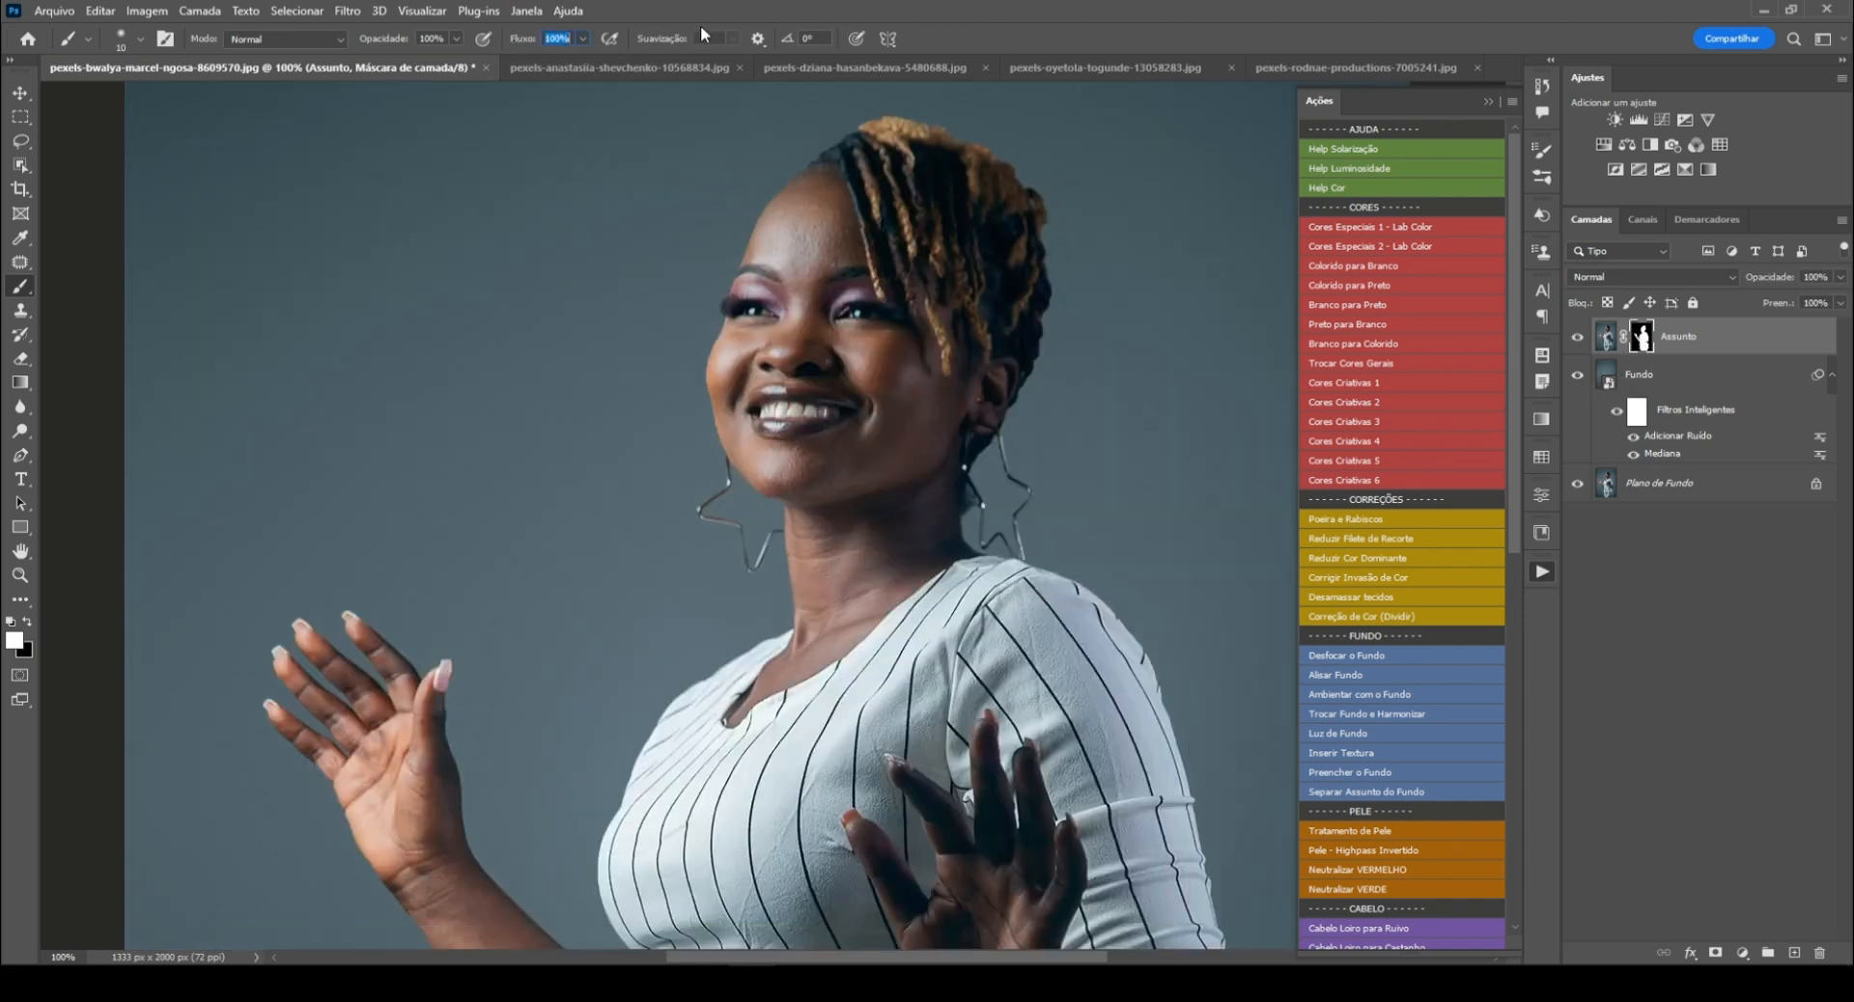
{"action": "key", "text": "bracketright"}
{"action": "key", "text": "bracketleft"}
Step: Review the reinforced earrings in the Assunto mask and compare the retouched portrait with the original
{"action": "left_click", "coordinate": [1641, 338], "text": "alt"}
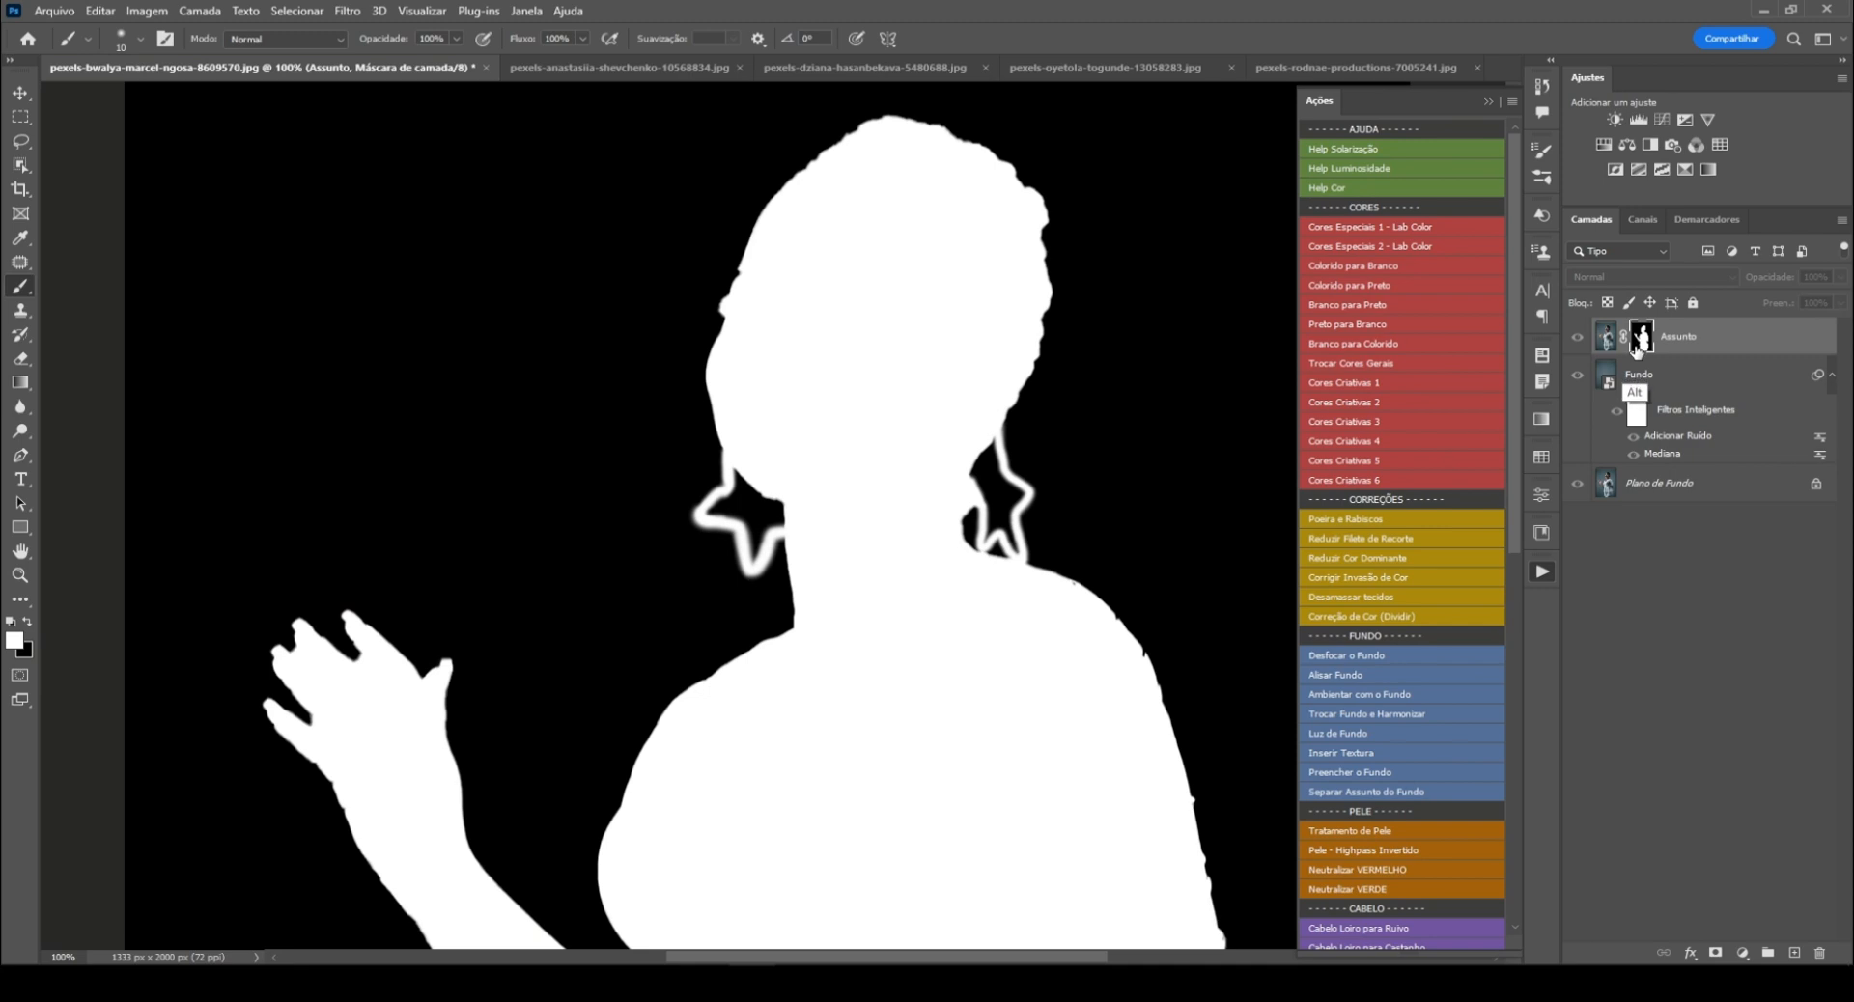
{"action": "left_click", "coordinate": [1636, 345], "text": "alt"}
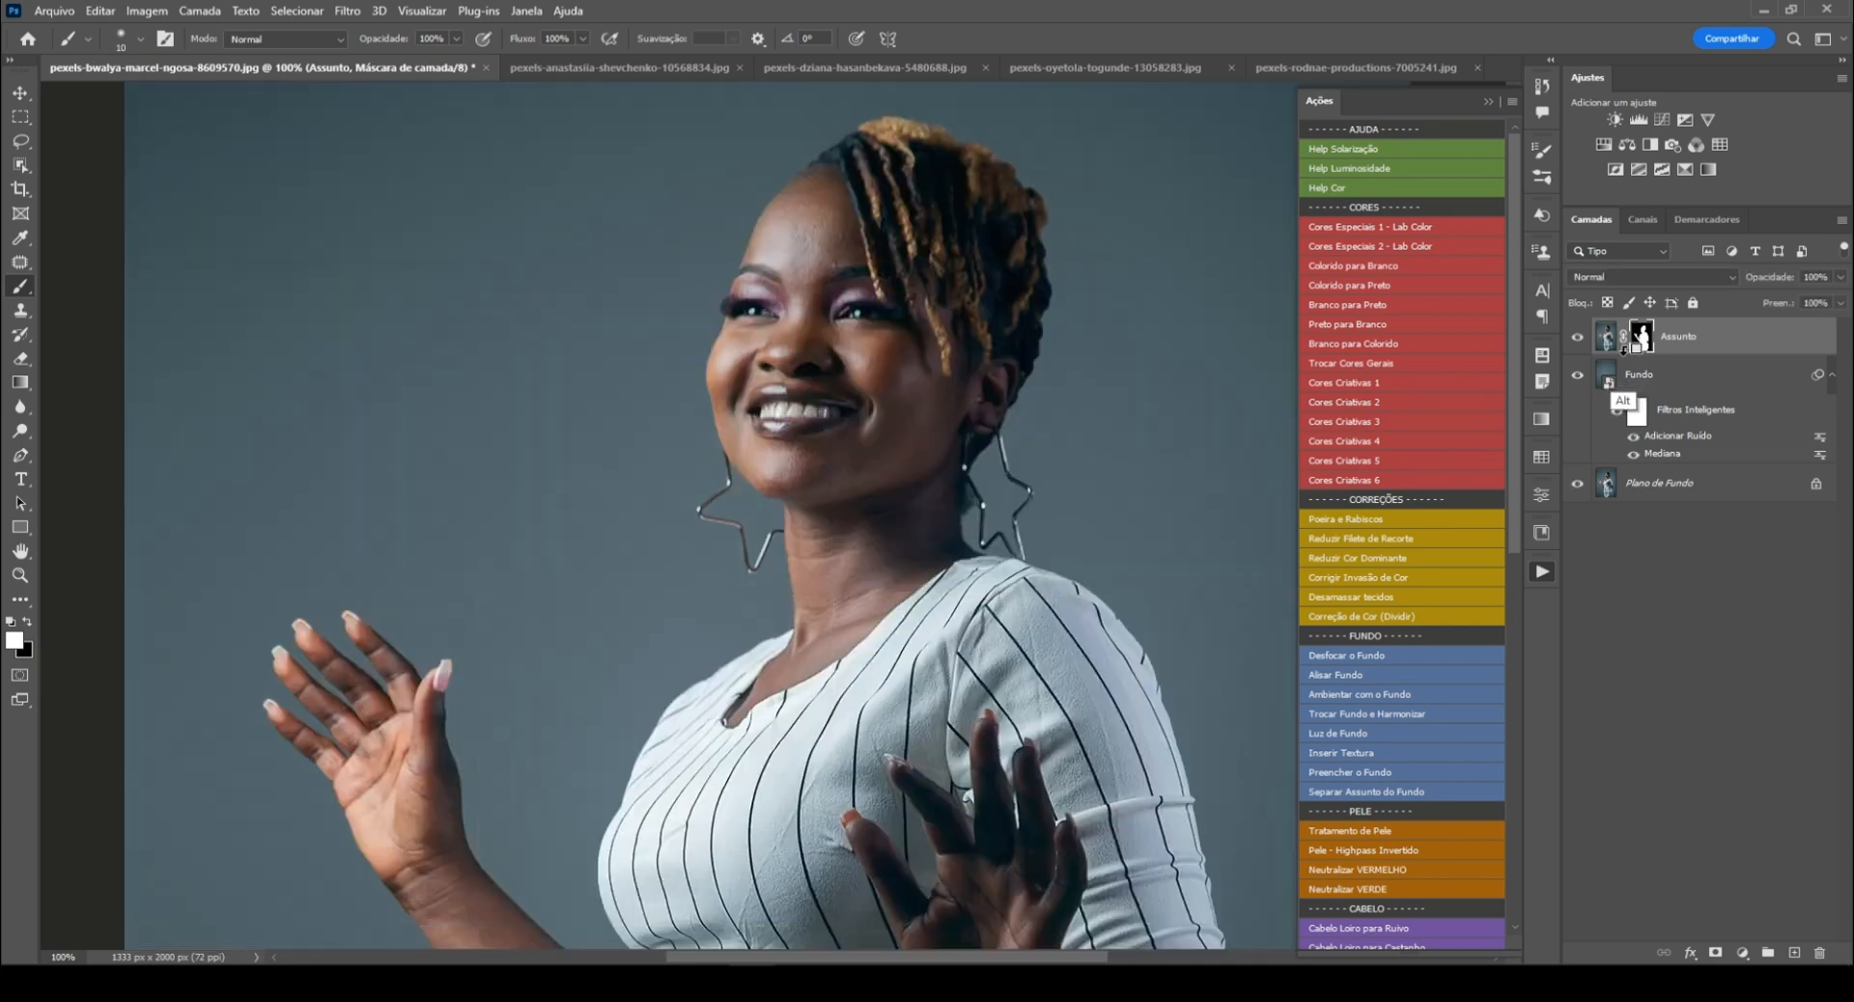
{"action": "left_click", "coordinate": [1578, 487], "text": "alt"}
{"action": "left_click", "coordinate": [1578, 487], "text": "alt"}
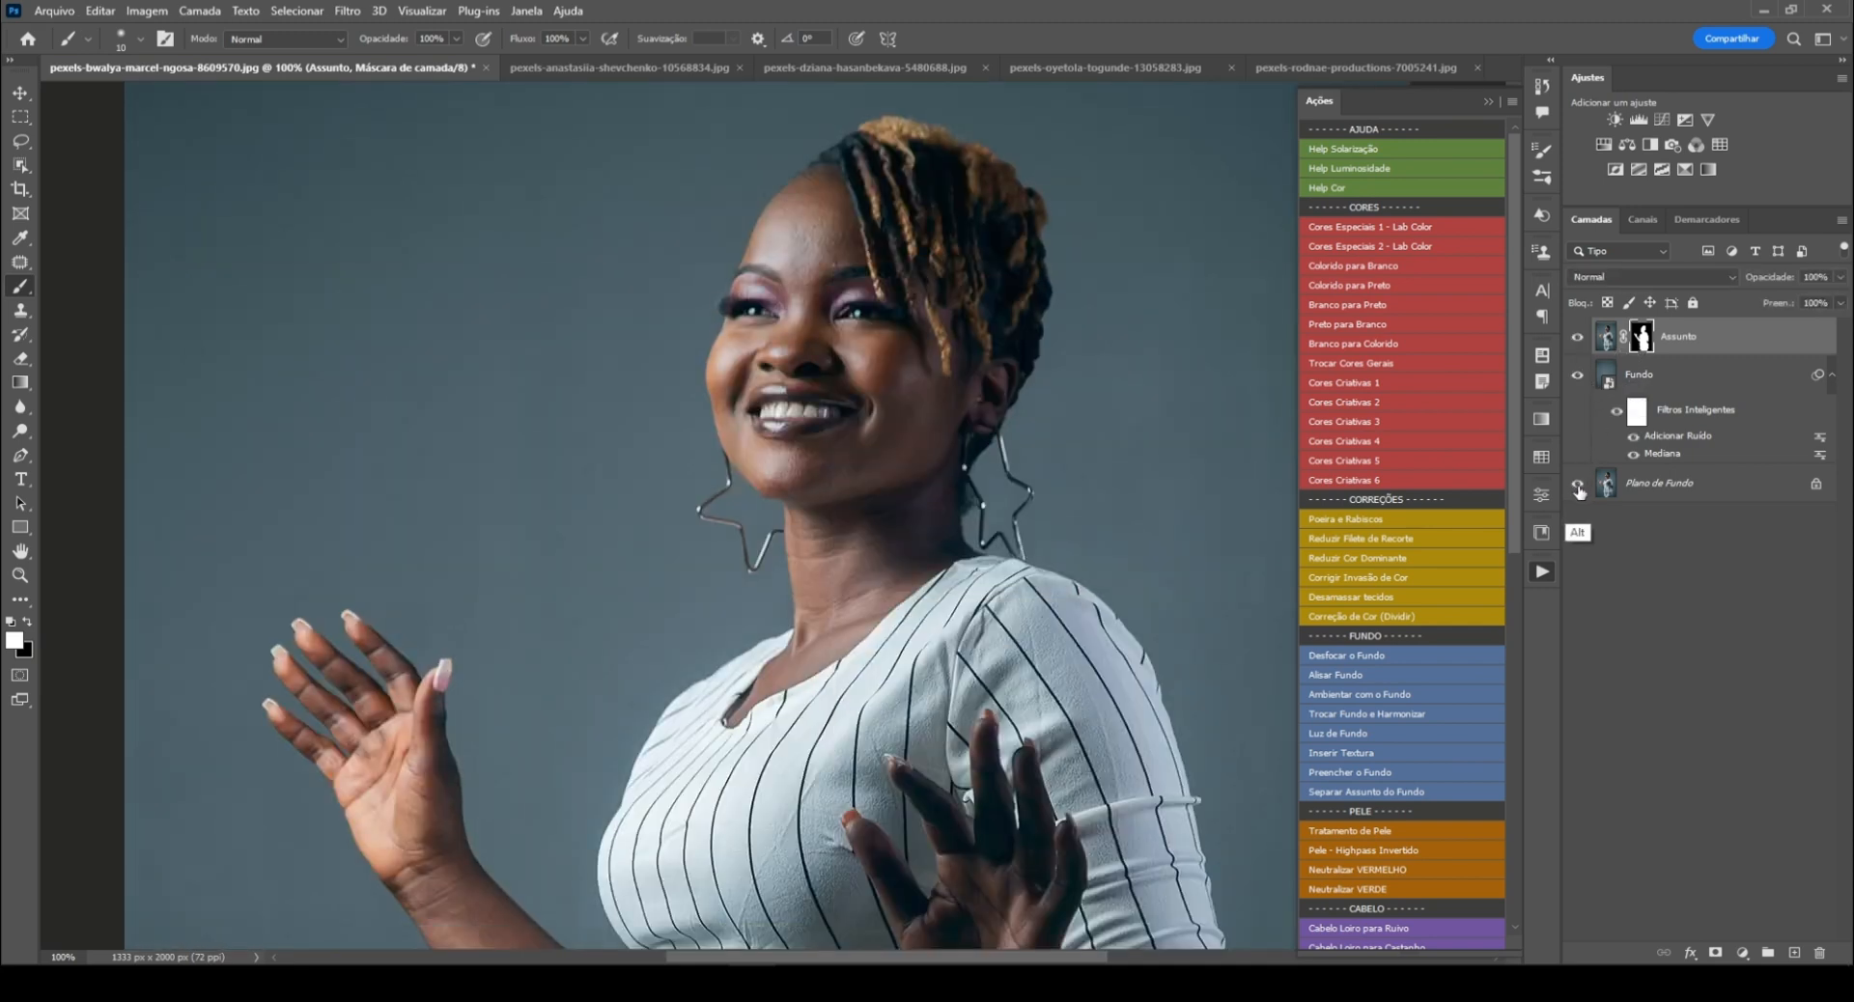
{"action": "key", "text": "ctrl+0"}
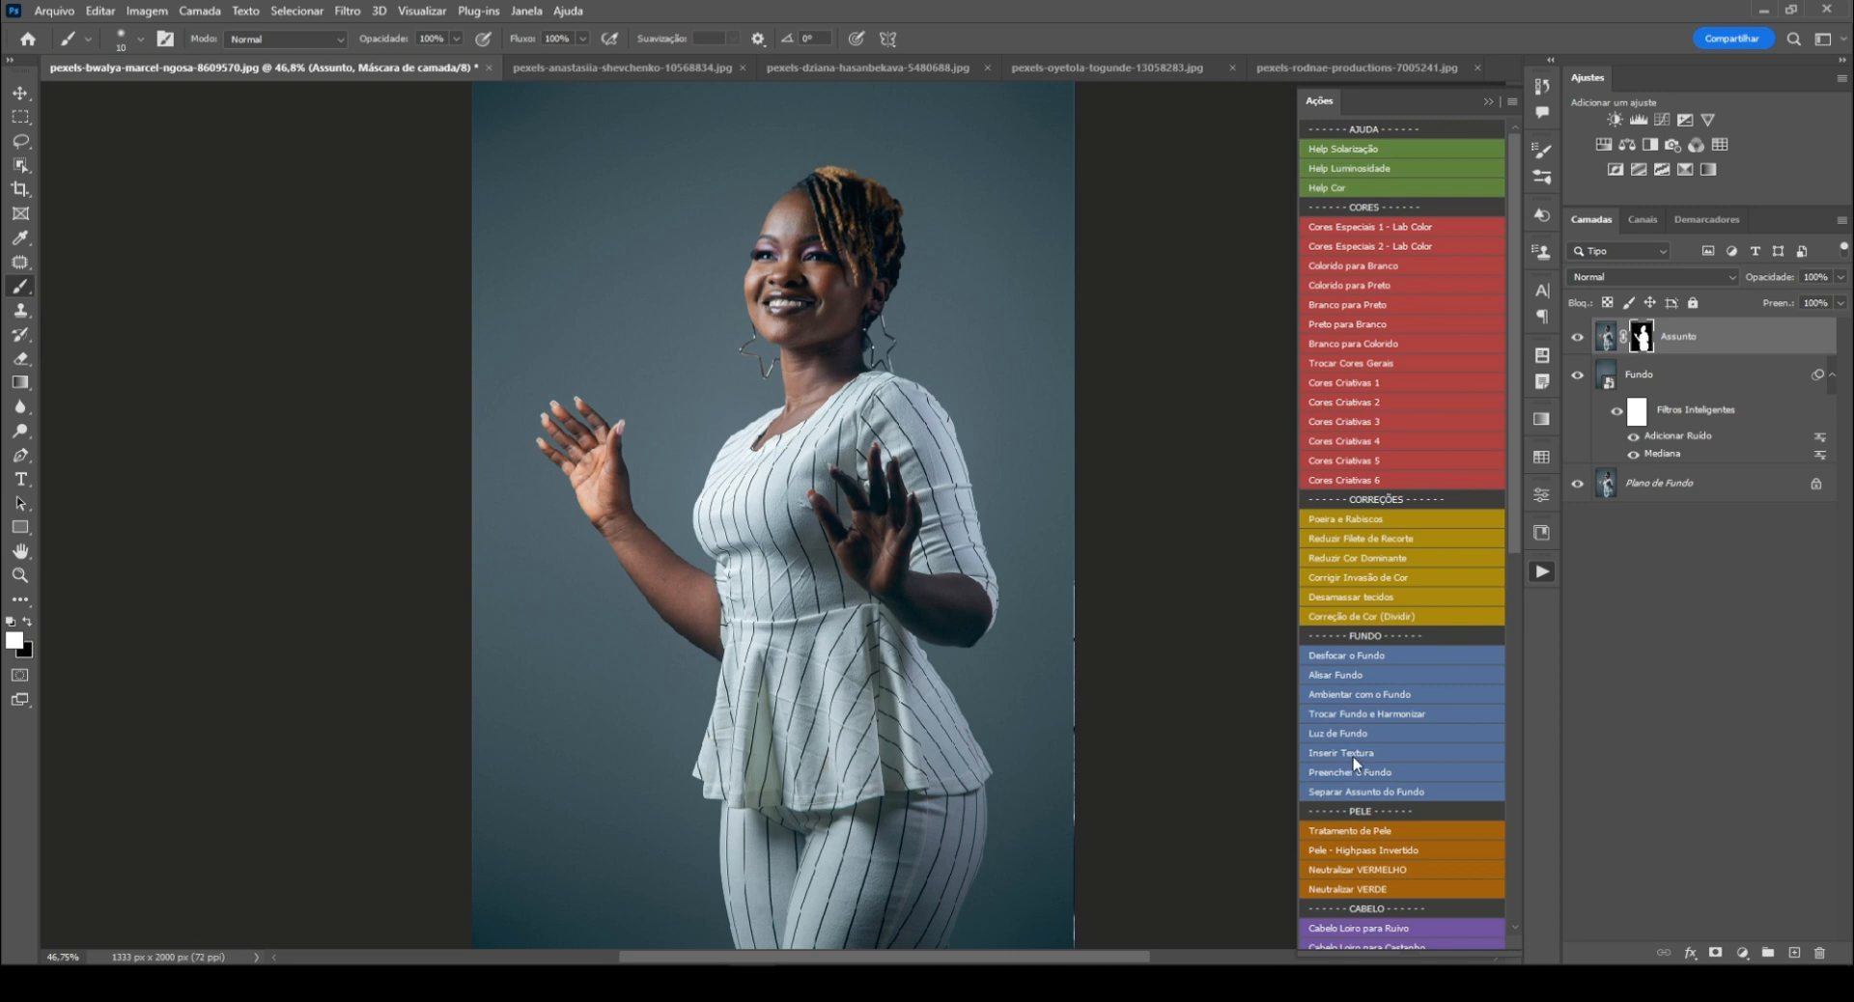
Step: Run the Inserir Textura action above the Fundo layer and insert the image AdobeStock_332695546
{"action": "left_click", "coordinate": [1657, 377]}
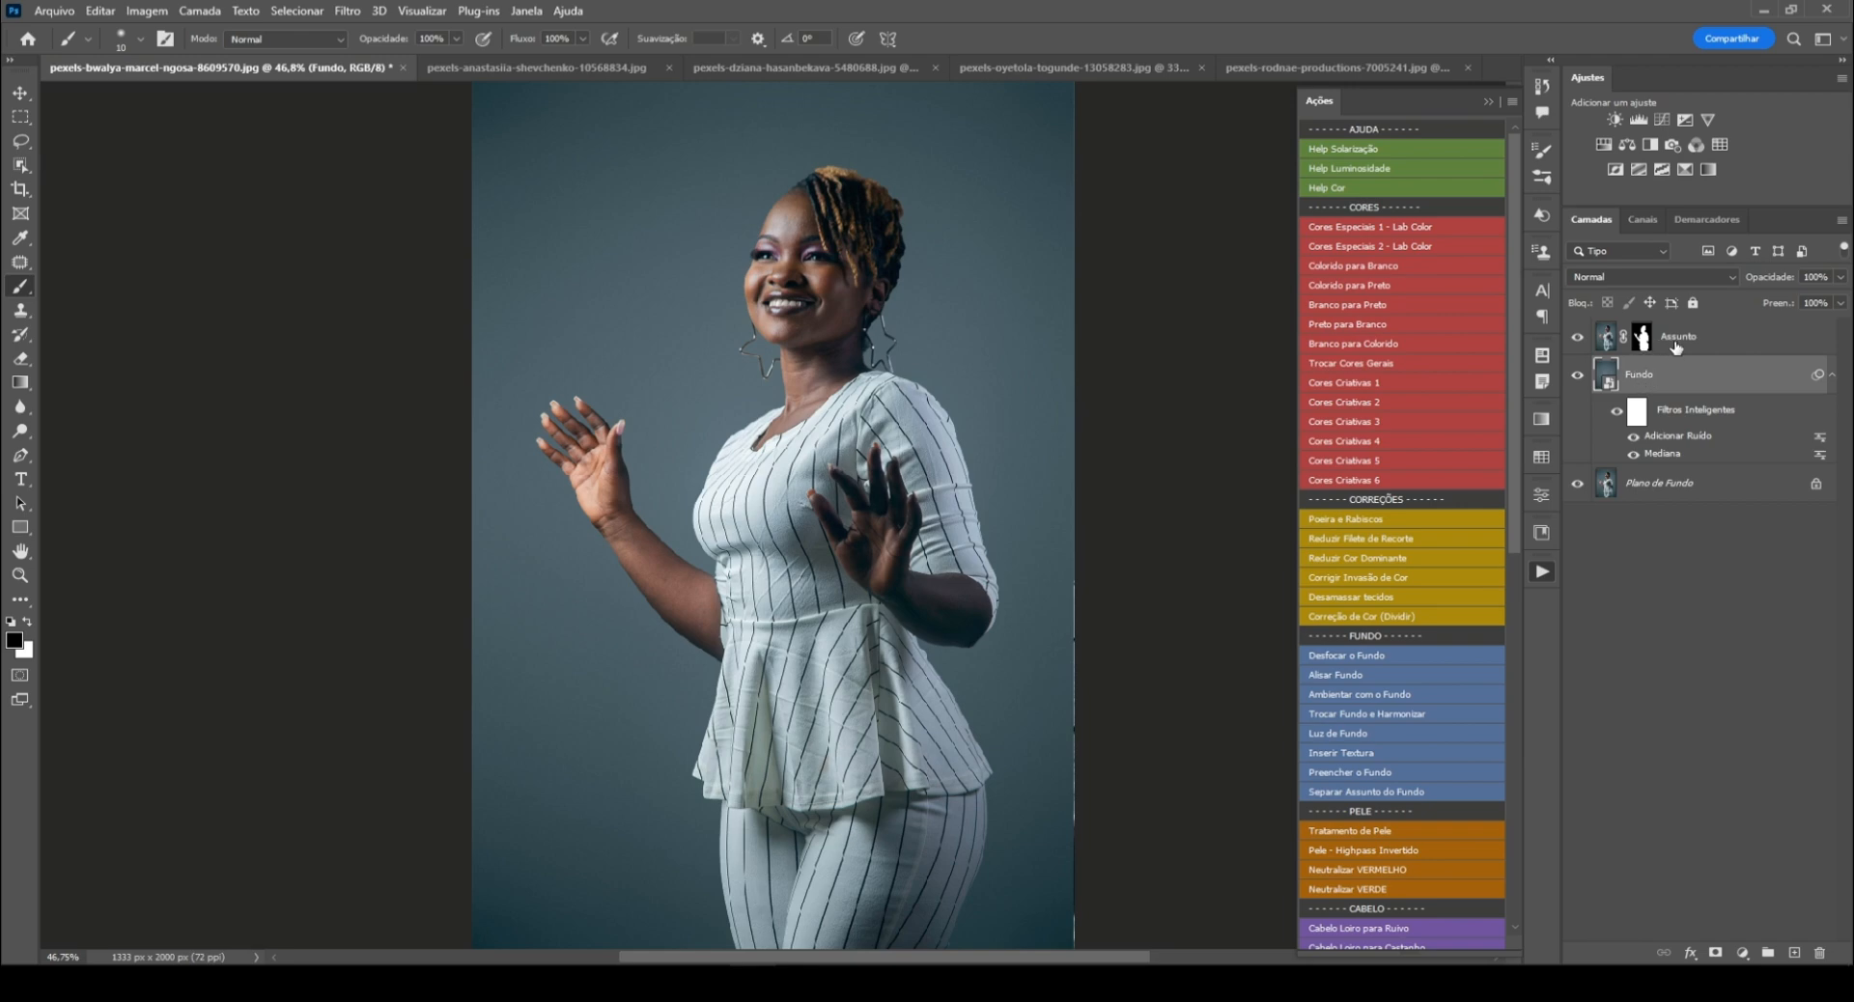
{"action": "left_click", "coordinate": [1327, 754]}
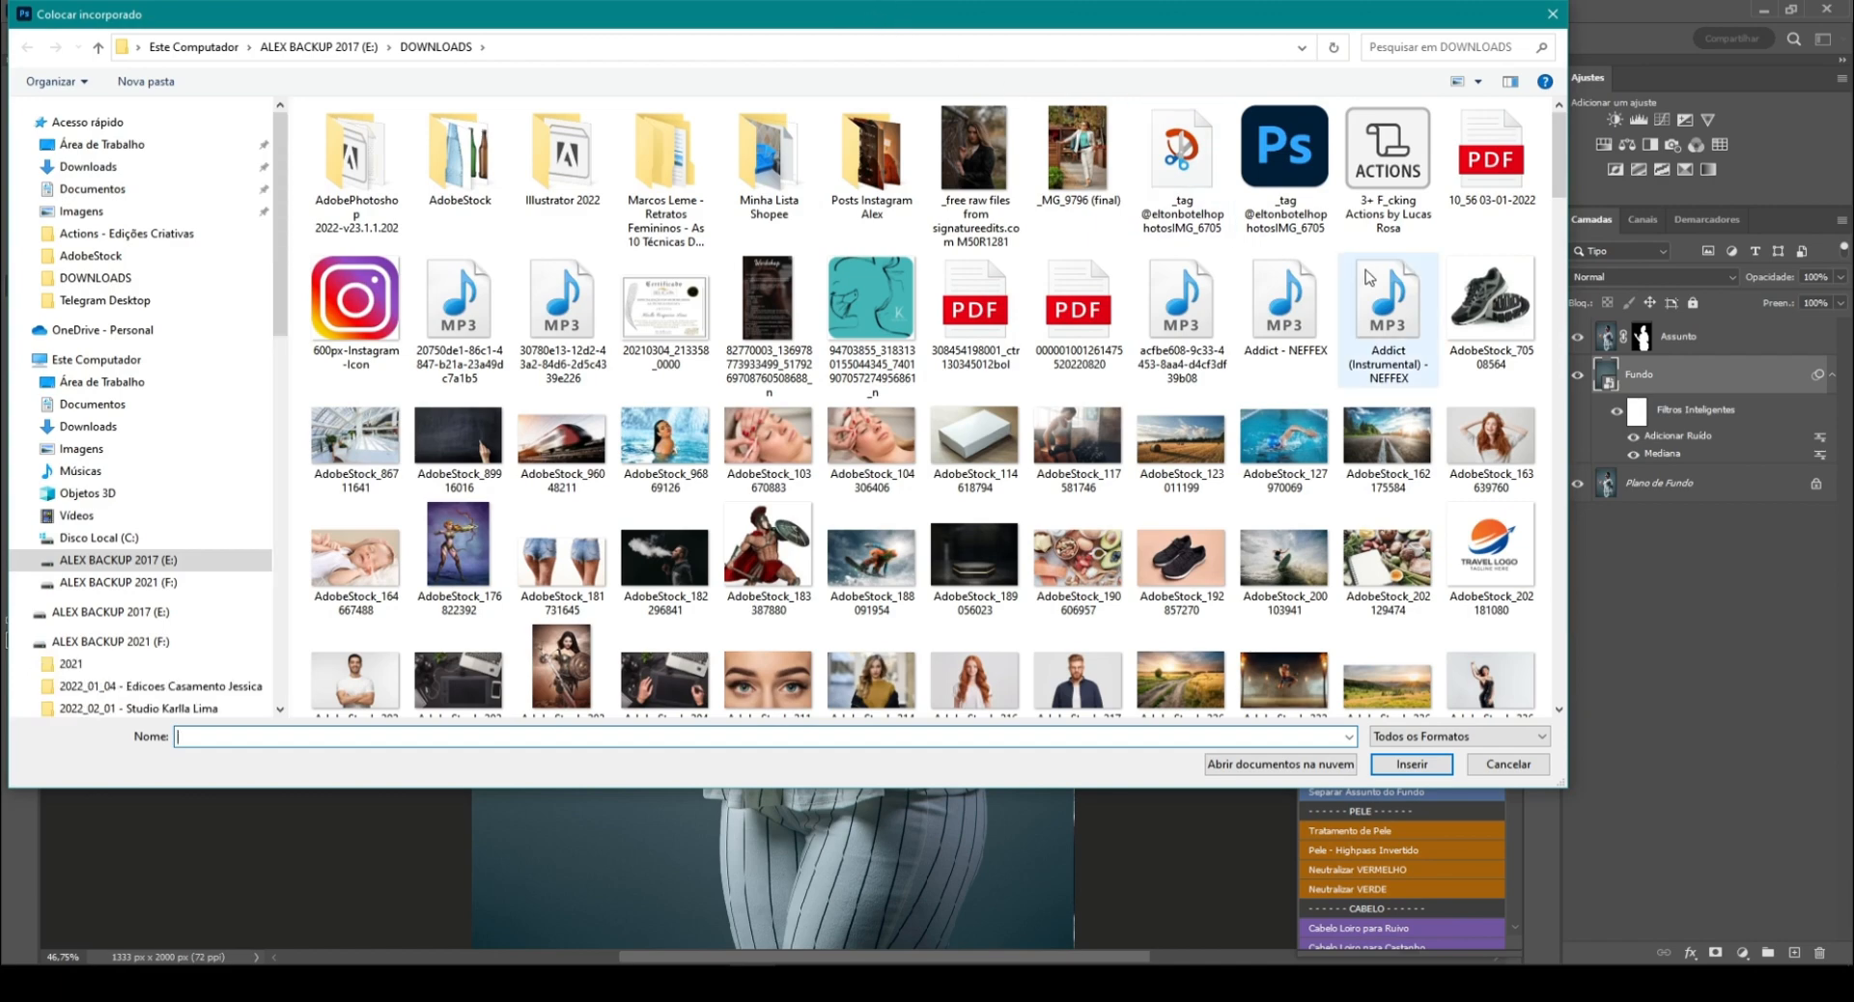
{"action": "left_click_drag", "start_coordinate": [1560, 179], "coordinate": [1560, 346]}
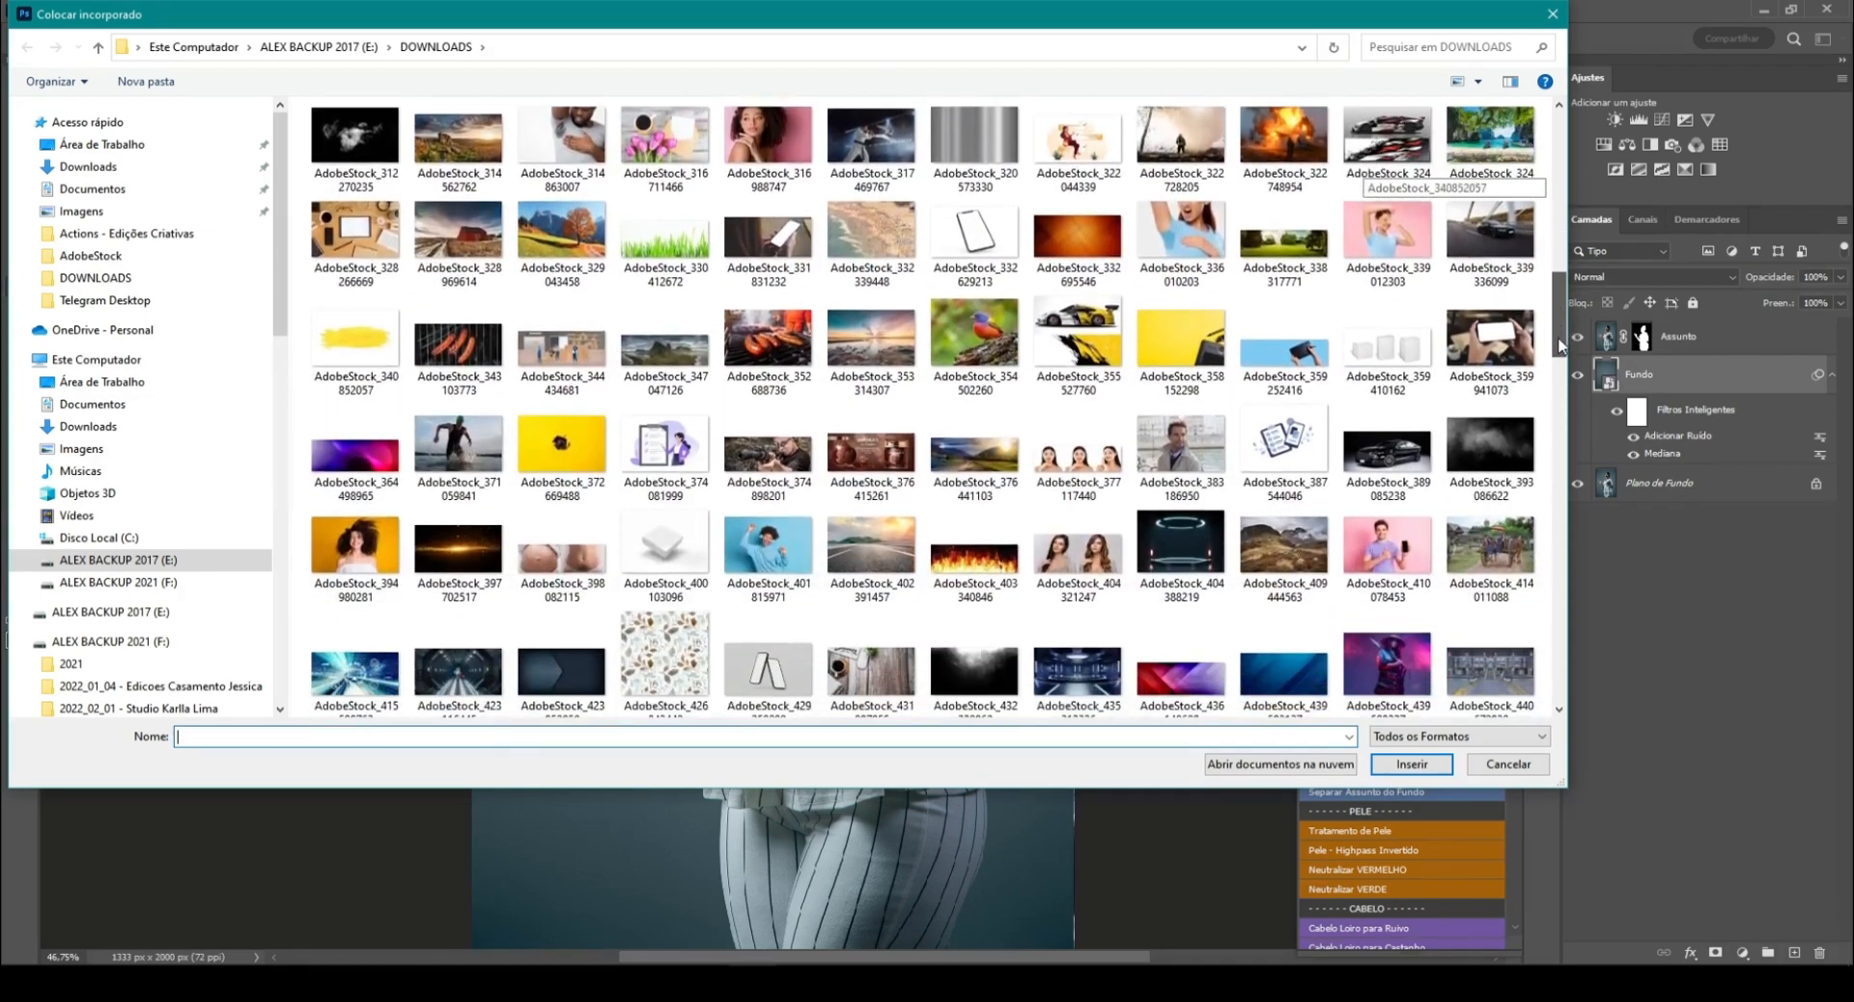
{"action": "left_click", "coordinate": [1085, 253]}
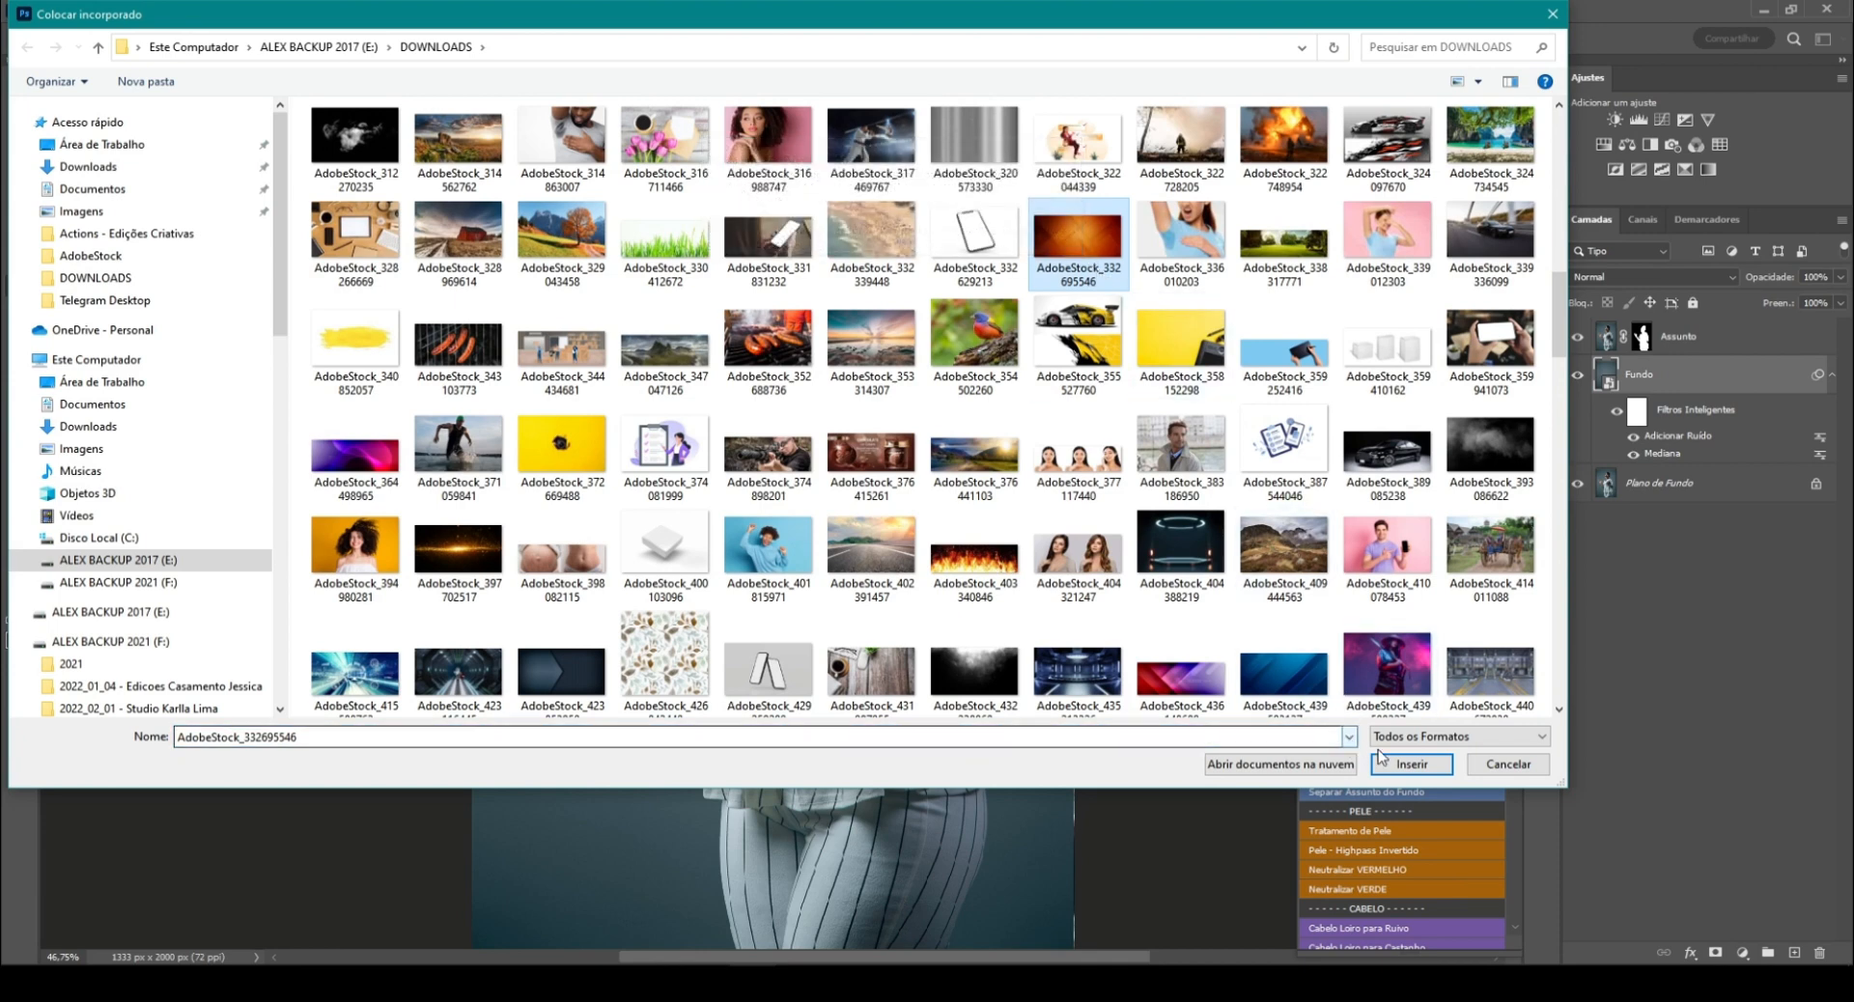
{"action": "left_click", "coordinate": [1407, 766]}
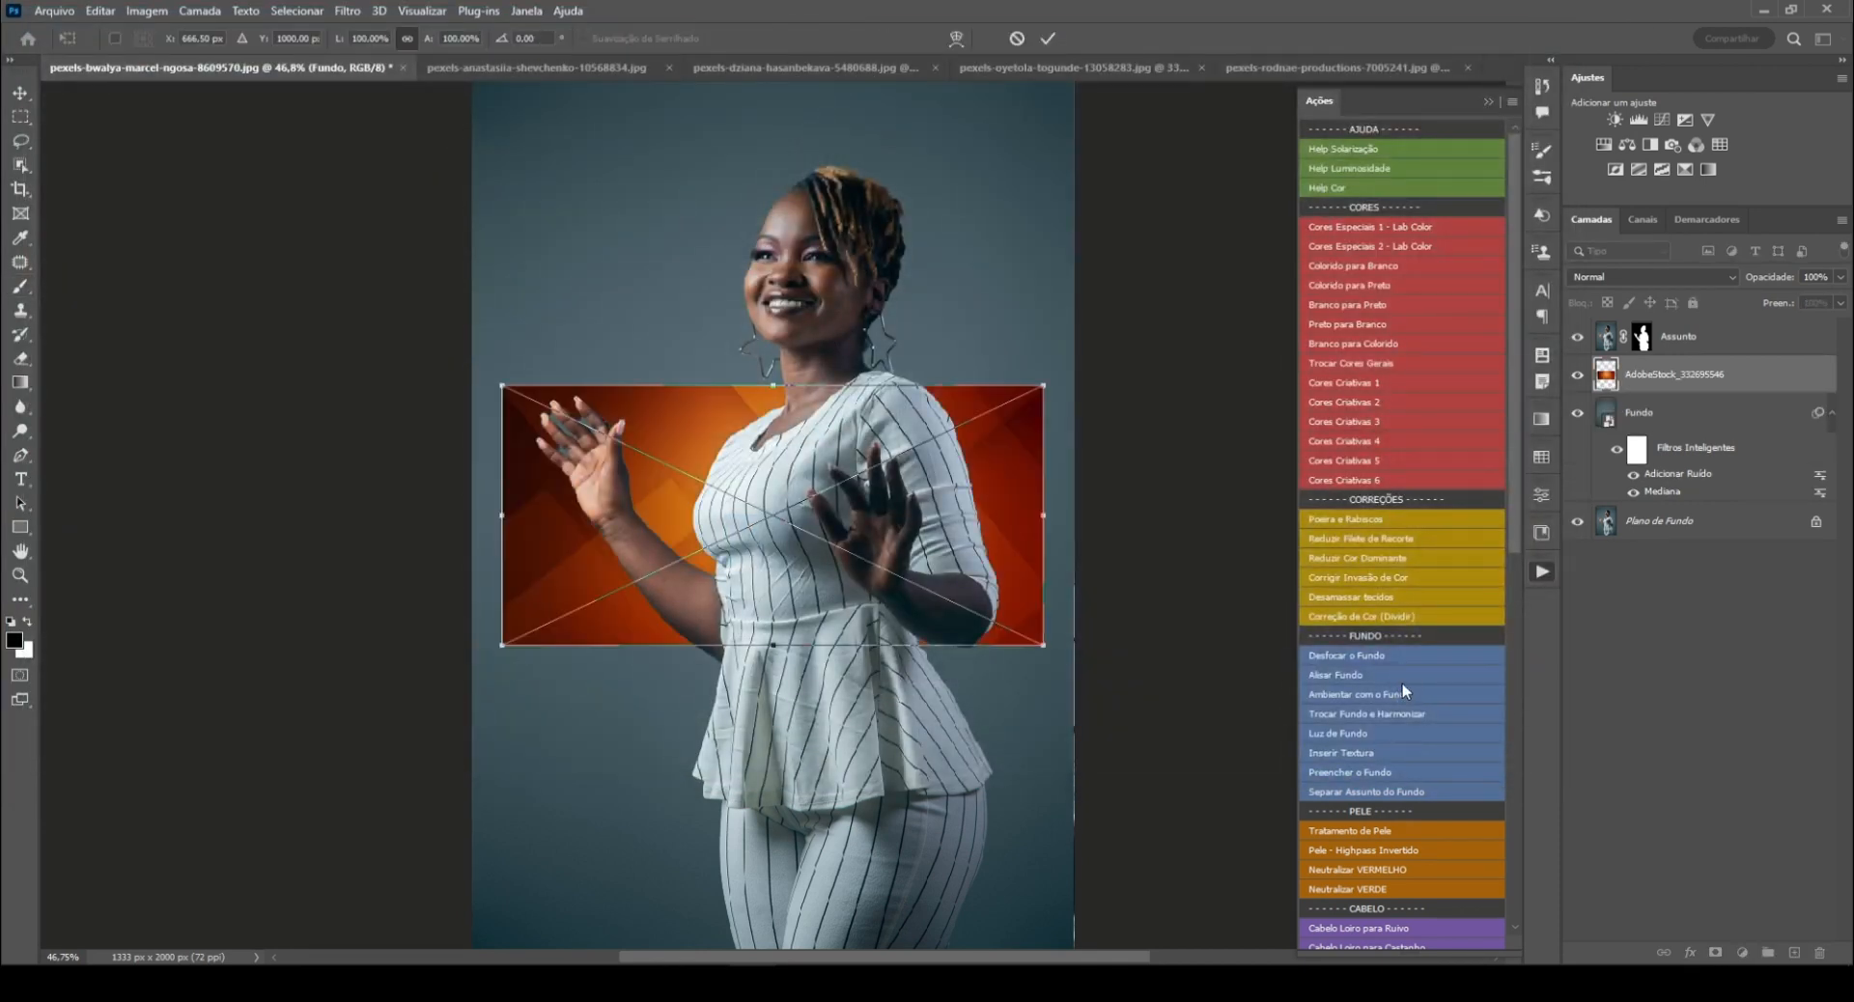
Step: Rotate the placed texture to -90°, scale it to 222.33% to cover the backdrop, and apply the transformation
{"action": "key", "text": "ctrl+minus"}
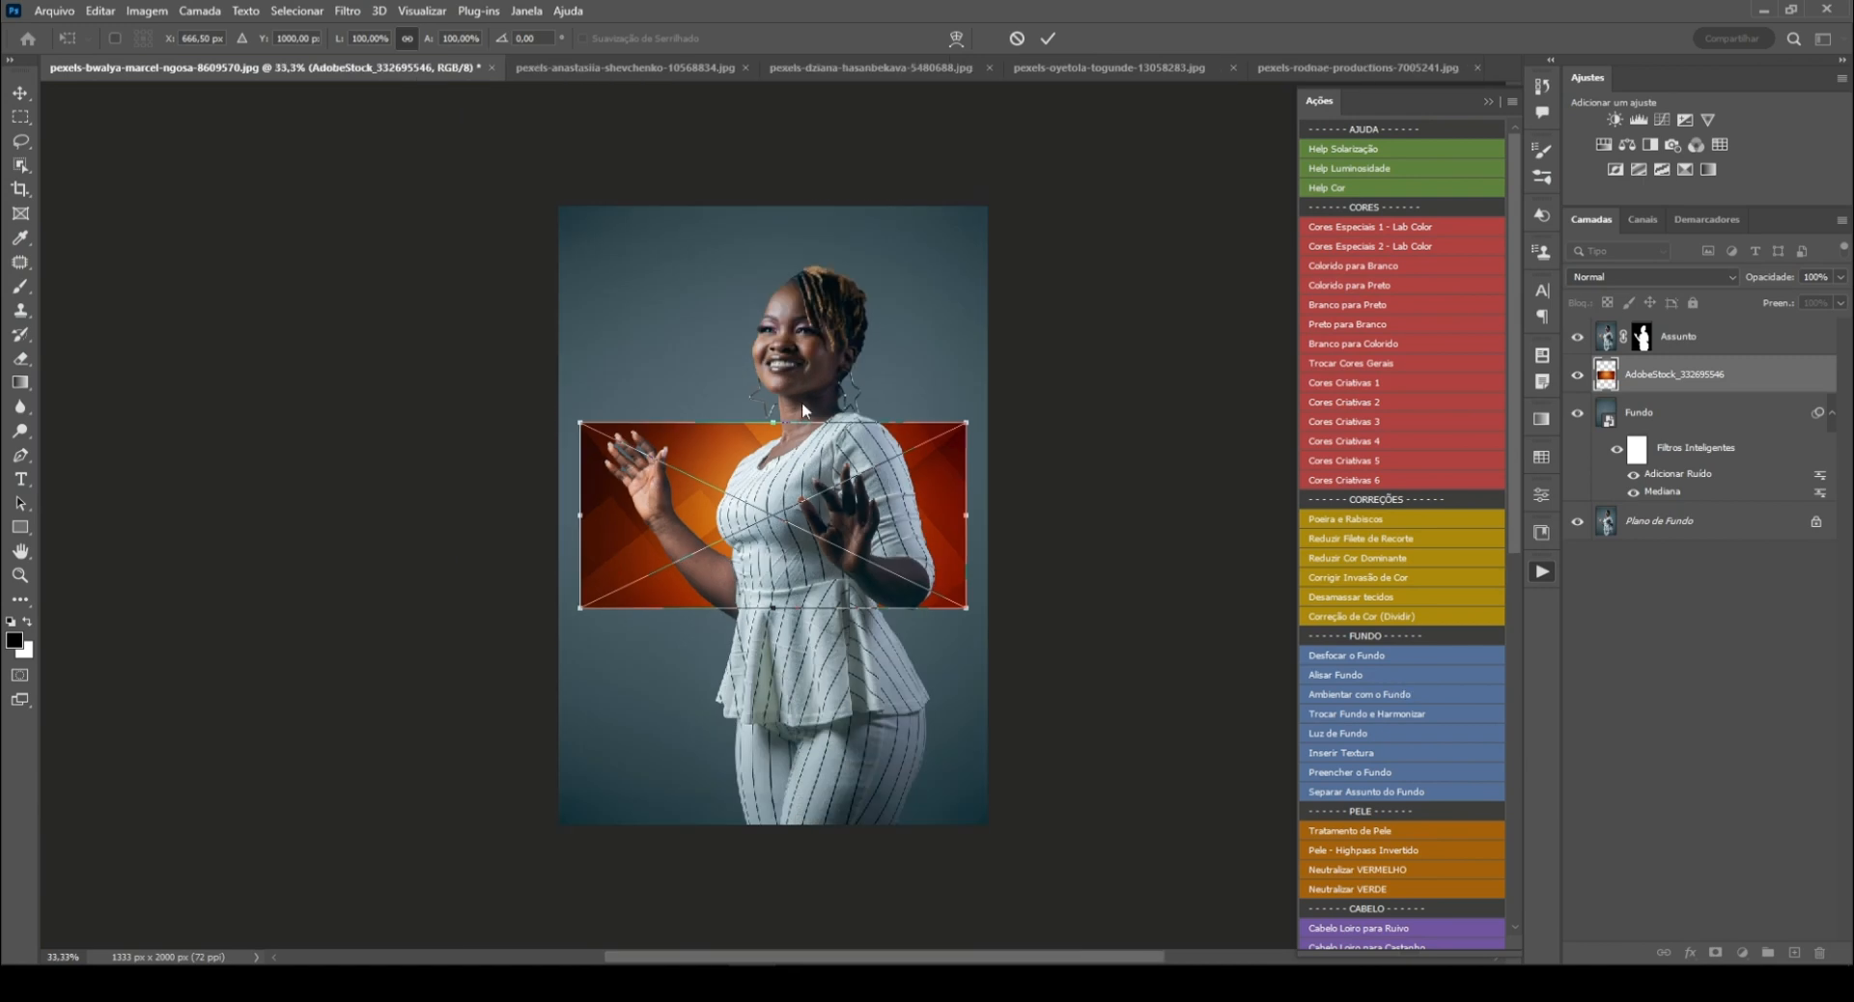
{"action": "left_click_drag", "start_coordinate": [985, 554], "coordinate": [785, 300]}
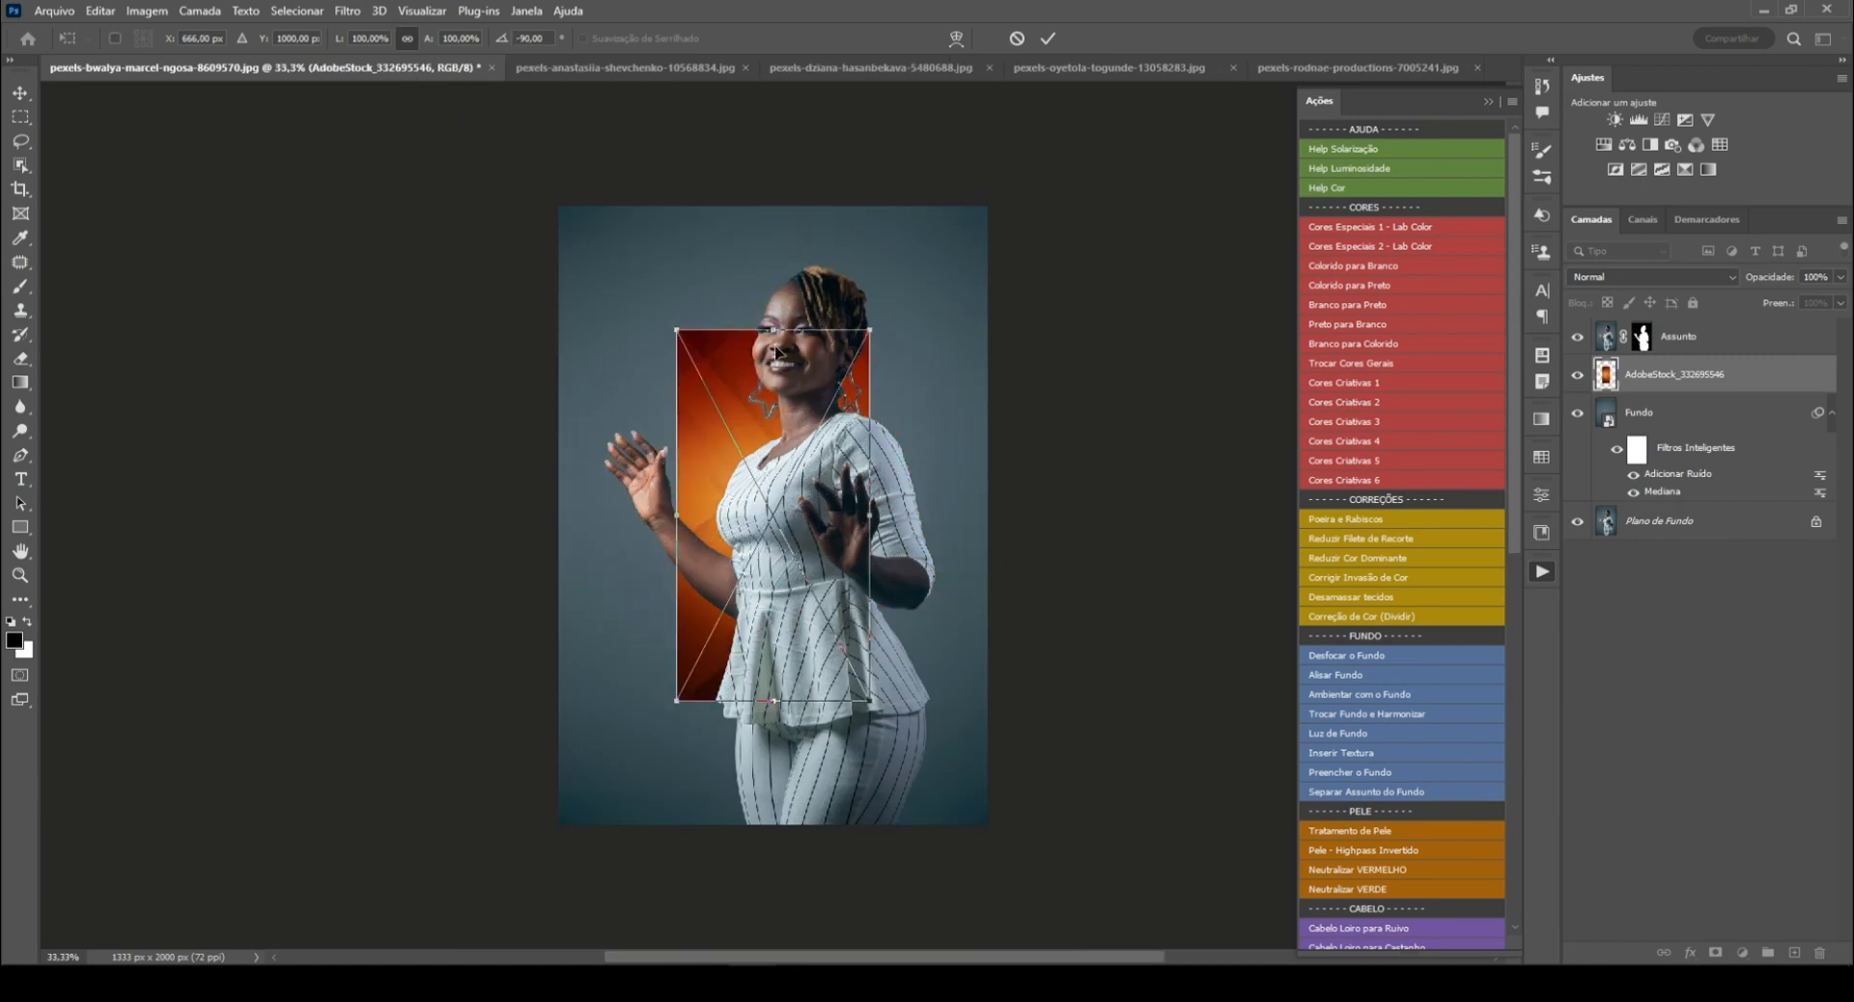
{"action": "left_click_drag", "start_coordinate": [868, 500], "coordinate": [983, 508]}
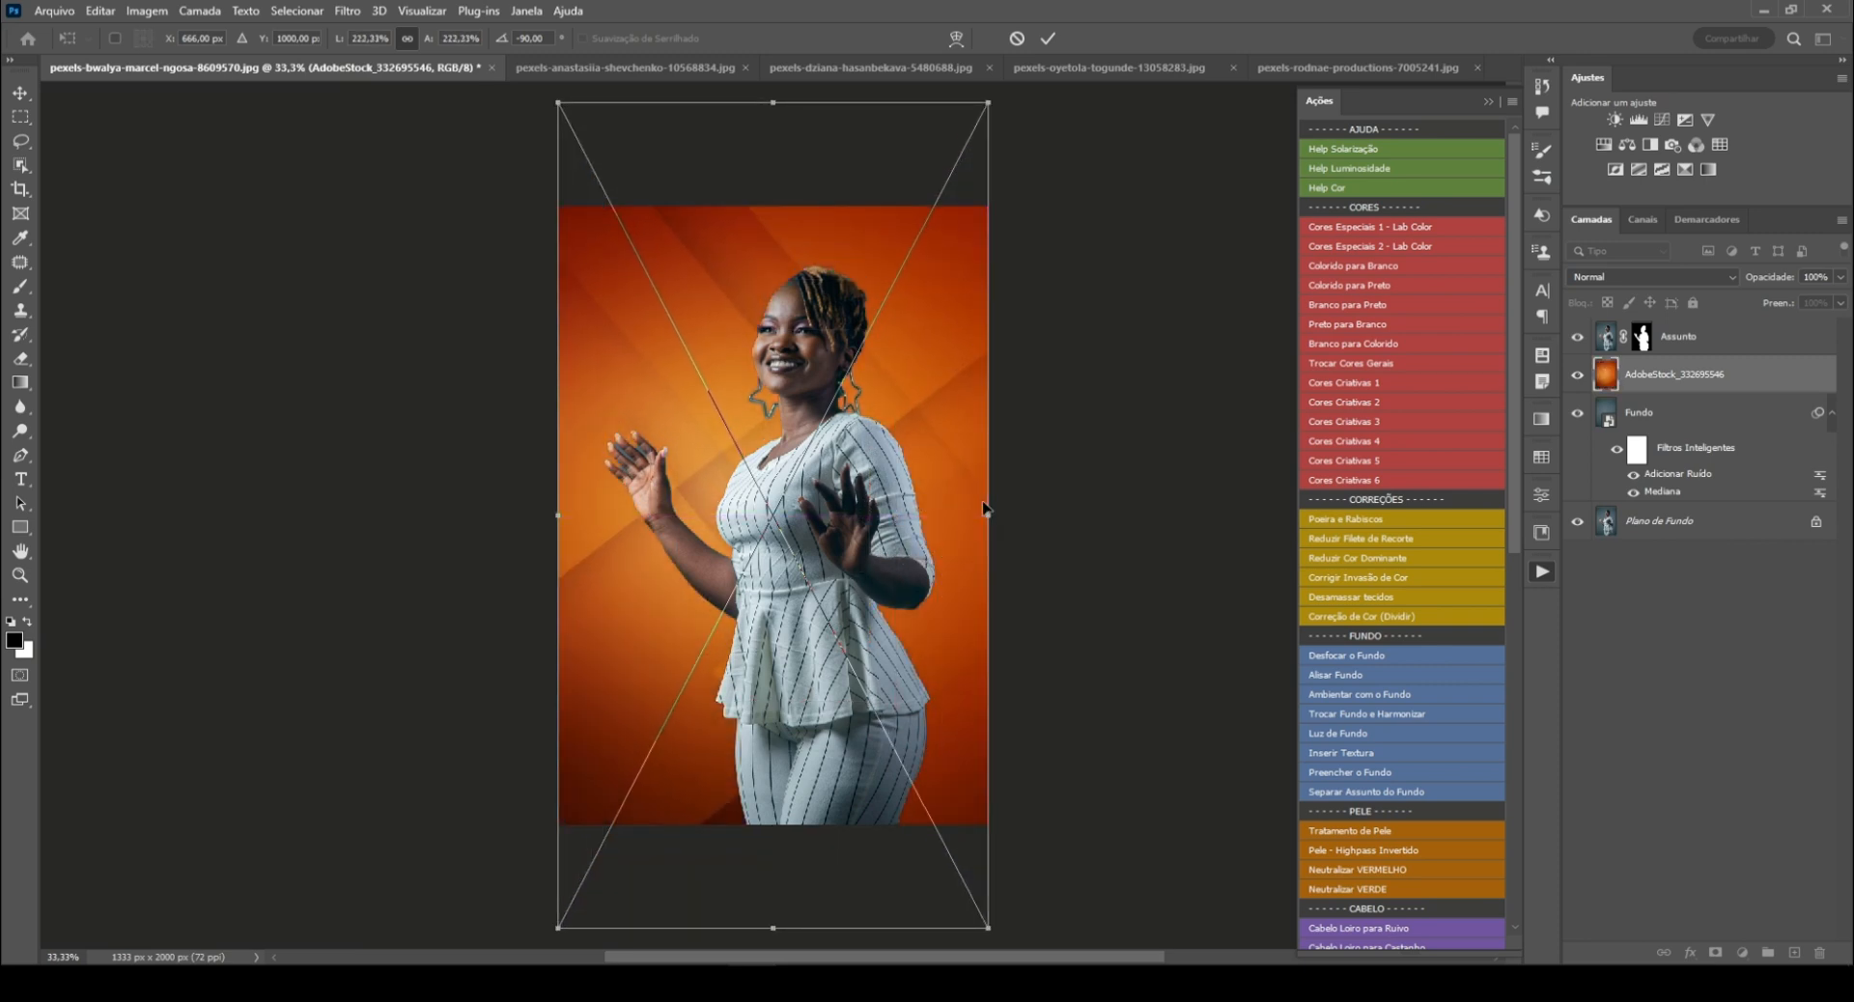
{"action": "key", "text": "Return"}
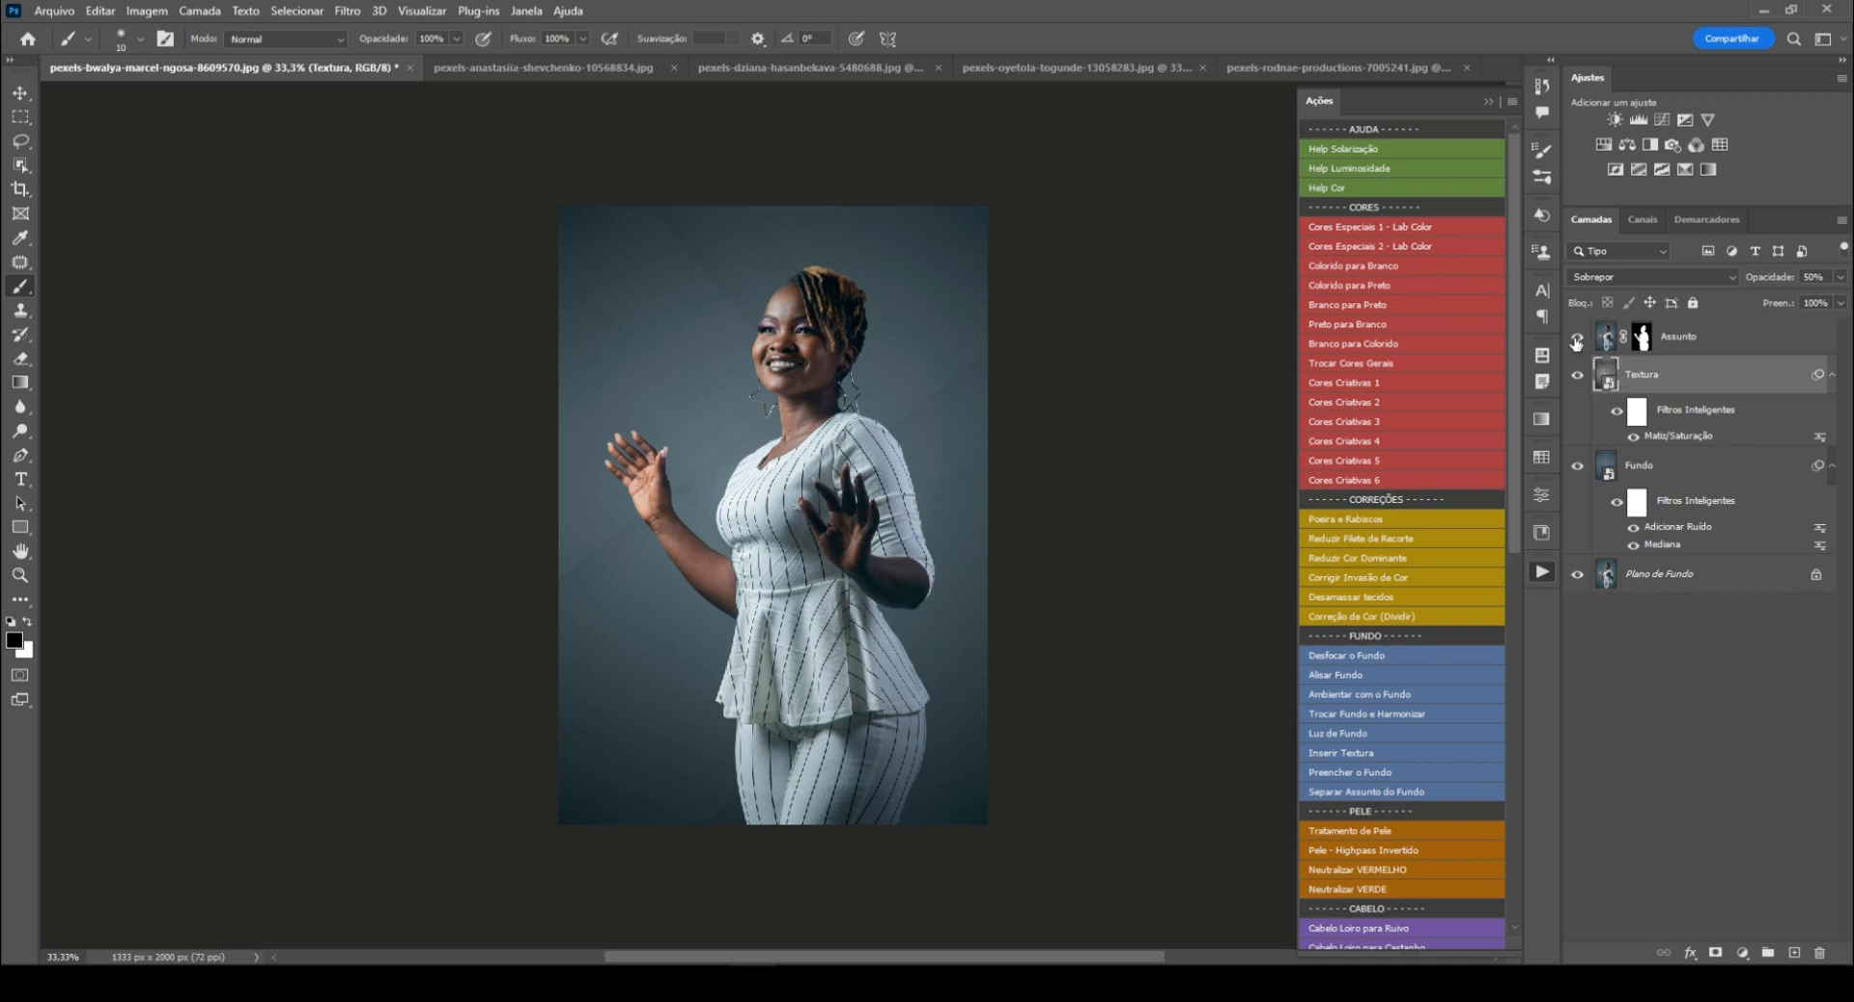
Step: Compare the backdrop with and without the Textura layer and set that layer's opacity to 60%
{"action": "key", "text": "ctrl+0"}
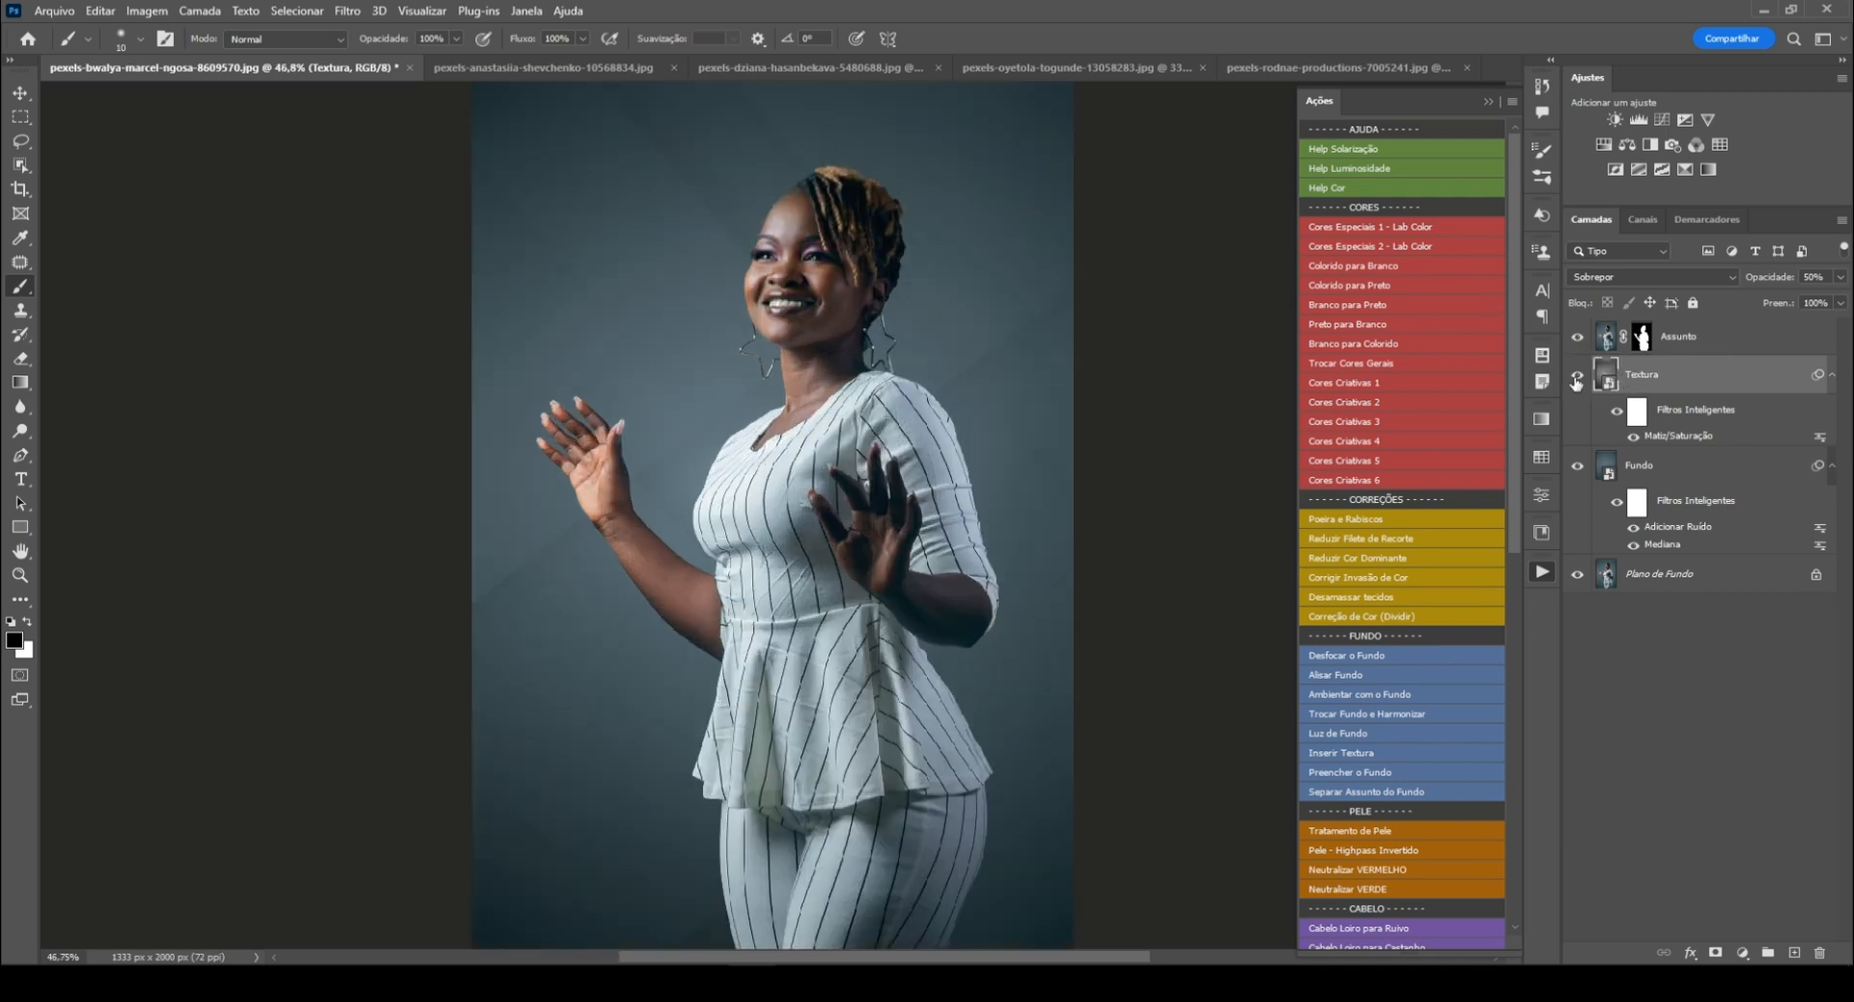
{"action": "left_click", "coordinate": [1578, 377]}
{"action": "left_click", "coordinate": [1578, 377]}
{"action": "mouse_move", "coordinate": [1786, 280]}
{"action": "left_mouse_down"}
{"action": "mouse_move", "coordinate": [1727, 283]}
{"action": "mouse_move", "coordinate": [1767, 280]}
{"action": "left_mouse_up"}
{"action": "type", "text": "60"}
{"action": "key", "text": "Return"}
Step: Turn off the Textura layer's smart filters and compare the coloured backdrop with and without the texture
{"action": "left_click", "coordinate": [1615, 413]}
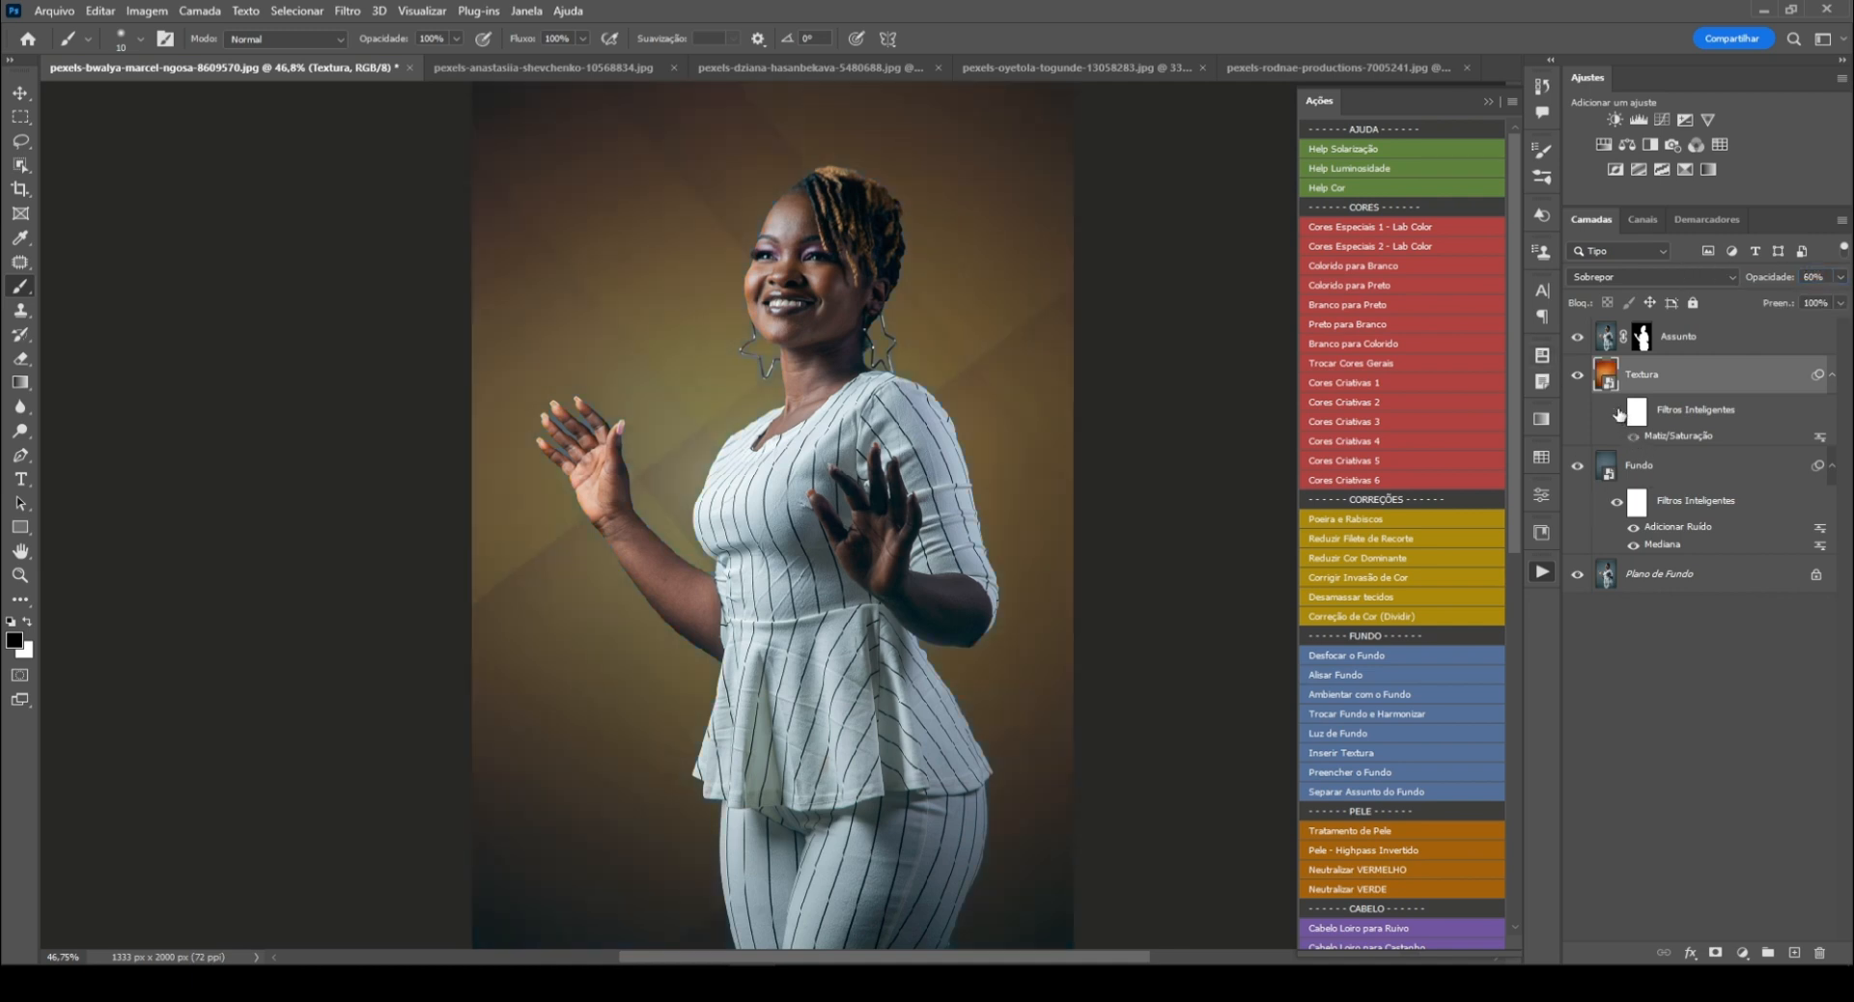
{"action": "left_click", "coordinate": [1577, 377]}
{"action": "left_click", "coordinate": [1578, 376]}
{"action": "left_click", "coordinate": [1577, 377], "text": "alt"}
{"action": "left_click", "coordinate": [1577, 377], "text": "alt"}
Step: Set the Textura layer's opacity to 55% and turn its Matiz/Saturação smart filter back on
{"action": "left_click_drag", "start_coordinate": [1778, 287], "coordinate": [1733, 288]}
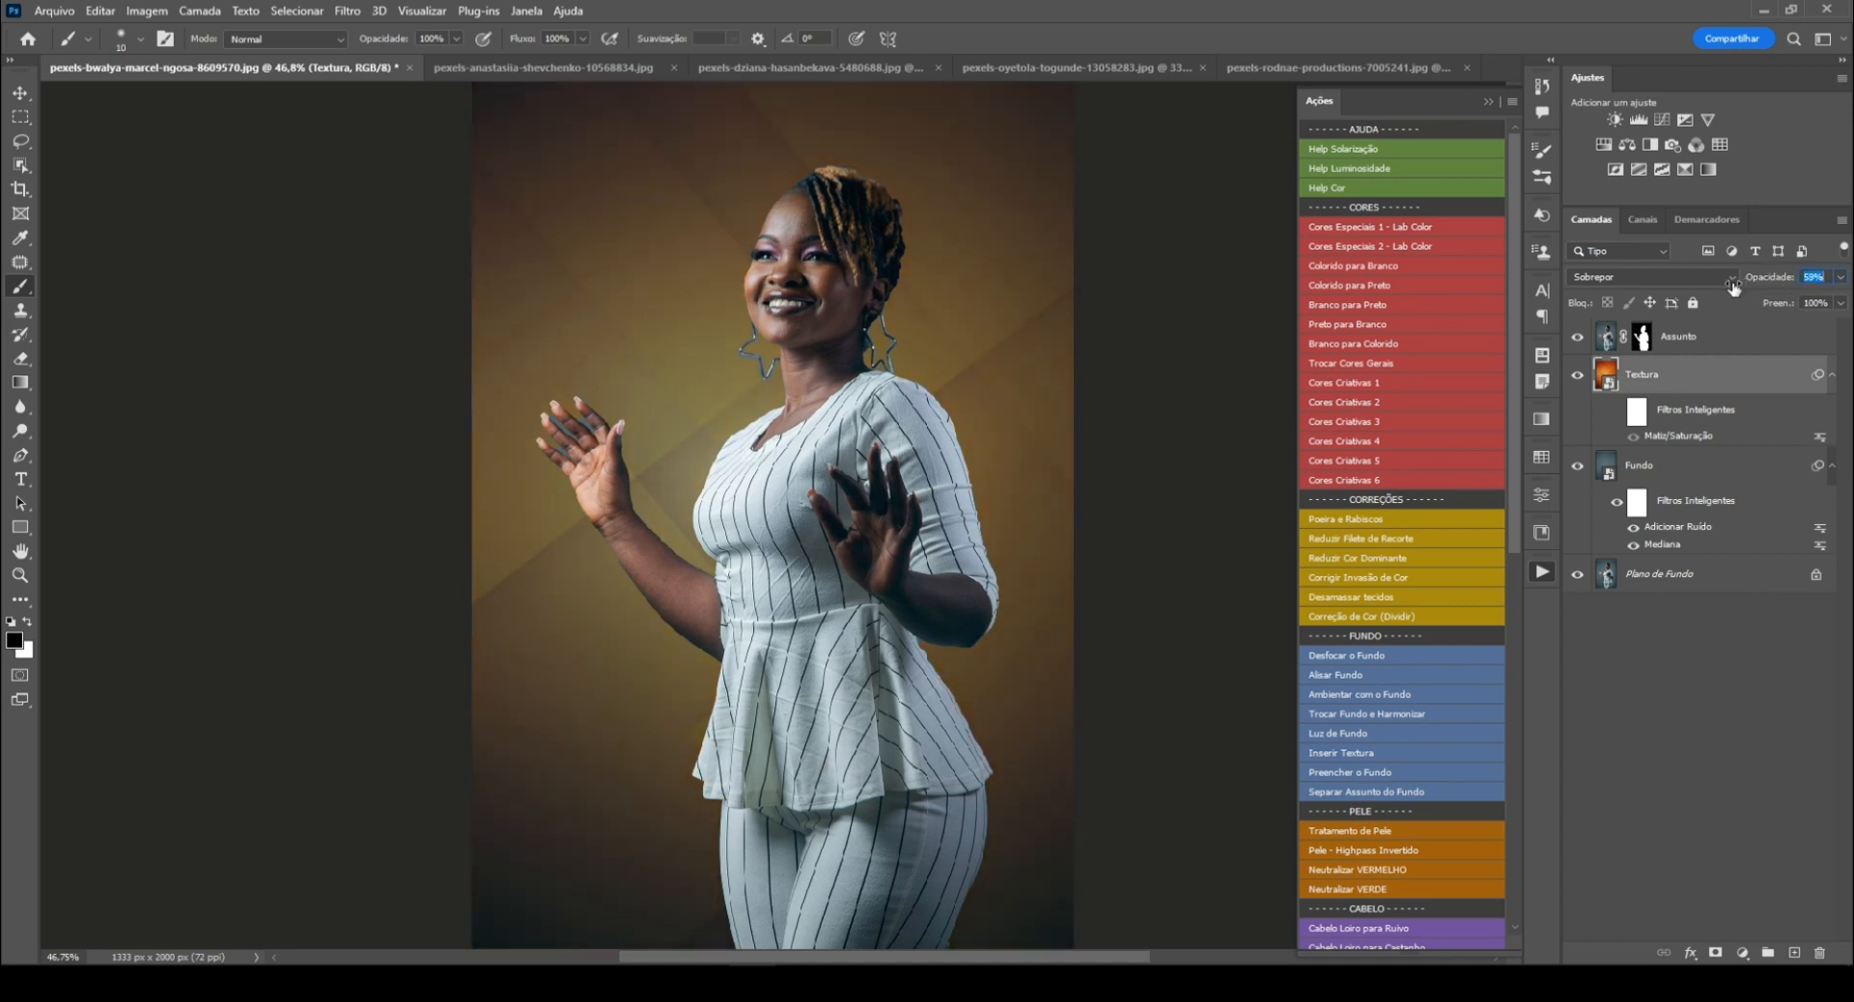
{"action": "left_click", "coordinate": [1632, 439]}
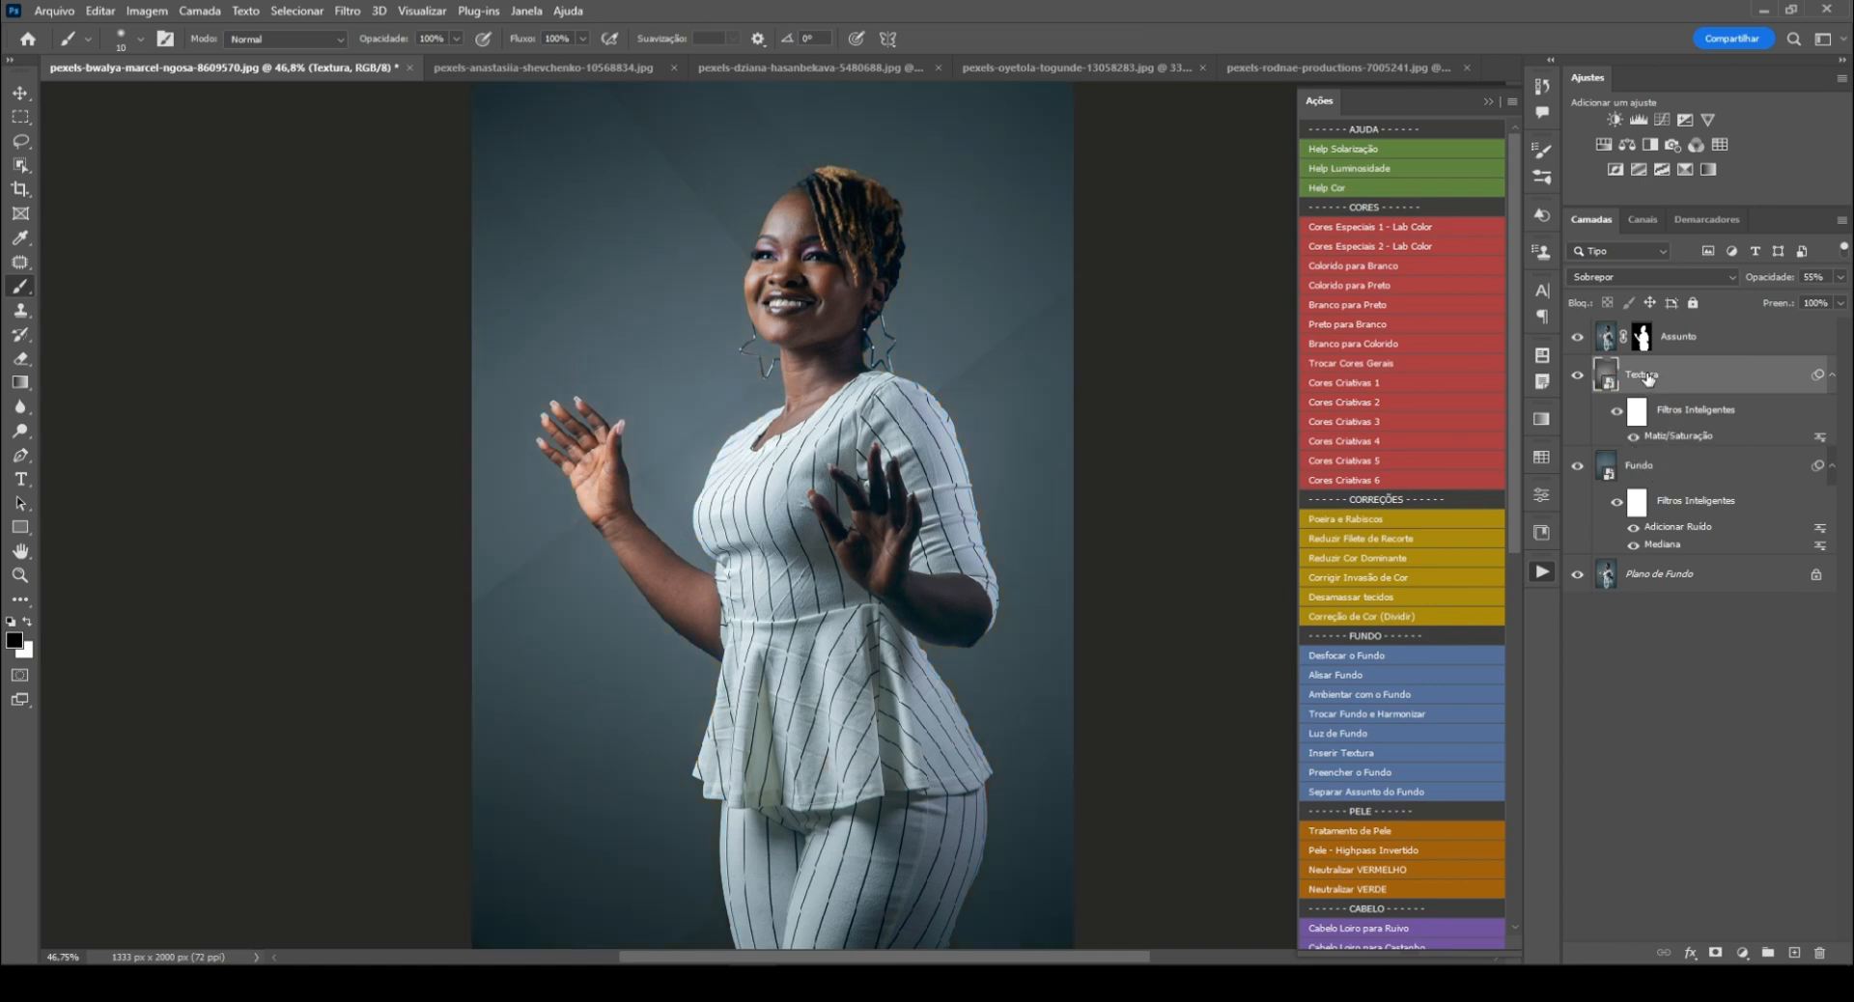
Step: Close the retouched portrait document and bring up the basketball player photo with the background actions in view
{"action": "left_click", "coordinate": [407, 67]}
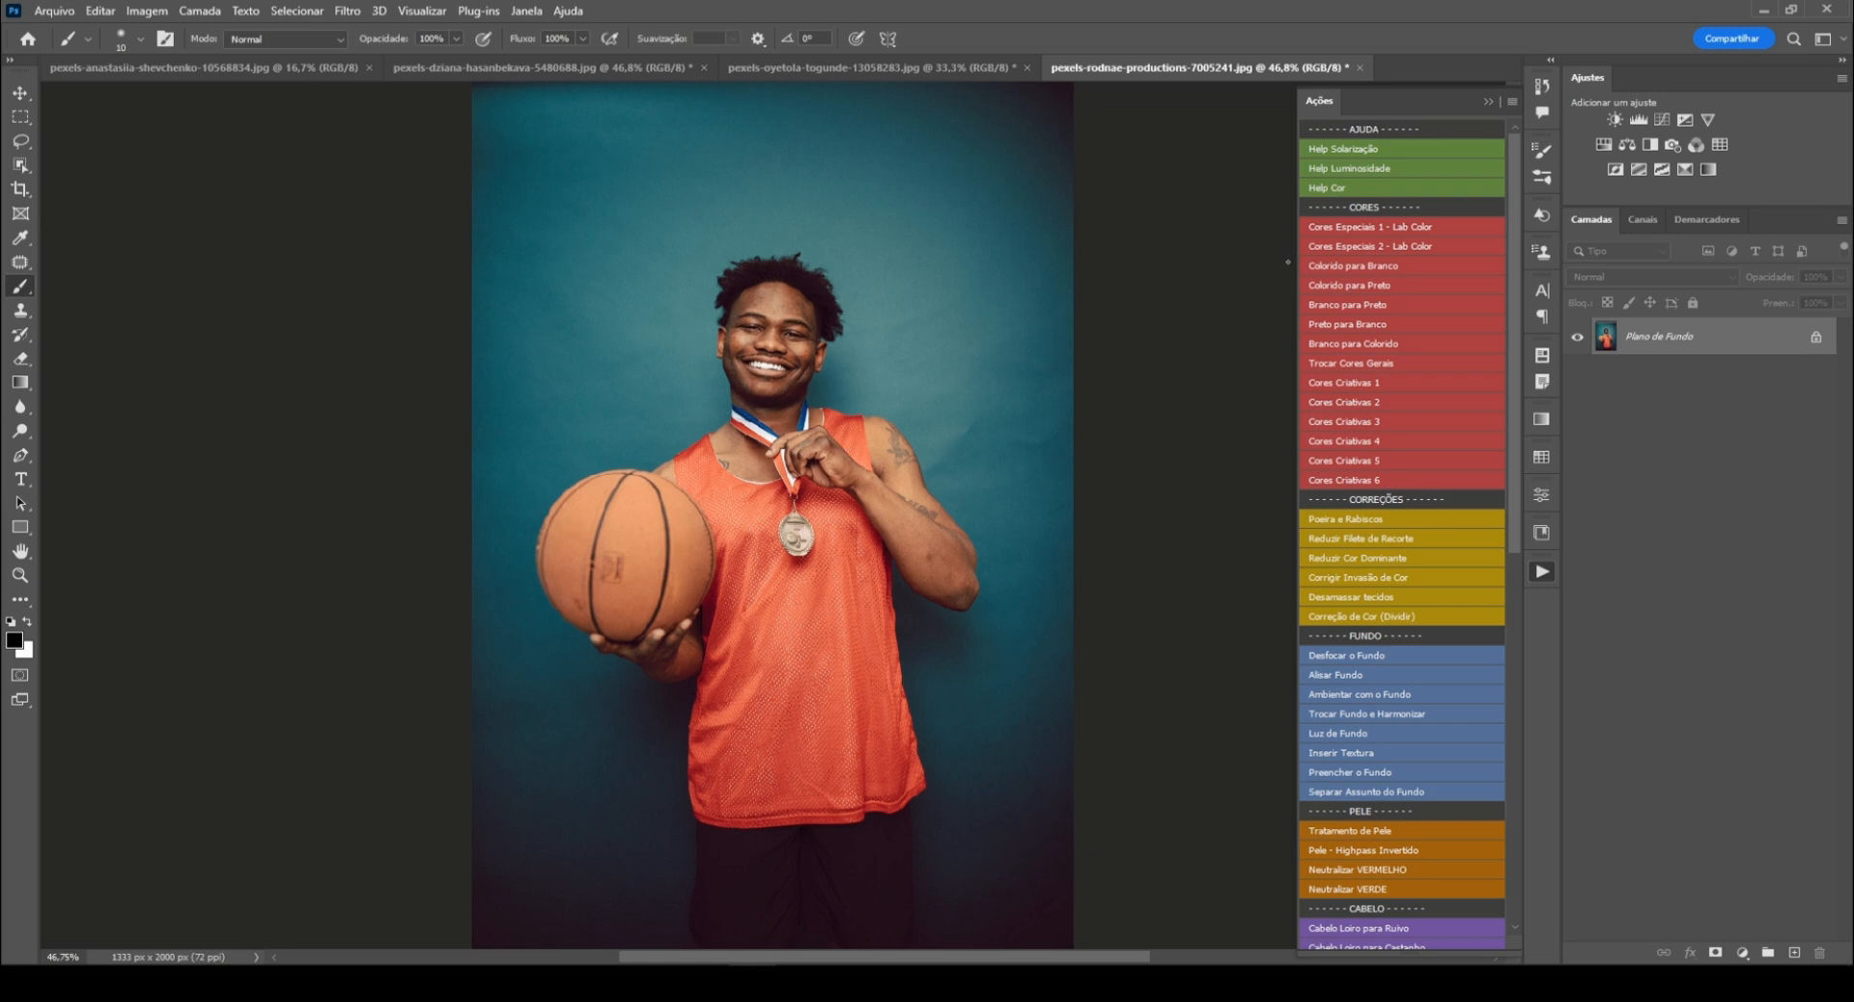
{"action": "left_click_drag", "start_coordinate": [1510, 480], "coordinate": [1508, 519]}
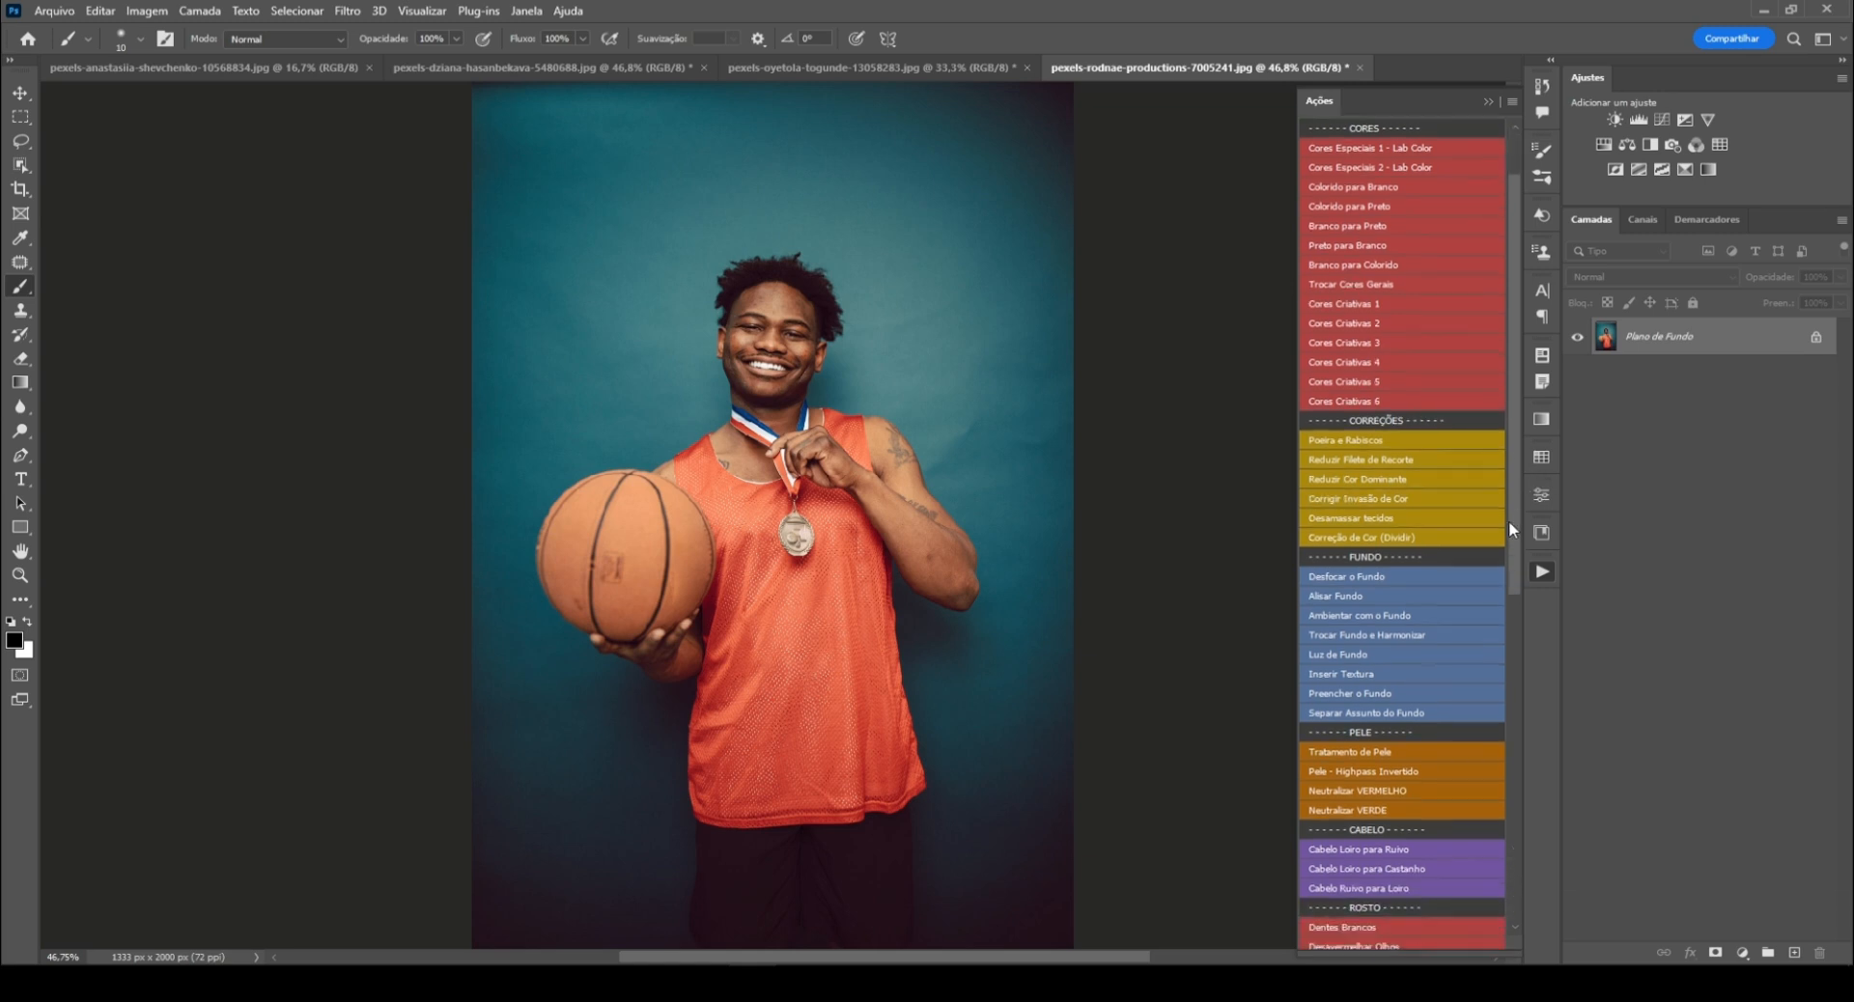
Step: Smooth the basketball player's backdrop with the Alisar Fundo action and compare it with and without the Fundo layer
{"action": "left_click", "coordinate": [1347, 590]}
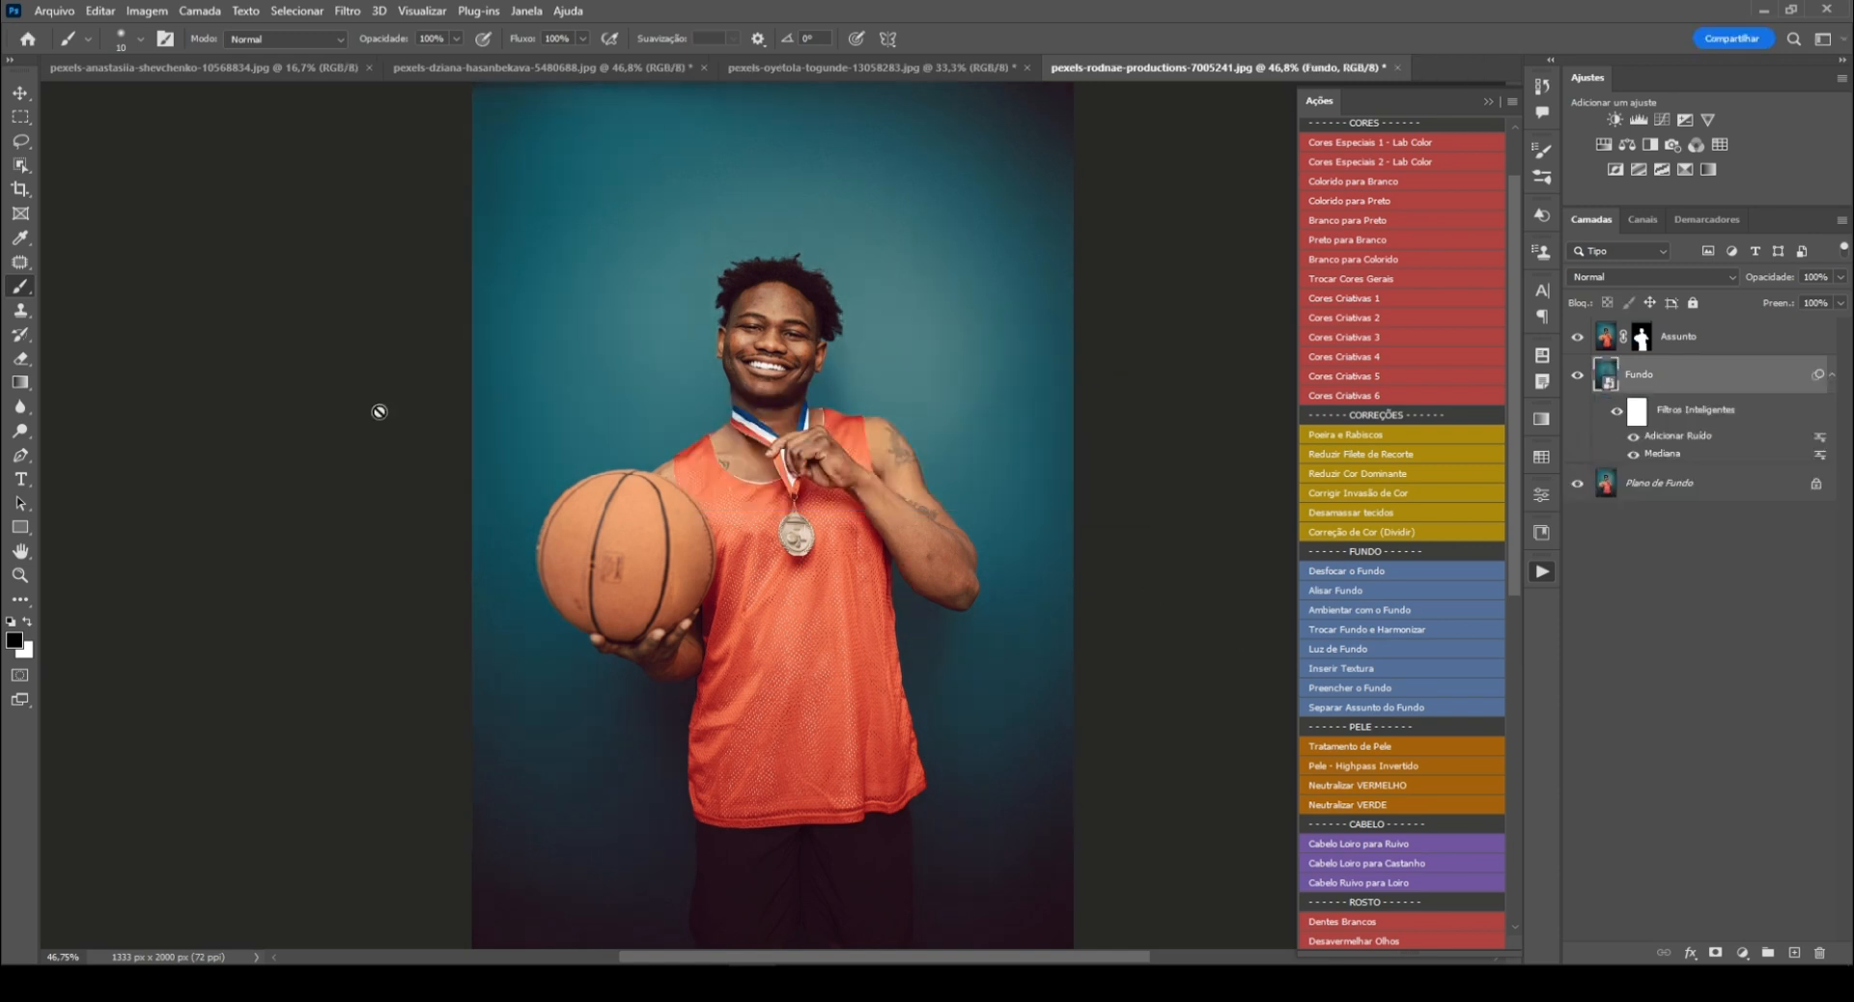
{"action": "left_click", "coordinate": [1578, 377]}
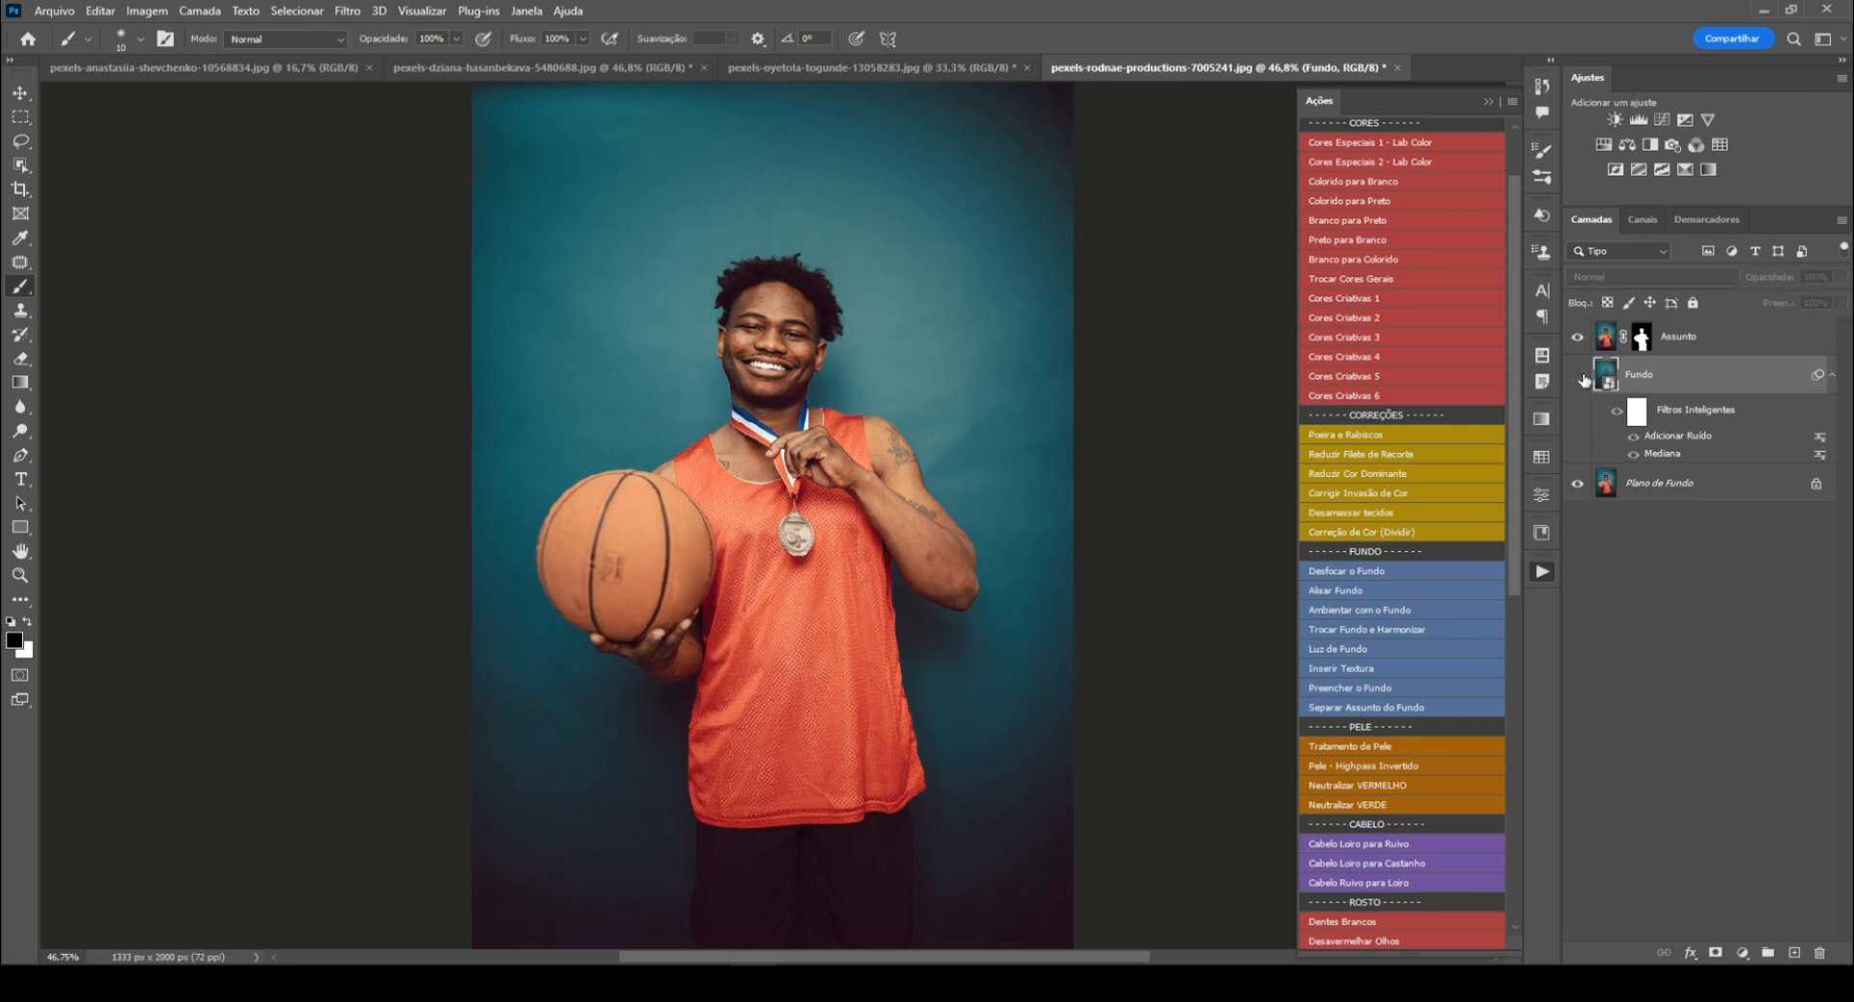
{"action": "left_click", "coordinate": [1578, 376]}
{"action": "left_click", "coordinate": [1579, 376]}
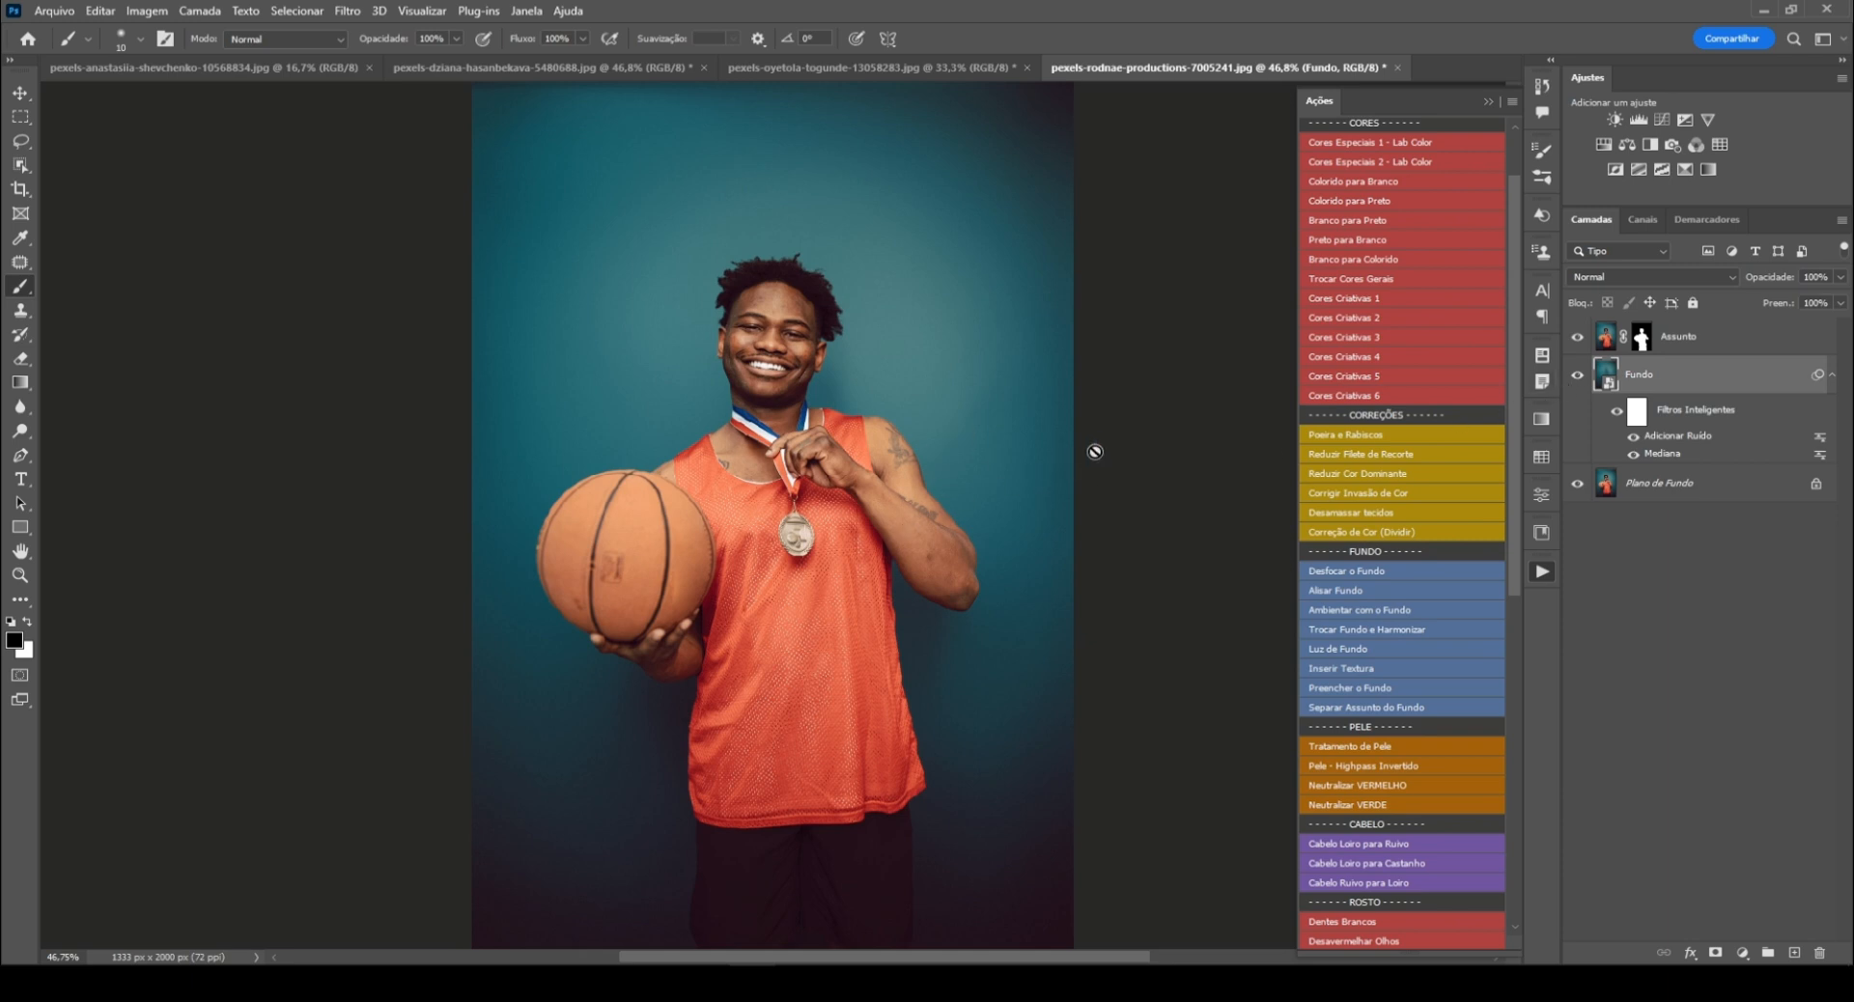
Step: Run Inserir Textura with the AdobeStock_439593137 image, rotated 90° and scaled to about 203% so that it covers the photo
{"action": "left_click", "coordinate": [1371, 669]}
{"action": "left_click_drag", "start_coordinate": [1559, 159], "coordinate": [1564, 334]}
{"action": "left_click", "coordinate": [1284, 577]}
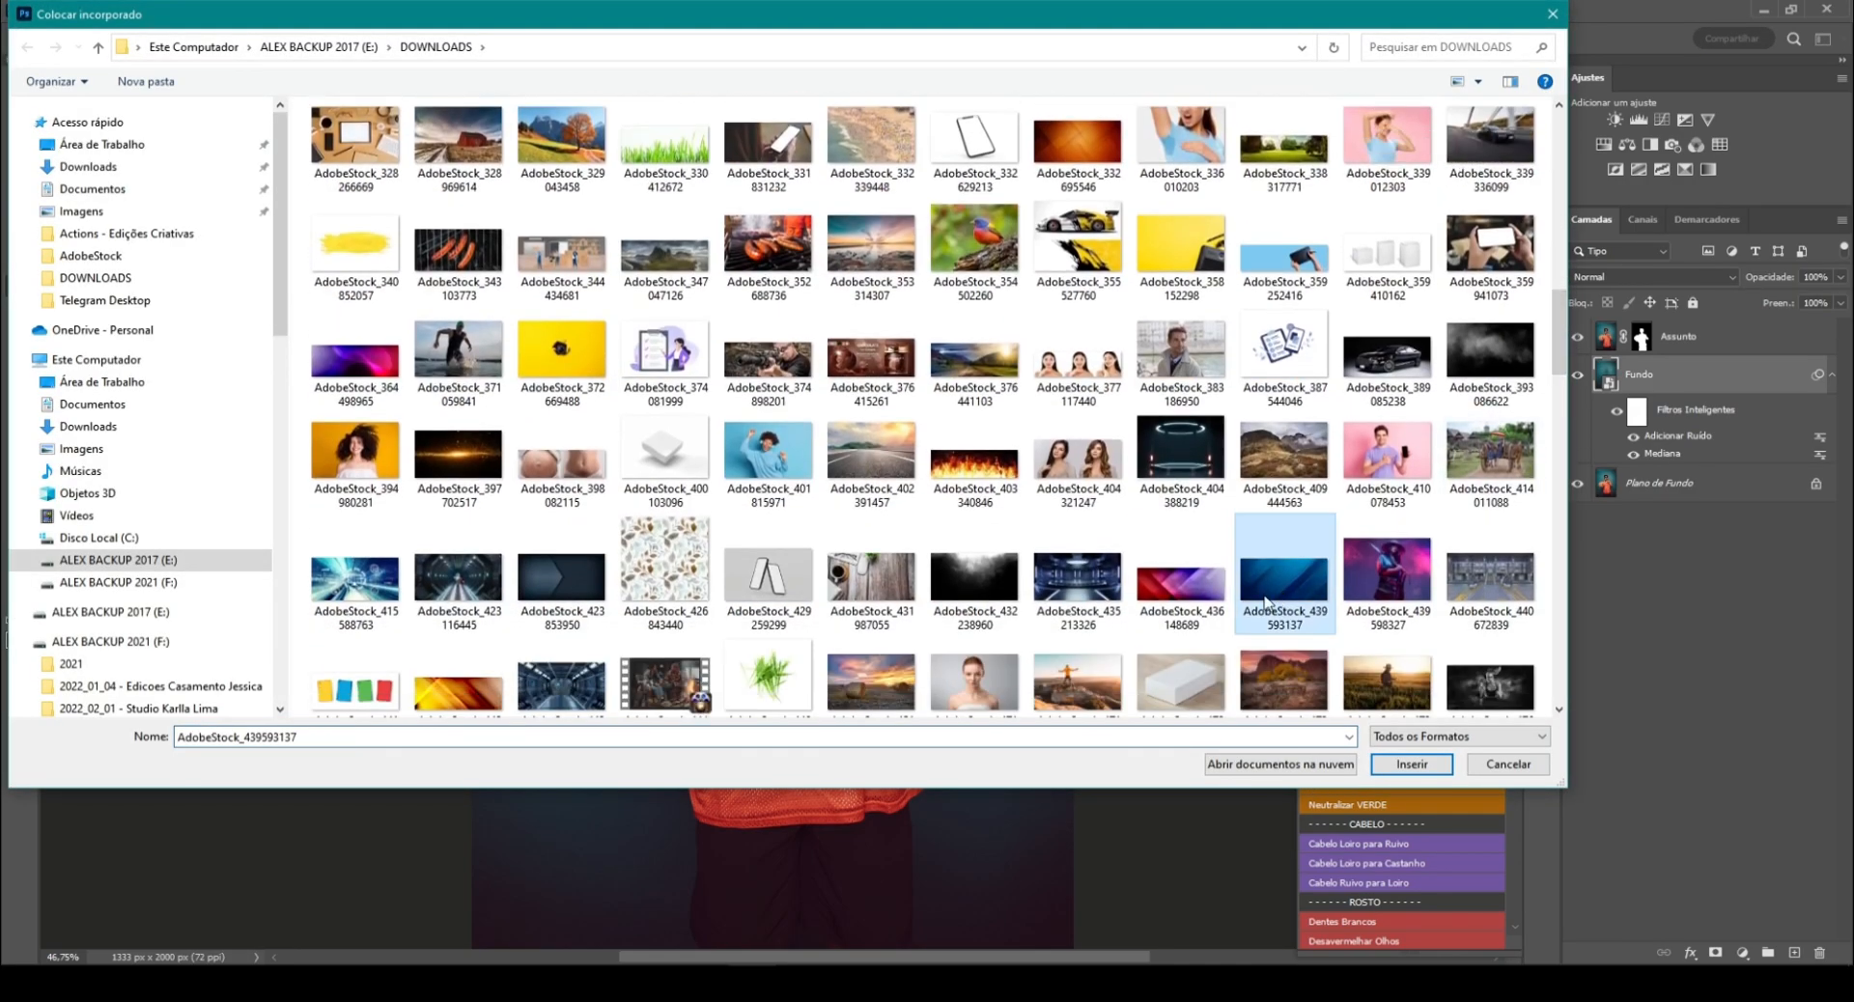
{"action": "left_click", "coordinate": [1412, 764]}
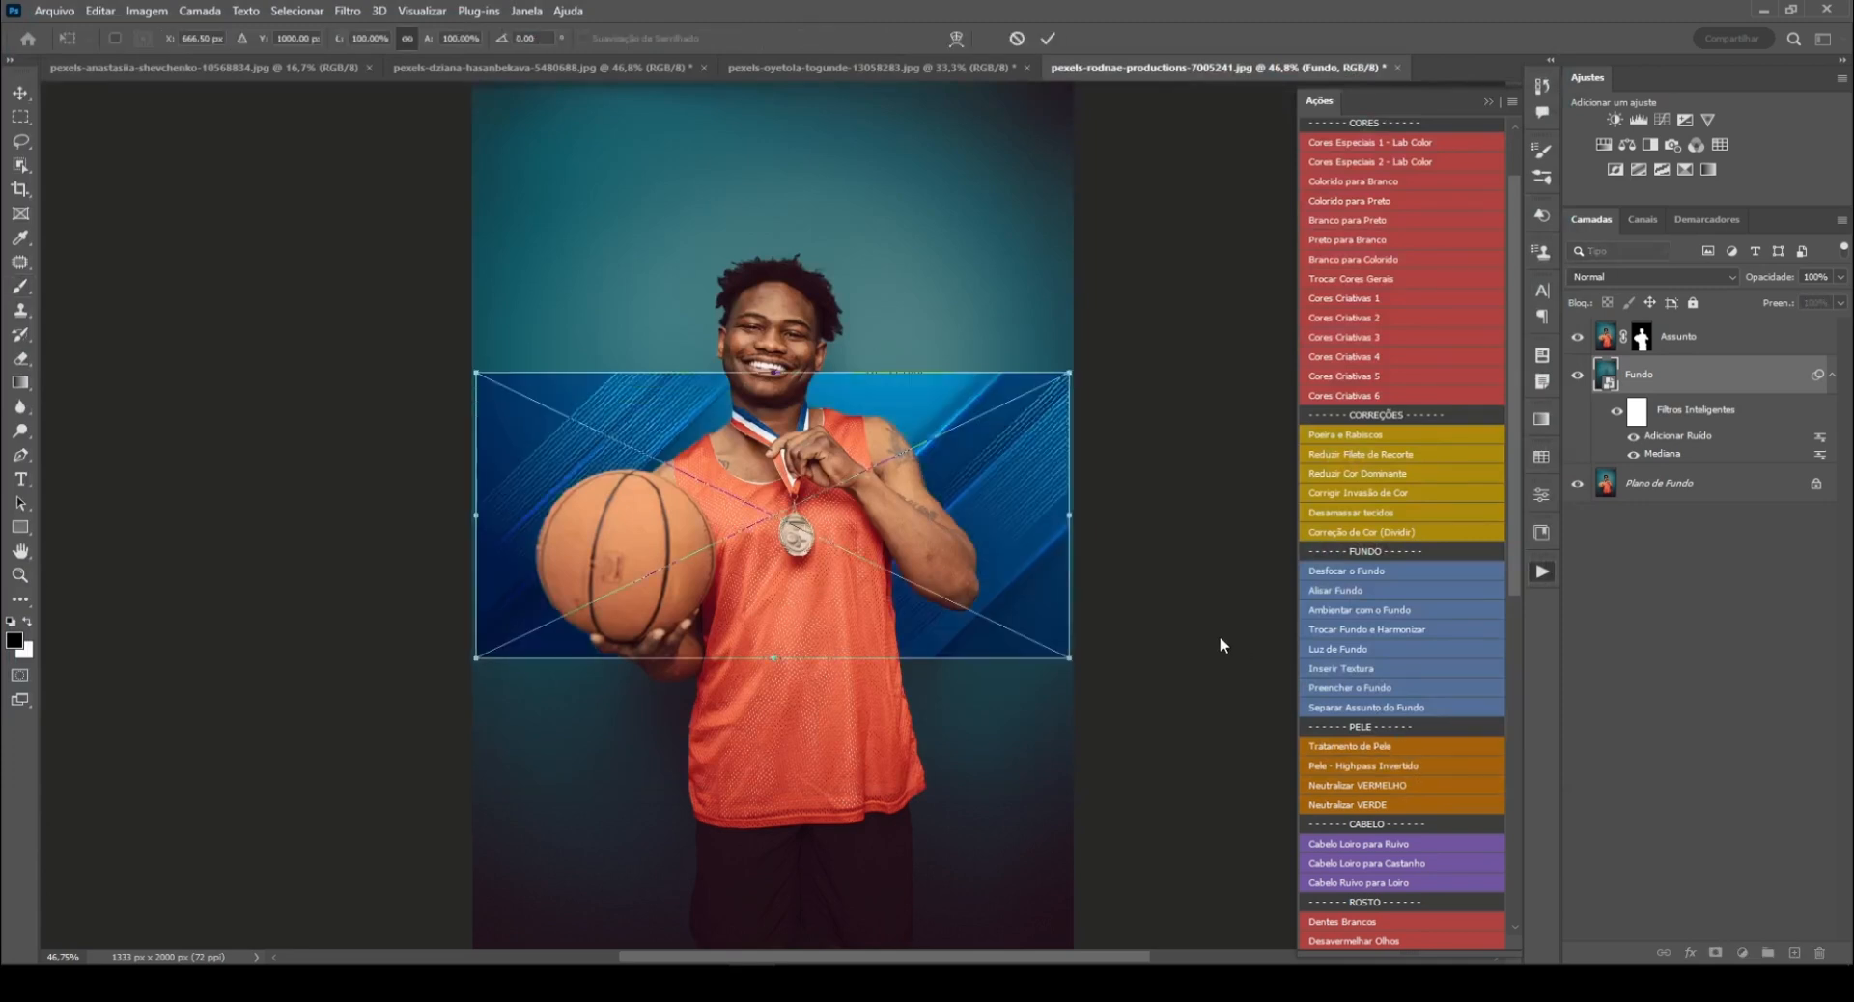
{"action": "left_click_drag", "start_coordinate": [1117, 522], "coordinate": [815, 778]}
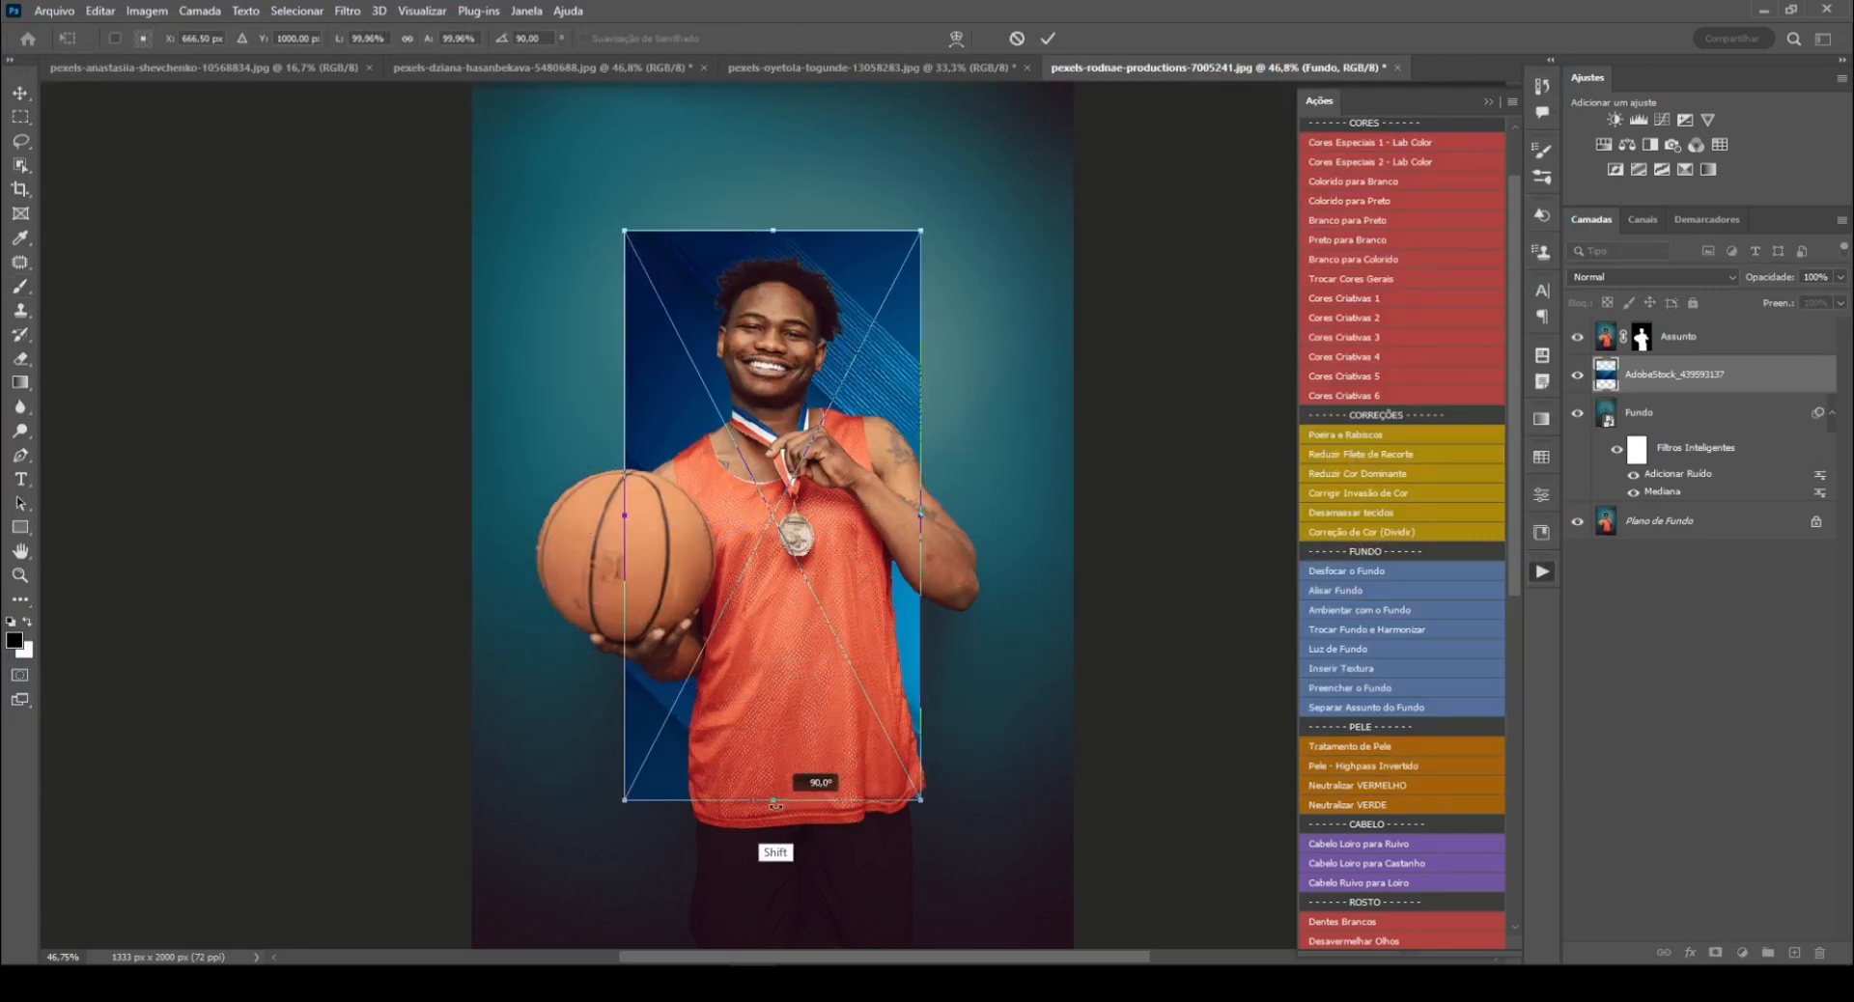
{"action": "key", "text": "ctrl+minus"}
{"action": "left_click_drag", "start_coordinate": [879, 514], "coordinate": [988, 518]}
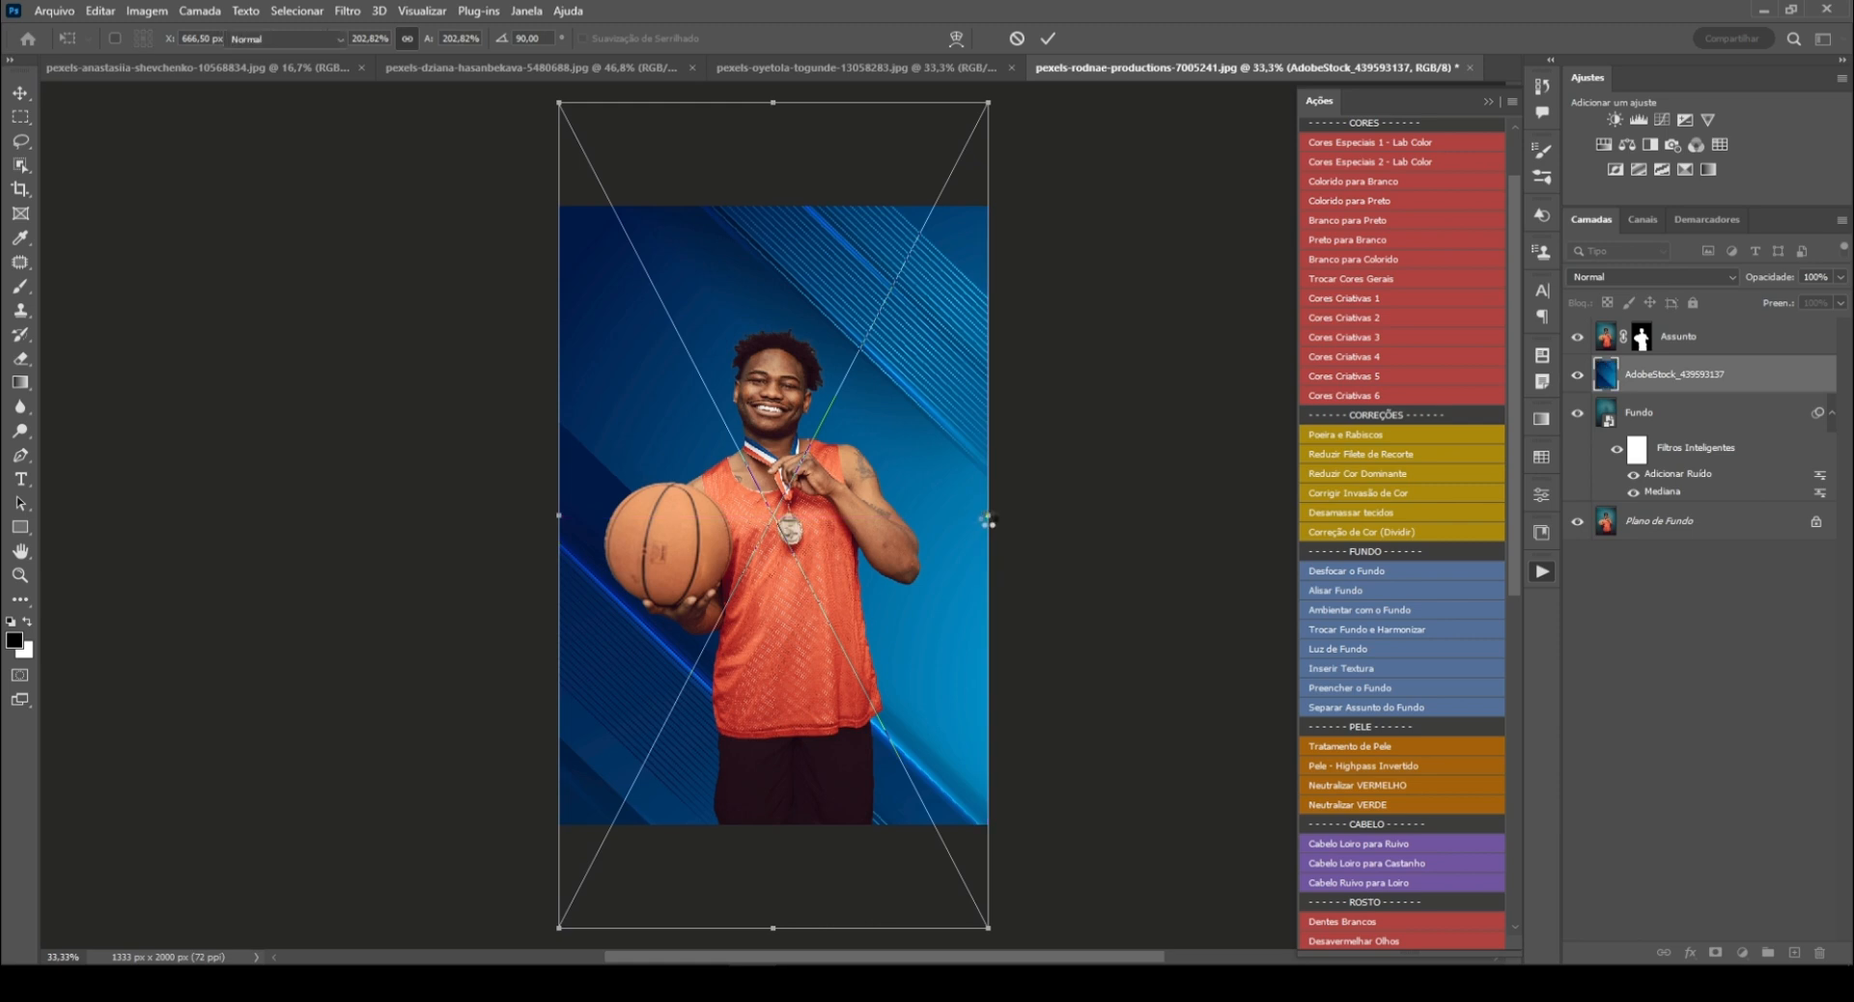
{"action": "key", "text": "Return"}
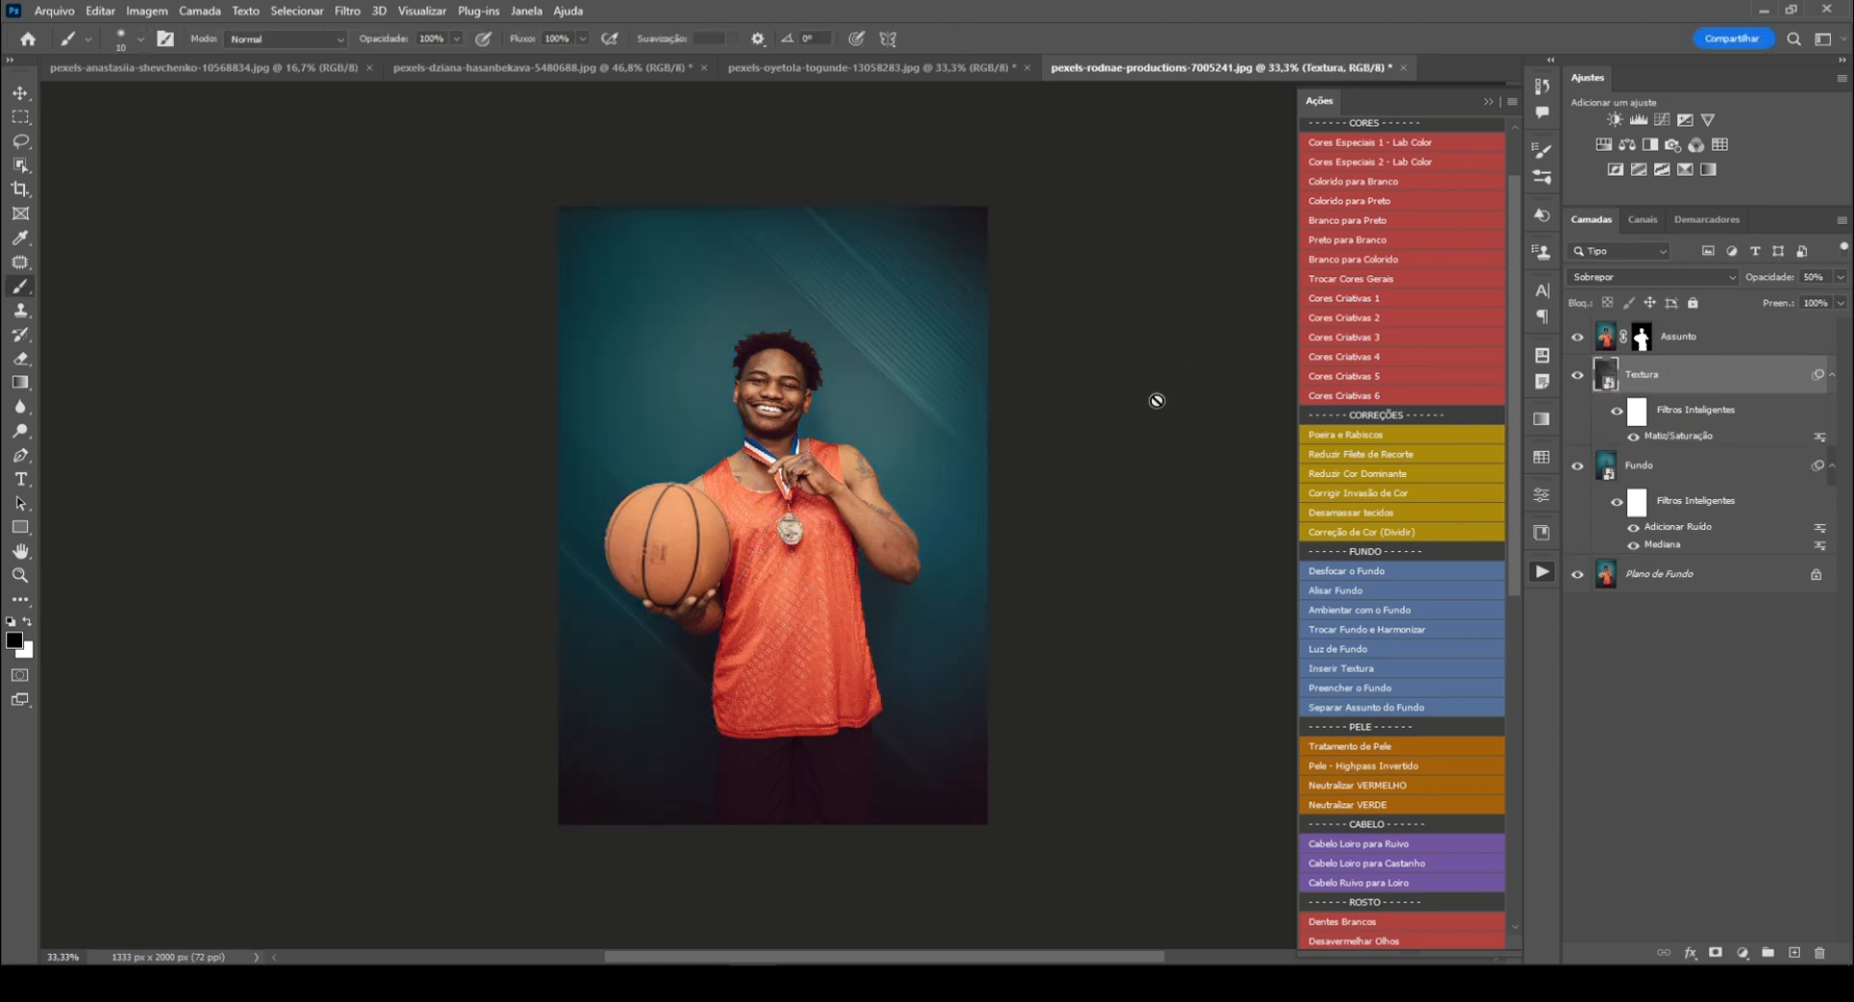
Step: Compare the backdrop with and without the Textura layer, and with that layer's smart filters off and on
{"action": "key", "text": "ctrl+plus"}
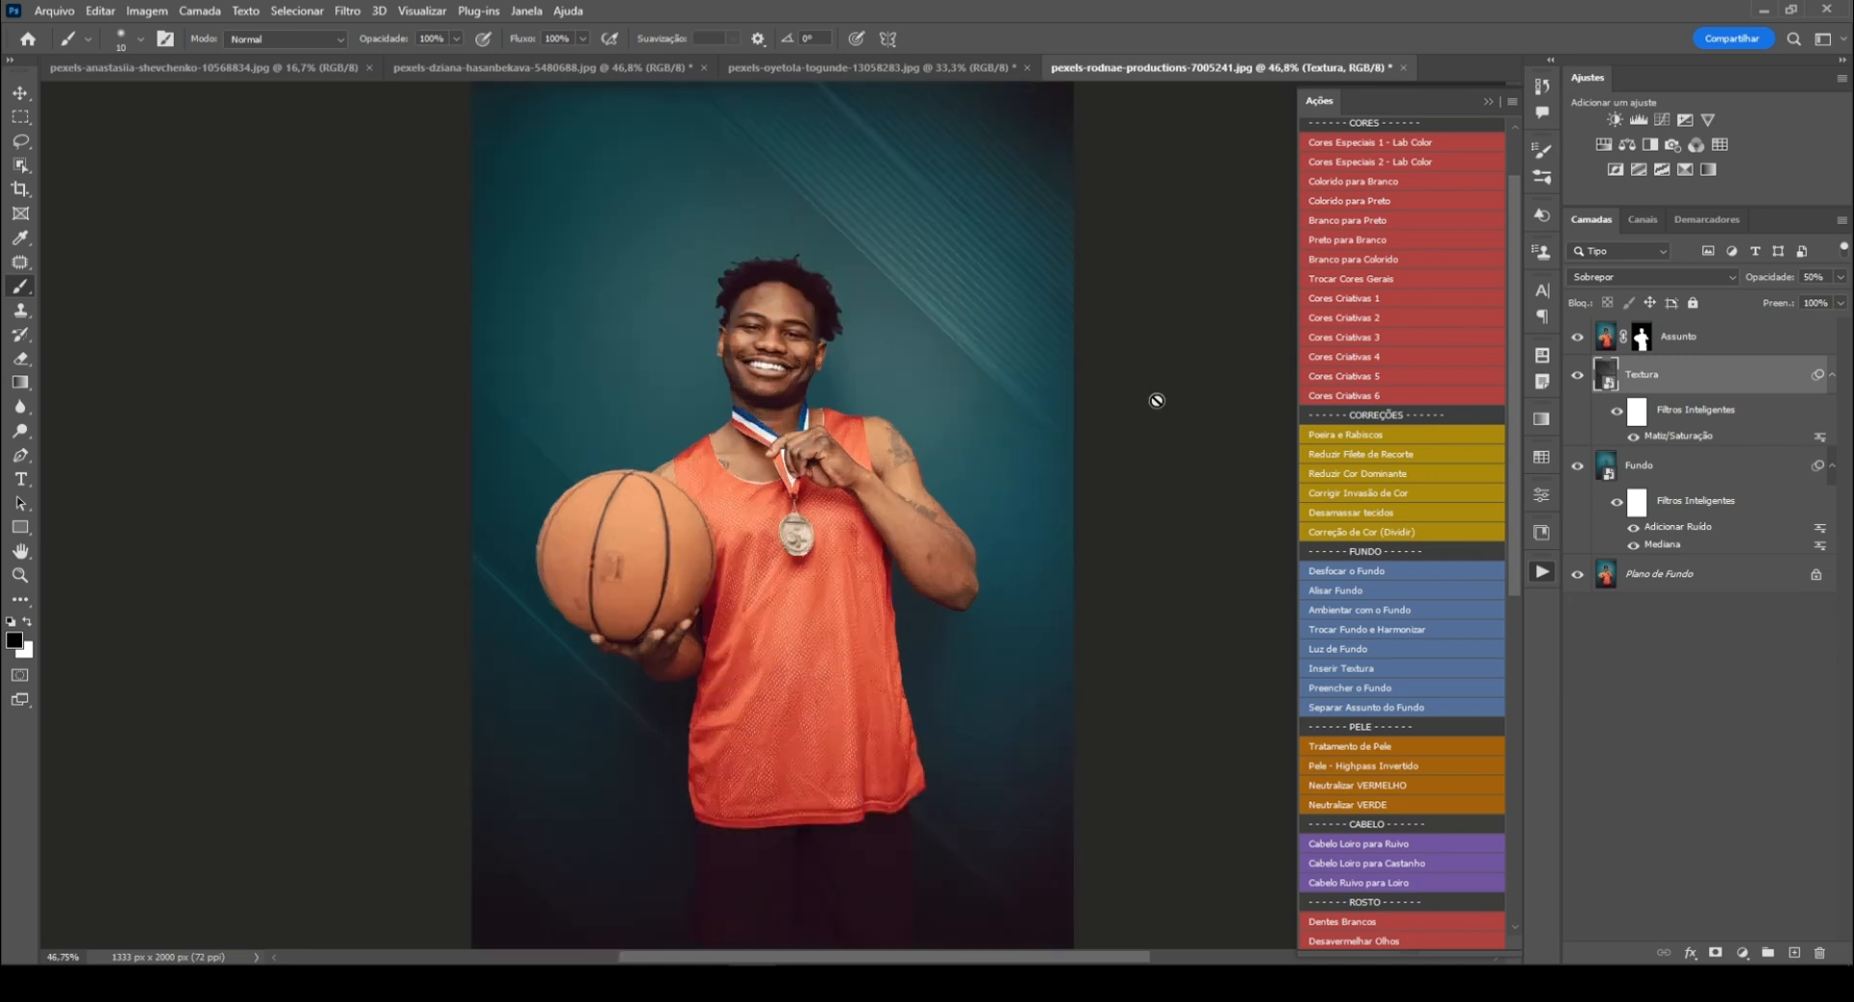
{"action": "left_click", "coordinate": [1577, 376]}
{"action": "left_click", "coordinate": [1577, 376]}
{"action": "key", "text": "v"}
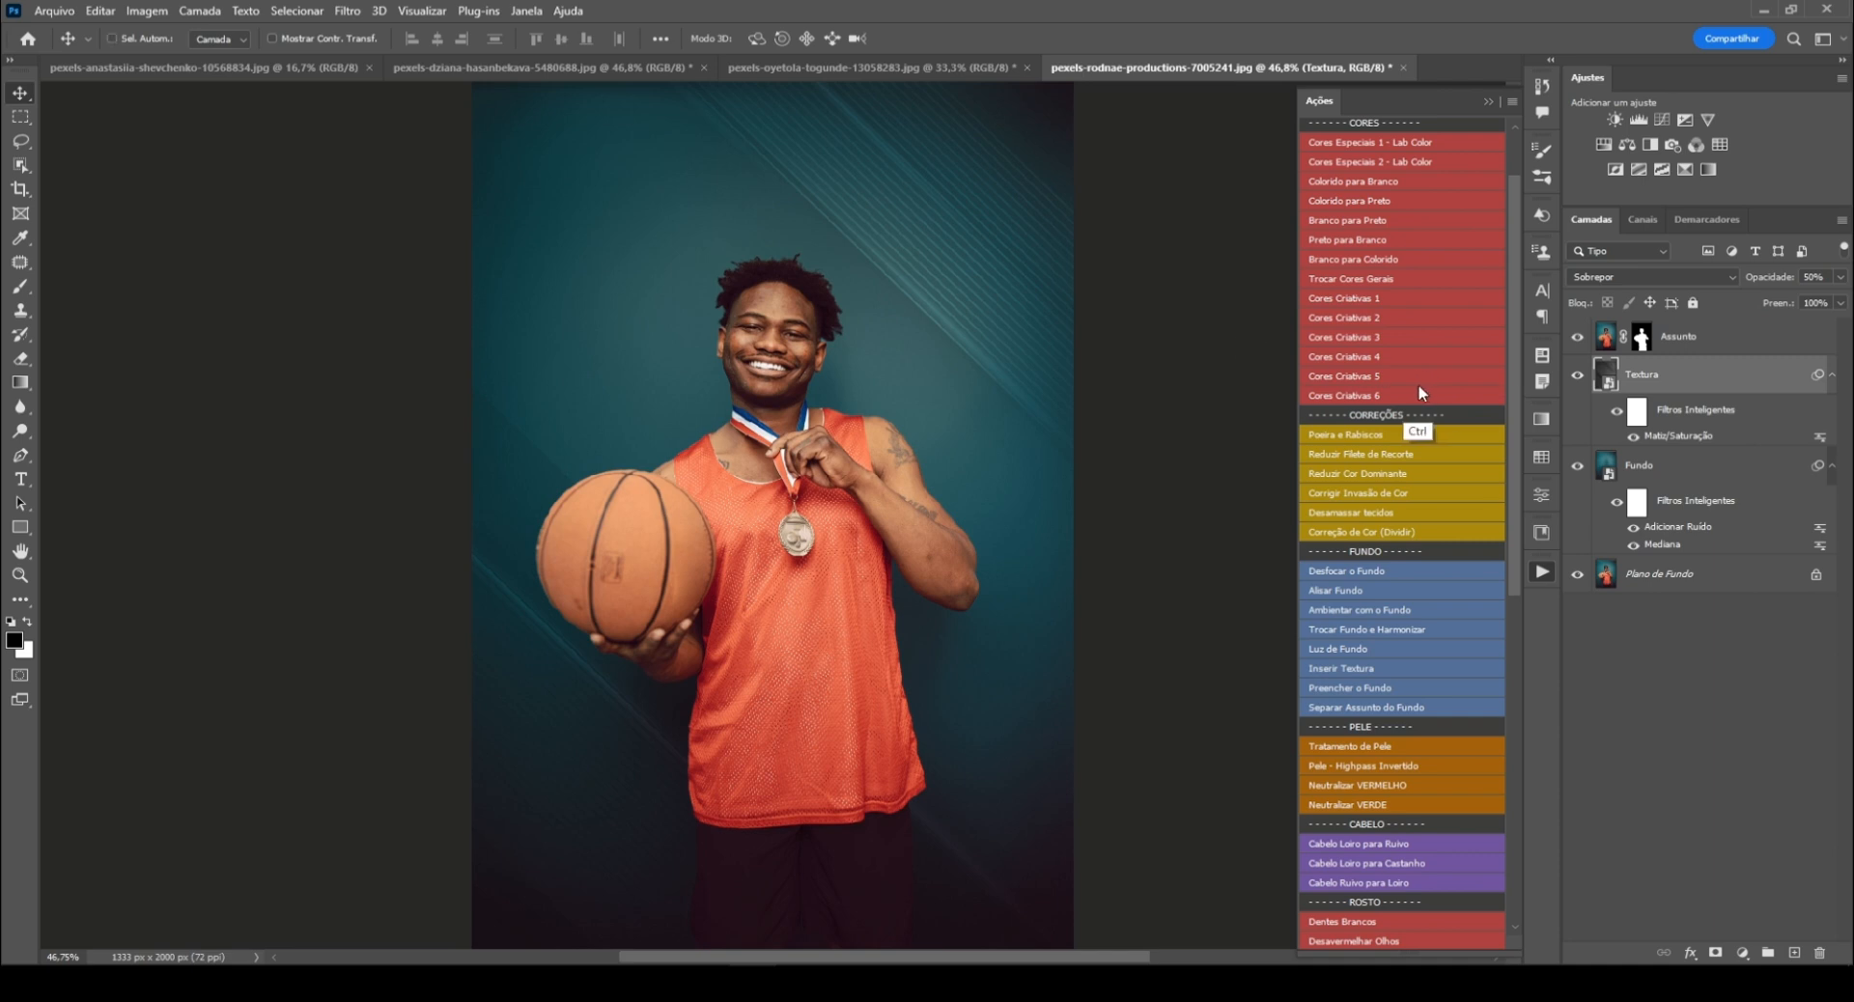
{"action": "mouse_move", "coordinate": [1003, 317]}
{"action": "left_mouse_down"}
{"action": "mouse_move", "coordinate": [1006, 446]}
{"action": "mouse_move", "coordinate": [1022, 323]}
{"action": "mouse_move", "coordinate": [999, 311]}
{"action": "left_mouse_up"}
{"action": "key", "text": "ctrl+minus"}
{"action": "left_click", "coordinate": [1616, 409]}
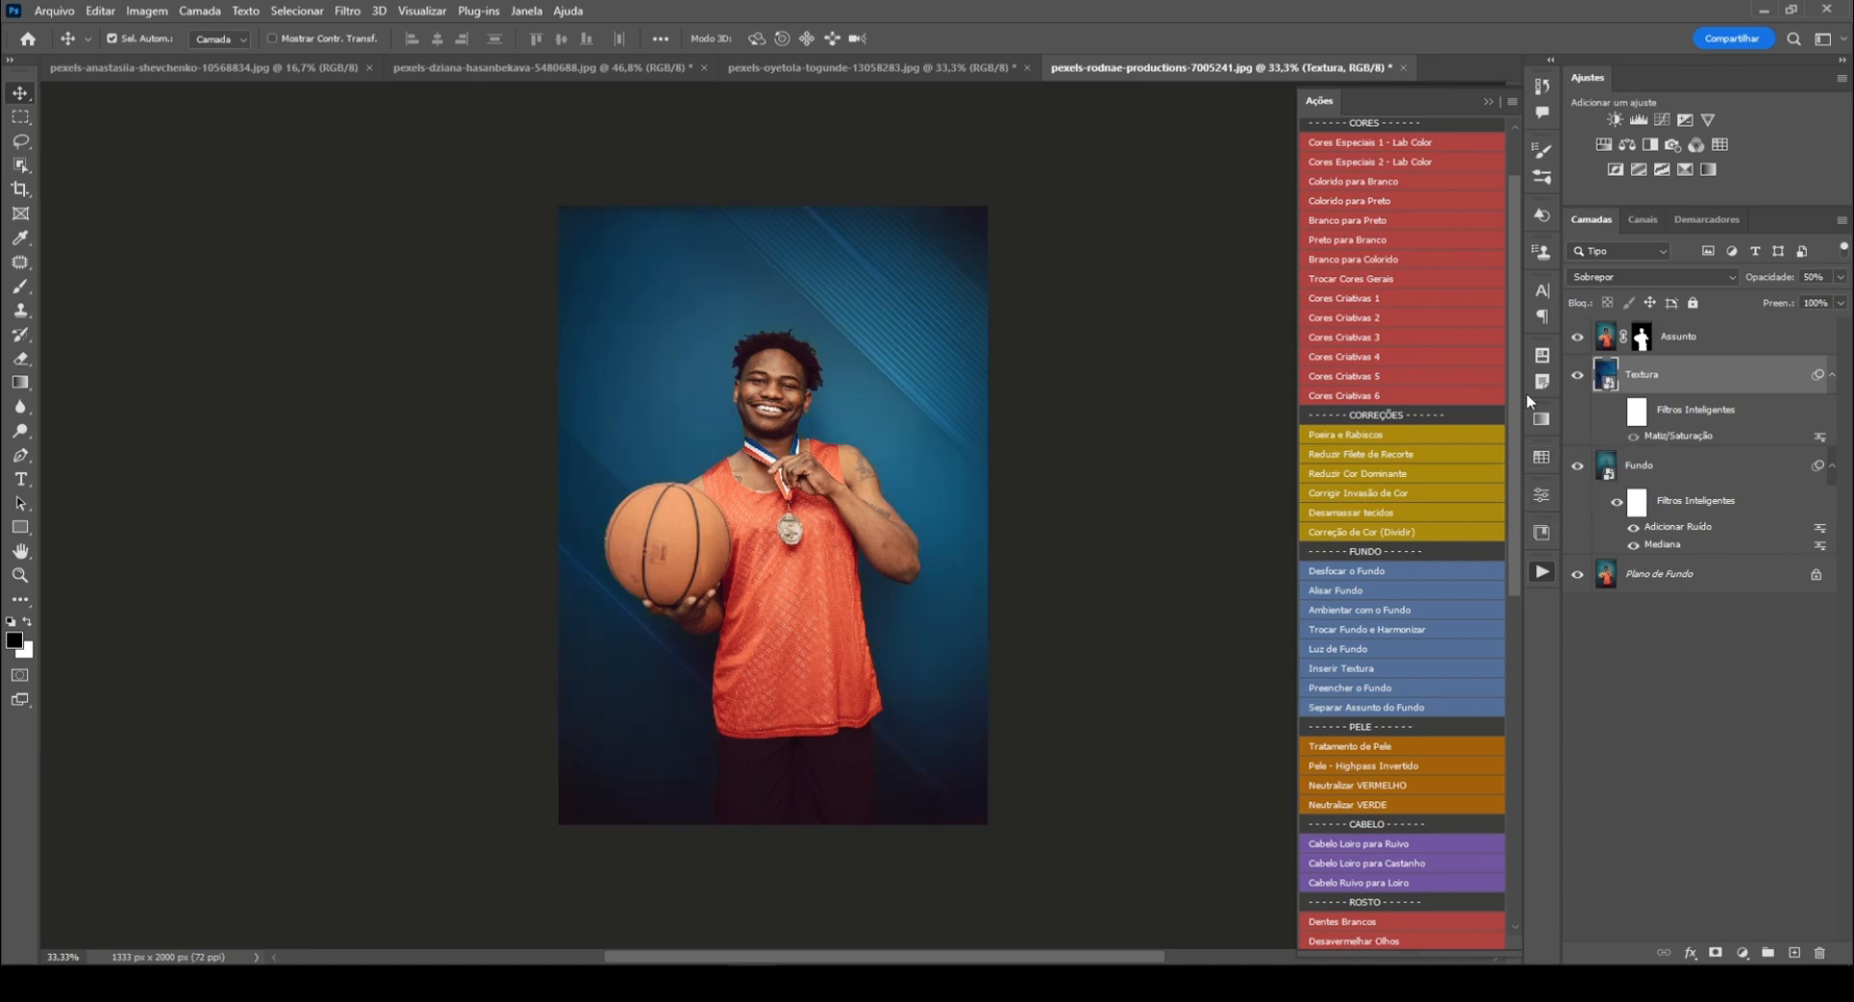
{"action": "left_click", "coordinate": [1616, 411]}
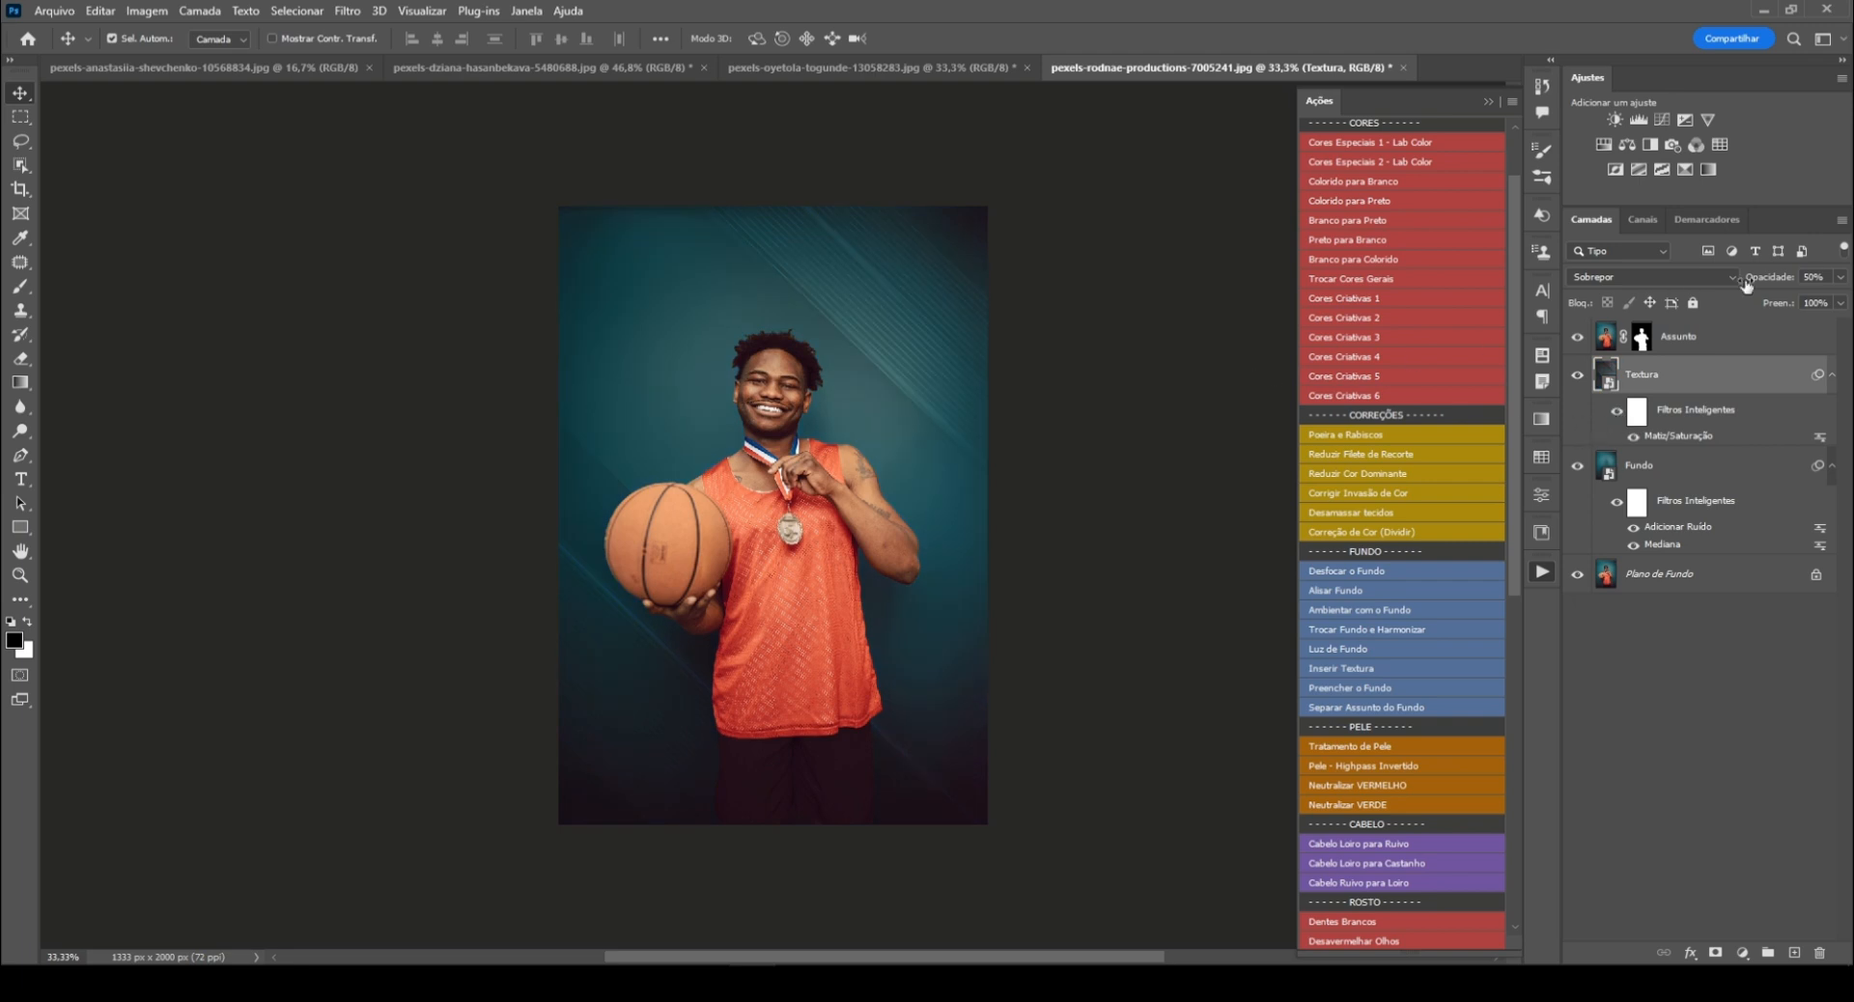
Step: Set the Textura layer's blend mode to Subexposição de Cores and its opacity to 87%
{"action": "mouse_move", "coordinate": [1746, 284]}
{"action": "left_mouse_down"}
{"action": "mouse_move", "coordinate": [1790, 281]}
{"action": "mouse_move", "coordinate": [1763, 284]}
{"action": "left_mouse_up"}
{"action": "left_click", "coordinate": [1616, 277]}
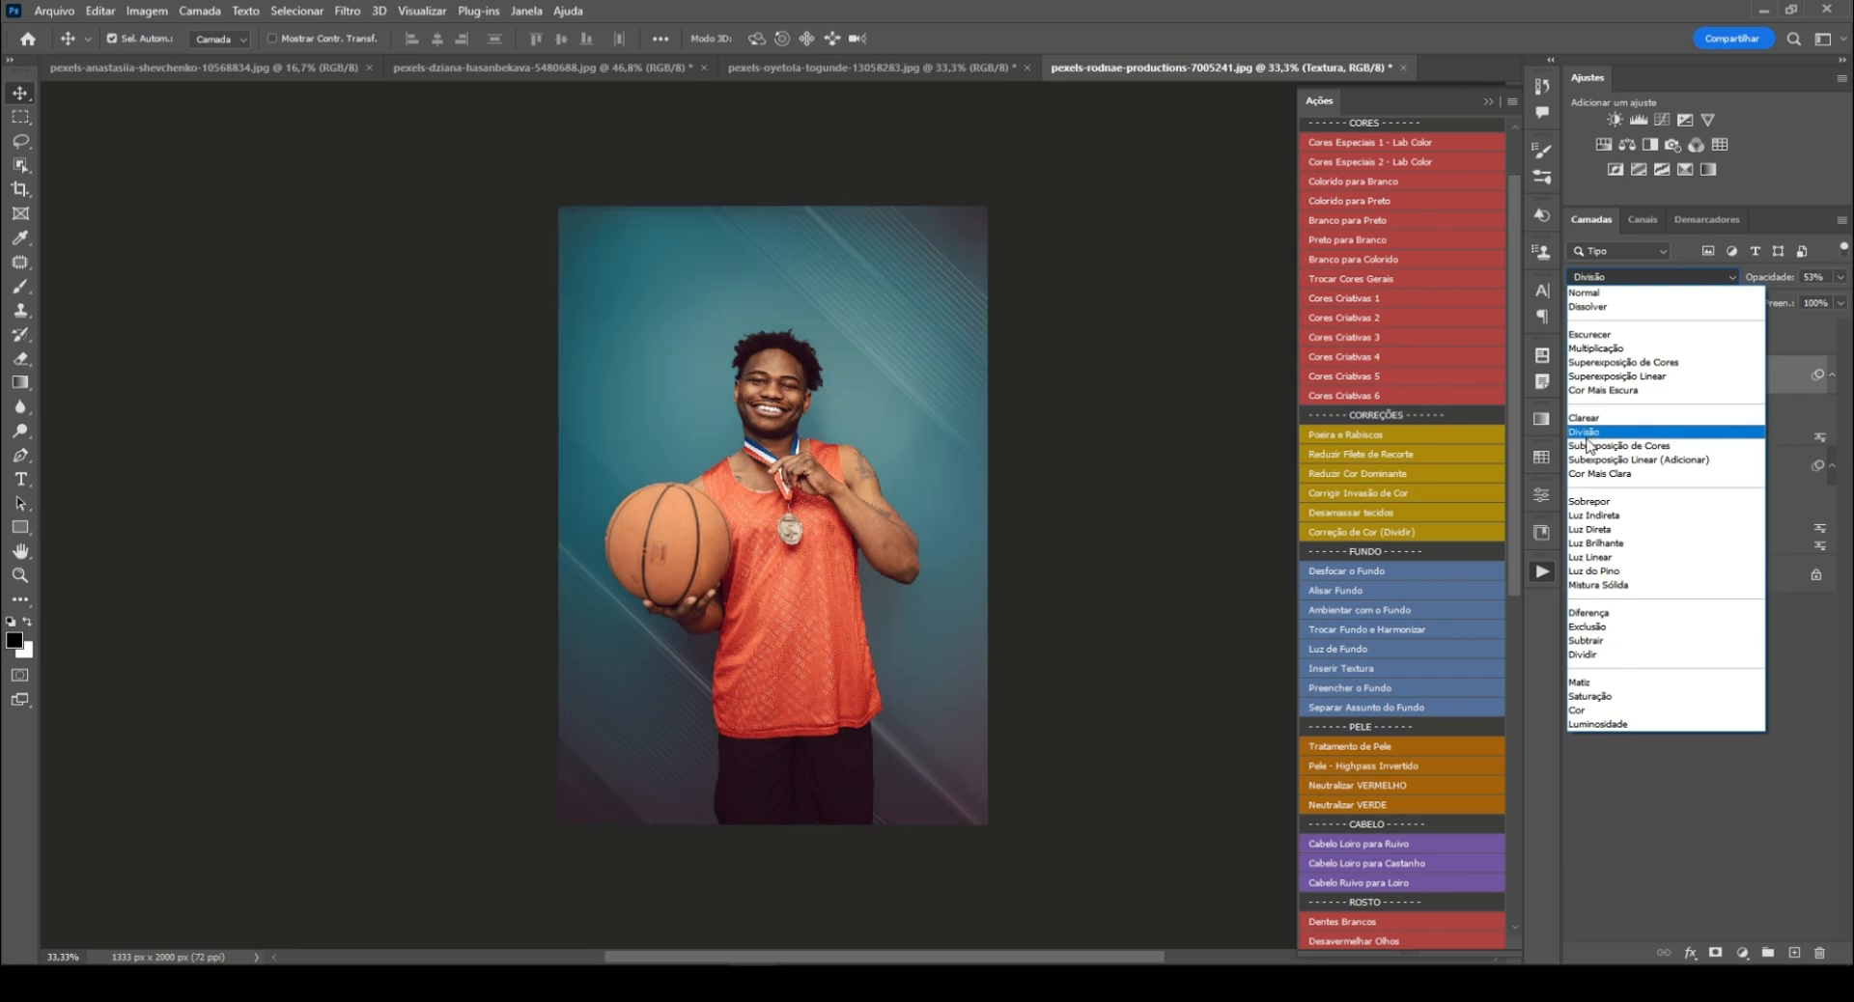
{"action": "left_click", "coordinate": [1593, 451]}
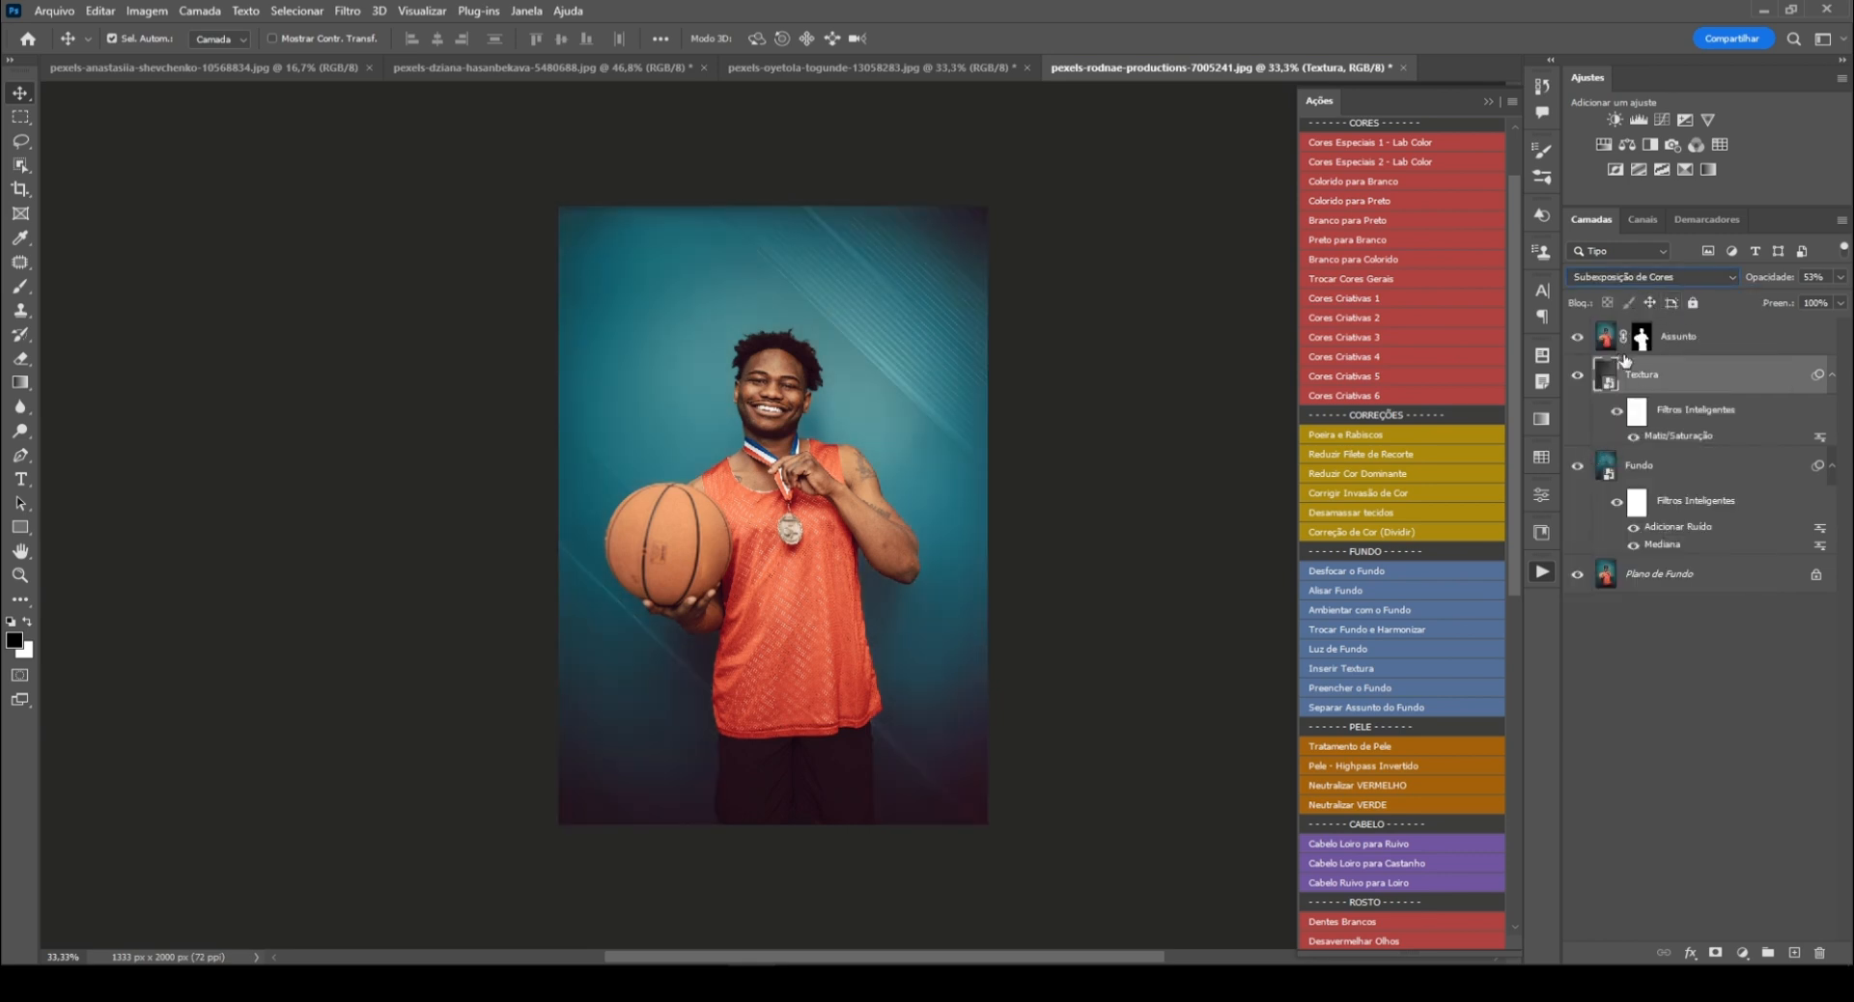
{"action": "left_click_drag", "start_coordinate": [1789, 283], "coordinate": [1765, 280]}
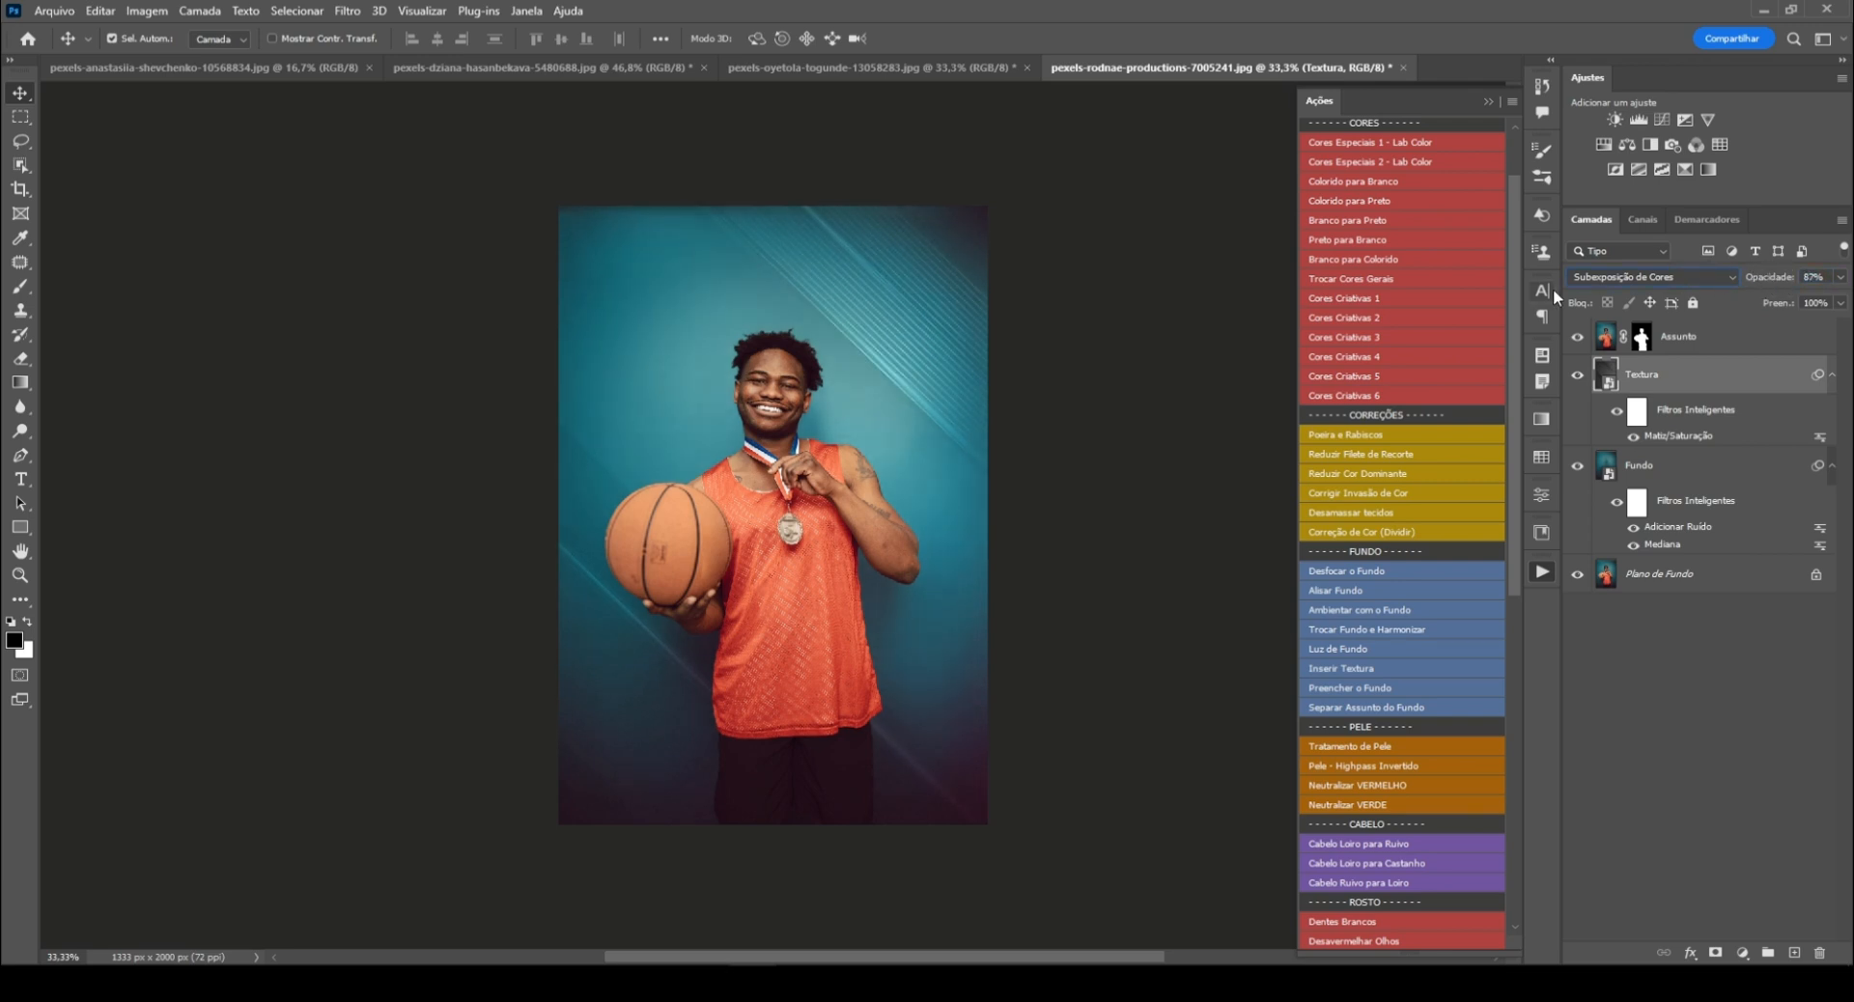
{"action": "key", "text": "ctrl+0"}
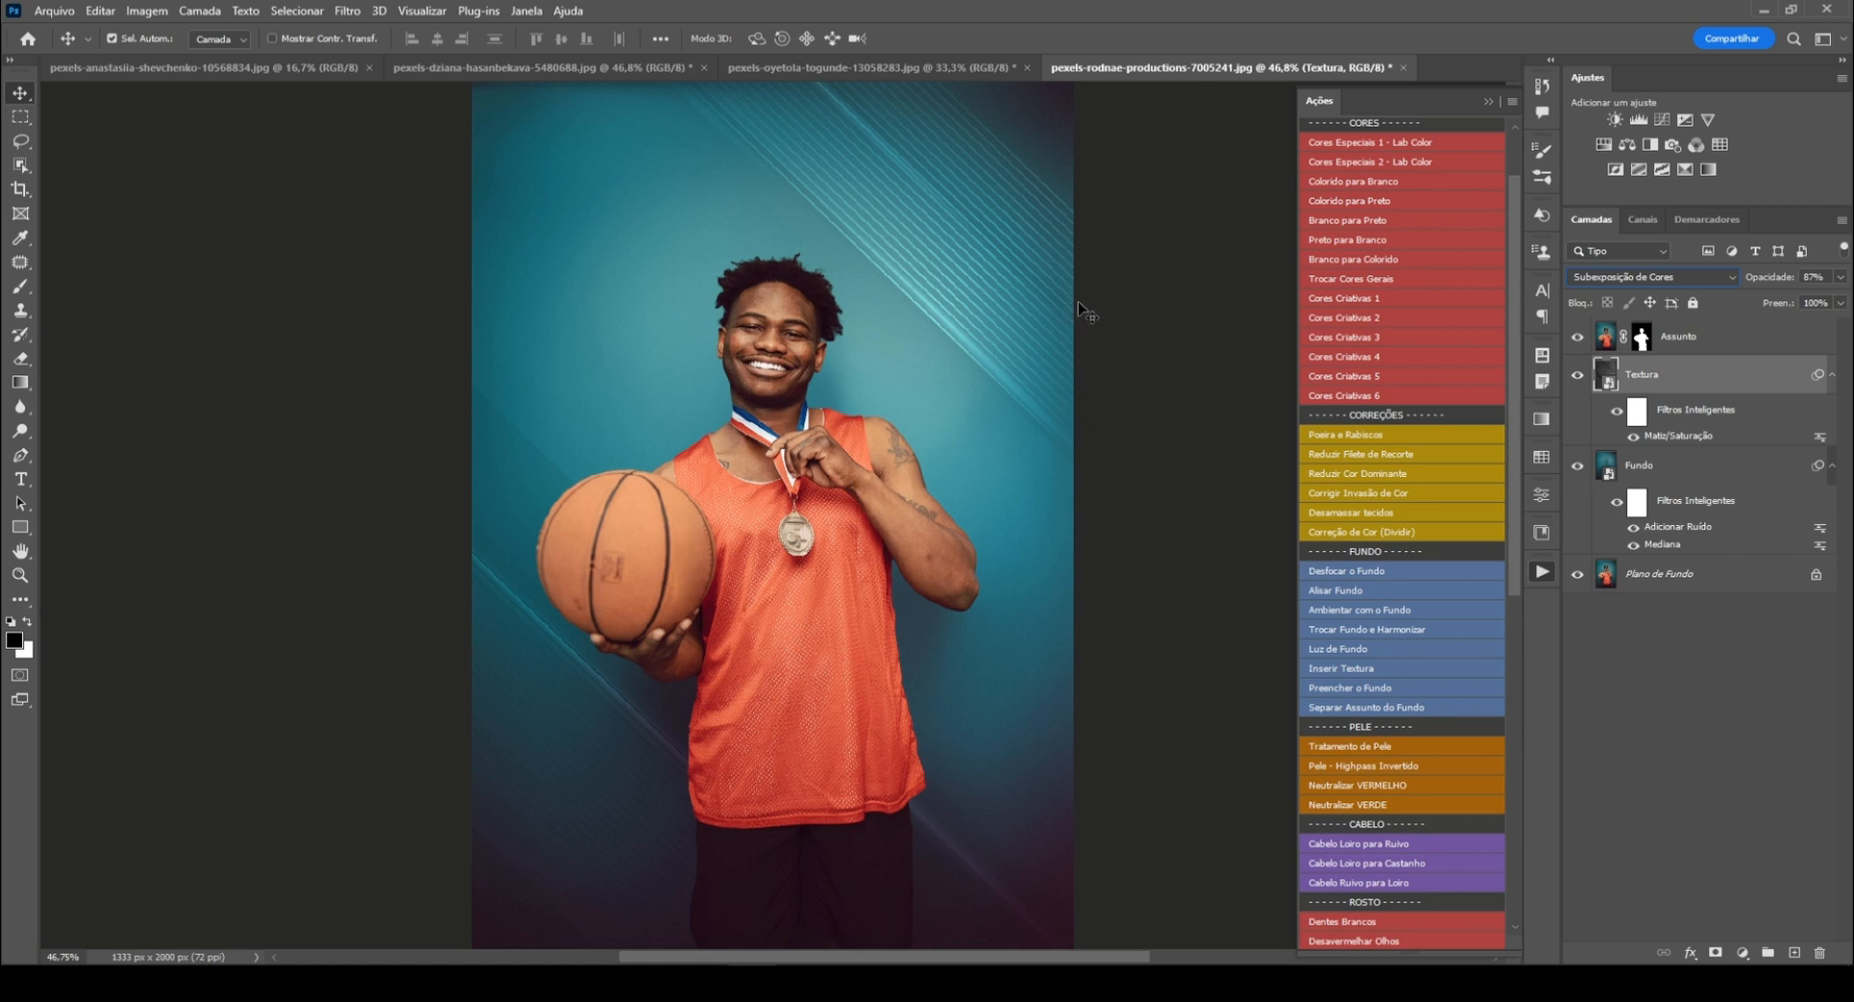
{"action": "key", "text": "ctrl+plus"}
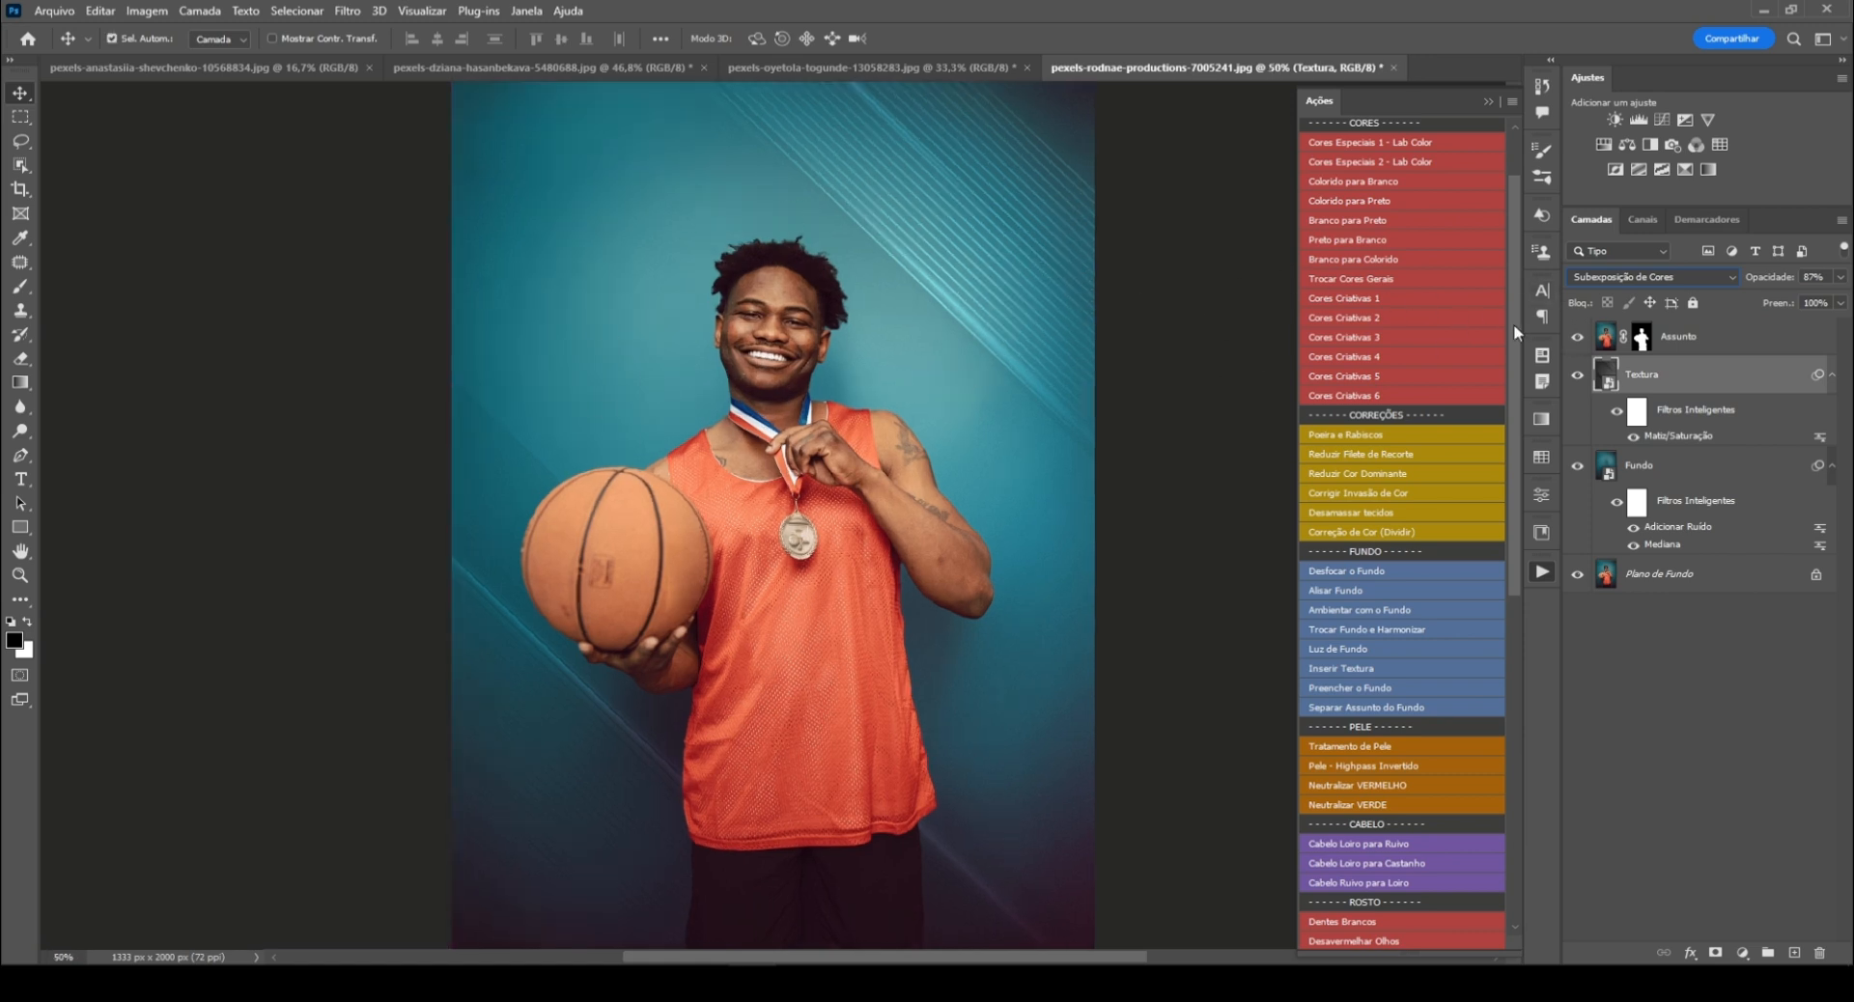
Step: Close the basketball player photo and, in the woman-on-stool portrait, lasso the grey paper backdrop area around her
{"action": "left_click", "coordinate": [648, 70]}
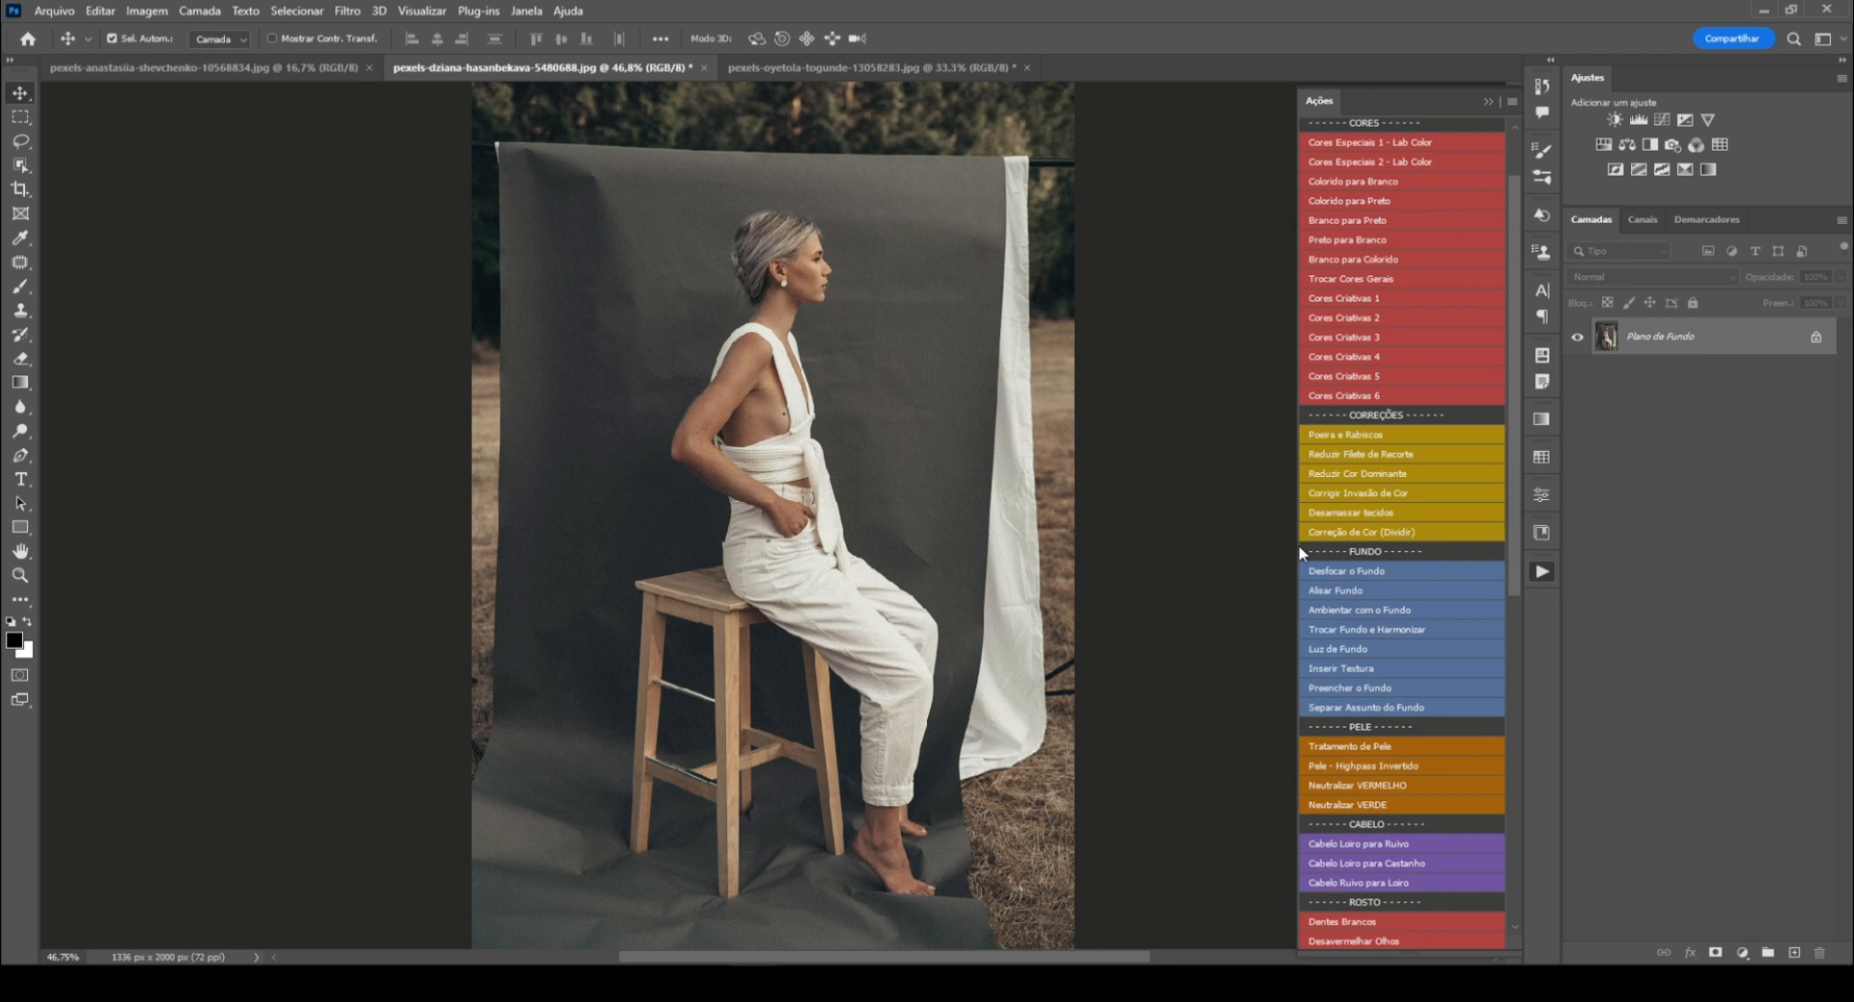
{"action": "key", "text": "l"}
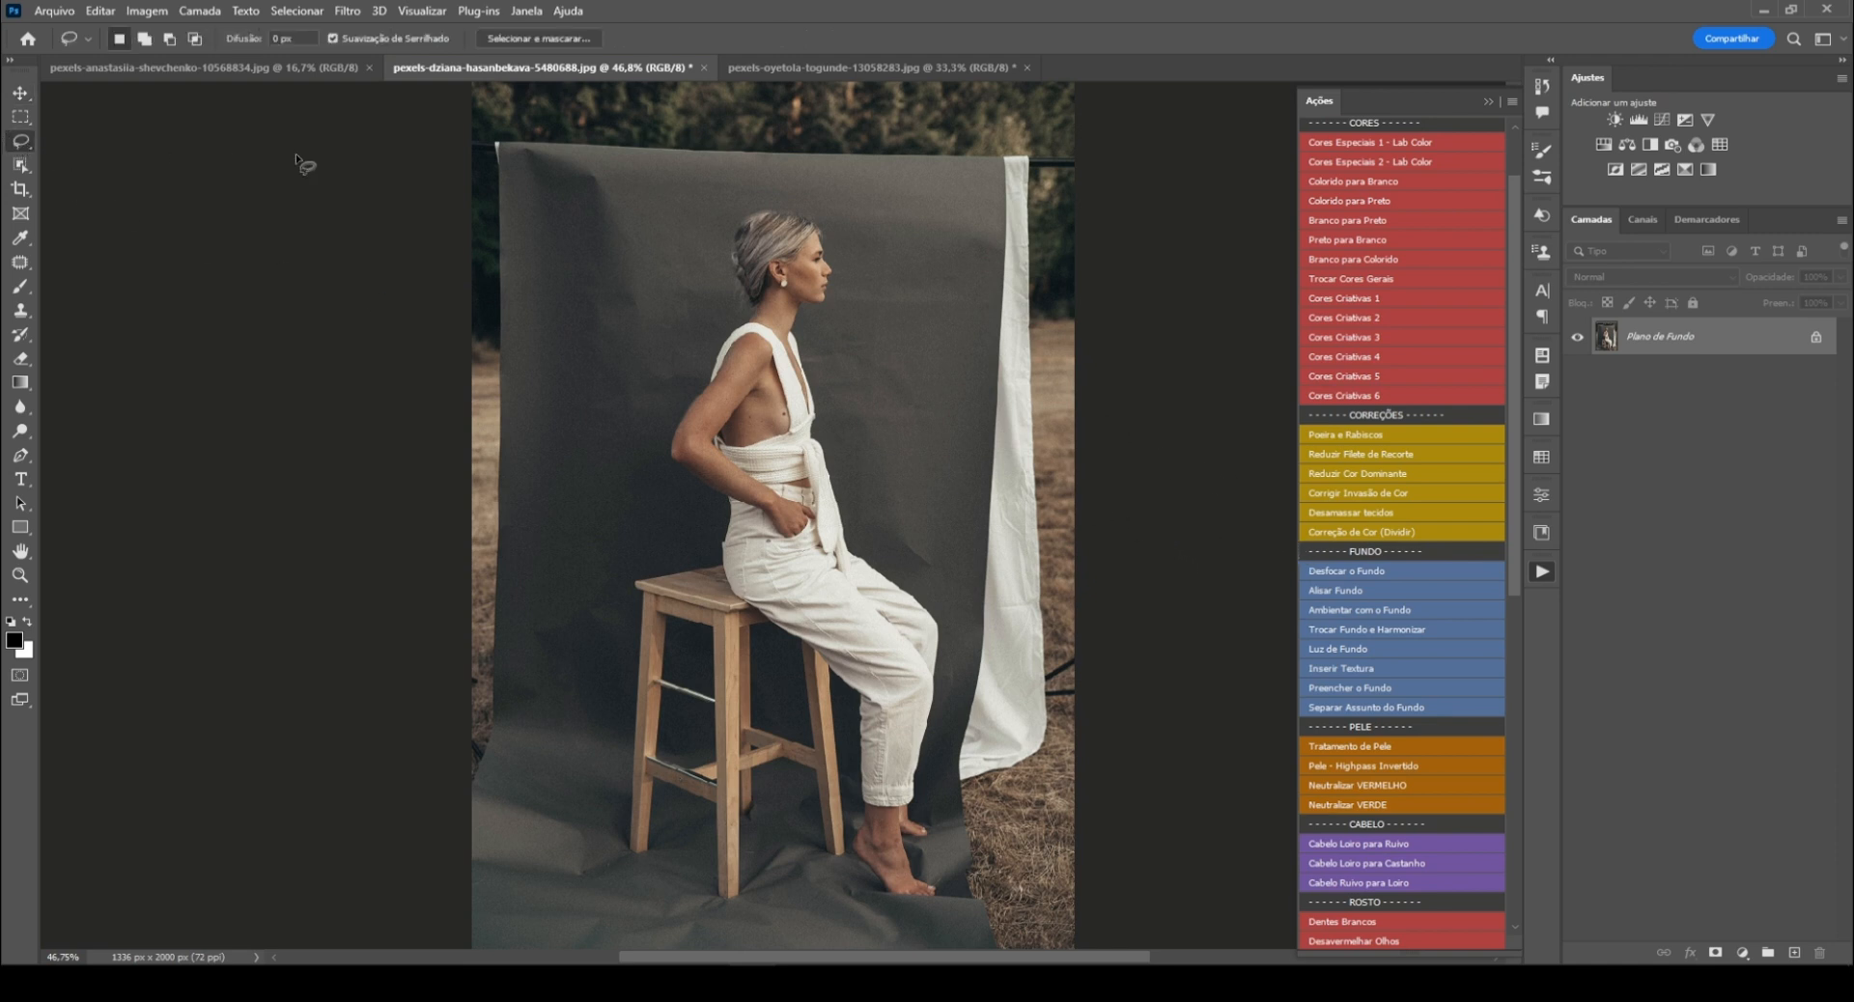
{"action": "mouse_move", "coordinate": [465, 145]}
{"action": "left_mouse_down"}
{"action": "mouse_move", "coordinate": [507, 162]}
{"action": "mouse_move", "coordinate": [980, 175]}
{"action": "mouse_move", "coordinate": [490, 8]}
{"action": "mouse_move", "coordinate": [937, 323]}
{"action": "mouse_move", "coordinate": [927, 304]}
{"action": "mouse_move", "coordinate": [917, 676]}
{"action": "mouse_move", "coordinate": [973, 869]}
{"action": "mouse_move", "coordinate": [997, 246]}
{"action": "left_mouse_up"}
{"action": "key", "text": "ctrl+minus"}
{"action": "mouse_move", "coordinate": [588, 249]}
{"action": "left_mouse_down"}
{"action": "mouse_move", "coordinate": [593, 562]}
{"action": "mouse_move", "coordinate": [559, 736]}
{"action": "left_mouse_up"}
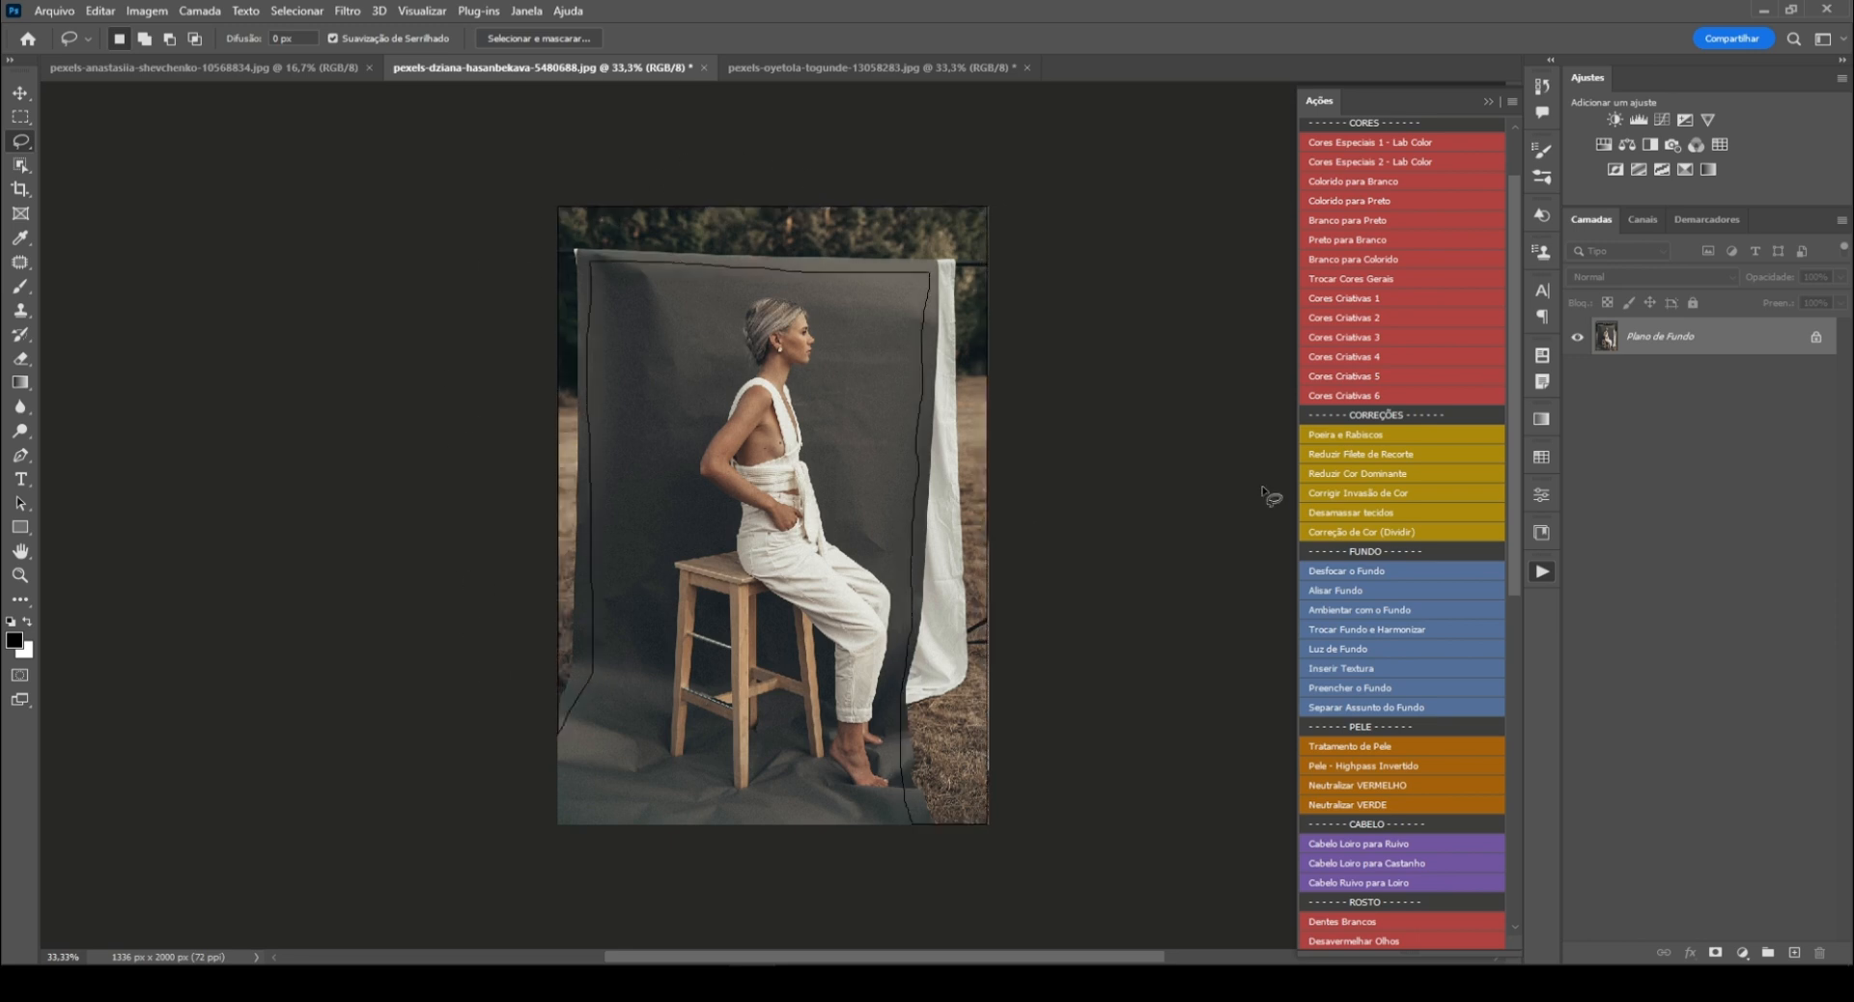
Step: Extend the grey backdrop over the whole photo with the Preencher o Fundo action and smooth it with Alisar Fundo
{"action": "left_click", "coordinate": [1366, 689]}
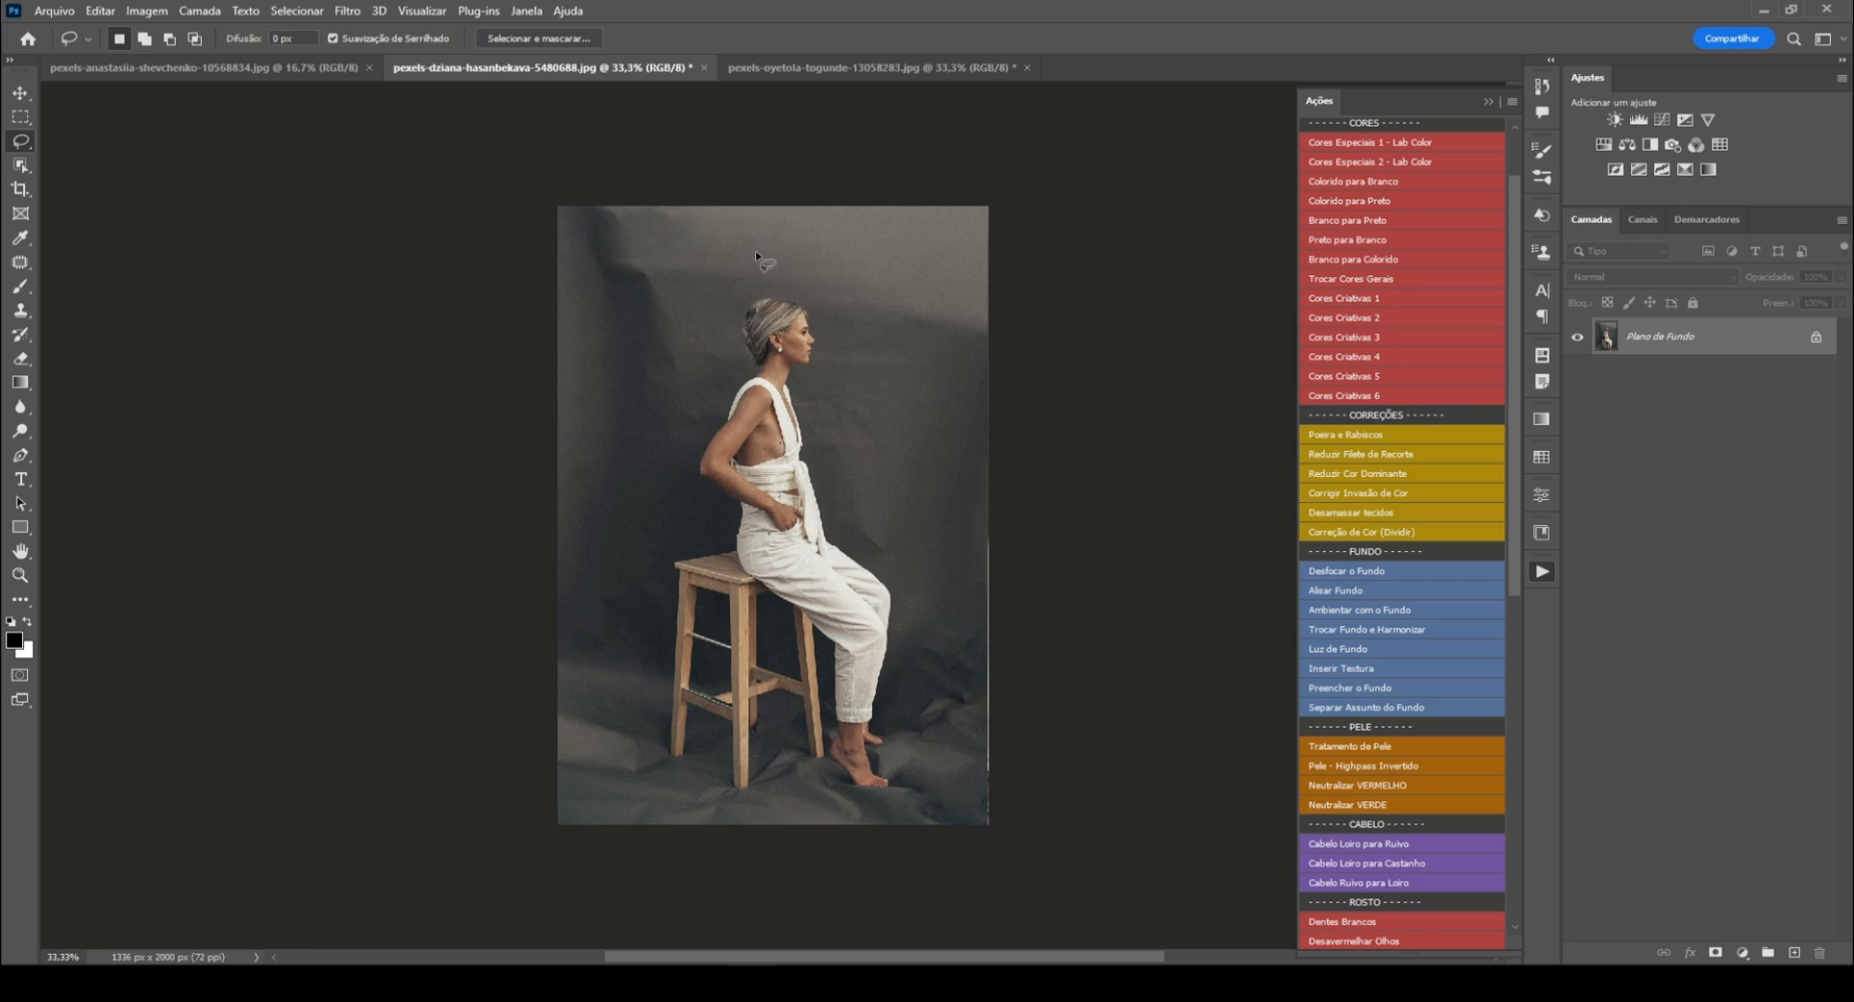
{"action": "scroll", "coordinate": [755, 251], "scroll_direction": "up", "scroll_amount": 2}
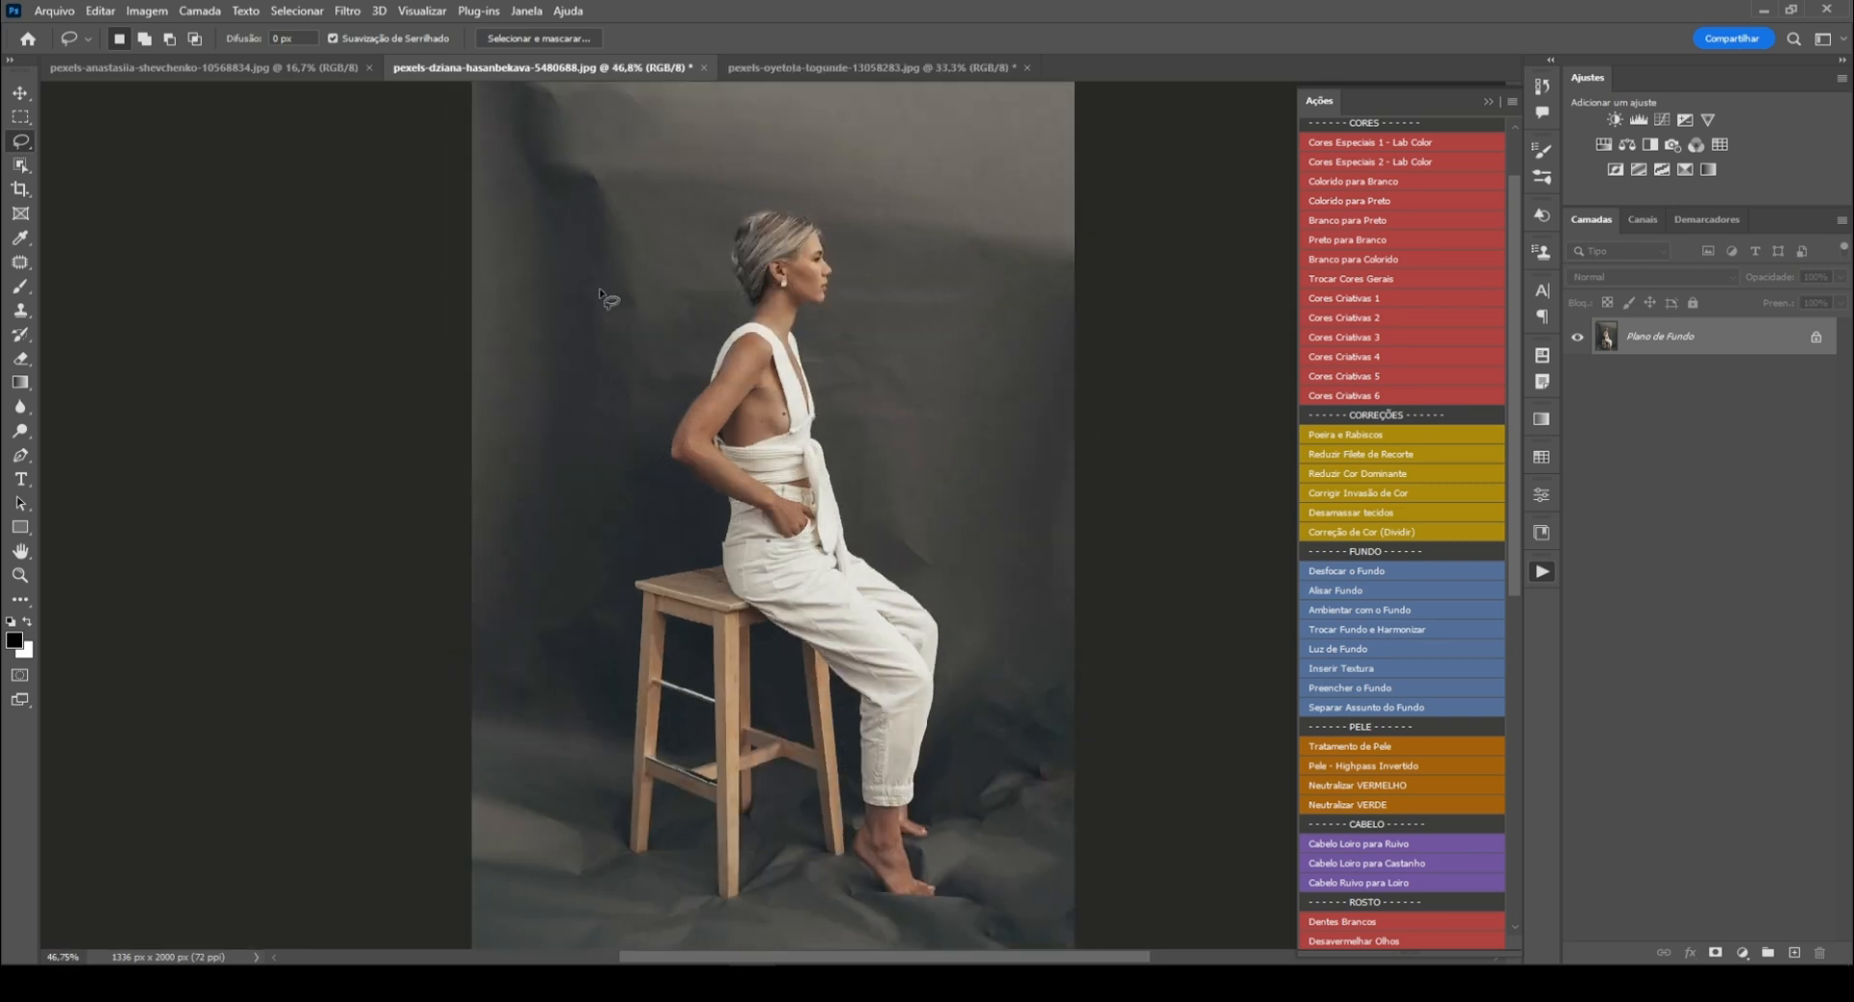
{"action": "left_click", "coordinate": [1321, 593]}
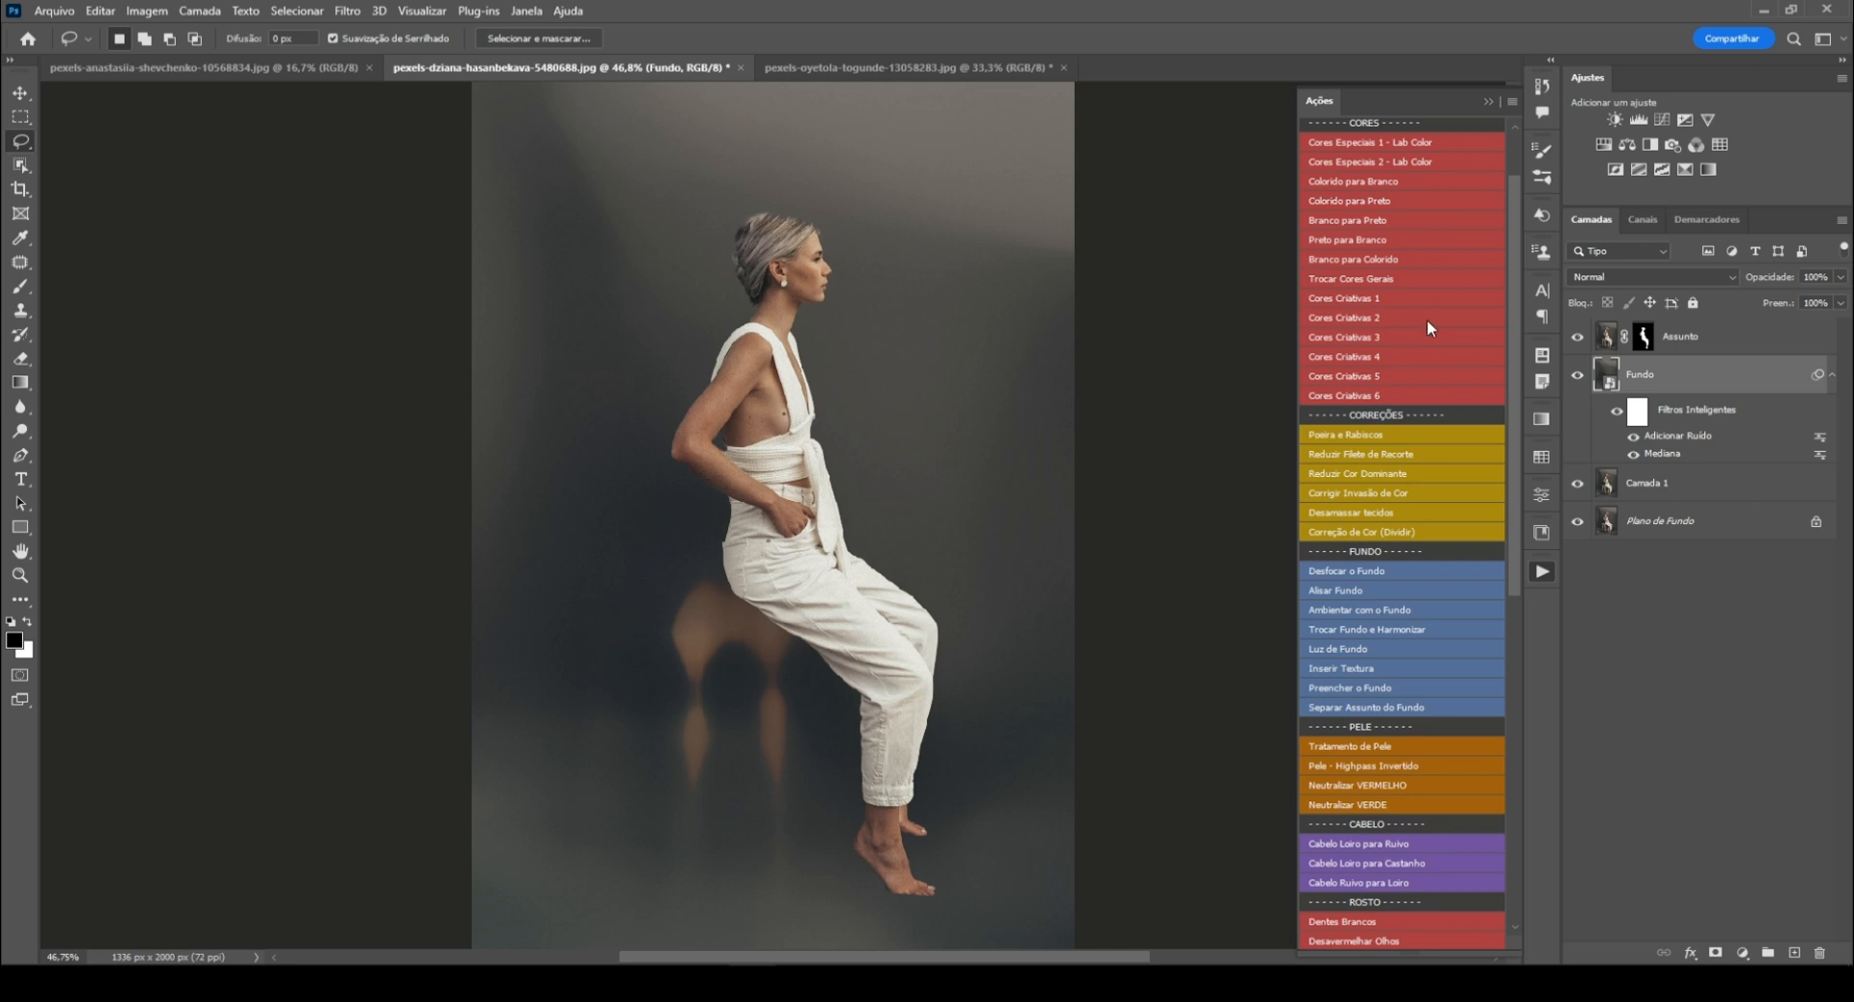
Step: Hide the Fundo layer and select the wooden stool on Camada 1 with the Object Selection tool
{"action": "left_click", "coordinate": [1609, 344]}
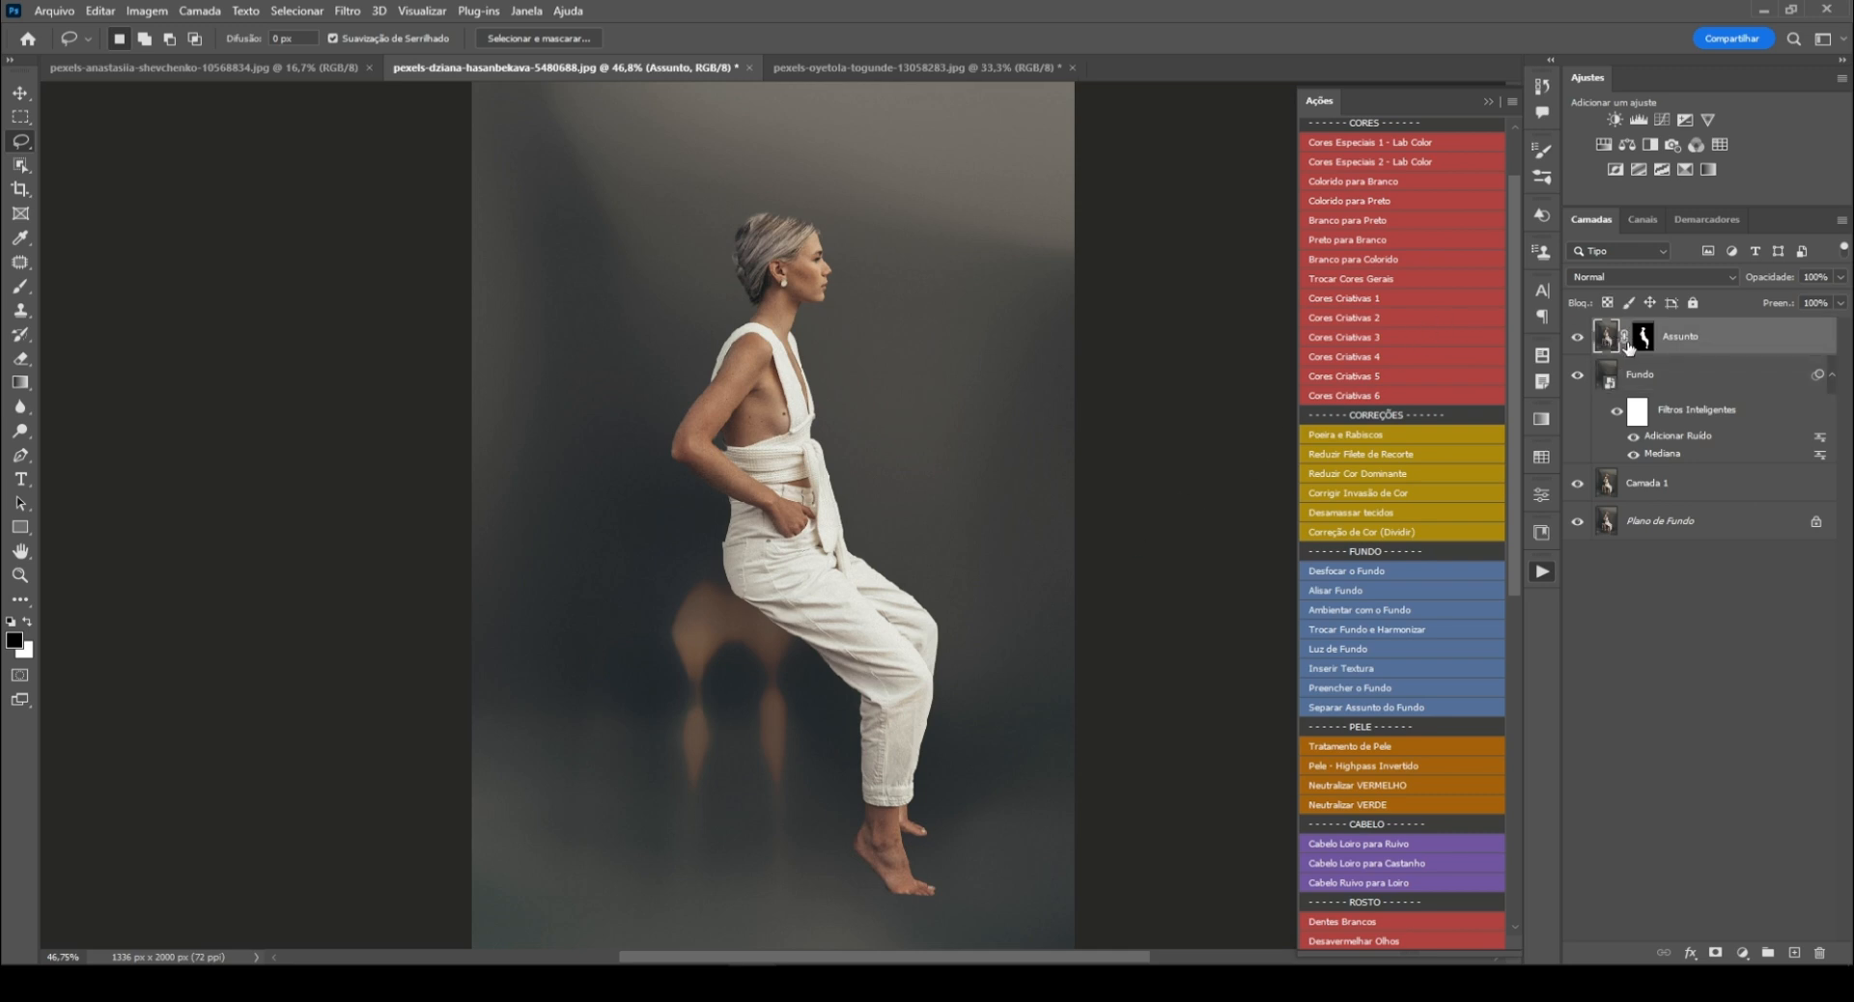
{"action": "left_click", "coordinate": [1579, 377]}
{"action": "left_click", "coordinate": [1624, 486]}
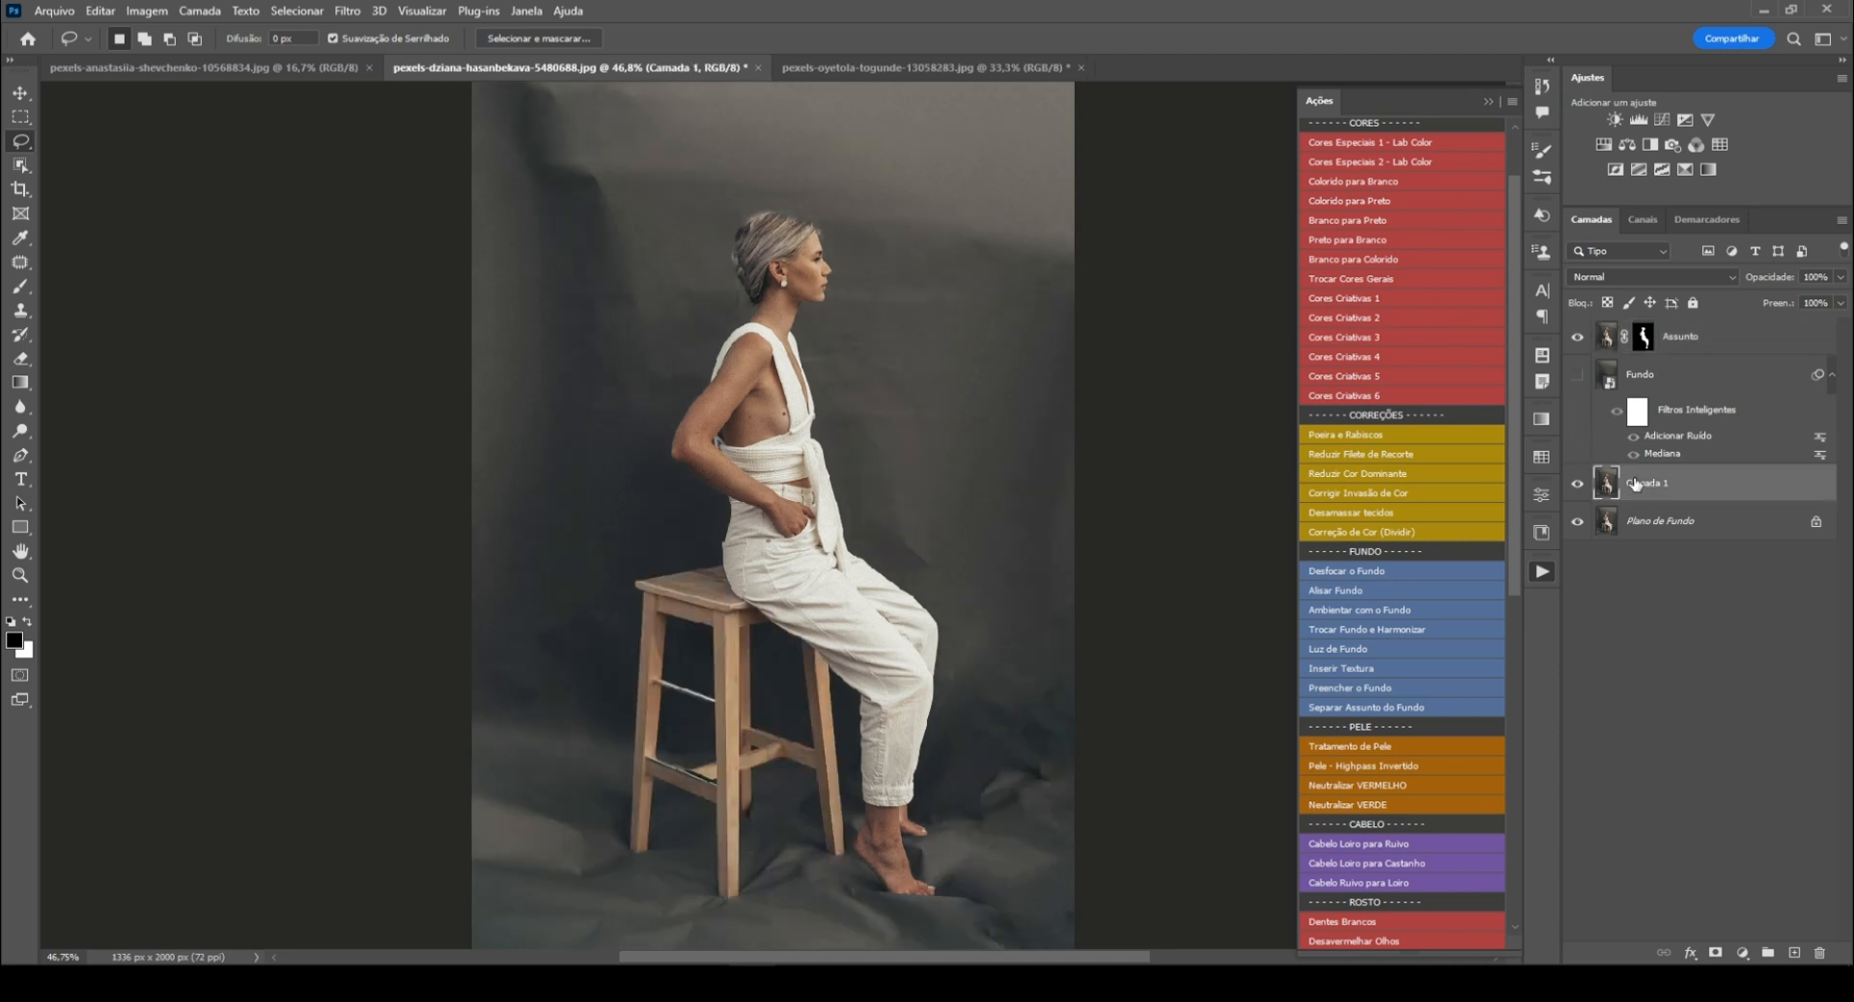
{"action": "left_click_drag", "start_coordinate": [534, 402], "coordinate": [960, 946]}
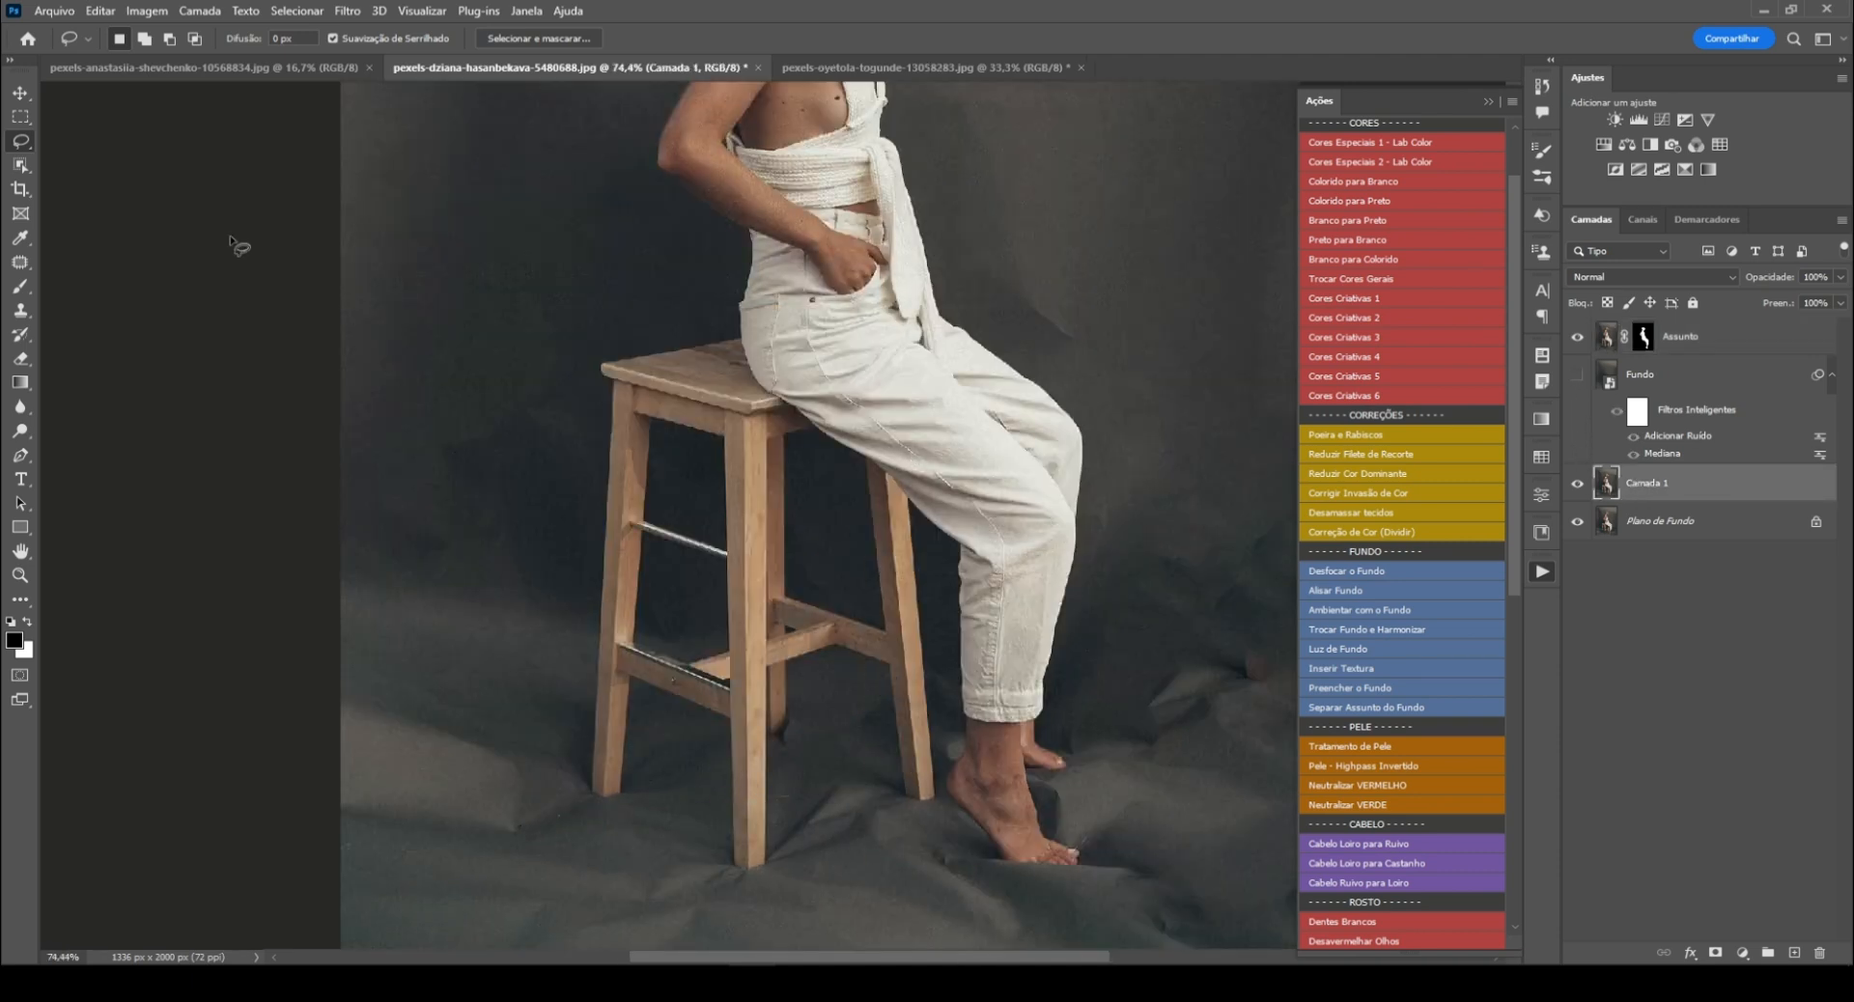
{"action": "left_click", "coordinate": [20, 165]}
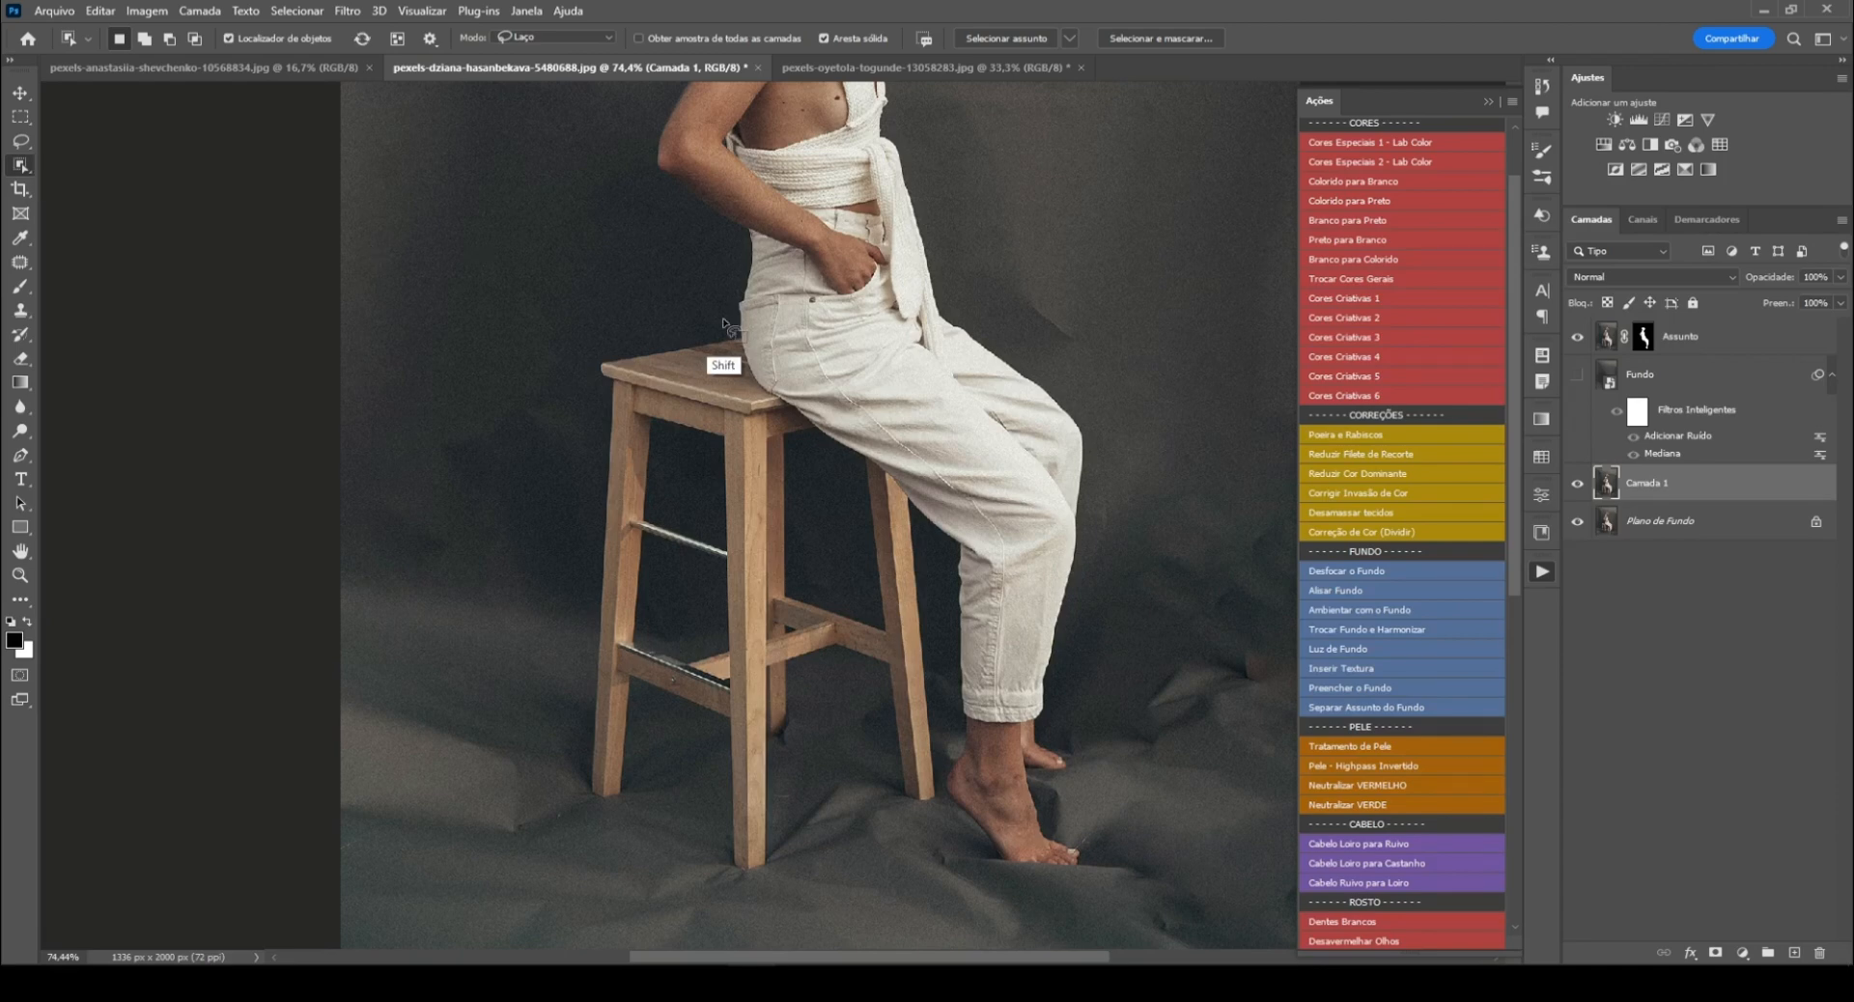
{"action": "mouse_move", "coordinate": [721, 326]}
{"action": "left_mouse_down"}
{"action": "mouse_move", "coordinate": [621, 358]}
{"action": "mouse_move", "coordinate": [581, 537]}
{"action": "mouse_move", "coordinate": [640, 785]}
{"action": "mouse_move", "coordinate": [789, 861]}
{"action": "mouse_move", "coordinate": [937, 797]}
{"action": "mouse_move", "coordinate": [949, 626]}
{"action": "mouse_move", "coordinate": [762, 325]}
{"action": "mouse_move", "coordinate": [724, 318]}
{"action": "left_mouse_up"}
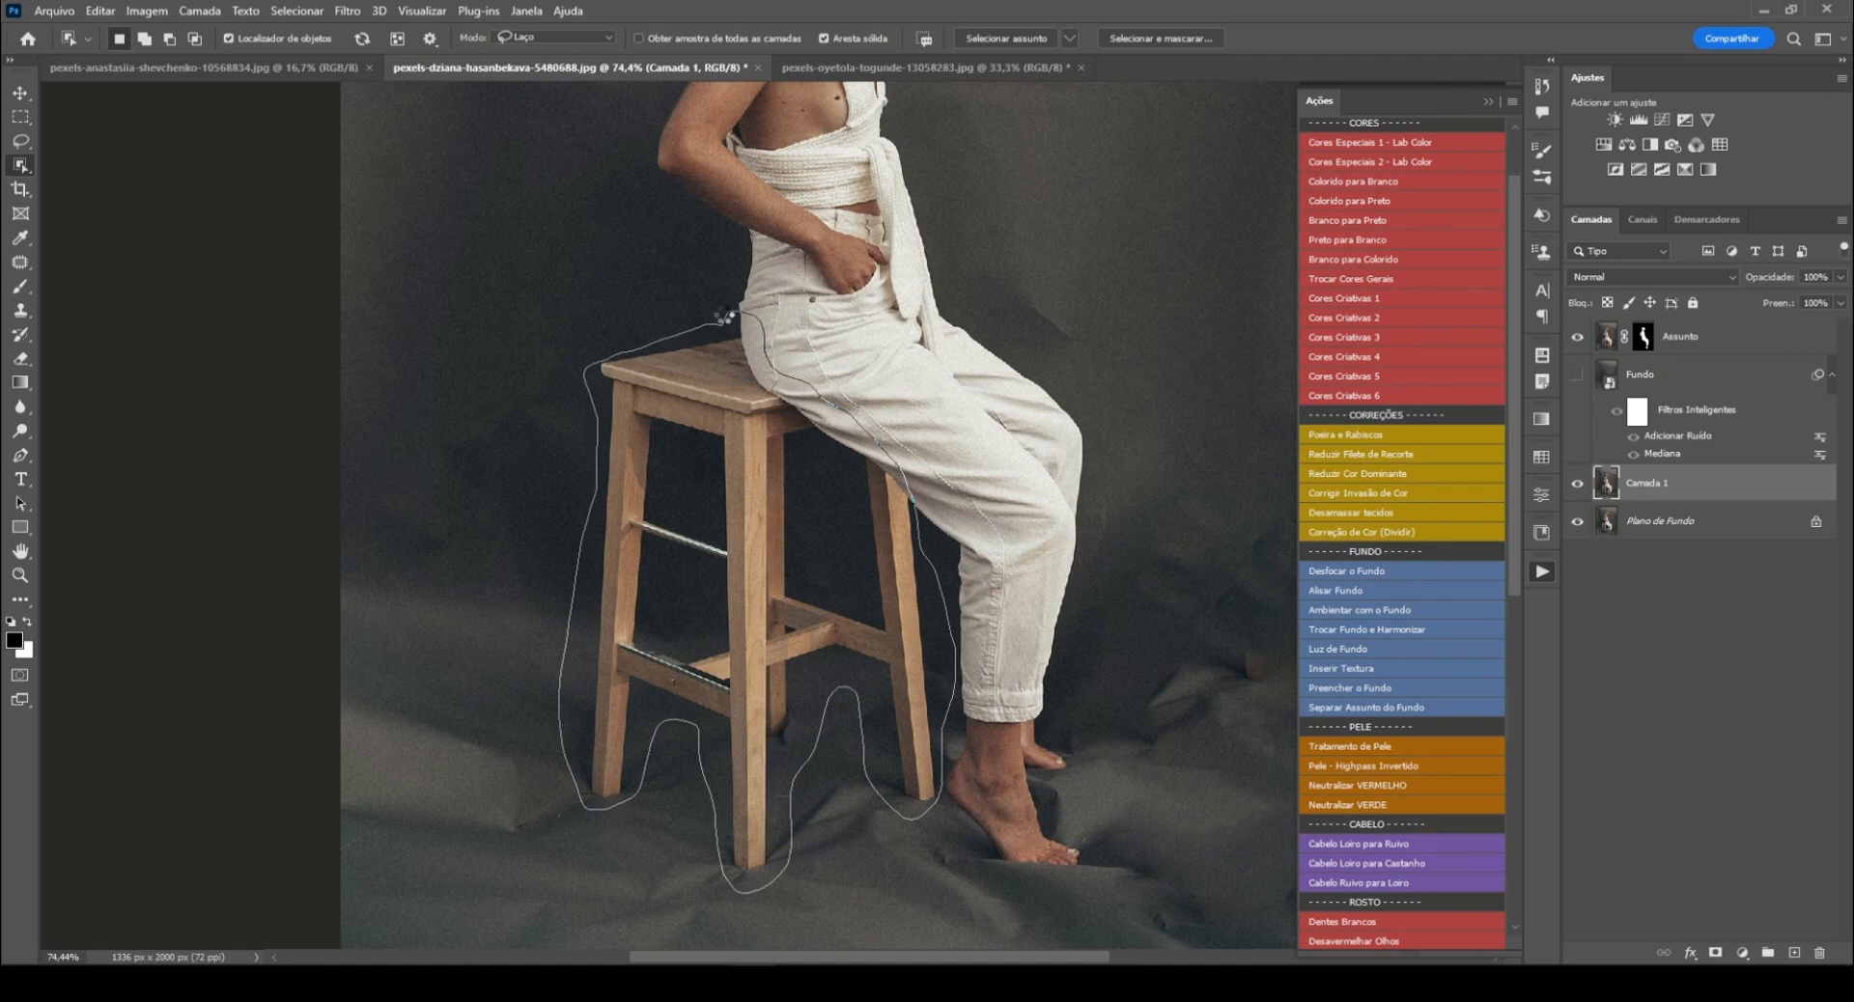
Step: Subtract the open gap between the stool's two side rungs from the selection with the Polygonal Lasso
{"action": "left_click", "coordinate": [21, 141]}
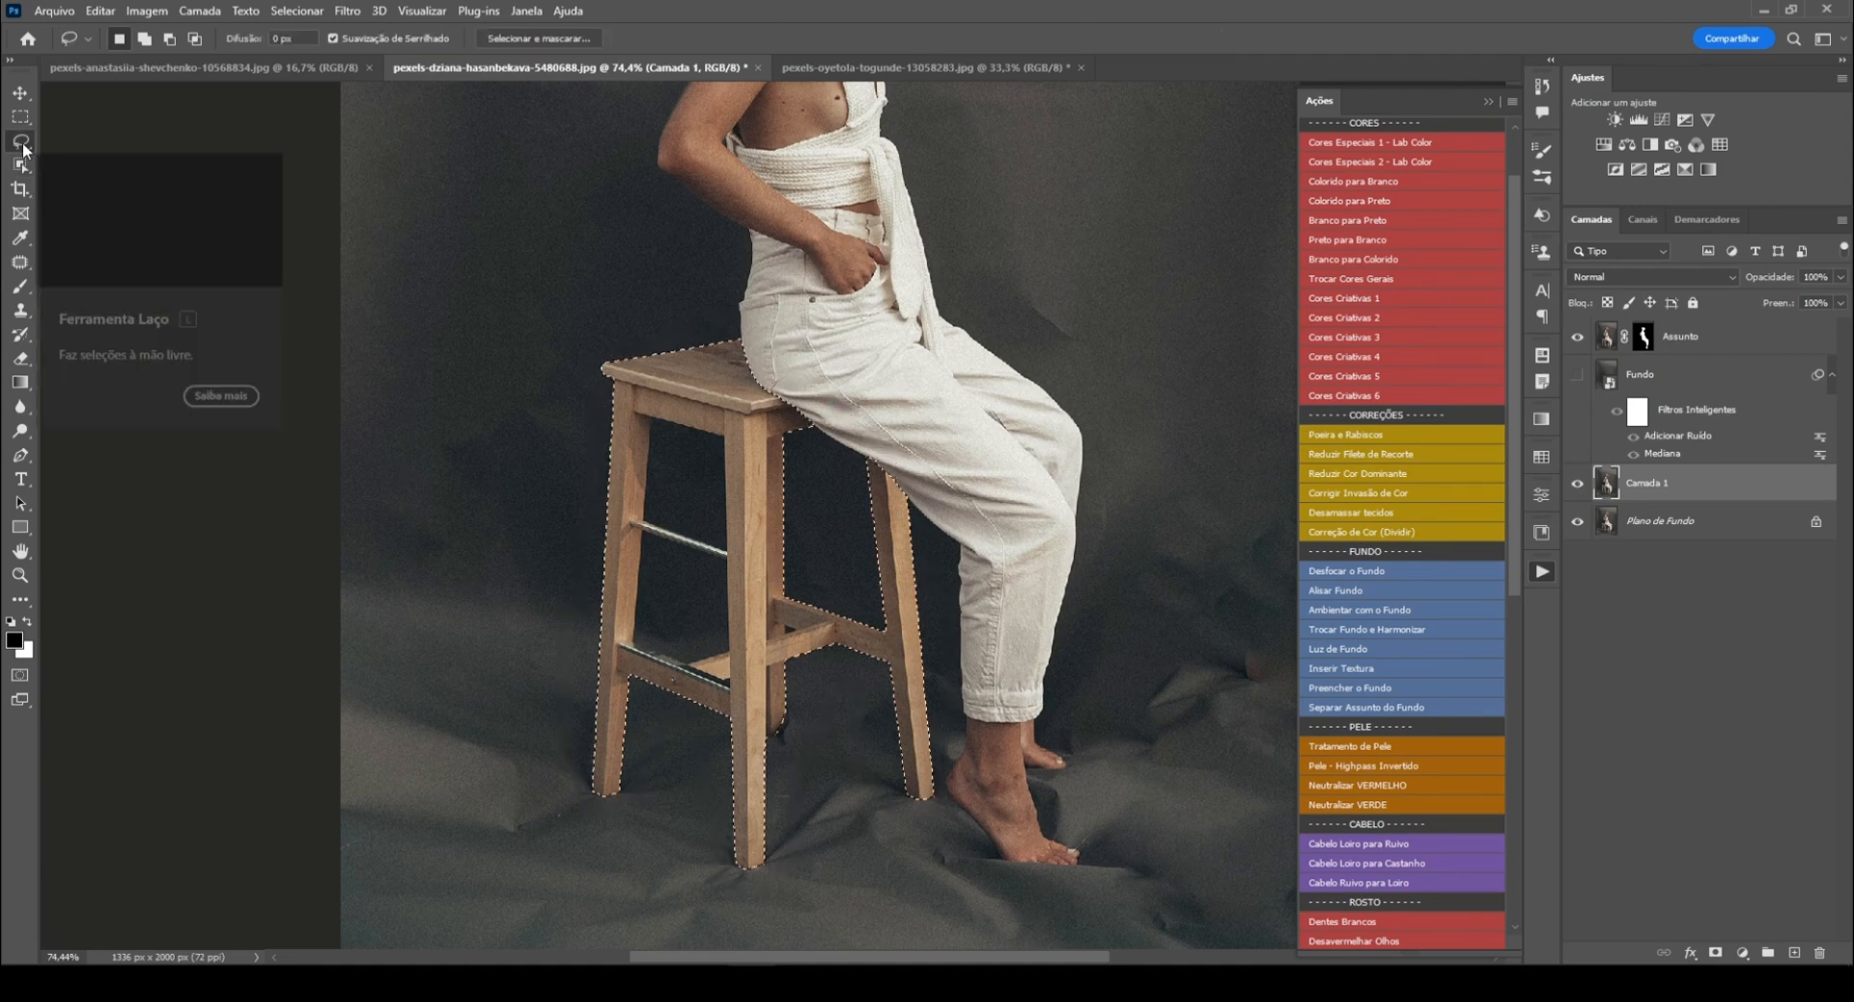
{"action": "right_click", "coordinate": [23, 148]}
{"action": "left_click", "coordinate": [76, 162]}
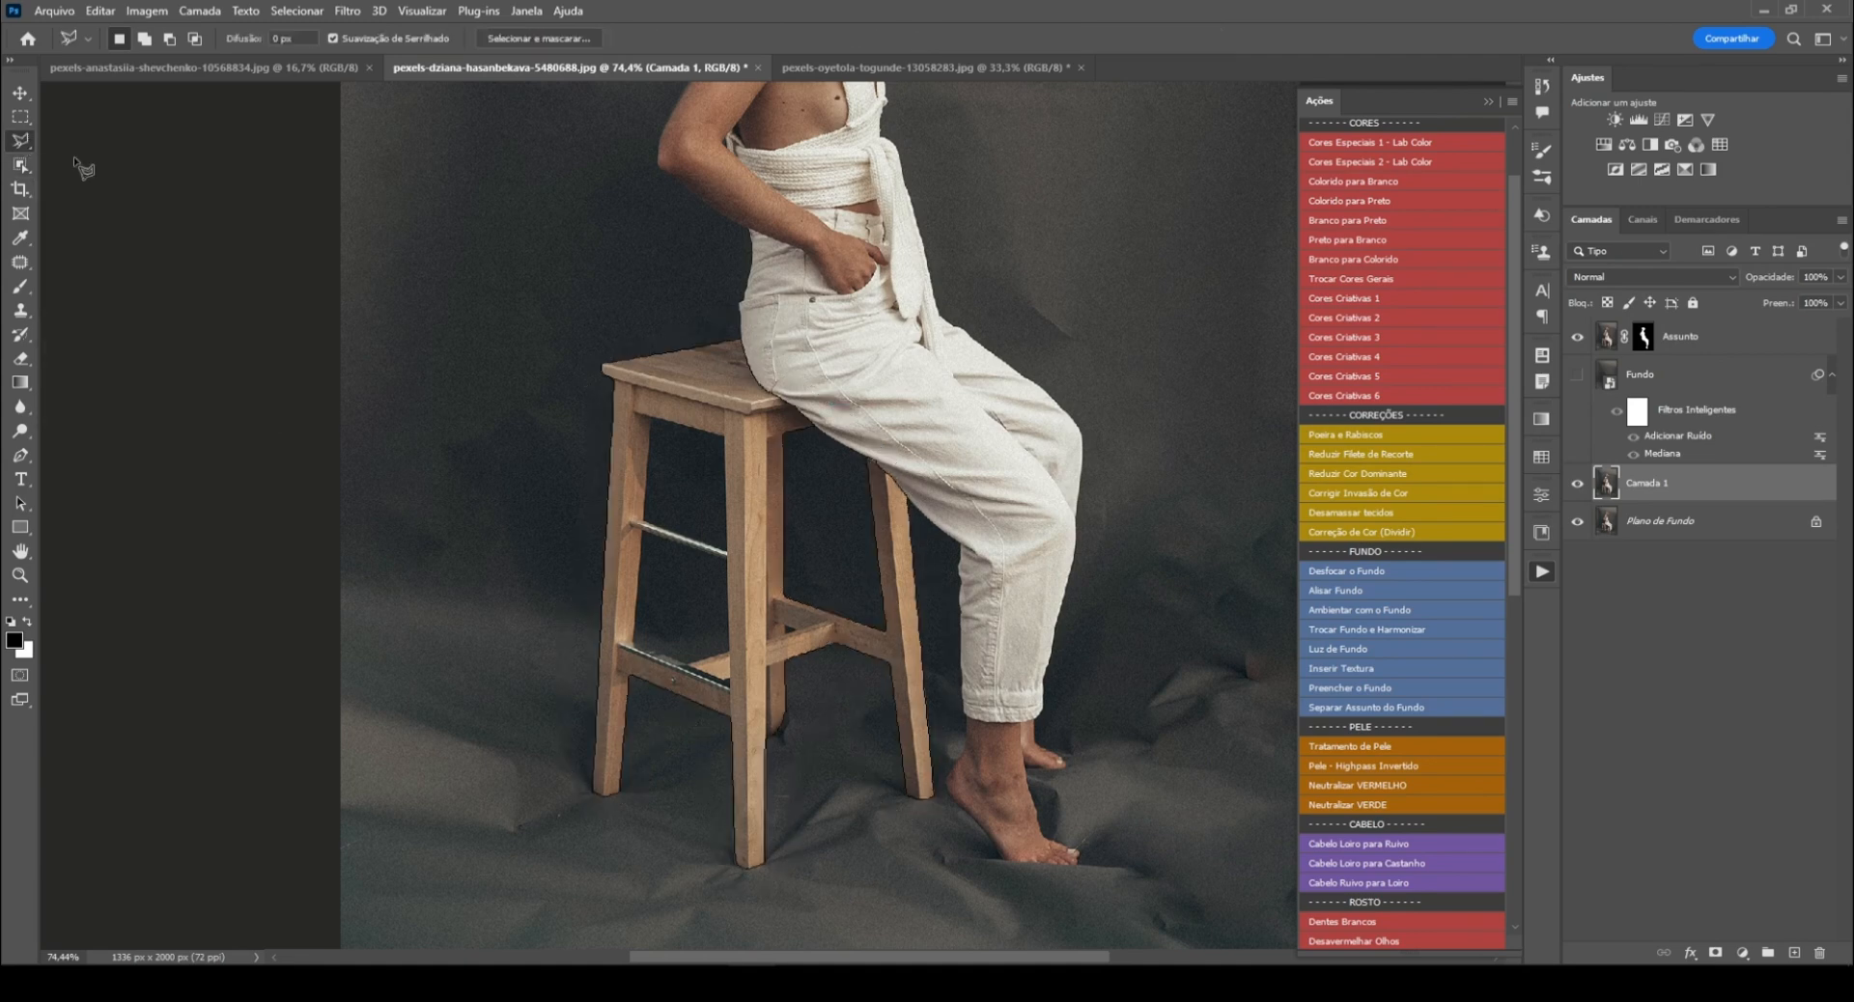
{"action": "left_click", "coordinate": [171, 40]}
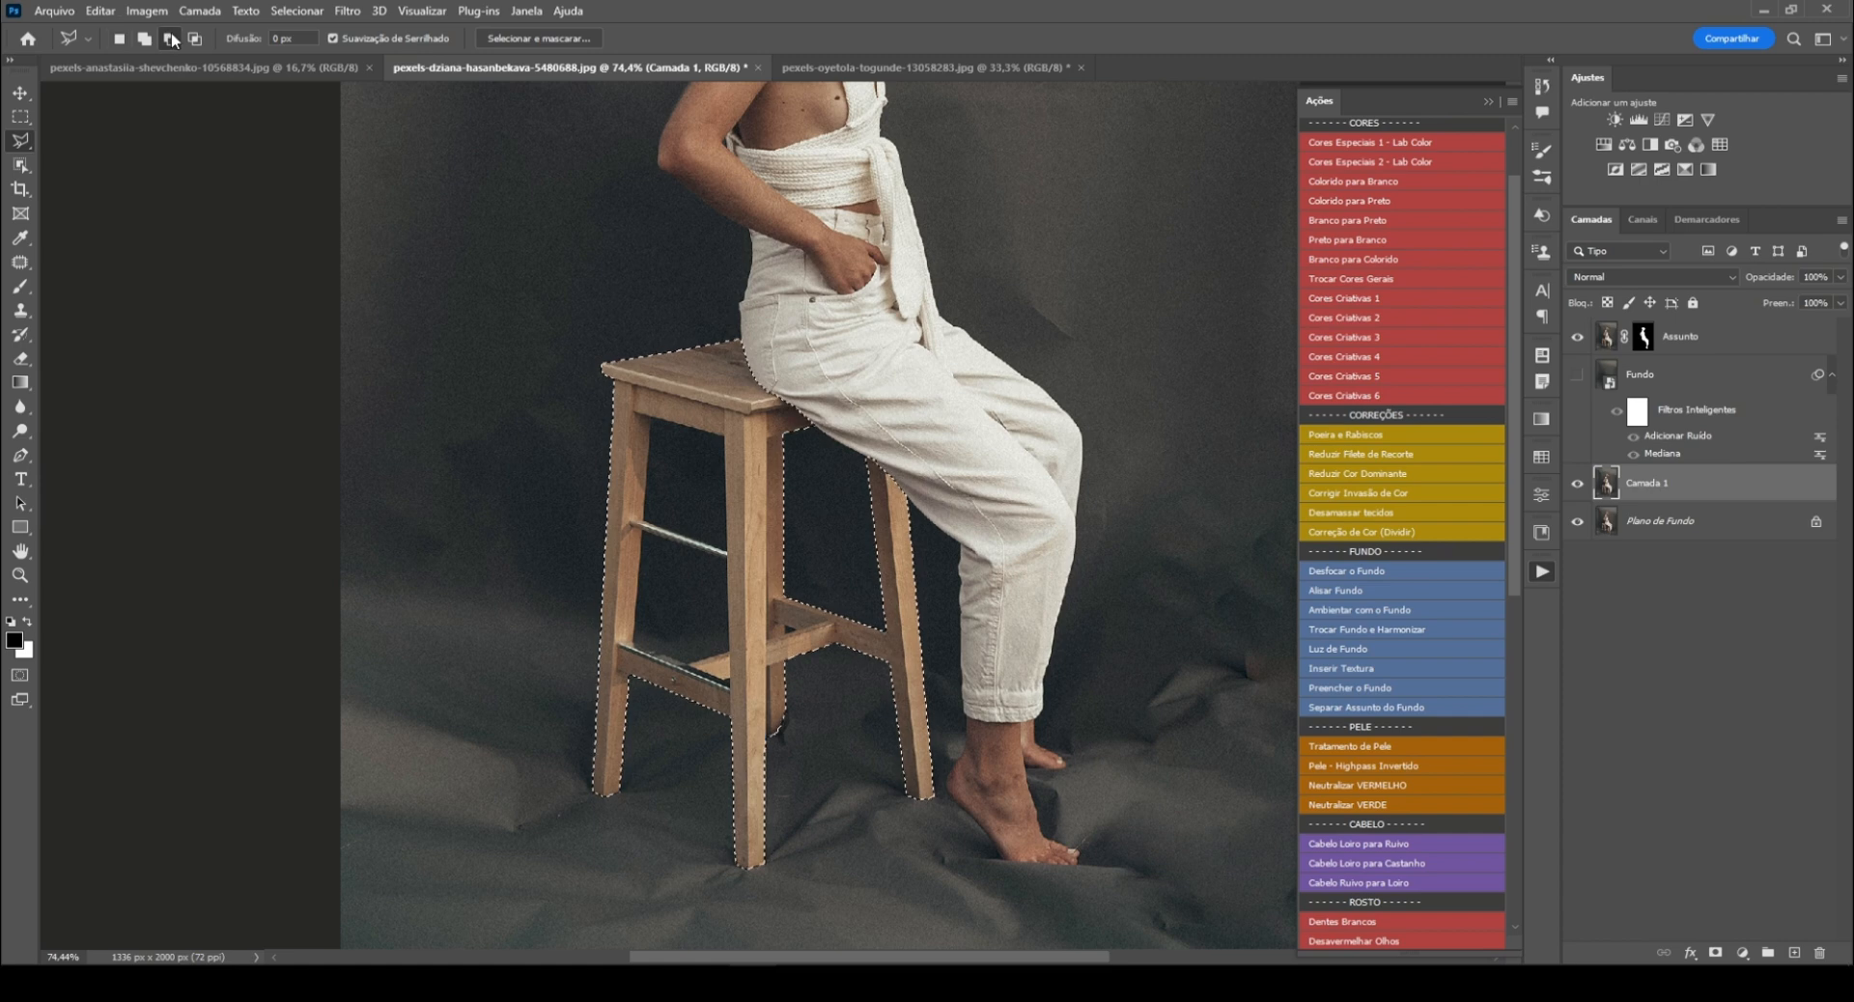
{"action": "left_click_drag", "start_coordinate": [584, 341], "coordinate": [927, 712]}
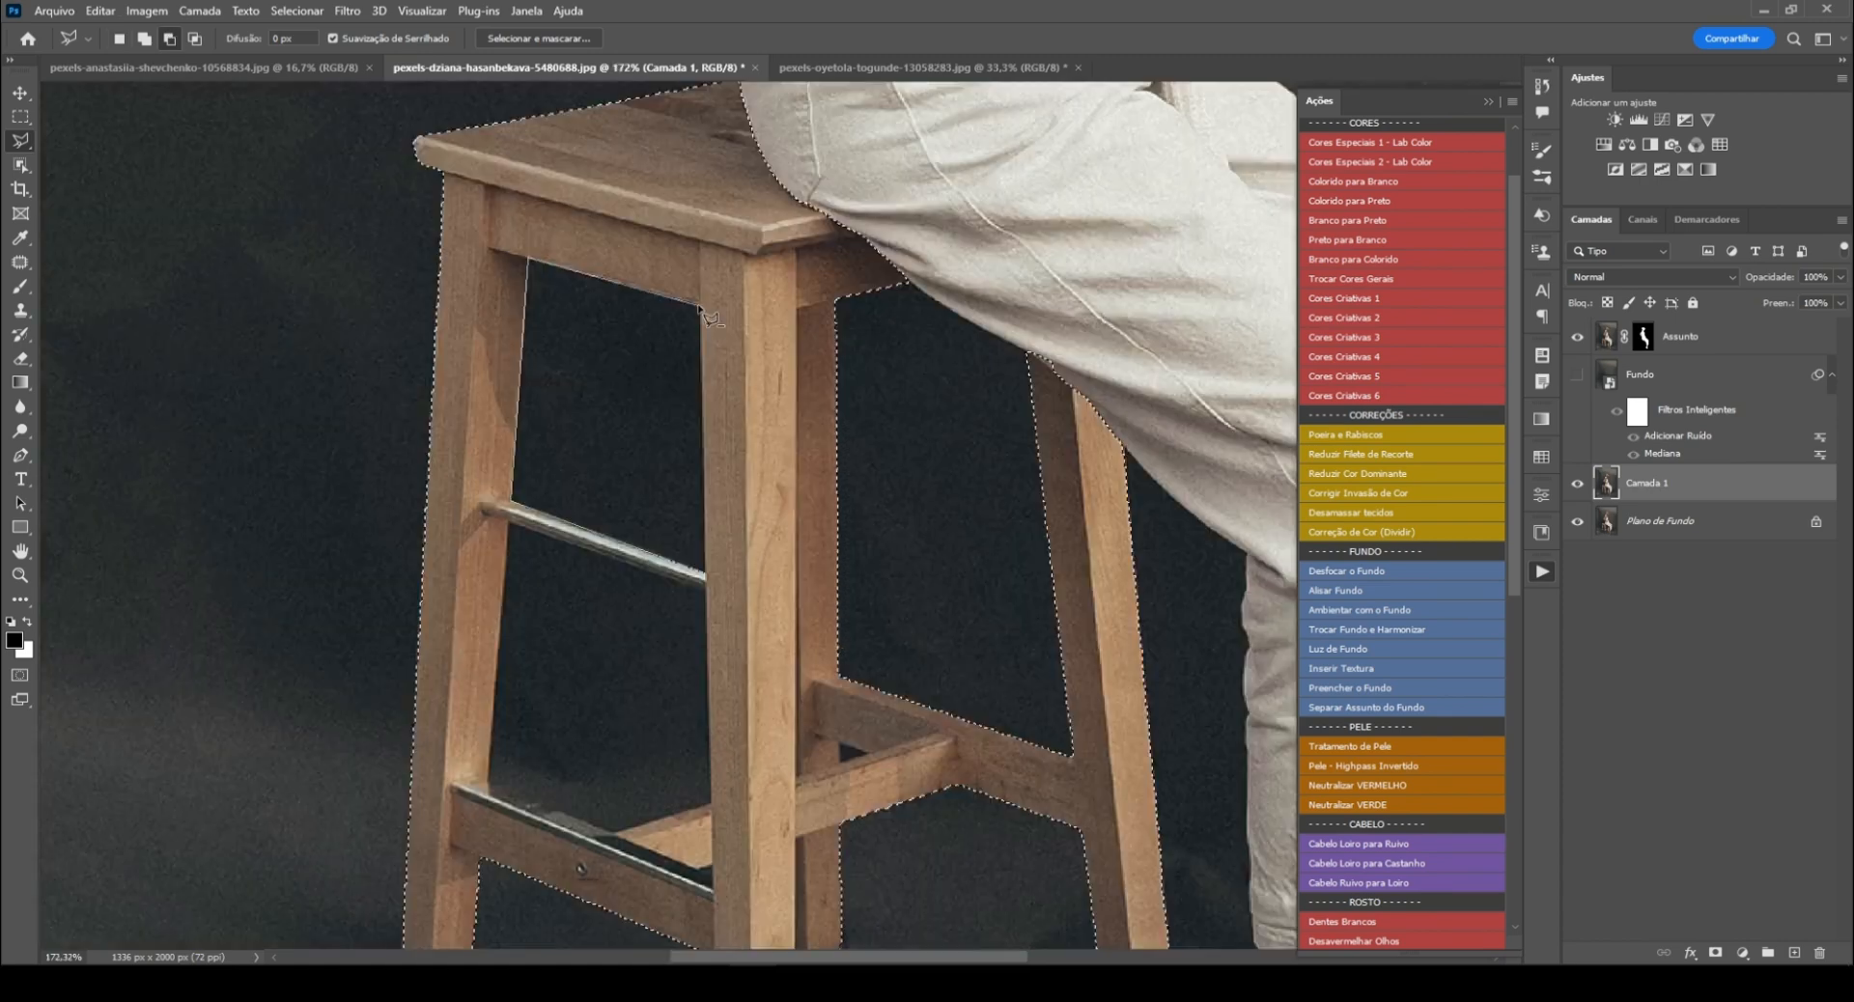
{"action": "left_click", "coordinate": [508, 524]}
{"action": "left_click", "coordinate": [488, 783]}
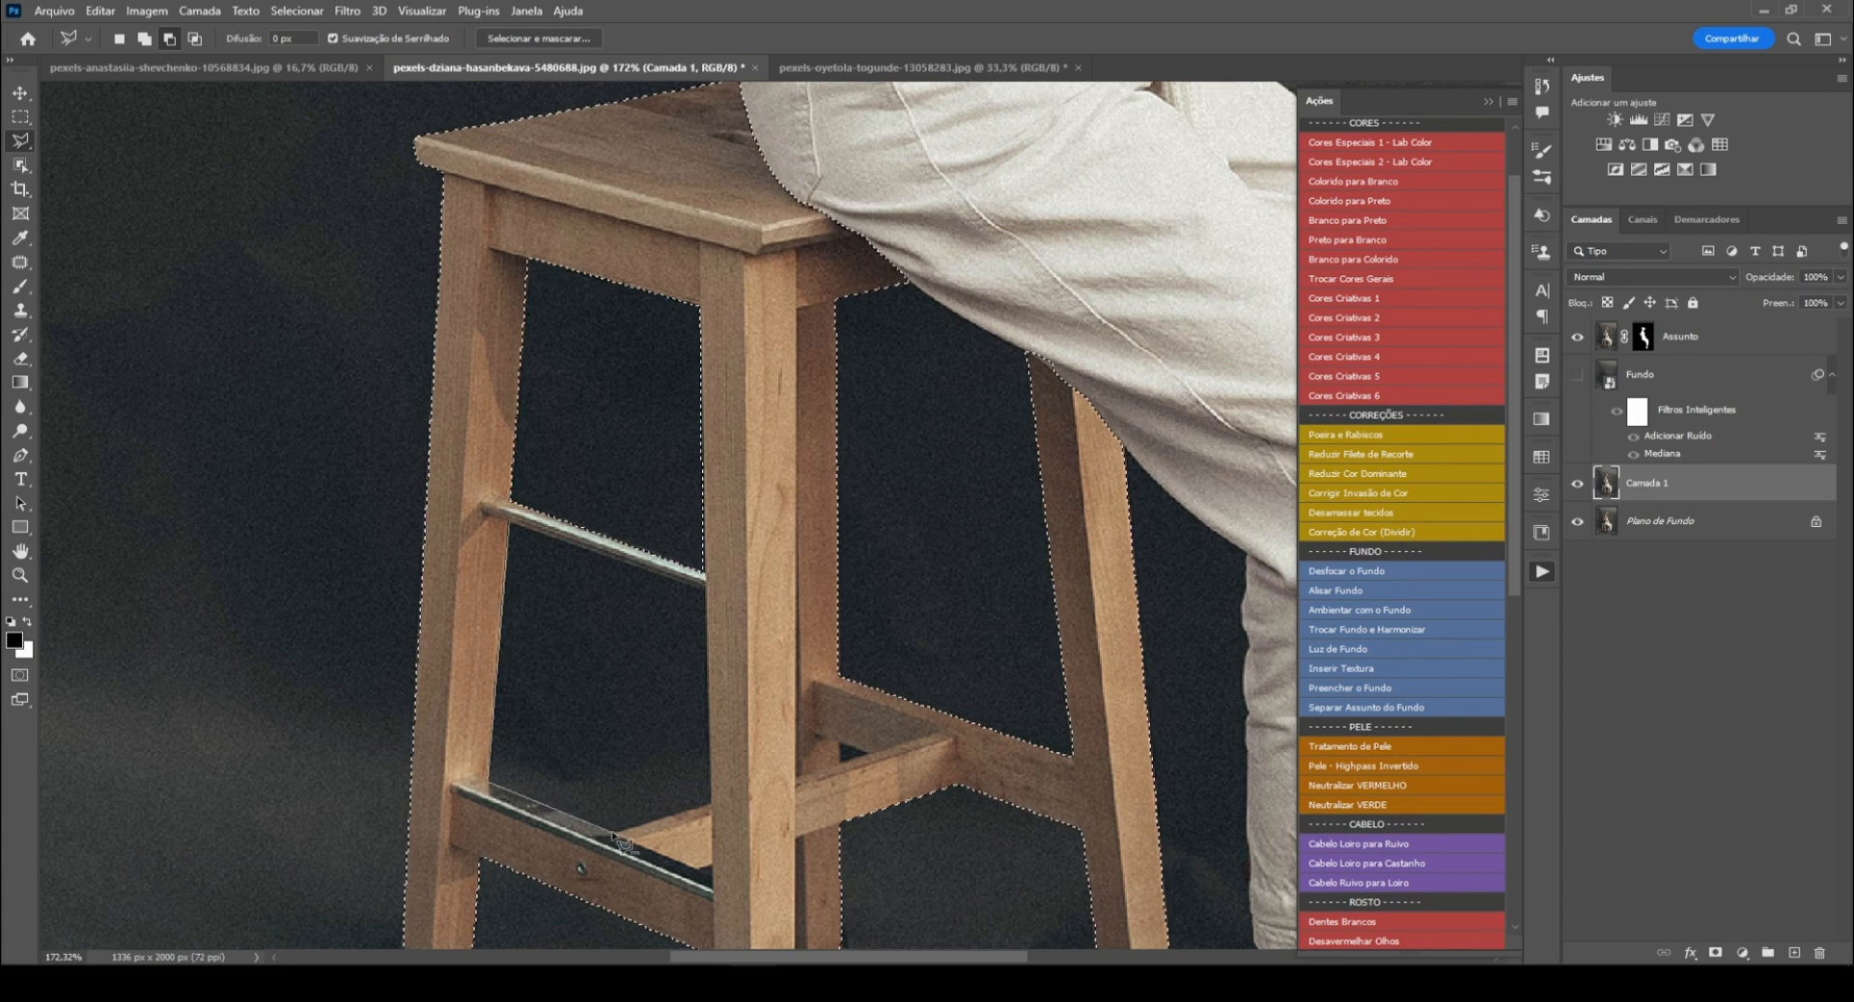
{"action": "left_click", "coordinate": [615, 833]}
{"action": "left_click", "coordinate": [712, 802]}
{"action": "left_click", "coordinate": [707, 586]}
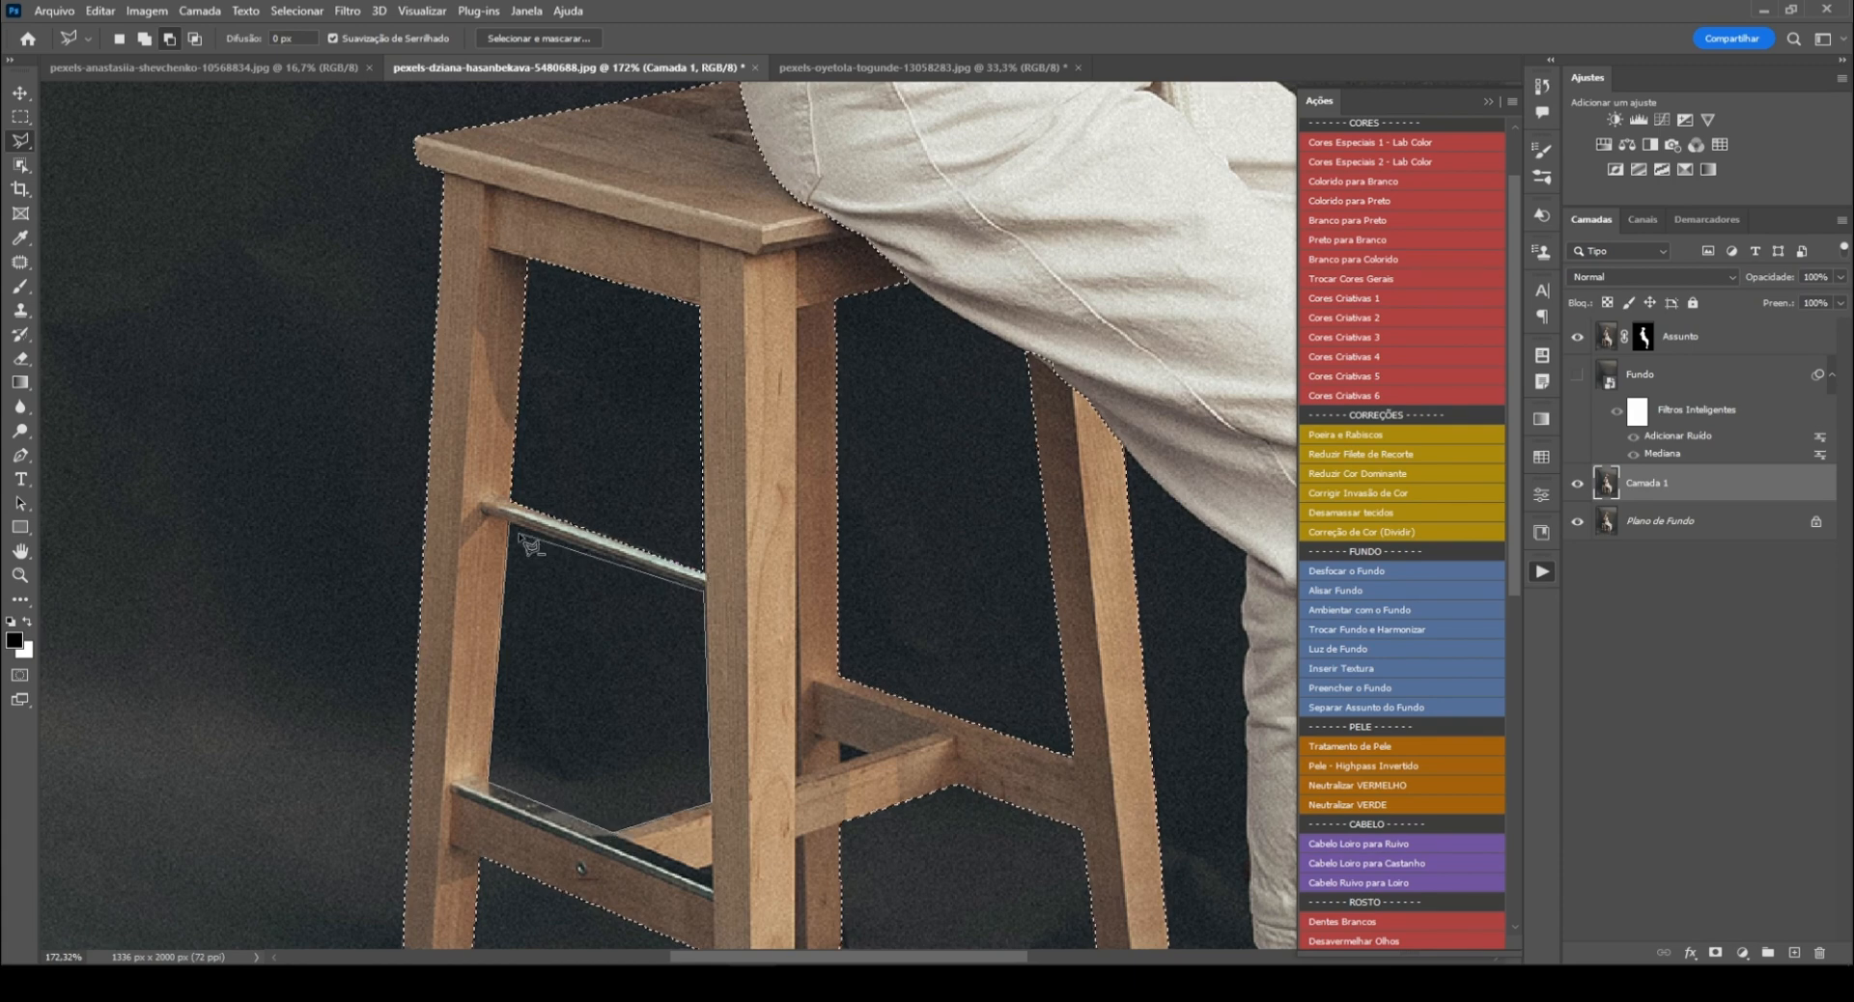
{"action": "left_click", "coordinate": [508, 525]}
{"action": "key", "text": "ctrl+0"}
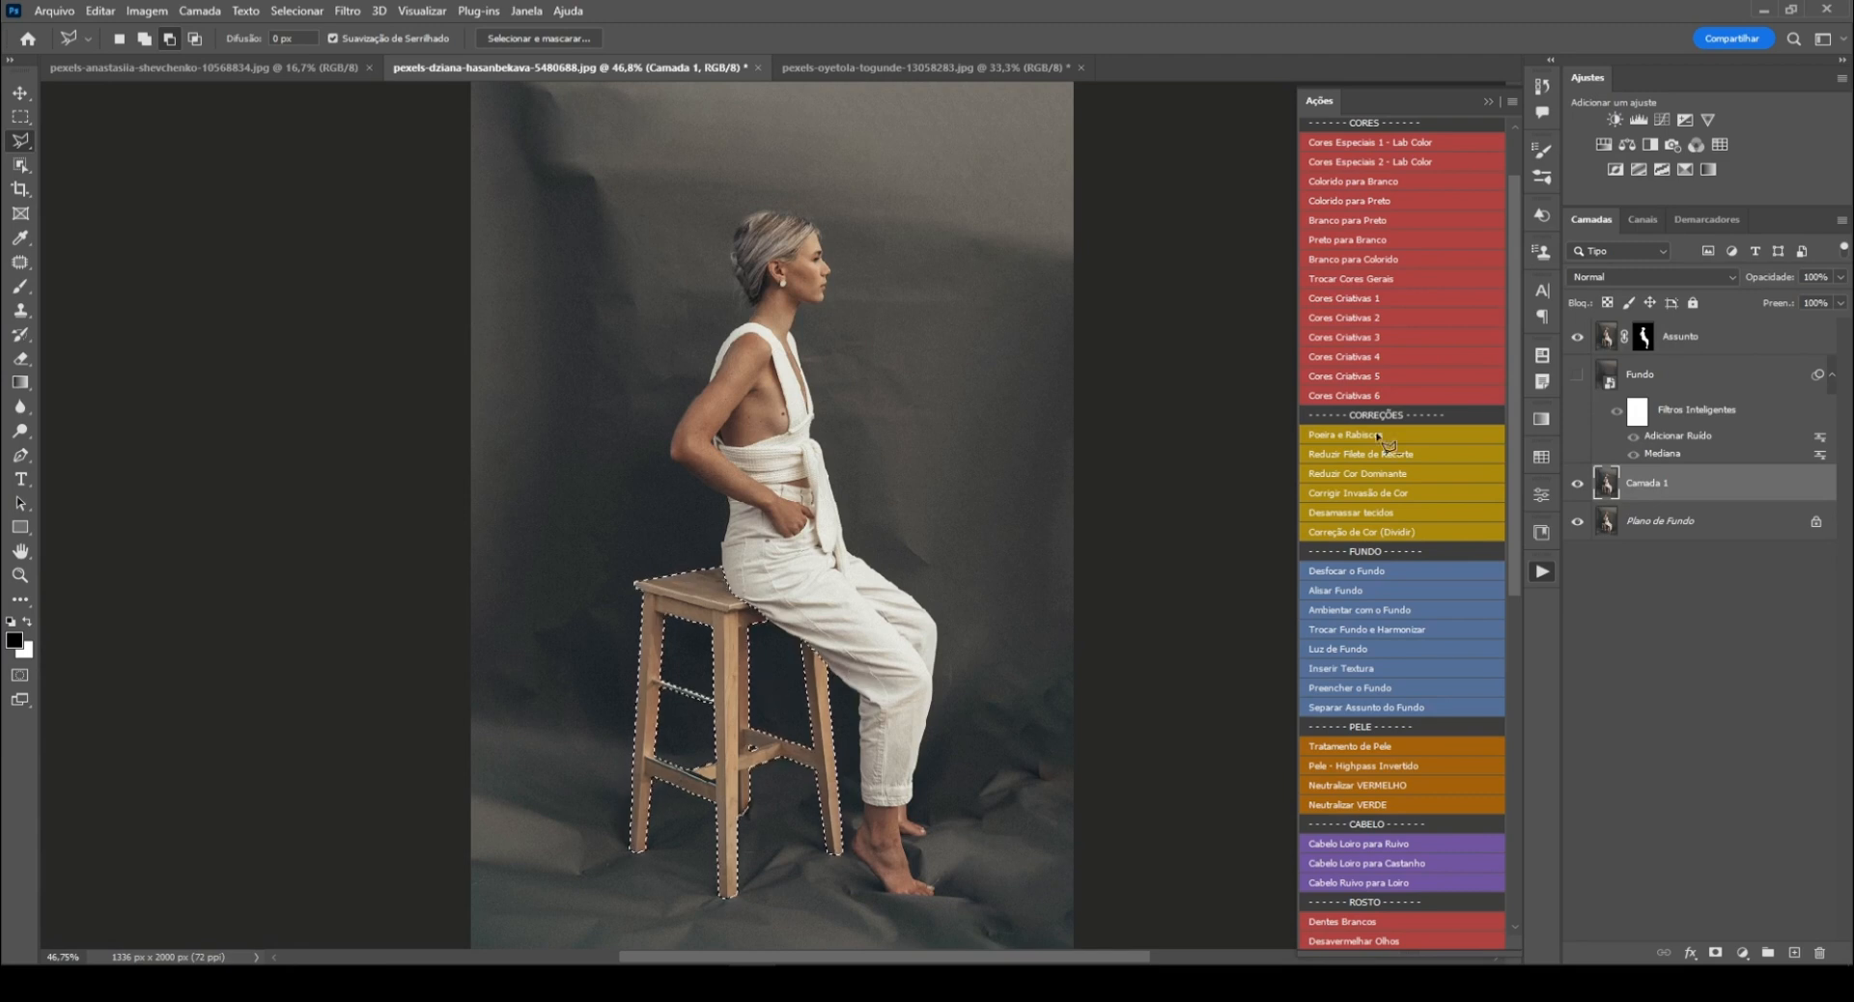
Step: Show the Fundo layer, paint the stool selection white on the Assunto layer's mask, and deselect
{"action": "left_click", "coordinate": [1576, 375]}
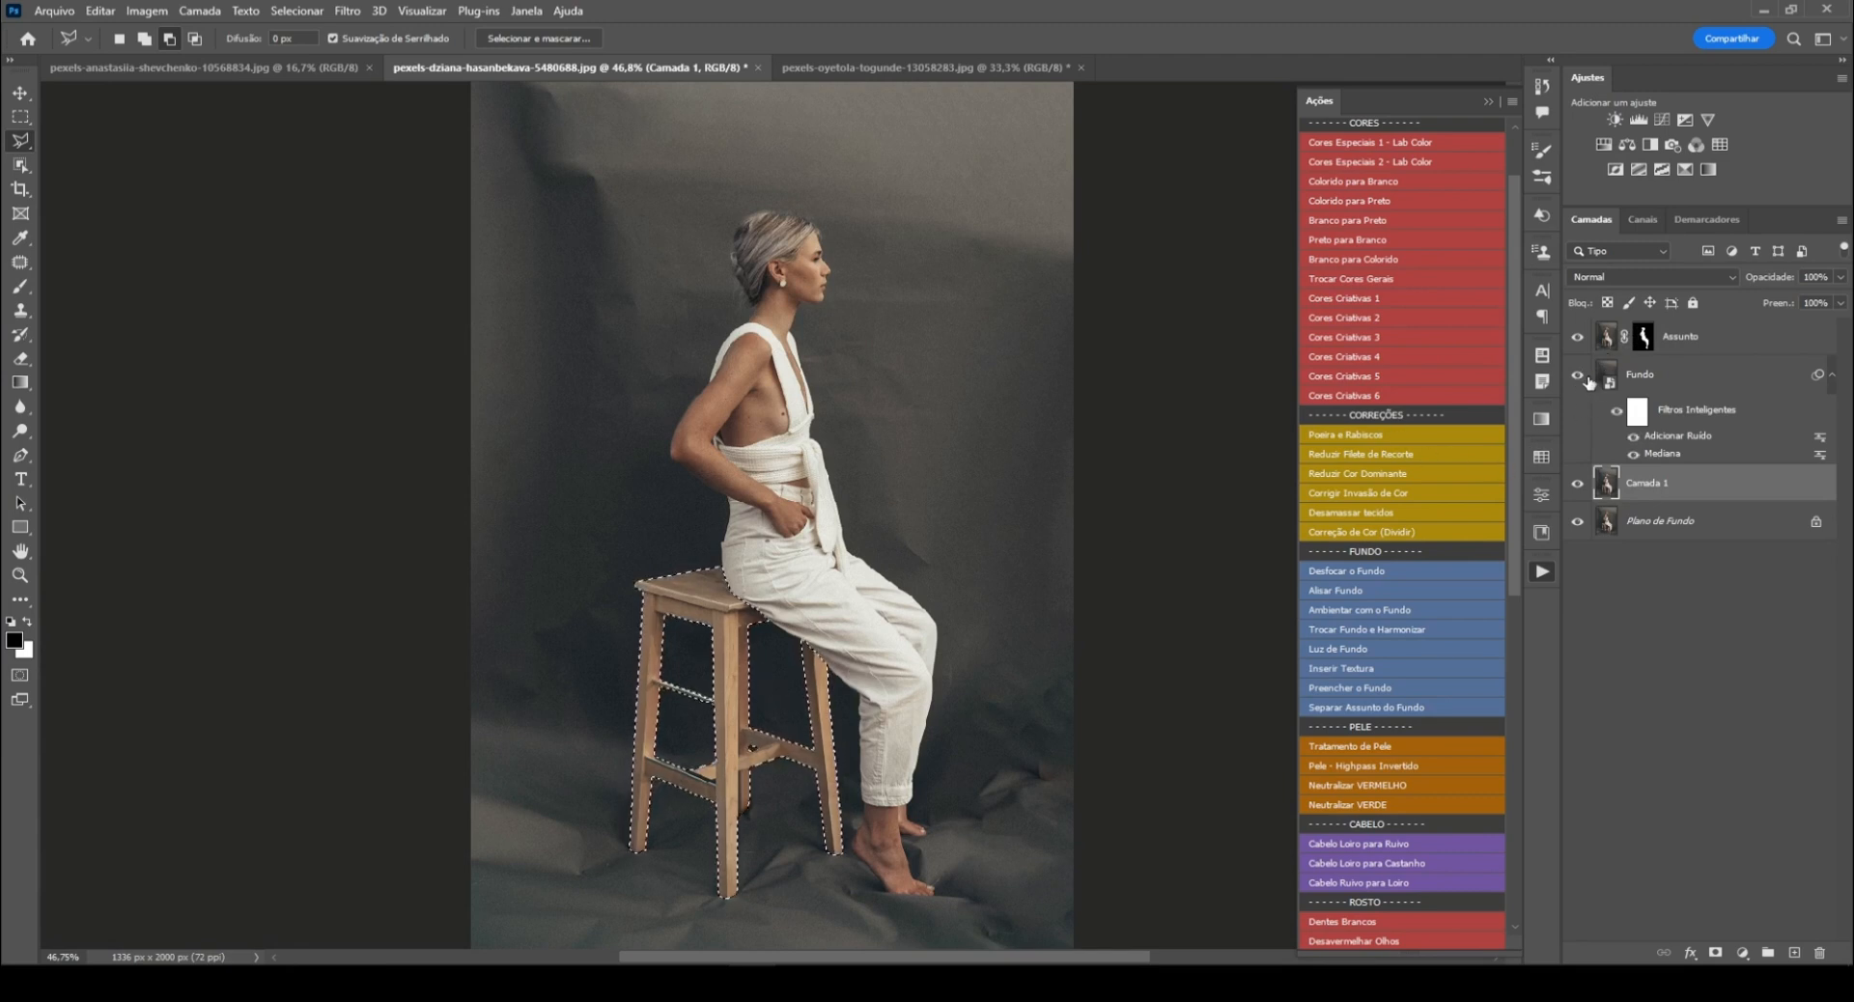
{"action": "left_click", "coordinate": [1644, 338]}
{"action": "key", "text": "x"}
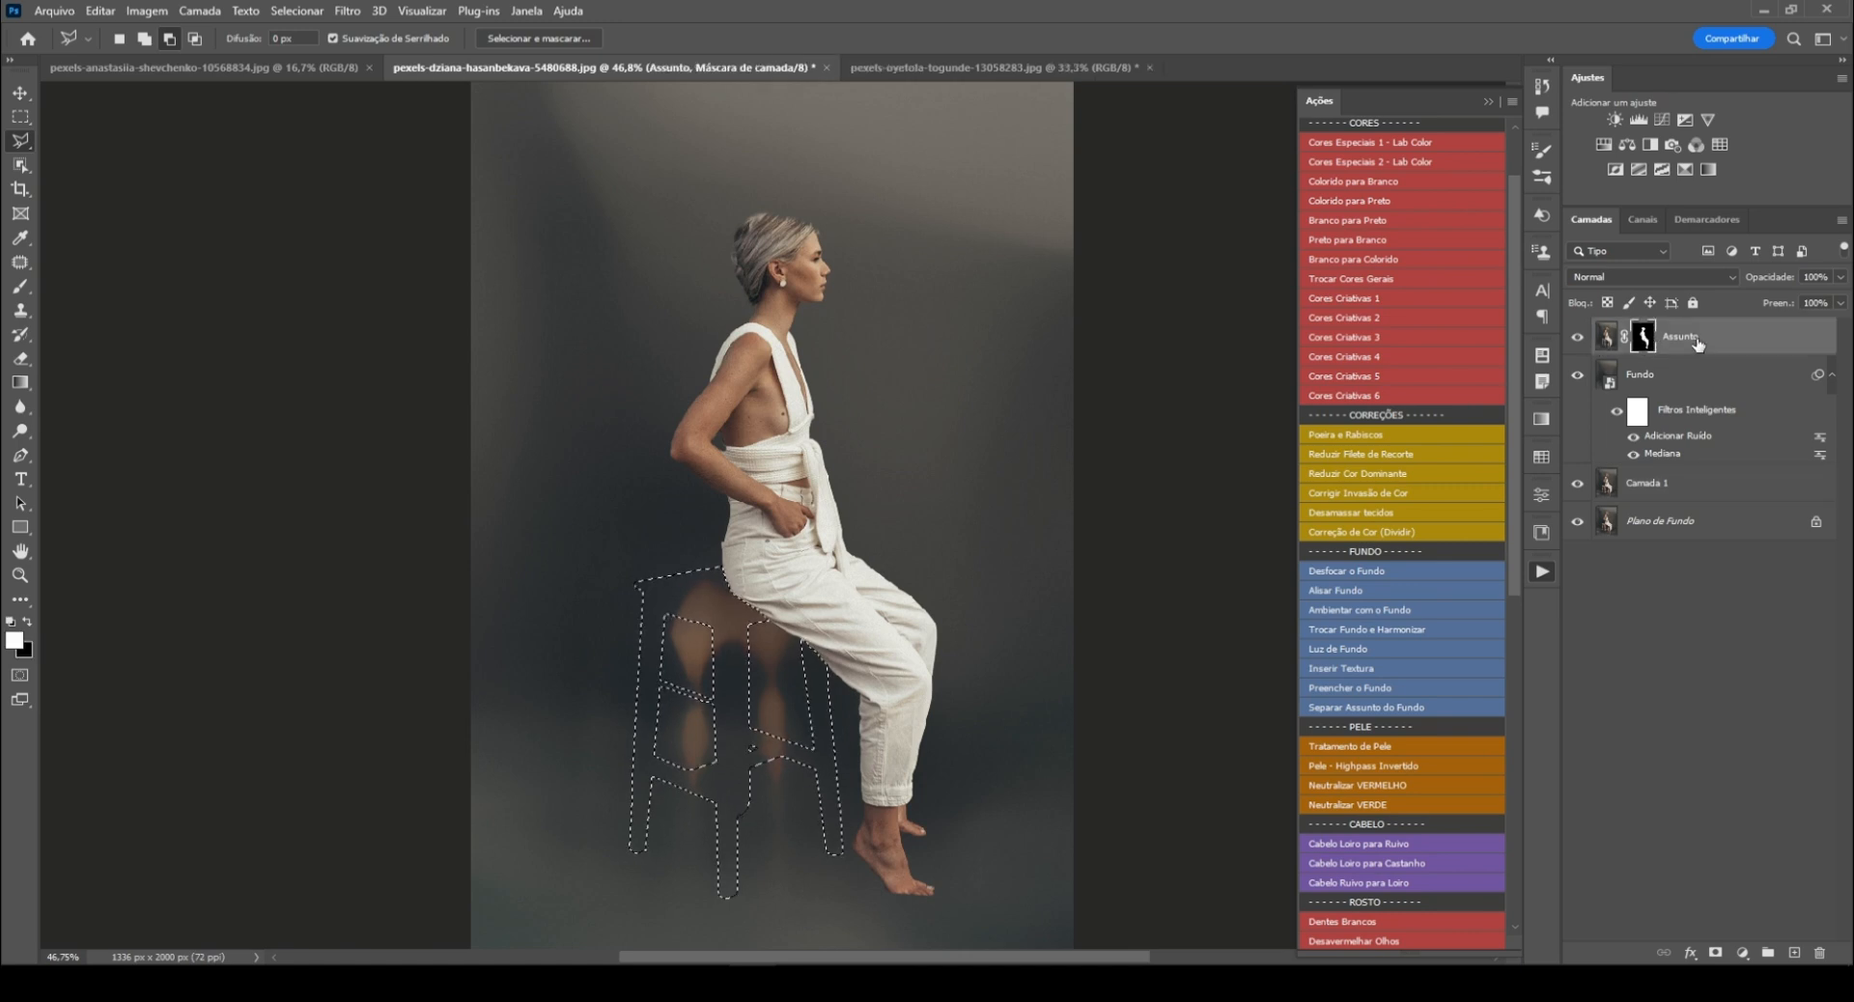
{"action": "left_click", "coordinate": [1641, 336], "text": "alt"}
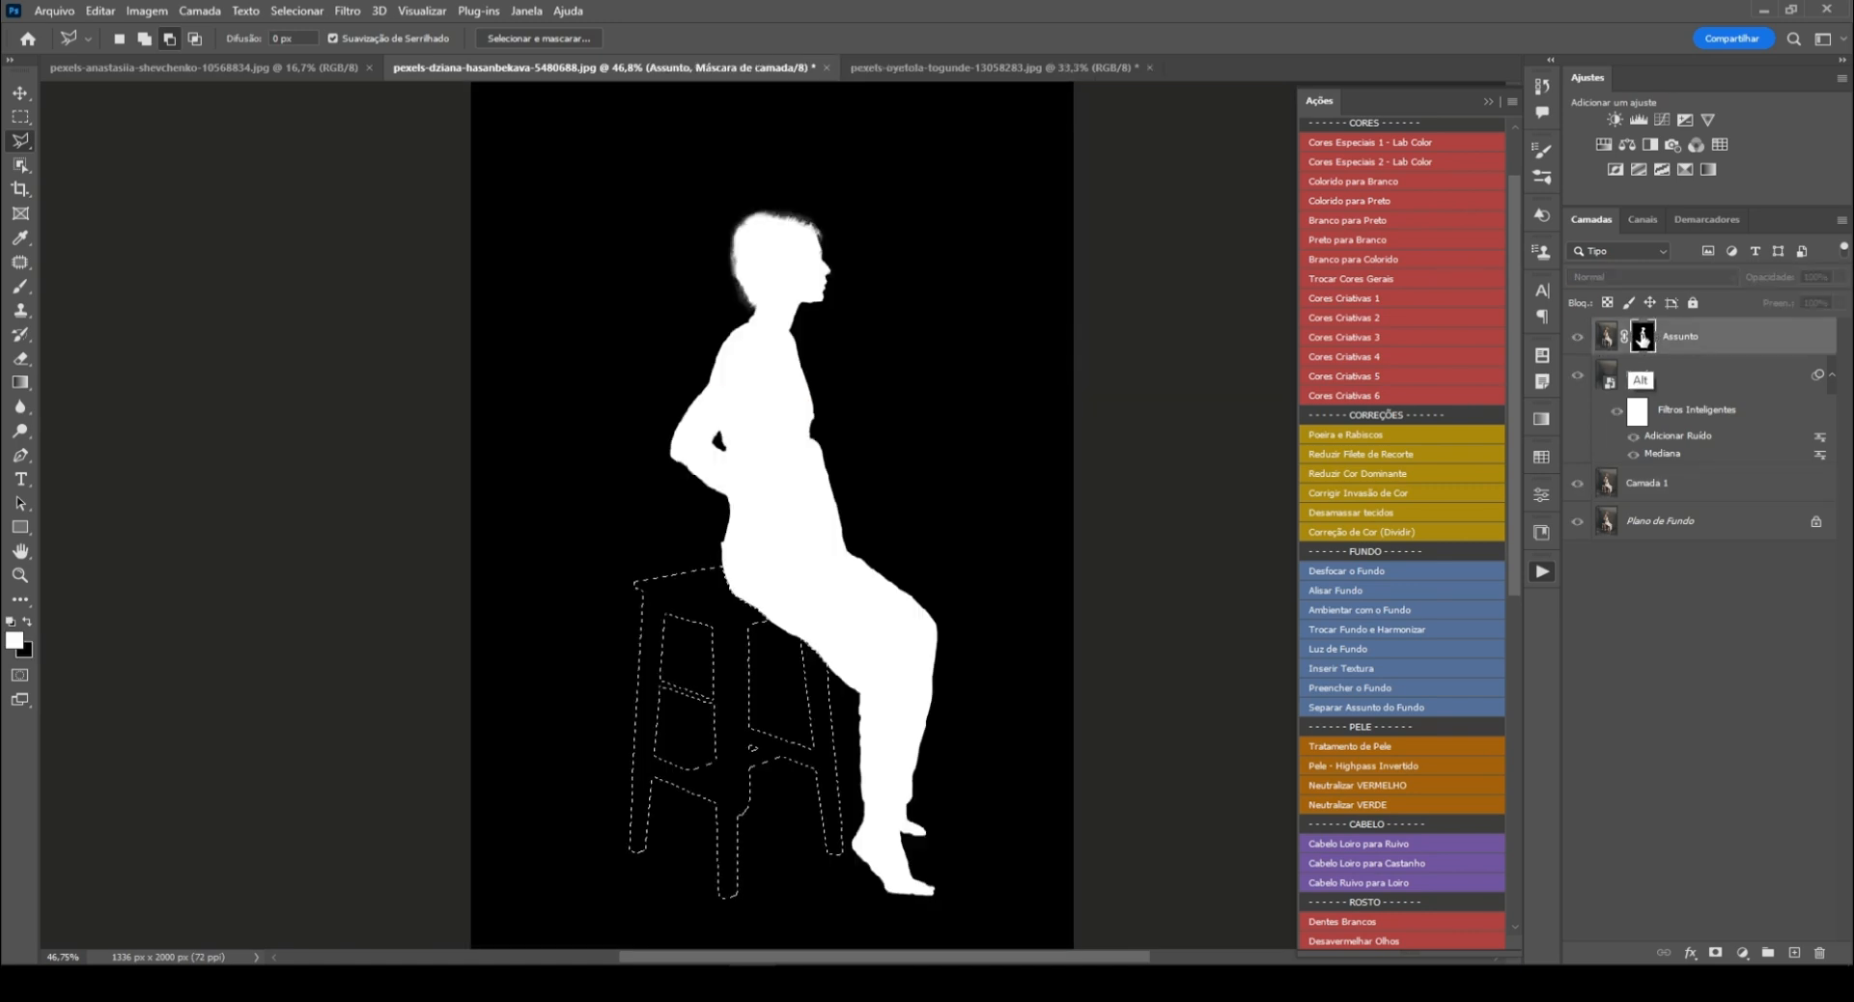
{"action": "left_click", "coordinate": [1642, 336], "text": "alt"}
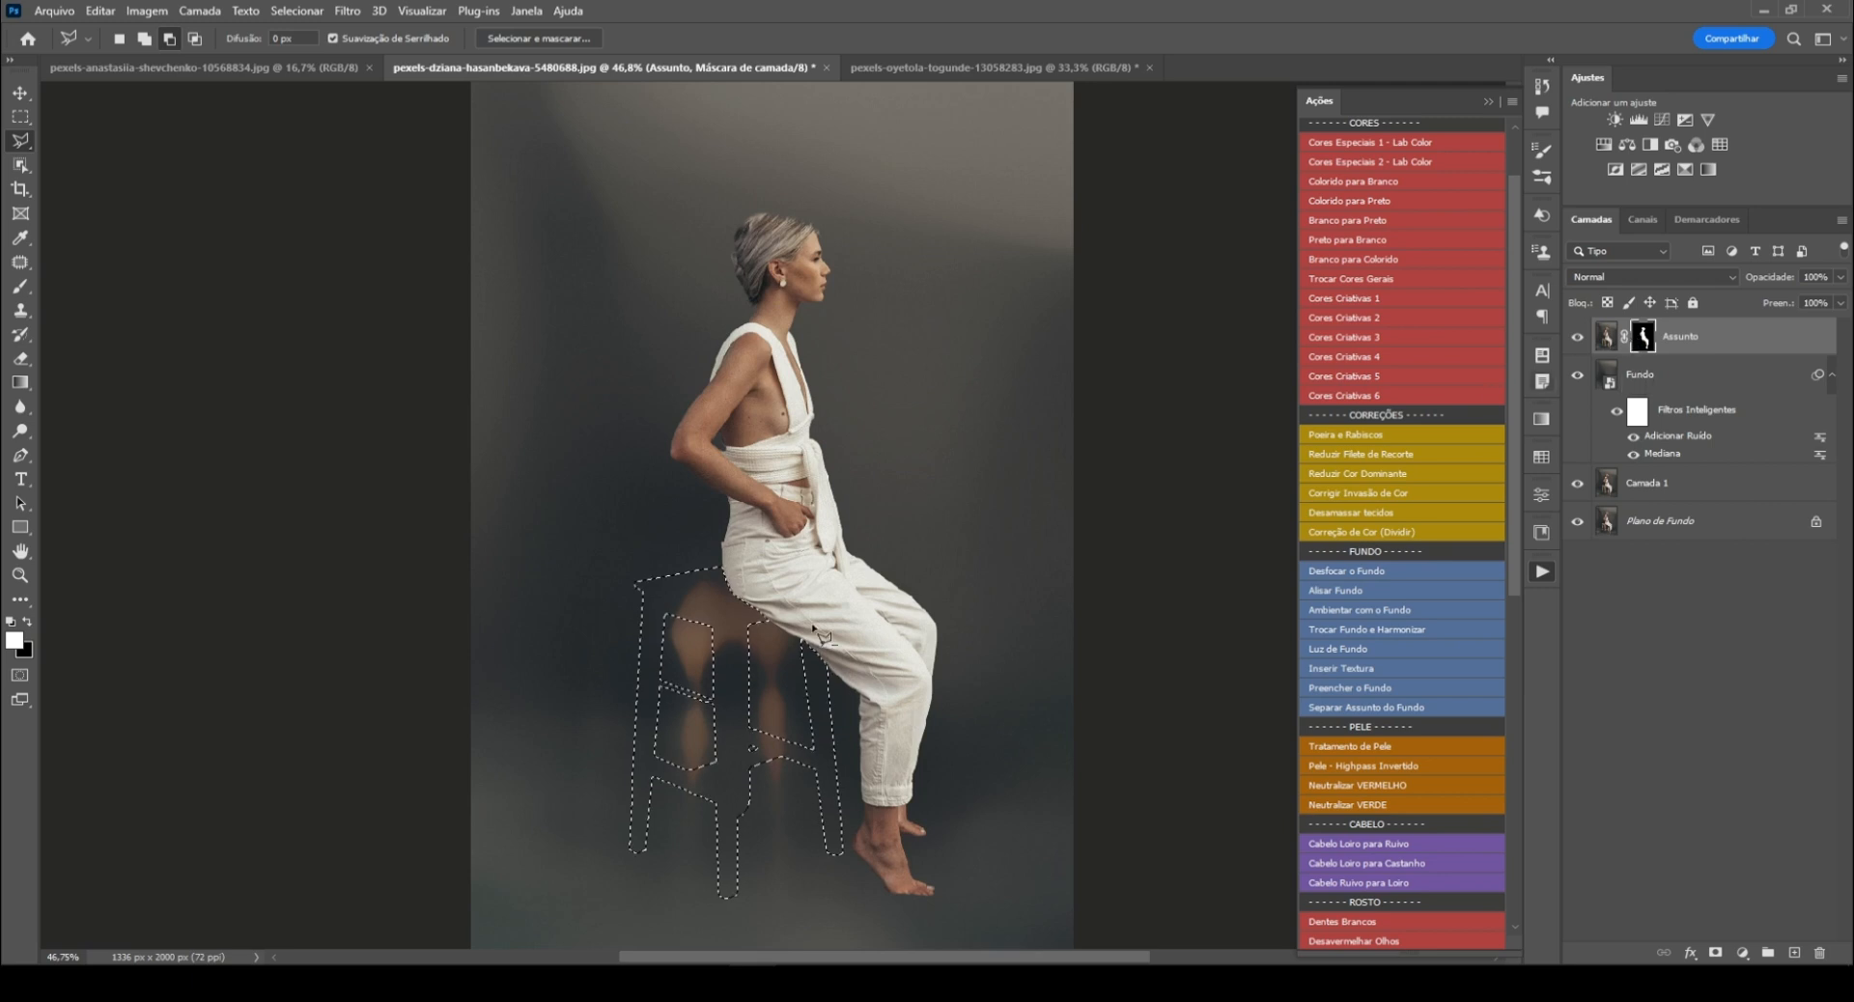
{"action": "left_click", "coordinate": [23, 288]}
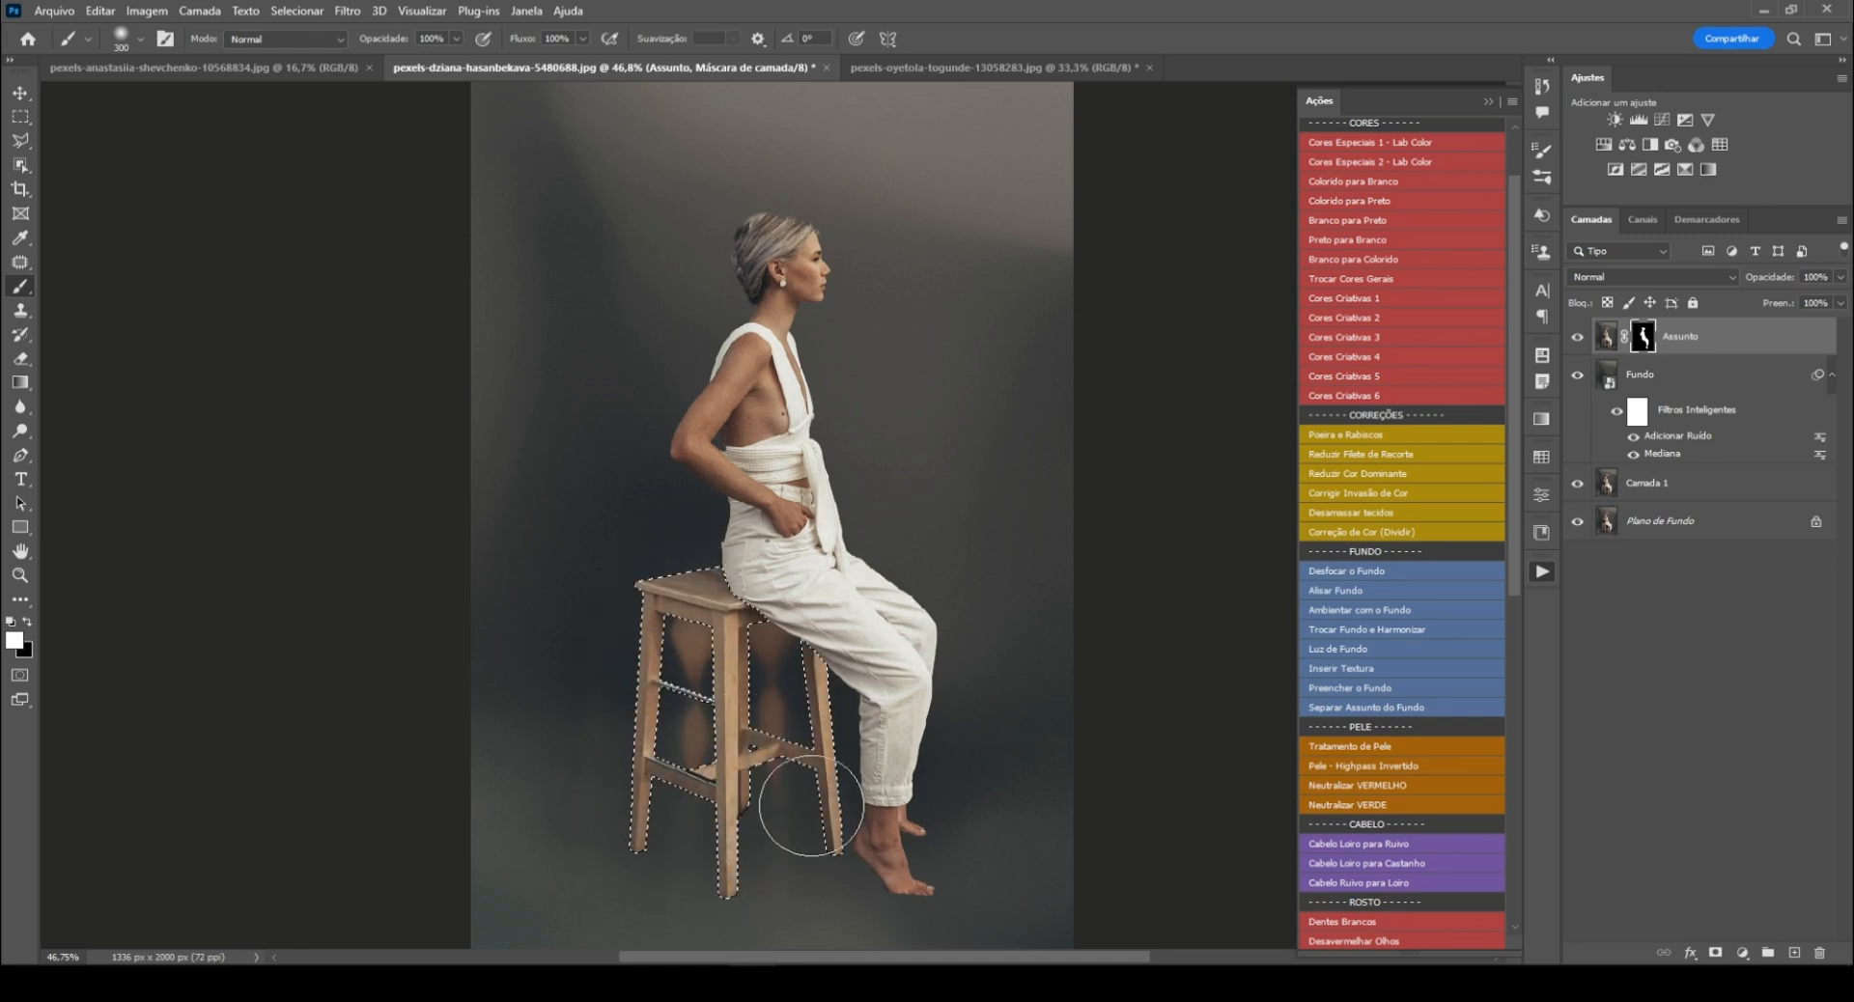
{"action": "key", "text": "ctrl+d"}
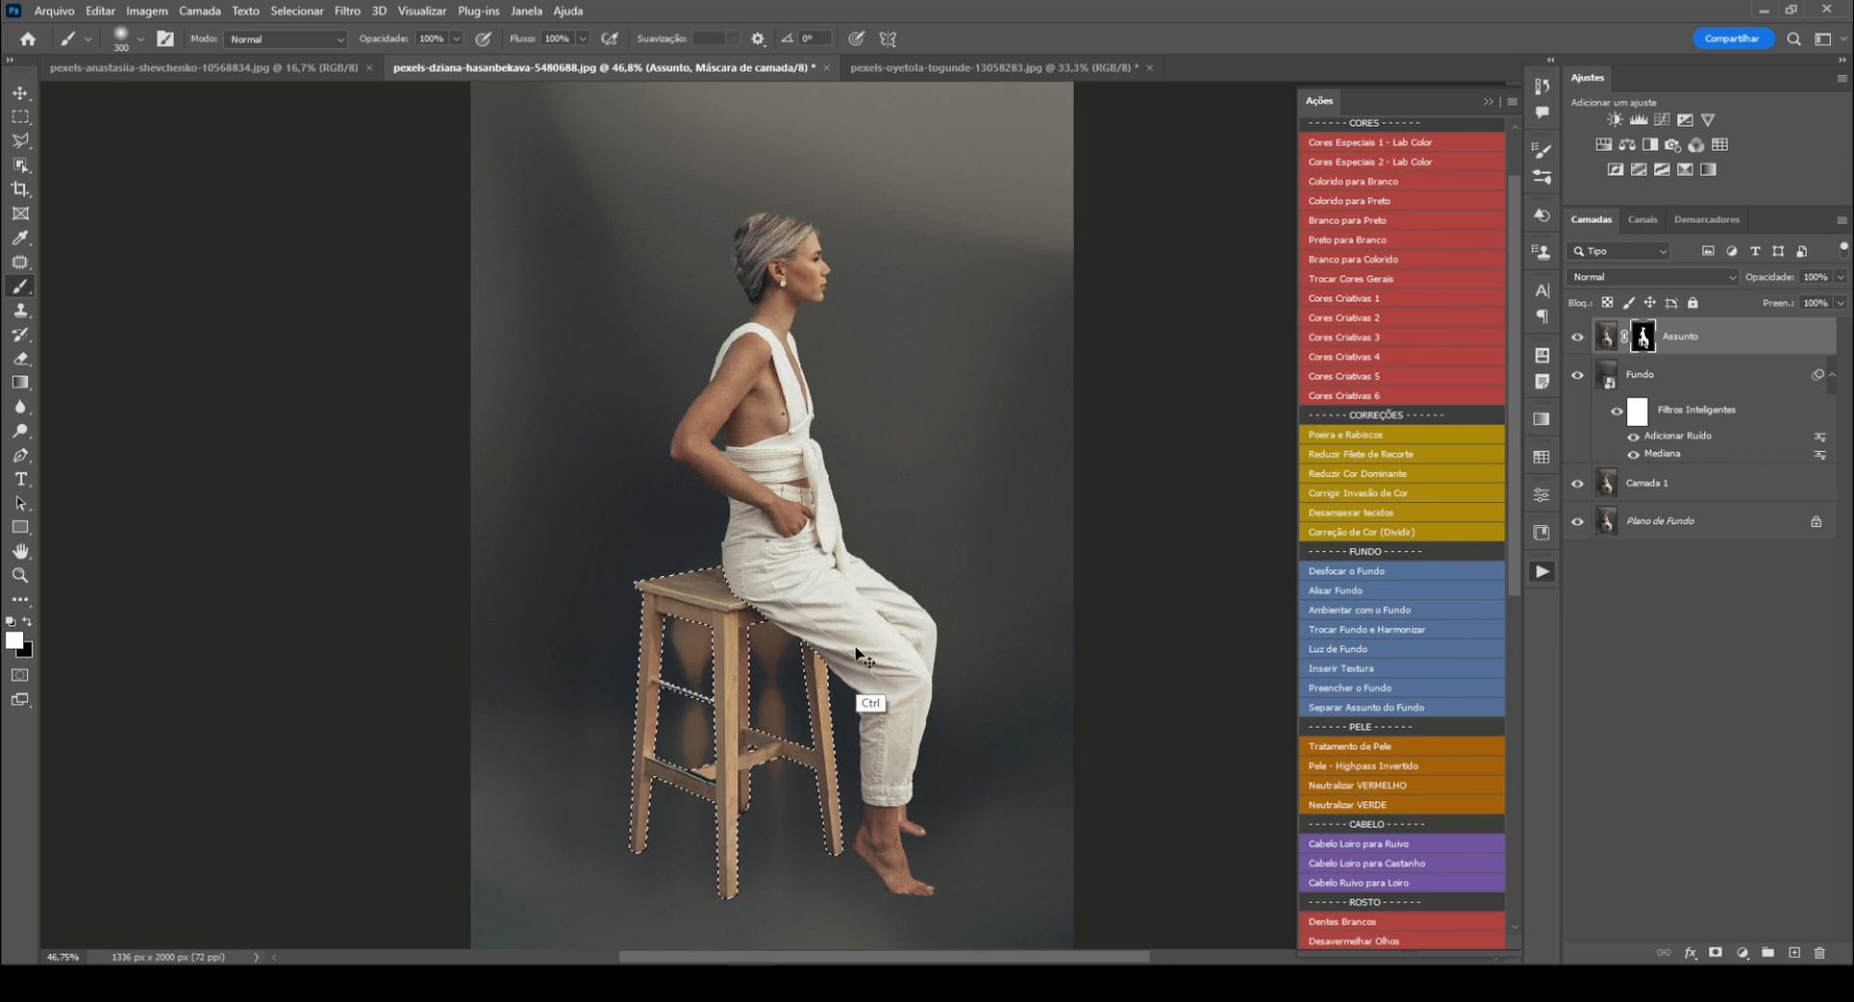
Step: Hide the Assunto layer and open the contents of the Fundo smart object for editing
{"action": "left_click", "coordinate": [1577, 336]}
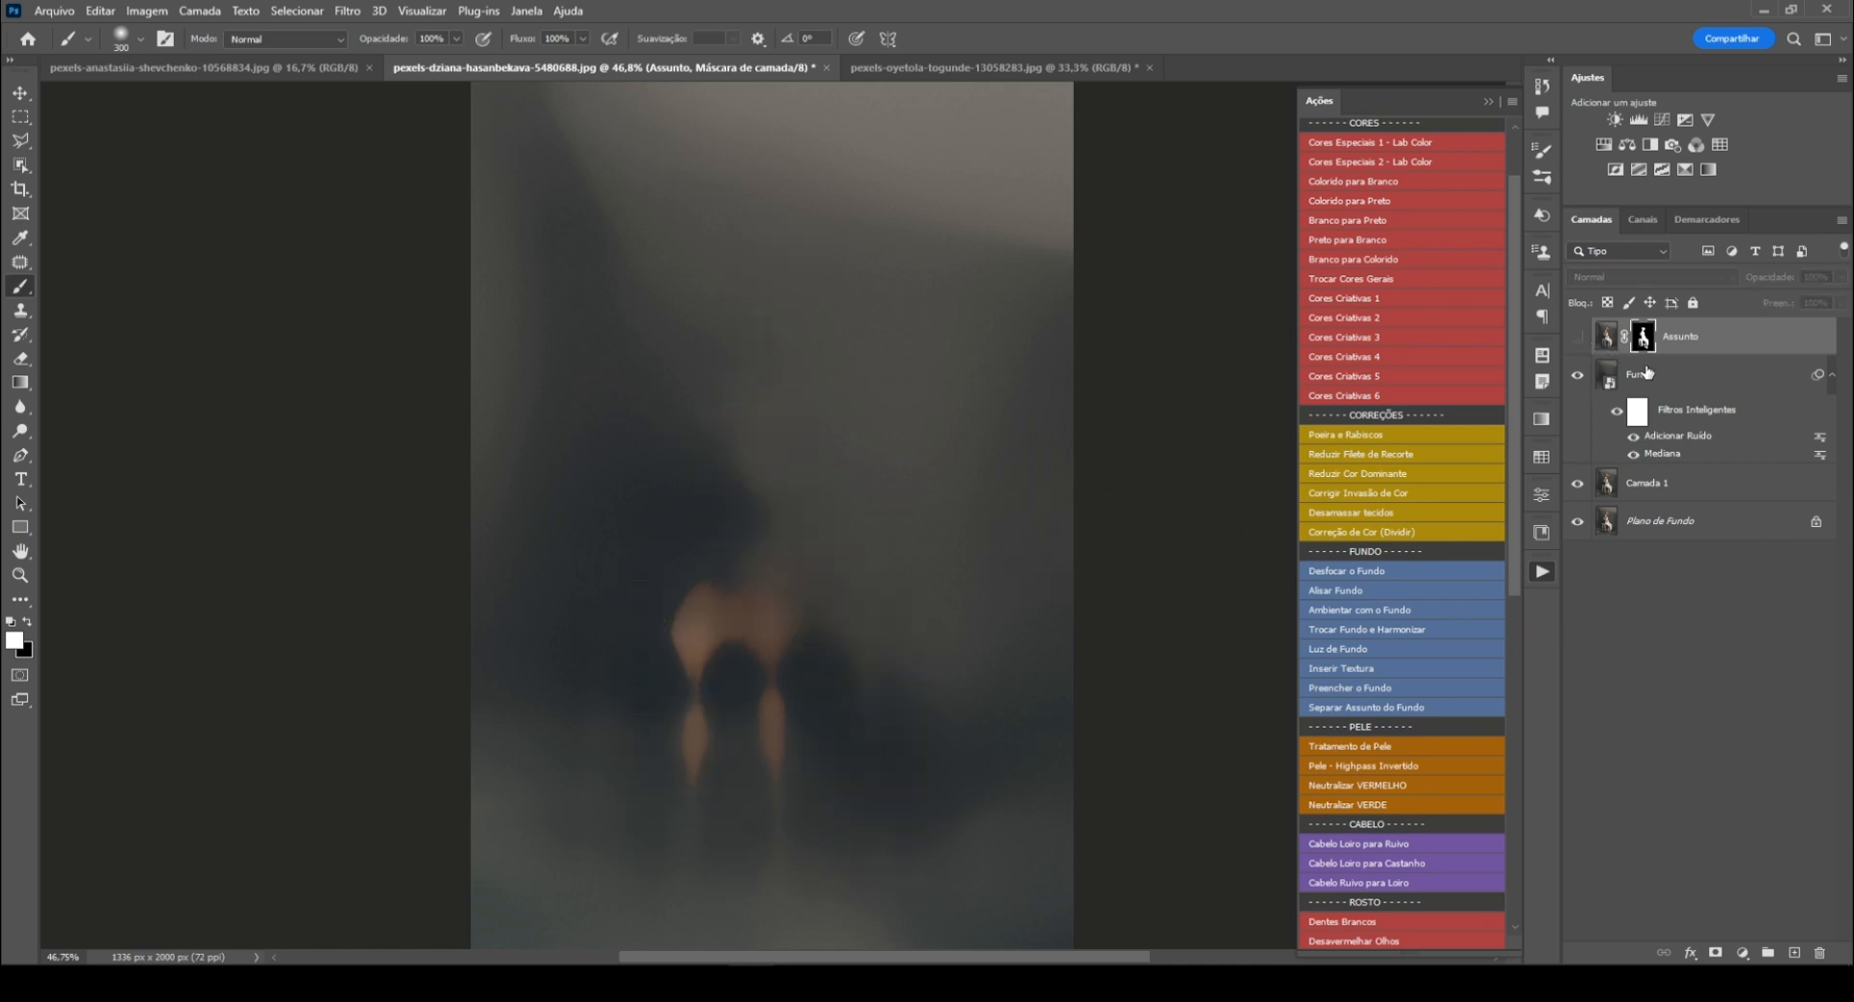
{"action": "left_click", "coordinate": [1608, 382]}
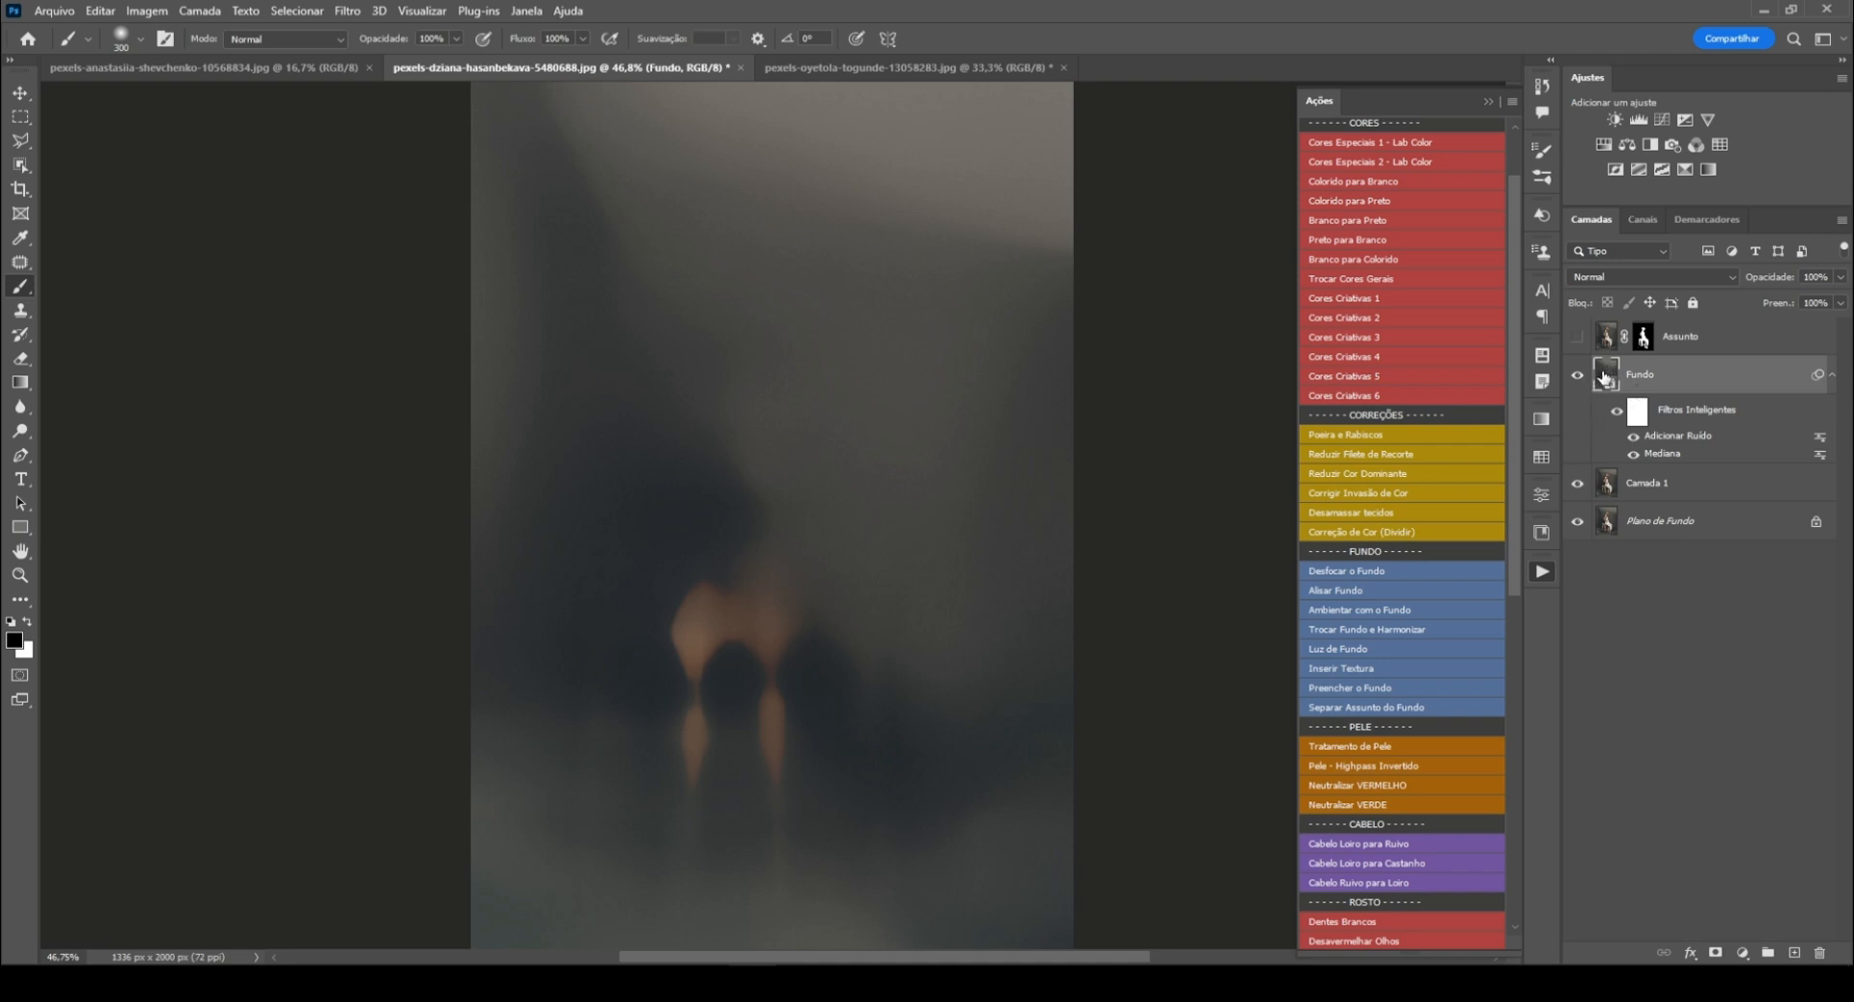
{"action": "double_click", "coordinate": [1604, 377]}
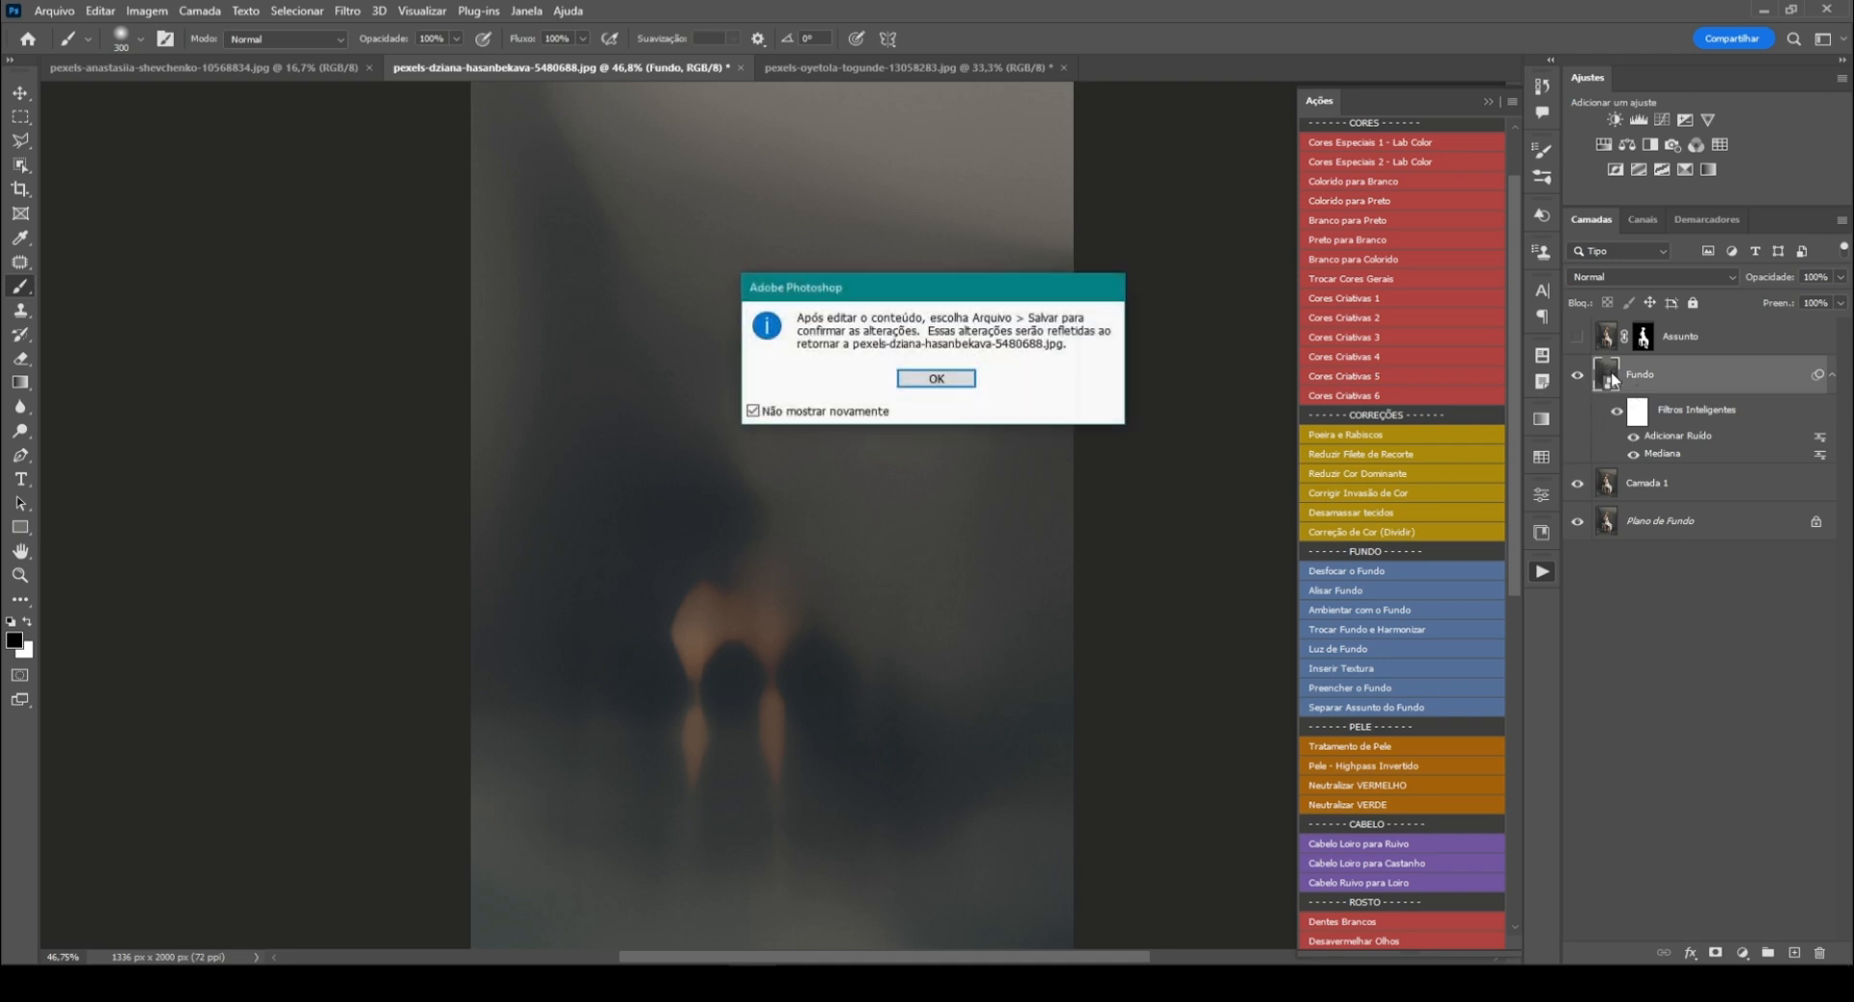
{"action": "left_click", "coordinate": [936, 380]}
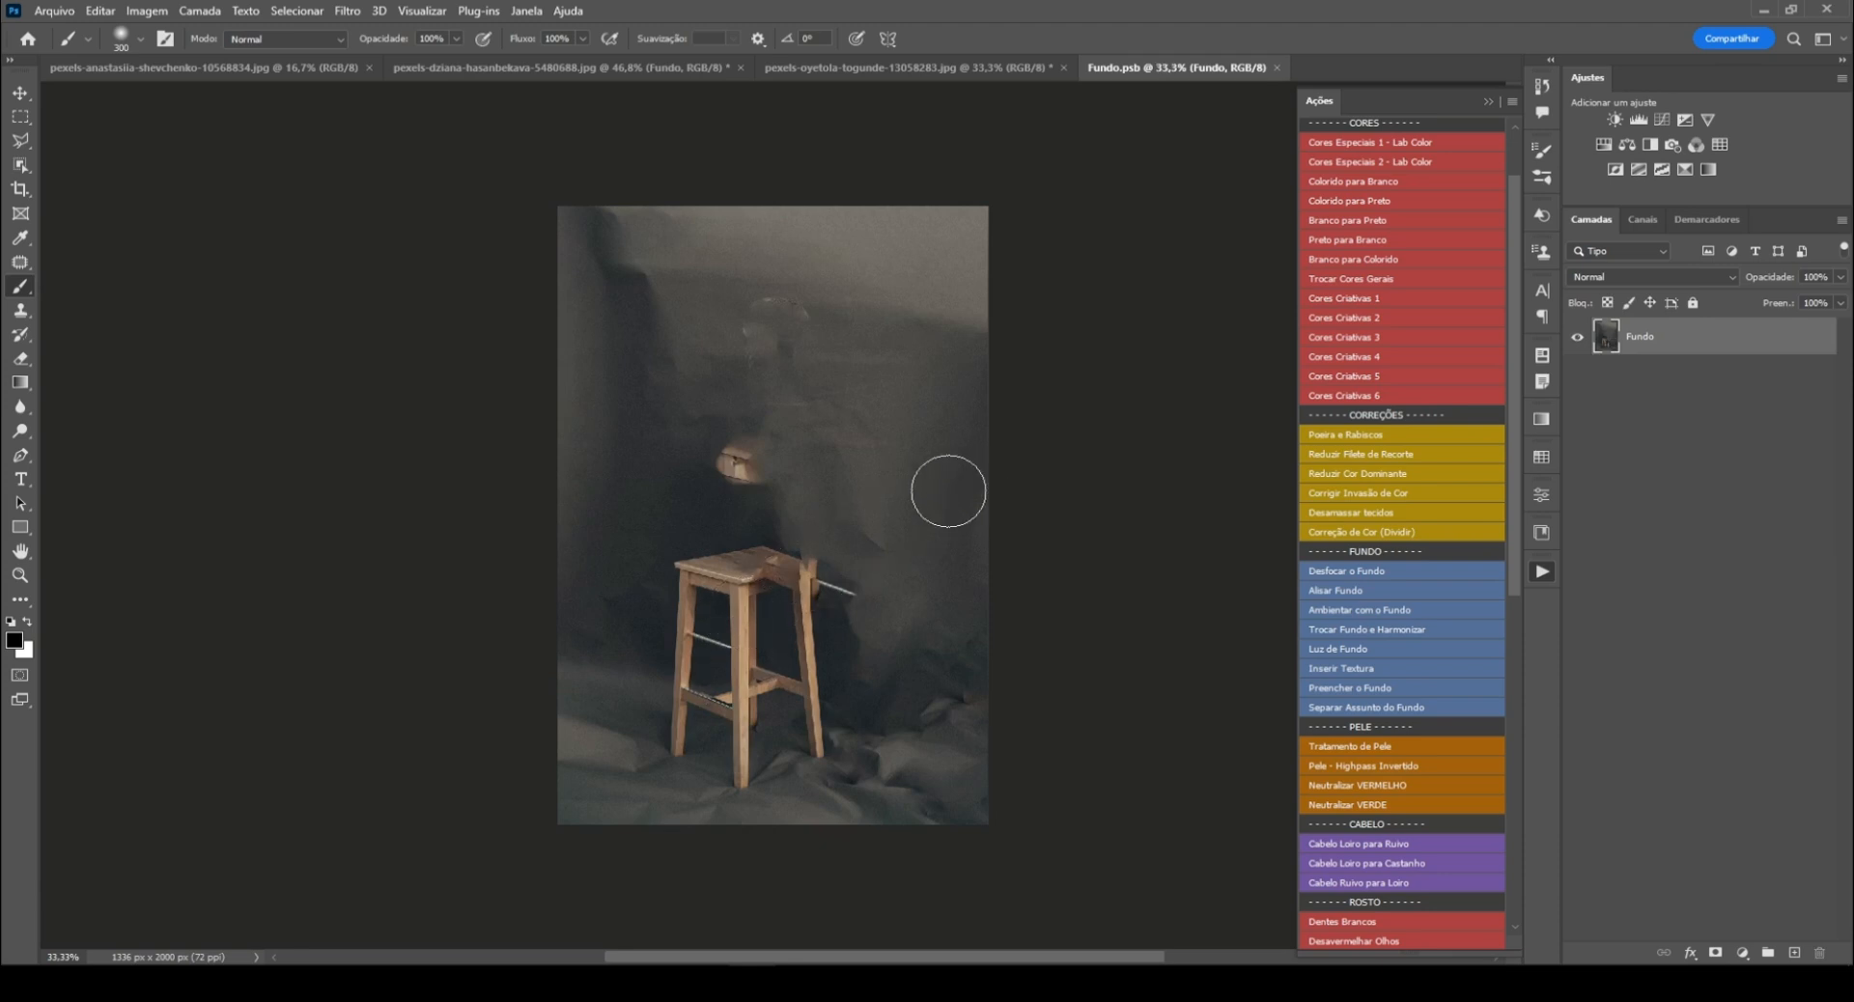
Step: Lasso the stool and the leftover patches above it in Fundo.psb, remove them with the Preencher o Fundo action, and save back to the portrait
{"action": "key", "text": "l"}
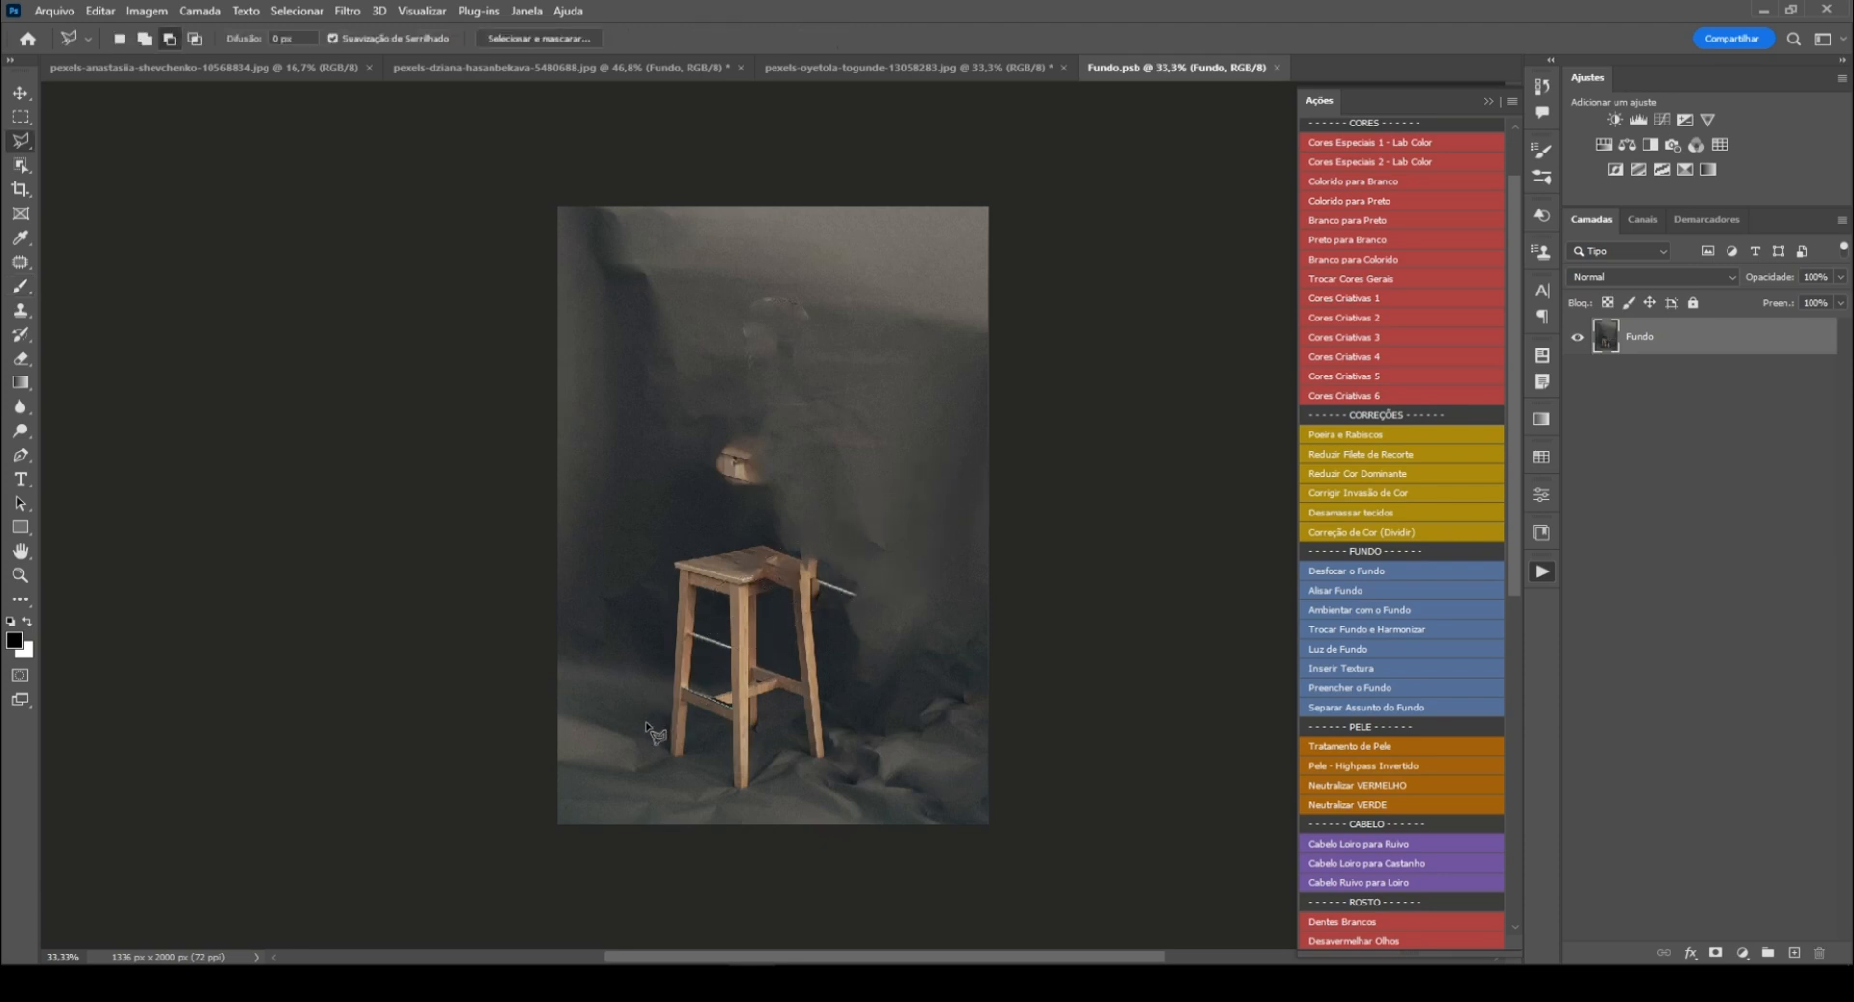
{"action": "mouse_move", "coordinate": [646, 723]}
{"action": "left_mouse_down"}
{"action": "mouse_move", "coordinate": [660, 769]}
{"action": "mouse_move", "coordinate": [717, 774]}
{"action": "mouse_move", "coordinate": [769, 745]}
{"action": "mouse_move", "coordinate": [835, 767]}
{"action": "mouse_move", "coordinate": [875, 607]}
{"action": "mouse_move", "coordinate": [710, 425]}
{"action": "mouse_move", "coordinate": [710, 482]}
{"action": "mouse_move", "coordinate": [656, 560]}
{"action": "left_mouse_up"}
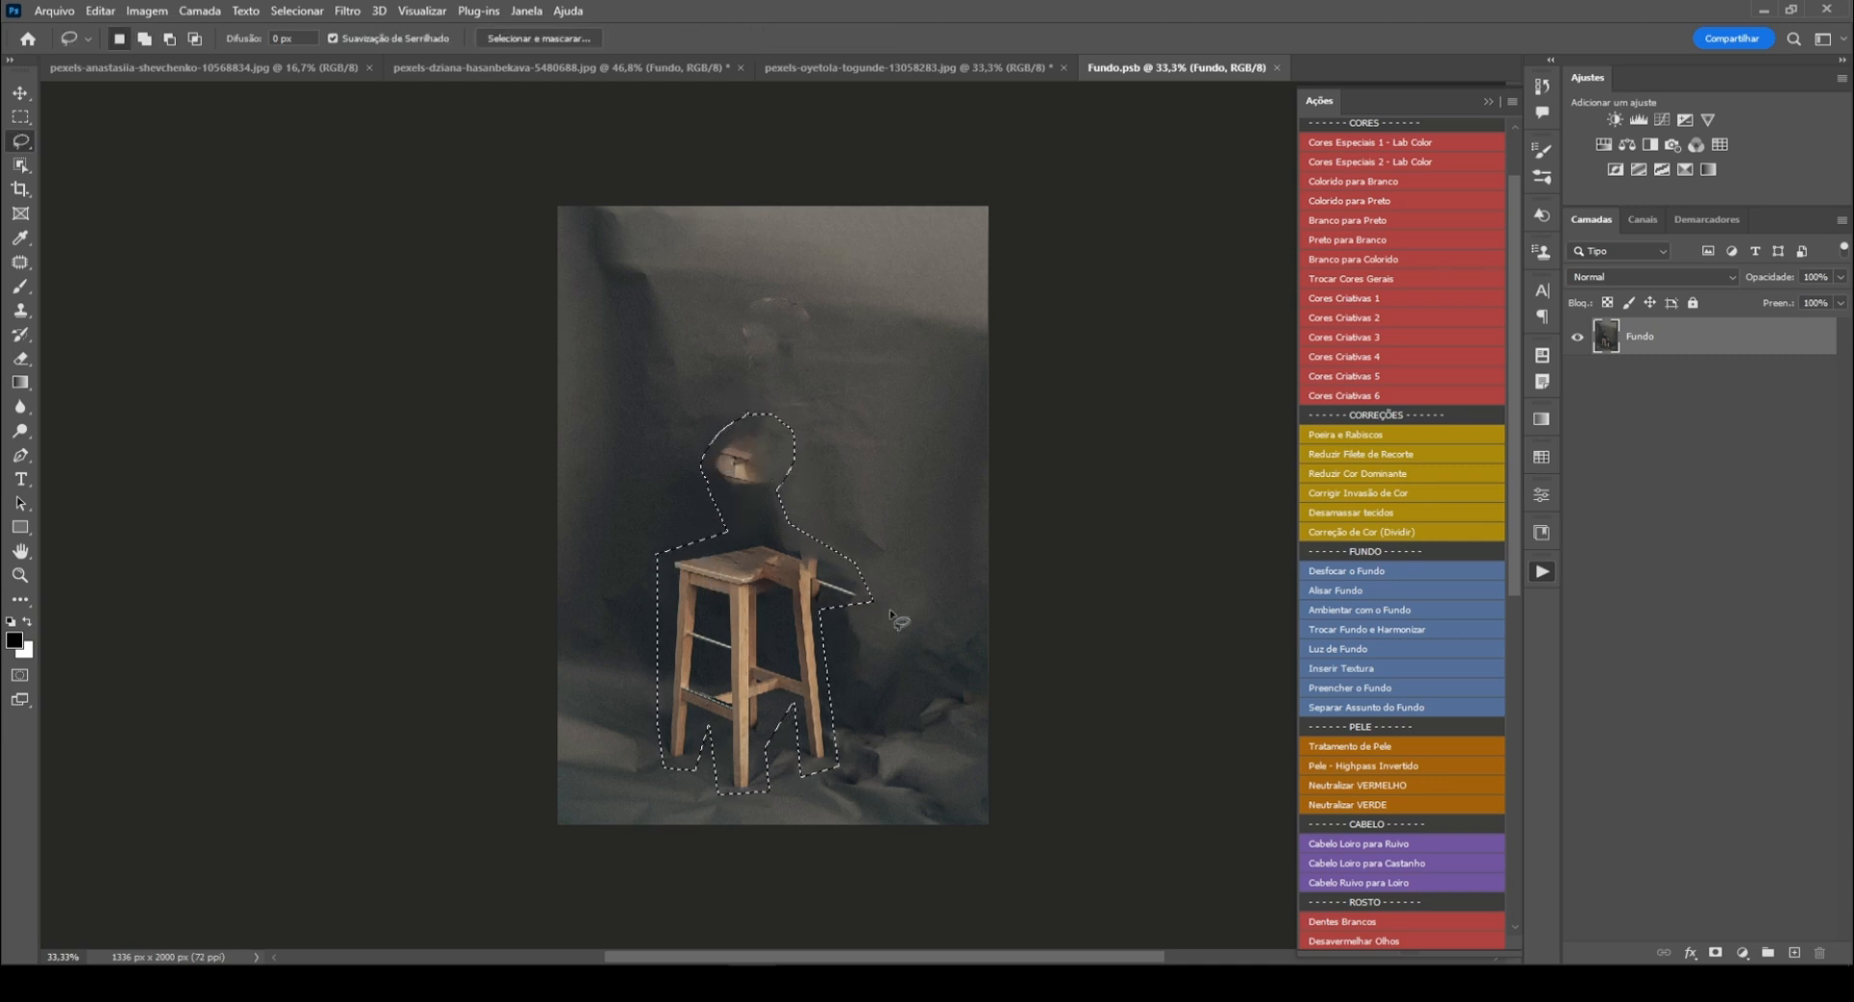
{"action": "left_click", "coordinate": [1366, 687]}
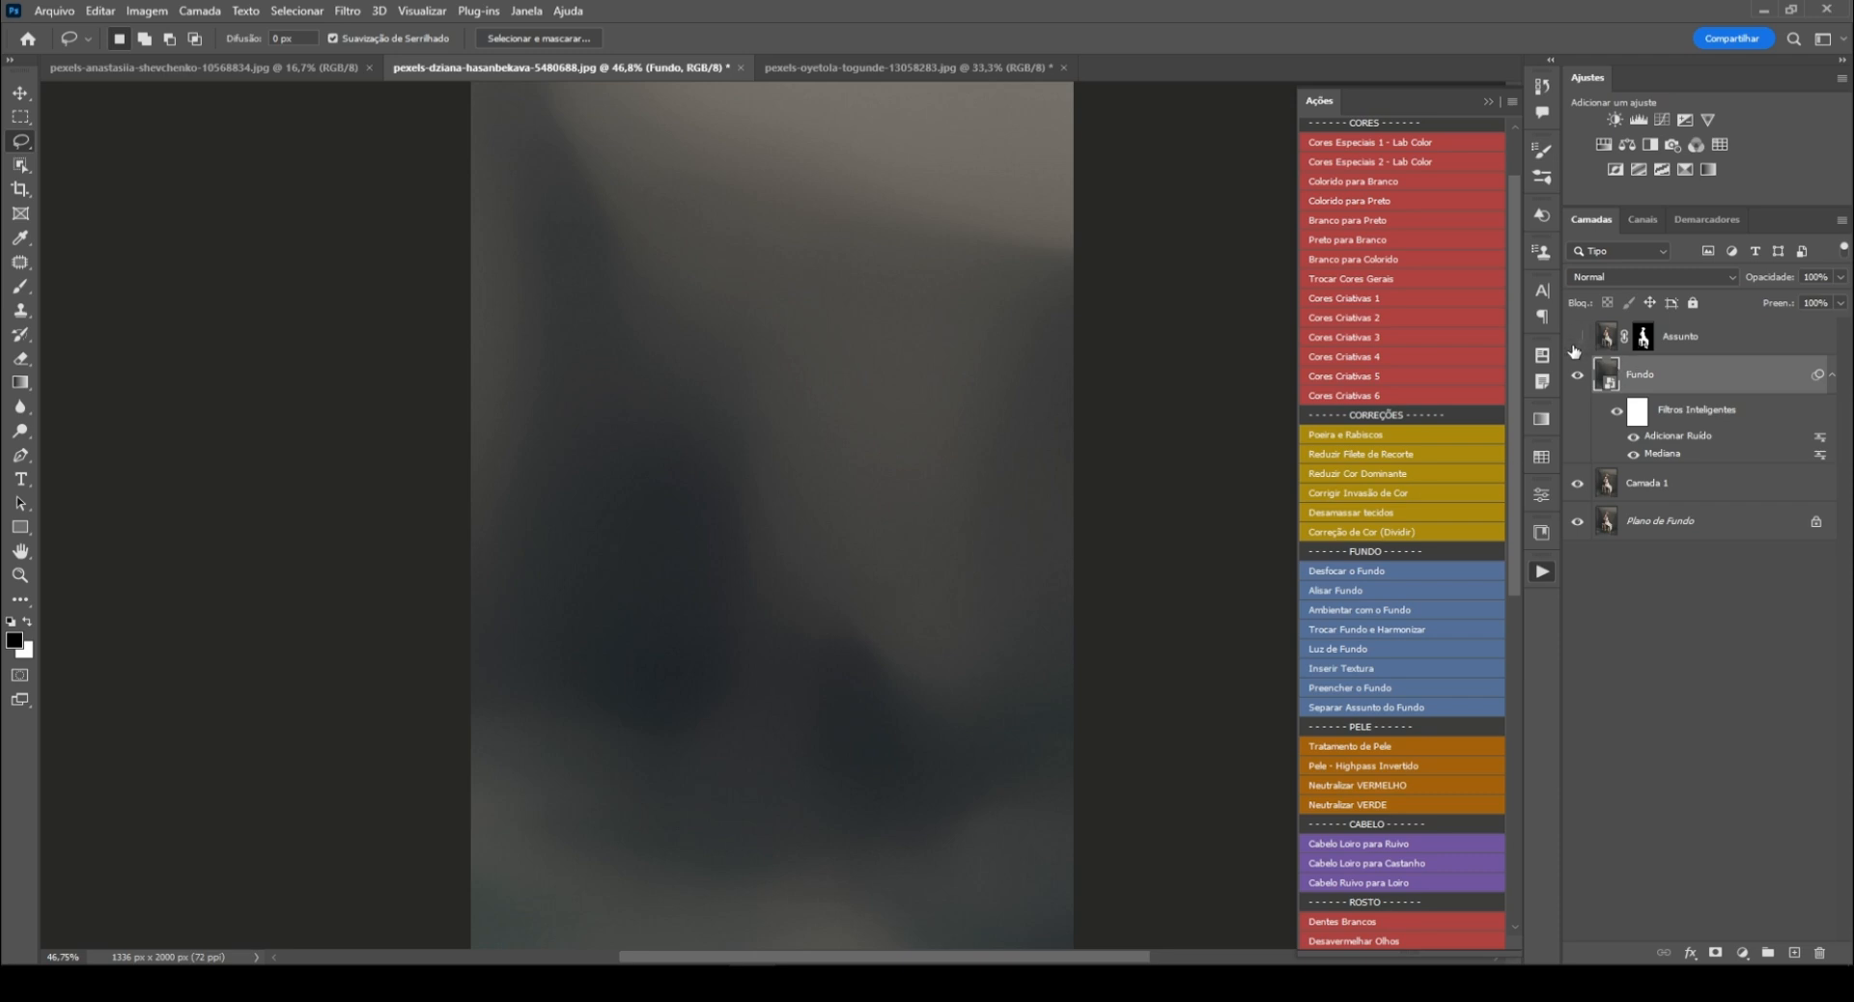
Step: Show the Assunto layer again and compare the retouched portrait with the original Plano de Fundo
{"action": "left_click", "coordinate": [1576, 338]}
{"action": "left_click", "coordinate": [1695, 337]}
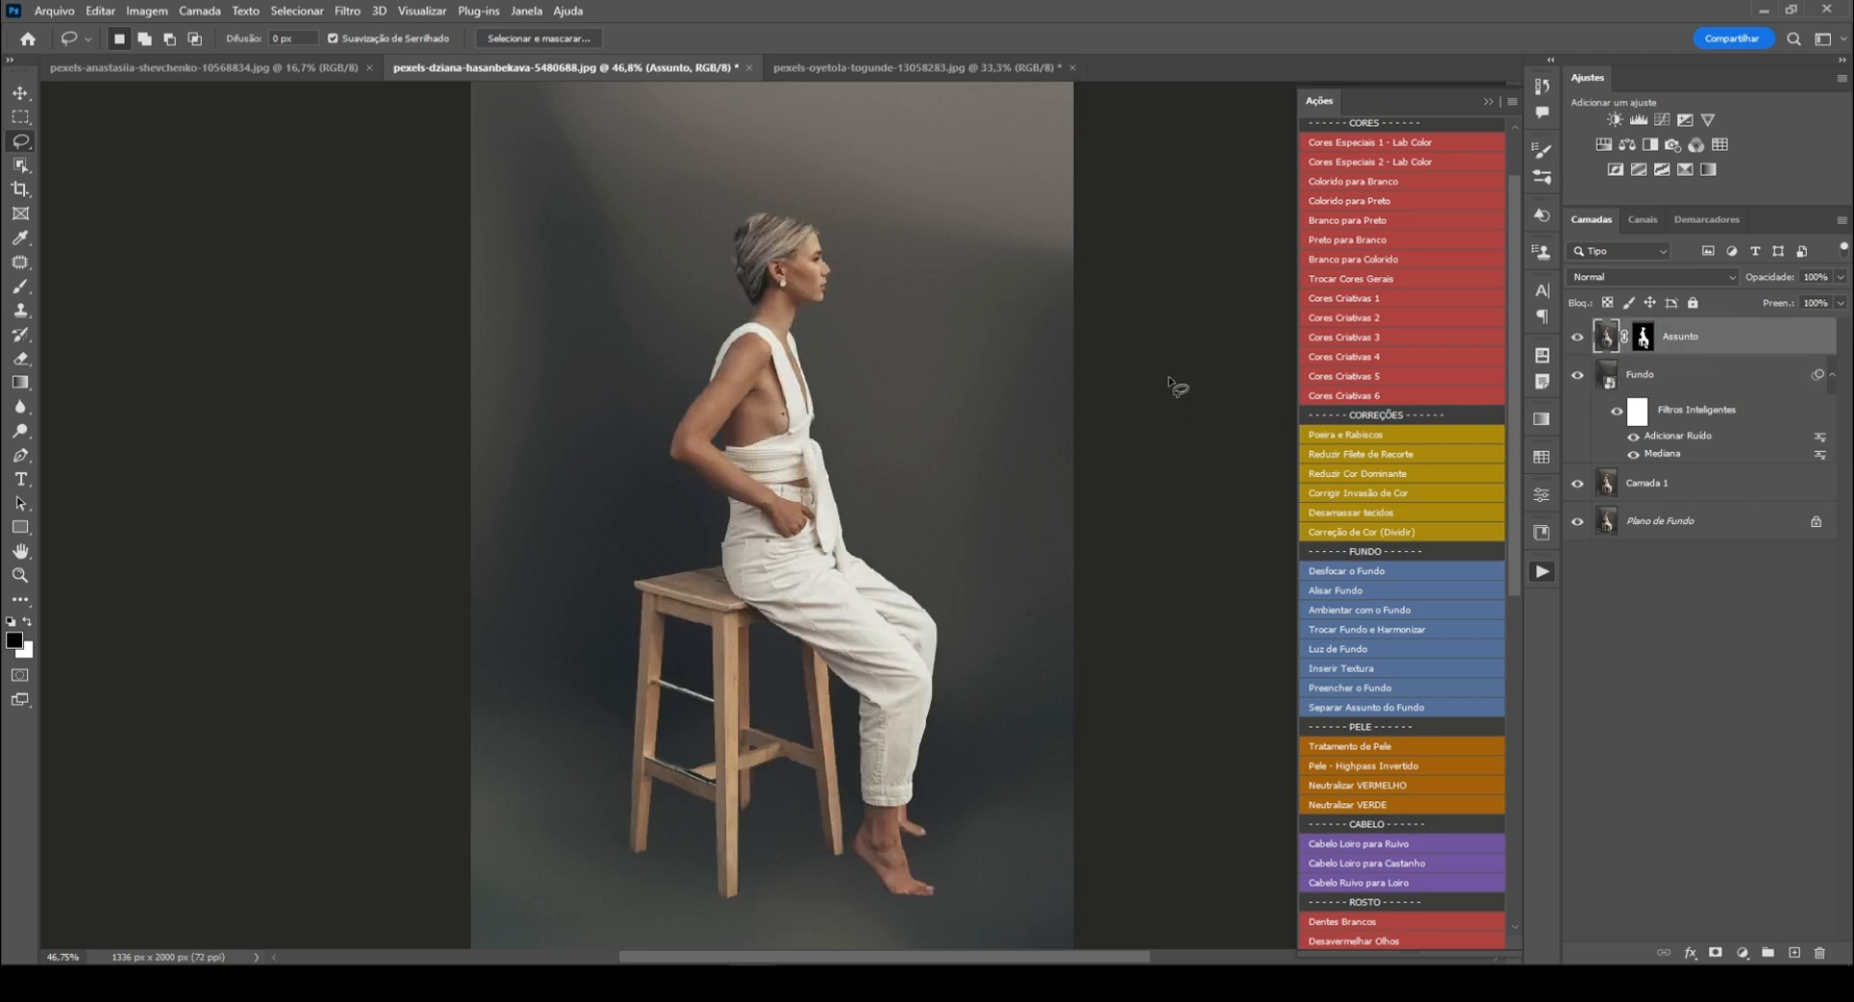
{"action": "left_click", "coordinate": [1578, 525], "text": "alt"}
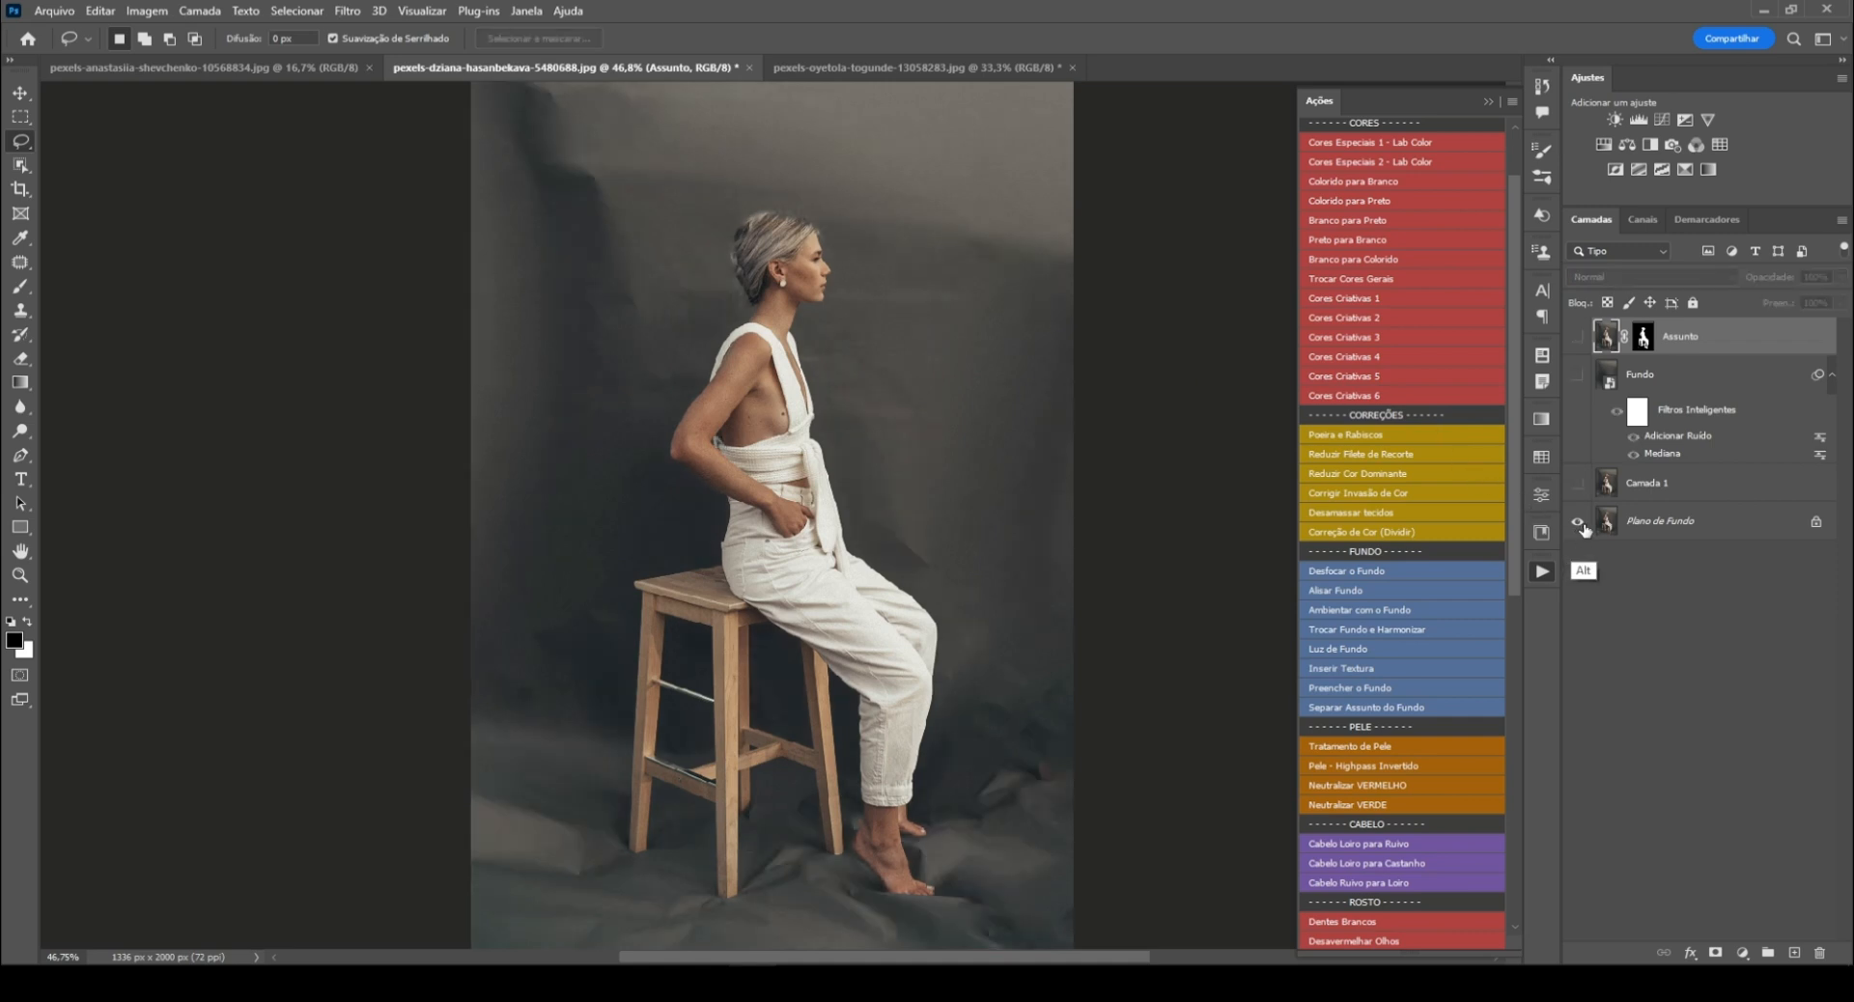
{"action": "left_click", "coordinate": [1577, 524], "text": "alt"}
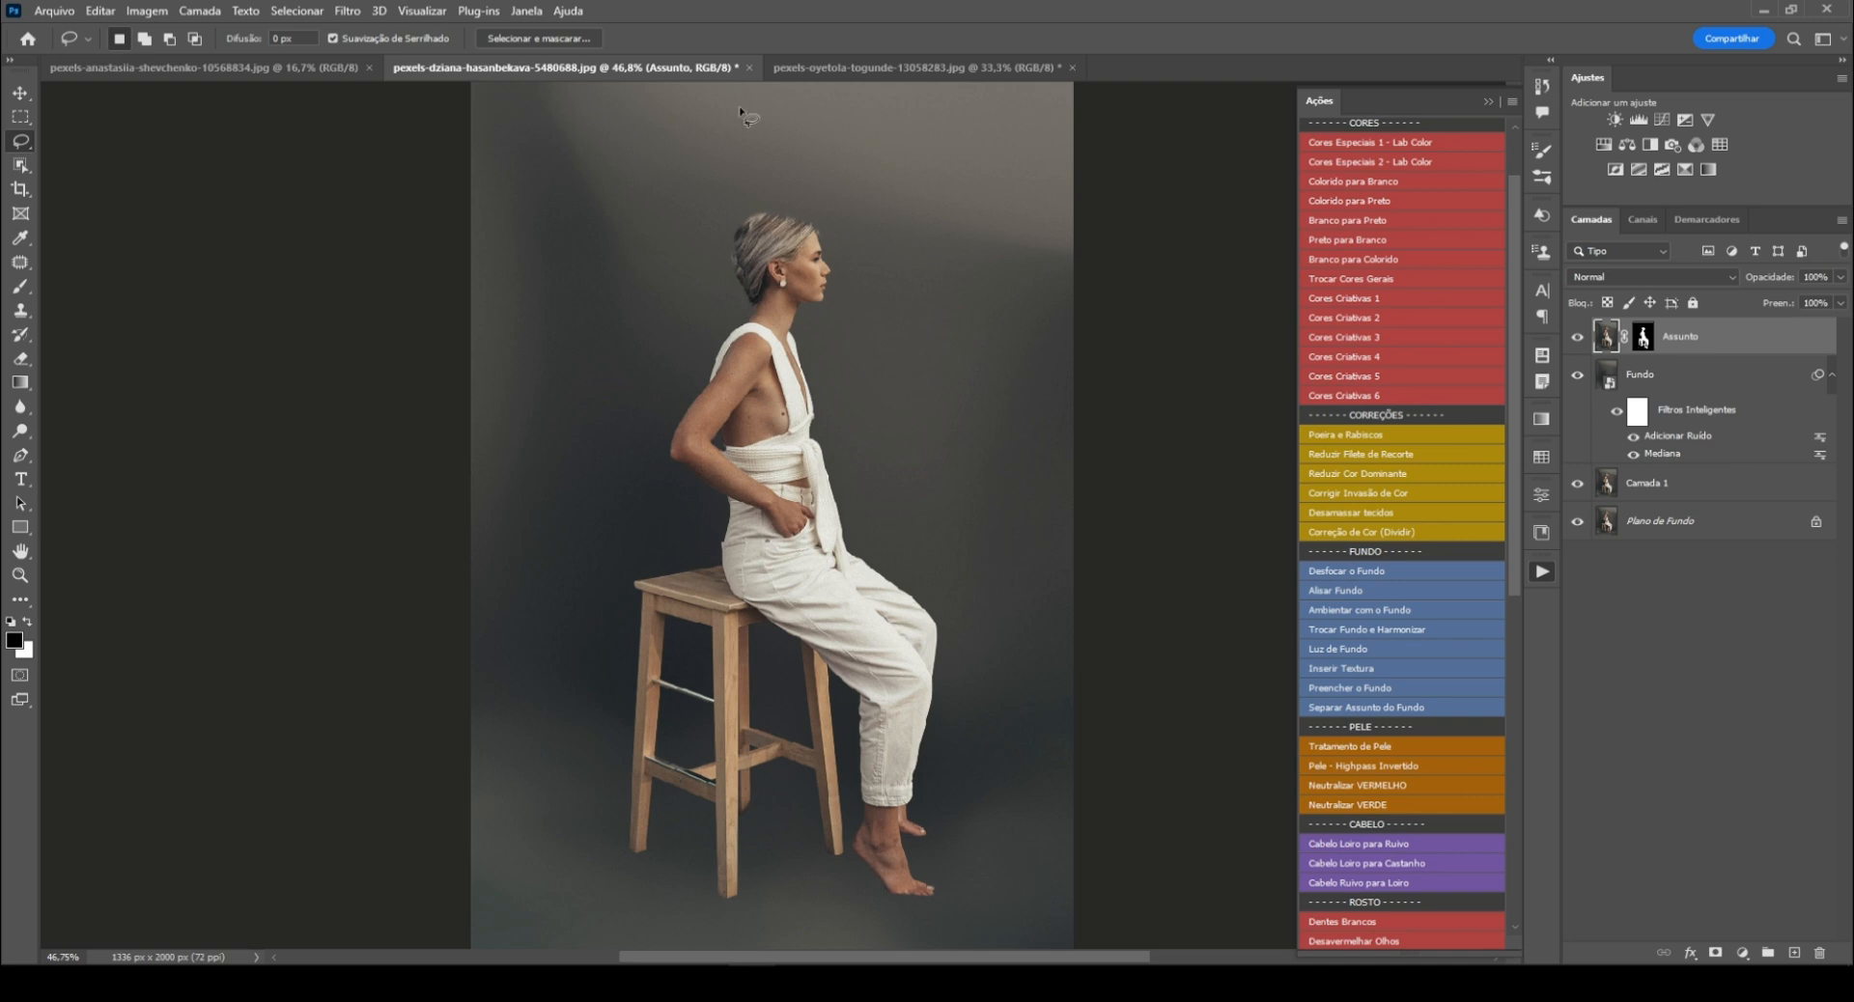
Step: Set the Adicionar Ruído smart filter on the Fundo layer to an intensity of 3%
{"action": "key", "text": "ctrl"}
{"action": "left_click", "coordinate": [836, 432], "text": "ctrl"}
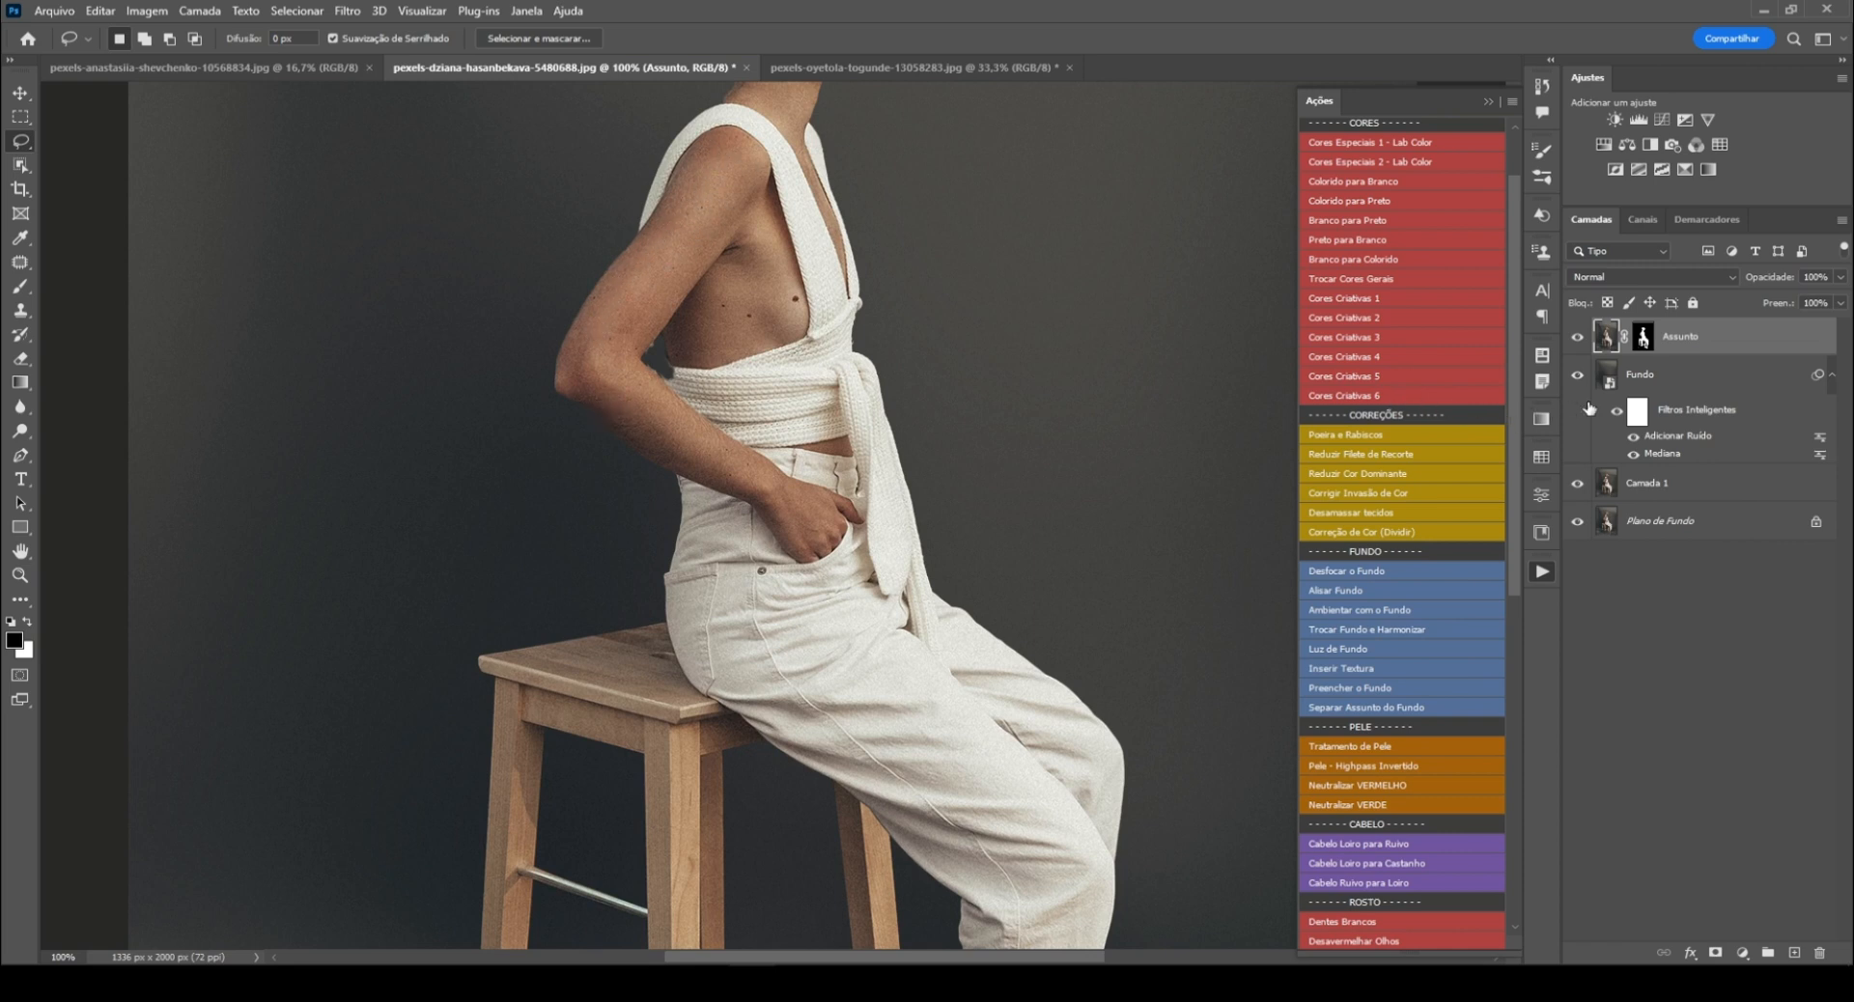
{"action": "left_click", "coordinate": [1660, 376]}
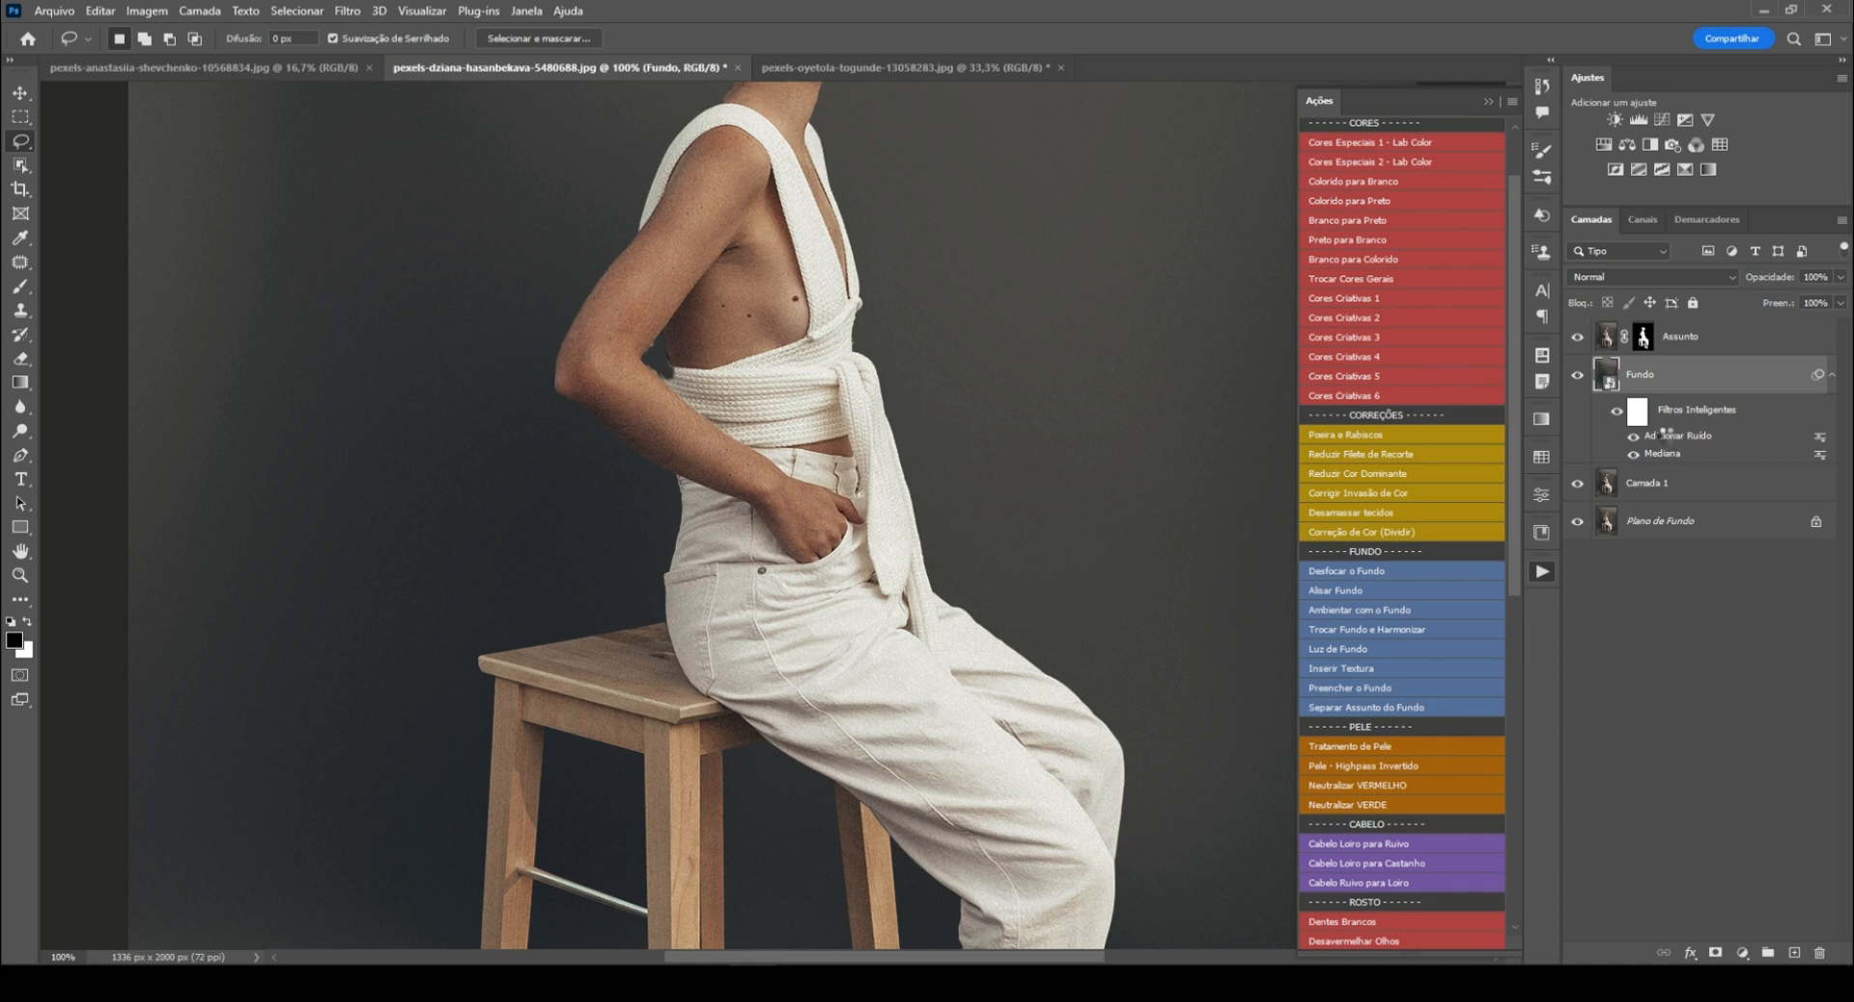
{"action": "double_click", "coordinate": [1668, 440]}
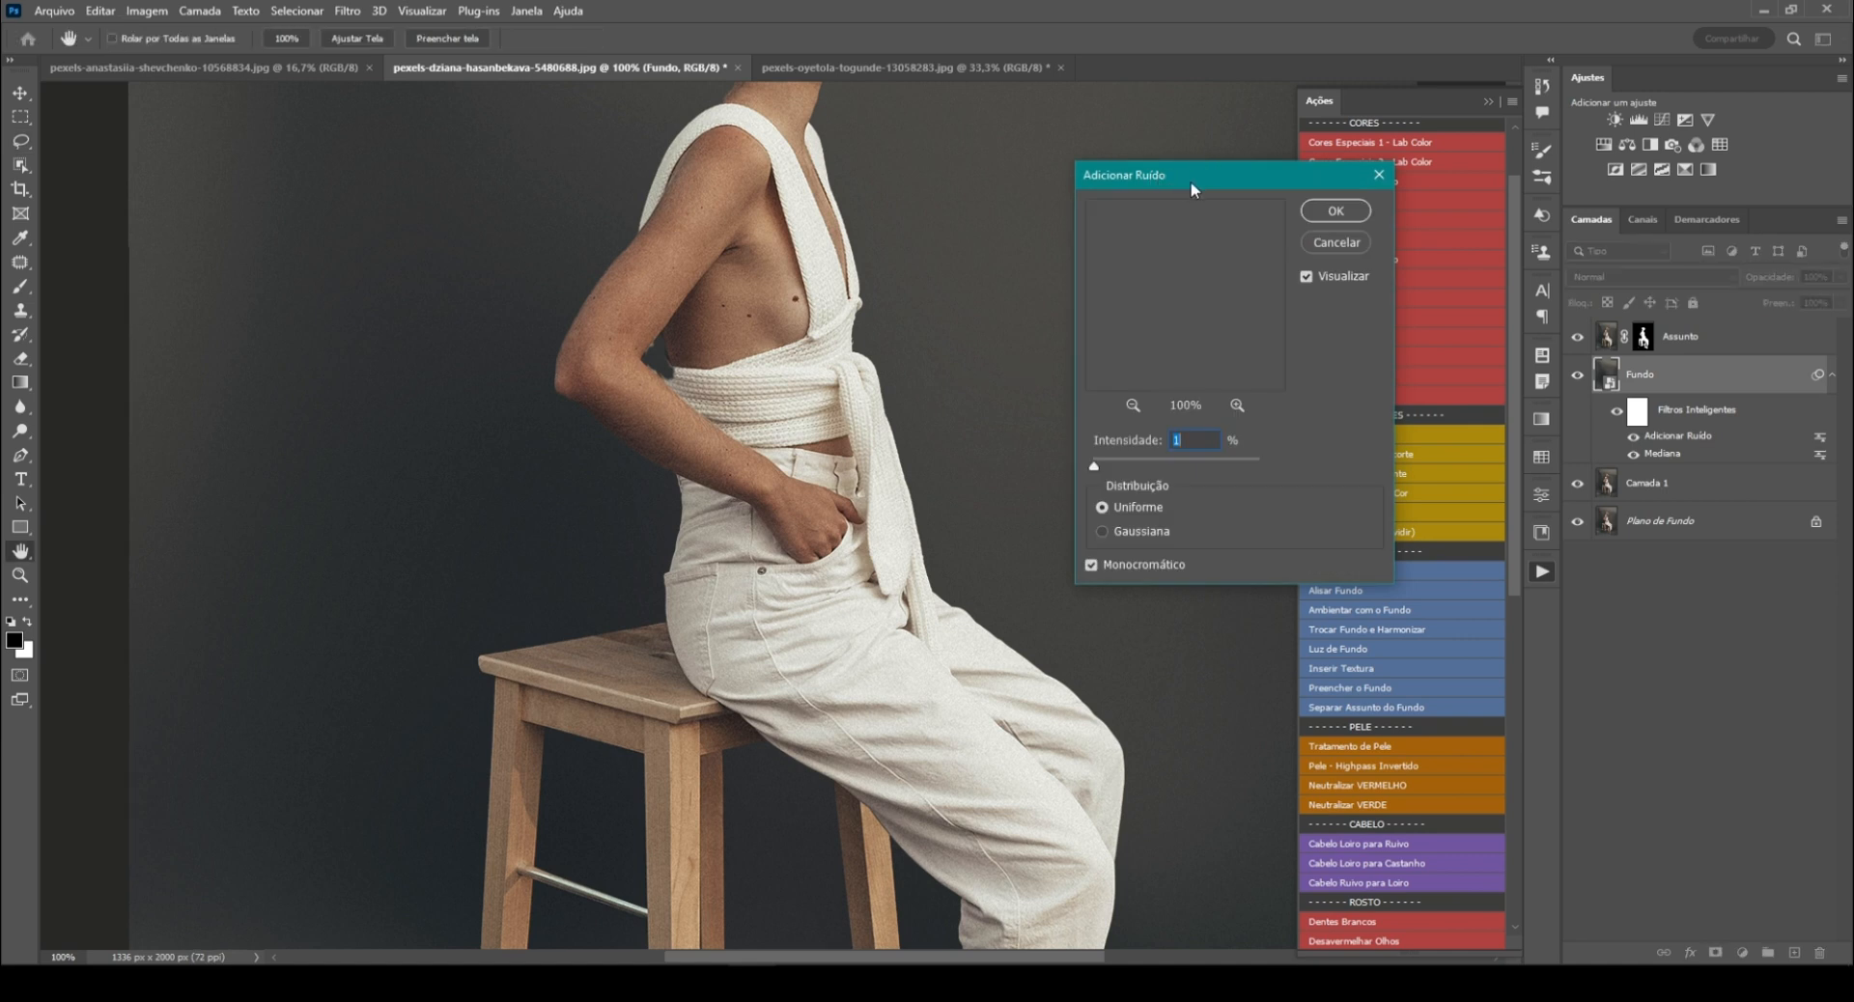
{"action": "left_click_drag", "start_coordinate": [1222, 178], "coordinate": [1187, 186]}
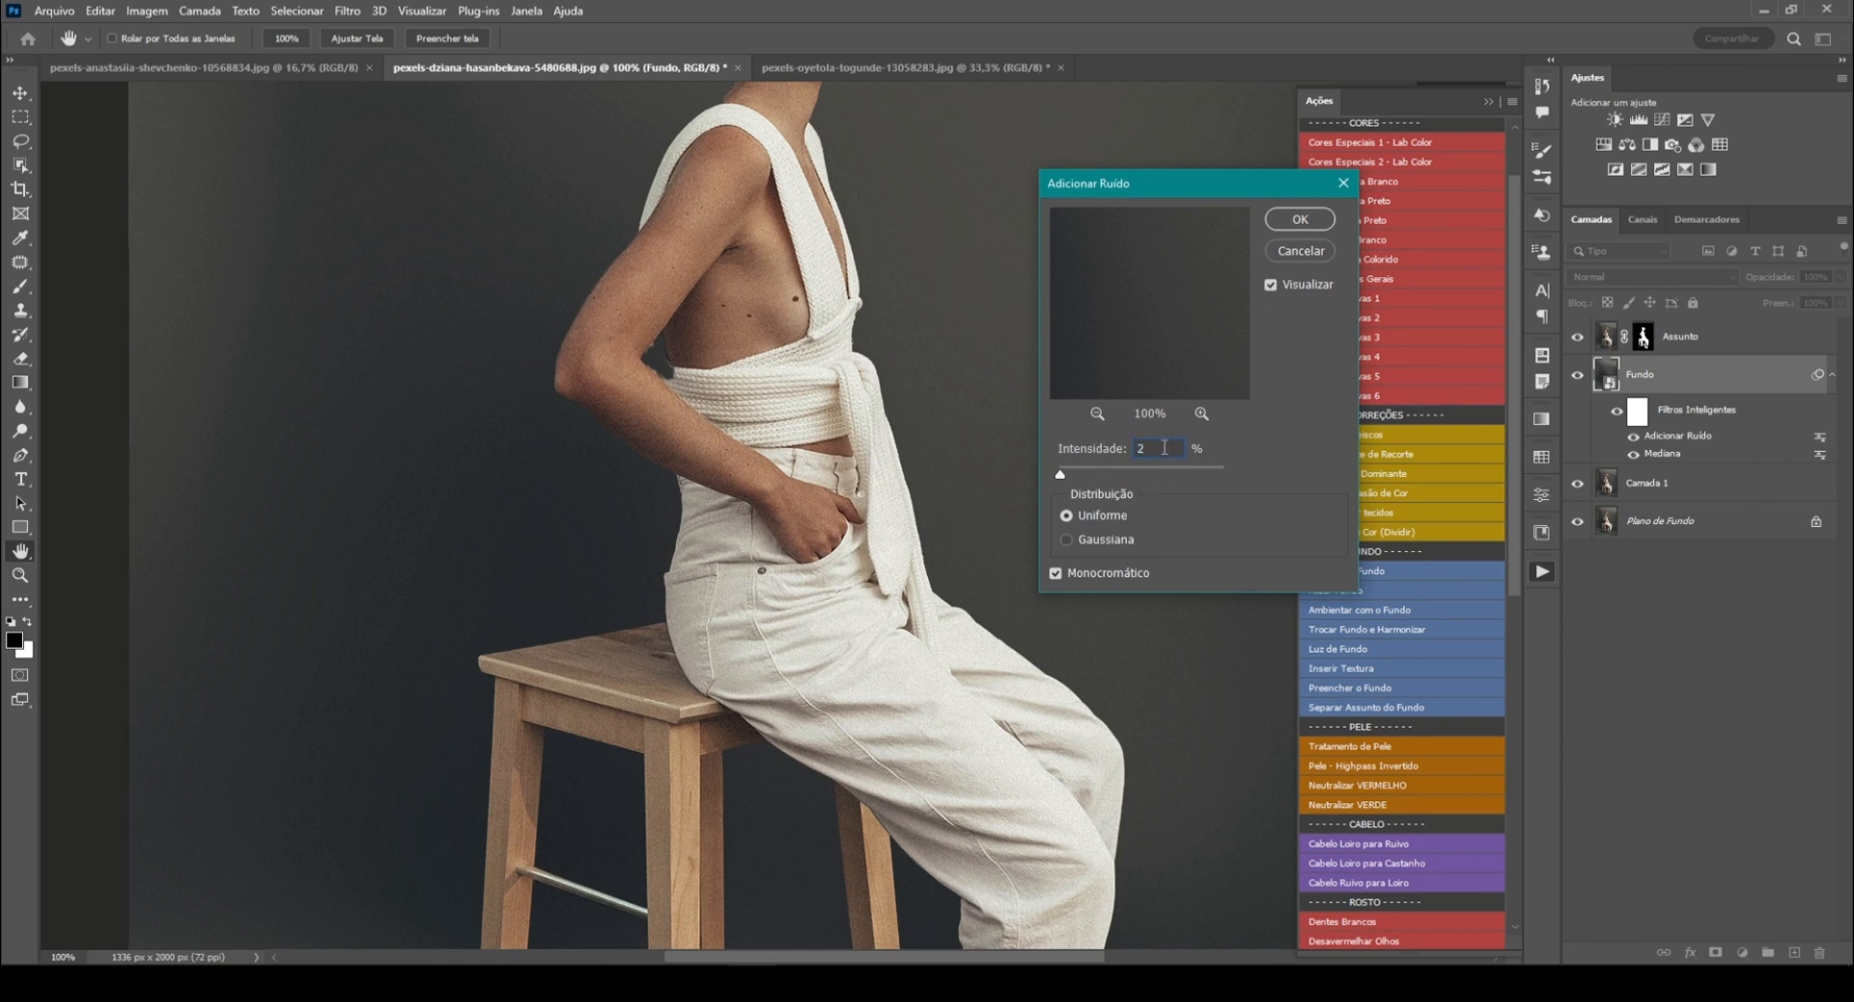
{"action": "type", "text": "3"}
{"action": "left_click", "coordinate": [1296, 221]}
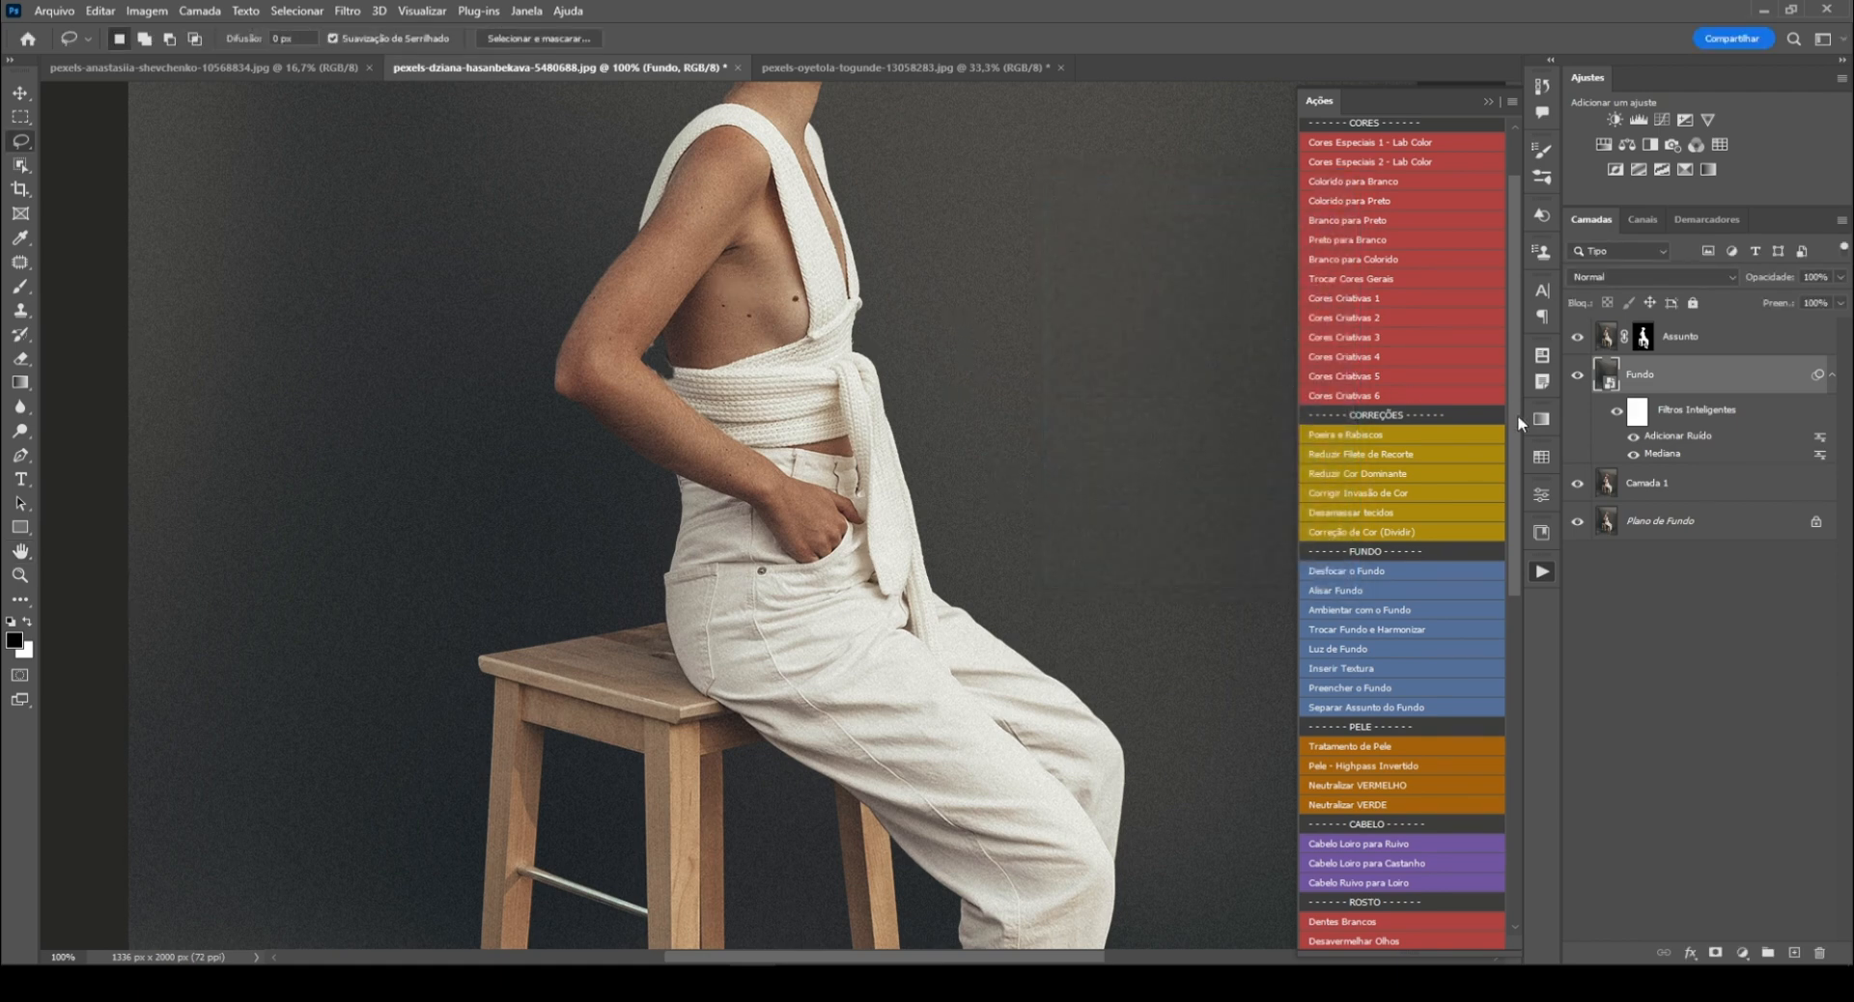
Step: Compare the backdrop with and without the noise filter, and the whole portrait before and after the retouch
{"action": "left_click", "coordinate": [1634, 435]}
{"action": "left_click", "coordinate": [1632, 436]}
{"action": "key", "text": "ctrl+0"}
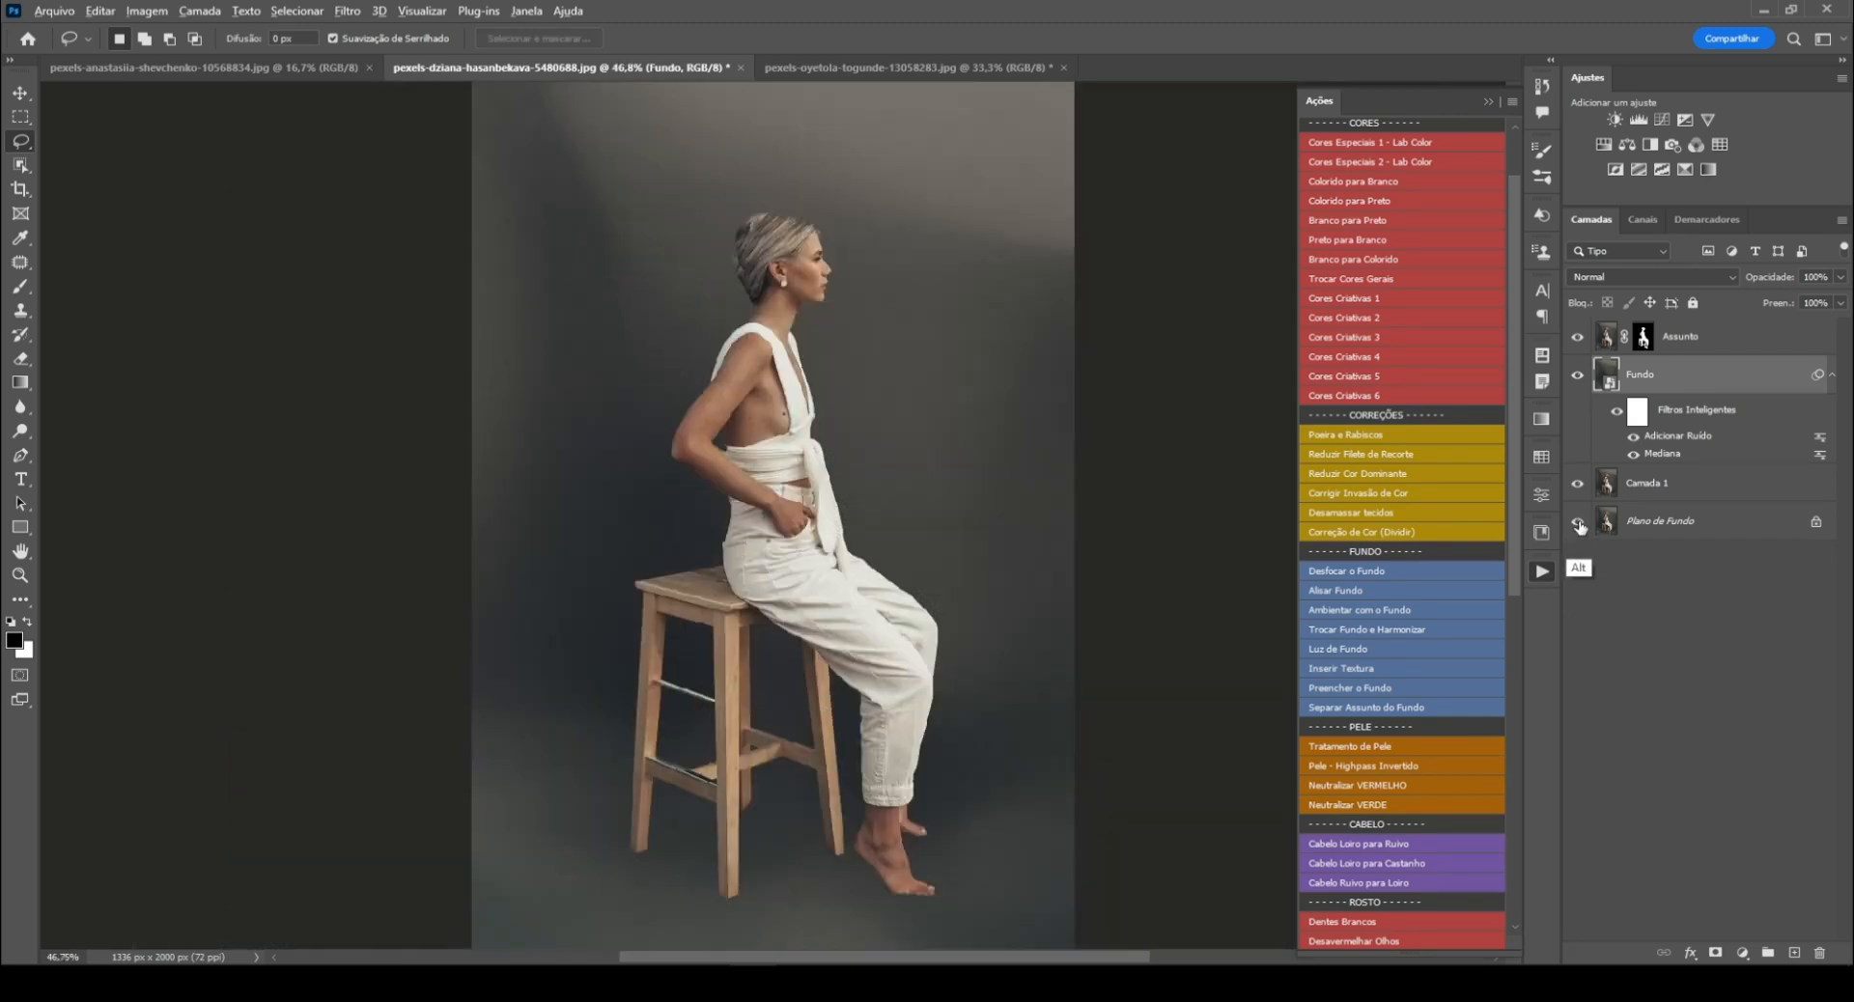
{"action": "left_click", "coordinate": [1578, 522], "text": "alt"}
{"action": "left_click", "coordinate": [1578, 522], "text": "alt"}
Step: Add a layer mask to Fundo and brush black at 15% flow where the stool legs and feet touch the floor, checking the mask
{"action": "key", "text": "b"}
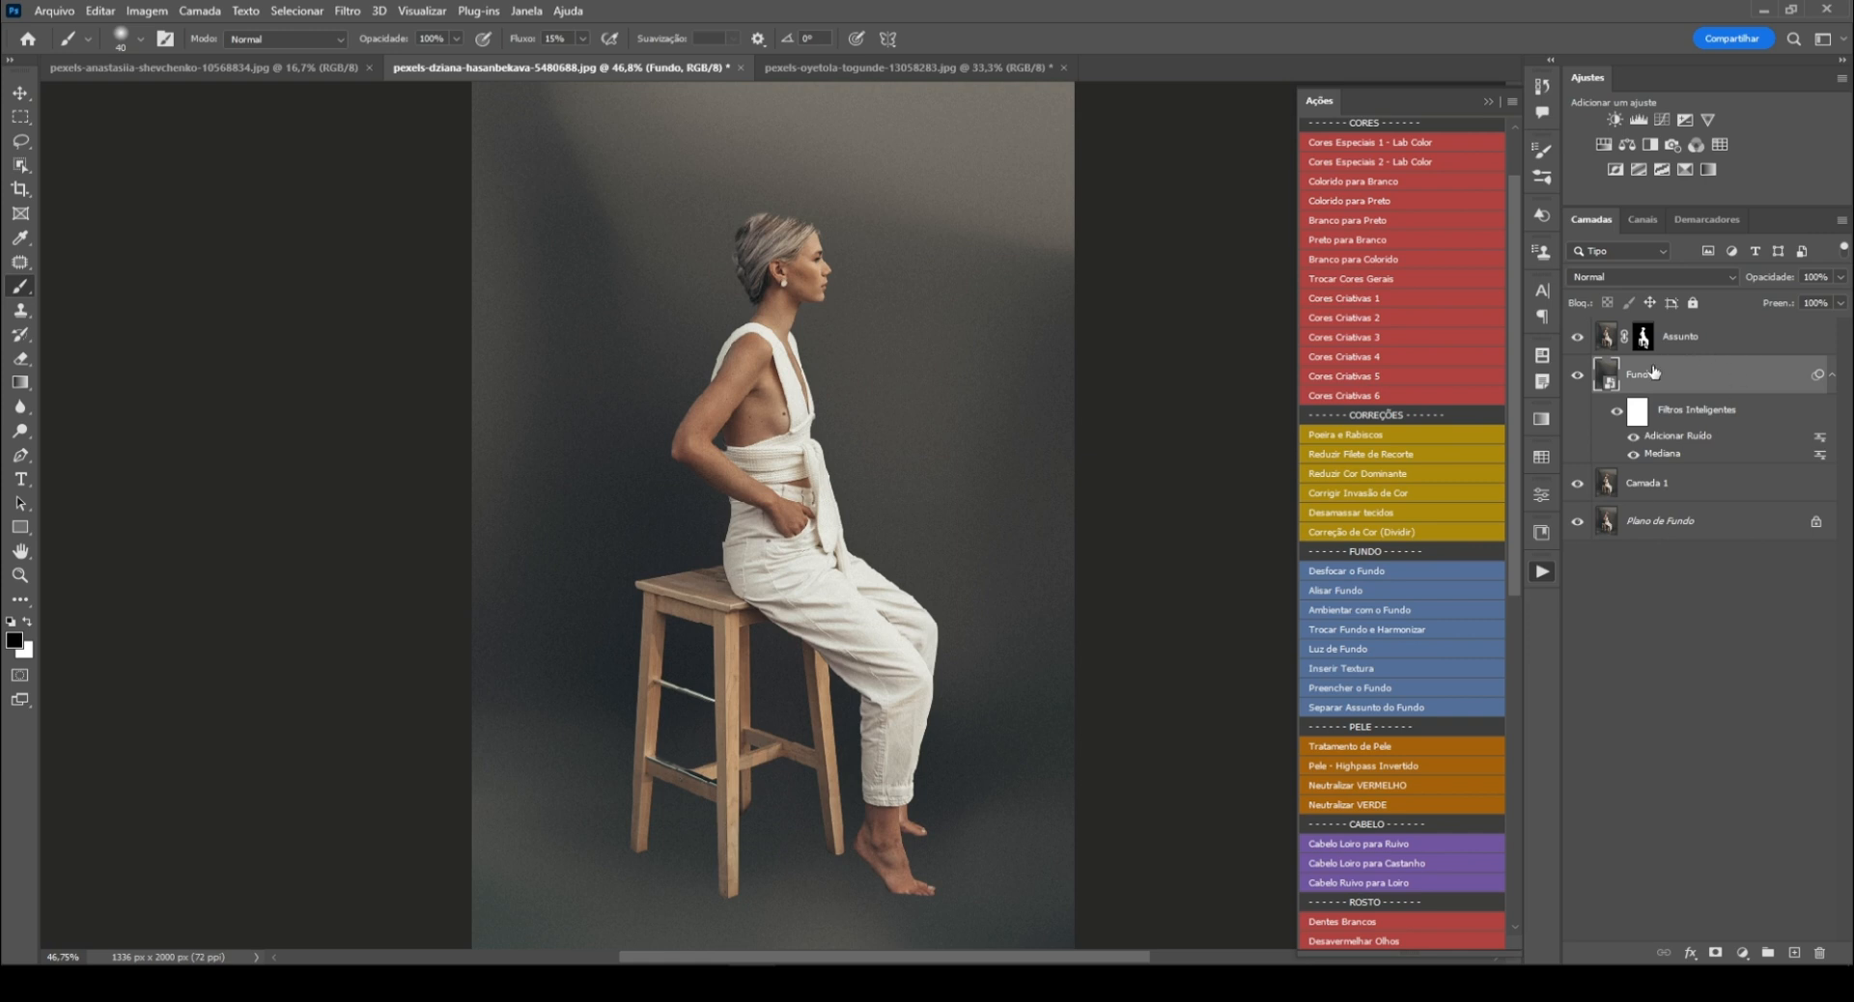
{"action": "left_click", "coordinate": [1715, 953]}
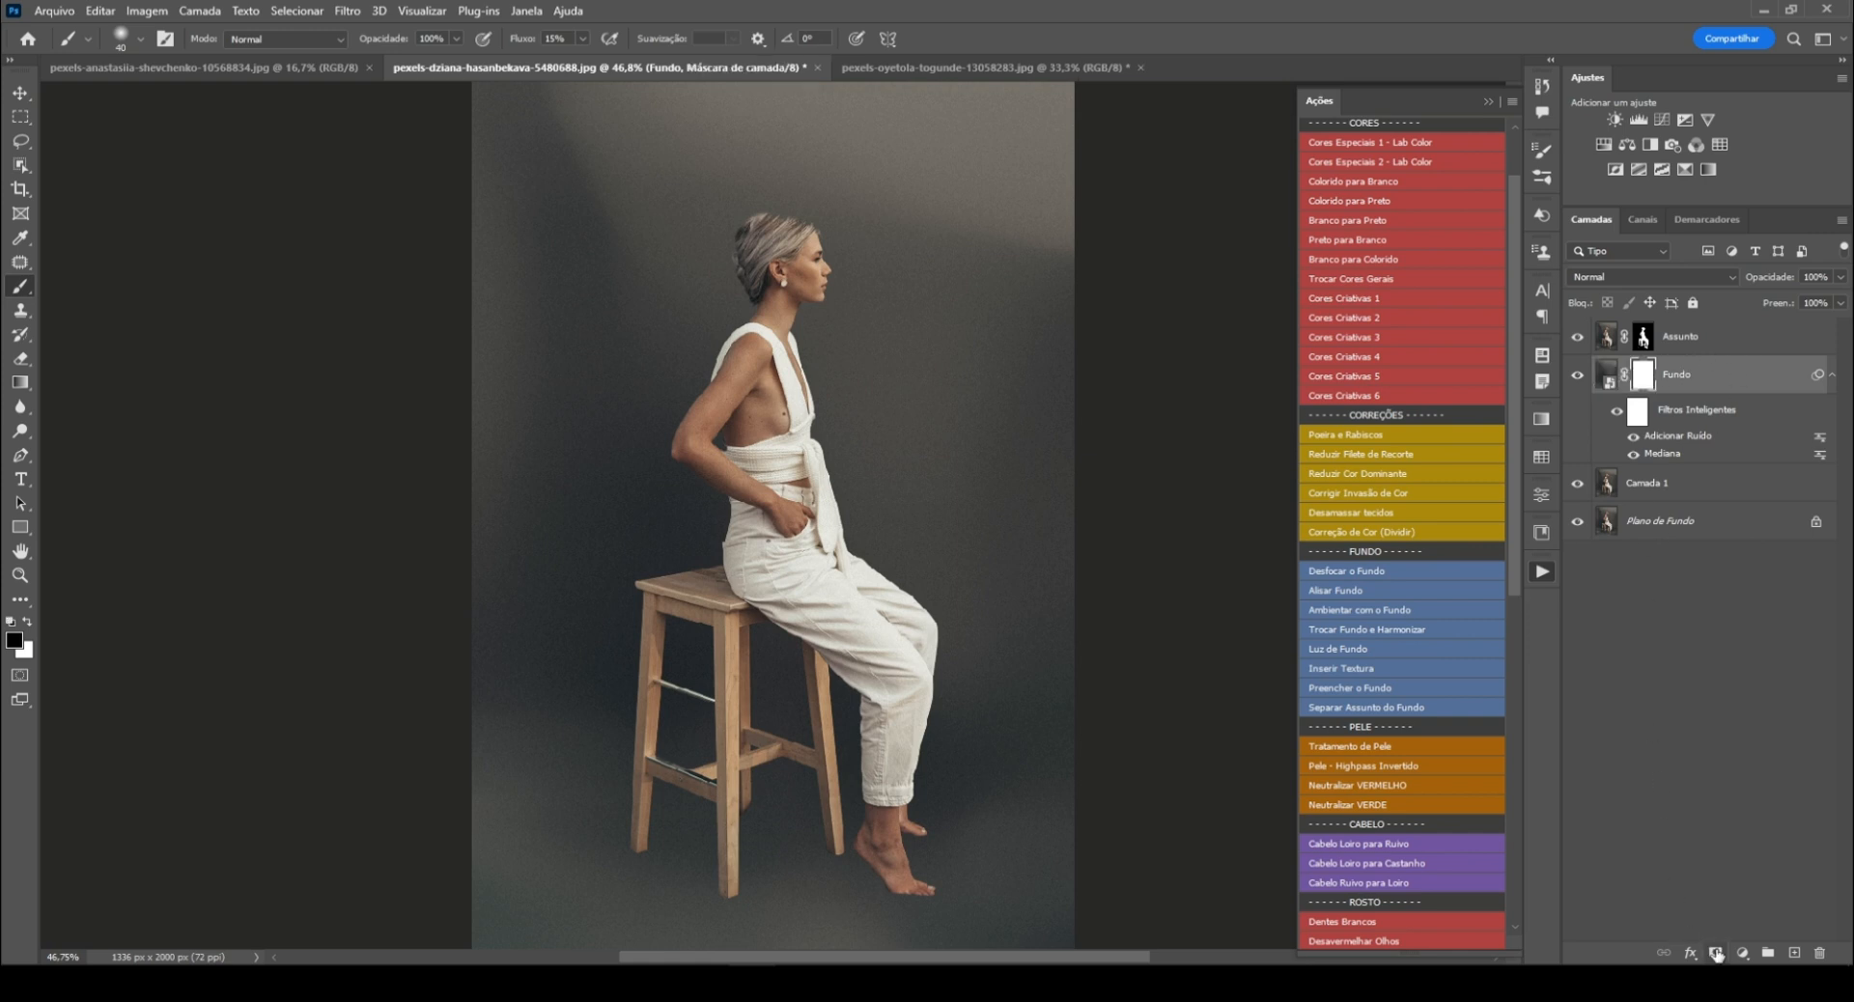
{"action": "key", "text": "alt"}
{"action": "left_click", "coordinate": [1578, 488], "text": "alt"}
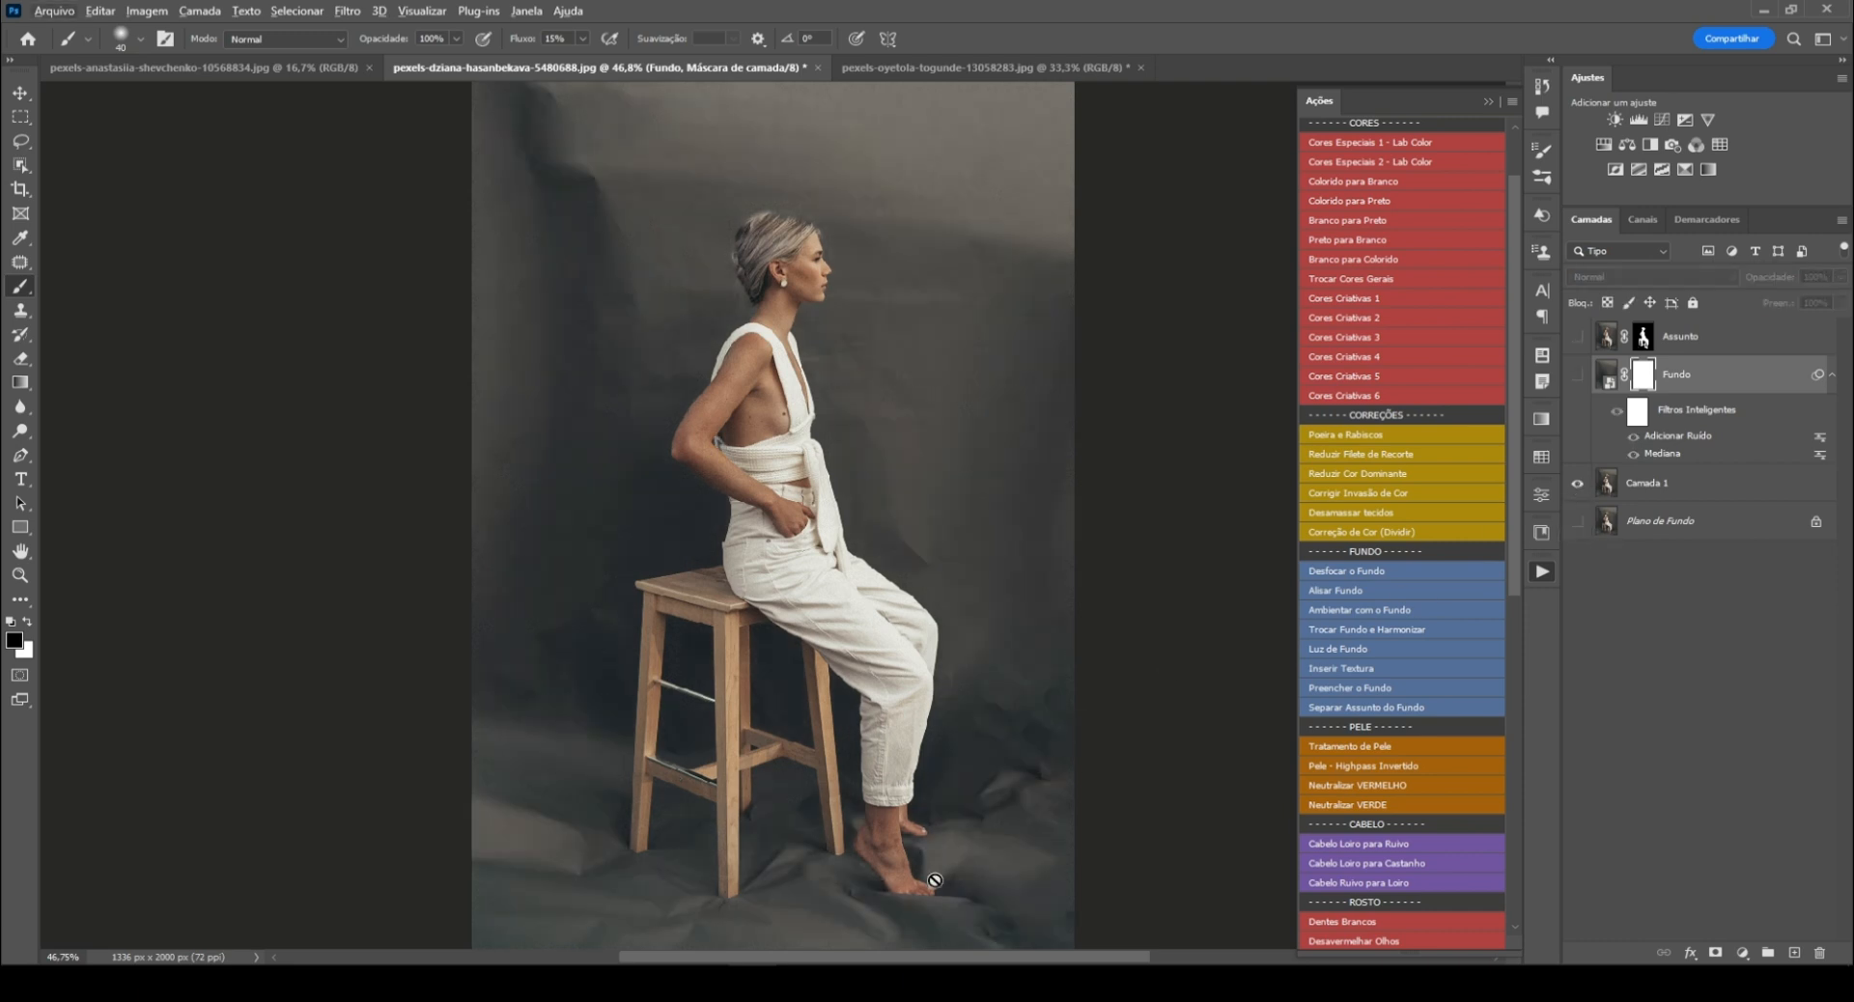
{"action": "left_click", "coordinate": [1577, 488], "text": "alt"}
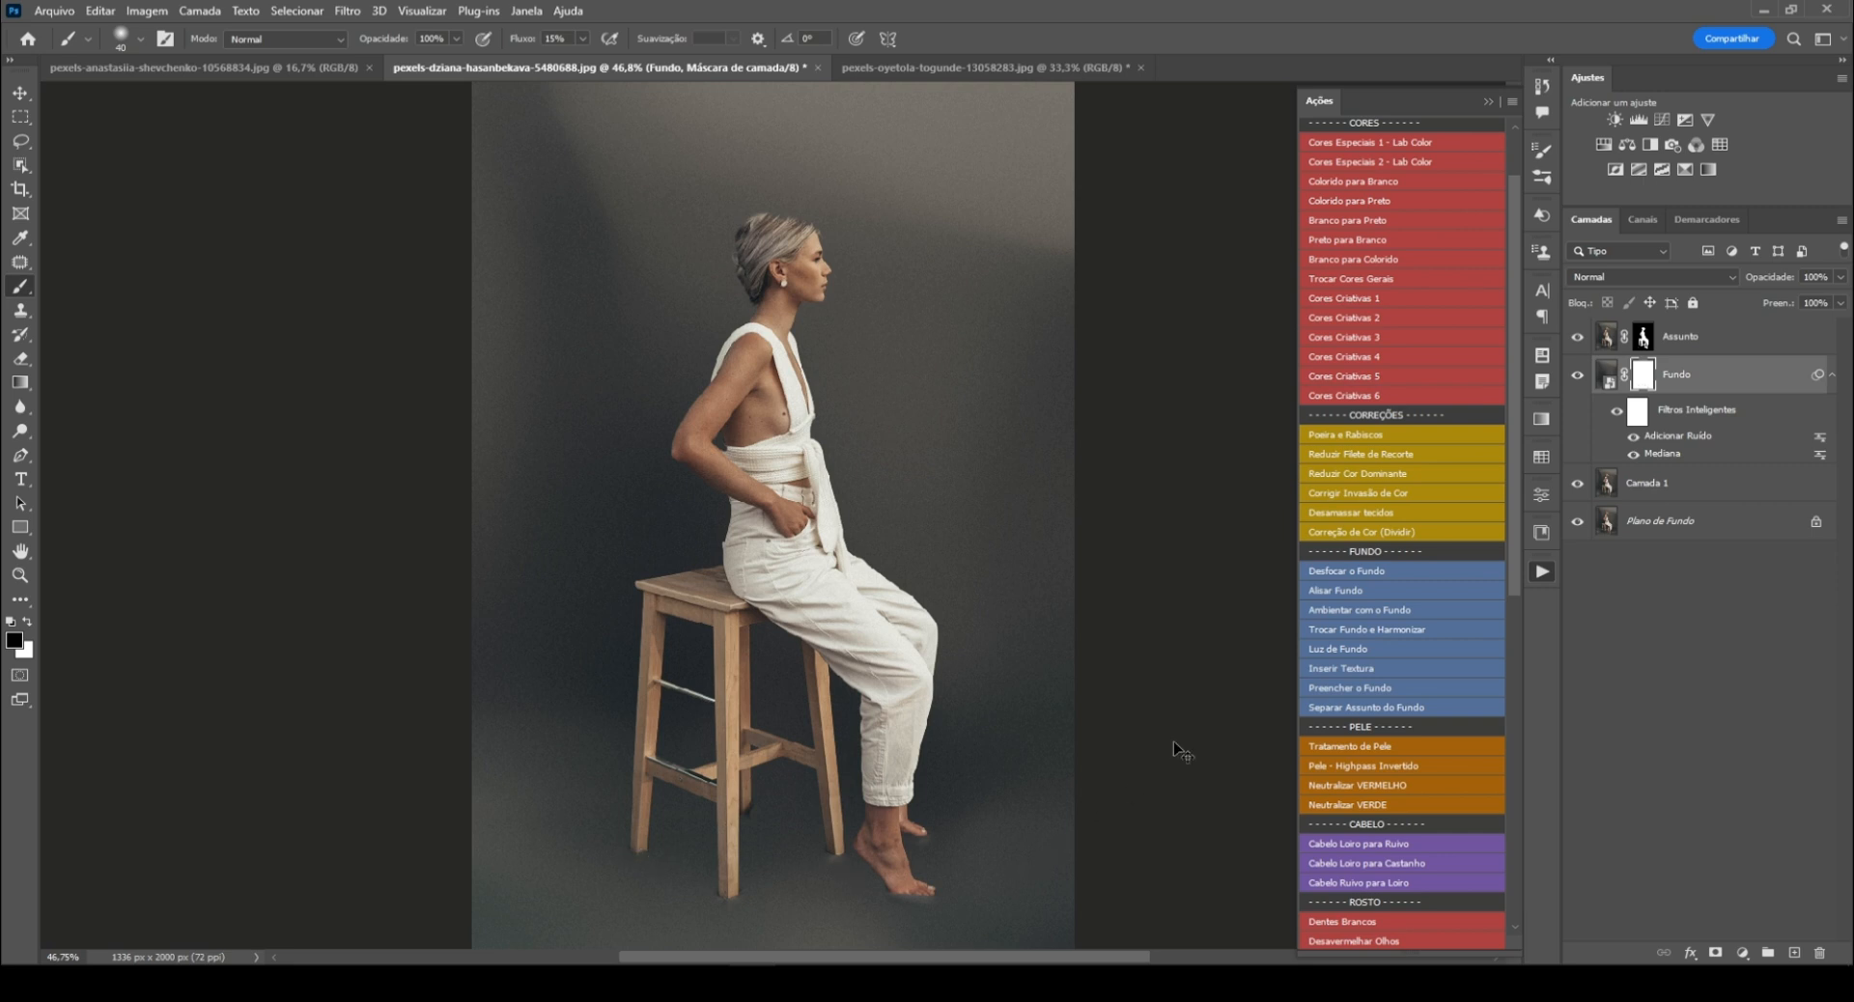
{"action": "key", "text": "ctrl+minus"}
{"action": "key", "text": "ctrl+plus"}
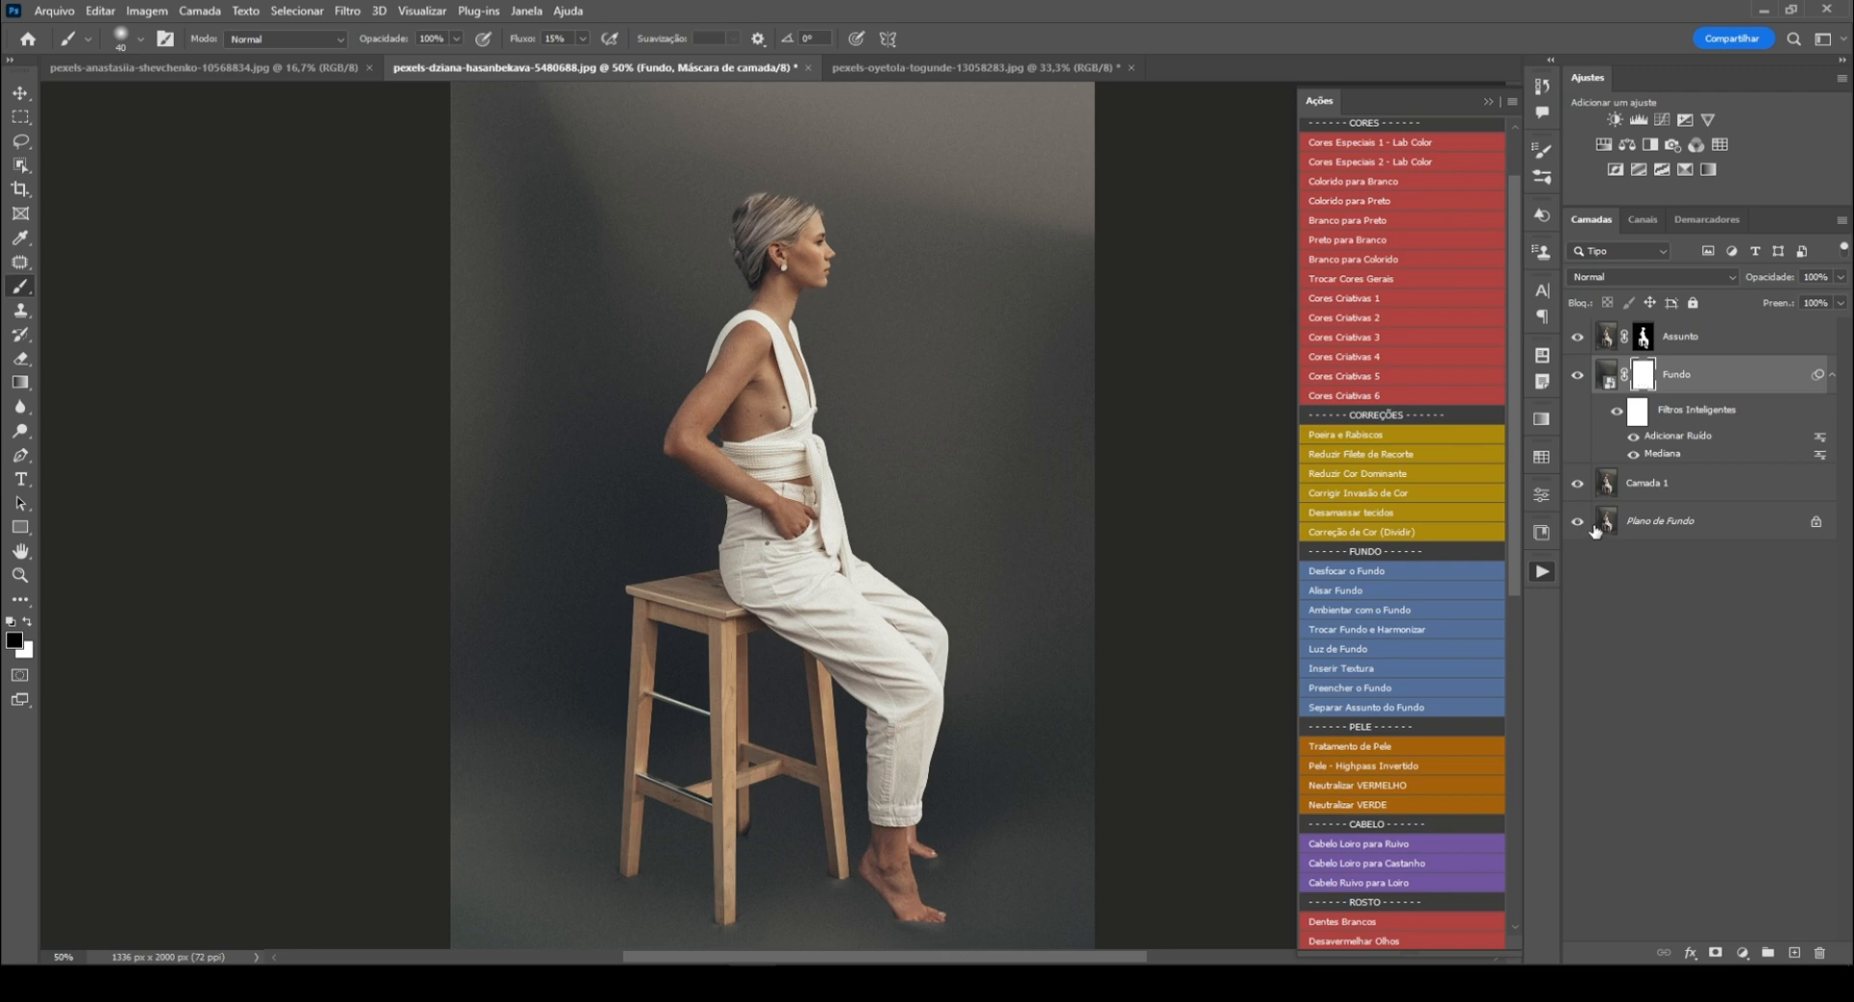
{"action": "left_click", "coordinate": [1644, 378], "text": "alt"}
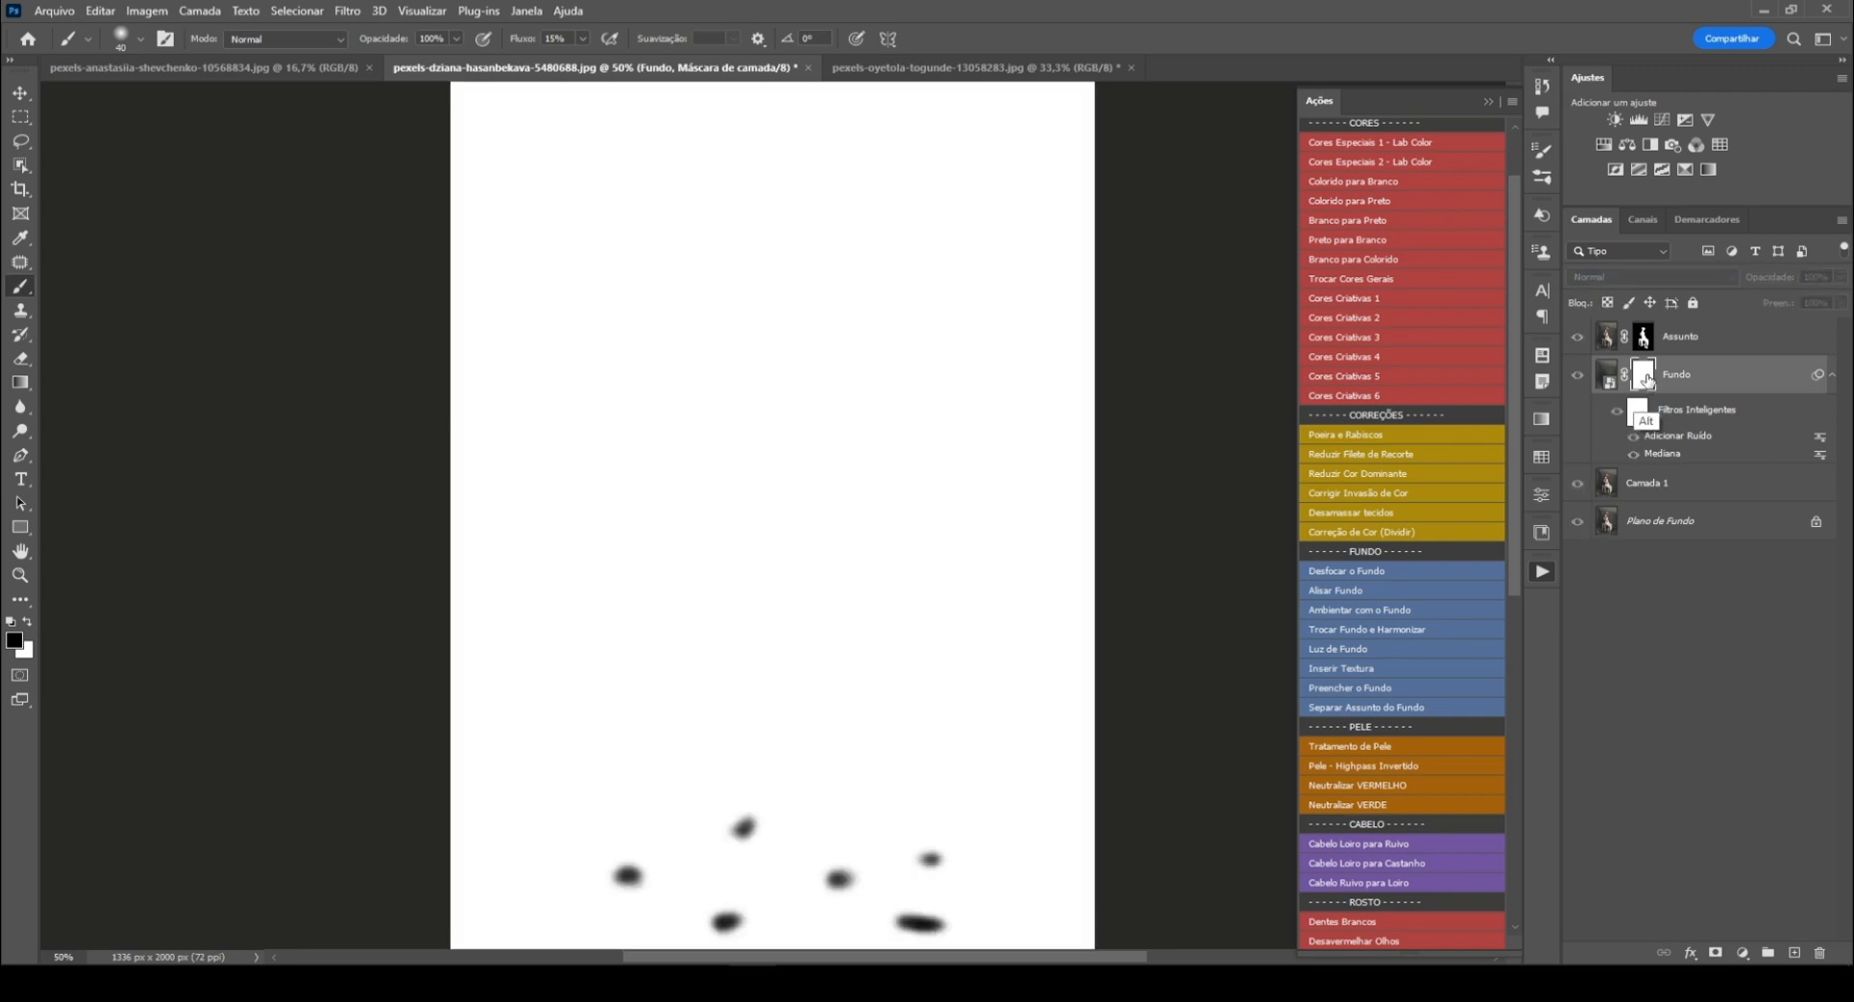
{"action": "left_click", "coordinate": [1644, 377], "text": "alt"}
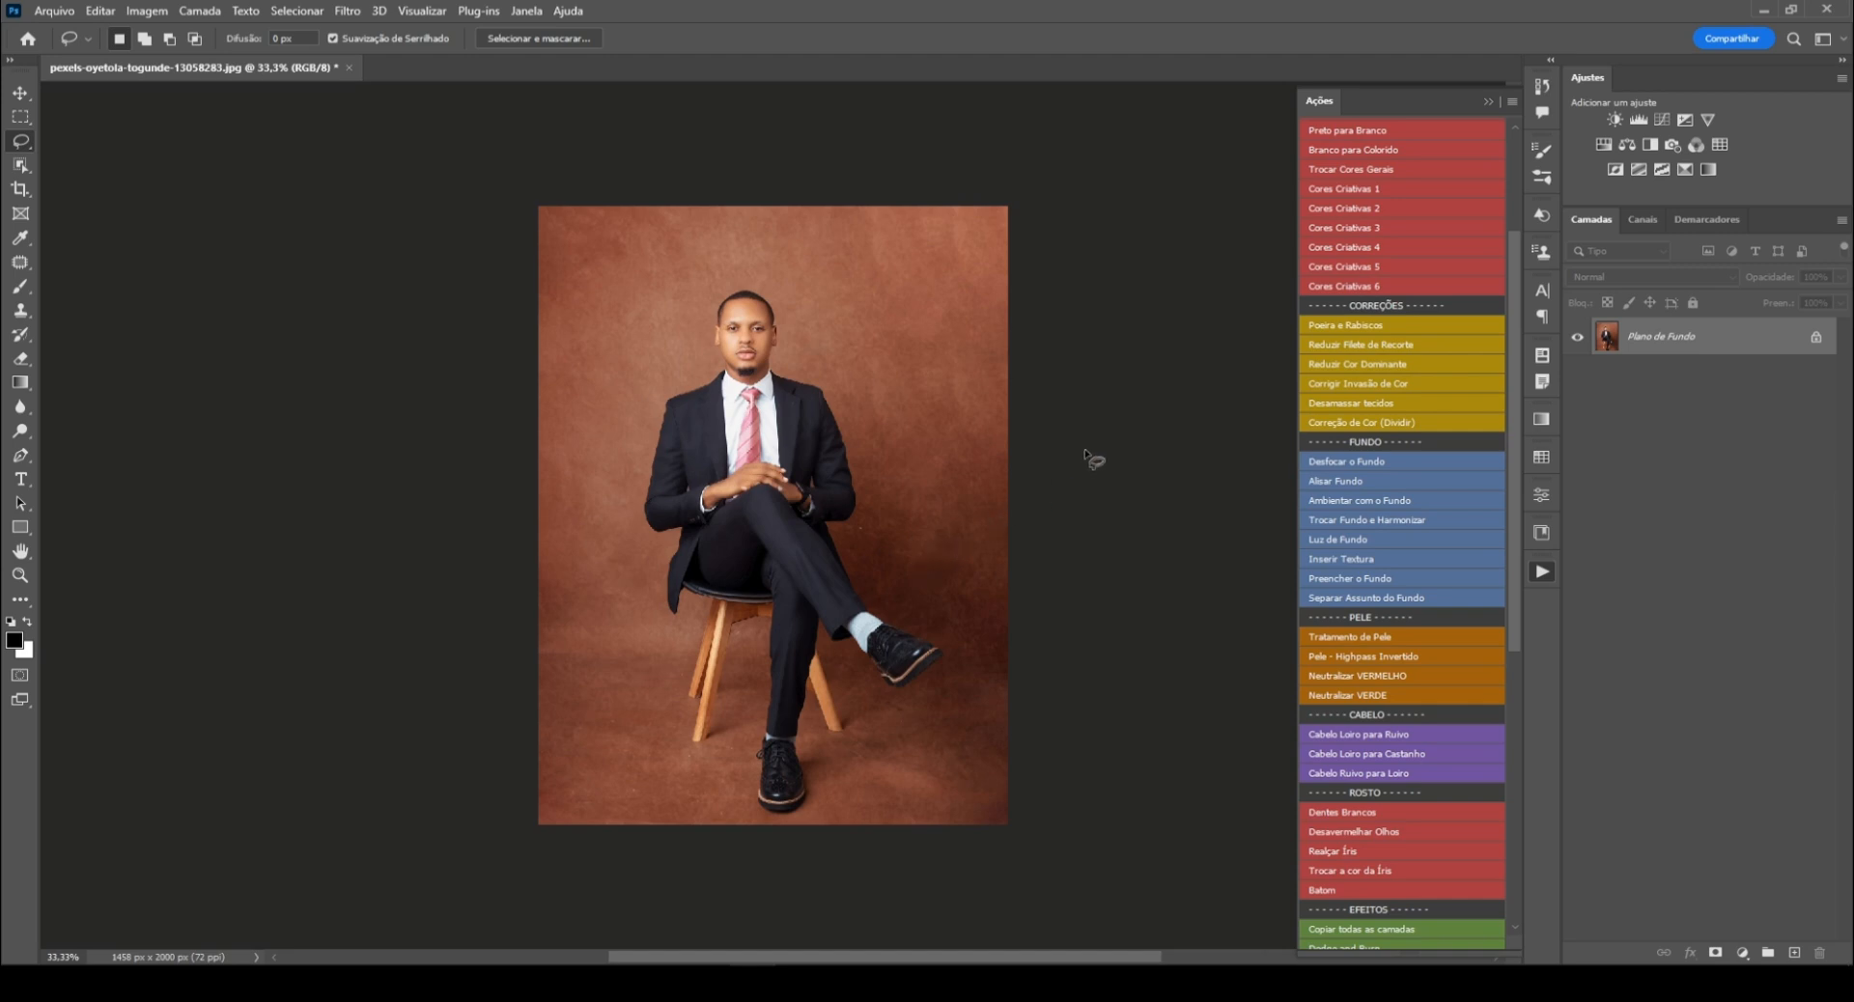
Step: Smooth the brown backdrop in the seated man's portrait with the Alisar Fundo action
{"action": "key", "text": "ctrl+plus"}
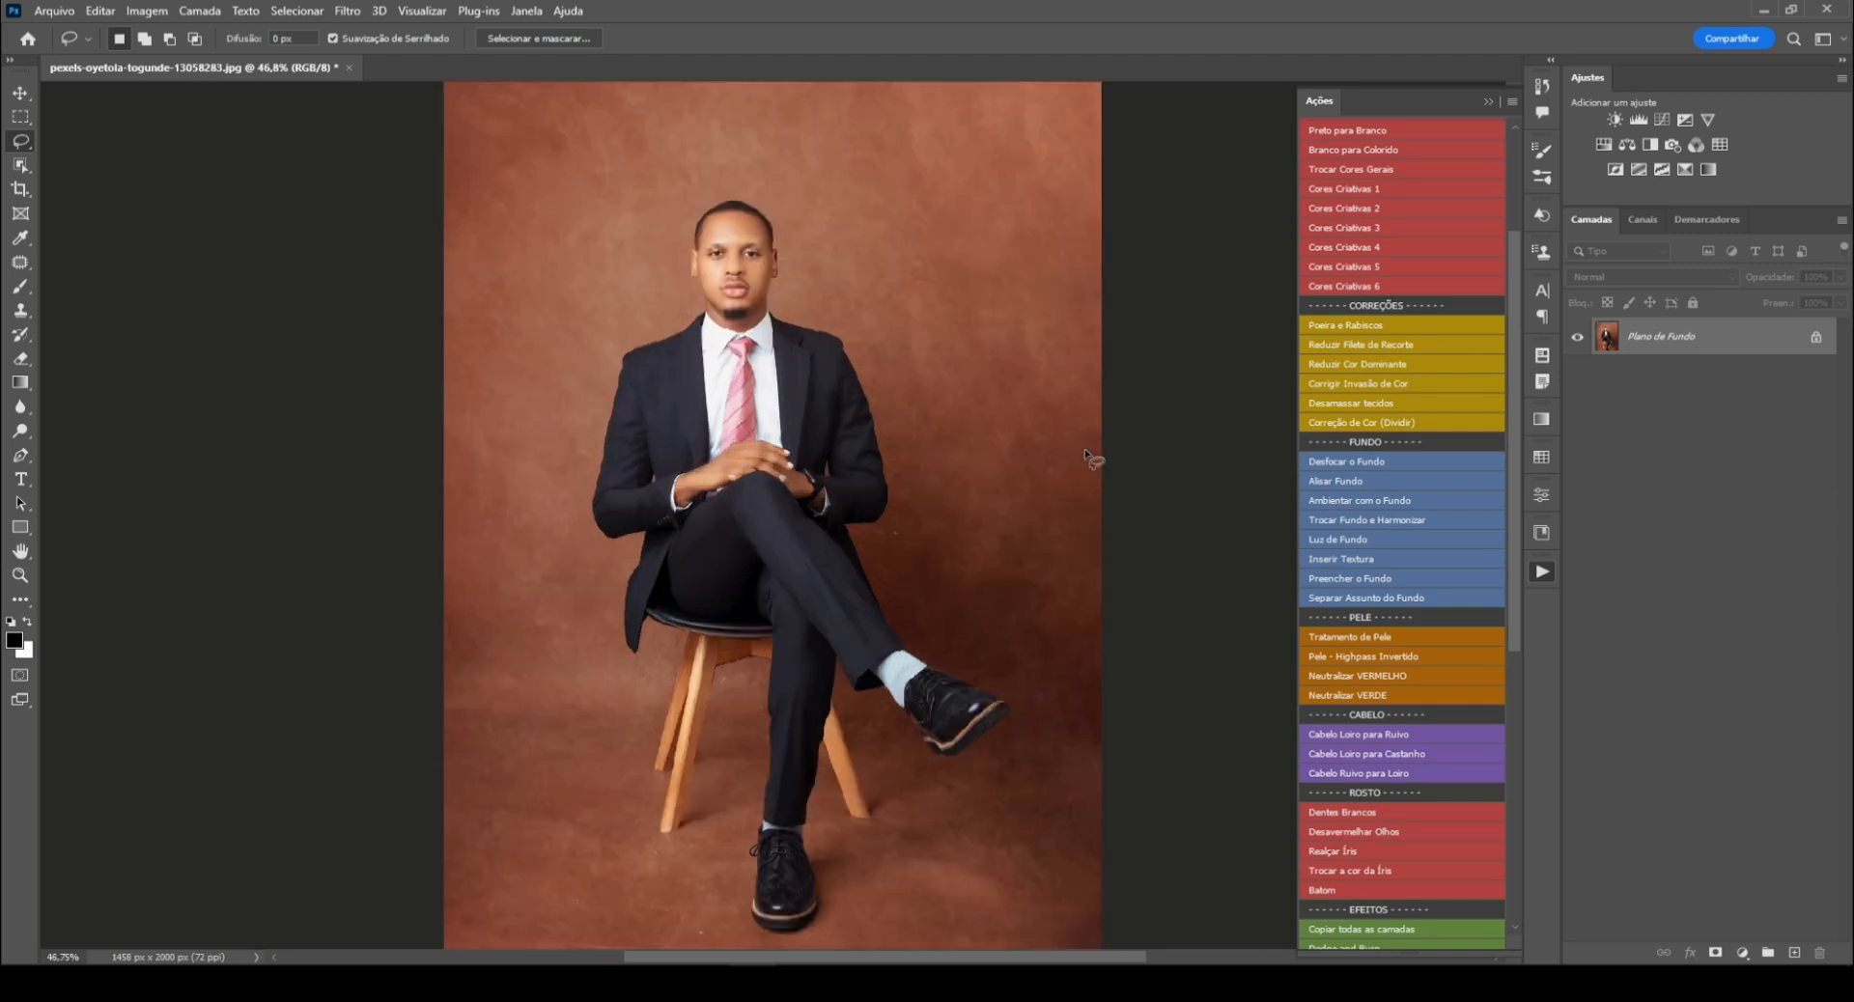
{"action": "left_click", "coordinate": [1342, 483]}
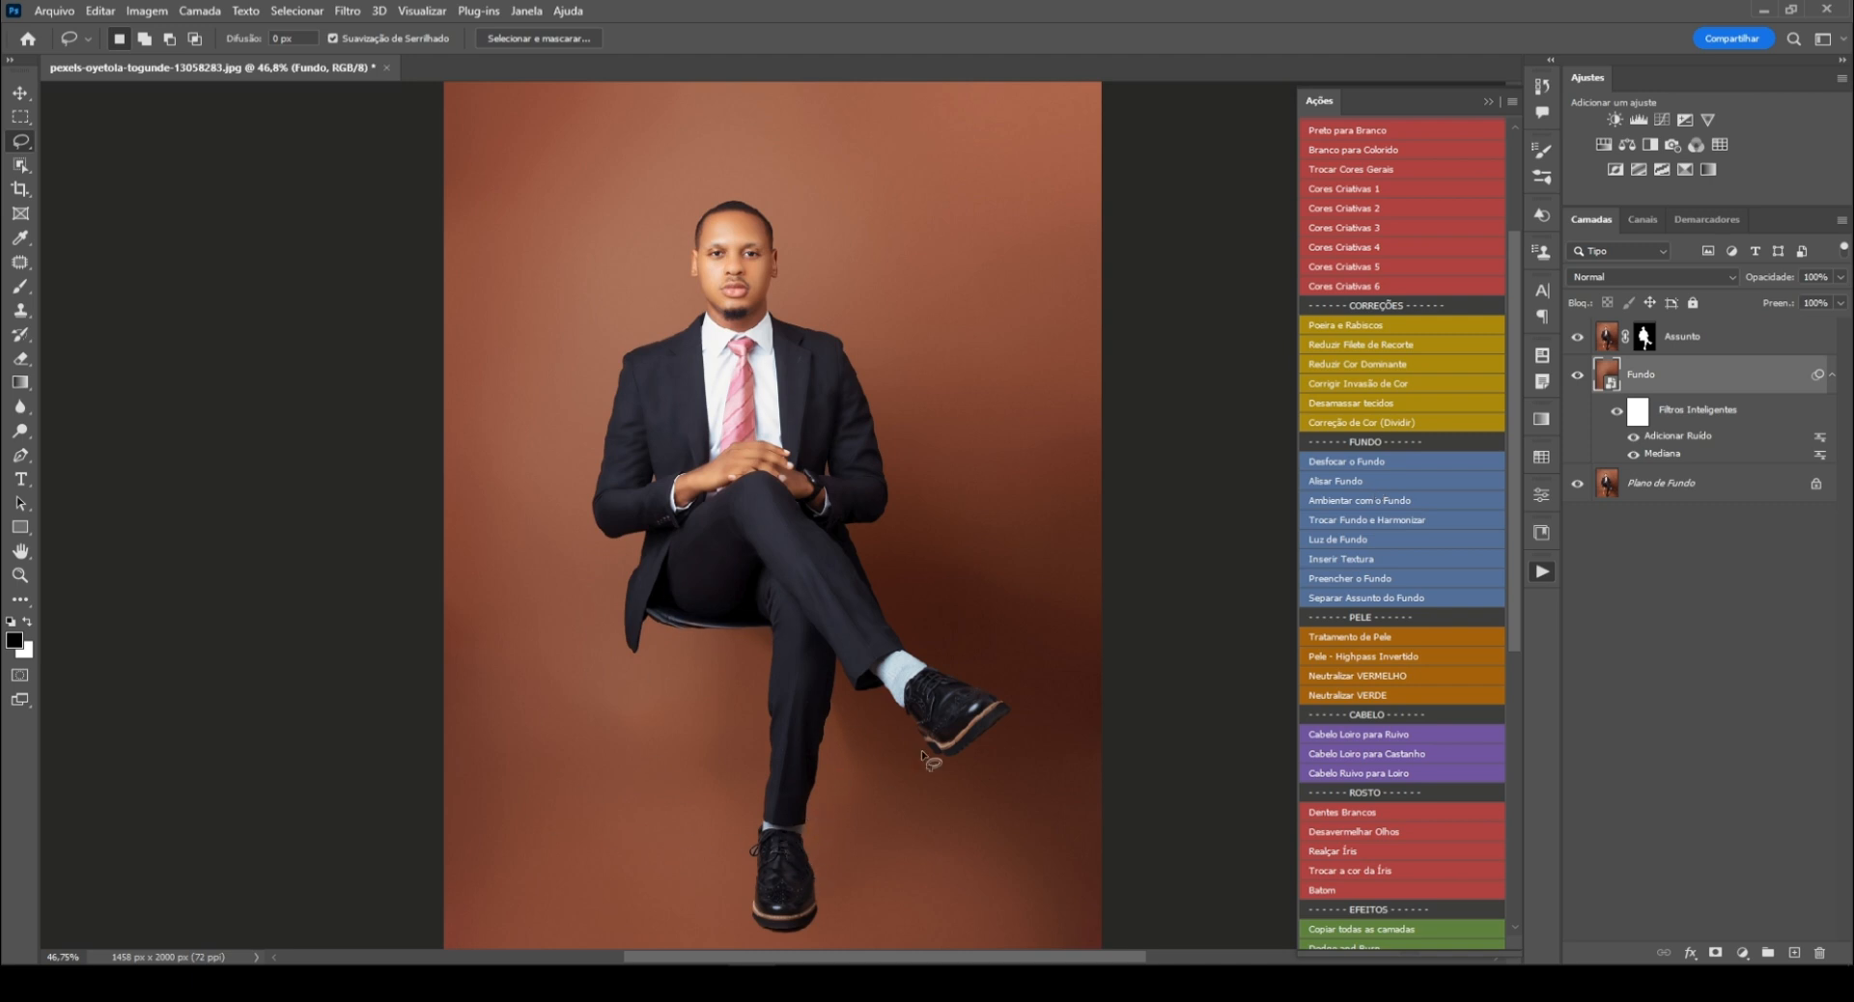
Step: Hide the Fundo layer and select the stool and the man's standing leg on Plano de Fundo with Object Selection in Laço mode
{"action": "mouse_move", "coordinate": [671, 658]}
{"action": "left_mouse_down"}
{"action": "mouse_move", "coordinate": [714, 742]}
{"action": "mouse_move", "coordinate": [742, 663]}
{"action": "left_mouse_up"}
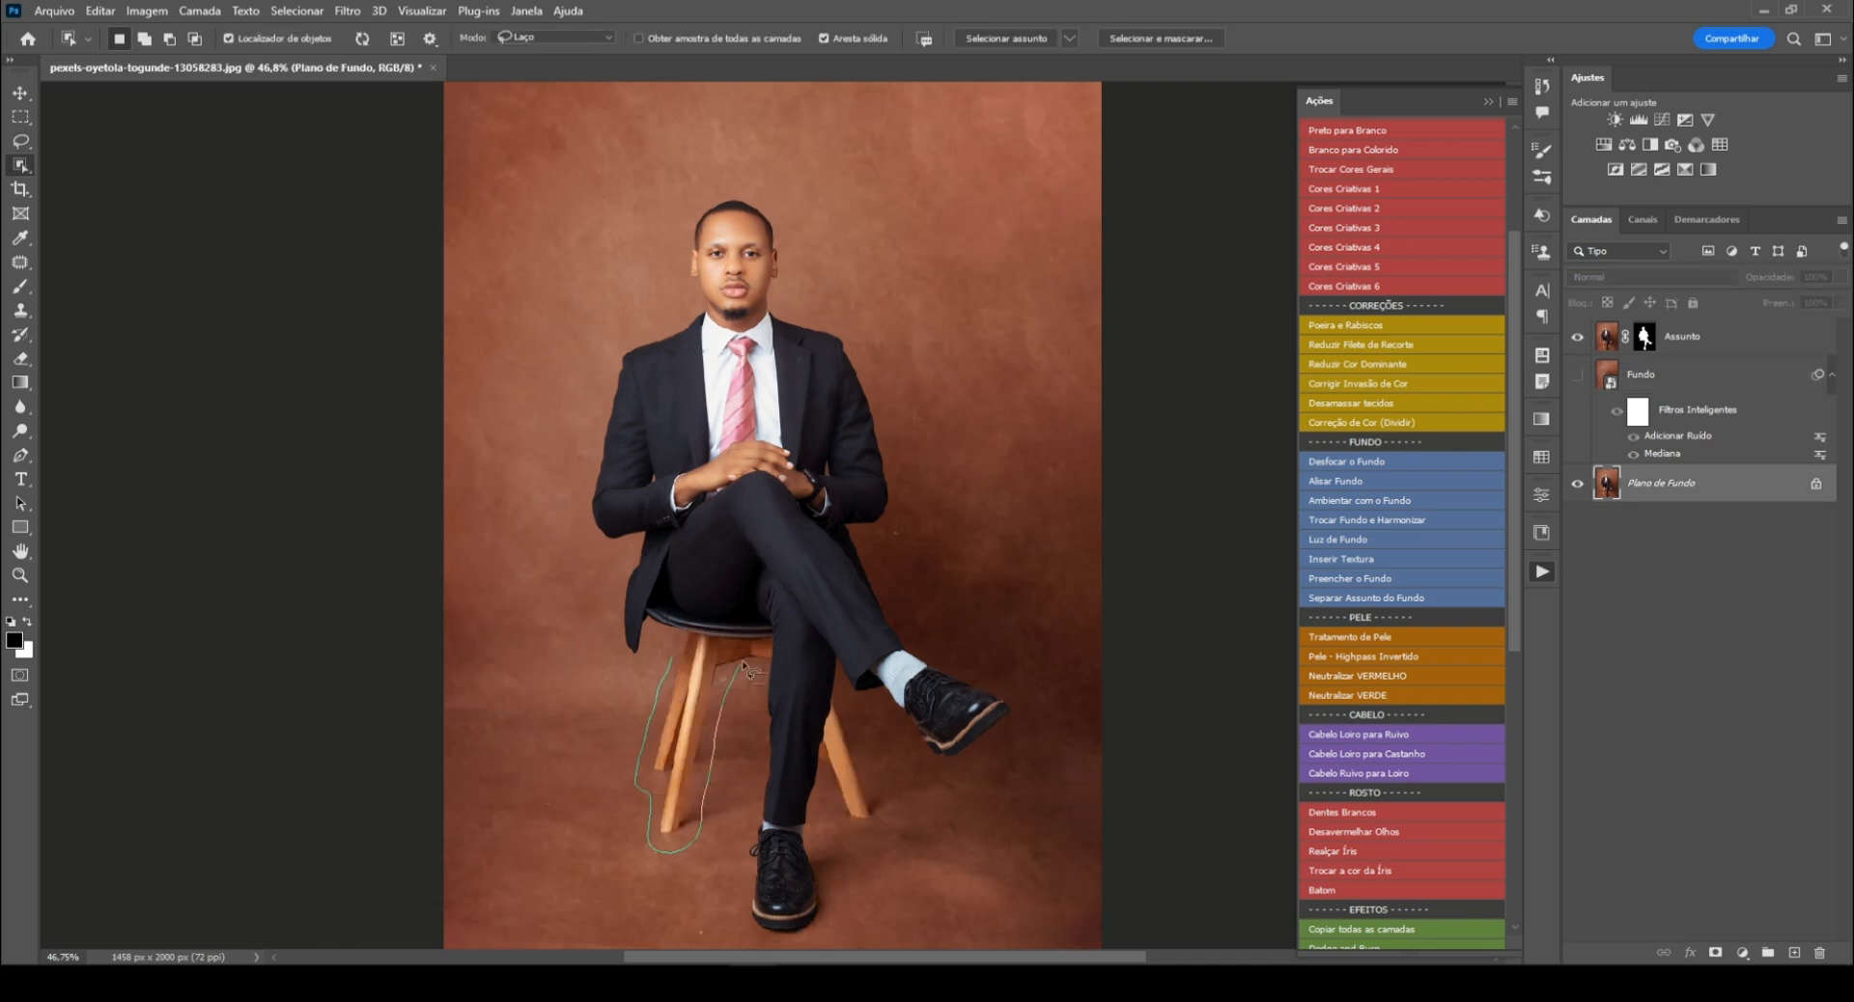
{"action": "left_click_drag", "start_coordinate": [745, 668], "coordinate": [659, 650]}
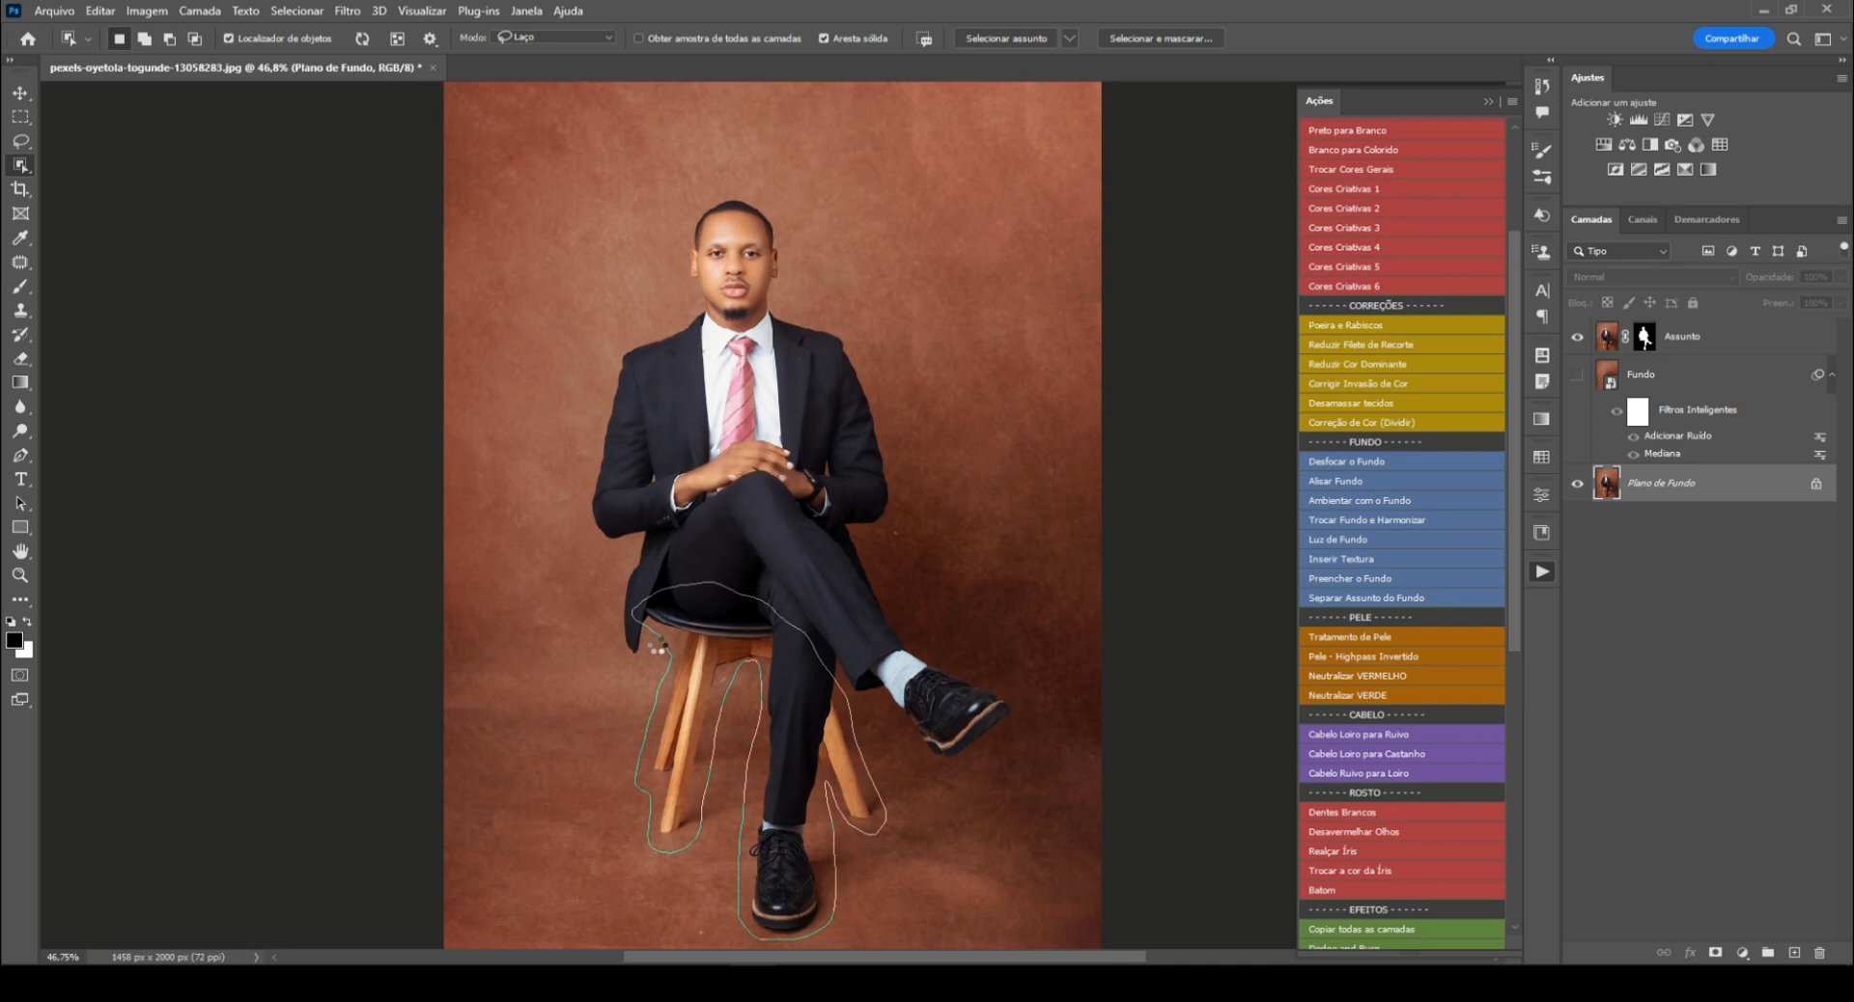
{"action": "left_click_drag", "start_coordinate": [659, 650], "coordinate": [658, 649]}
{"action": "key", "text": "l"}
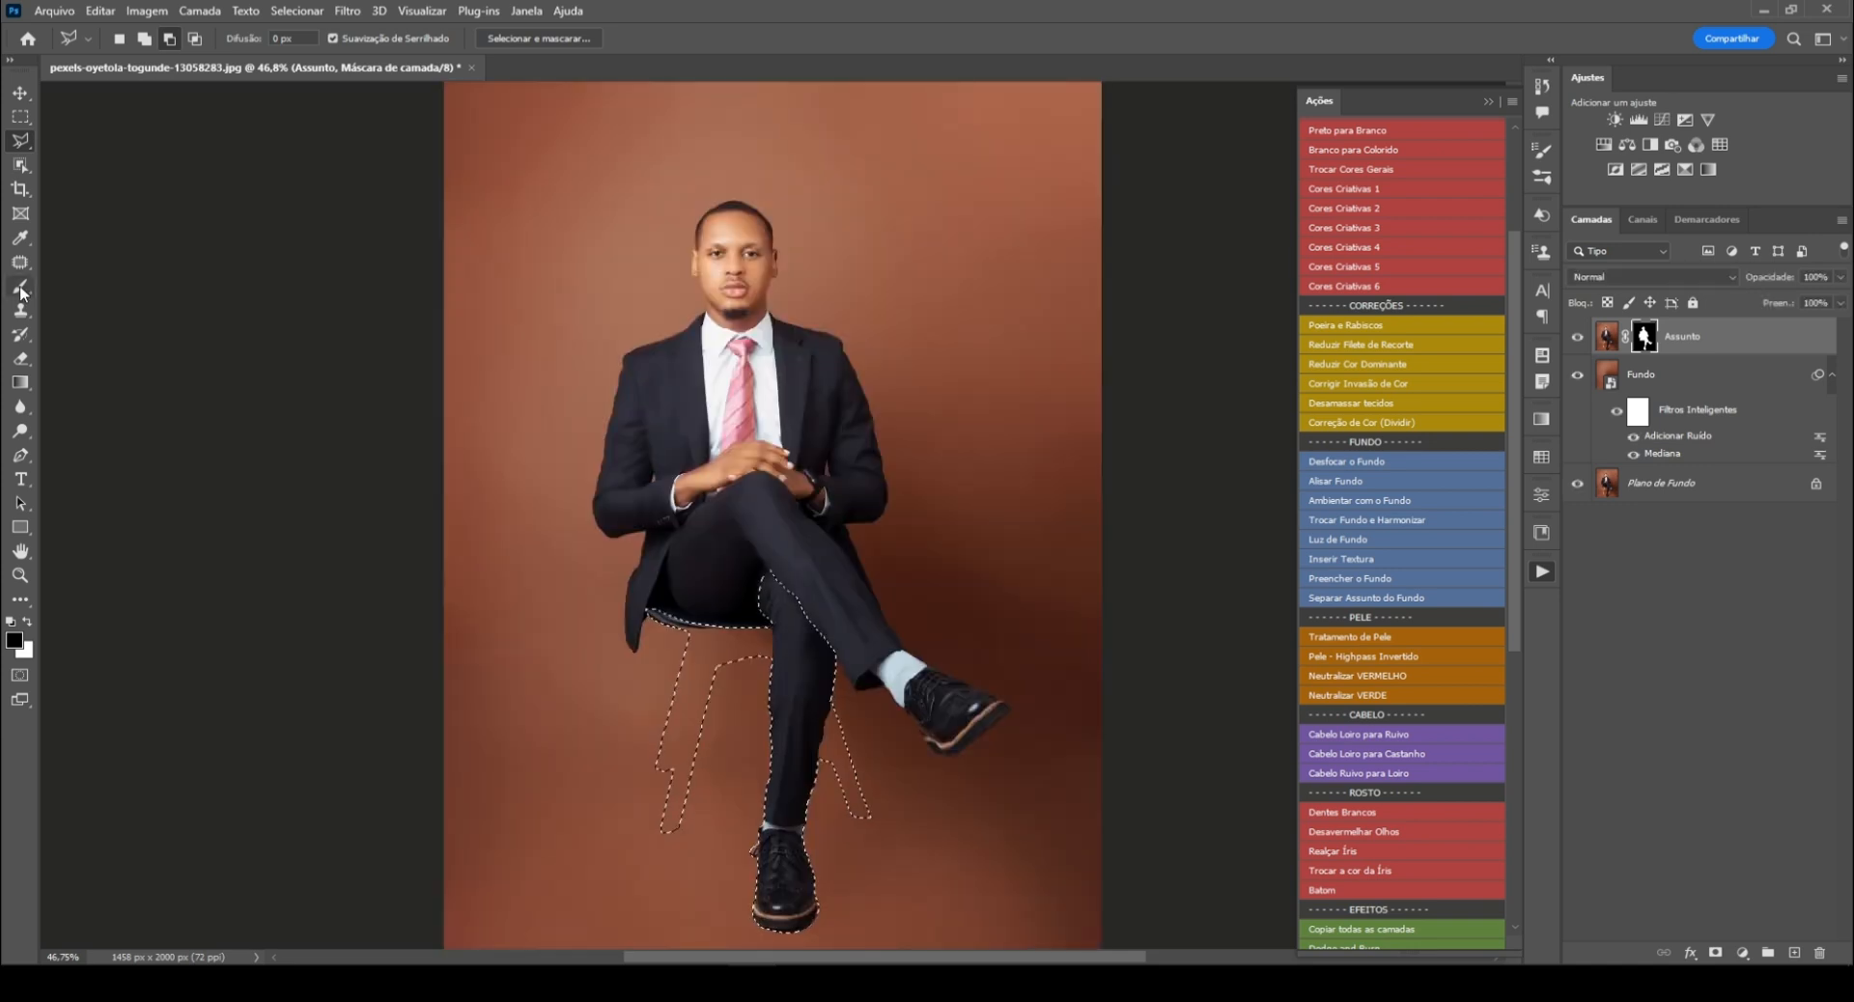
Step: Paint white on the Assunto mask with a 200 px brush at 100% flow to restore the stool, deselect, and compare with the original
{"action": "left_click", "coordinate": [21, 288]}
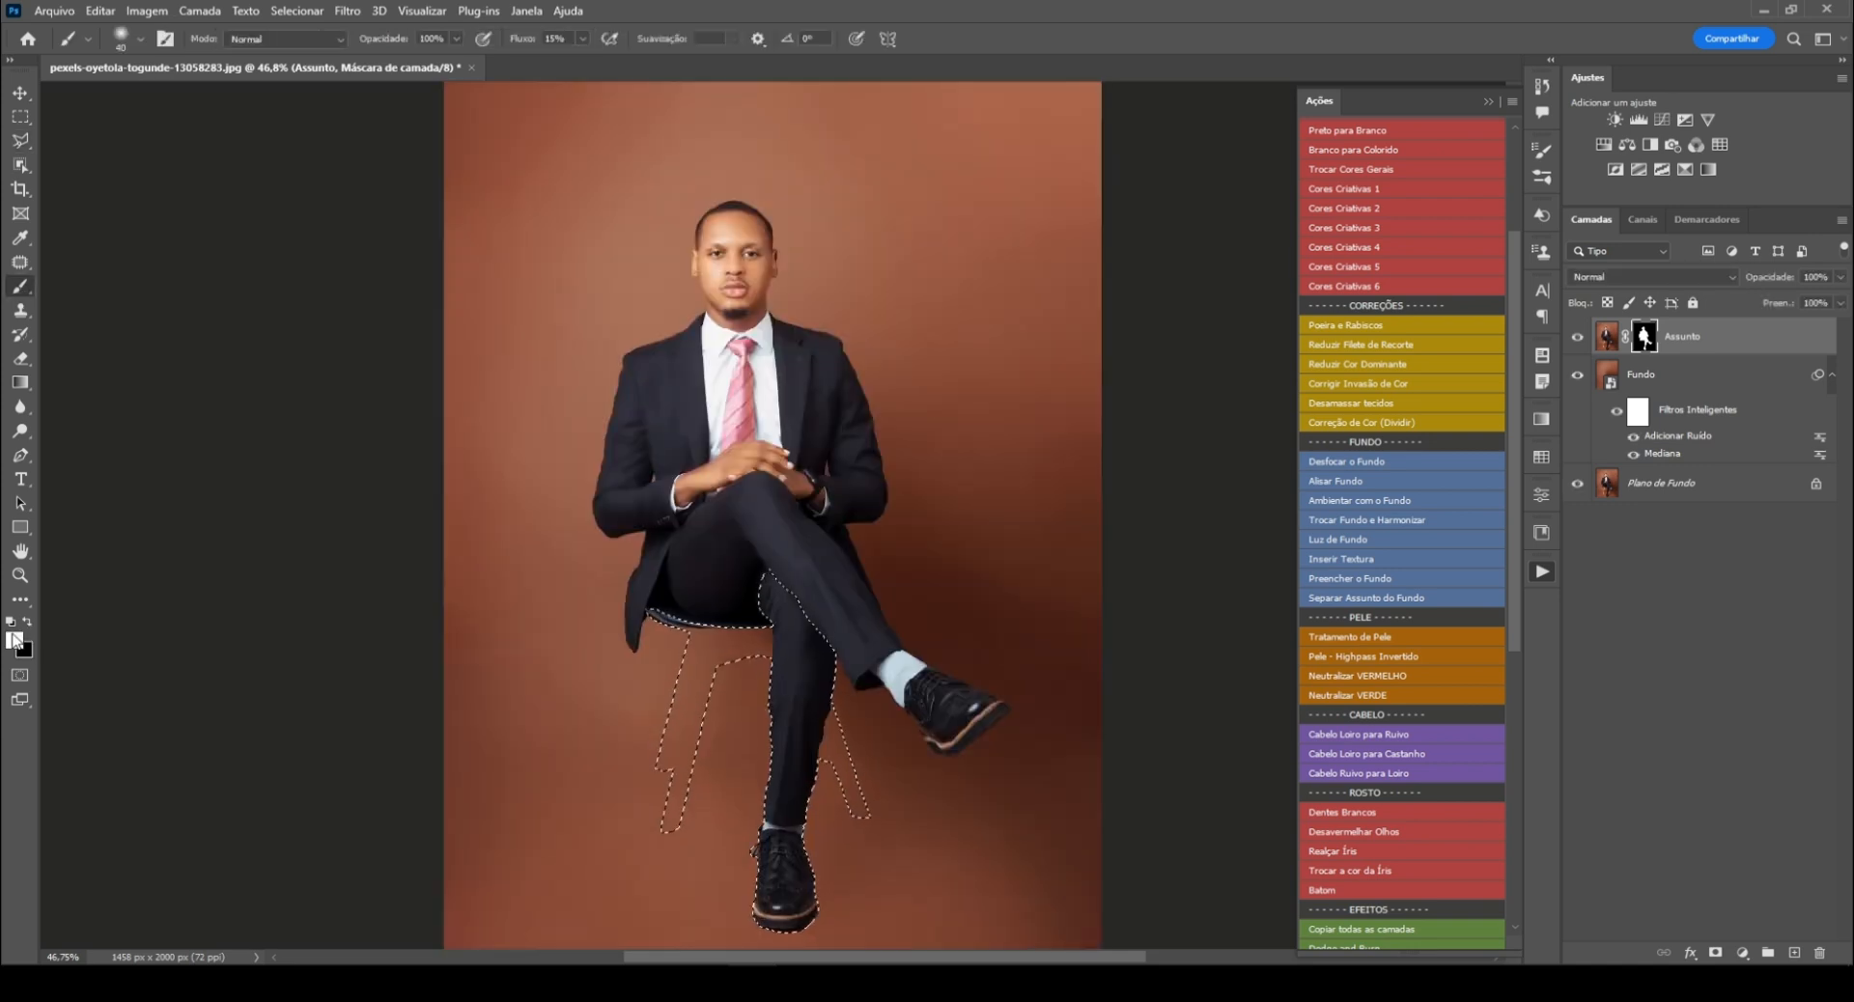
{"action": "key", "text": "x"}
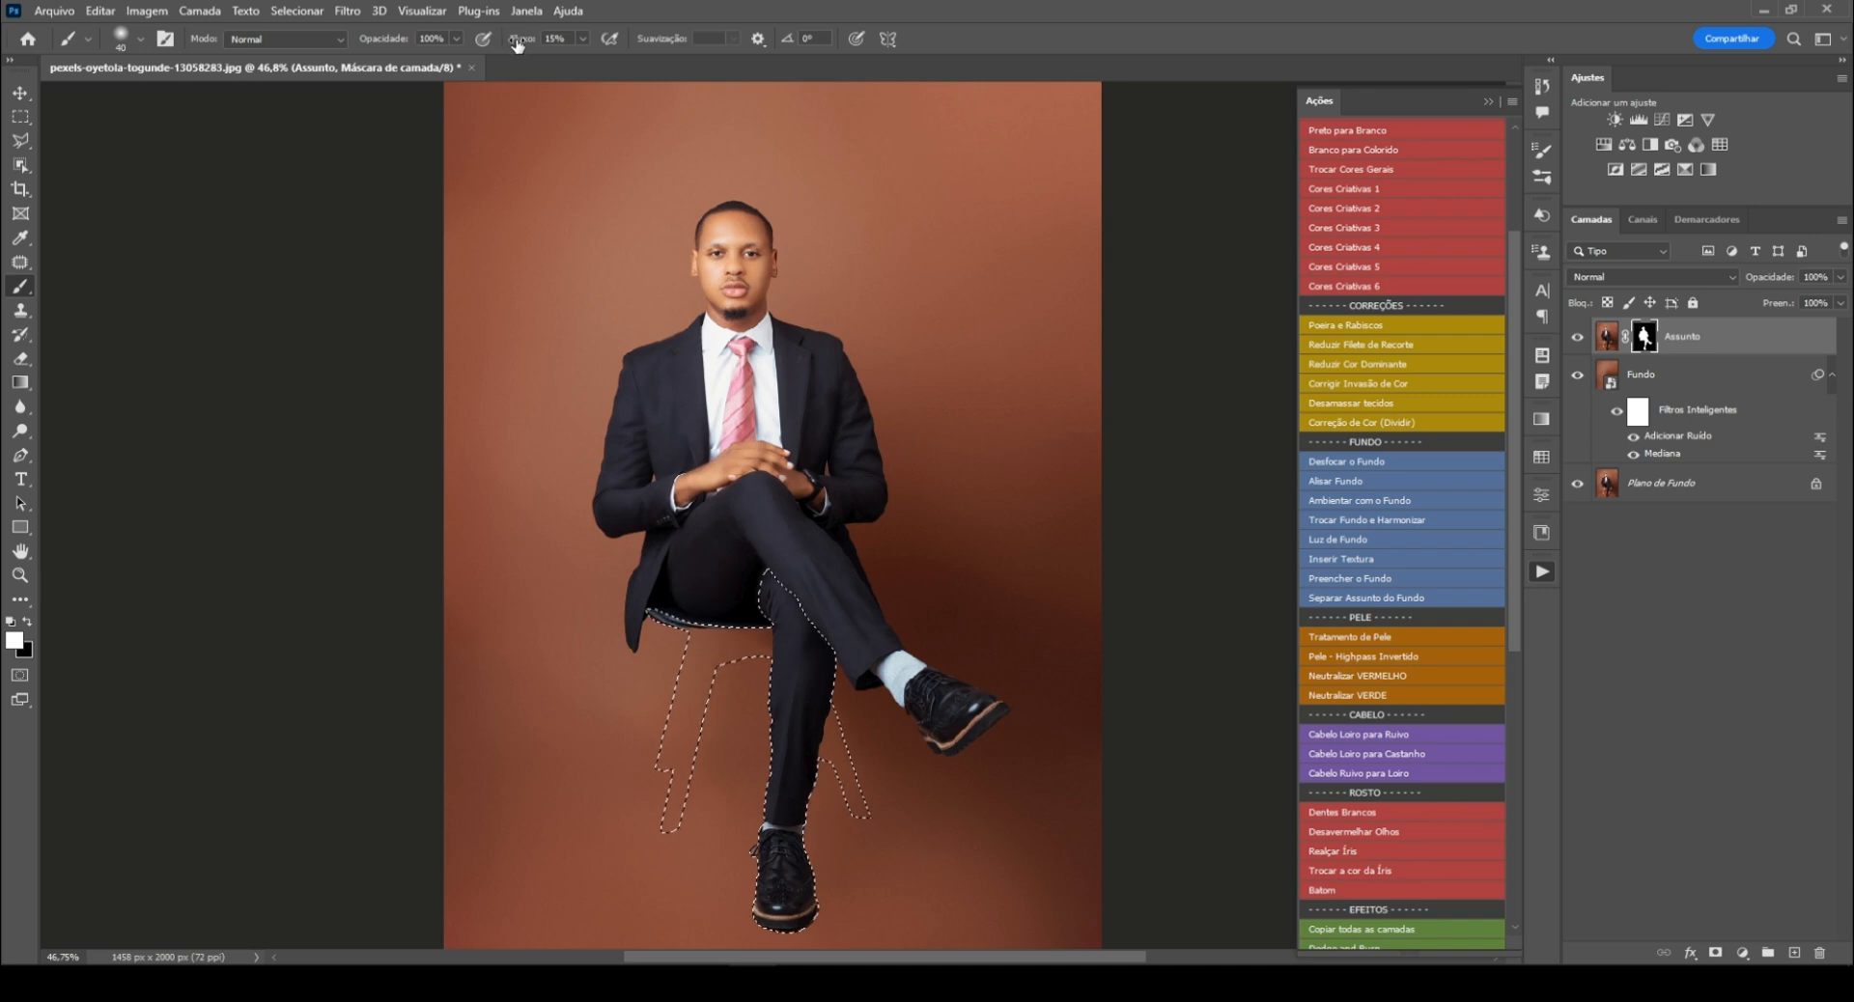
{"action": "left_click_drag", "start_coordinate": [509, 39], "coordinate": [683, 36]}
{"action": "key", "text": "bracketright"}
{"action": "key", "text": "bracketright"}
{"action": "key", "text": "bracketright"}
{"action": "key", "text": "bracketright"}
{"action": "key", "text": "bracketright"}
{"action": "key", "text": "bracketright"}
{"action": "key", "text": "bracketright"}
{"action": "key", "text": "bracketright"}
{"action": "key", "text": "bracketright"}
{"action": "key", "text": "bracketright"}
{"action": "mouse_move", "coordinate": [688, 717]}
{"action": "left_mouse_down"}
{"action": "mouse_move", "coordinate": [658, 838]}
{"action": "mouse_move", "coordinate": [699, 617]}
{"action": "mouse_move", "coordinate": [663, 622]}
{"action": "mouse_move", "coordinate": [706, 664]}
{"action": "mouse_move", "coordinate": [765, 672]}
{"action": "mouse_move", "coordinate": [777, 652]}
{"action": "mouse_move", "coordinate": [797, 731]}
{"action": "mouse_move", "coordinate": [865, 813]}
{"action": "mouse_move", "coordinate": [830, 733]}
{"action": "mouse_move", "coordinate": [699, 715]}
{"action": "left_mouse_up"}
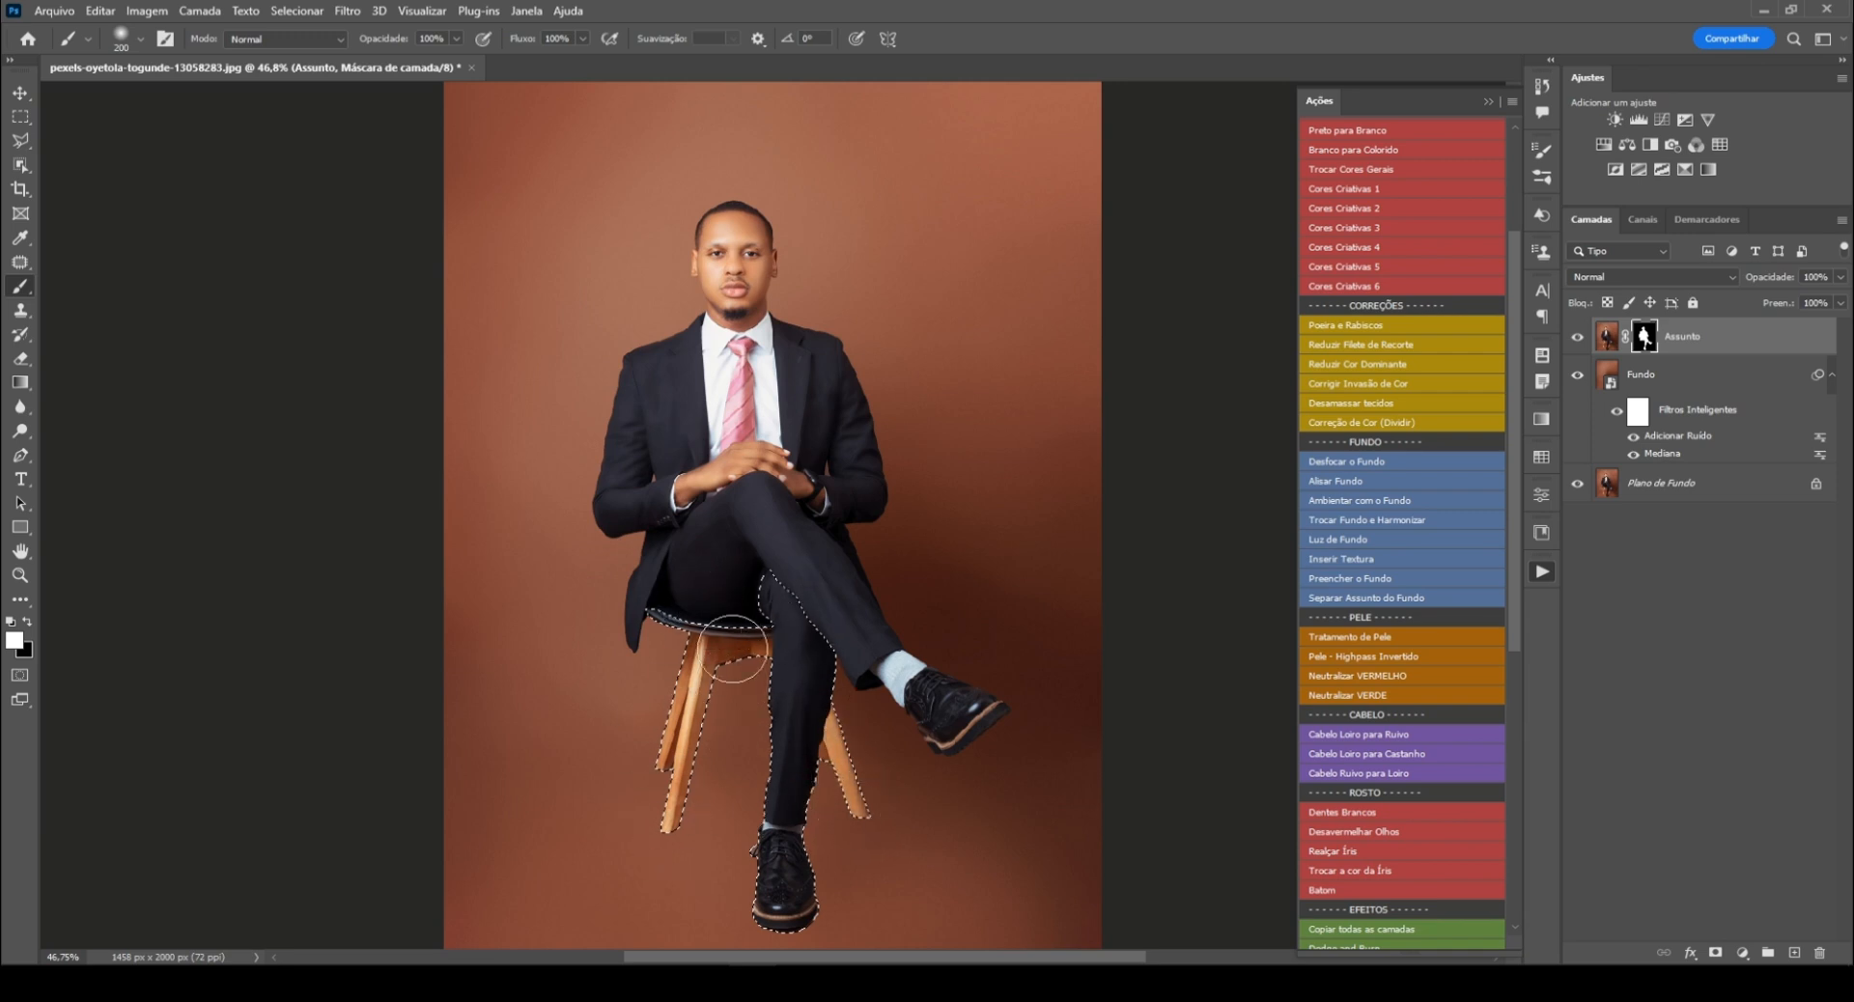
{"action": "key", "text": "ctrl+d"}
{"action": "key", "text": "ctrl+minus"}
{"action": "key", "text": "ctrl+plus"}
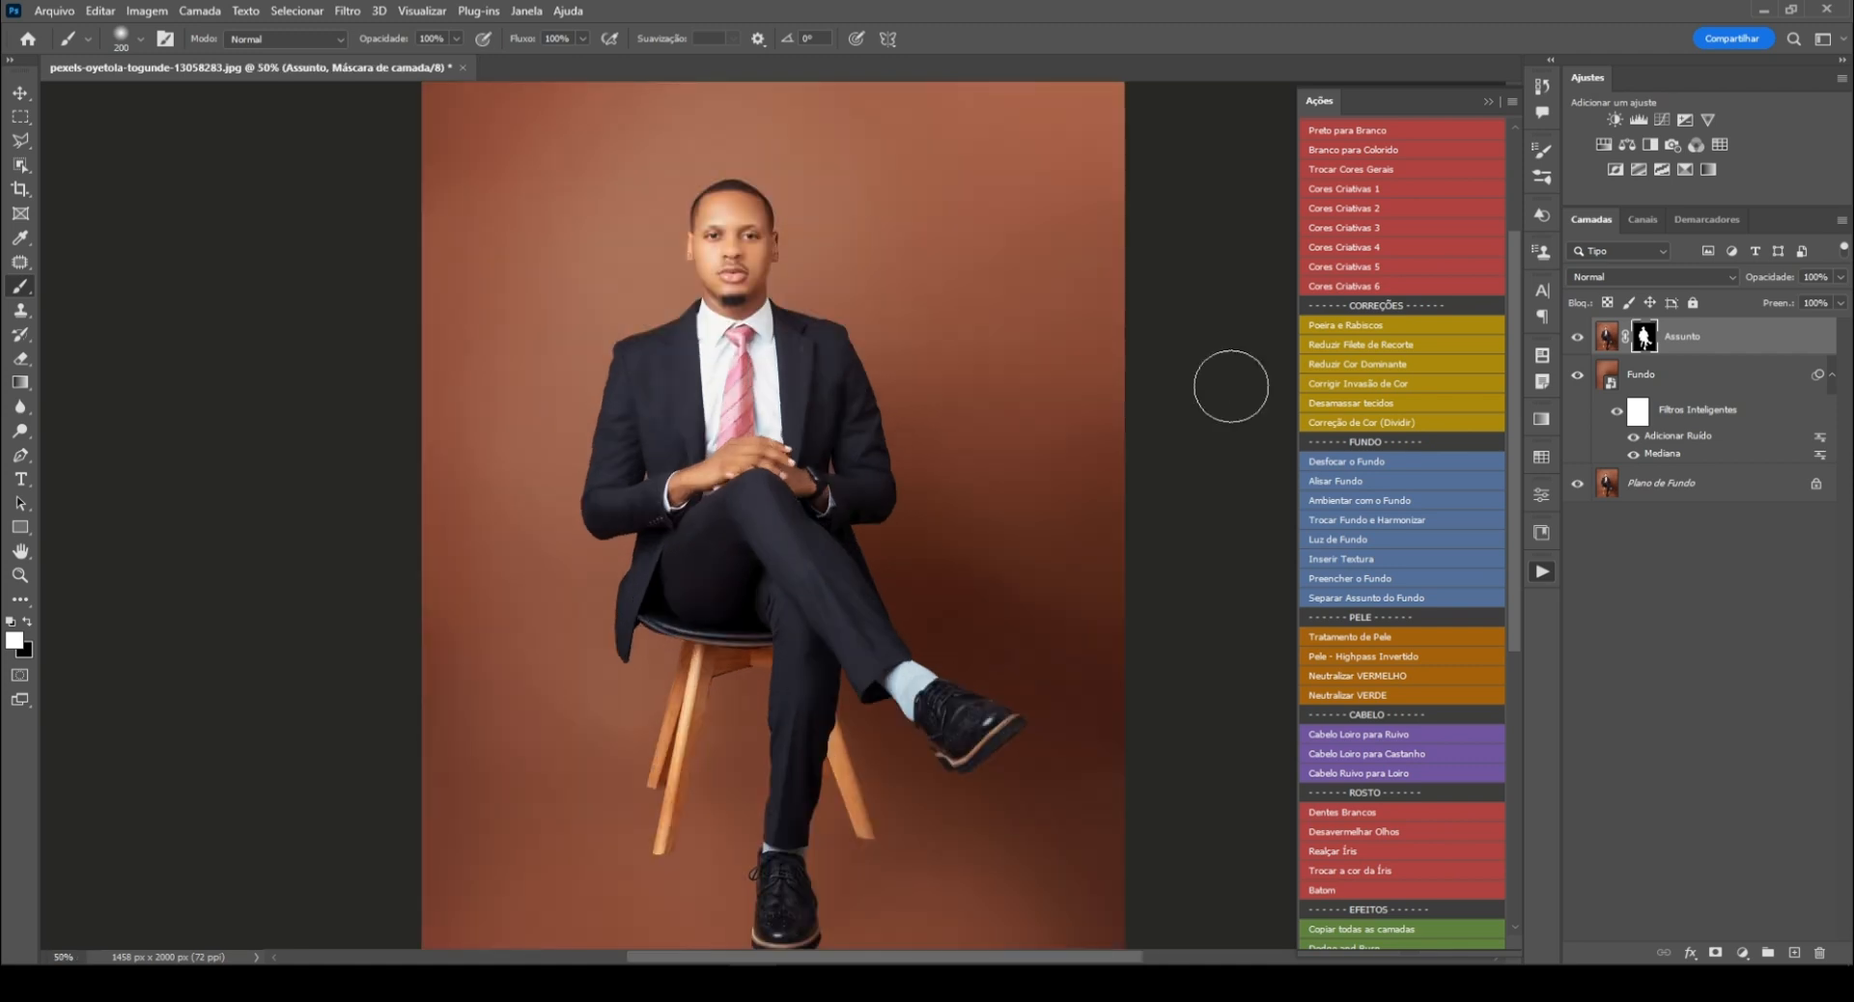
{"action": "left_click", "coordinate": [1576, 484], "text": "alt"}
{"action": "left_click", "coordinate": [1577, 484], "text": "alt"}
Step: Run the Inserir Textura action above the Fundo layer and place the AdobeStock_436148689 image
{"action": "left_click", "coordinate": [1656, 379]}
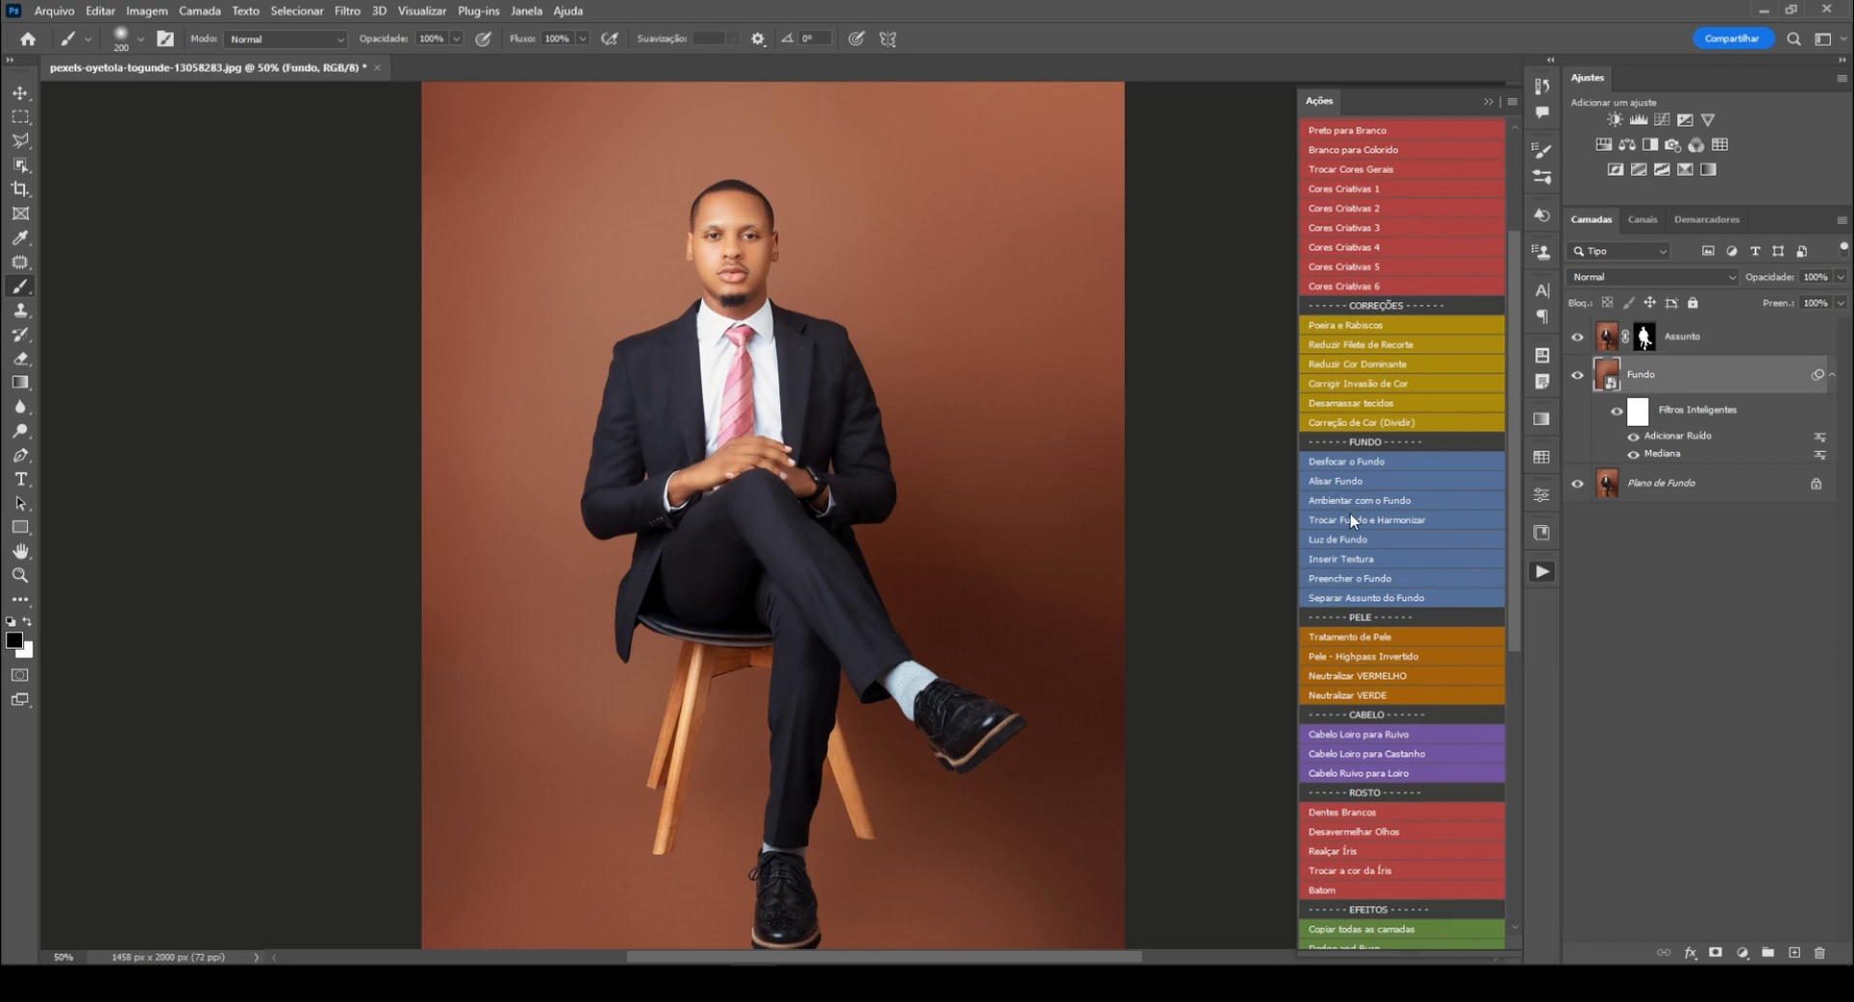
{"action": "left_click", "coordinate": [1351, 561]}
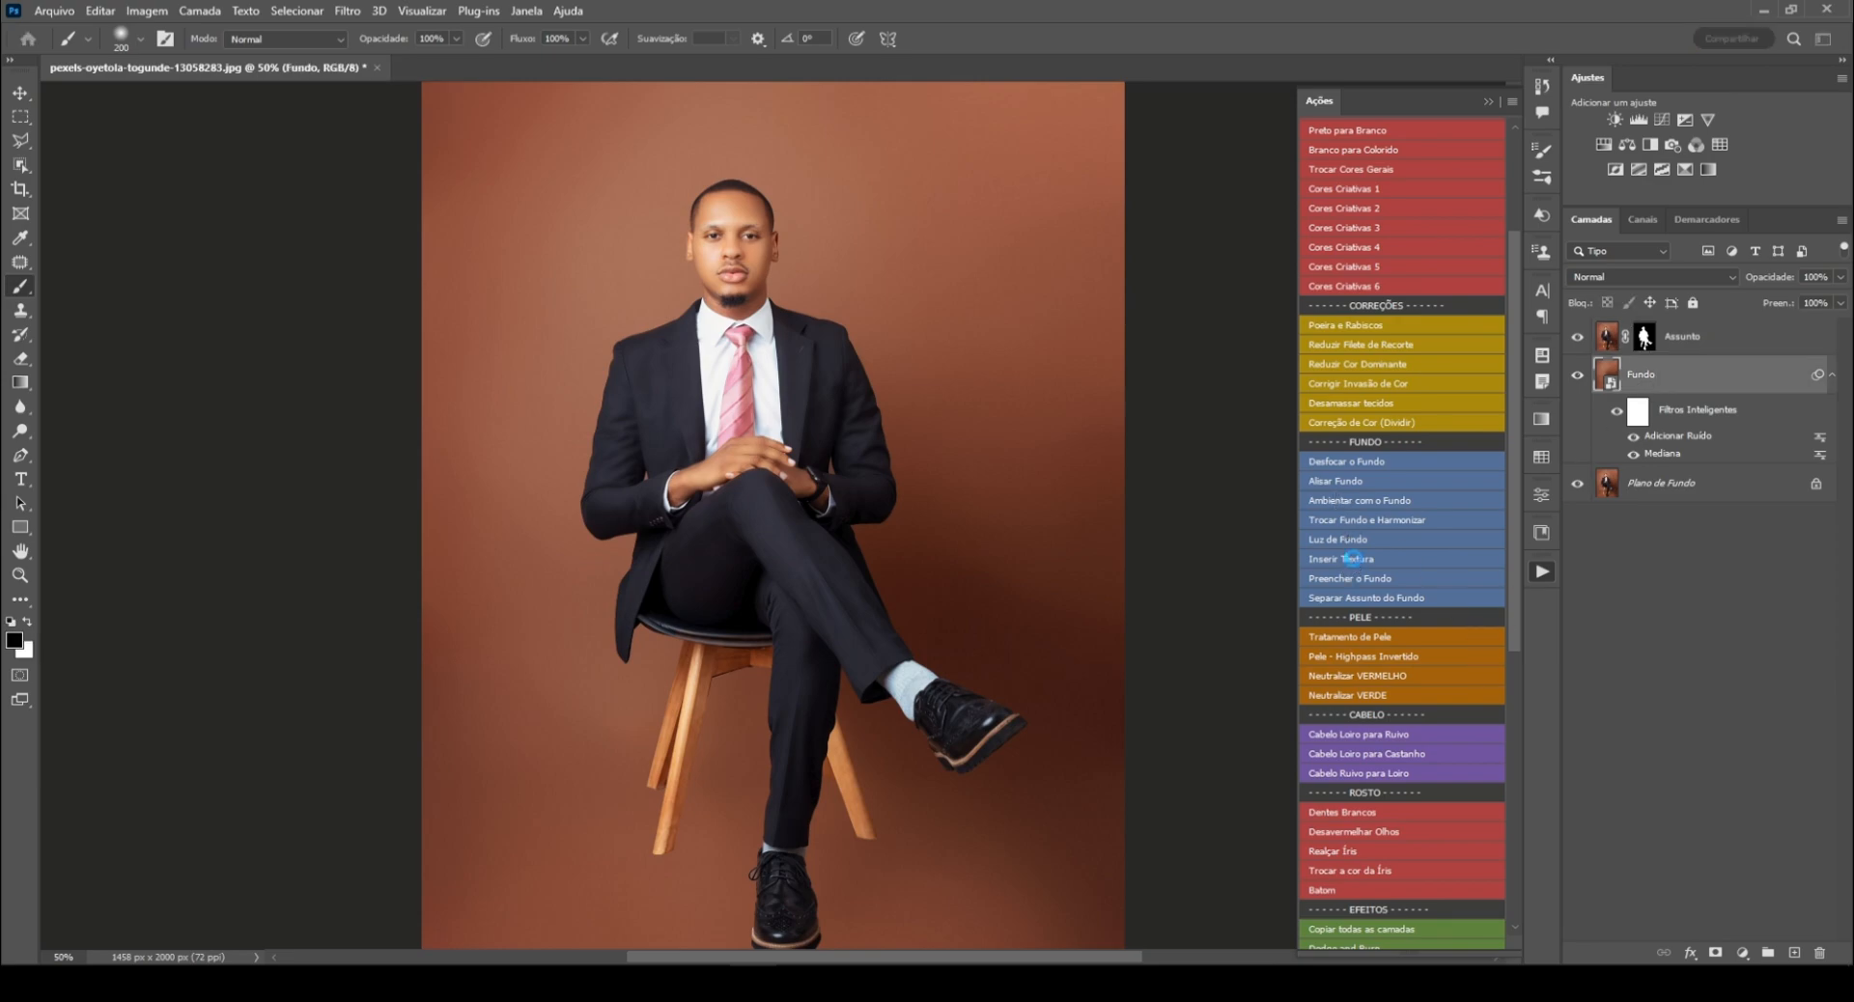
{"action": "left_click_drag", "start_coordinate": [1560, 172], "coordinate": [1572, 378]}
{"action": "left_click", "coordinate": [1189, 419]}
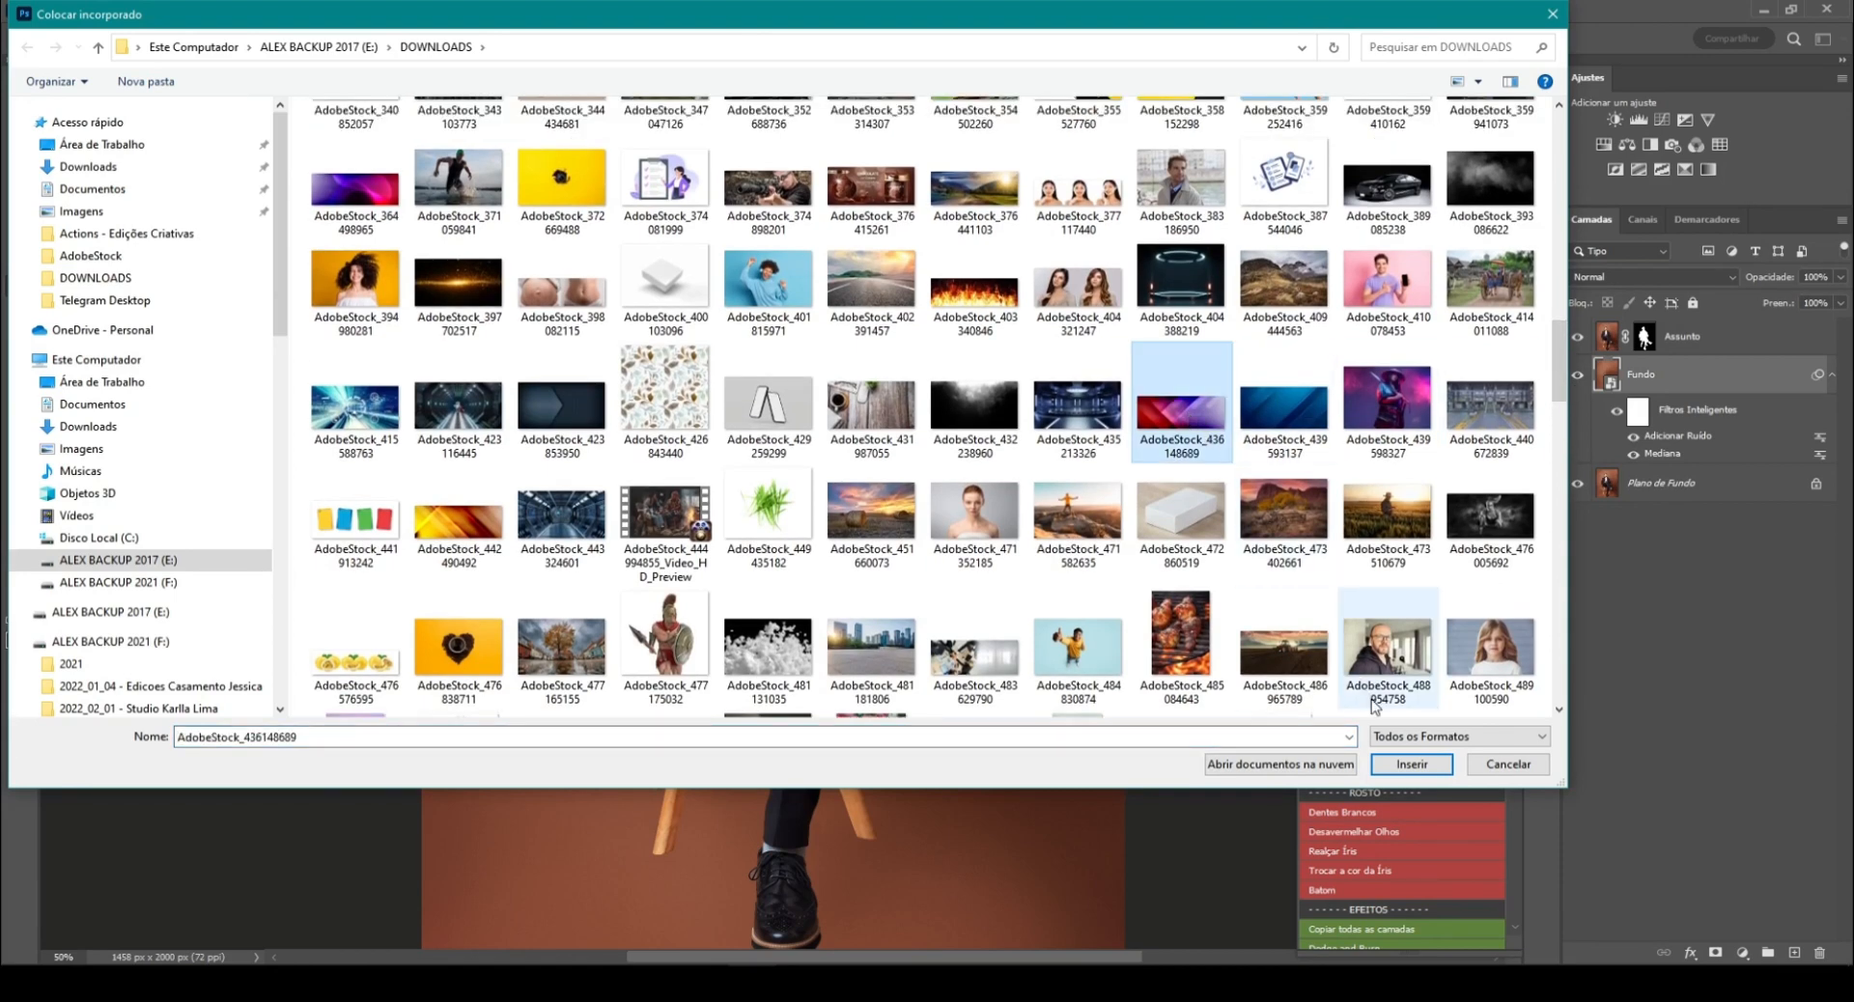
{"action": "left_click", "coordinate": [1410, 765]}
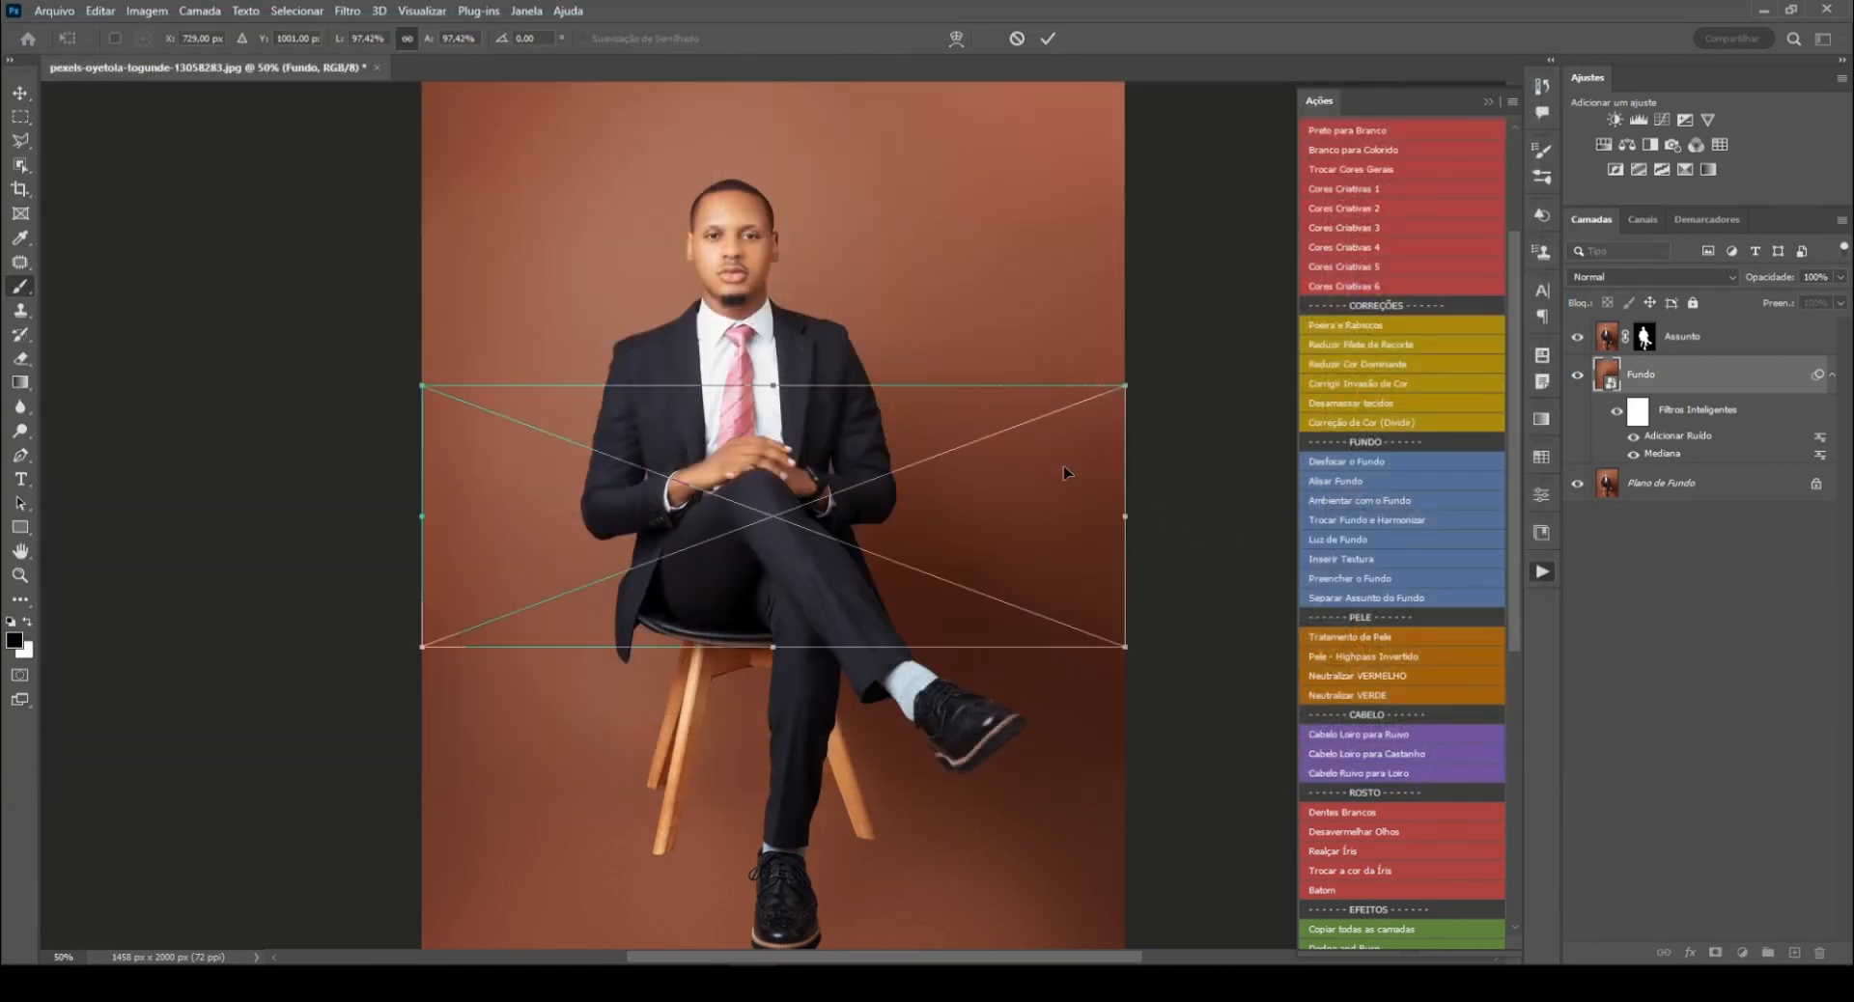
Step: Enlarge the texture to 346.50% to cover the whole canvas, apply it, and compare the backdrop with and without it
{"action": "left_click_drag", "start_coordinate": [950, 526], "coordinate": [1371, 526]}
{"action": "left_click_drag", "start_coordinate": [986, 666], "coordinate": [1006, 751]}
{"action": "left_click_drag", "start_coordinate": [987, 366], "coordinate": [999, 290]}
{"action": "key", "text": "Return"}
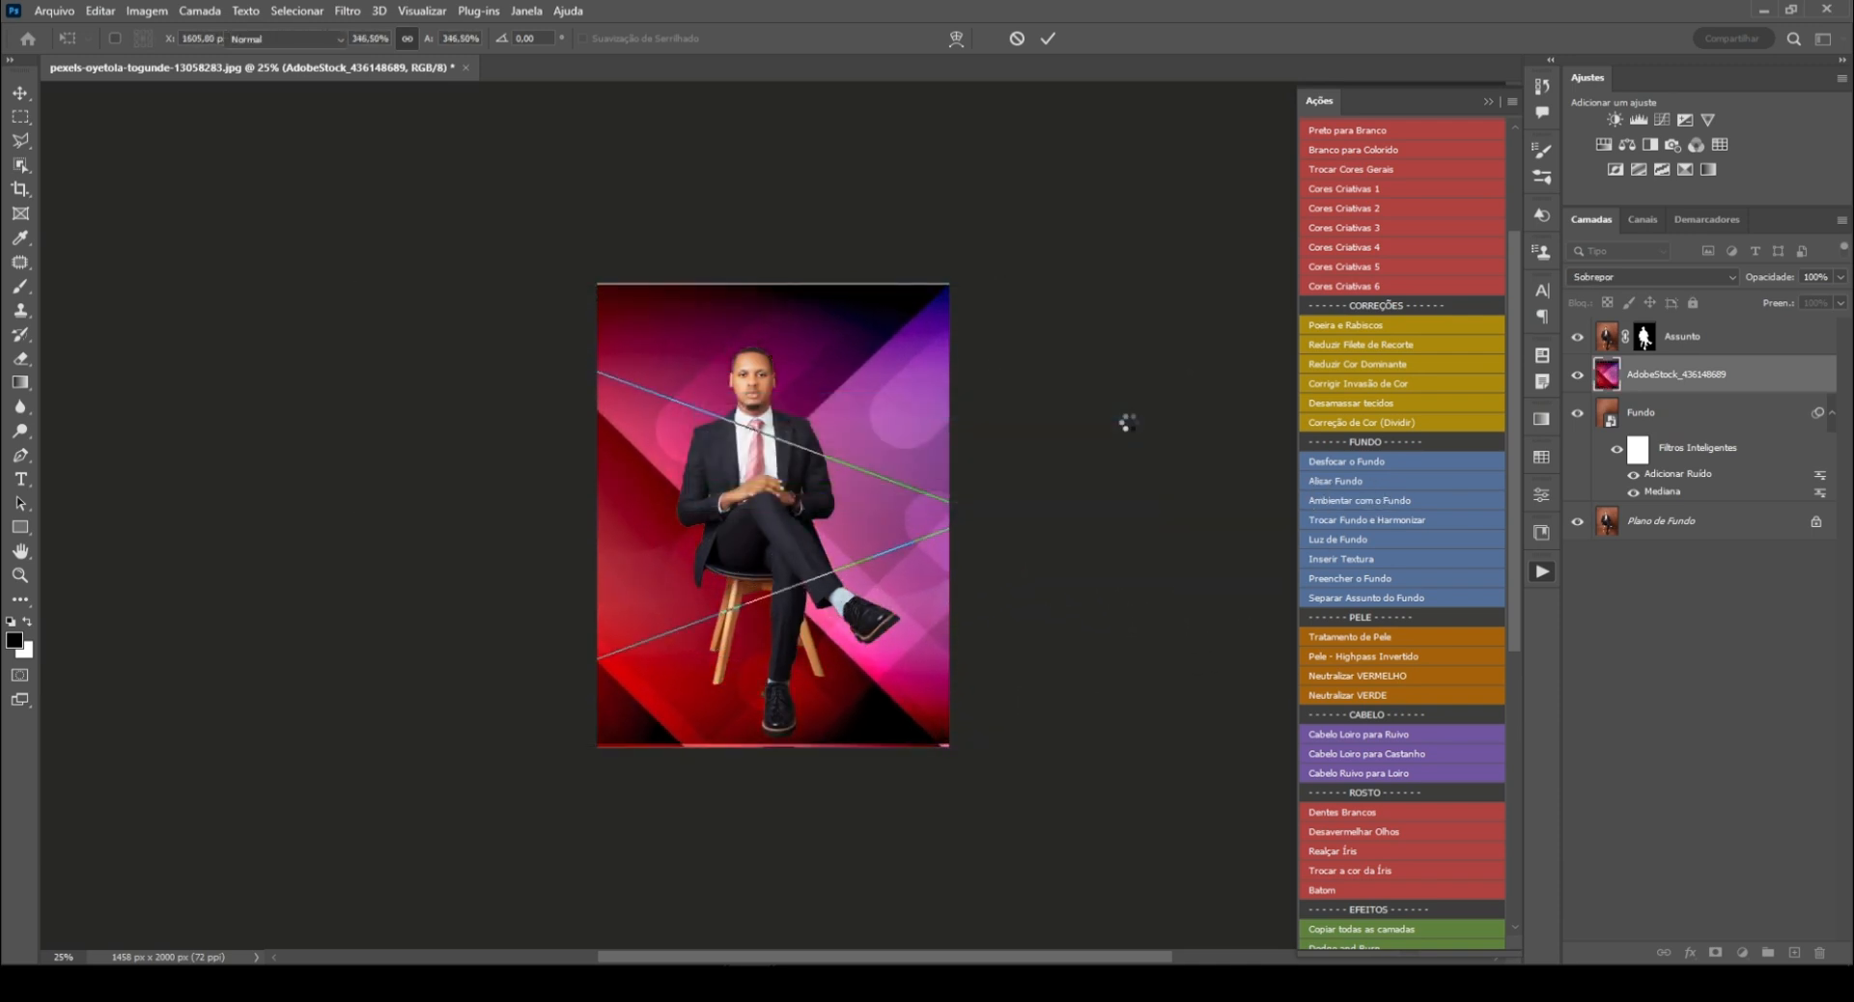
{"action": "key", "text": "ctrl+plus"}
{"action": "key", "text": "ctrl+plus"}
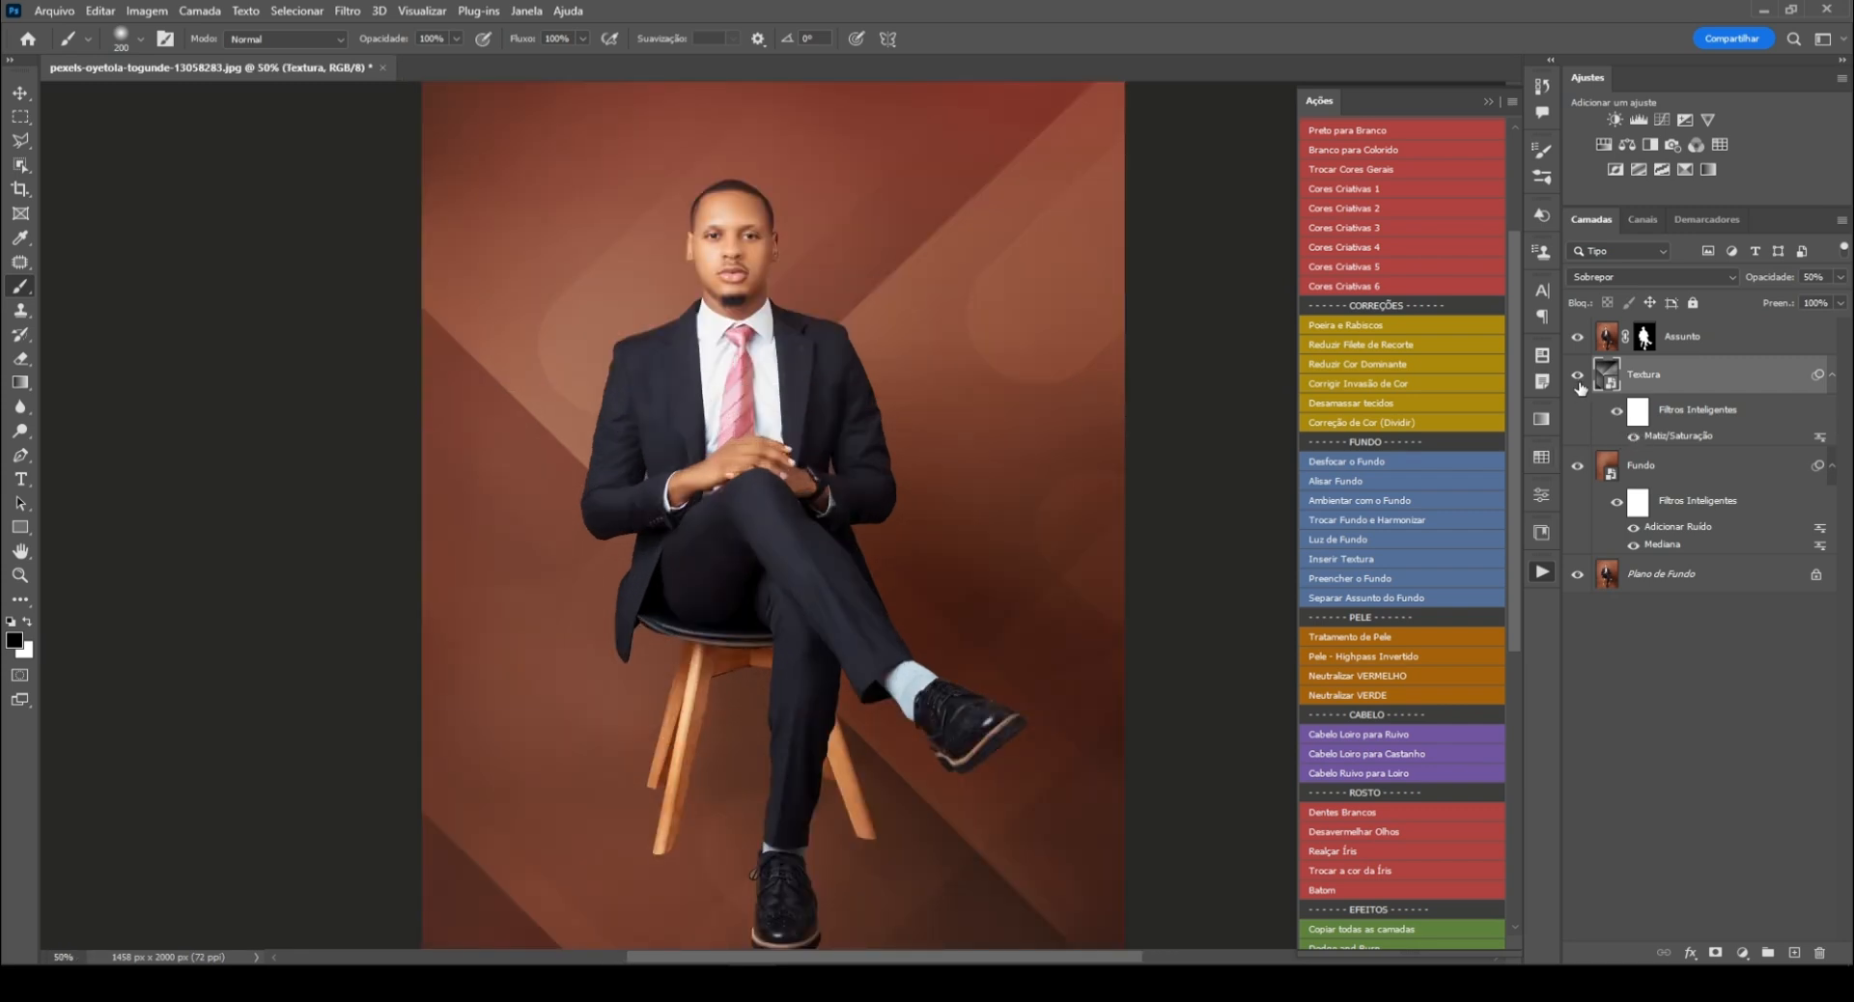
{"action": "left_click", "coordinate": [1578, 376]}
{"action": "left_click", "coordinate": [1576, 378]}
Step: Store the Assunto mask on a new Curves adjustment layer and delete the Assunto, Textura and Fundo layers
{"action": "left_click", "coordinate": [1646, 338], "text": "ctrl"}
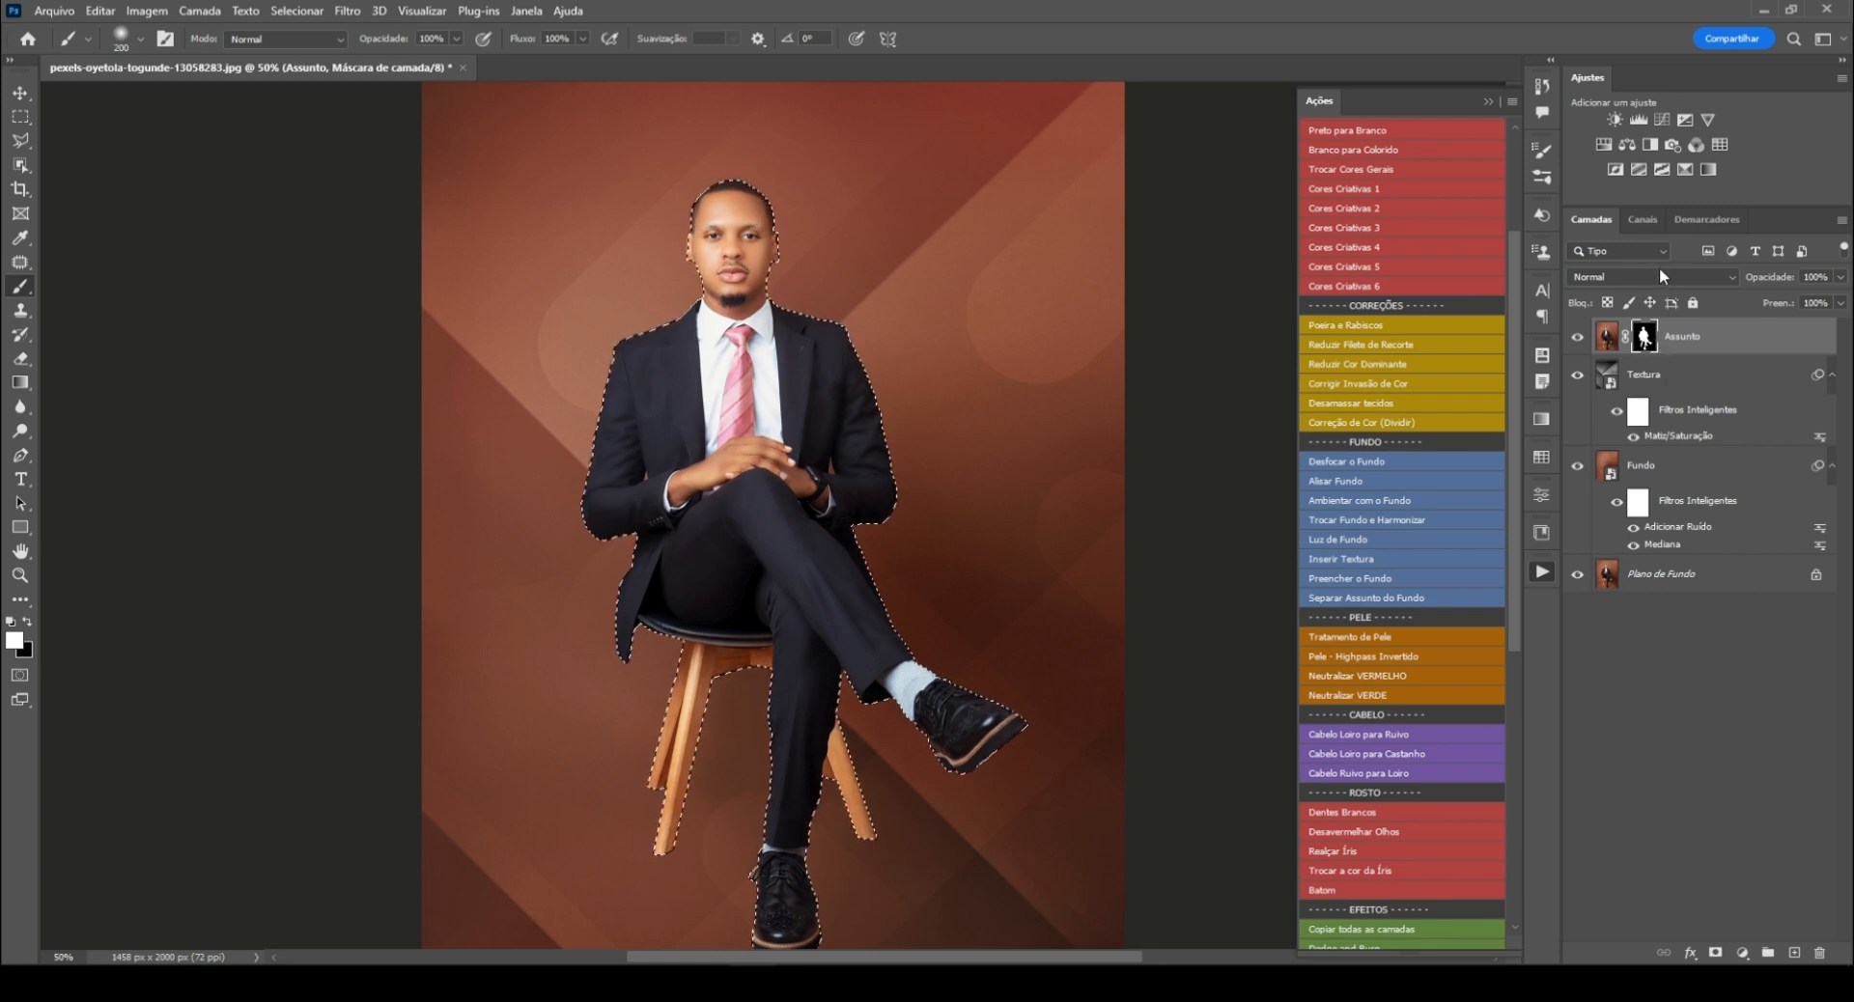
{"action": "left_click", "coordinate": [1661, 119]}
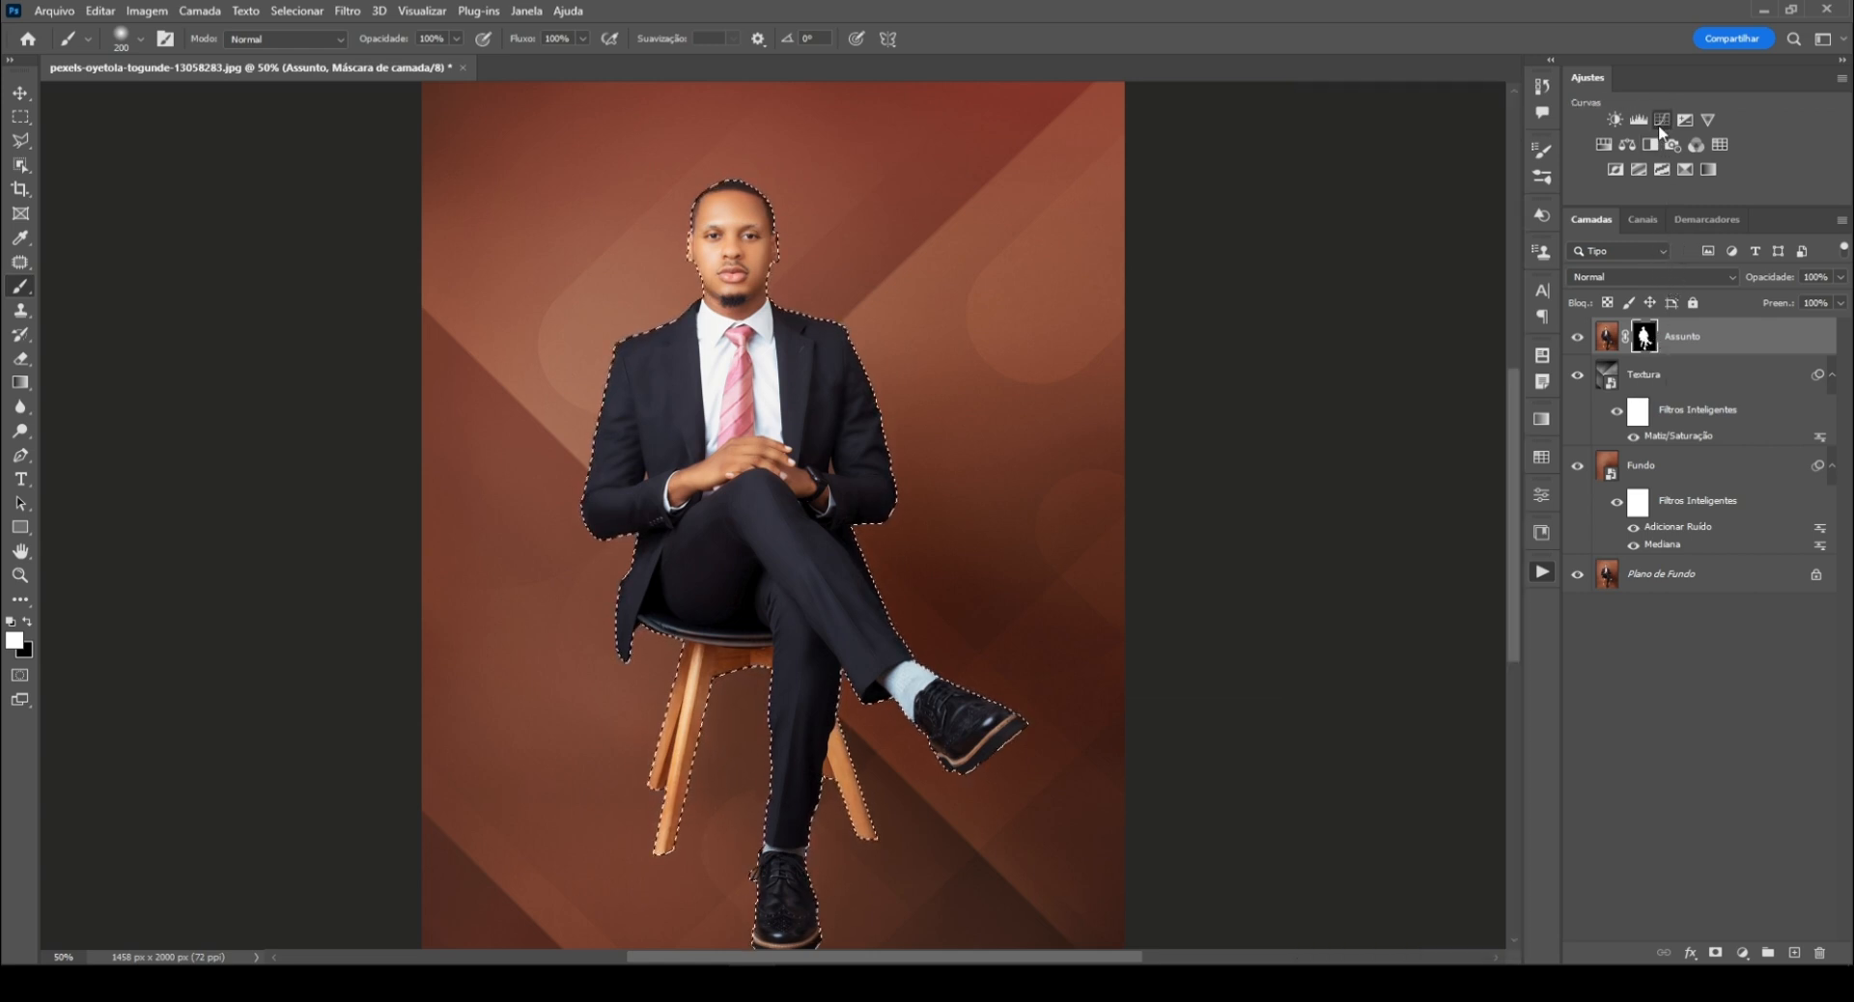
{"action": "left_click", "coordinate": [1691, 375]}
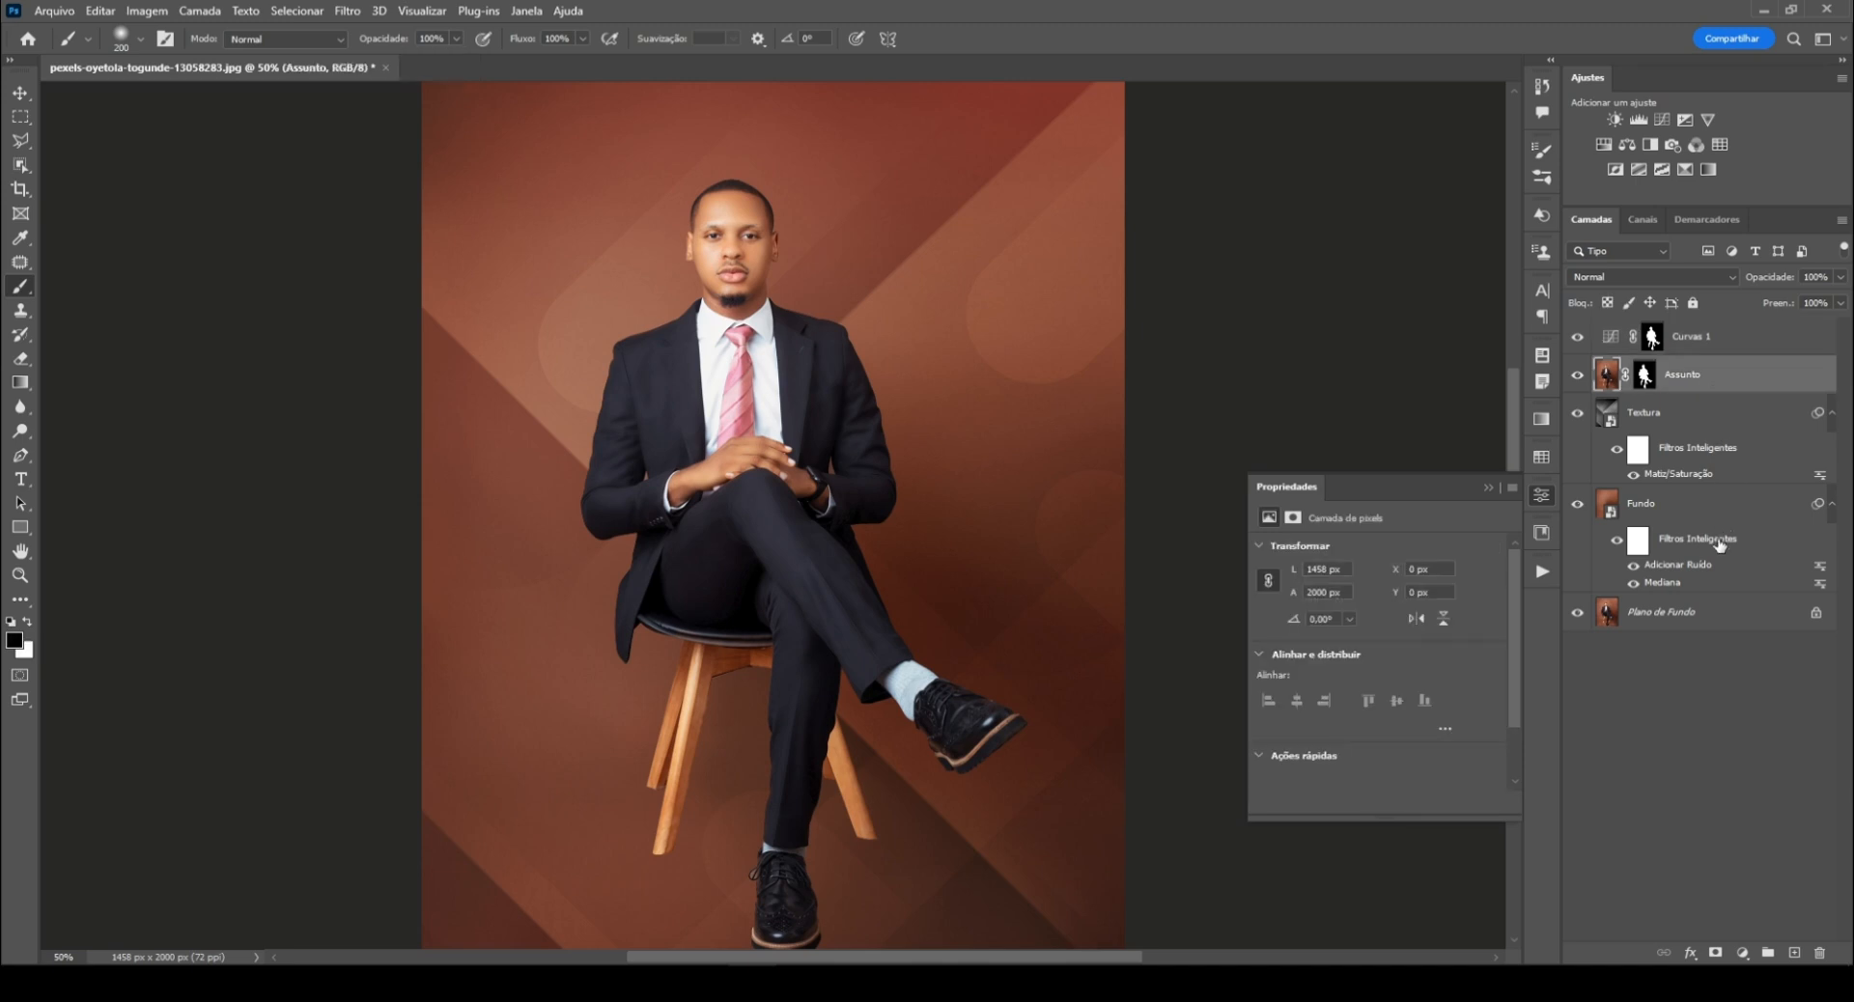
{"action": "left_click", "coordinate": [1714, 503], "text": "shift"}
{"action": "key", "text": "Delete"}
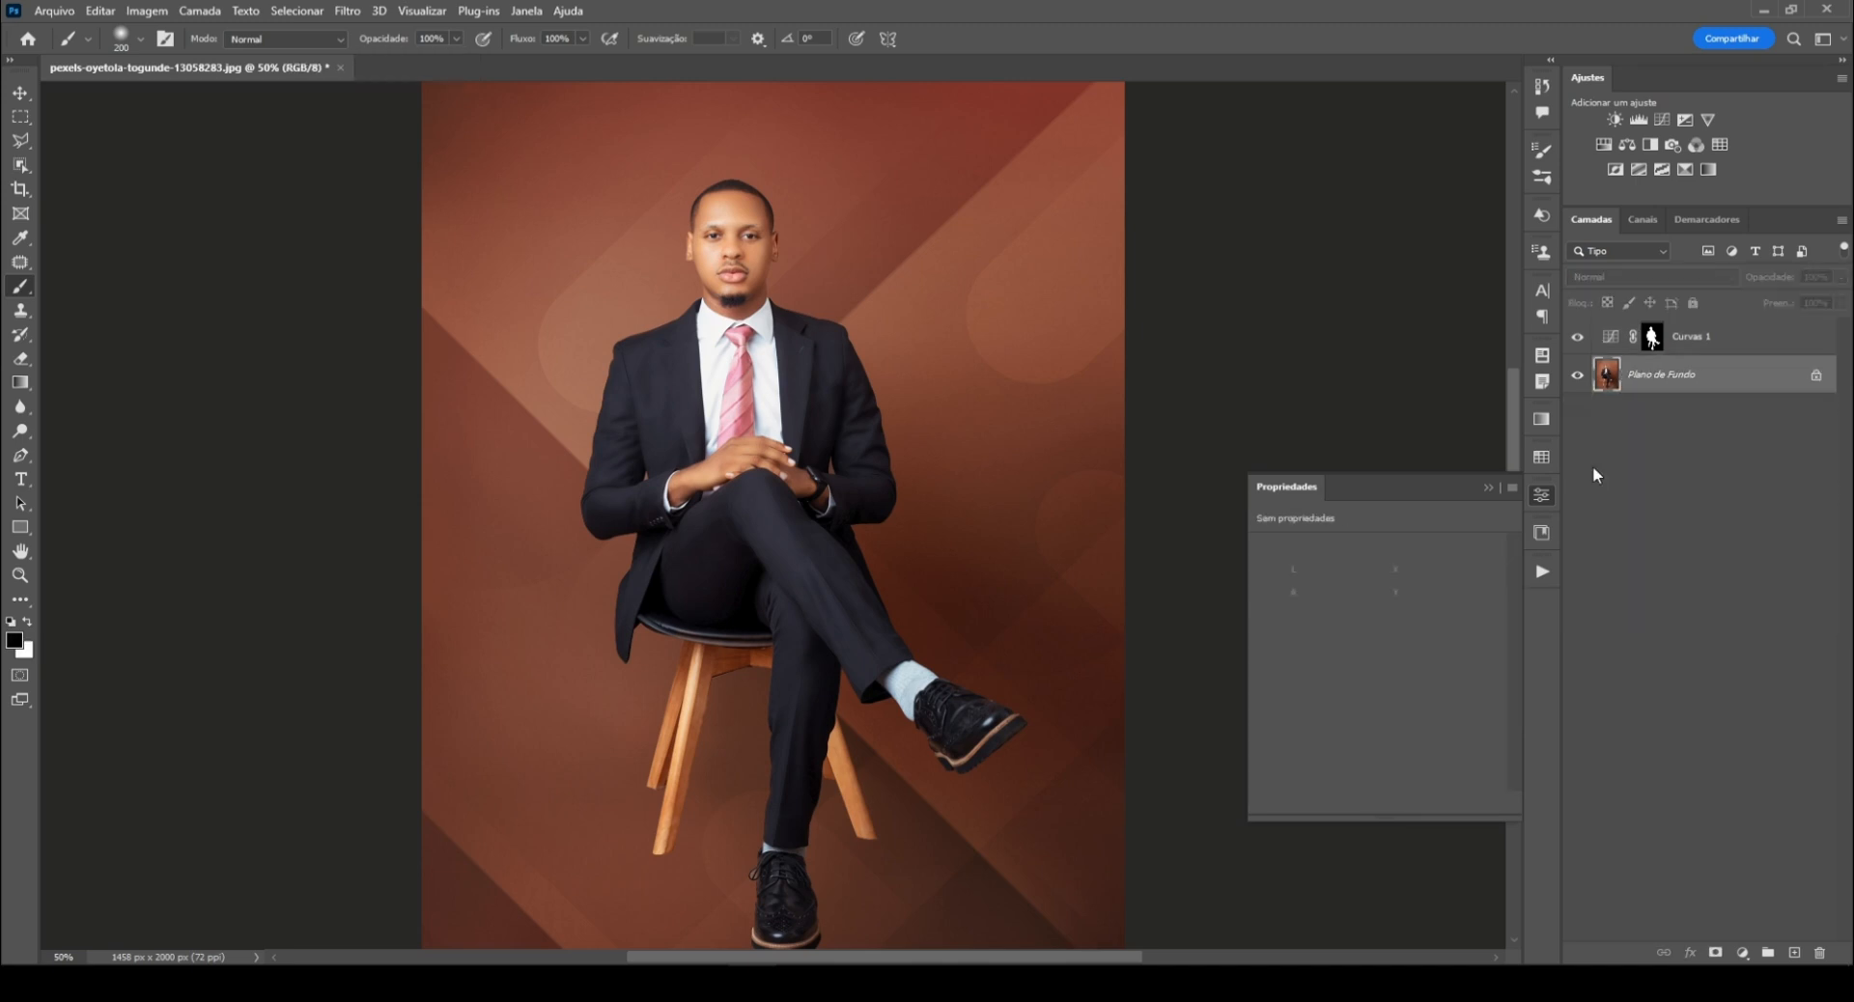
Step: Run the Trocar Fundo e Harmonizar action and place the AdobeStock_86711641 building interior as the new background
{"action": "key", "text": "ctrl+minus"}
{"action": "left_click", "coordinate": [1541, 574]}
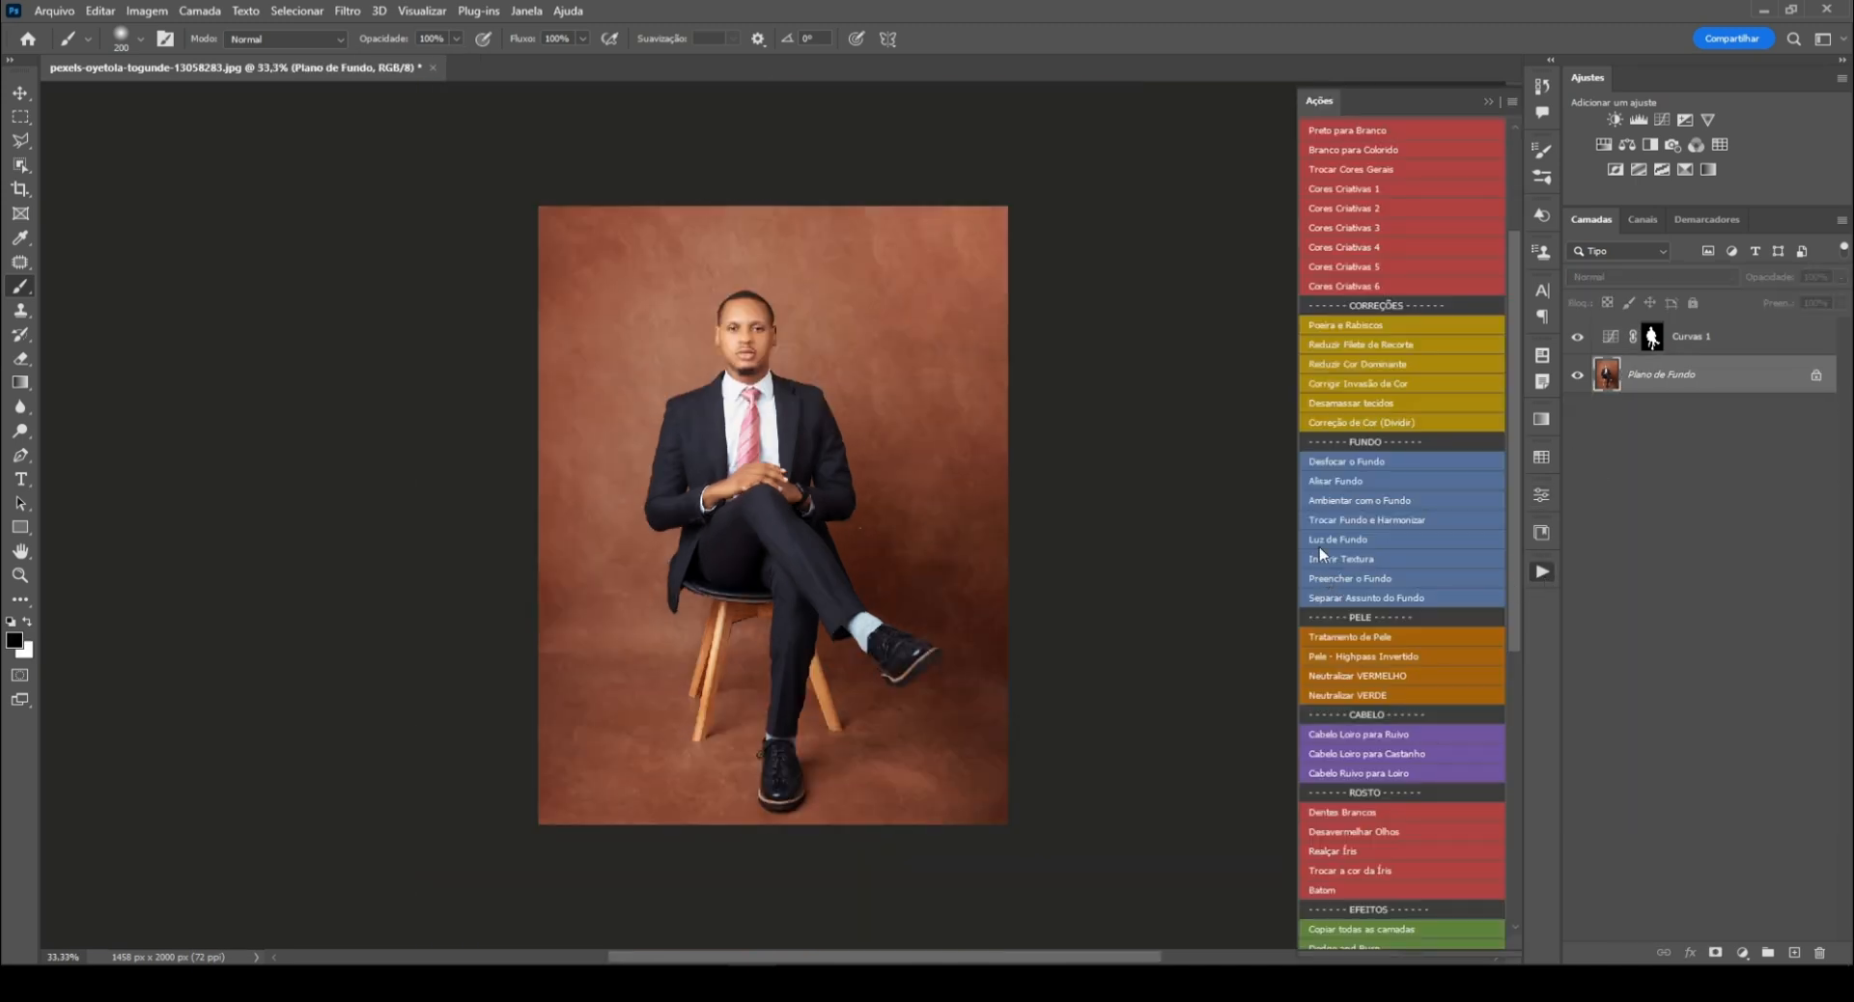
{"action": "left_click", "coordinate": [1363, 522]}
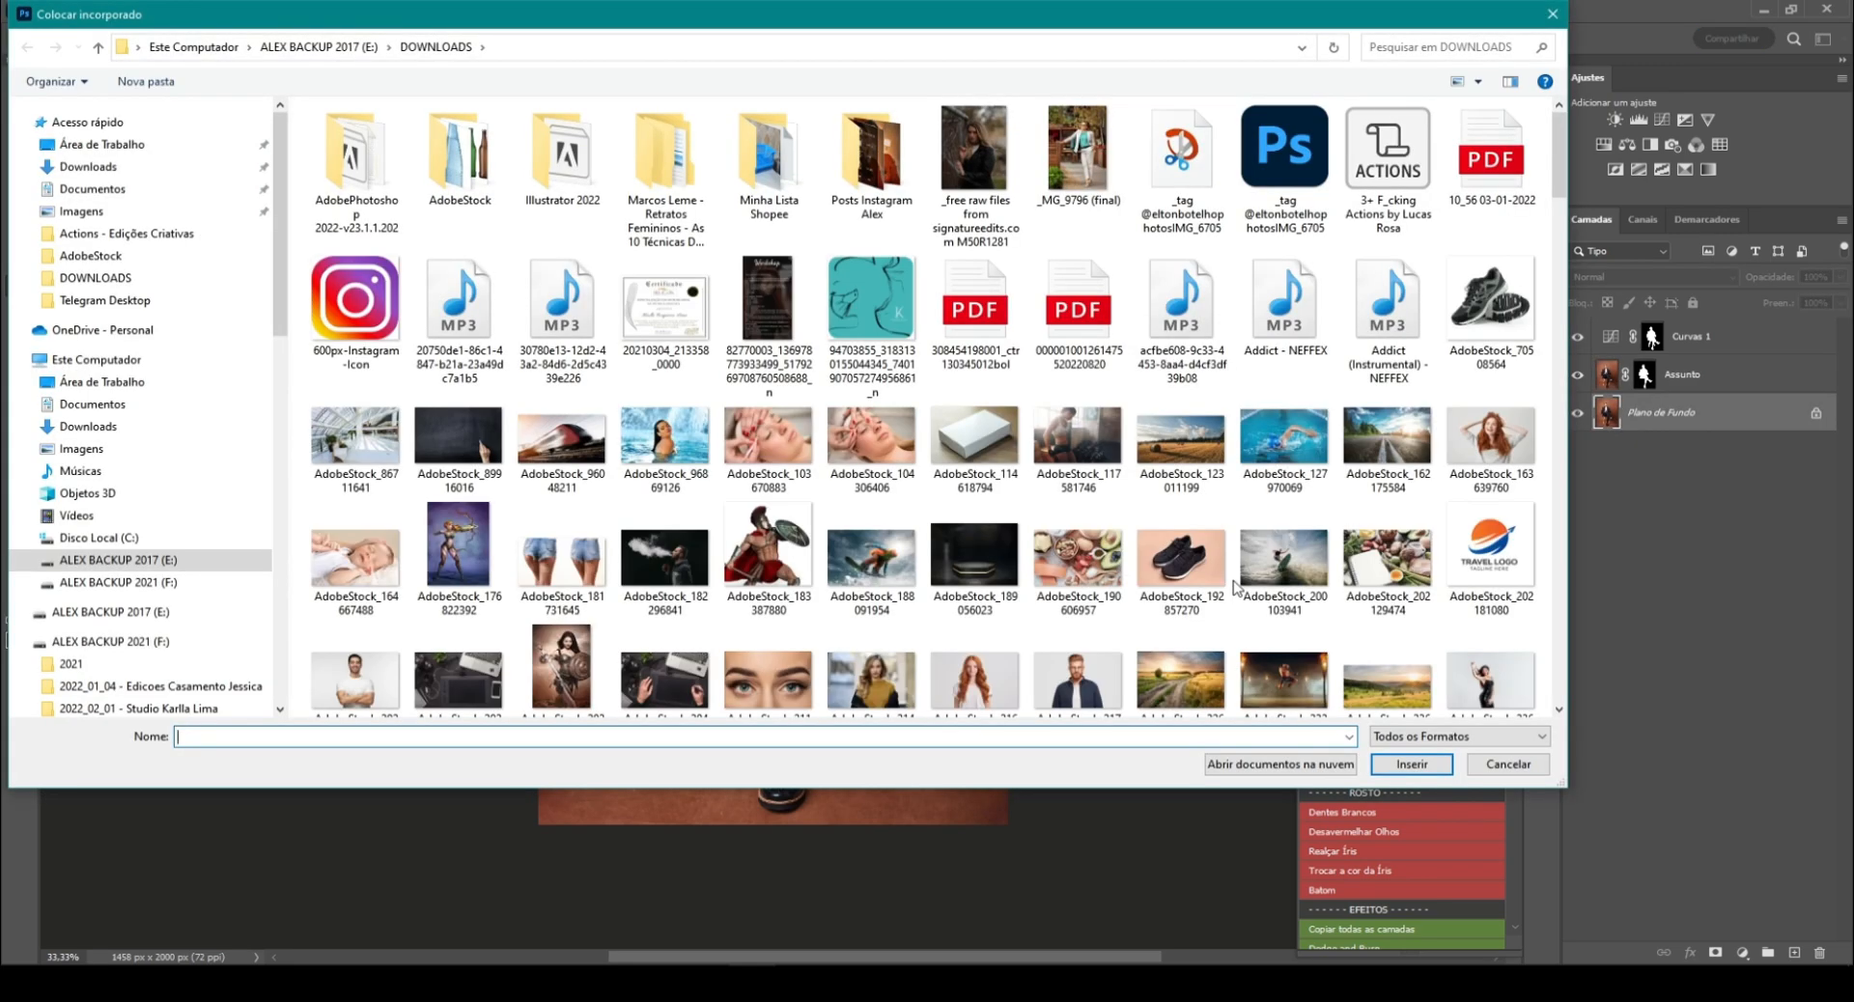
{"action": "scroll", "coordinate": [772, 387], "scroll_direction": "down", "scroll_amount": 2}
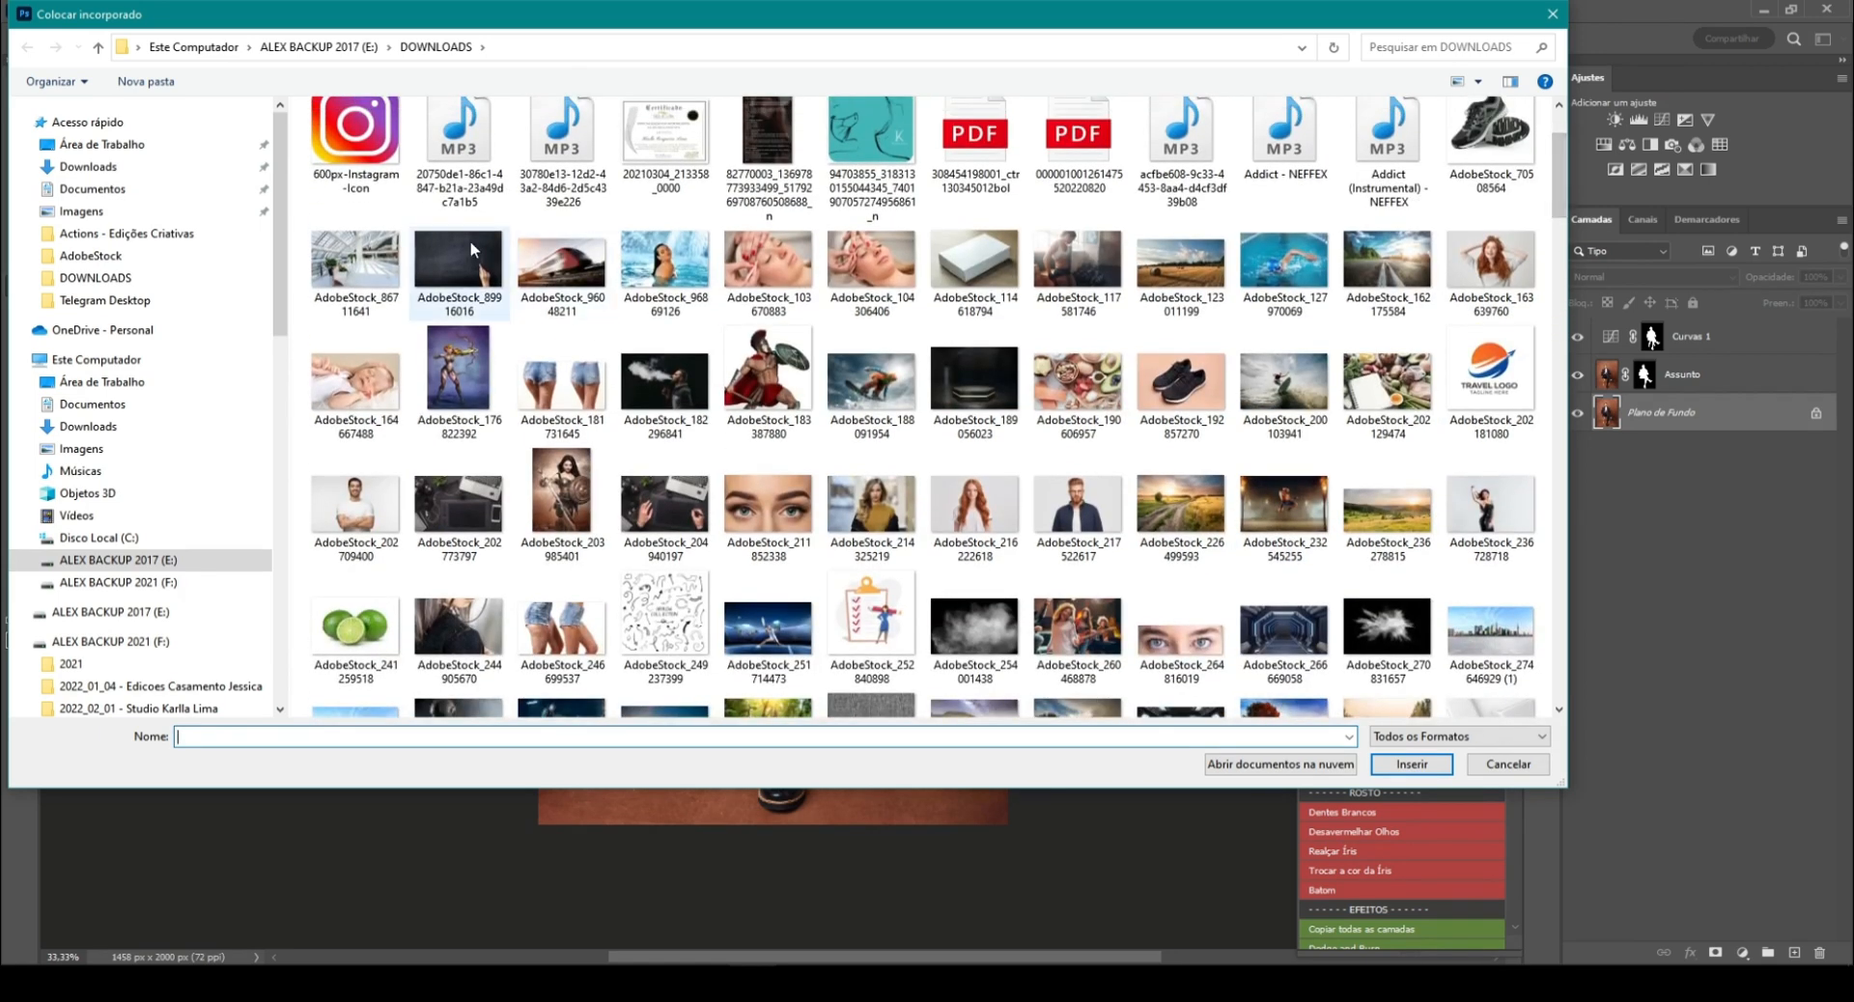
{"action": "double_click", "coordinate": [354, 279]}
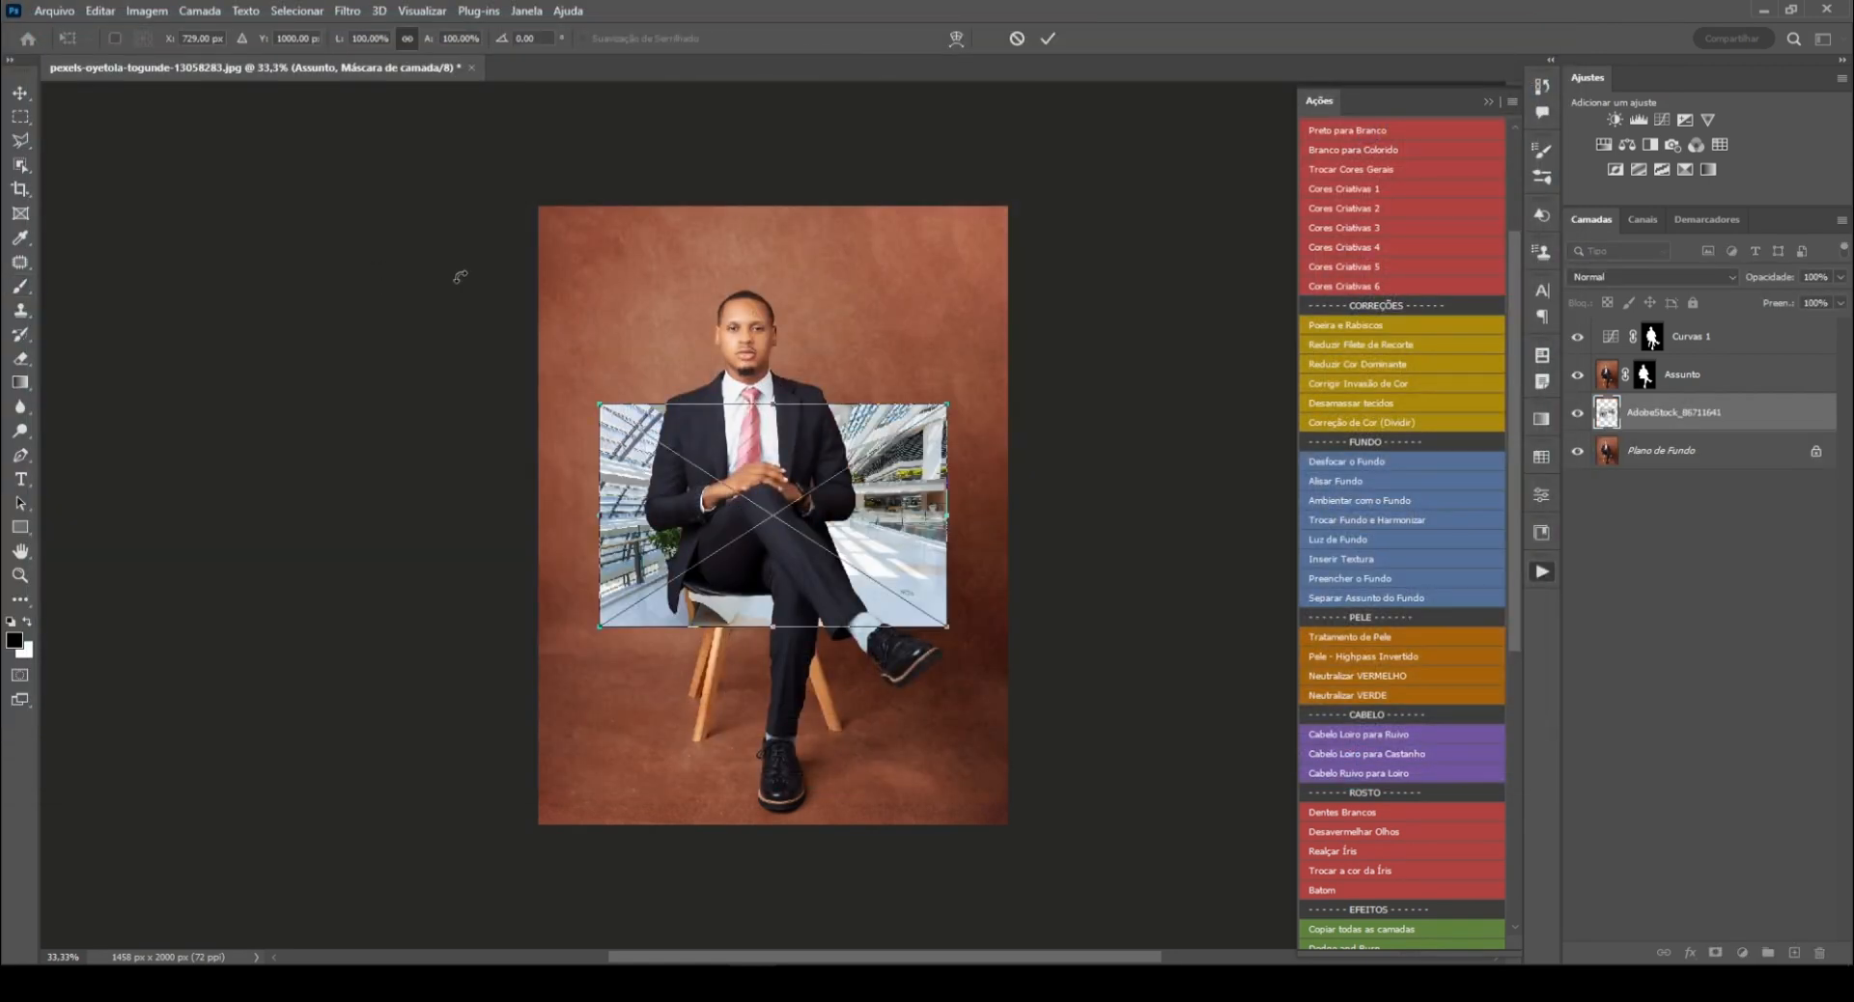
Step: Enlarge the building interior to 329.89% and position it behind the man so it covers the canvas, completing the action
{"action": "left_click_drag", "start_coordinate": [773, 407], "coordinate": [773, 206]}
{"action": "left_click_drag", "start_coordinate": [750, 625], "coordinate": [748, 904]}
{"action": "left_click_drag", "start_coordinate": [1146, 646], "coordinate": [1001, 608]}
{"action": "left_click_drag", "start_coordinate": [1132, 167], "coordinate": [1195, 128]}
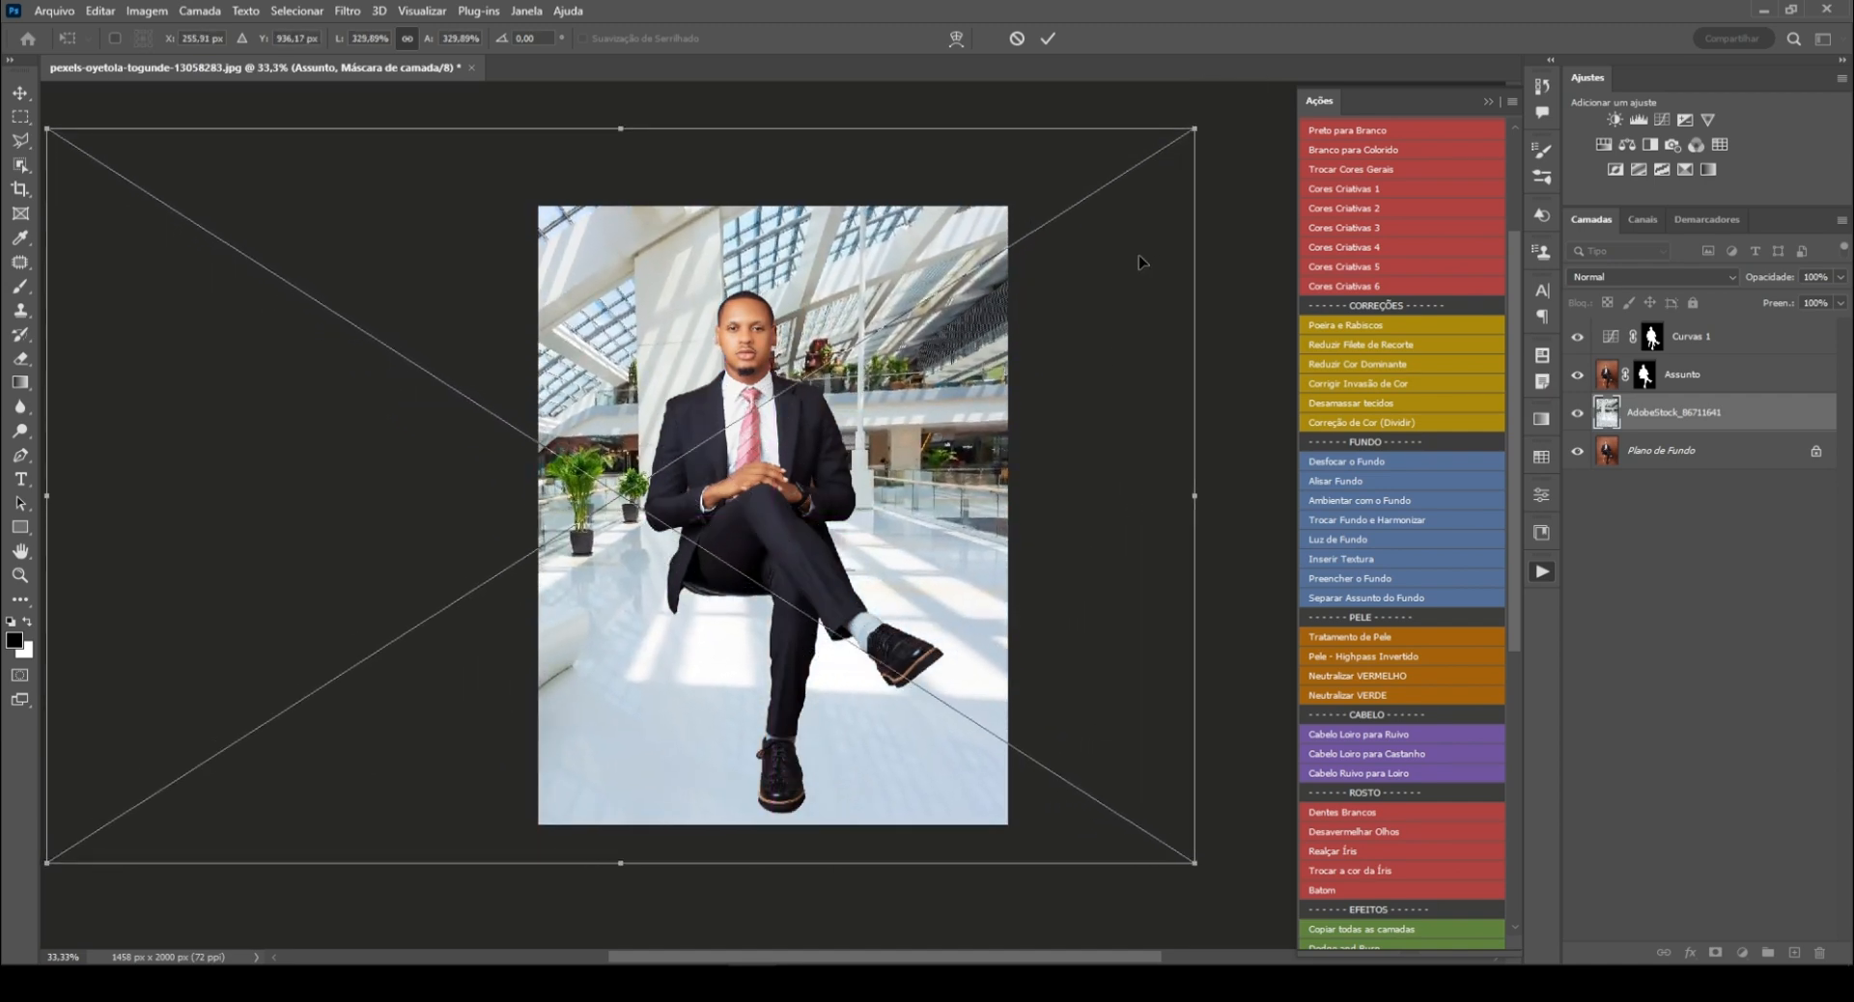
{"action": "left_click_drag", "start_coordinate": [1144, 263], "coordinate": [1136, 269]}
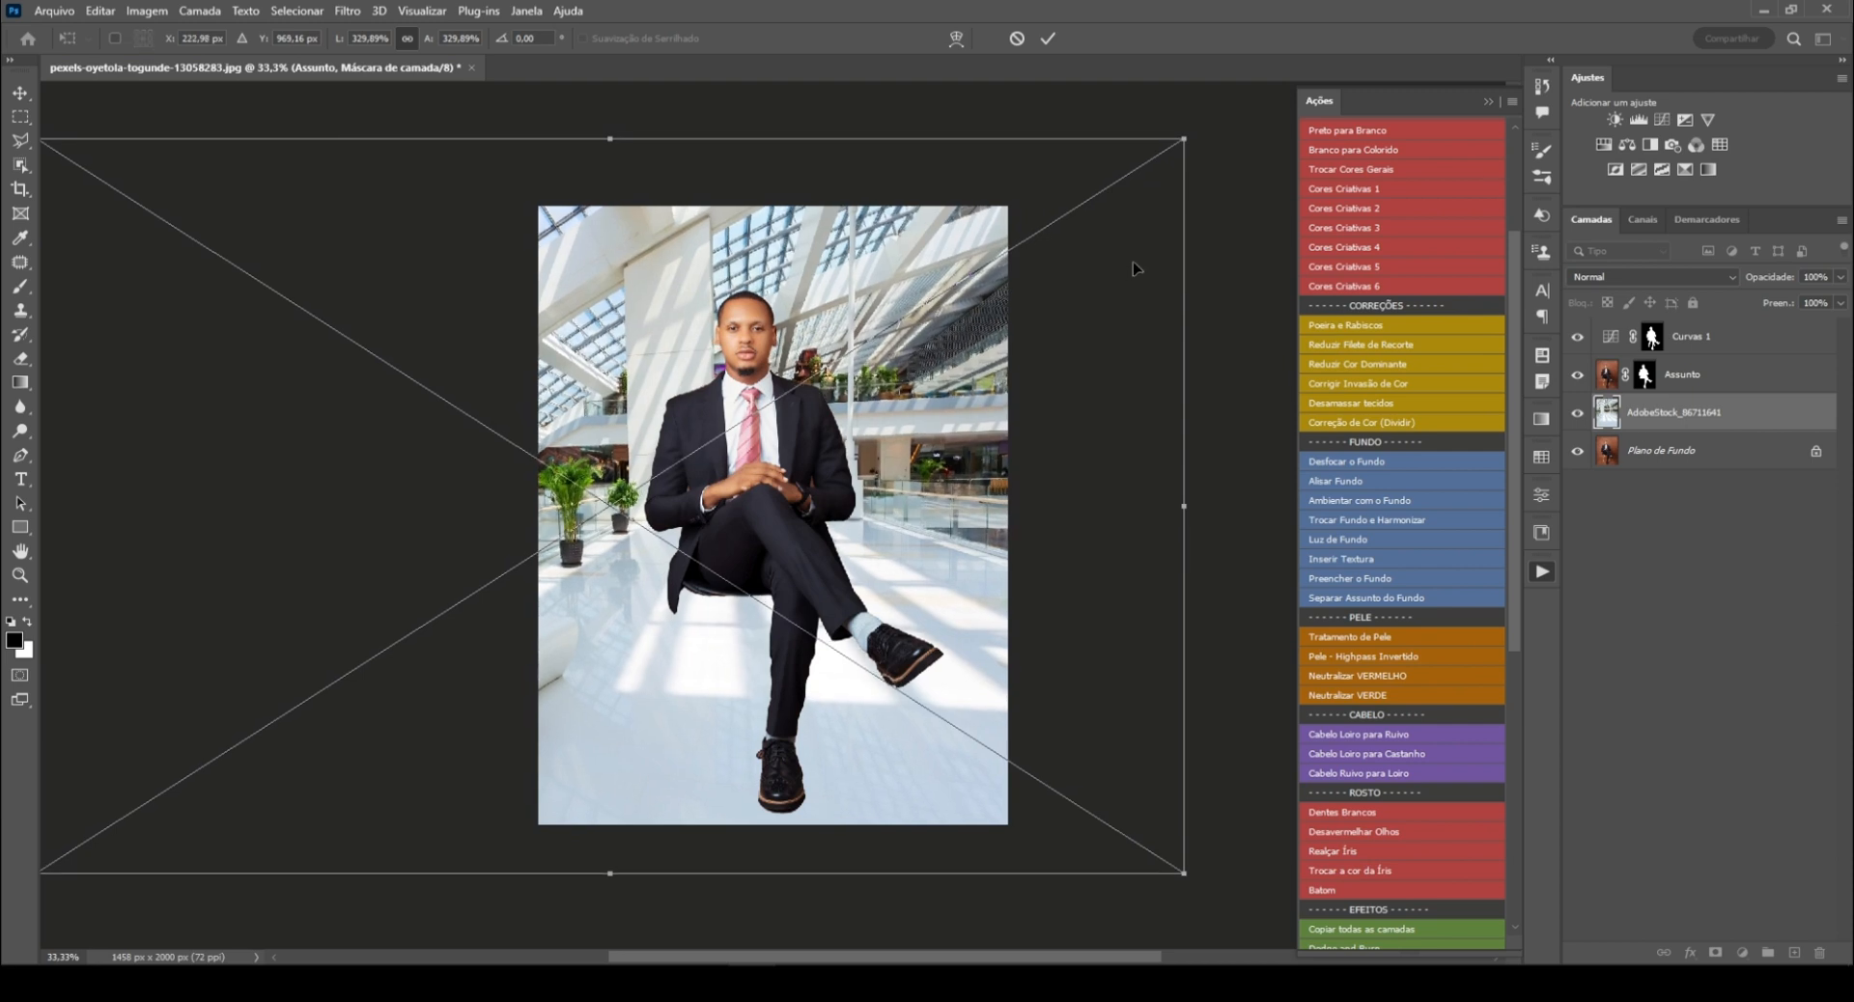
{"action": "key", "text": "Return"}
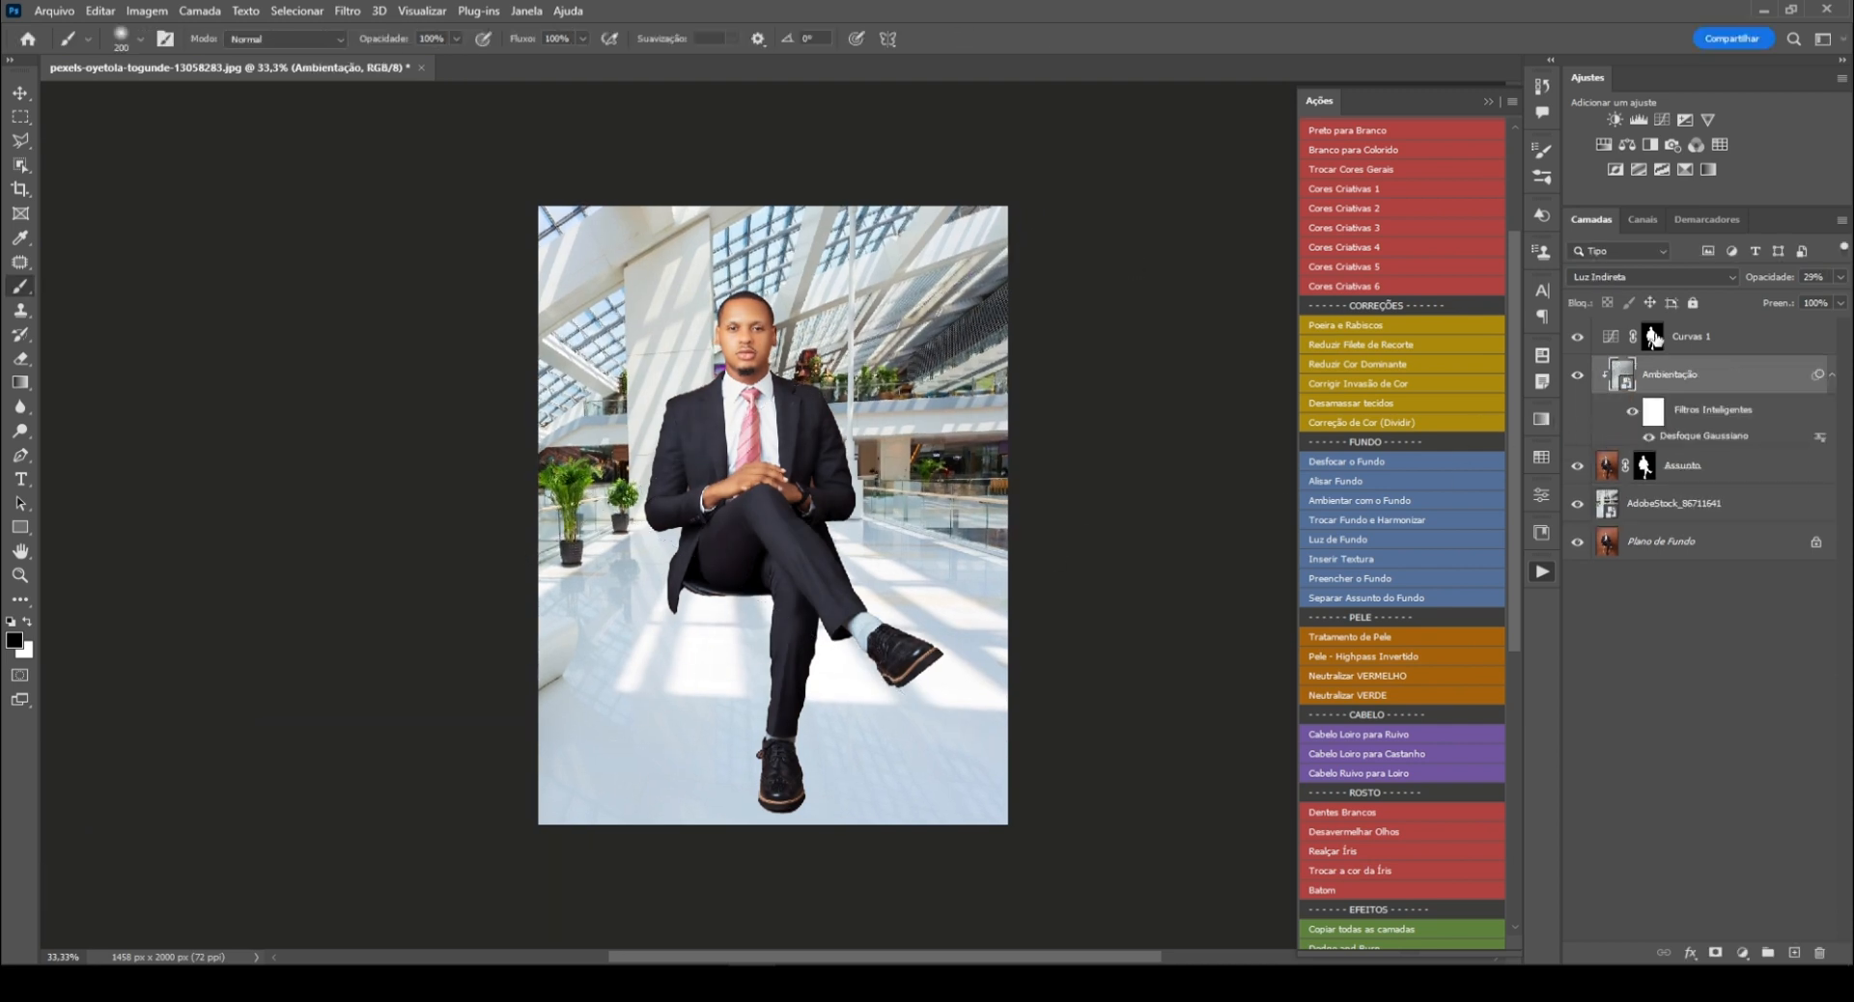
Step: Replace the Assunto layer's mask with a copy of the Curvas 1 mask to bring back the stool
{"action": "left_click", "coordinate": [1652, 338]}
{"action": "left_click_drag", "start_coordinate": [1652, 338], "coordinate": [1672, 457]}
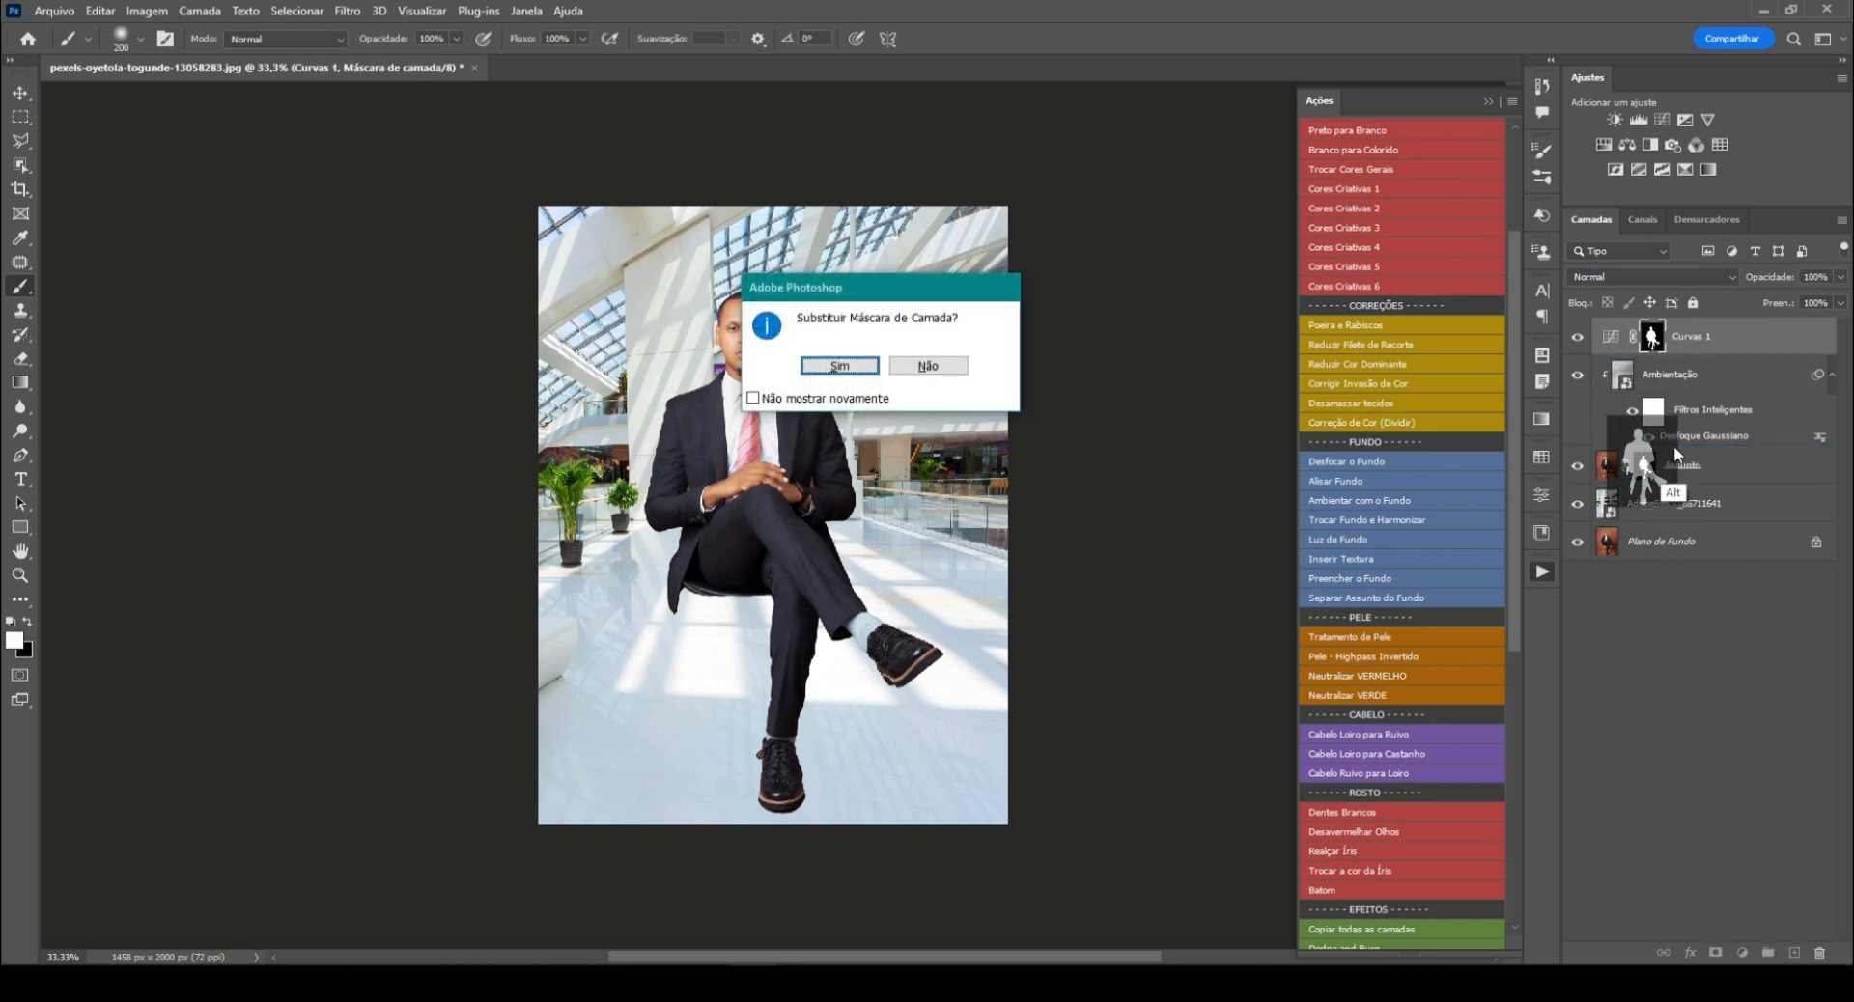
{"action": "left_click", "coordinate": [836, 367]}
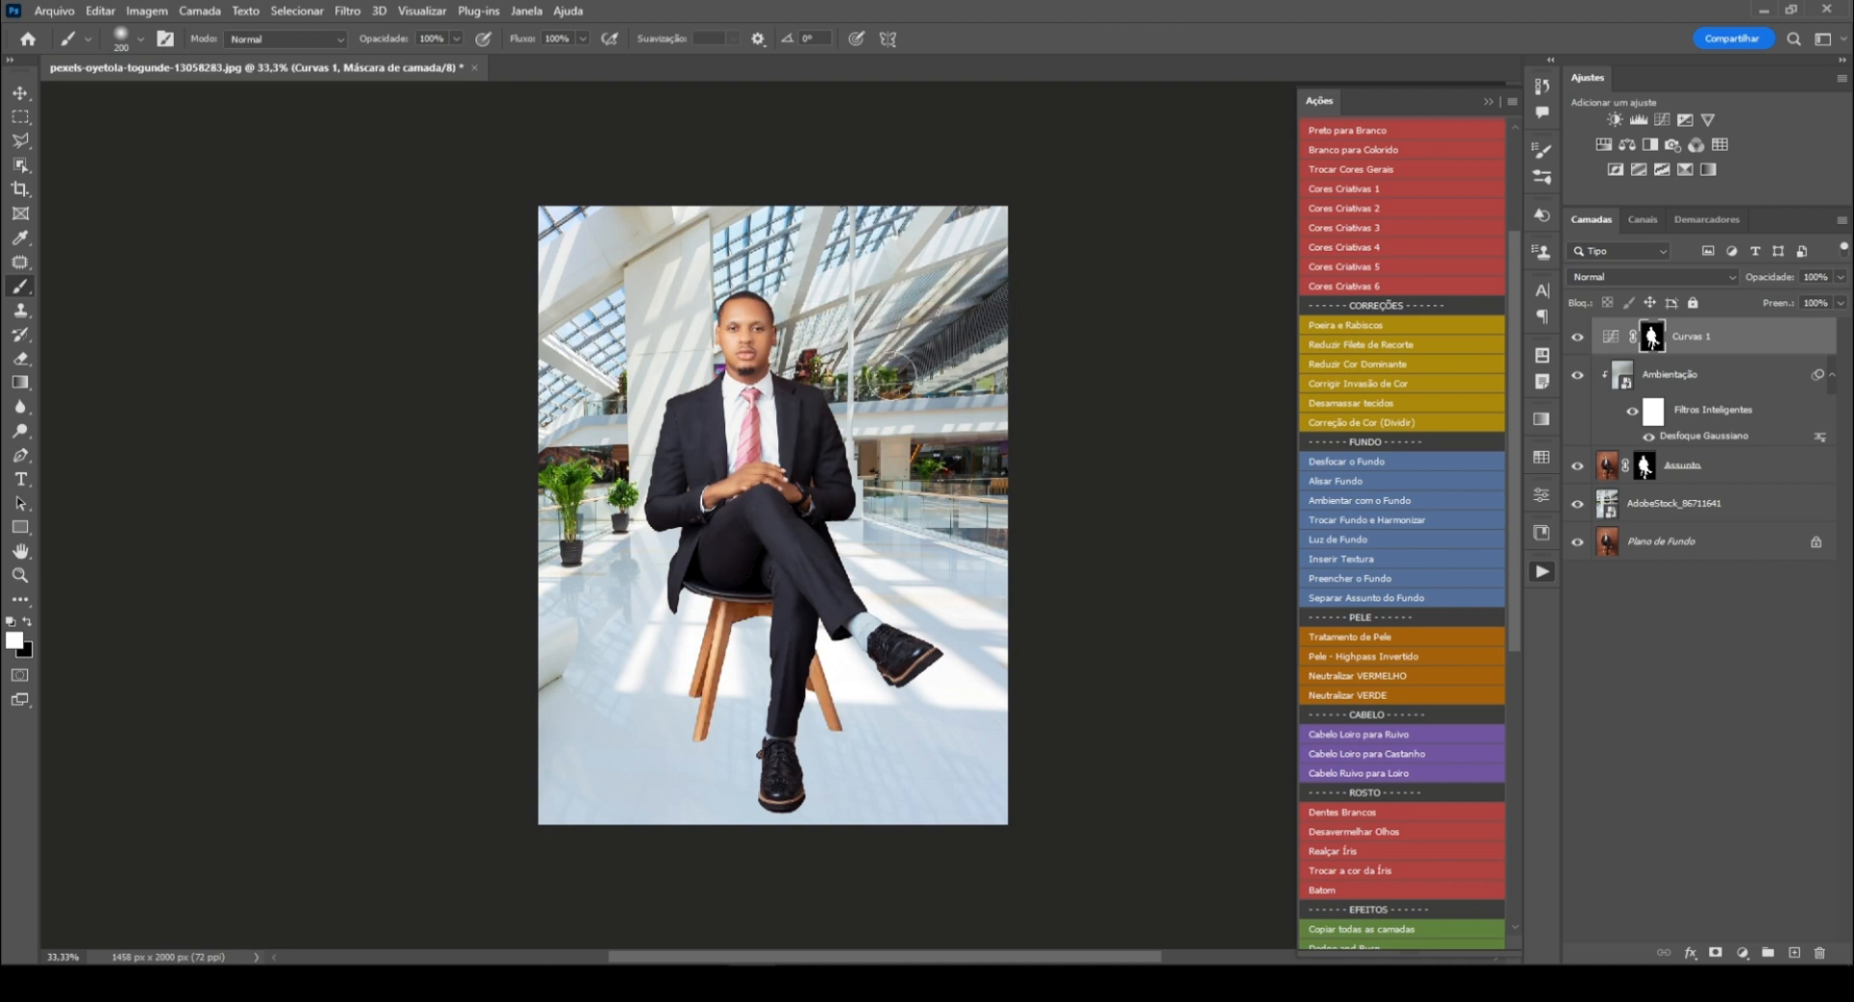
Step: Hide the Curvas 1 layer and set the Ambientação layer's opacity to 46%
{"action": "left_click", "coordinate": [1580, 337]}
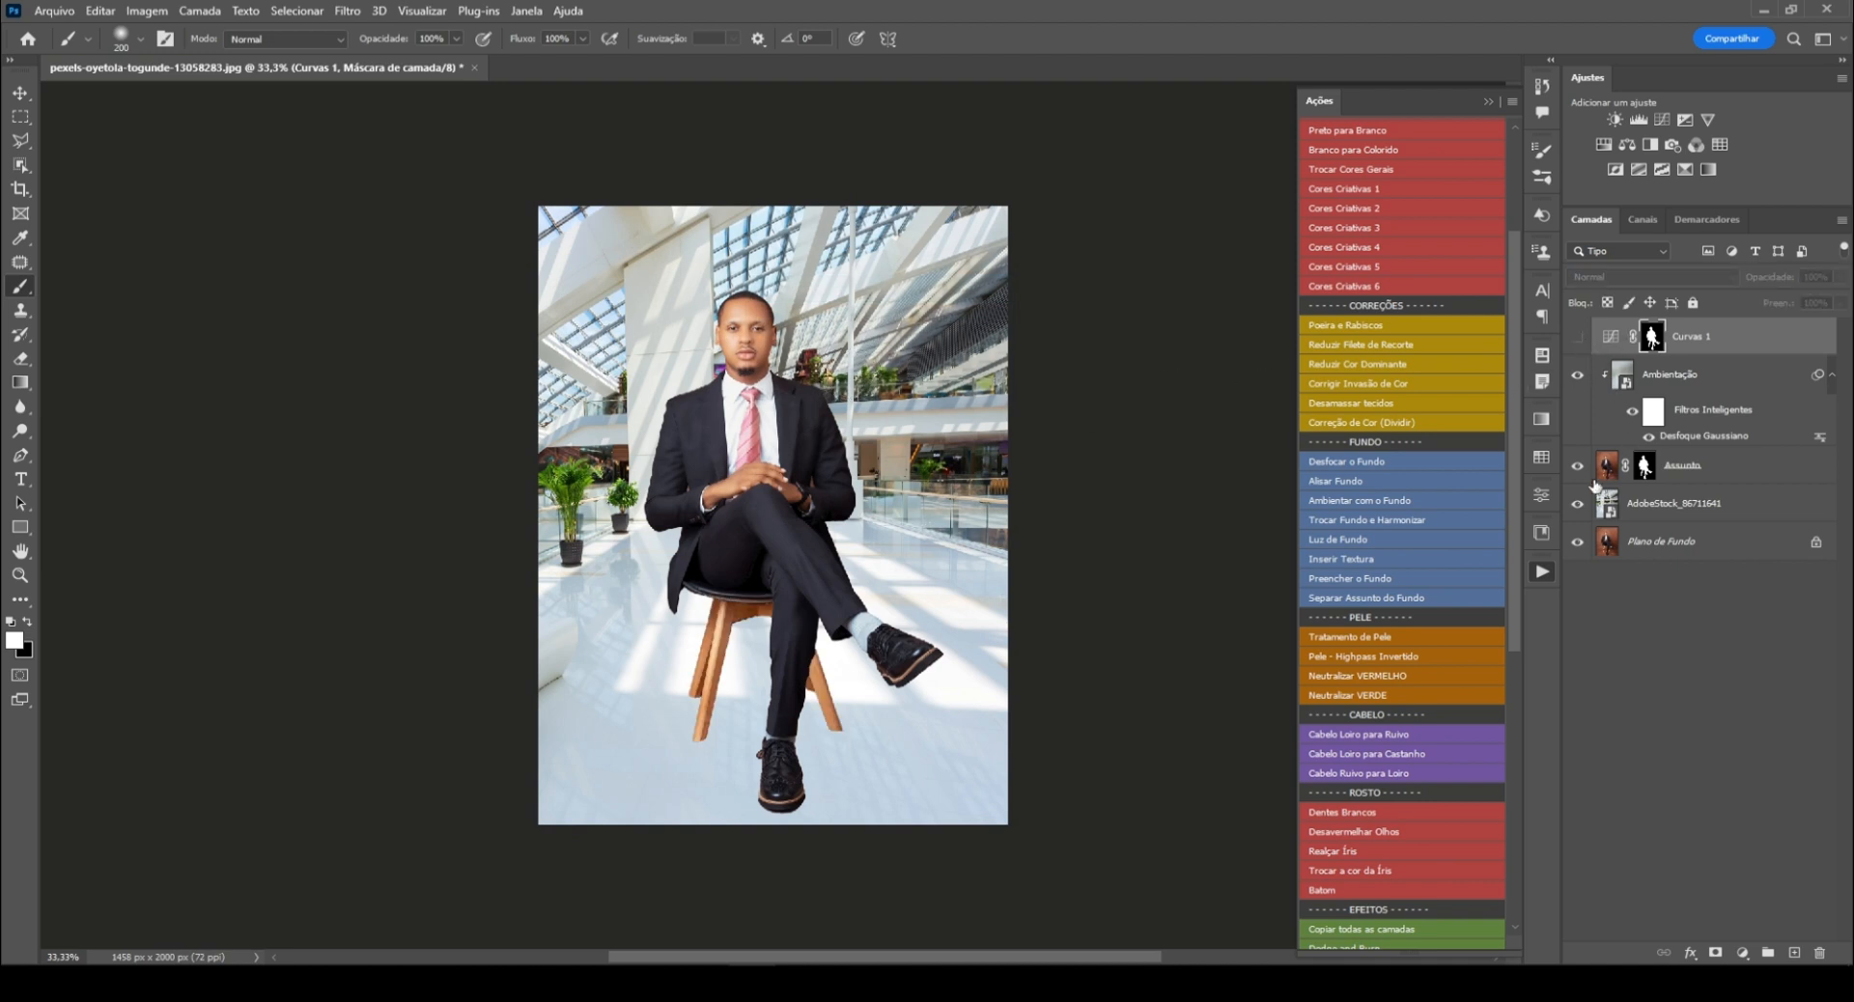
{"action": "left_click", "coordinate": [1661, 372]}
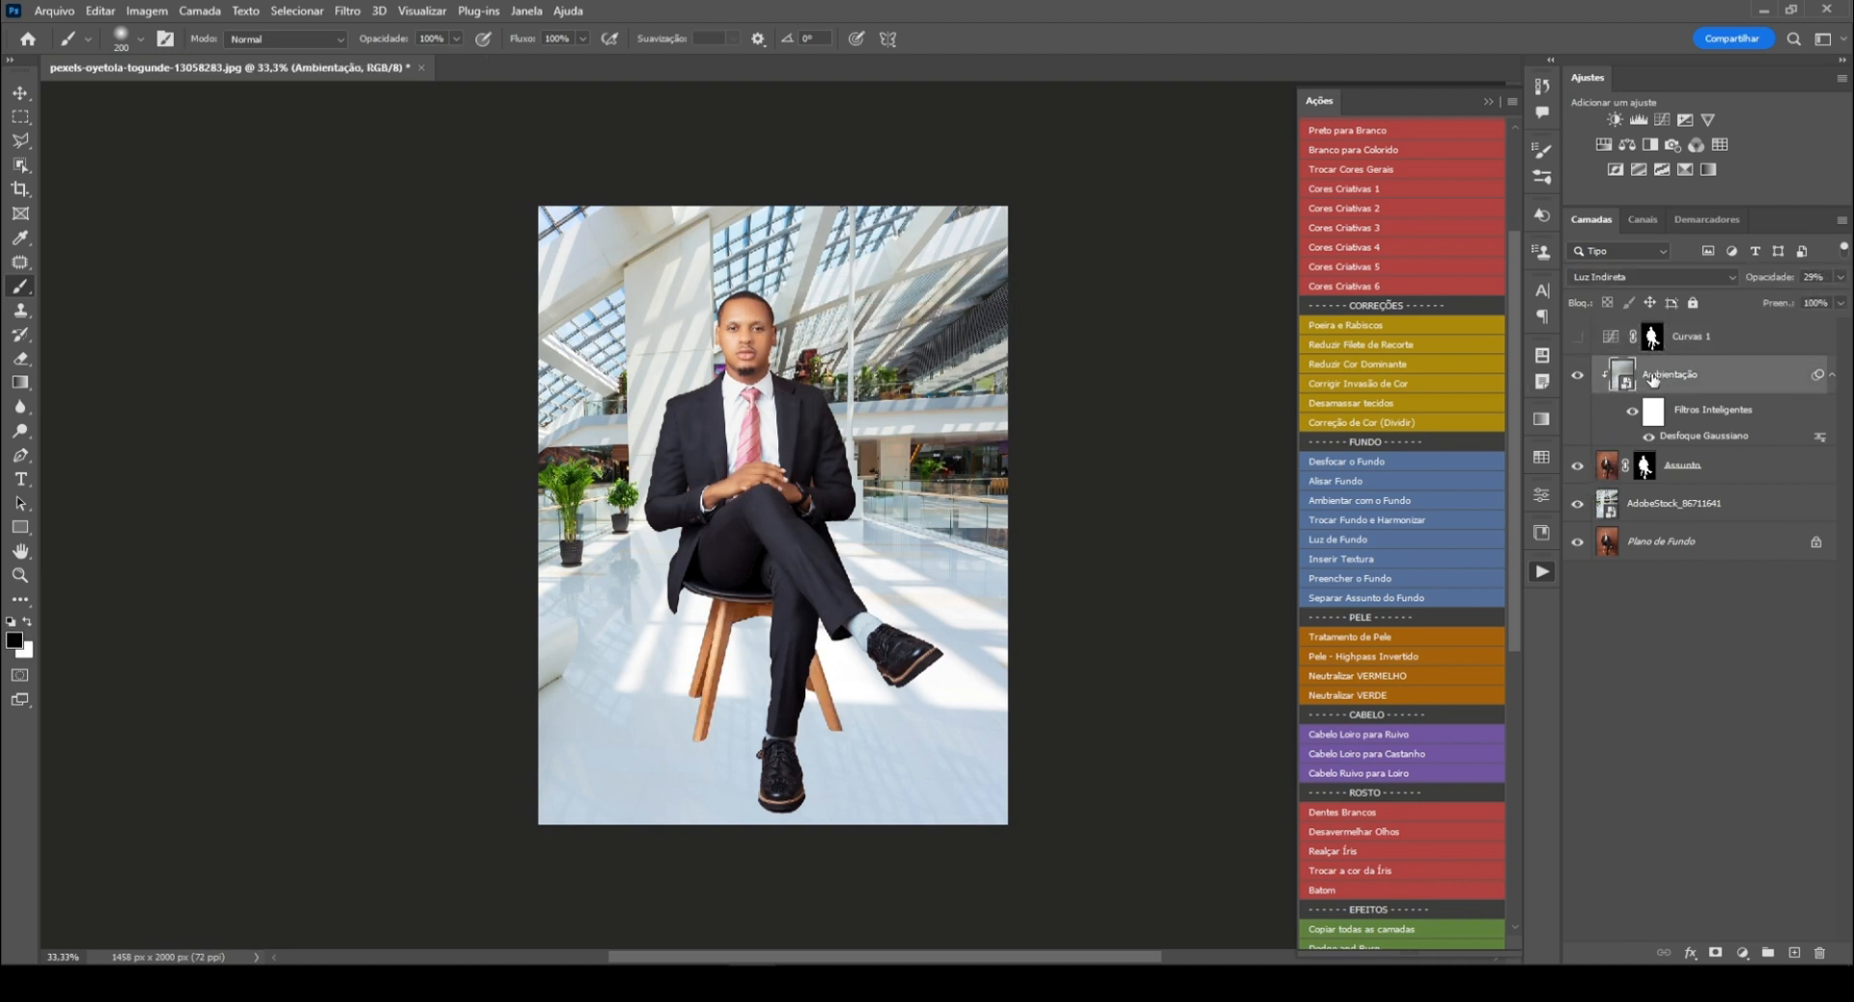
{"action": "key", "text": "ctrl+plus"}
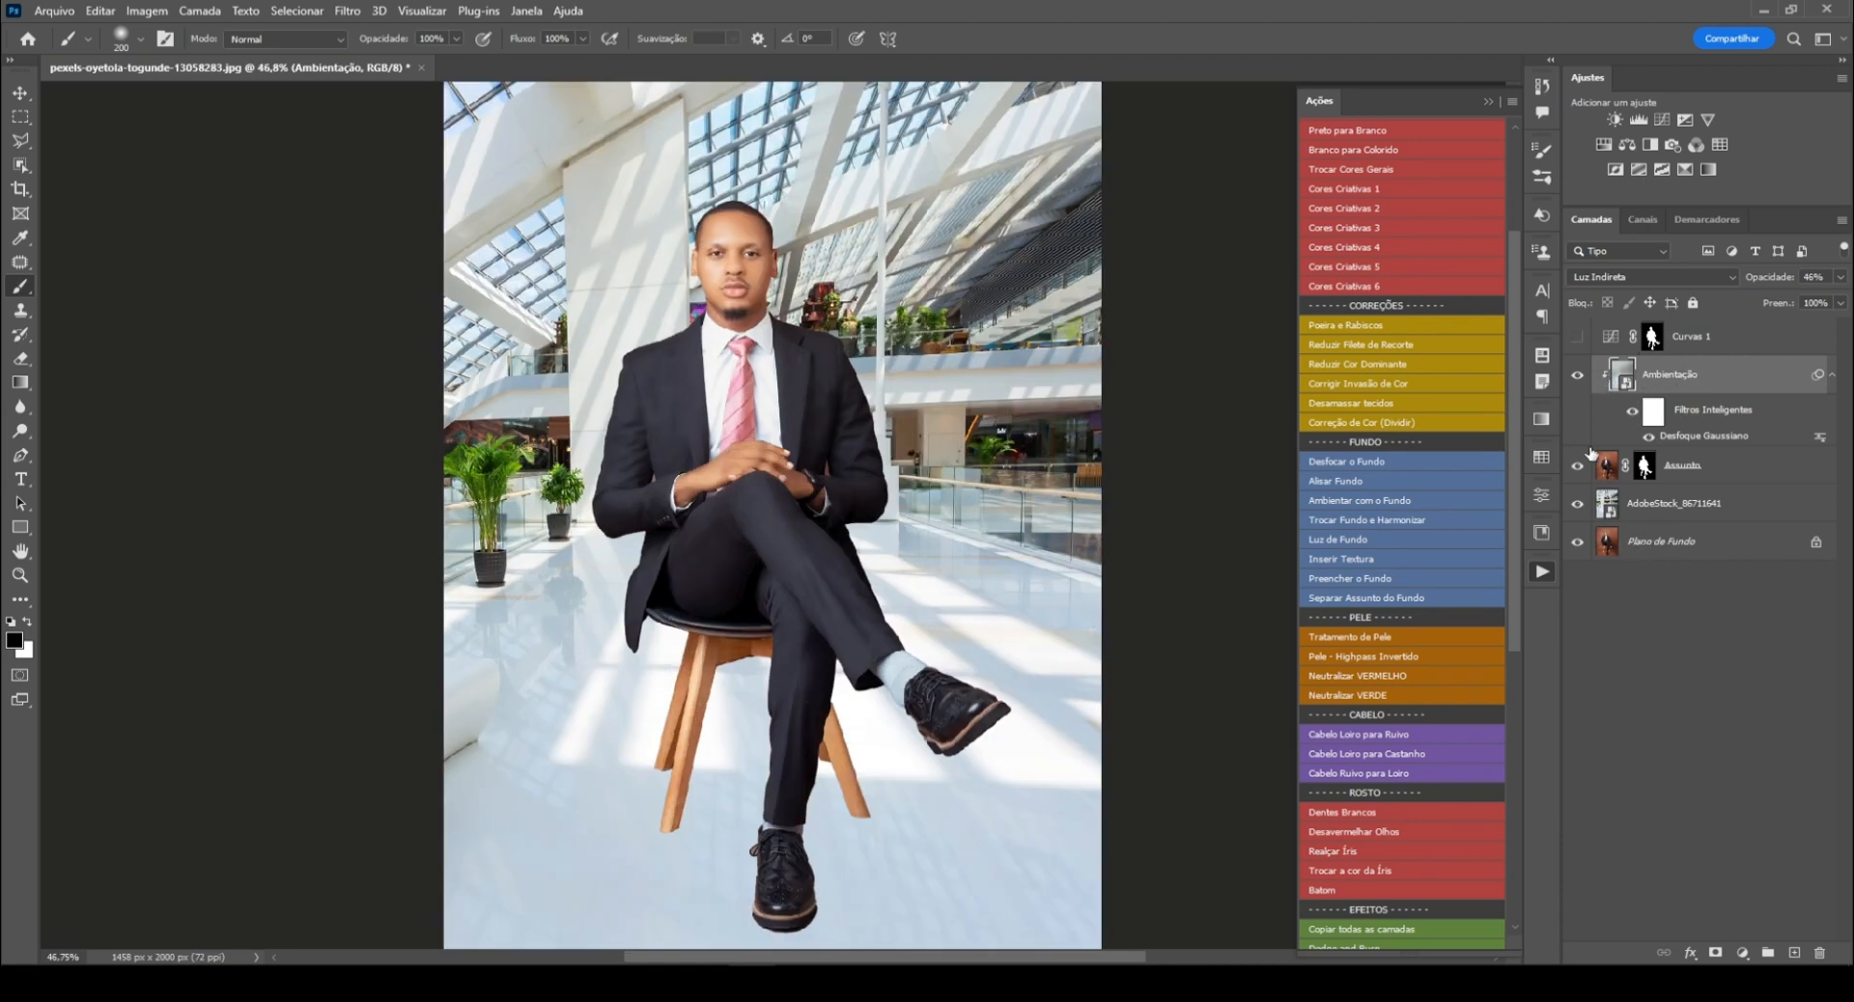
Step: Merge a copy of the visible layers with the Copiar todas as camadas action and view the new layer on its own
{"action": "left_click_drag", "start_coordinate": [1514, 425], "coordinate": [1495, 614]}
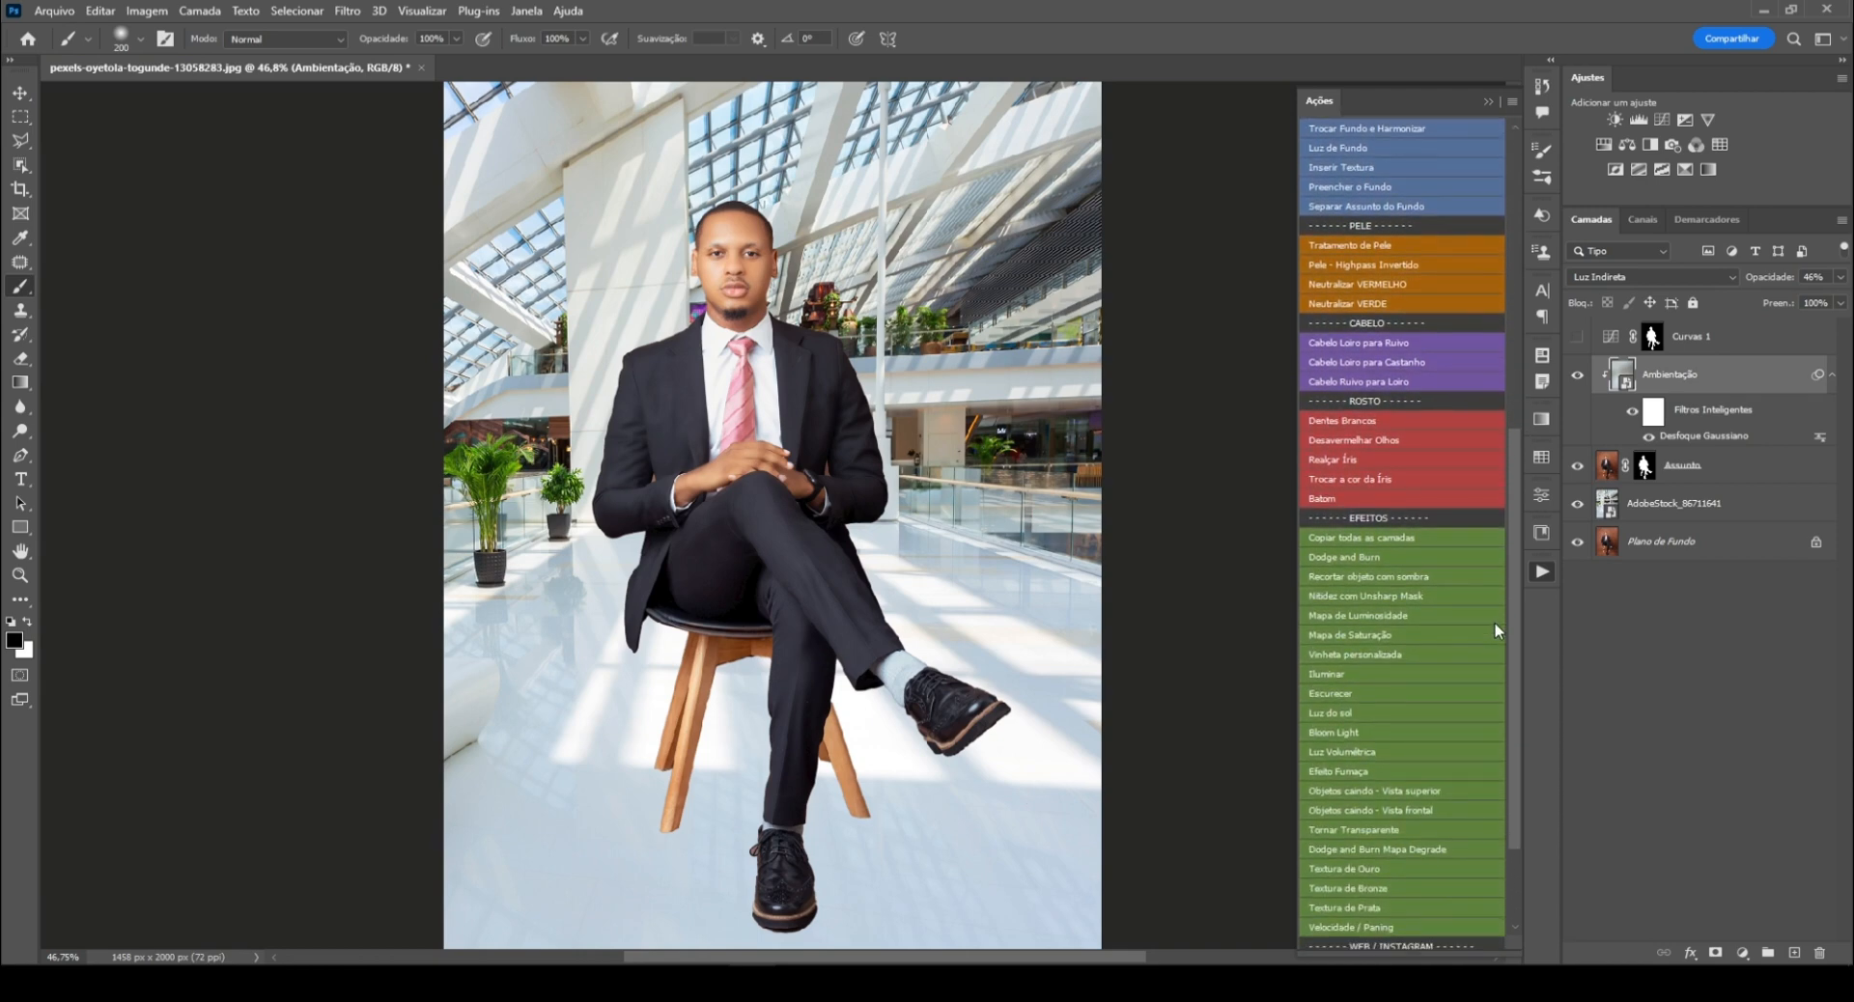
{"action": "scroll", "coordinate": [1495, 623], "scroll_direction": "down", "scroll_amount": 1}
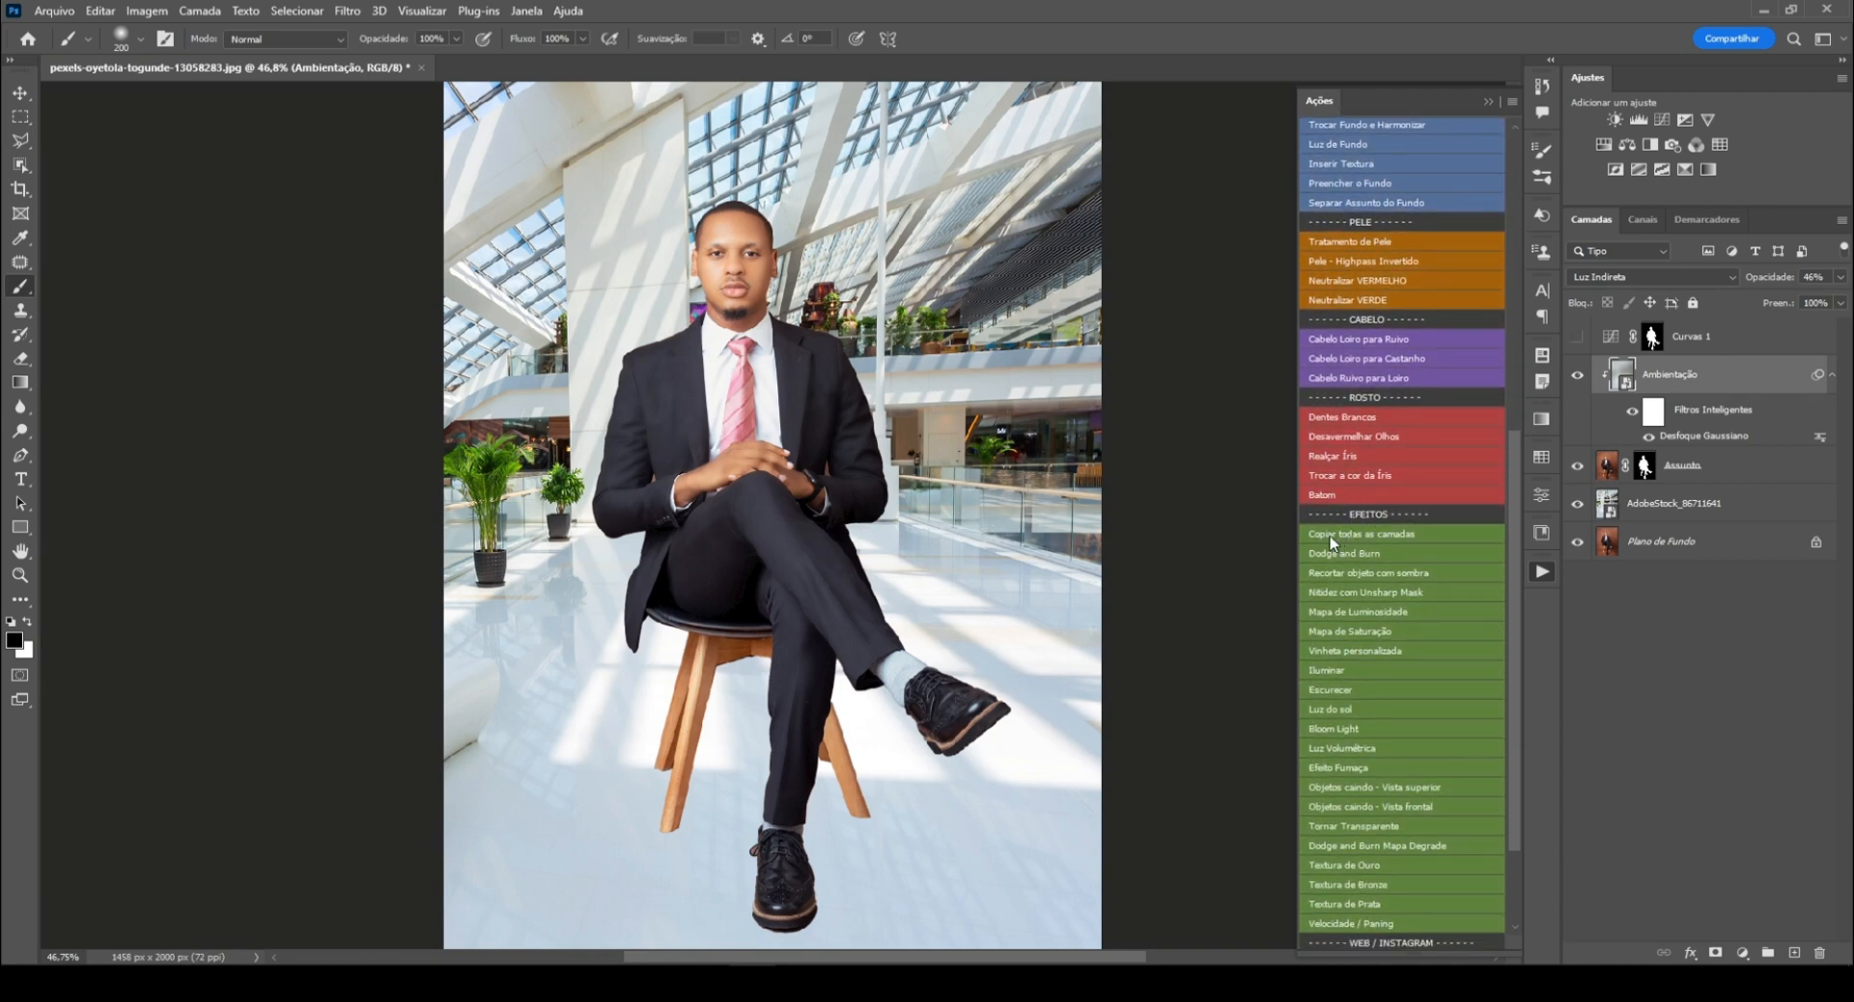
{"action": "left_click", "coordinate": [1367, 541]}
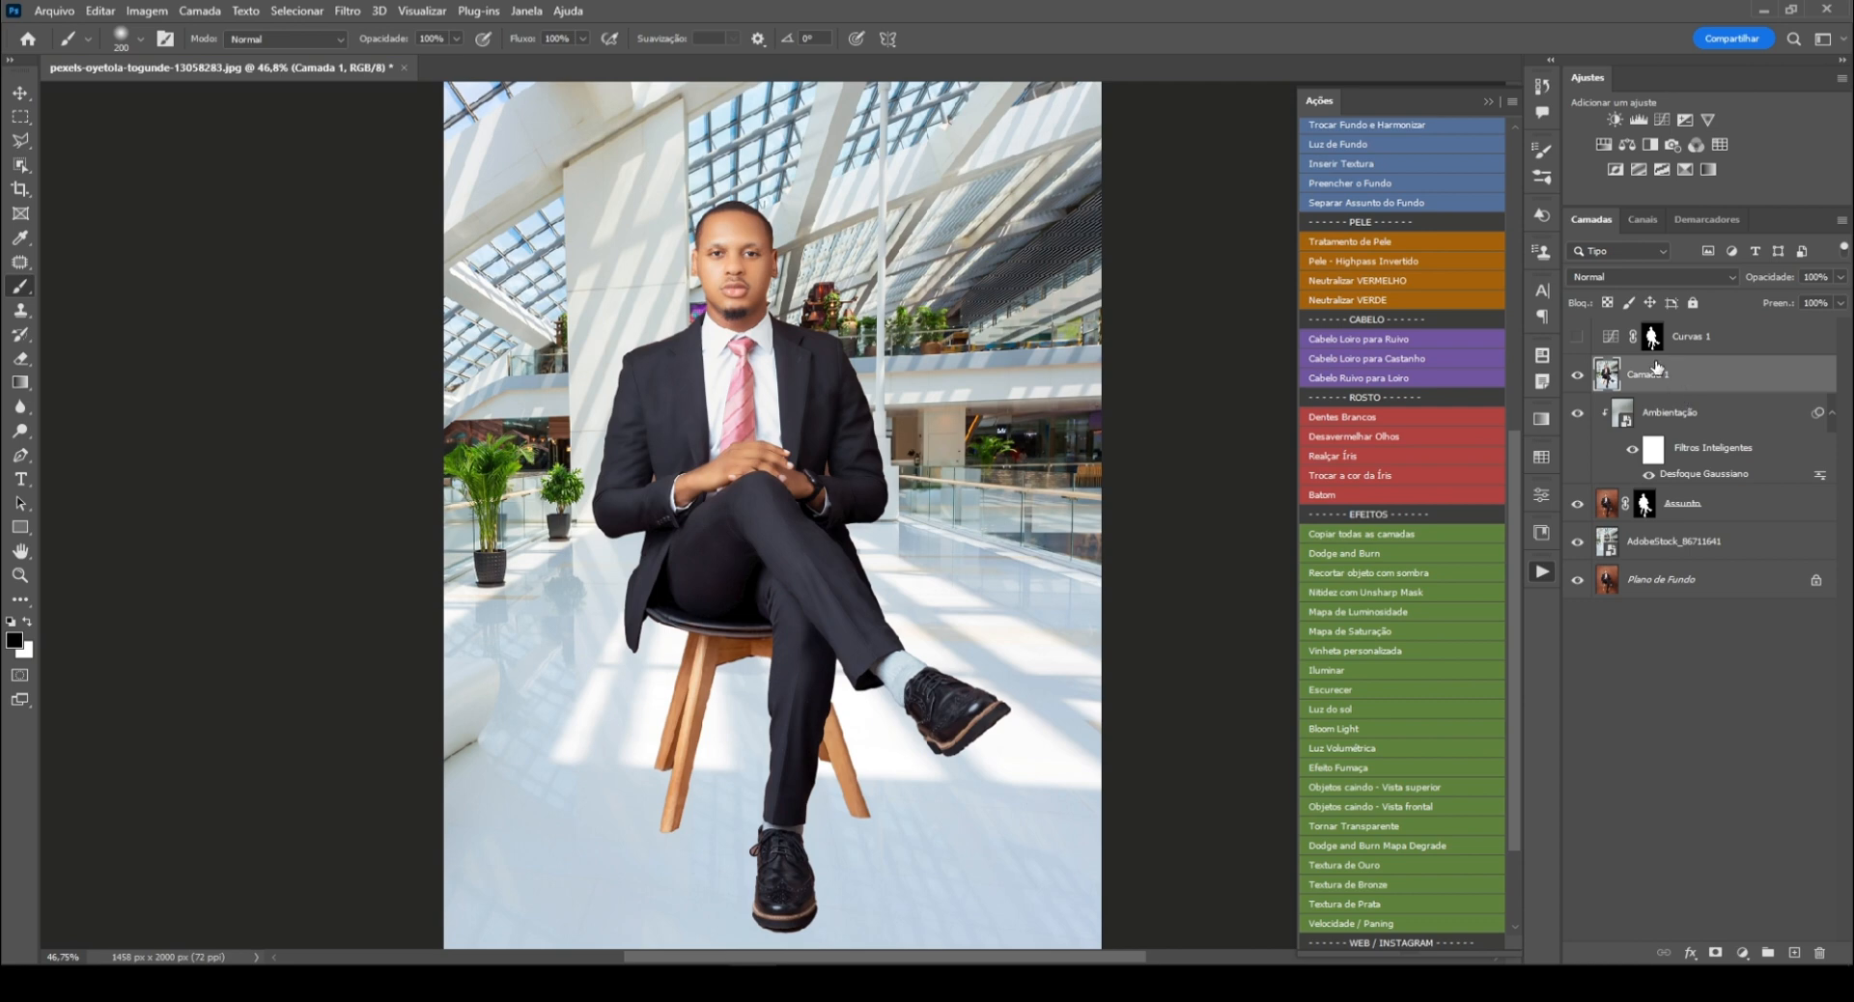
{"action": "left_click", "coordinate": [1577, 376], "text": "alt"}
{"action": "left_click", "coordinate": [1577, 376], "text": "alt"}
Step: Run the Desfocar o Fundo action and place the tilt-shift guides to keep the lower floor sharp and fade the blur up to shoulder height
{"action": "left_click_drag", "start_coordinate": [1515, 446], "coordinate": [1516, 290]}
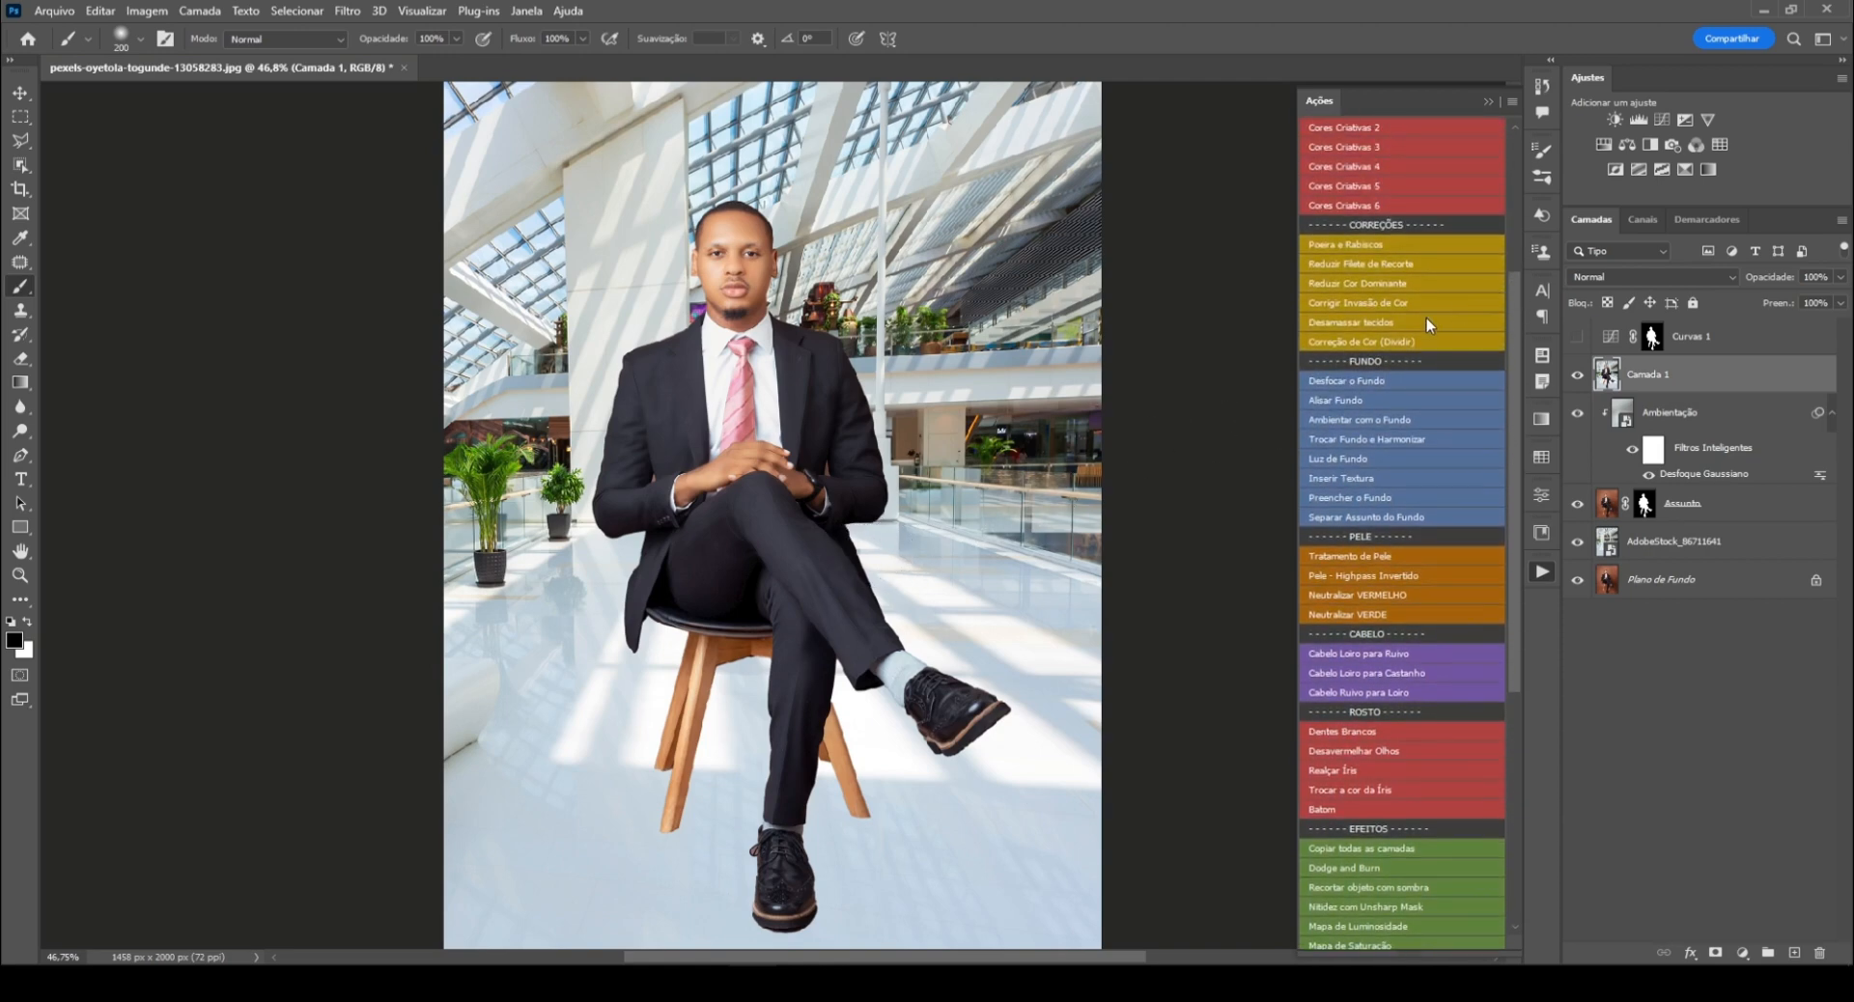
{"action": "left_click", "coordinate": [1365, 384]}
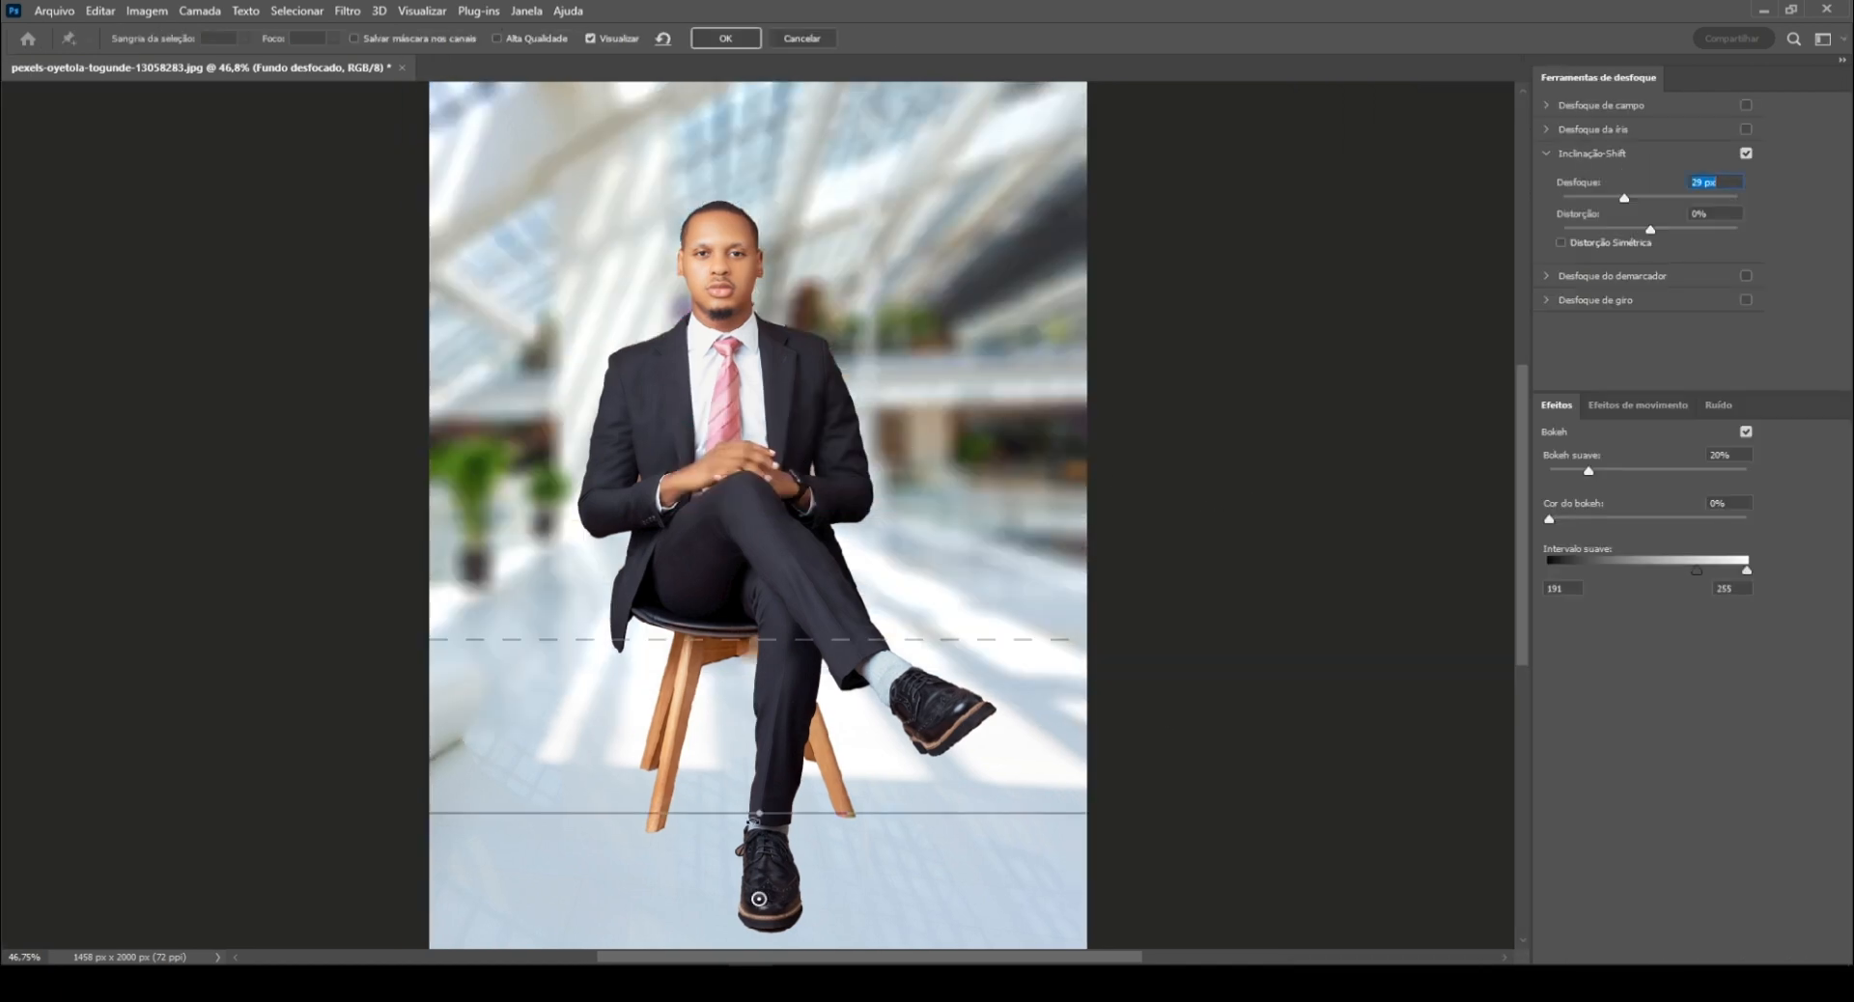
{"action": "left_click_drag", "start_coordinate": [759, 816], "coordinate": [762, 831]}
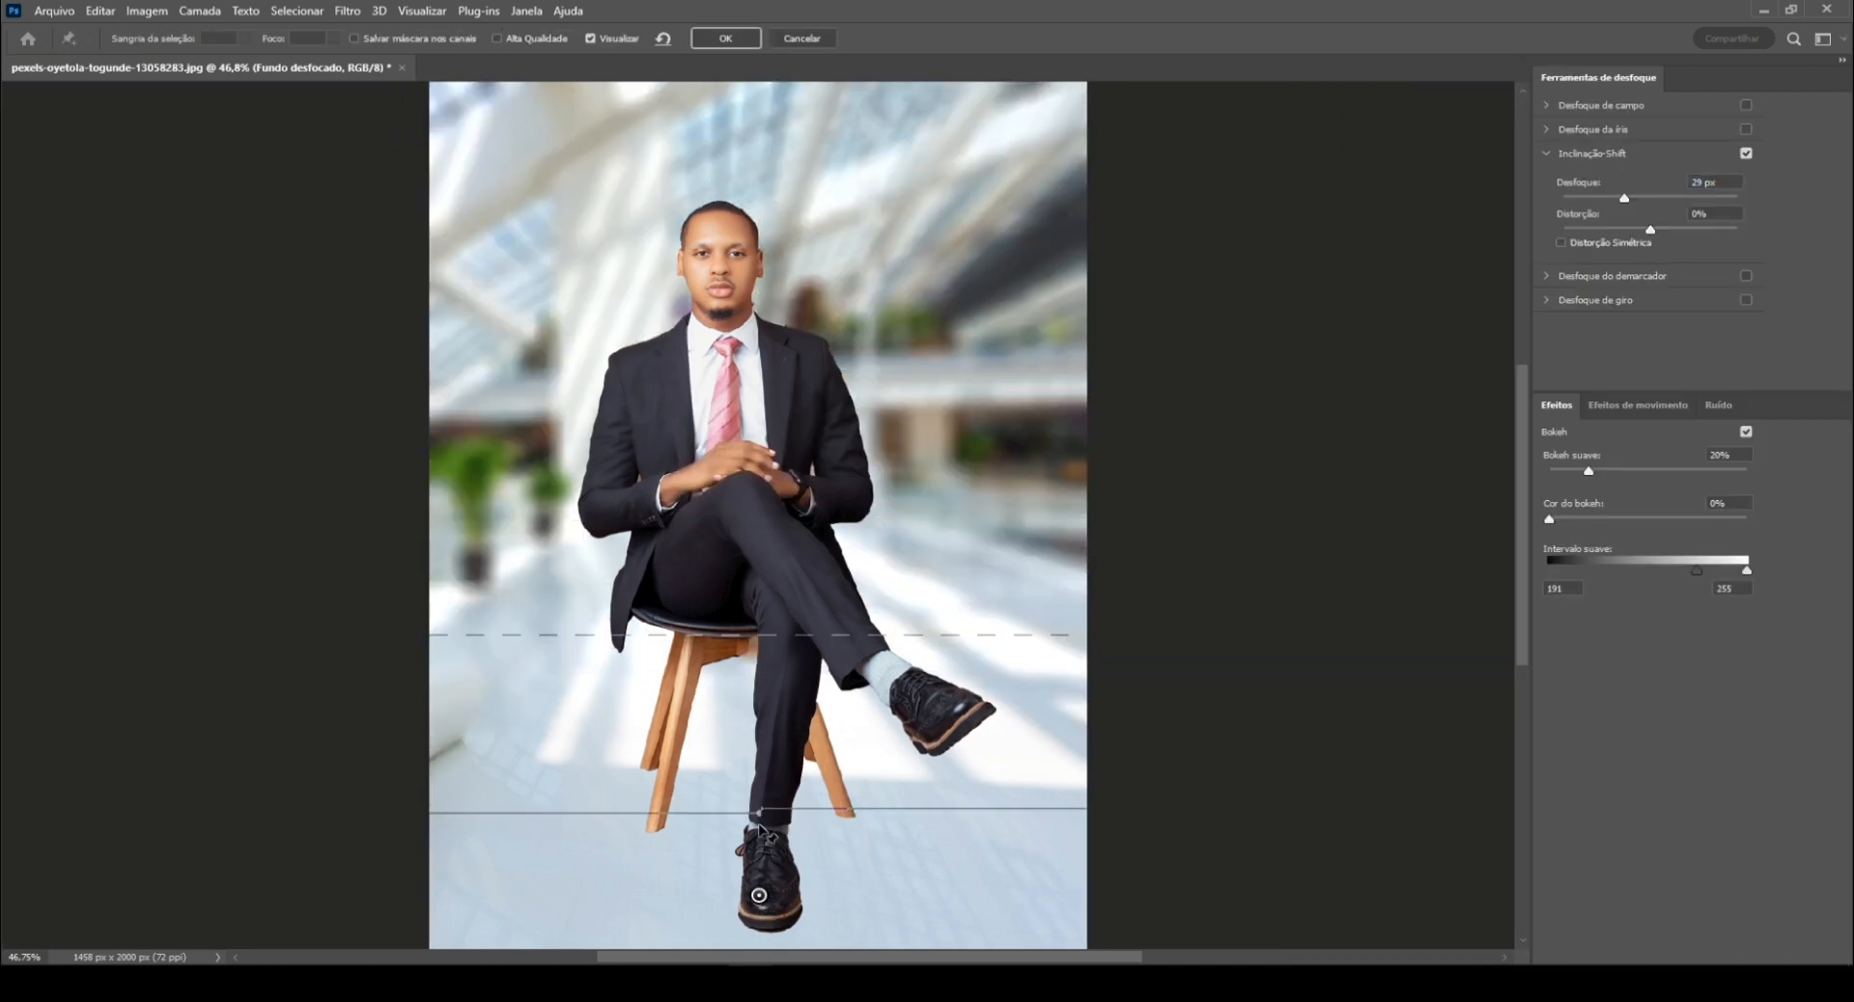
{"action": "left_click_drag", "start_coordinate": [759, 895], "coordinate": [750, 692]}
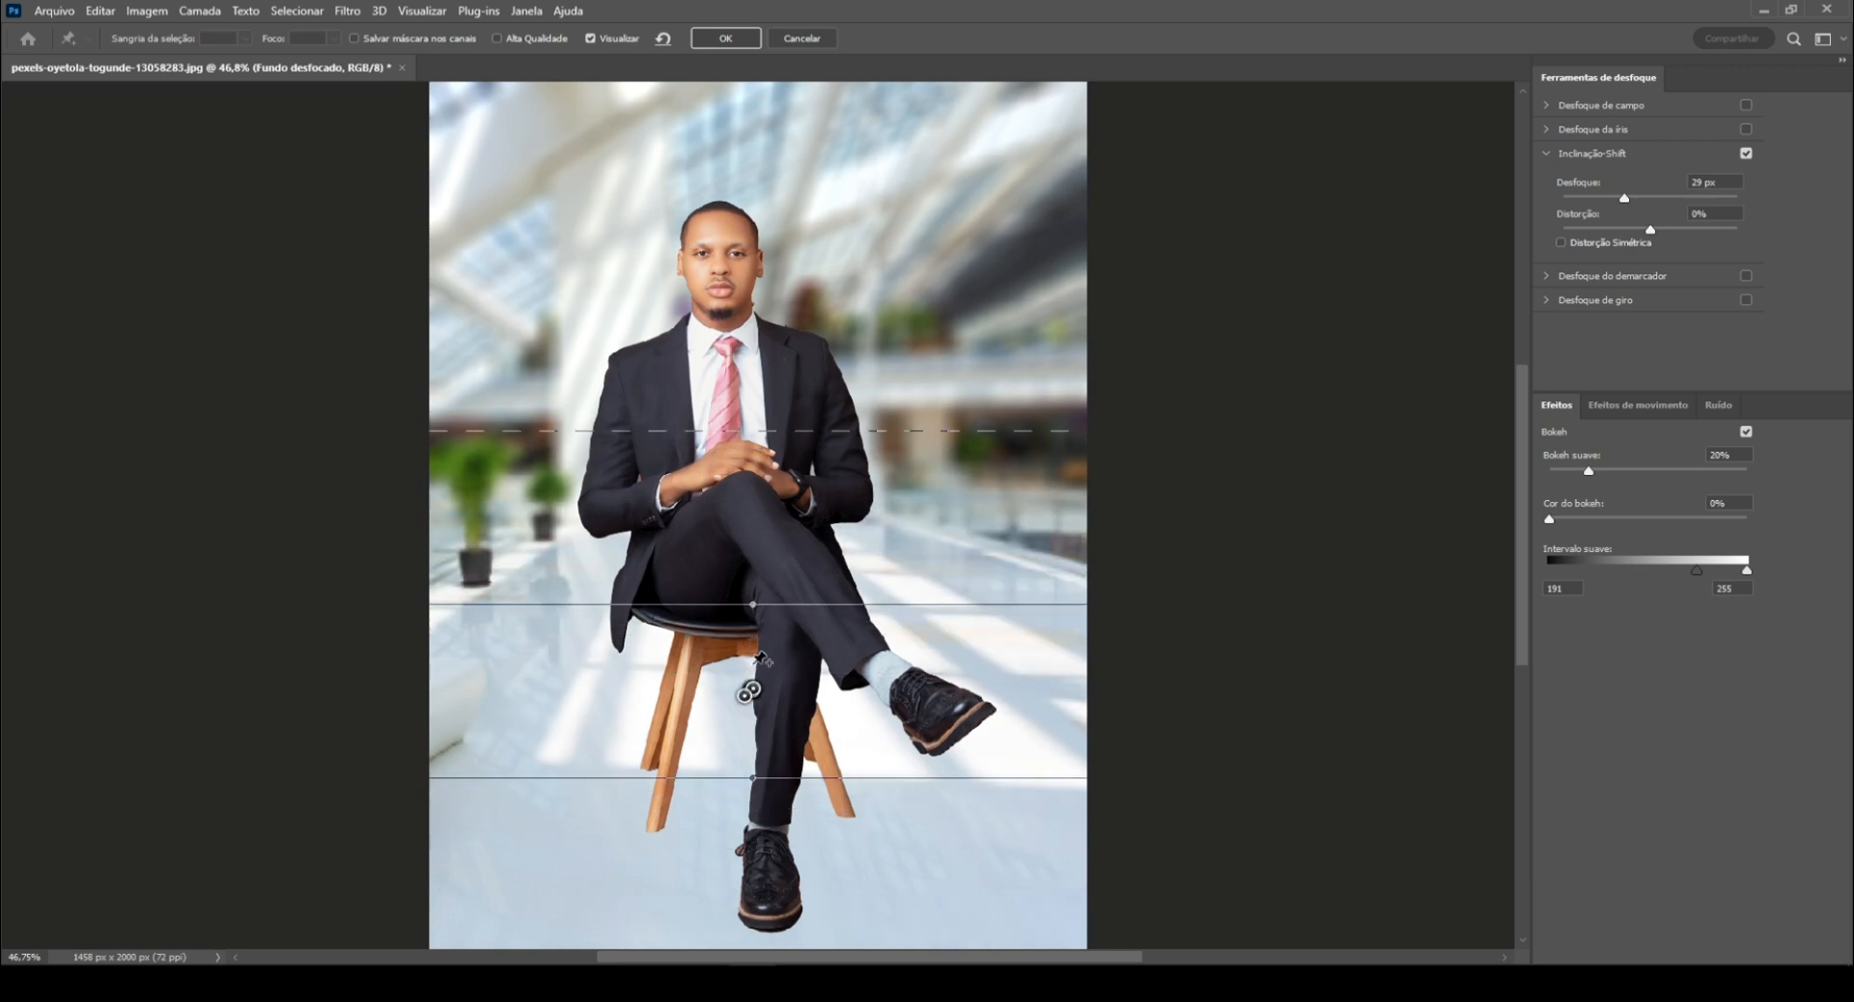
{"action": "left_click_drag", "start_coordinate": [744, 696], "coordinate": [744, 803]}
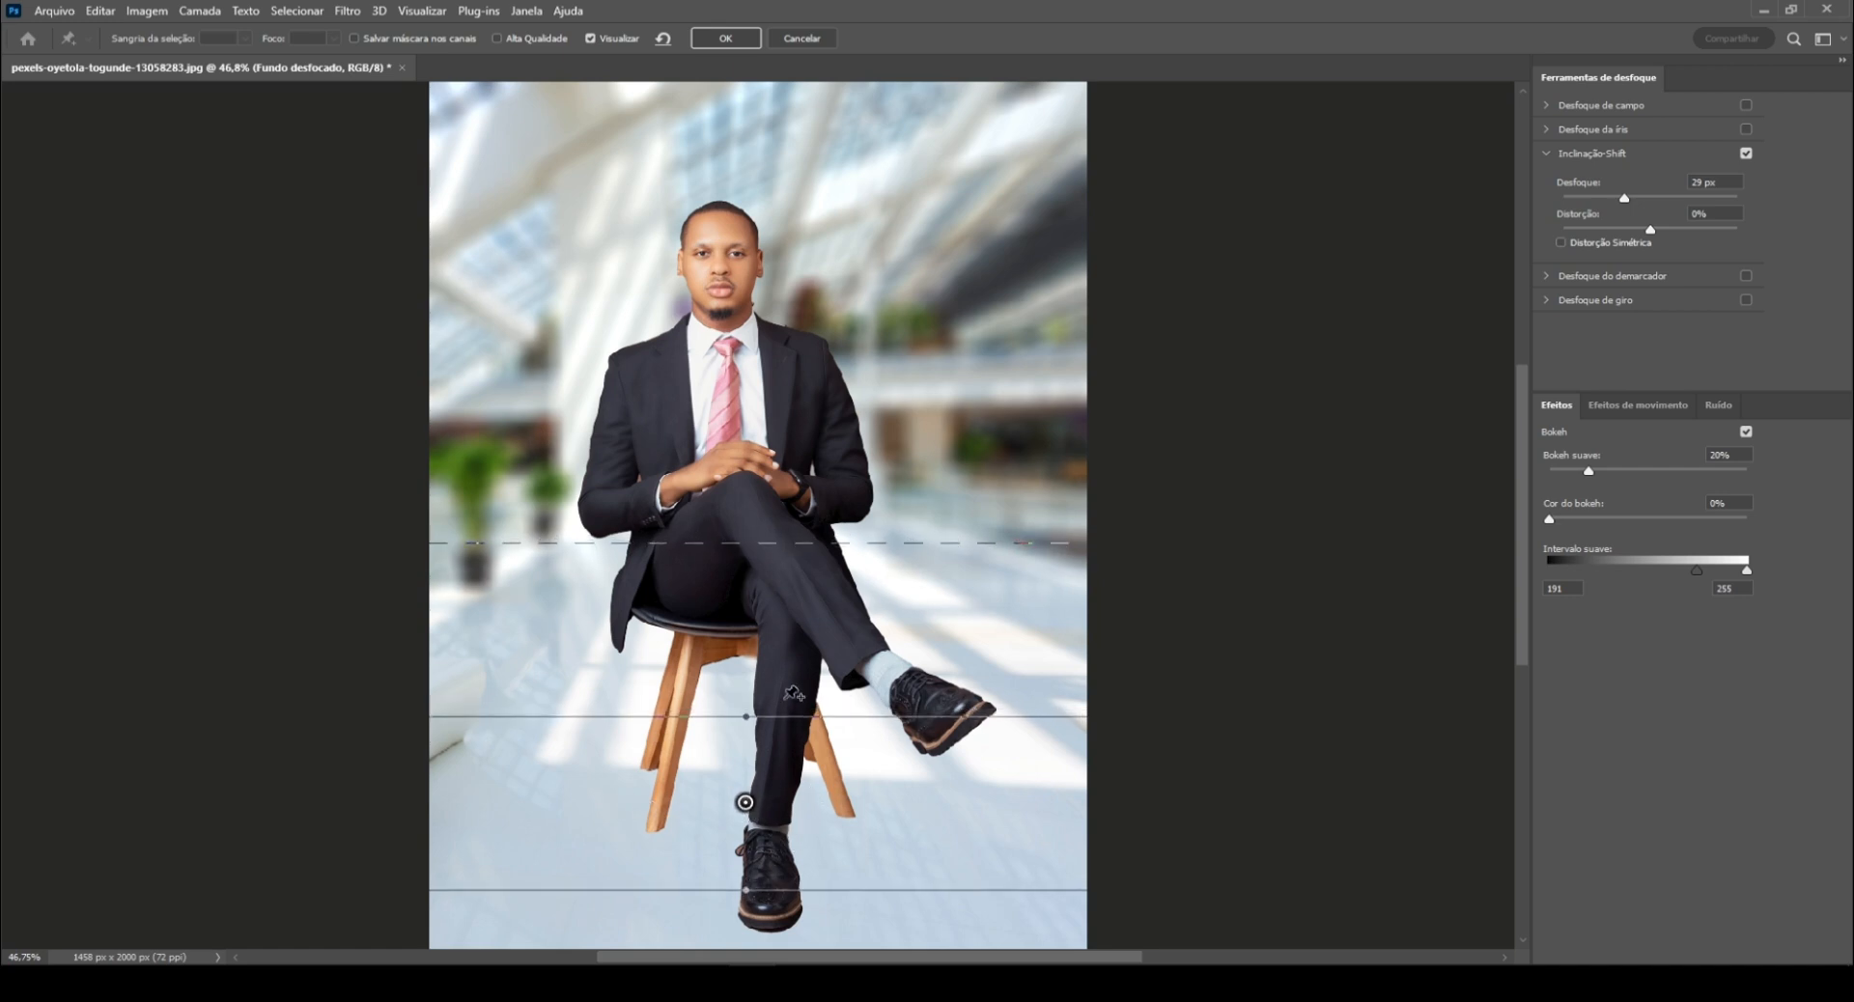
{"action": "left_click_drag", "start_coordinate": [792, 707], "coordinate": [792, 690]}
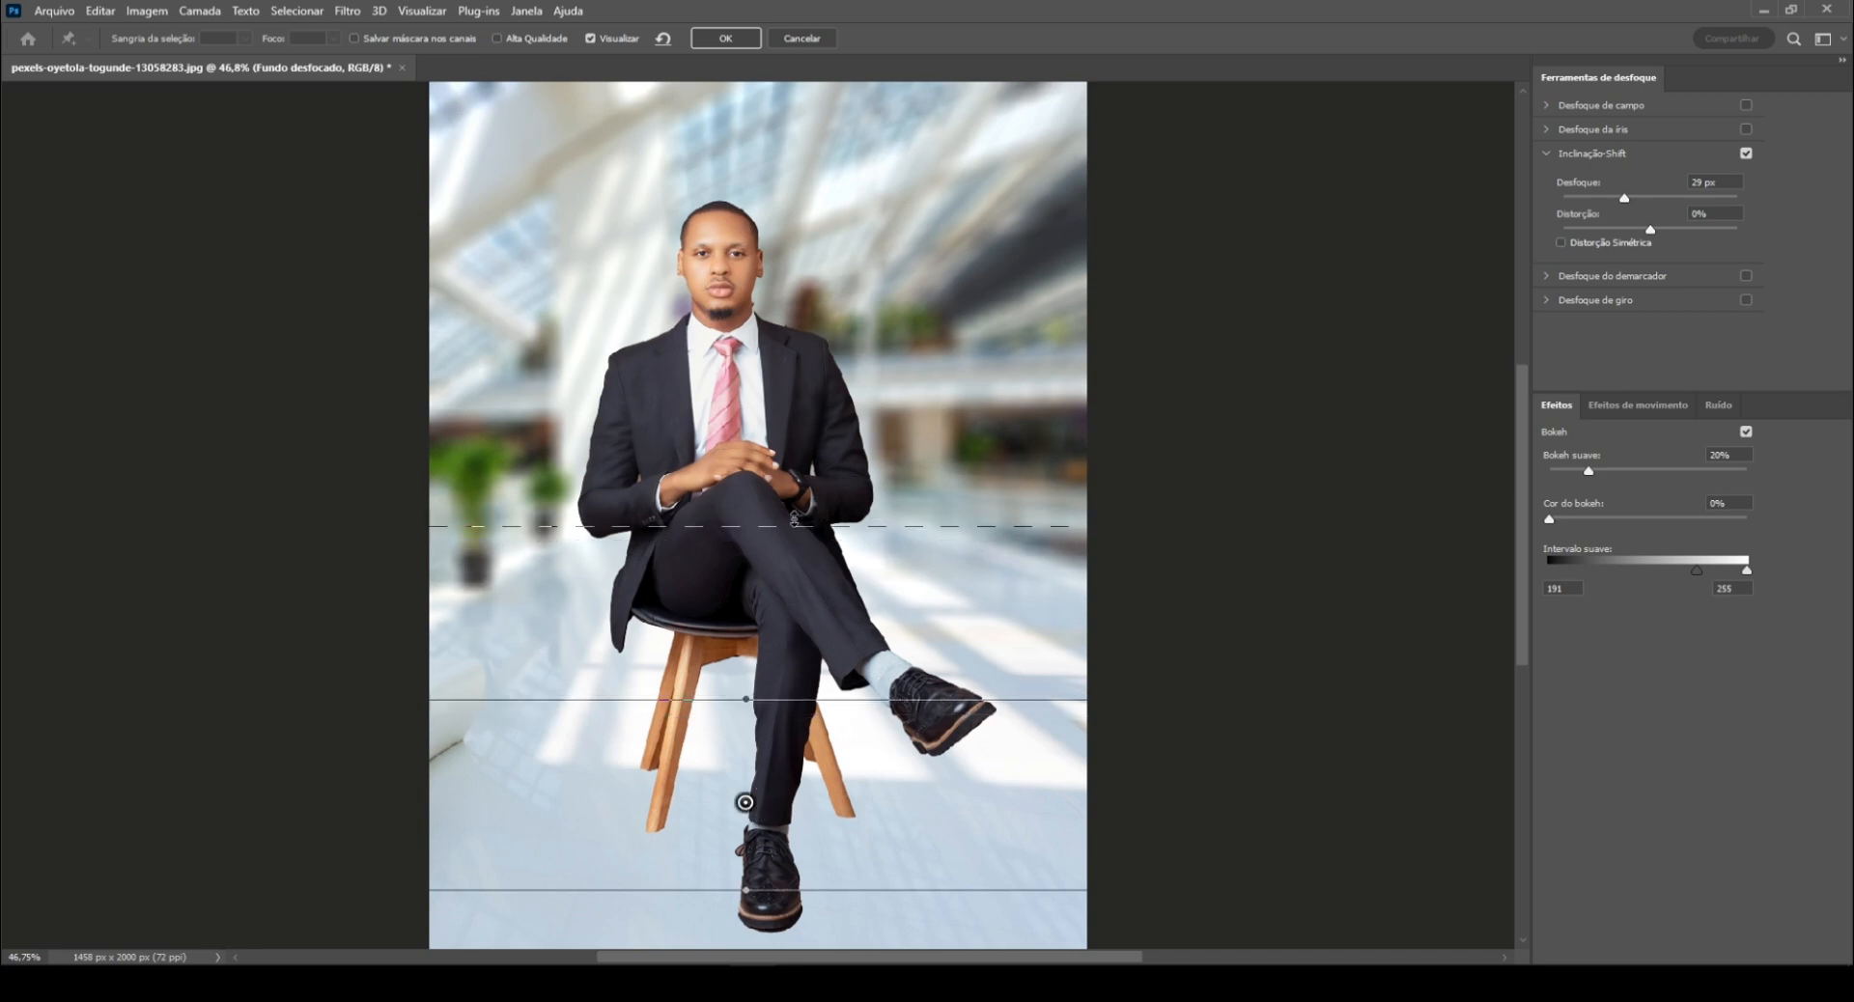
{"action": "left_click_drag", "start_coordinate": [797, 526], "coordinate": [803, 347]}
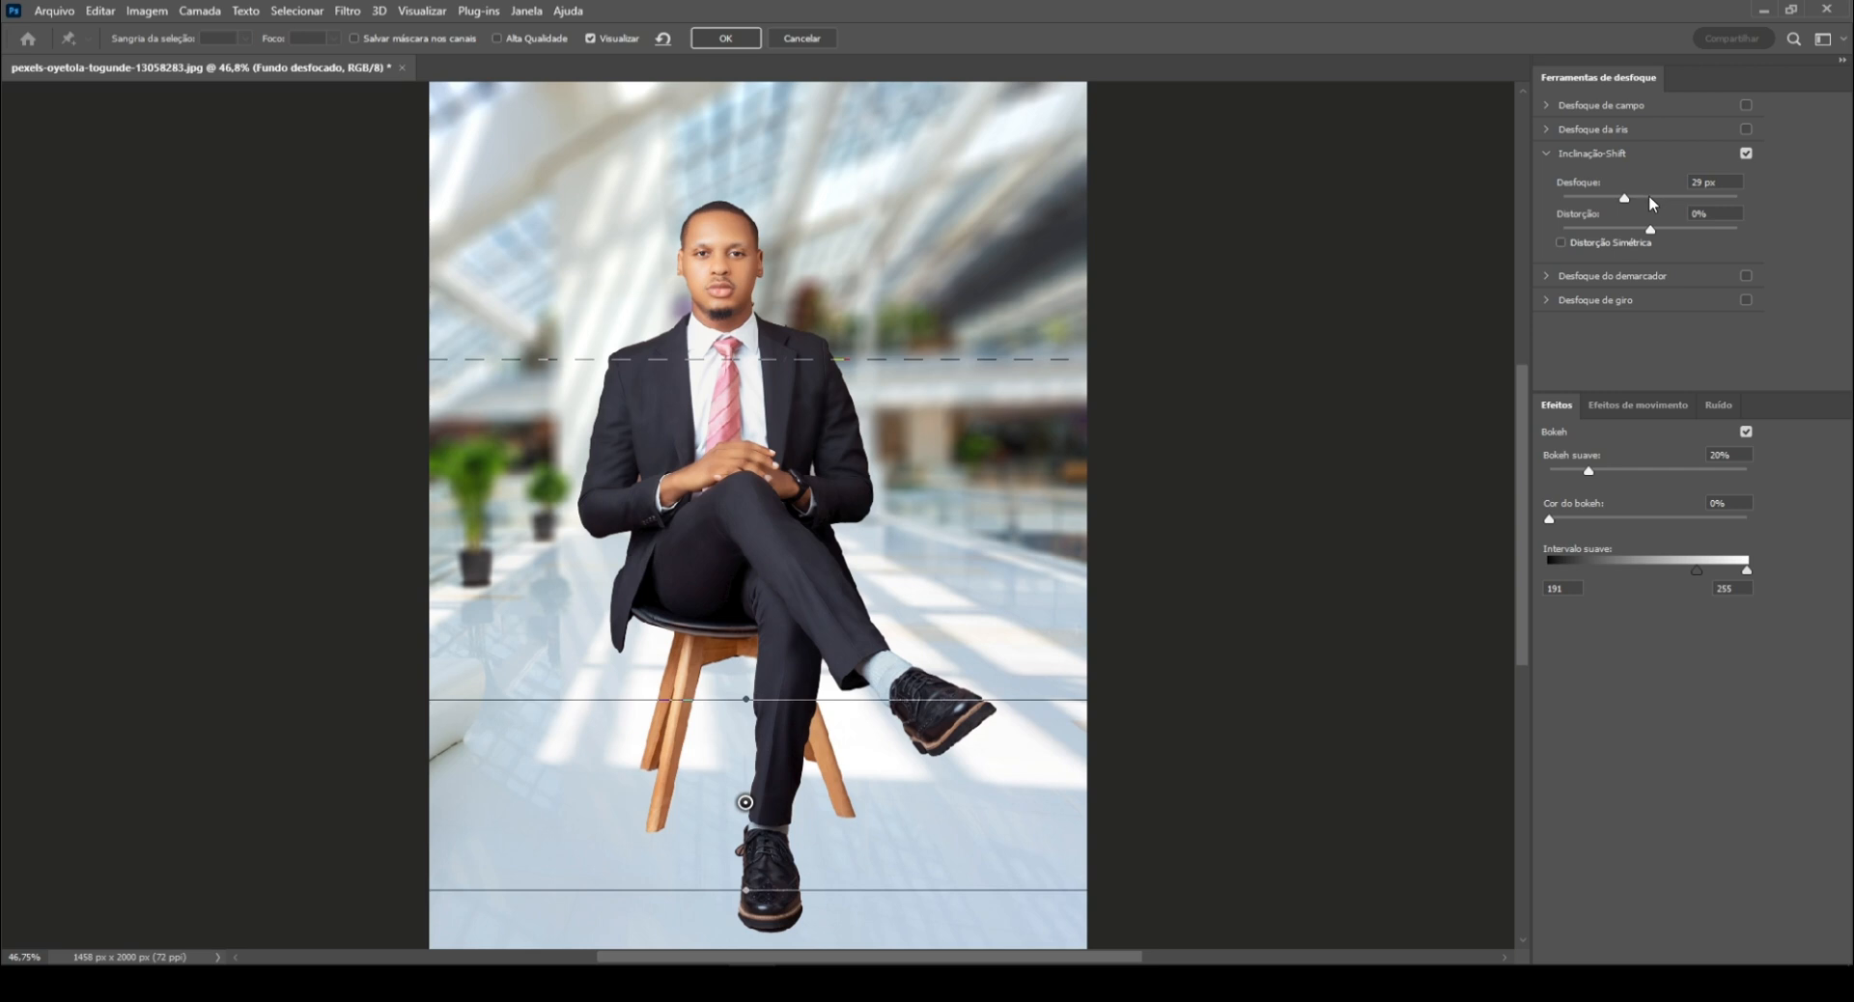
Step: Try stronger and weaker tilt-shift blur on the background and settle on 23 px
{"action": "left_click", "coordinate": [1654, 199]}
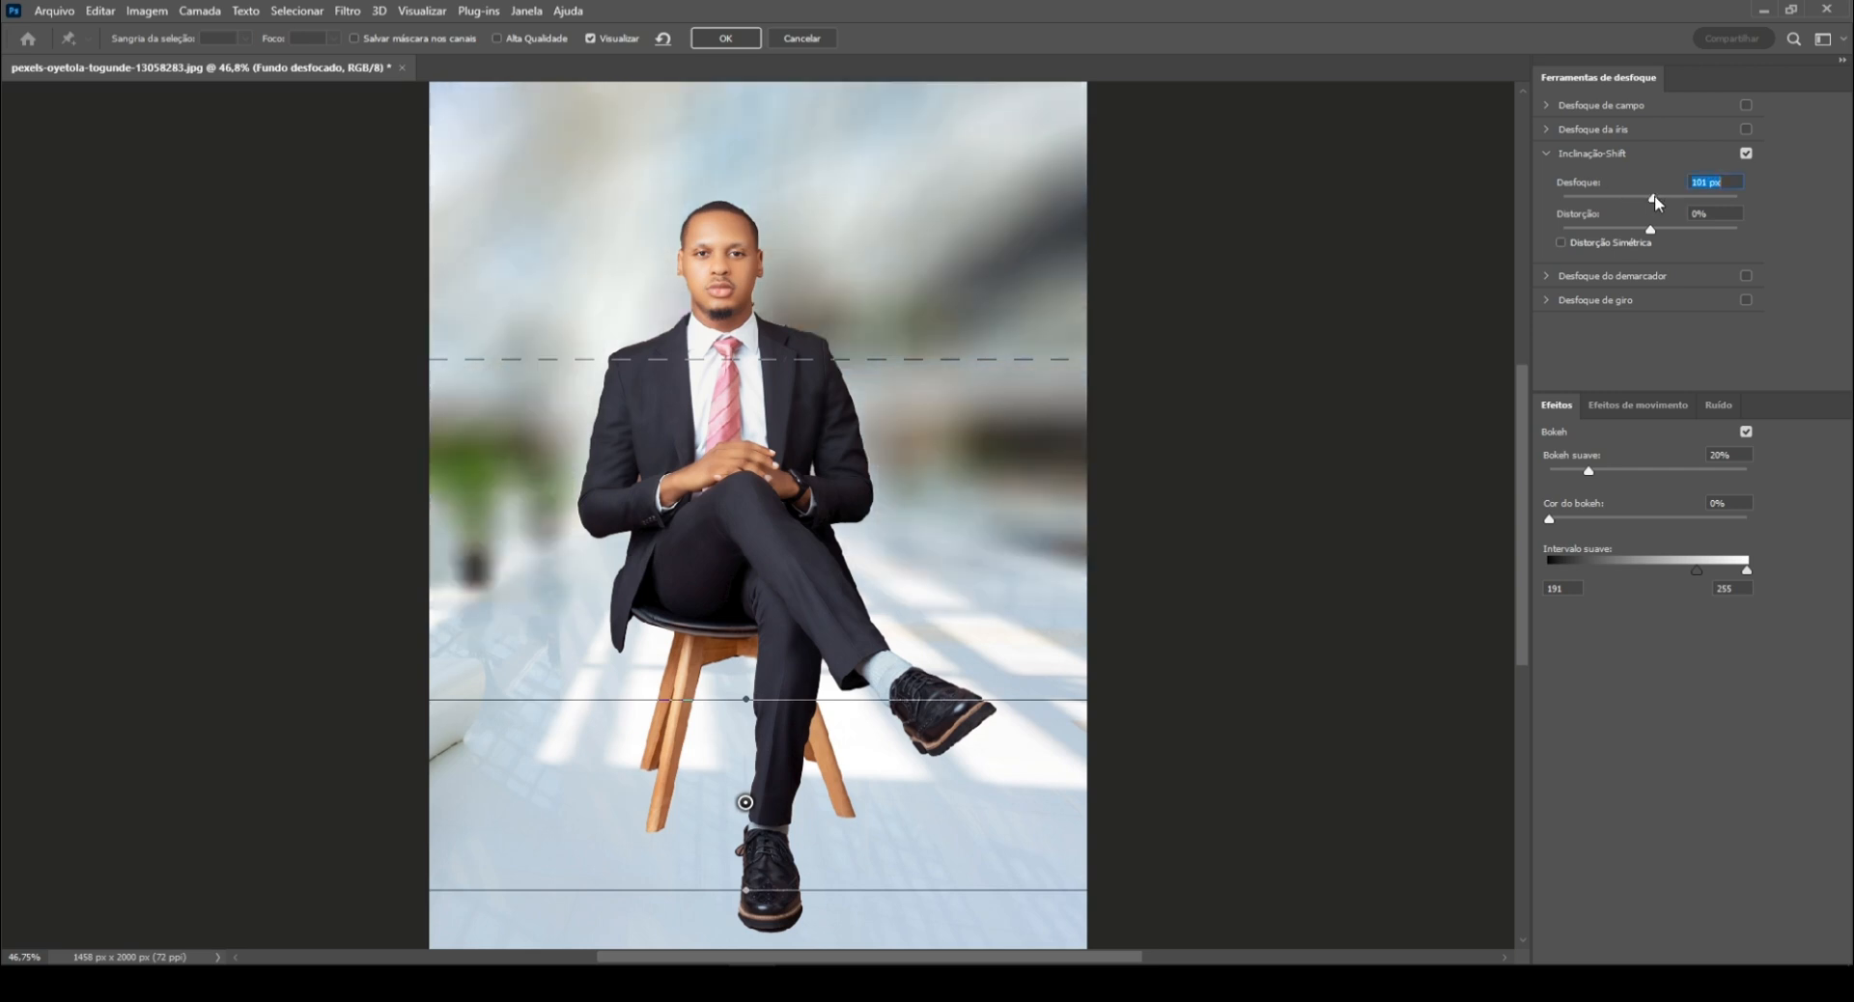
{"action": "left_click", "coordinate": [1590, 196]}
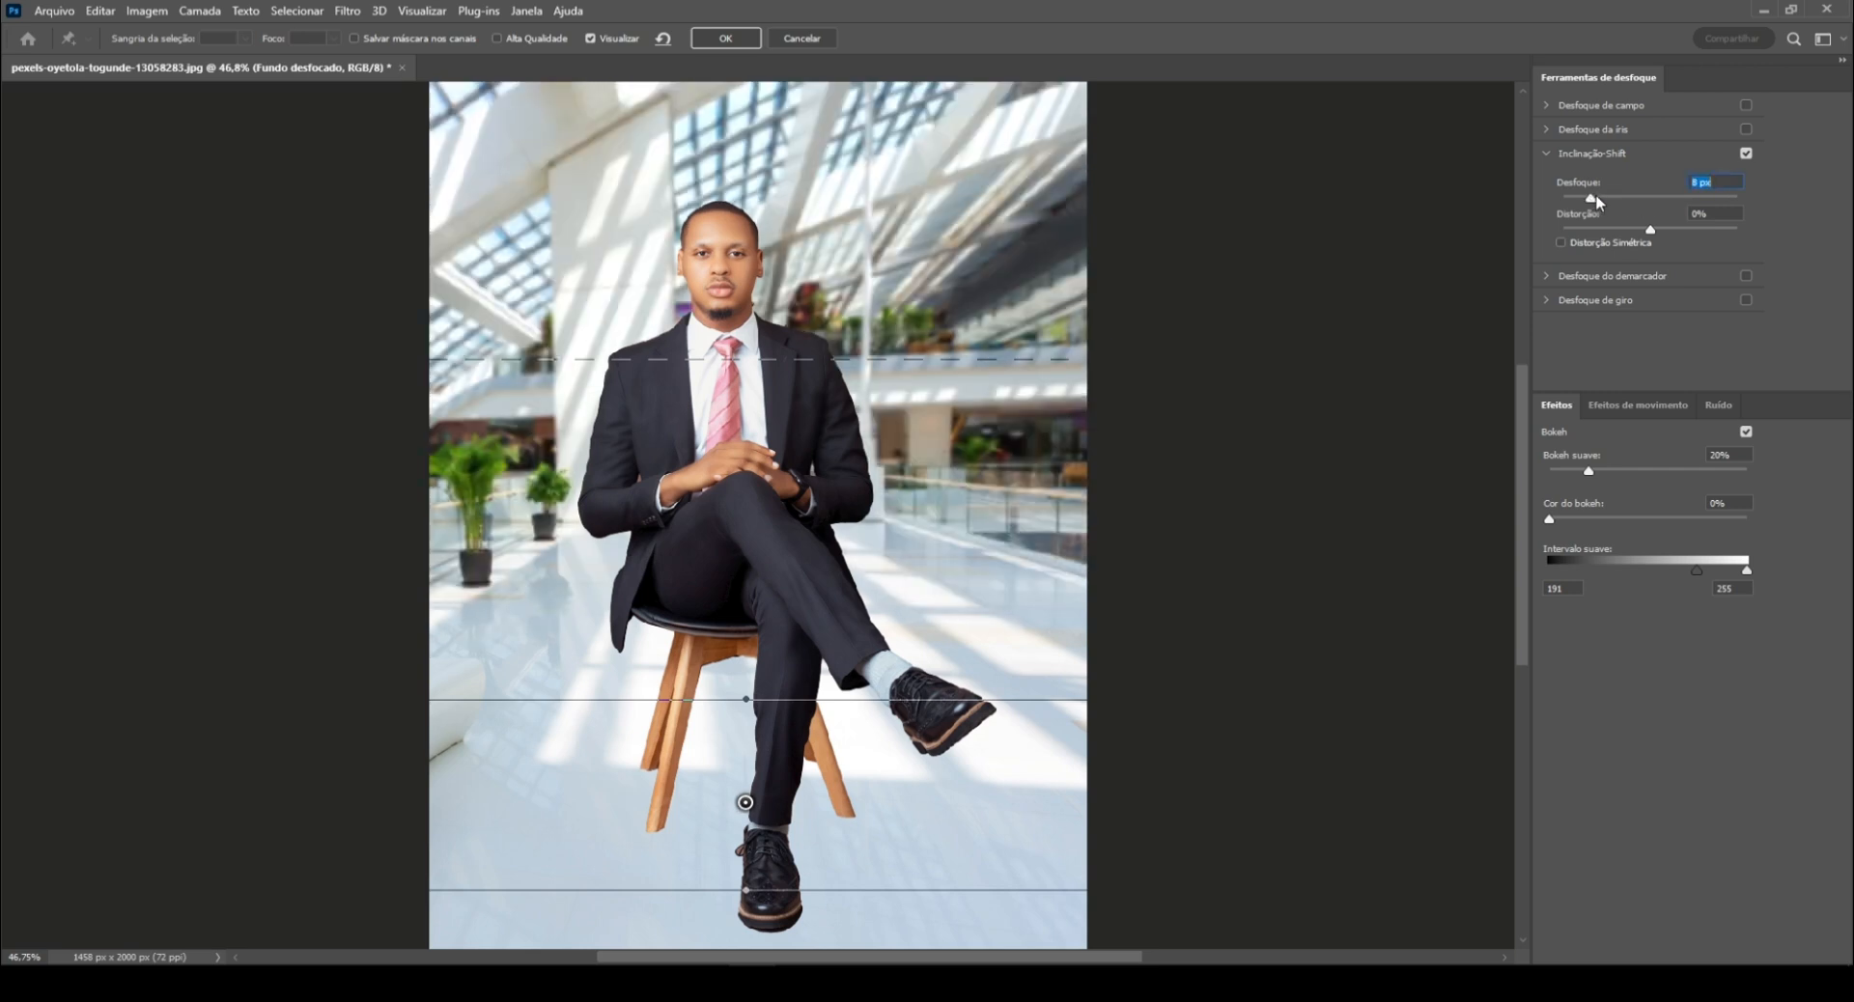
{"action": "left_click", "coordinate": [1609, 196]}
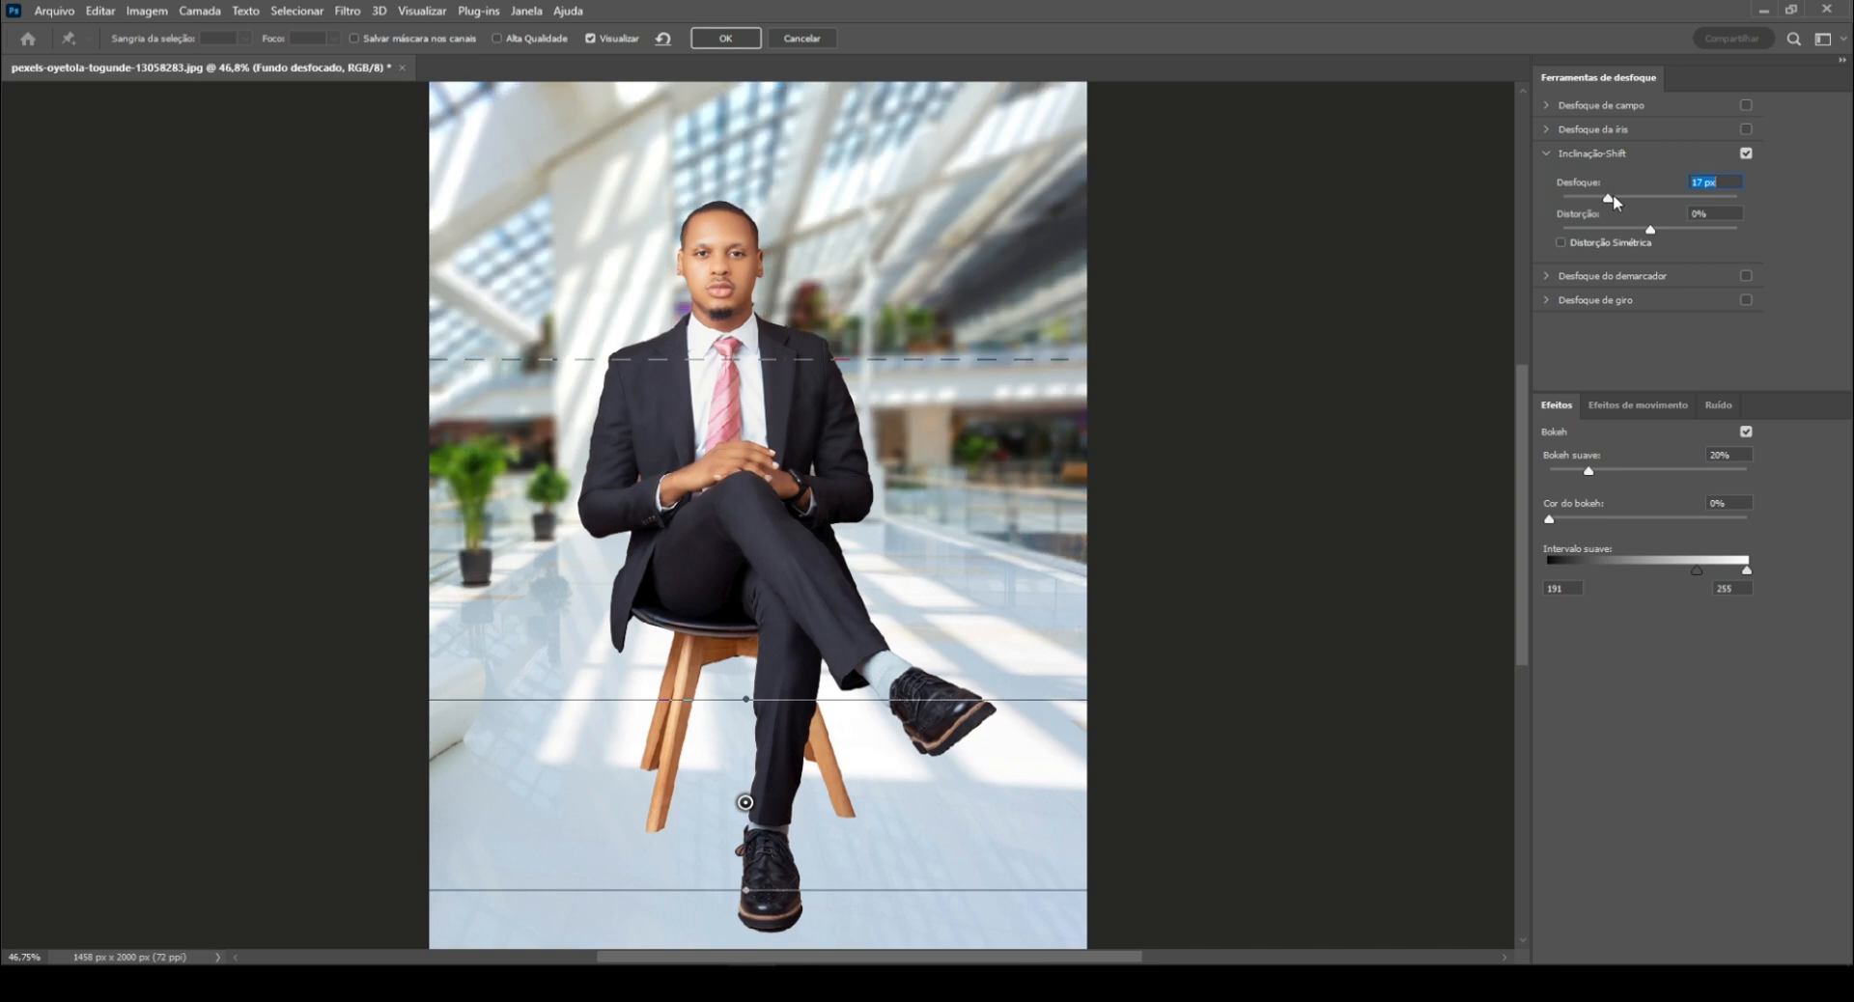
{"action": "left_click", "coordinate": [1613, 196]}
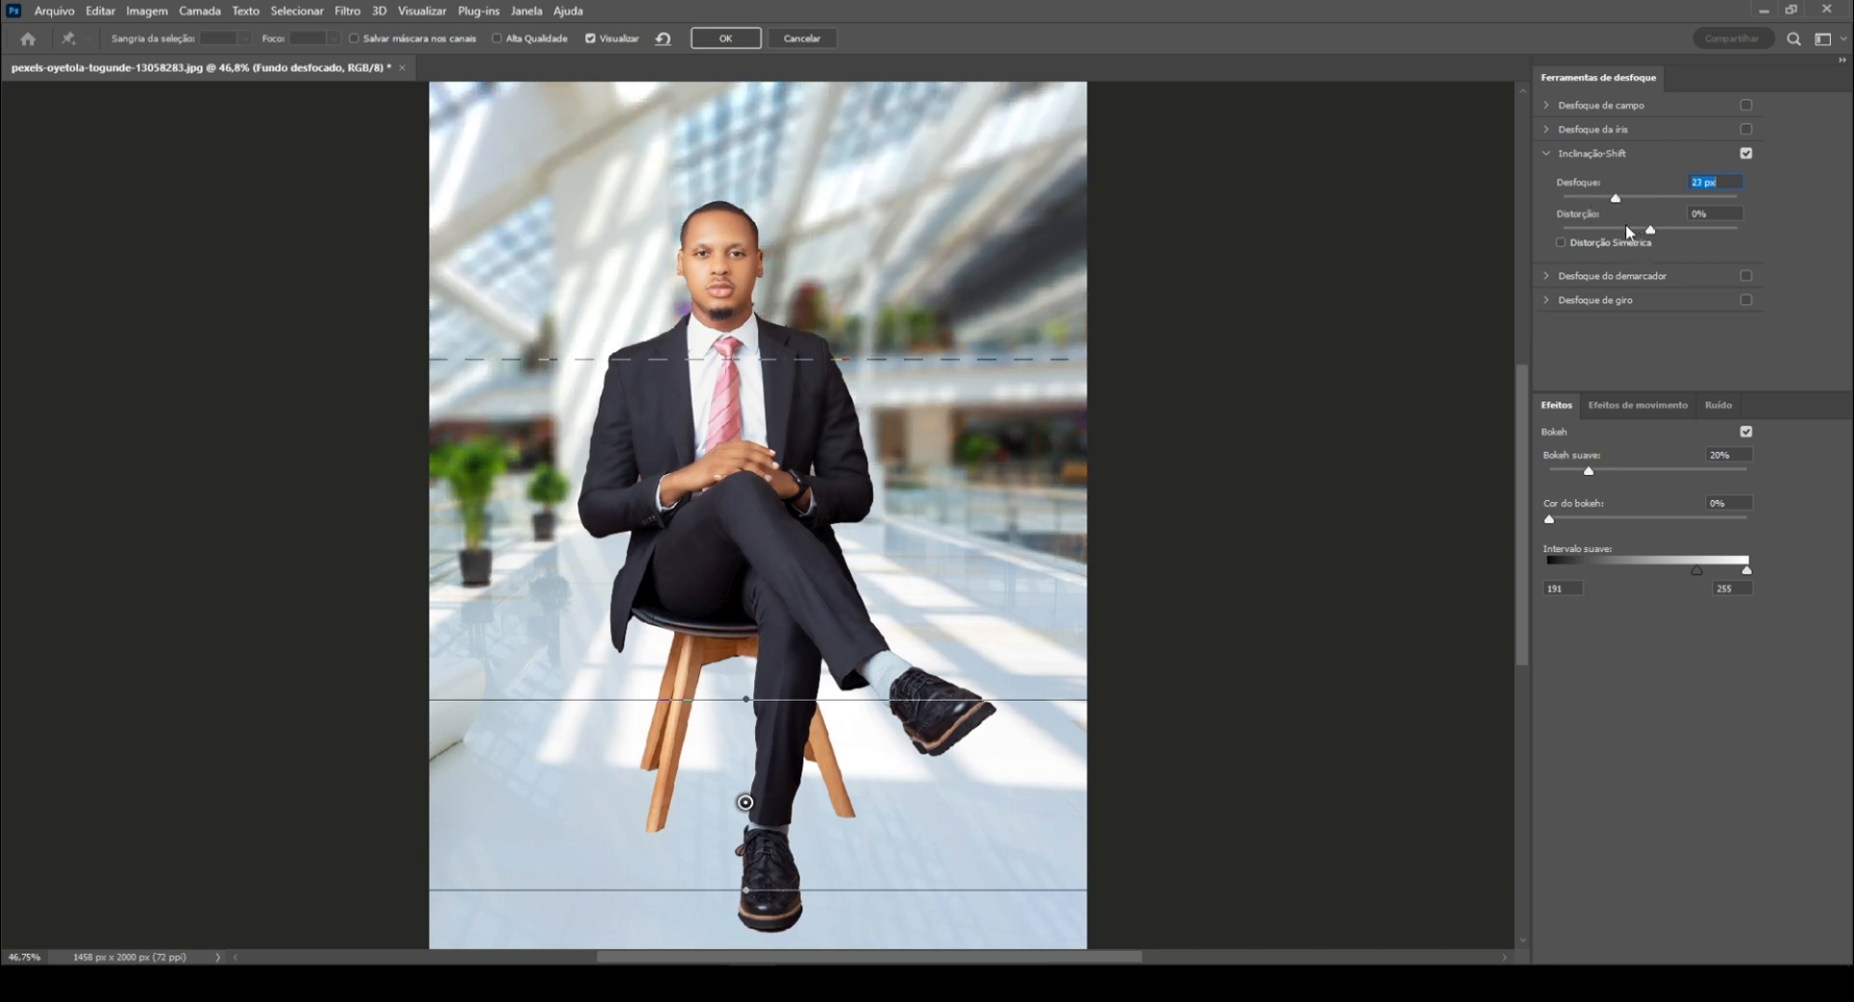
Step: Set the light bokeh to 21%, apply the blur and compare the image with and without the Fundo desfocado layer
{"action": "left_click", "coordinate": [1615, 469]}
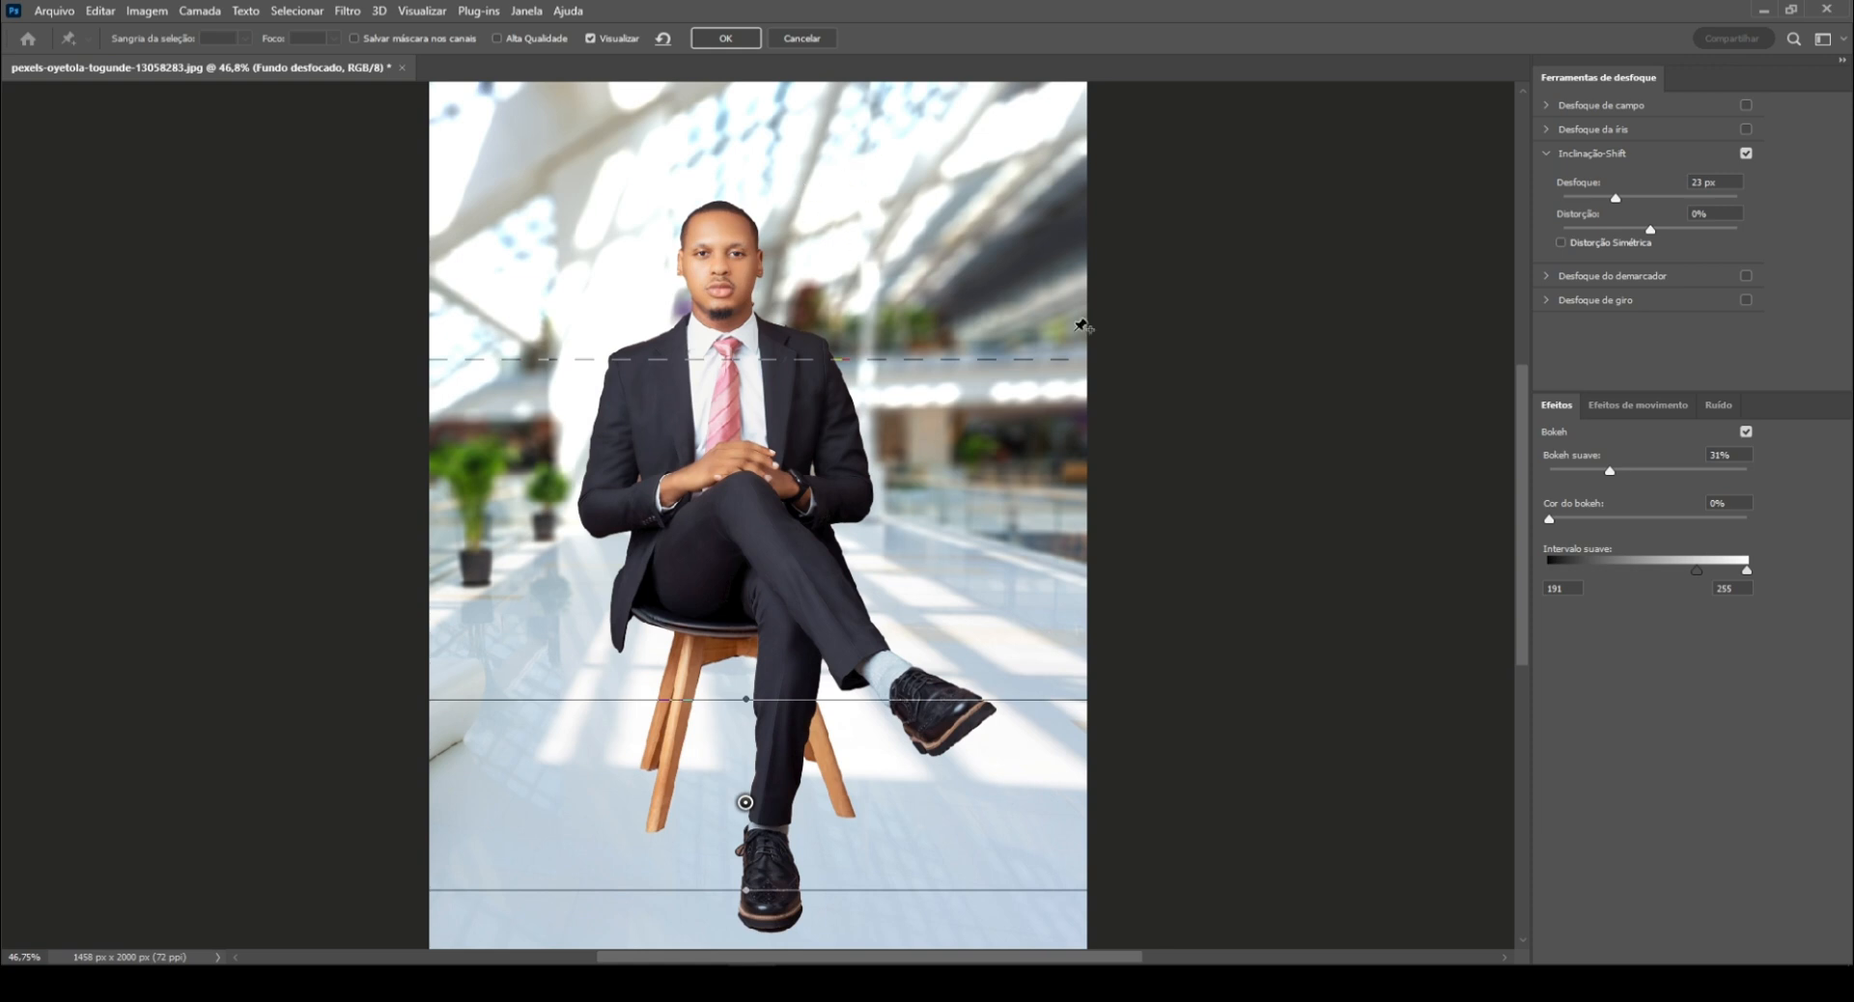
{"action": "left_click", "coordinate": [1600, 469]}
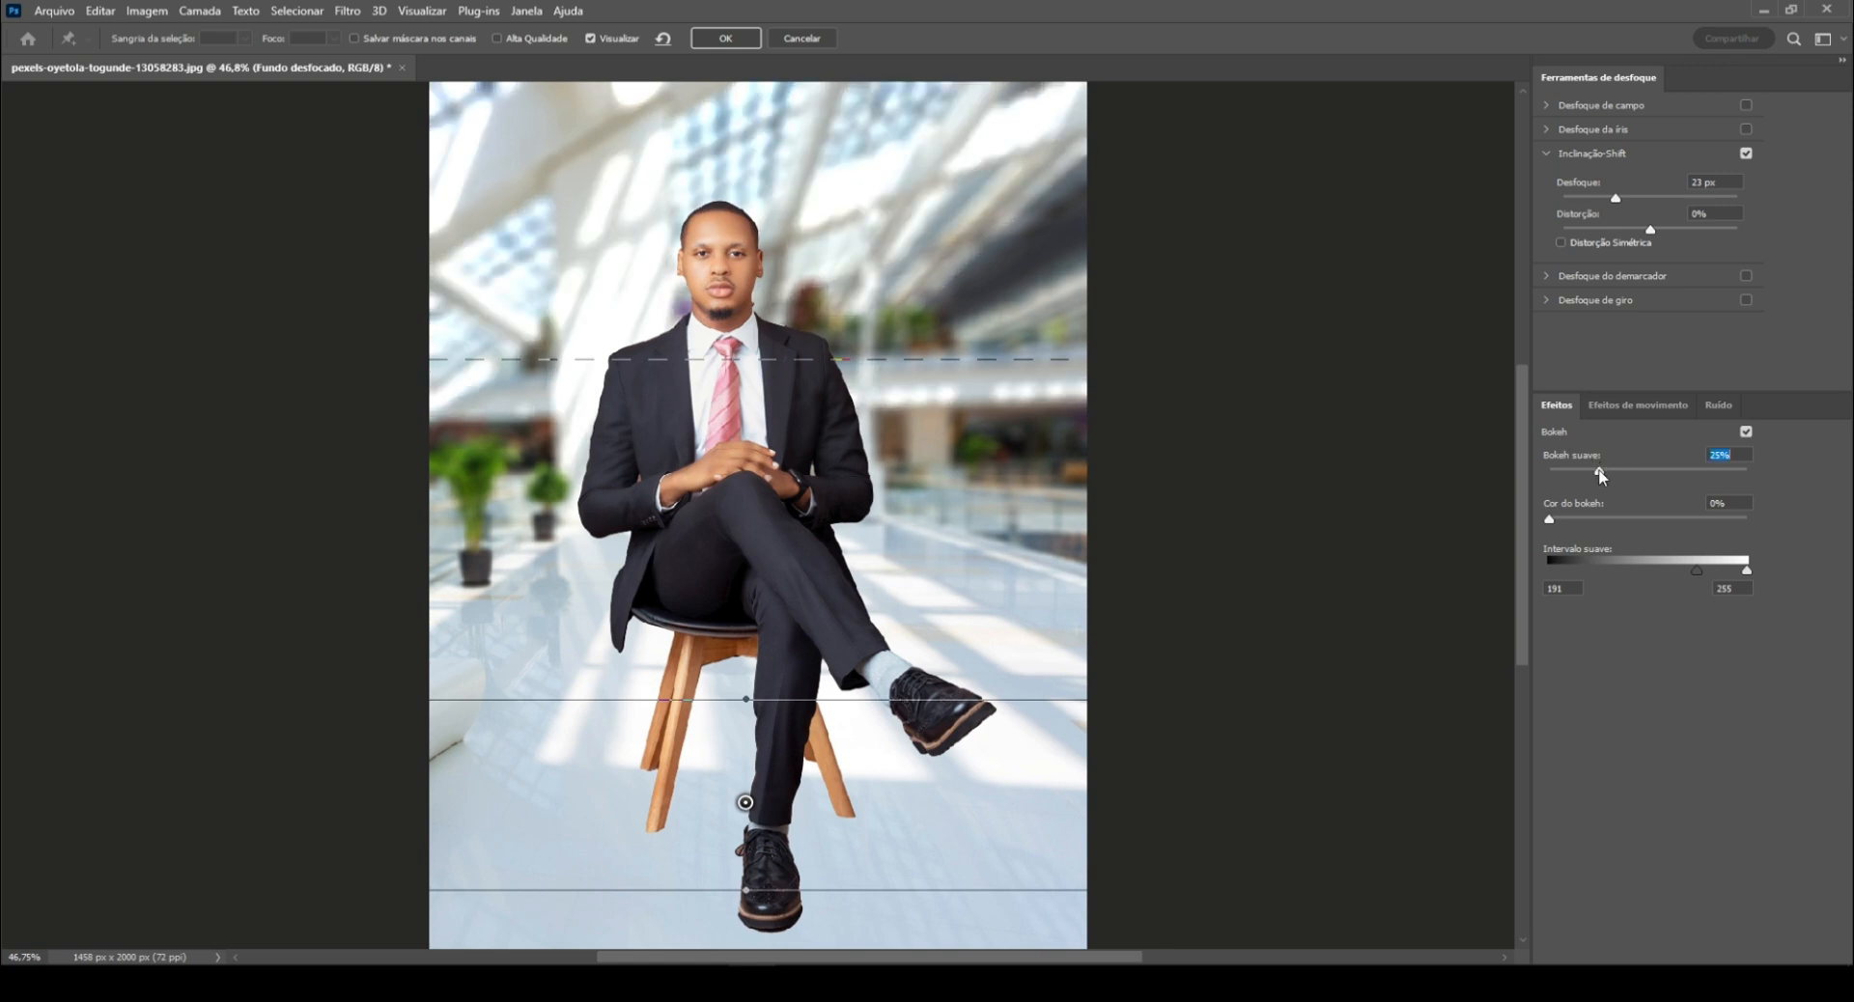
{"action": "left_click_drag", "start_coordinate": [1592, 470], "coordinate": [1588, 470]}
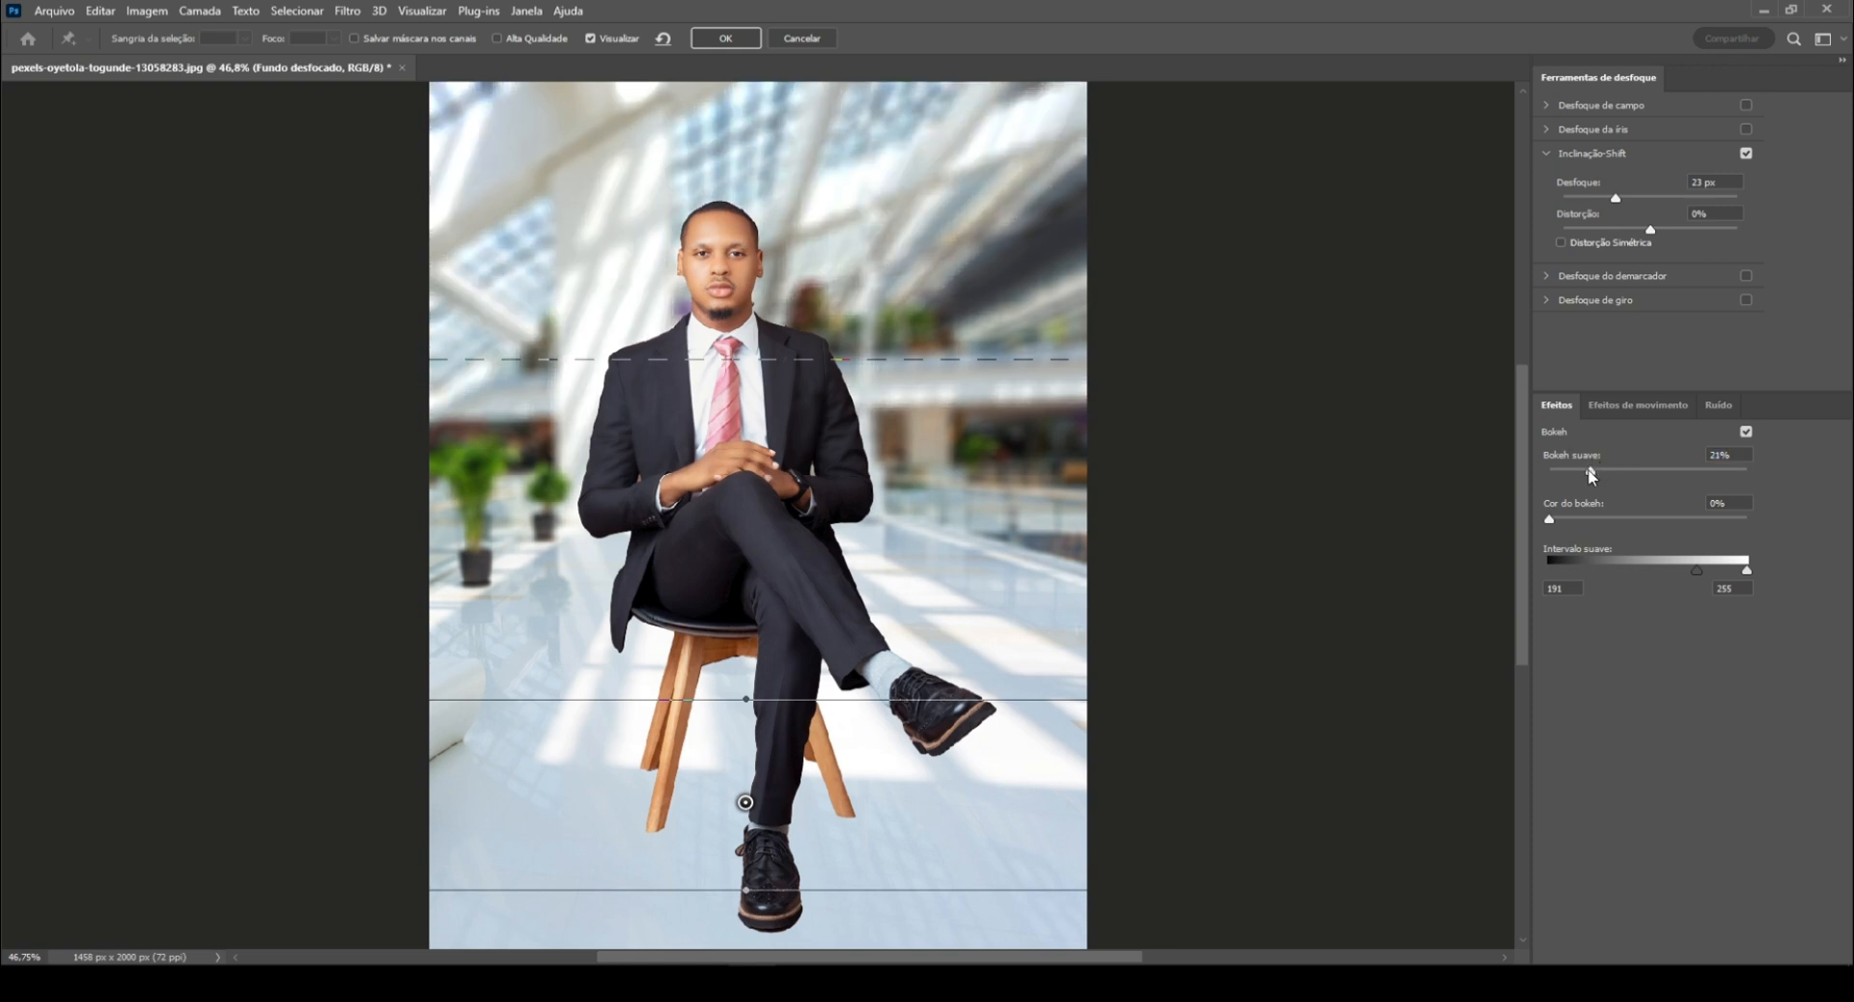
{"action": "left_click", "coordinate": [720, 41]}
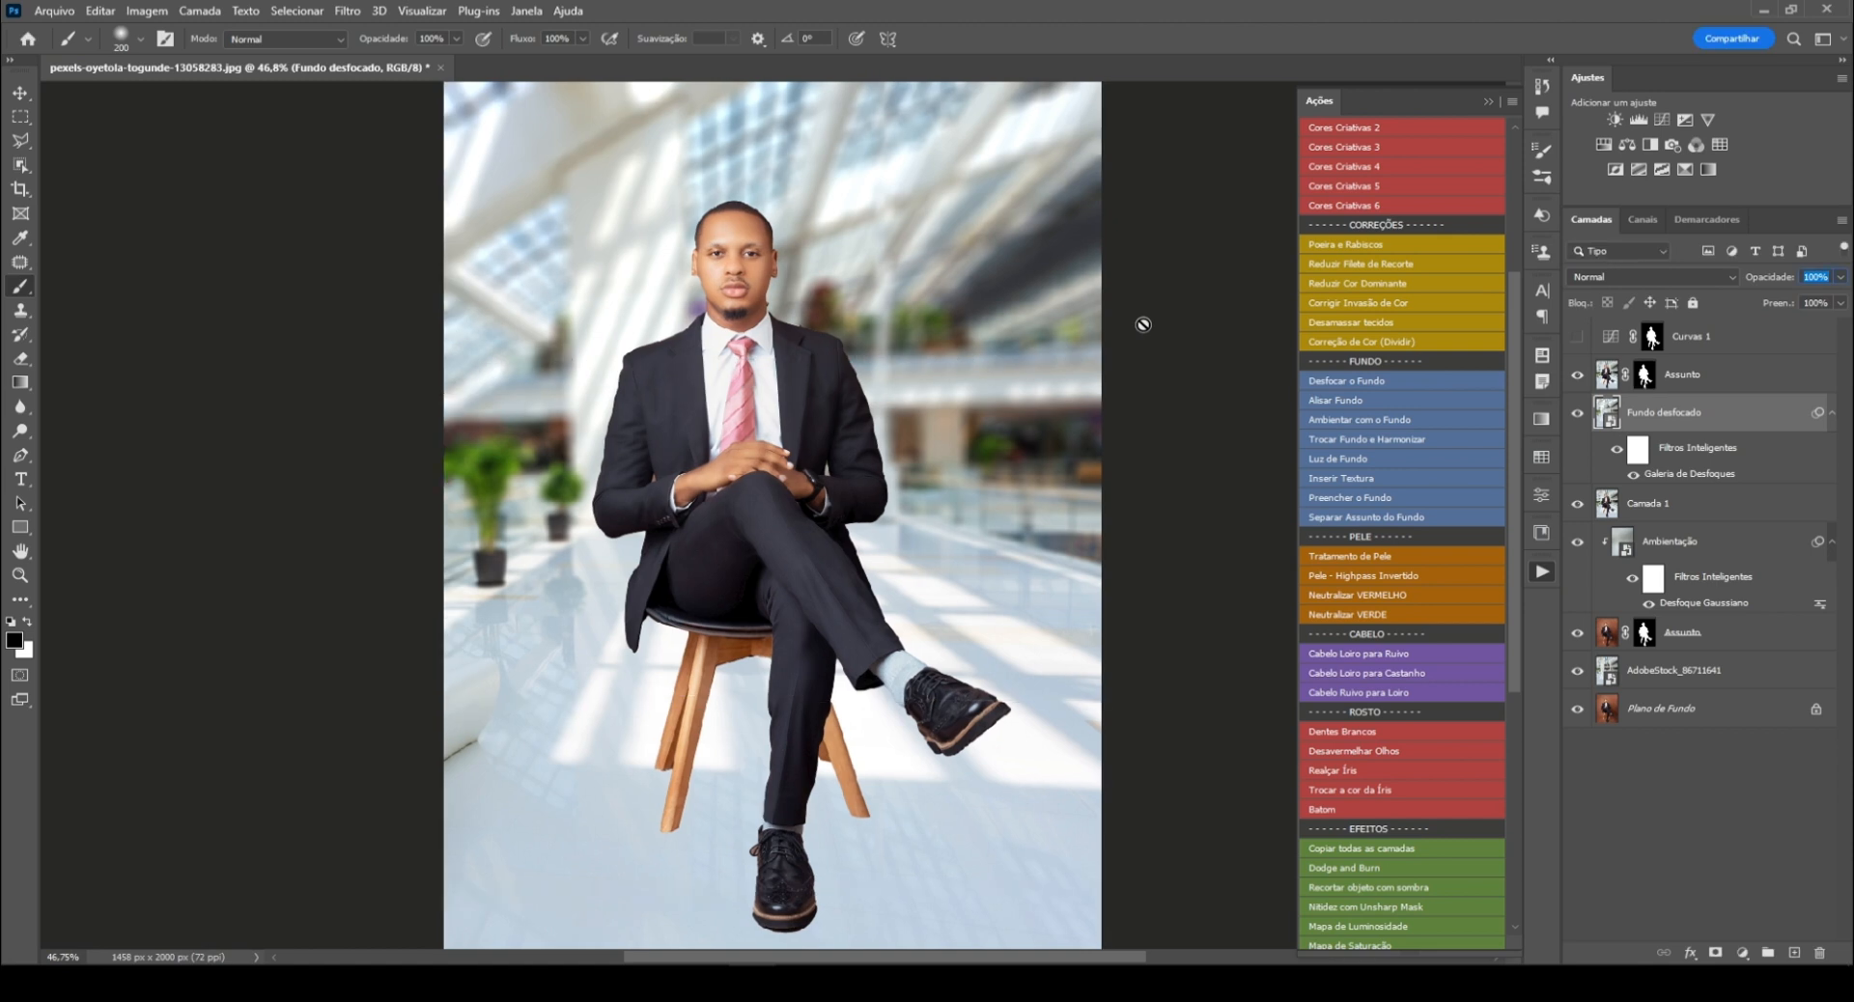
{"action": "left_click", "coordinate": [1580, 415]}
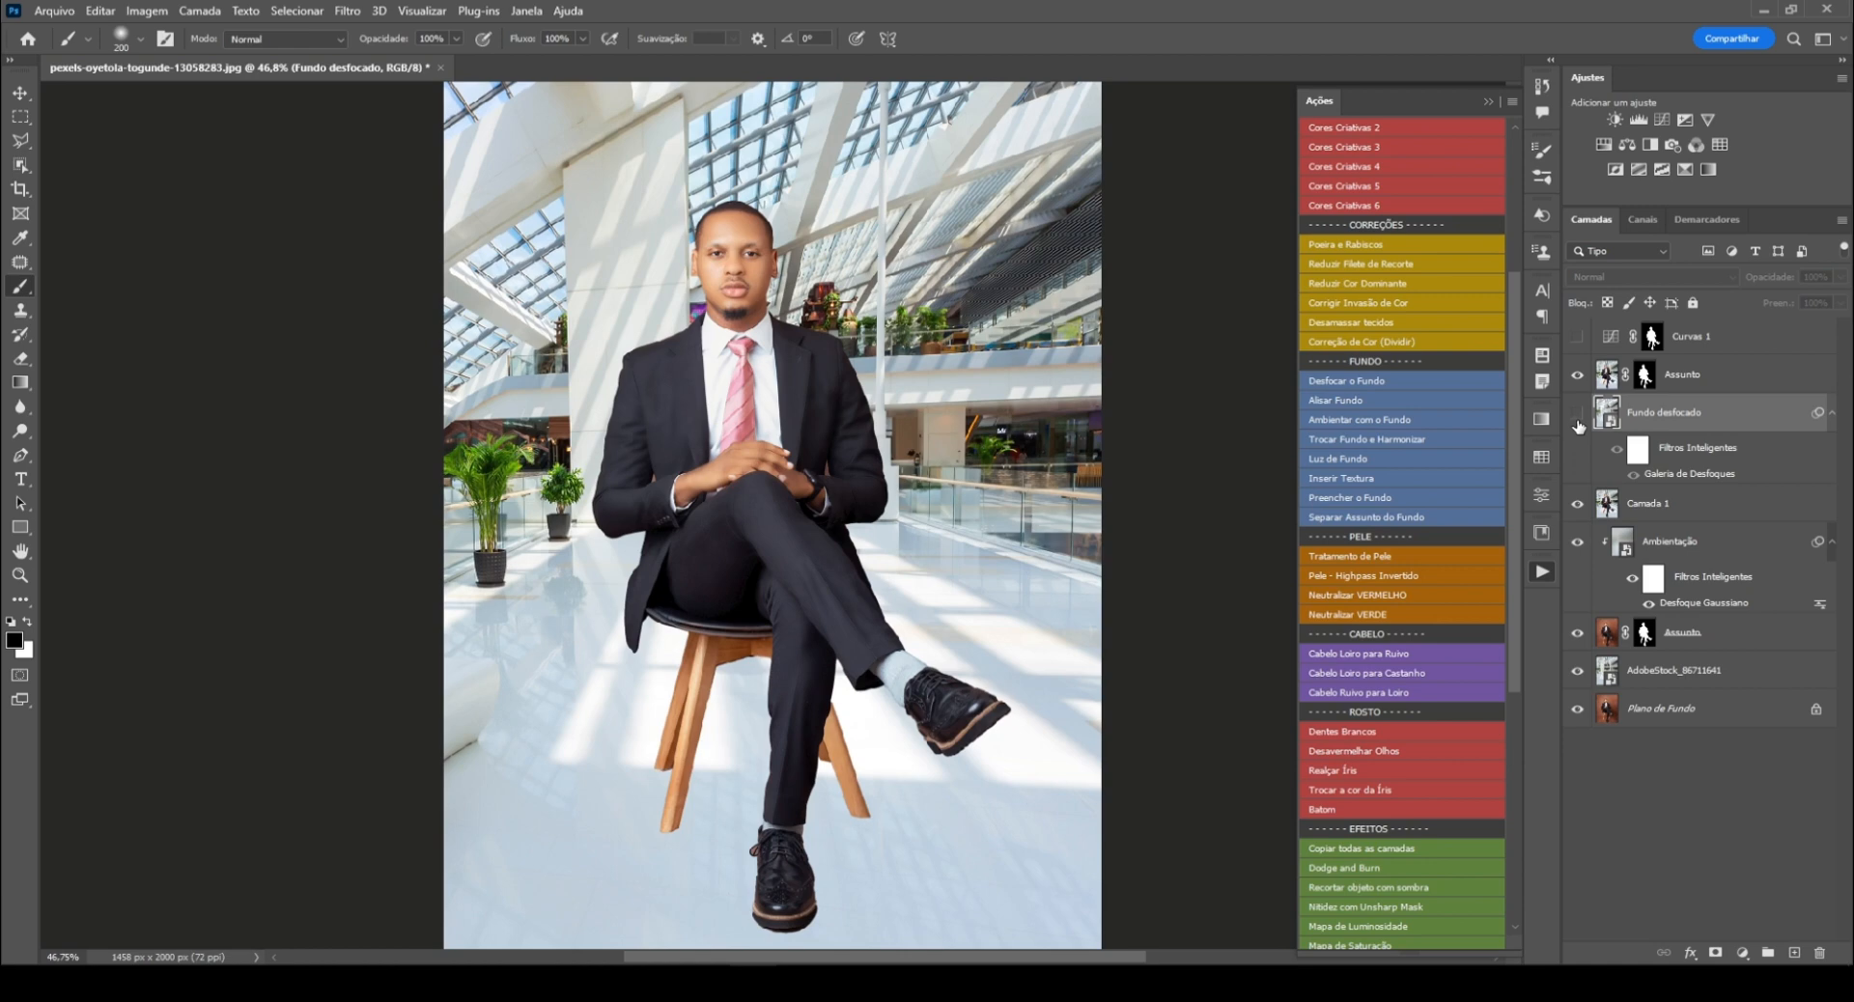
{"action": "left_click", "coordinate": [1577, 417]}
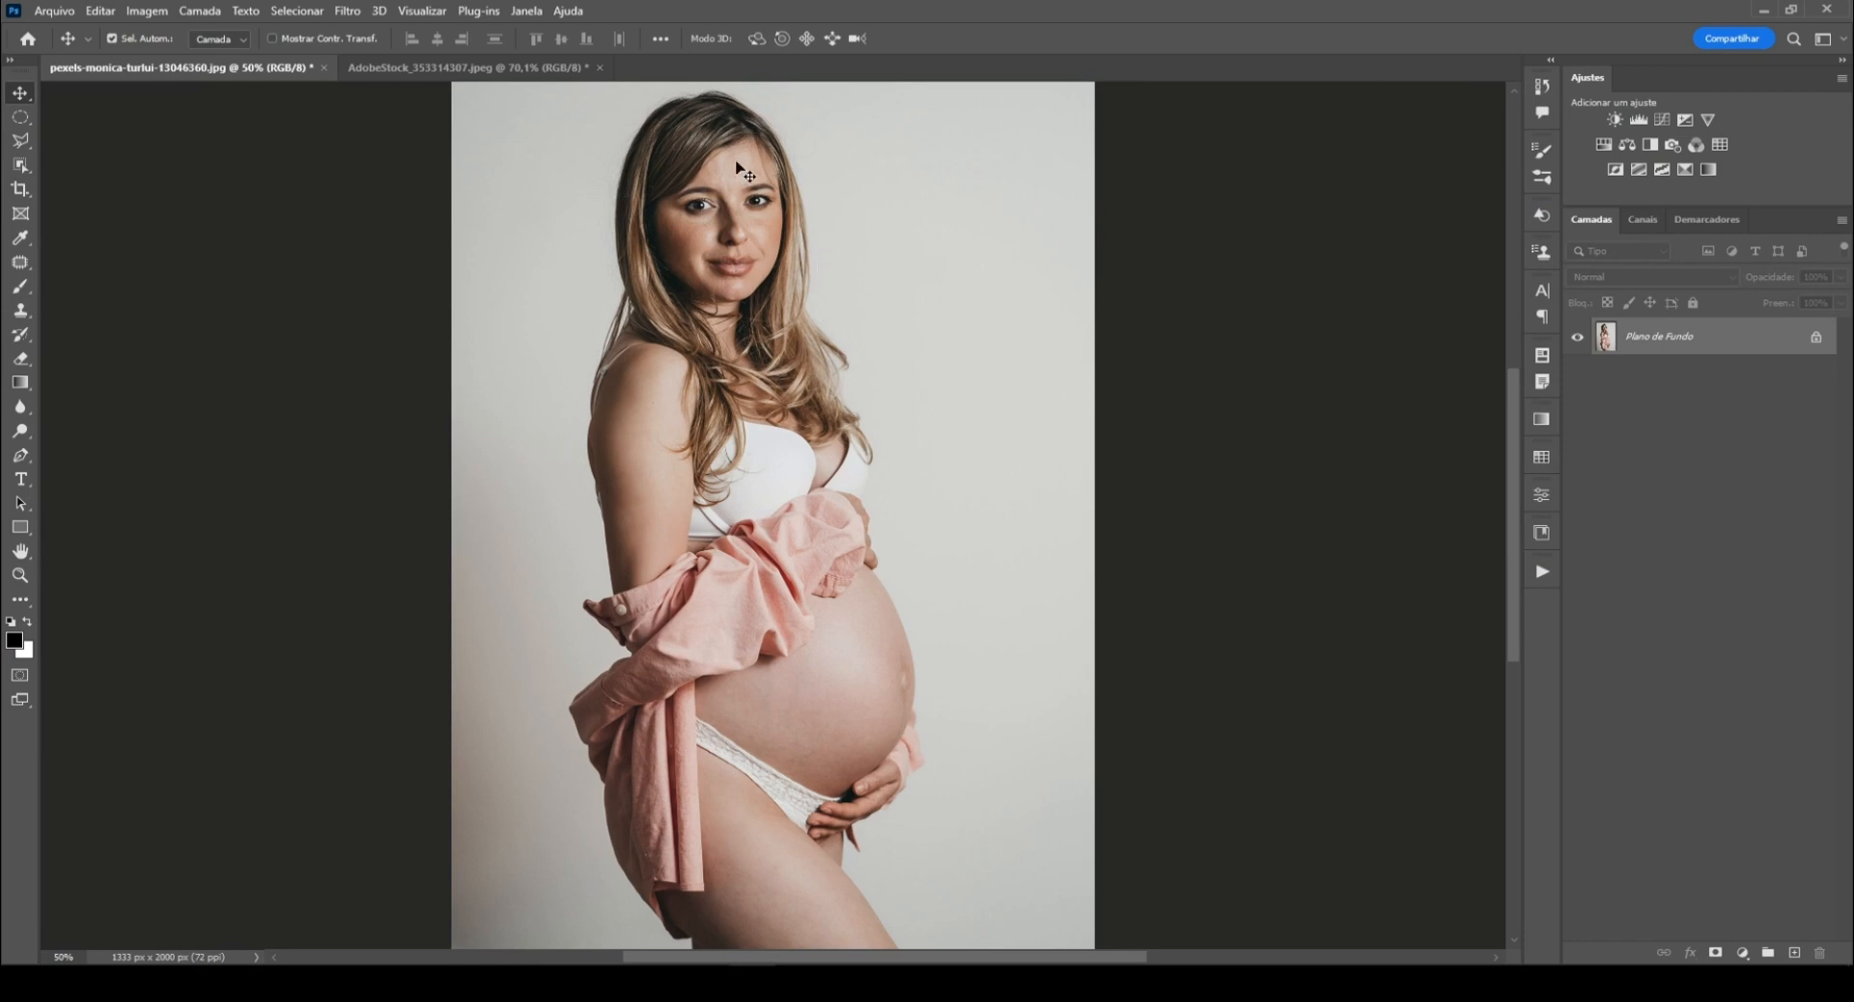
Step: View the sunset landscape document and run the Pele - Highpass Invertido action on the pregnant woman's portrait
{"action": "left_click", "coordinate": [387, 70]}
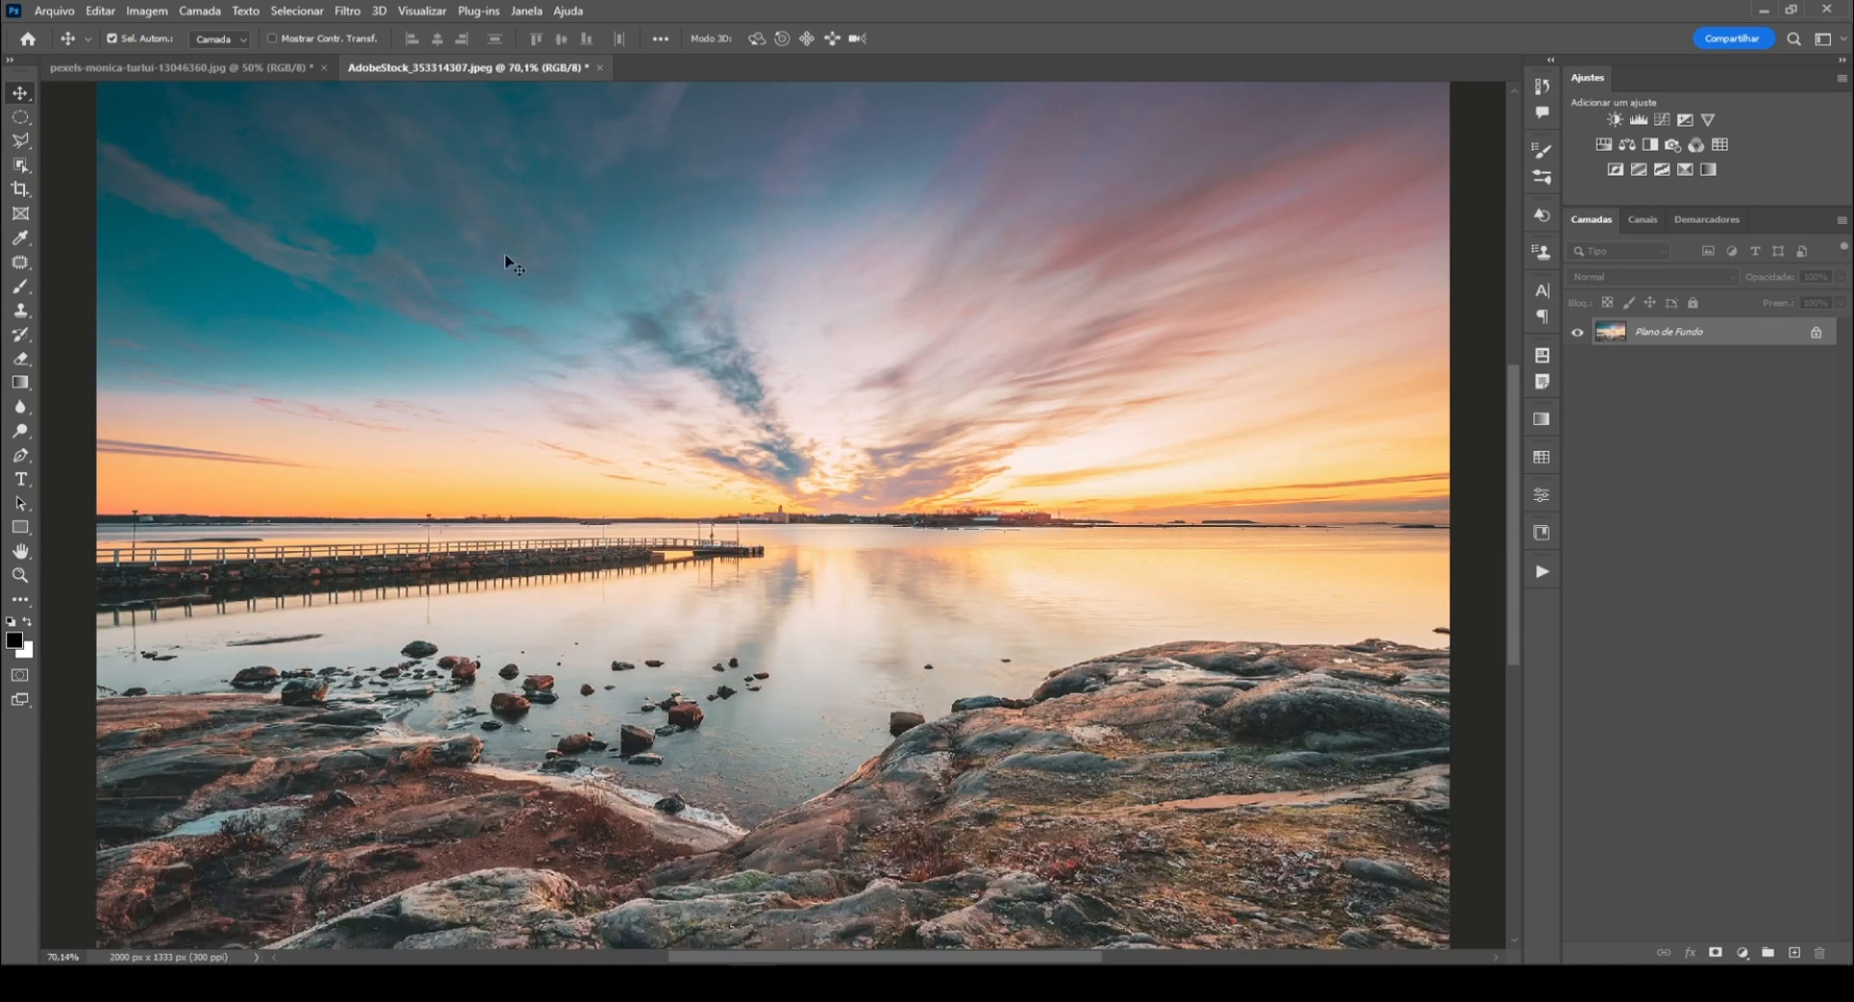
{"action": "left_click", "coordinate": [283, 71]}
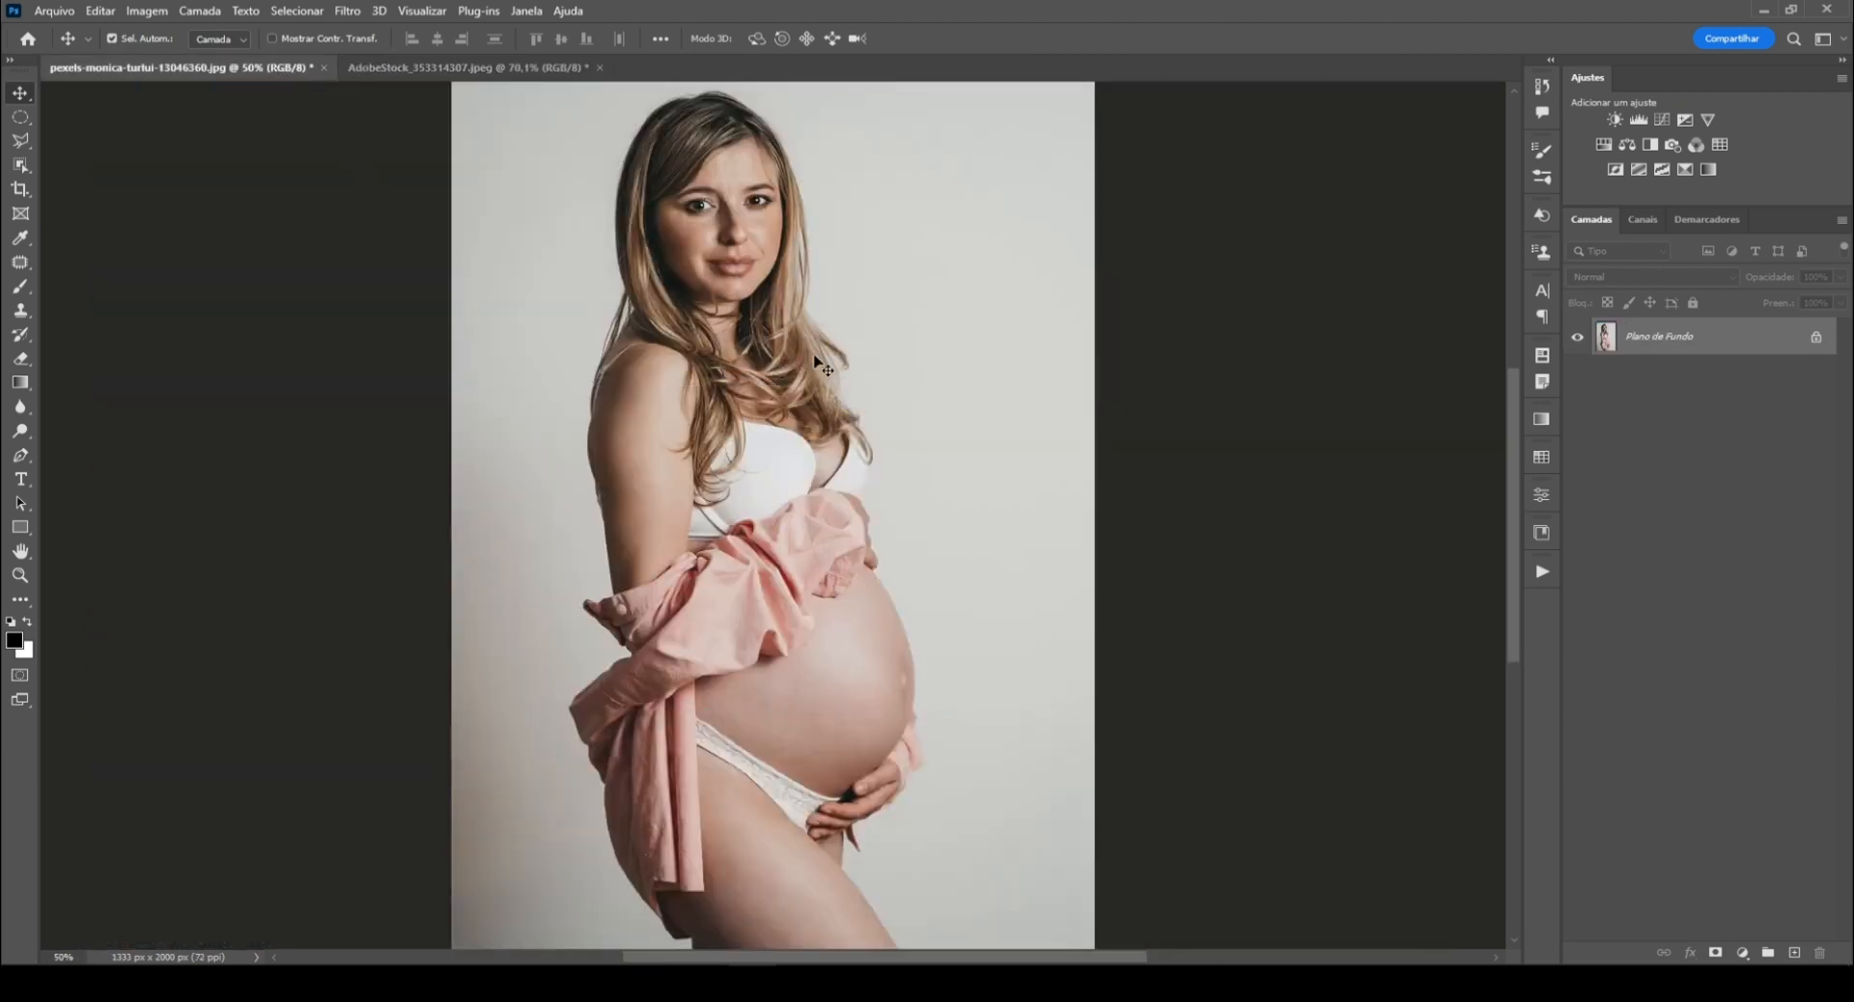
{"action": "left_click", "coordinate": [1541, 574]}
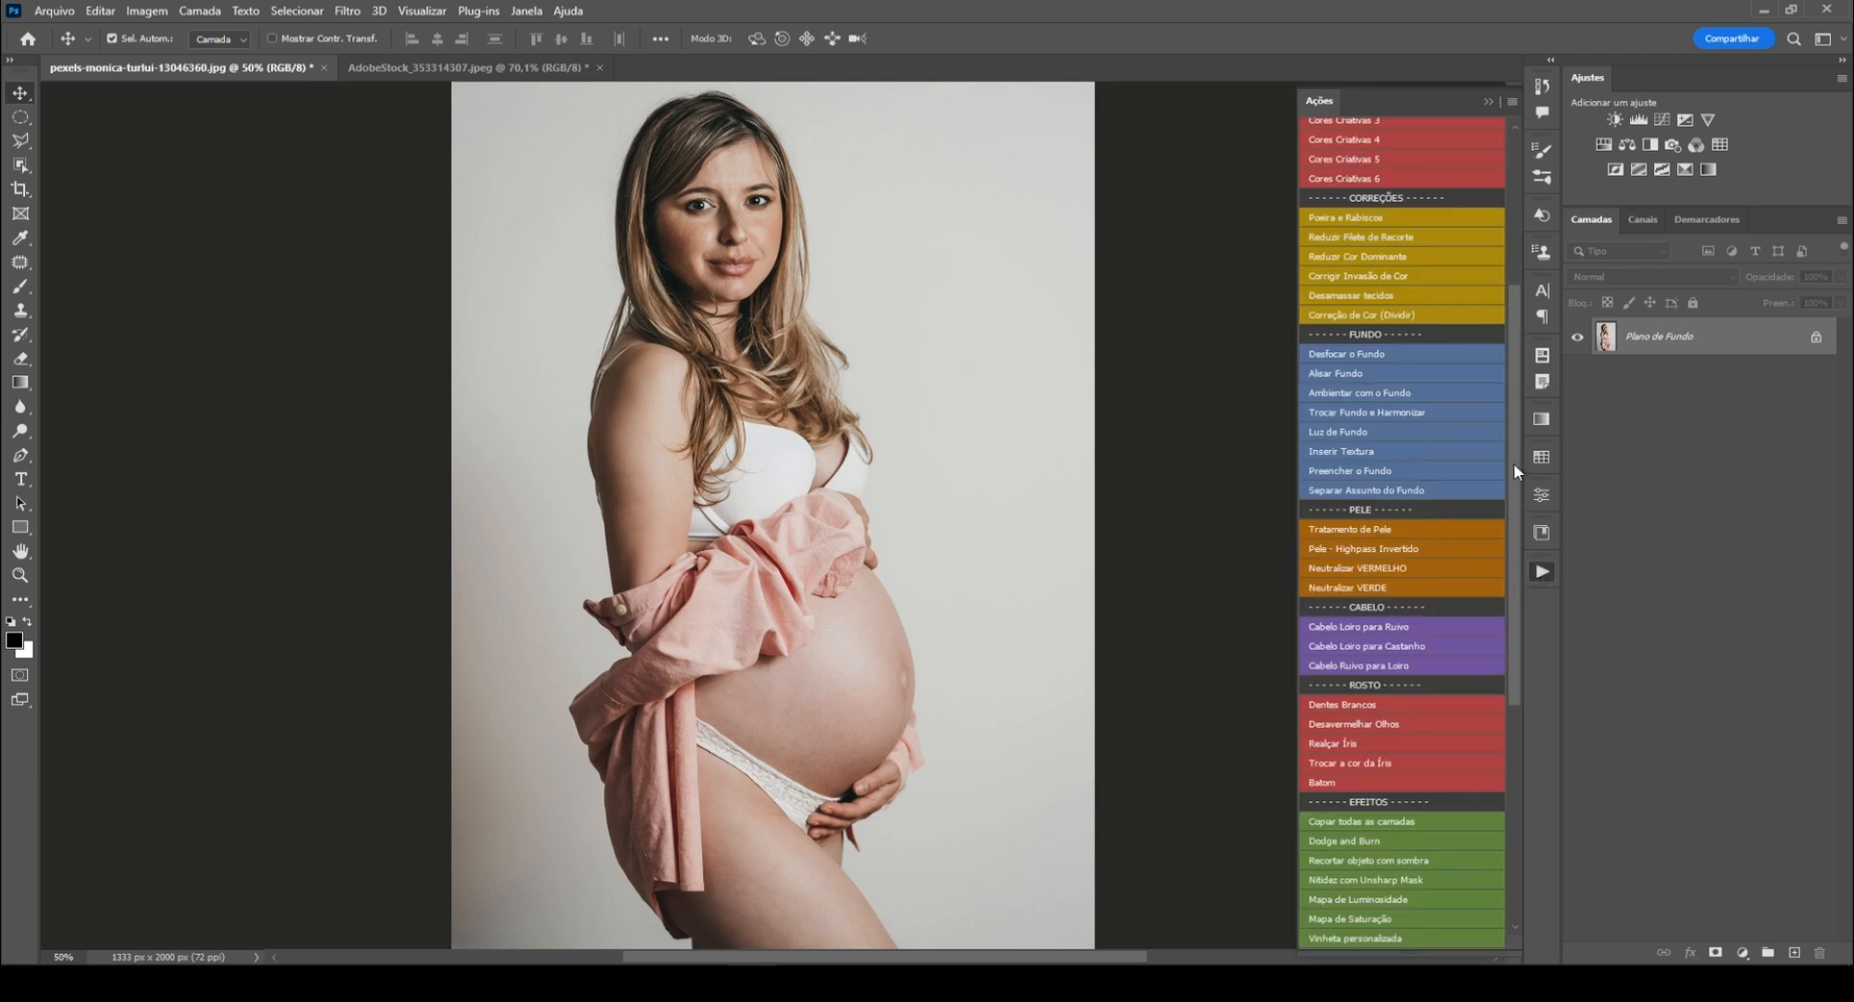
{"action": "left_click_drag", "start_coordinate": [1514, 461], "coordinate": [1462, 495]}
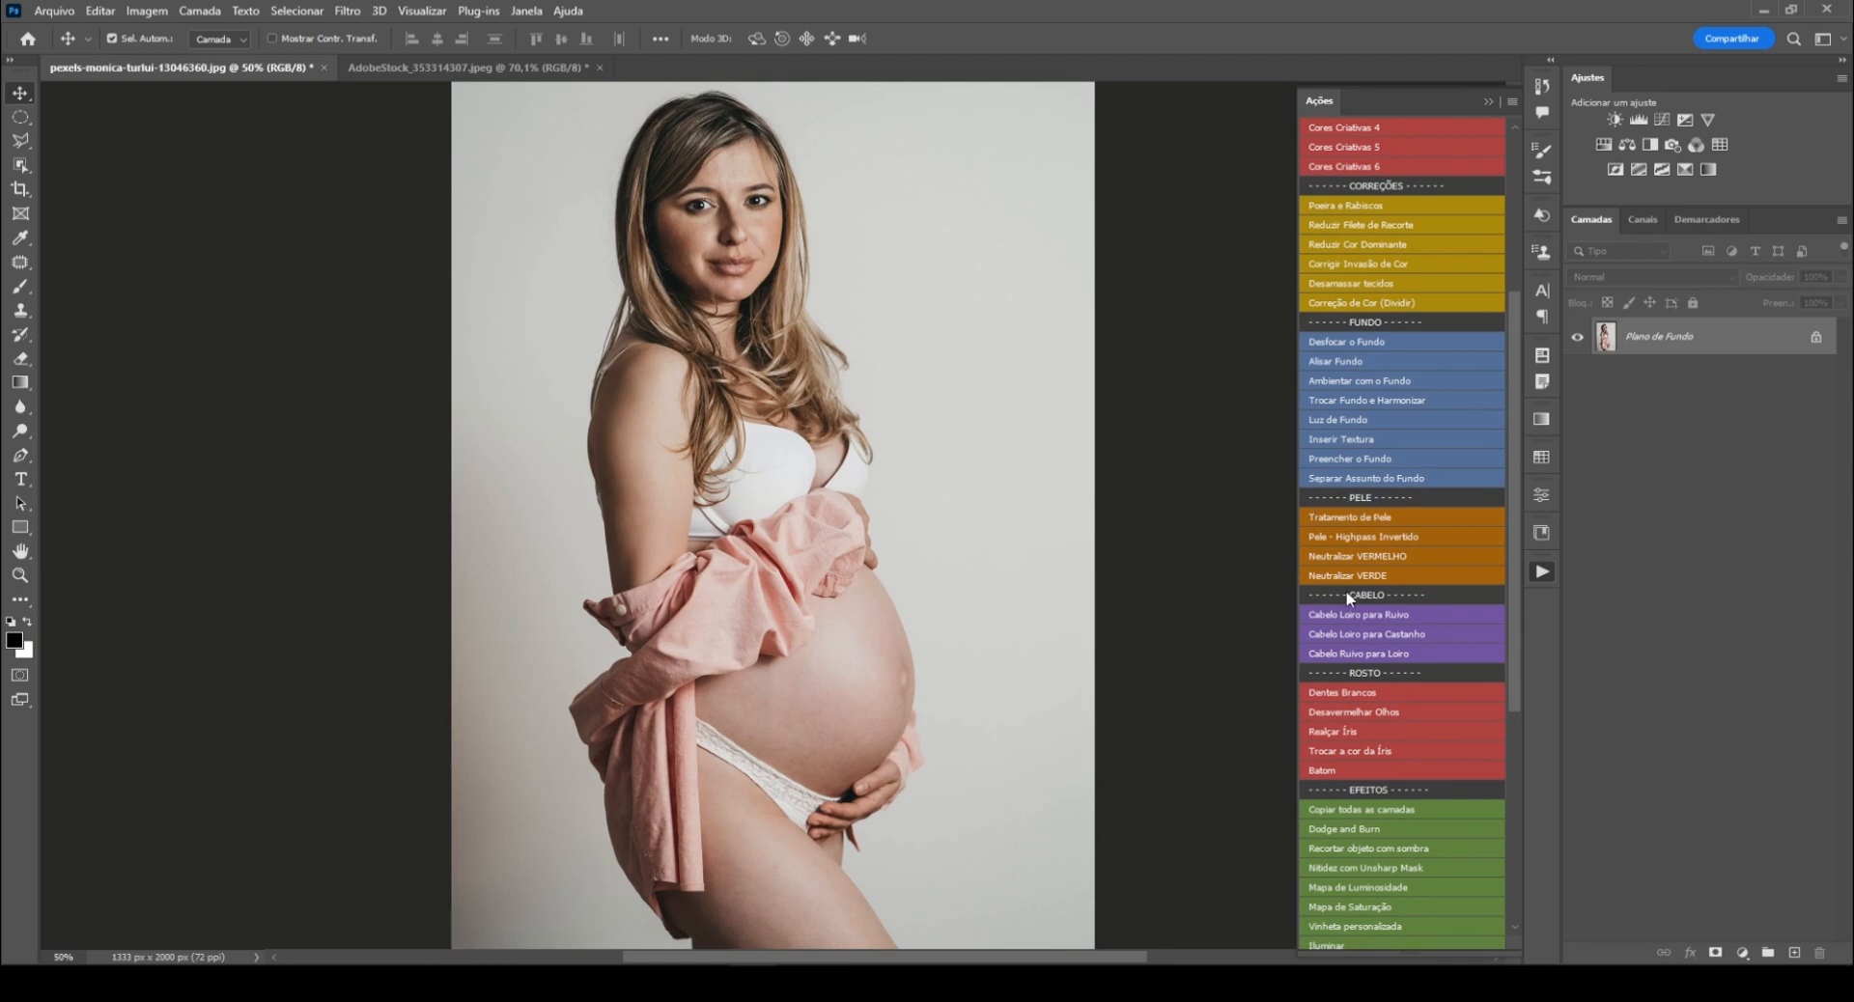
{"action": "left_click", "coordinate": [1371, 536]}
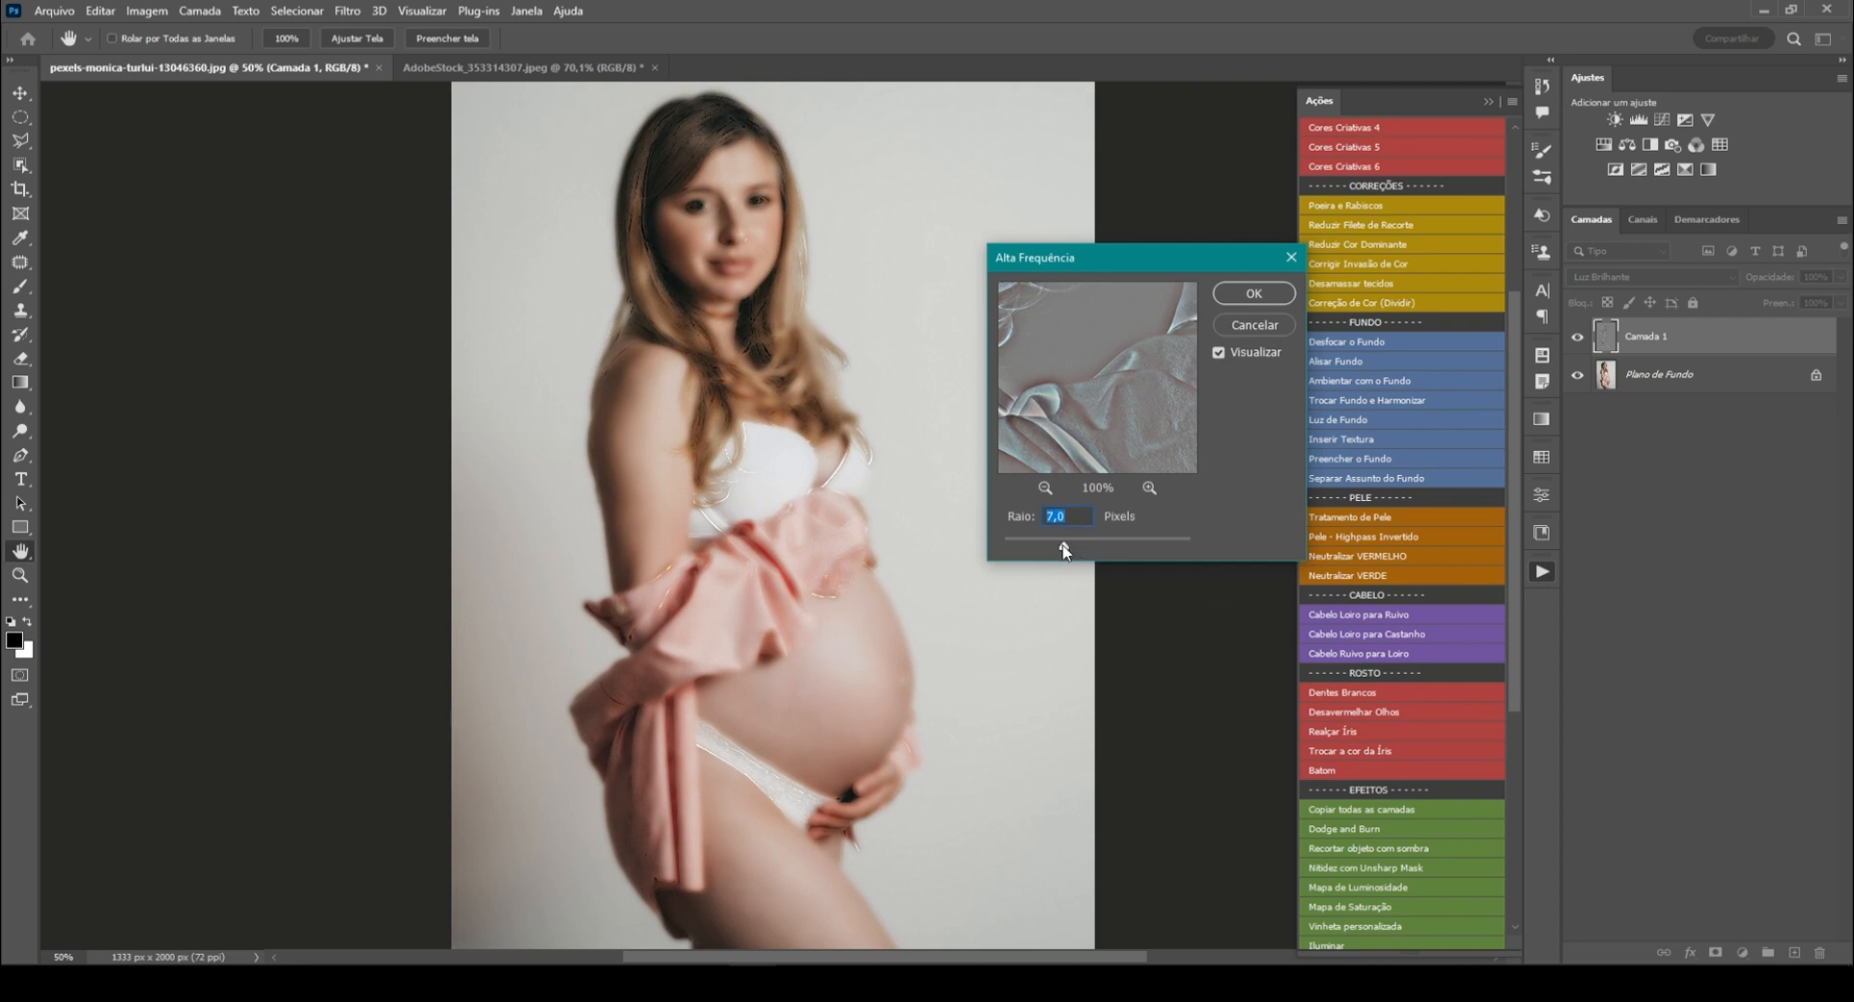
Step: Compare High Pass radii on the portrait and apply the filter with a radius of 10,0 pixels
{"action": "type", "text": "1,3"}
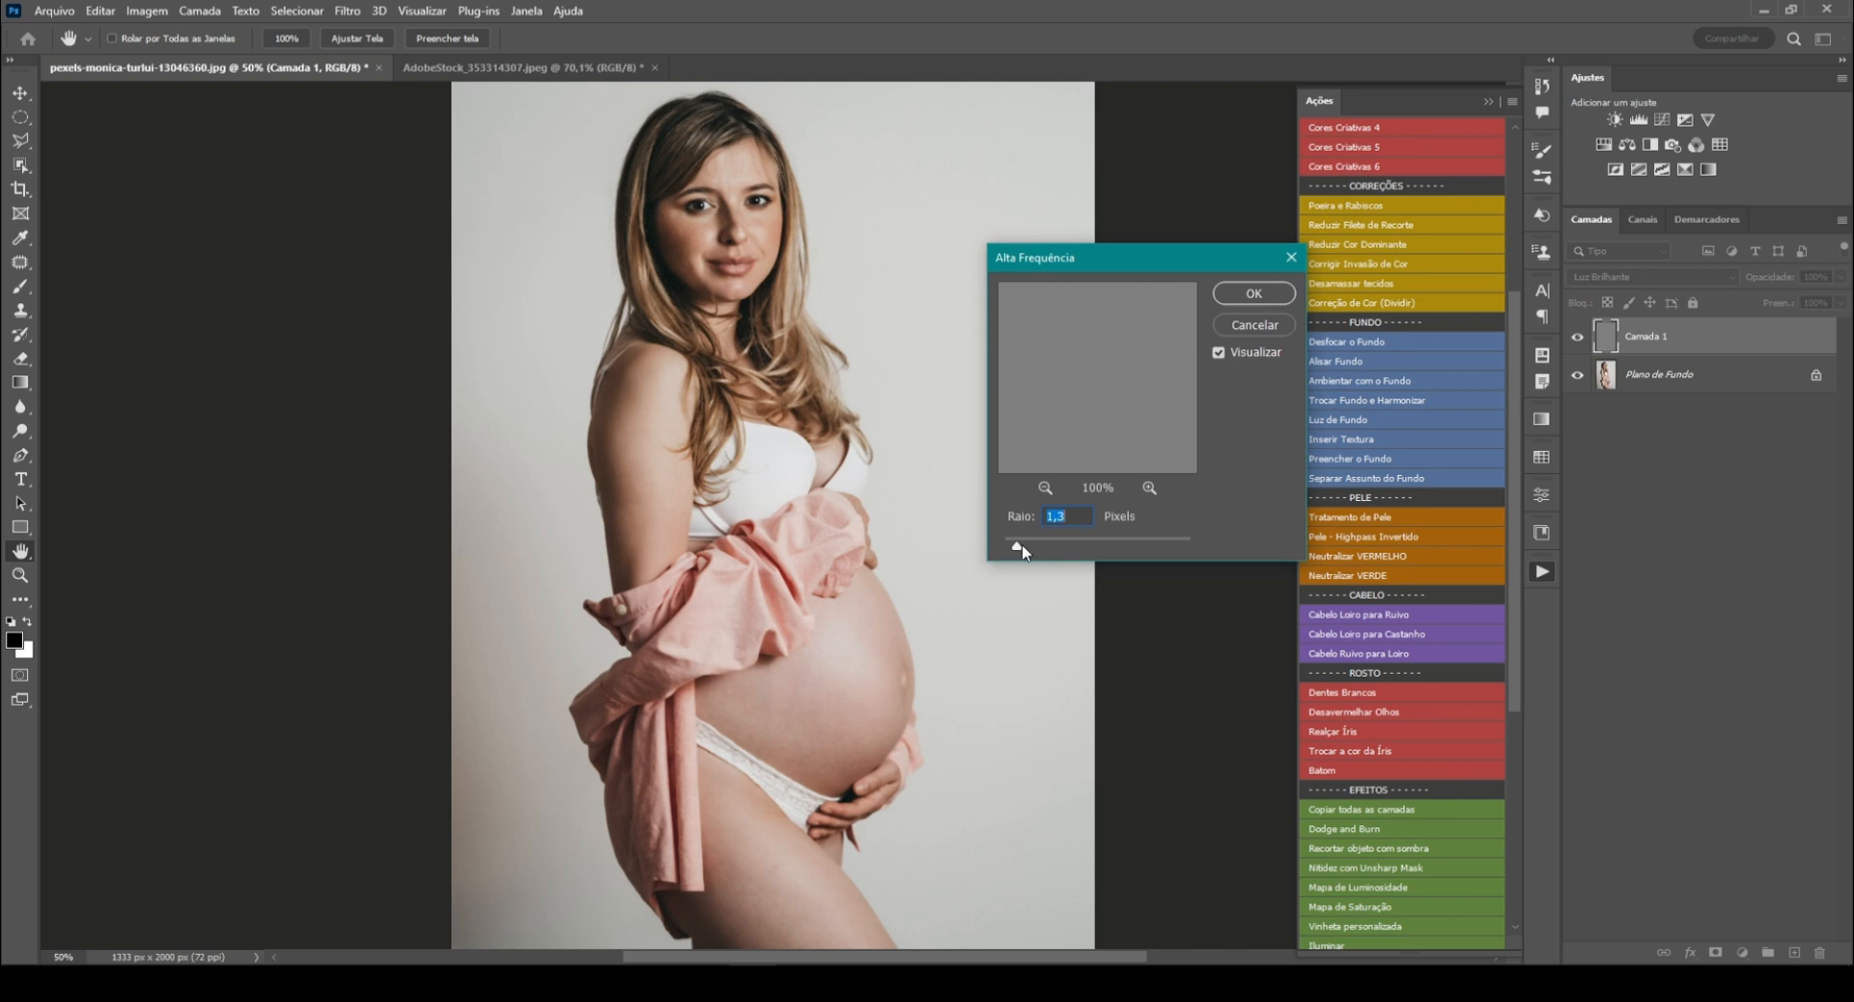
{"action": "mouse_move", "coordinate": [1016, 557]}
{"action": "left_mouse_down"}
{"action": "mouse_move", "coordinate": [1001, 557]}
{"action": "mouse_move", "coordinate": [1031, 545]}
{"action": "left_mouse_up"}
{"action": "left_click_drag", "start_coordinate": [1044, 549], "coordinate": [1077, 547]}
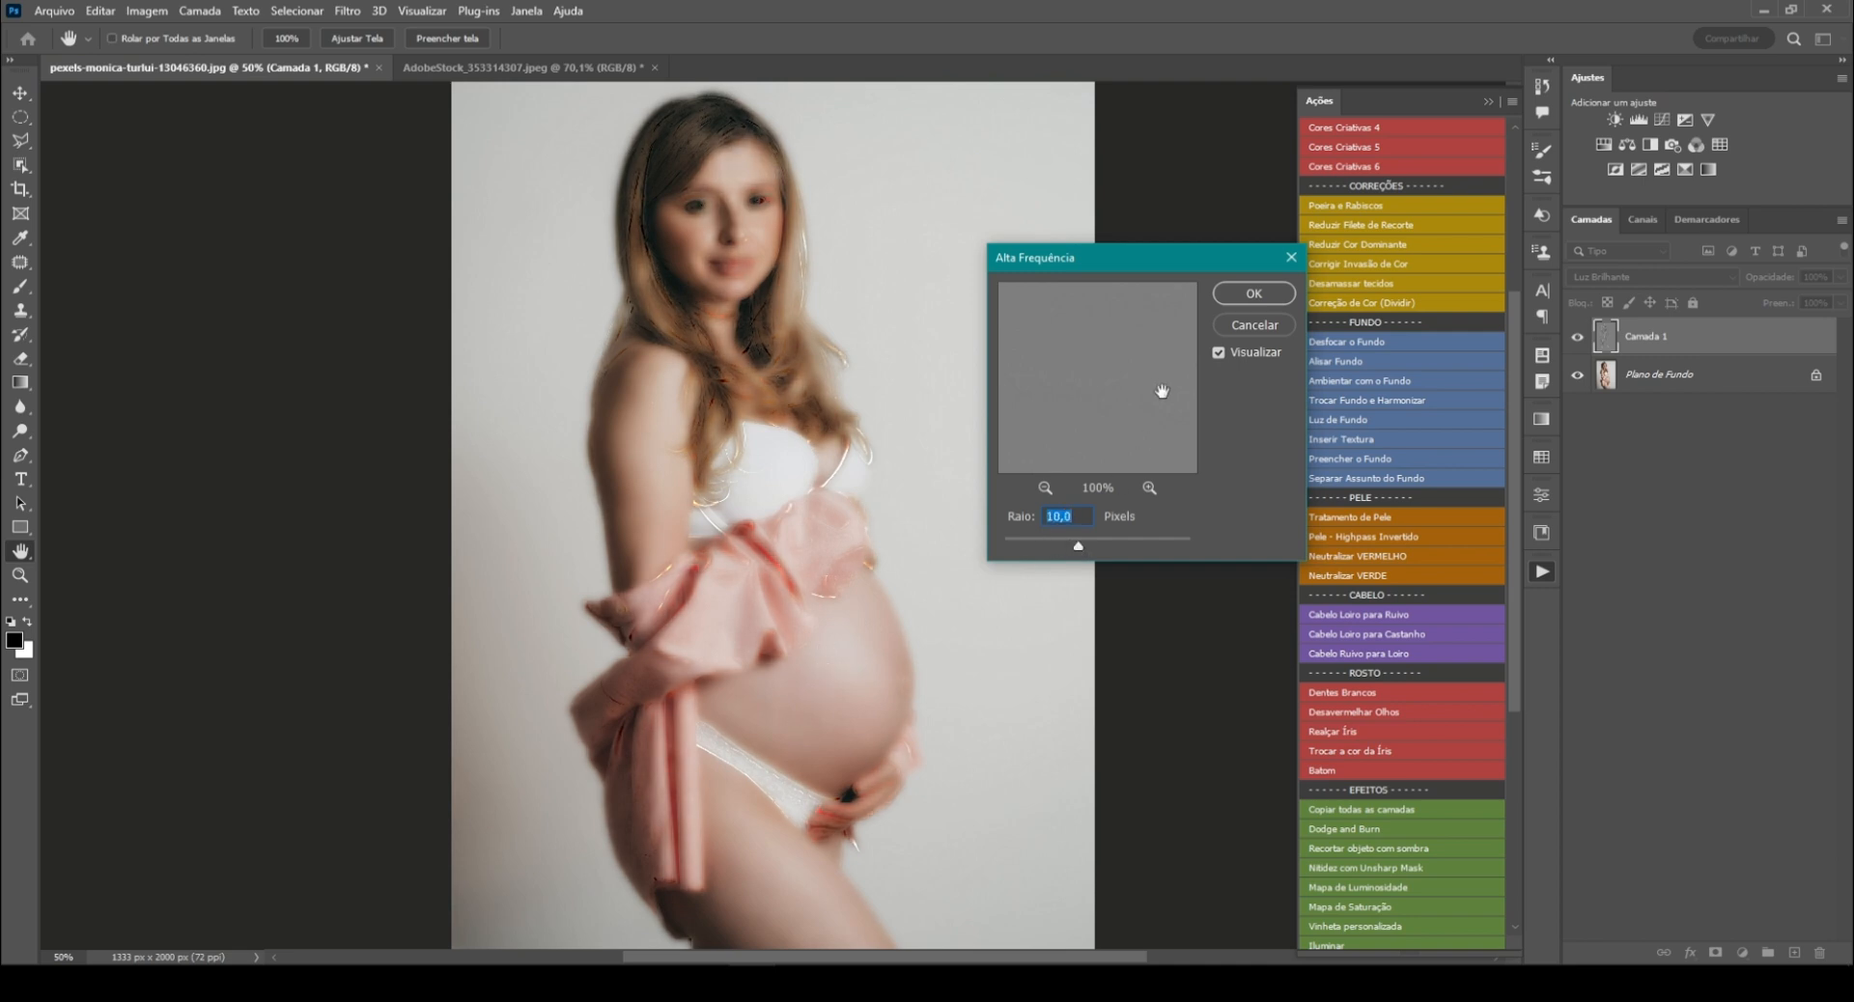
{"action": "left_click", "coordinate": [1260, 299]}
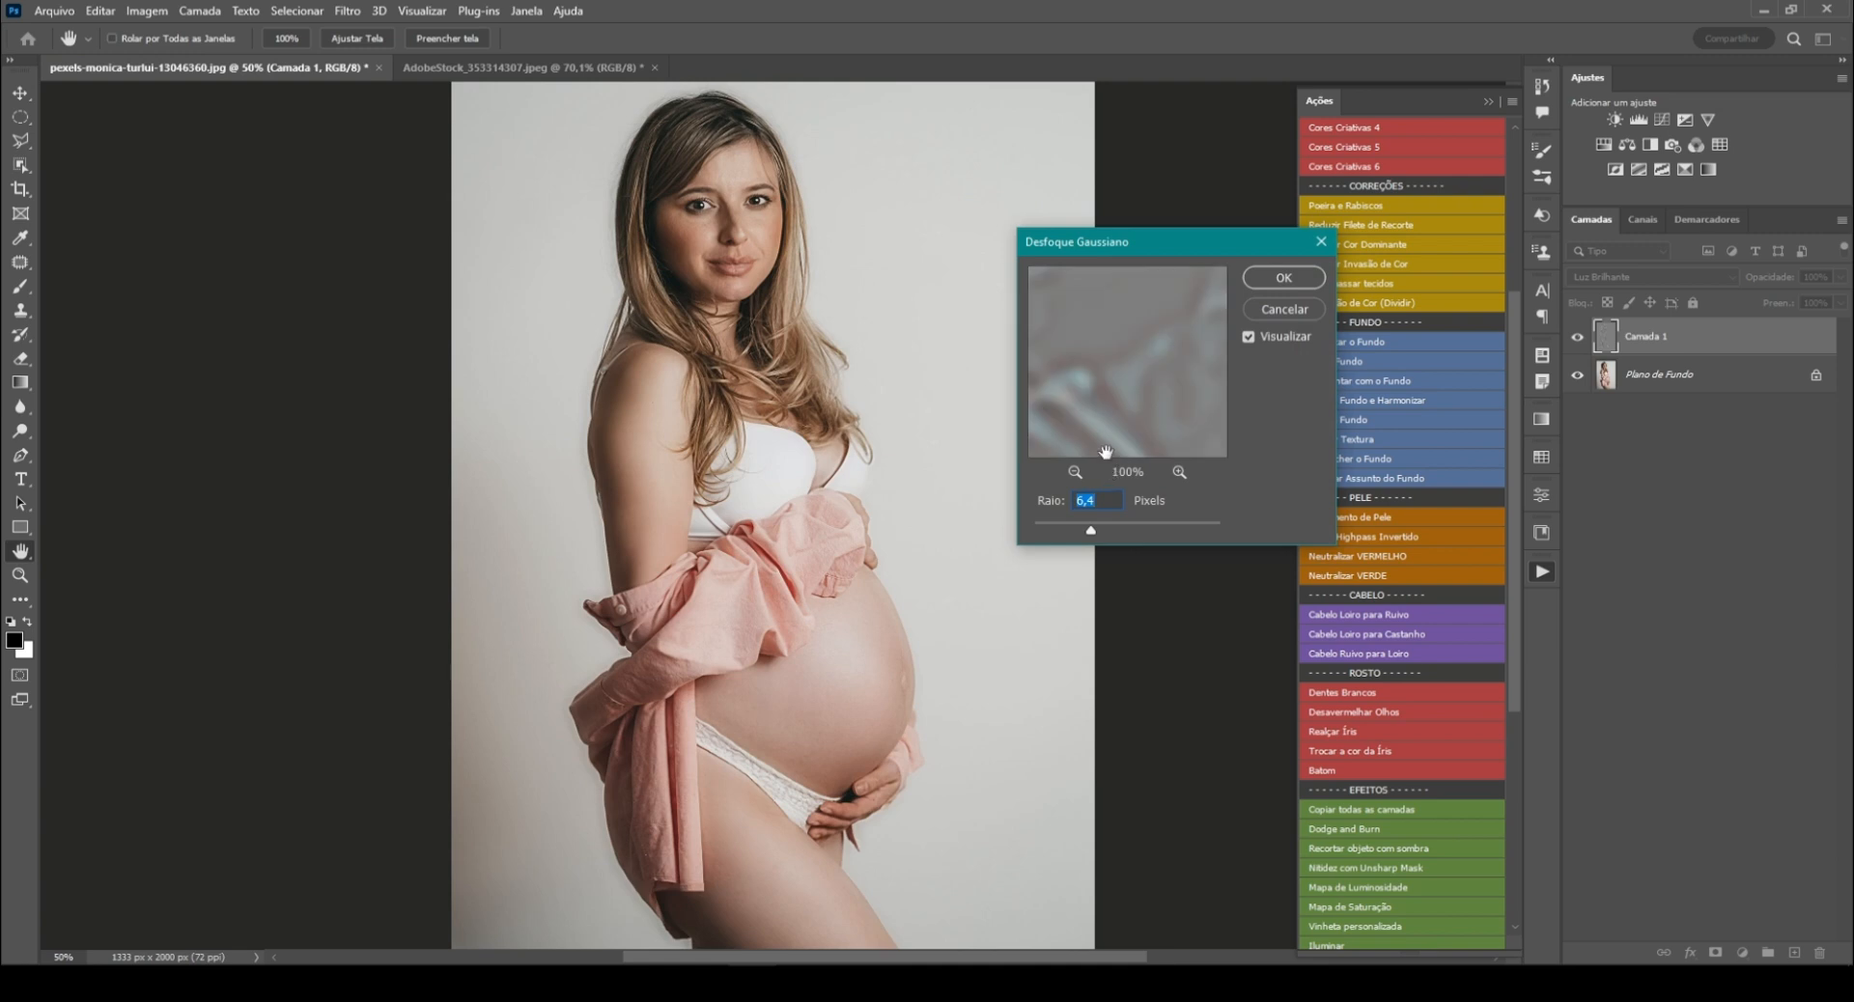
Step: Inspect the woman's face at 100% and apply the Gaussian Blur with a radius of 2,4 pixels
{"action": "key", "text": "alt"}
{"action": "key", "text": "ctrl+1"}
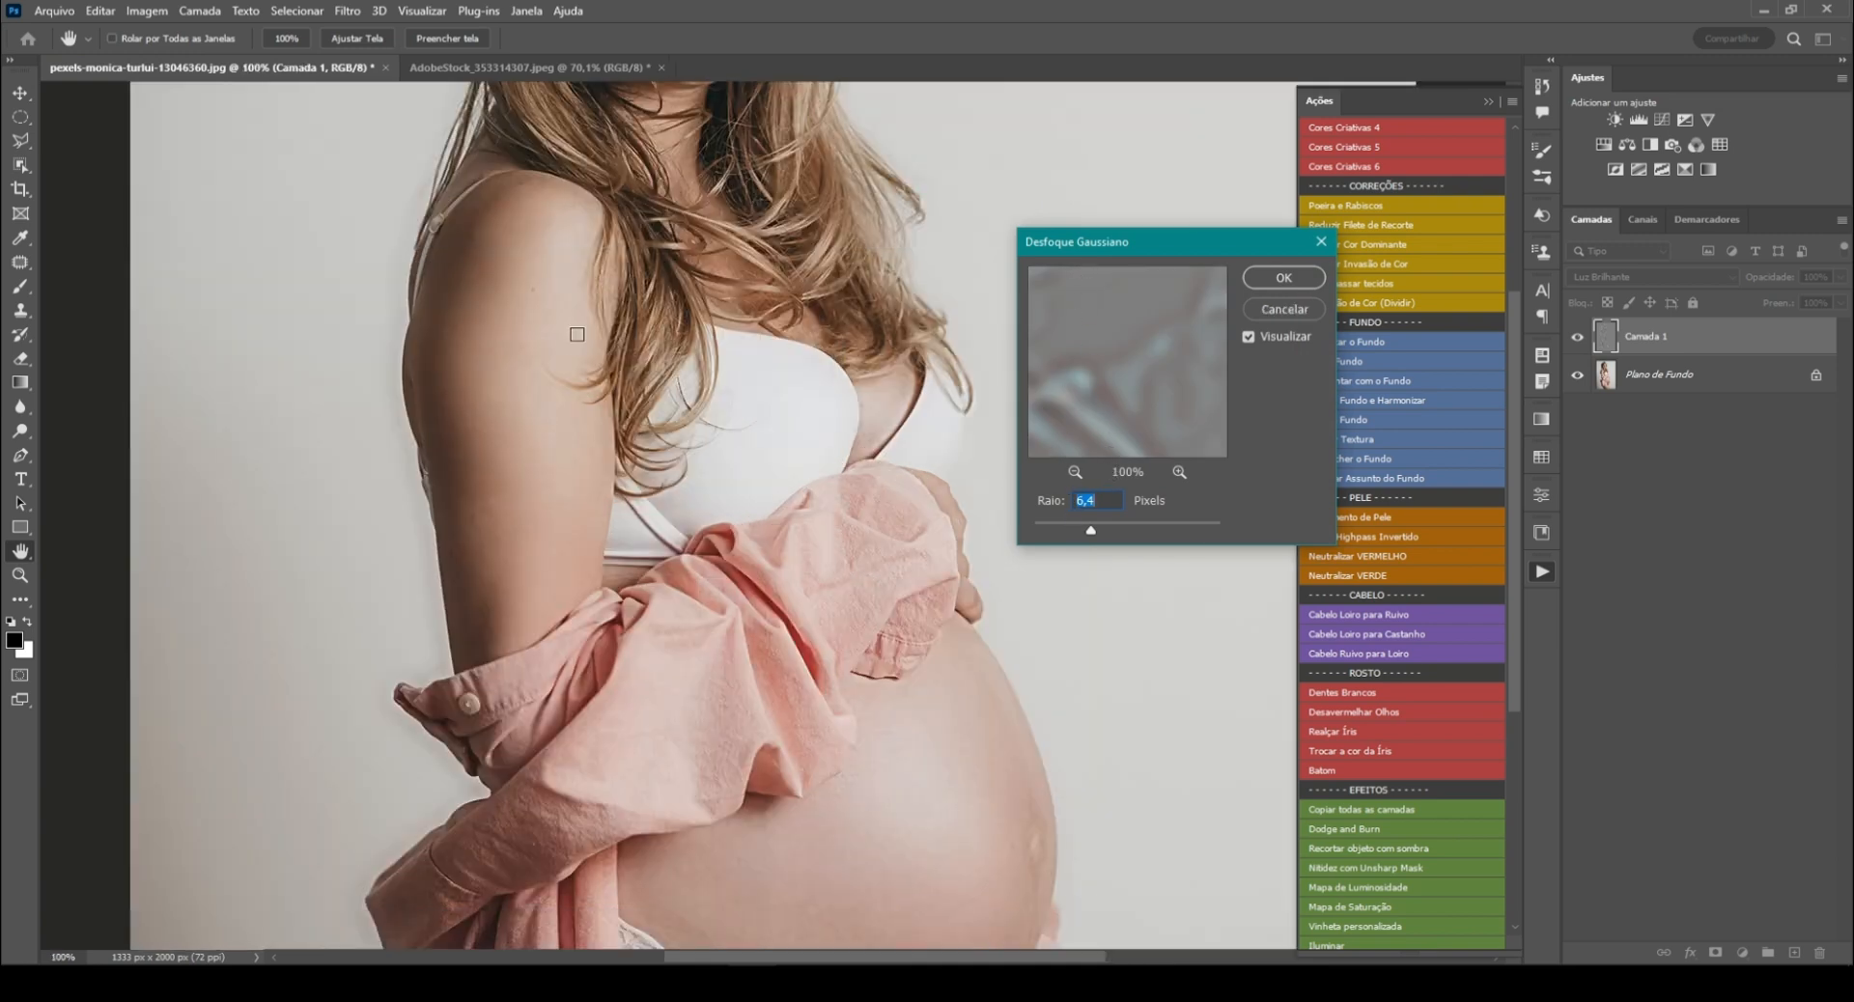
{"action": "left_click_drag", "start_coordinate": [694, 548], "coordinate": [720, 840]}
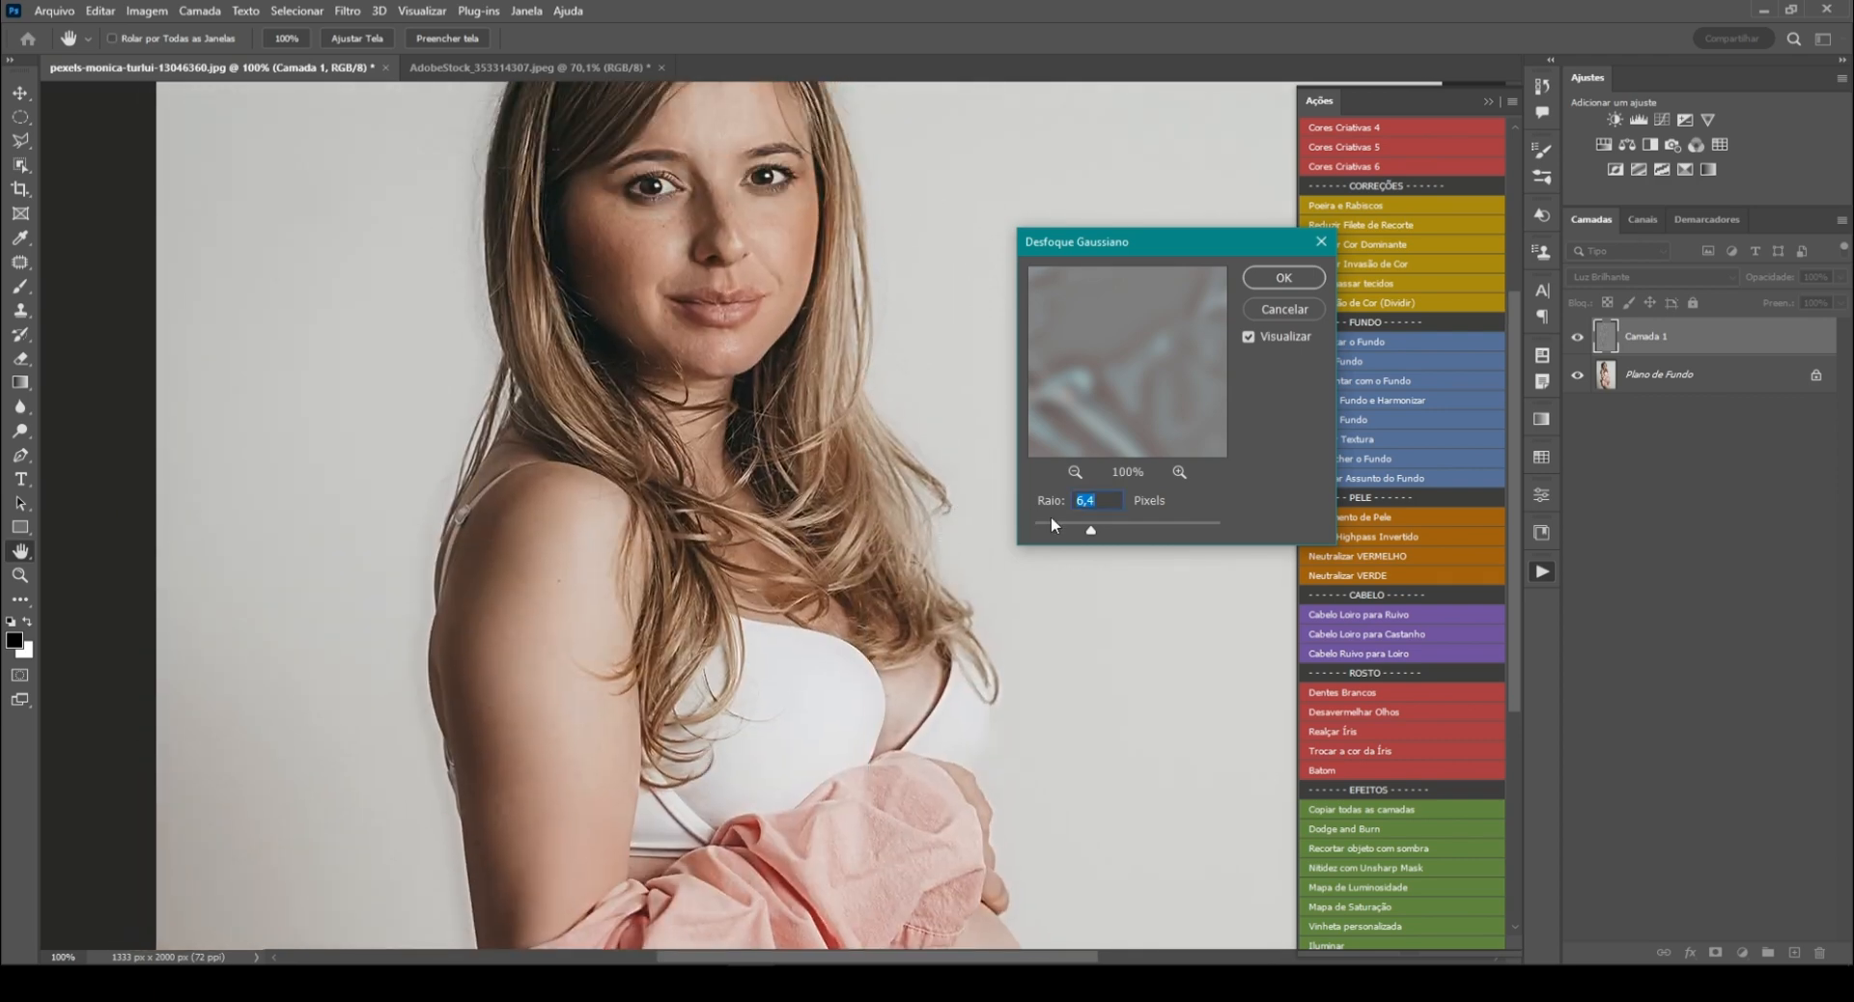
{"action": "left_click", "coordinate": [1041, 523]}
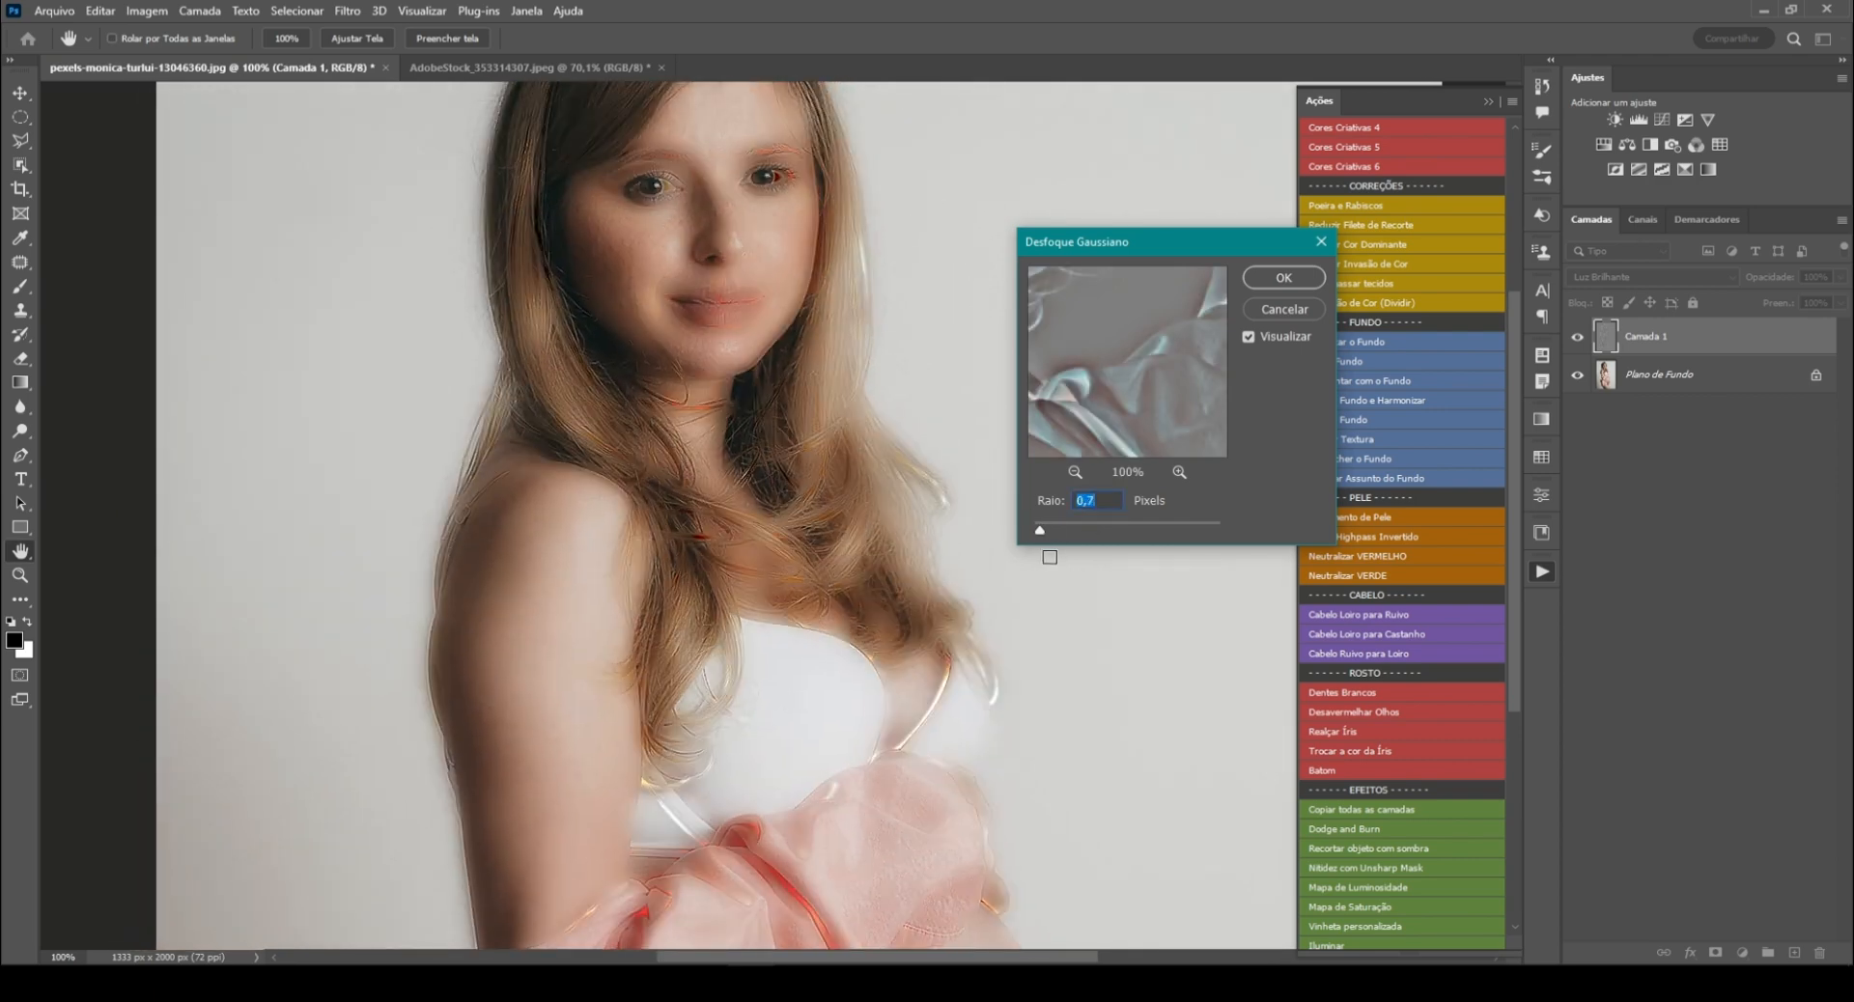
{"action": "left_click_drag", "start_coordinate": [1050, 533], "coordinate": [1169, 539]}
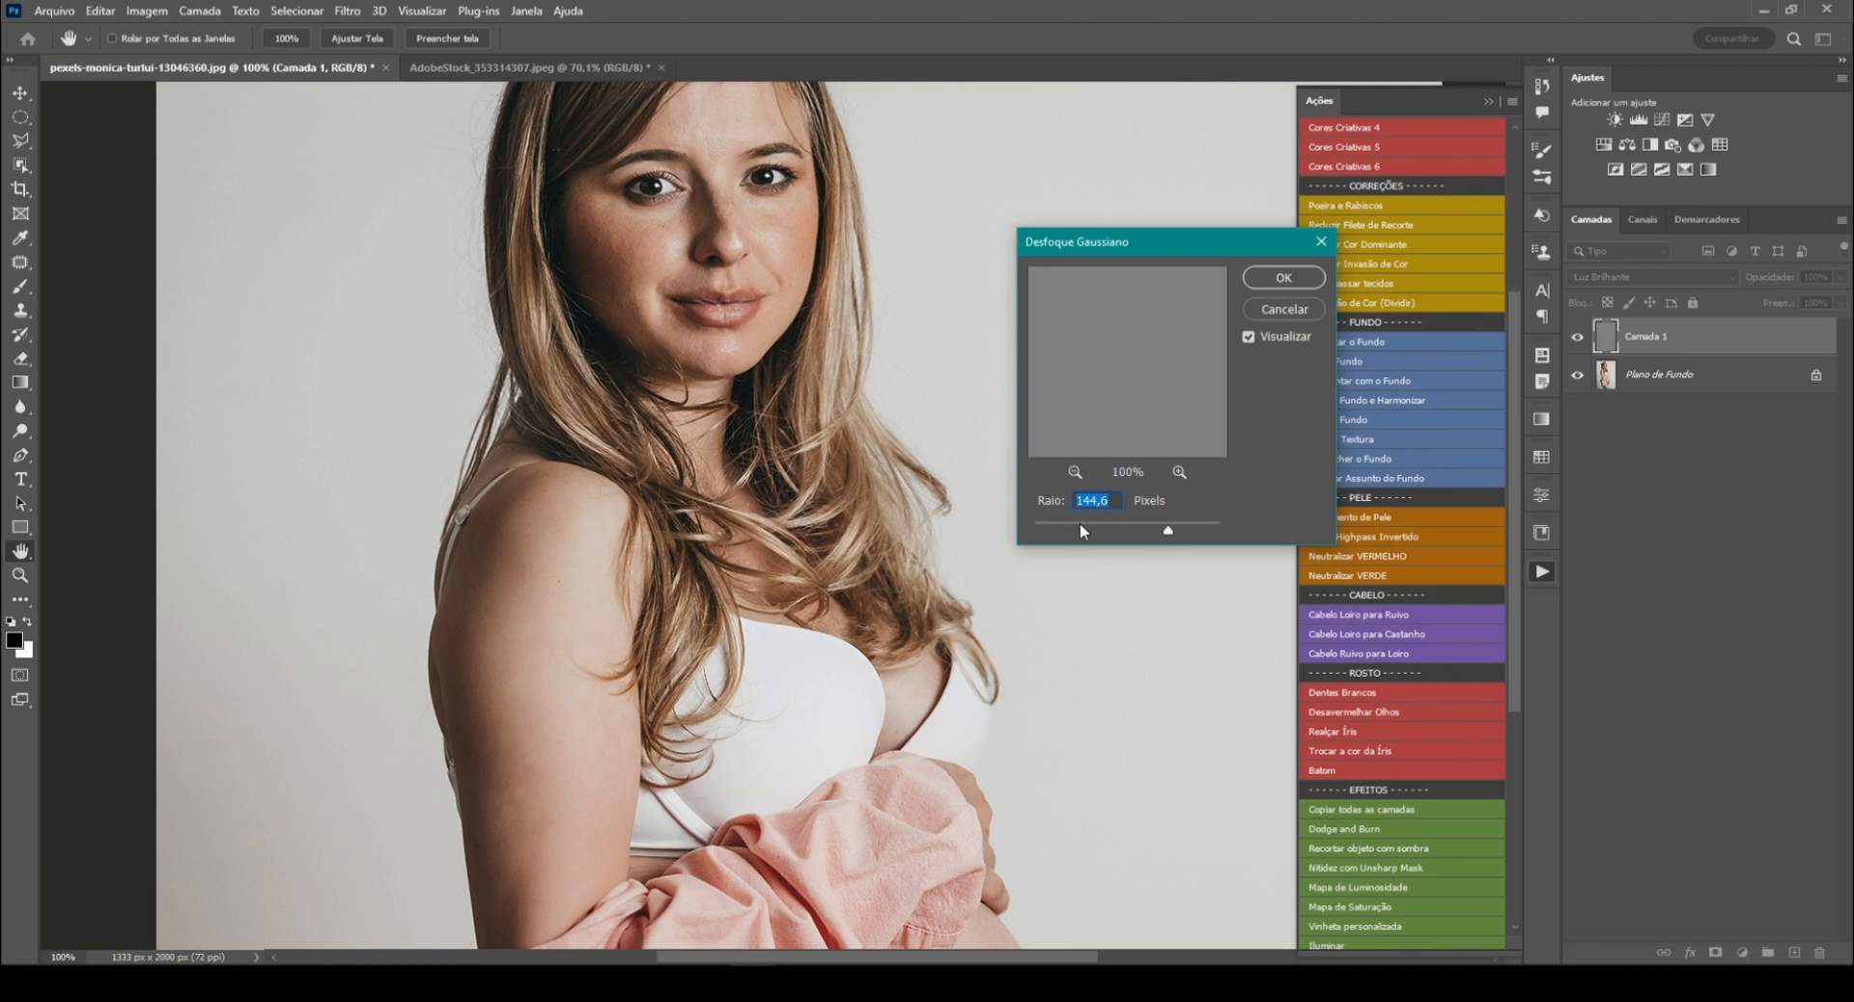
{"action": "left_click_drag", "start_coordinate": [1079, 524], "coordinate": [1052, 526]}
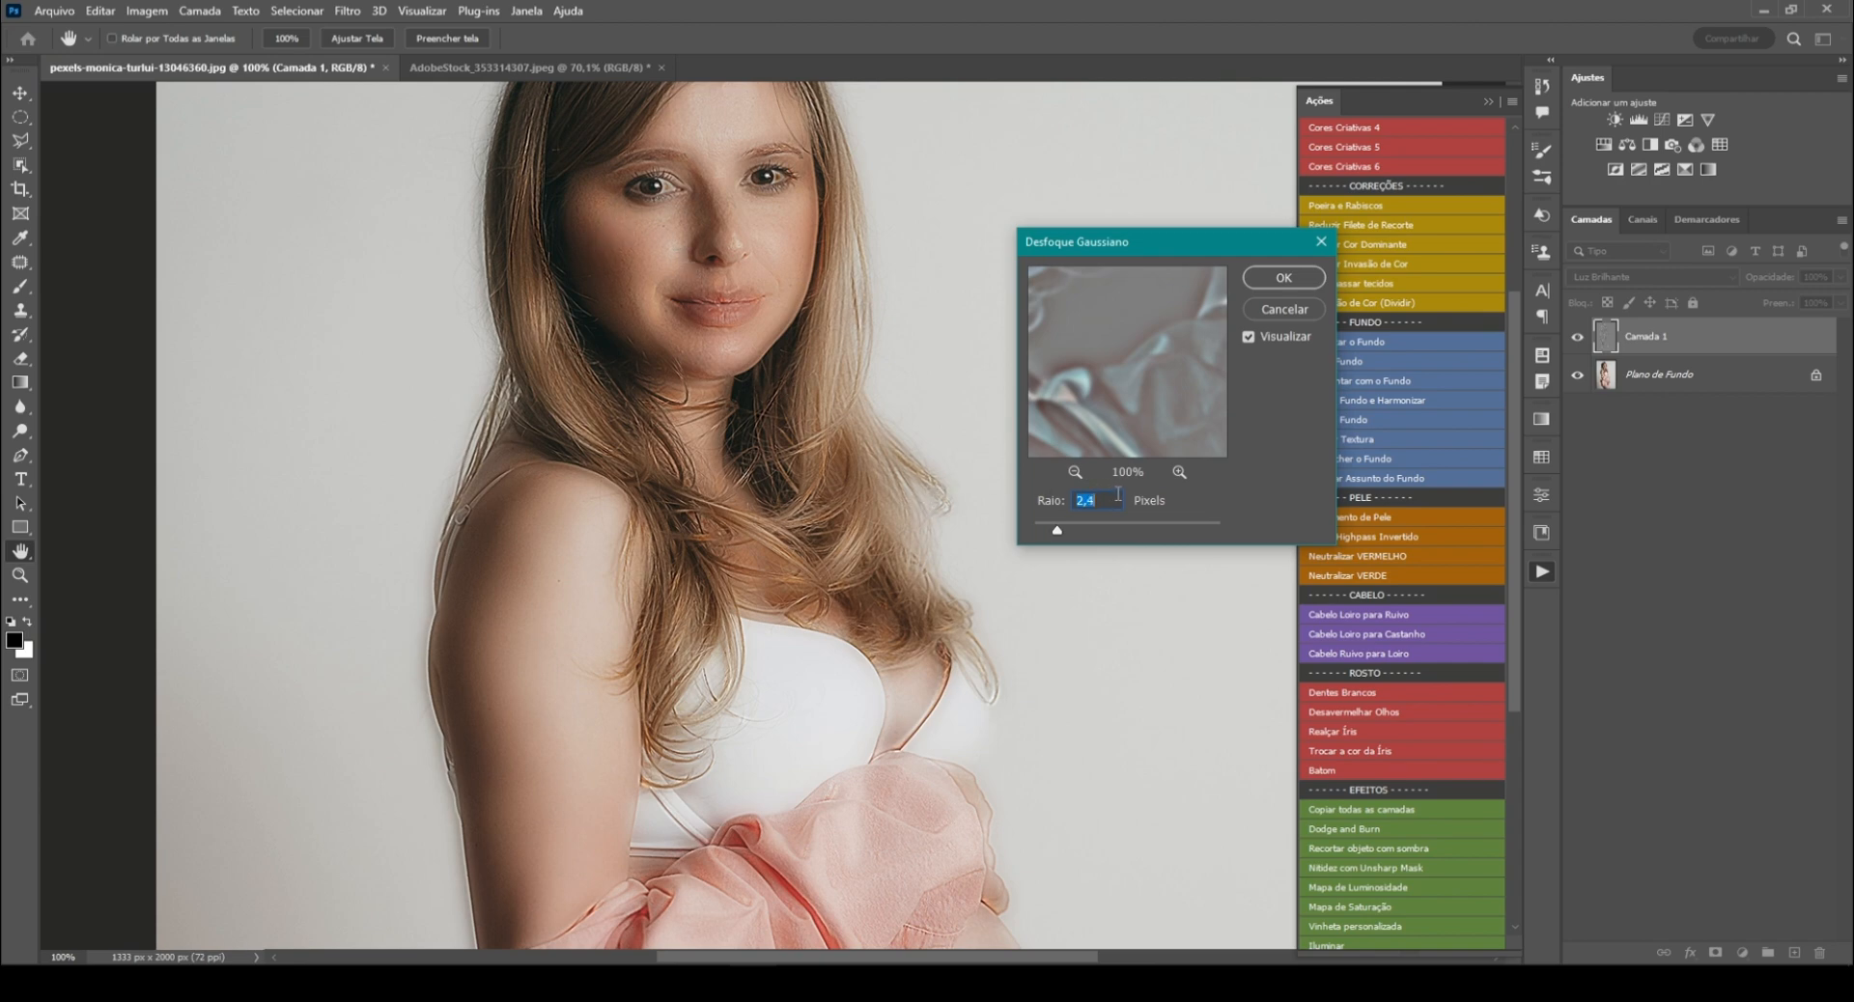
{"action": "left_click", "coordinate": [1298, 277]}
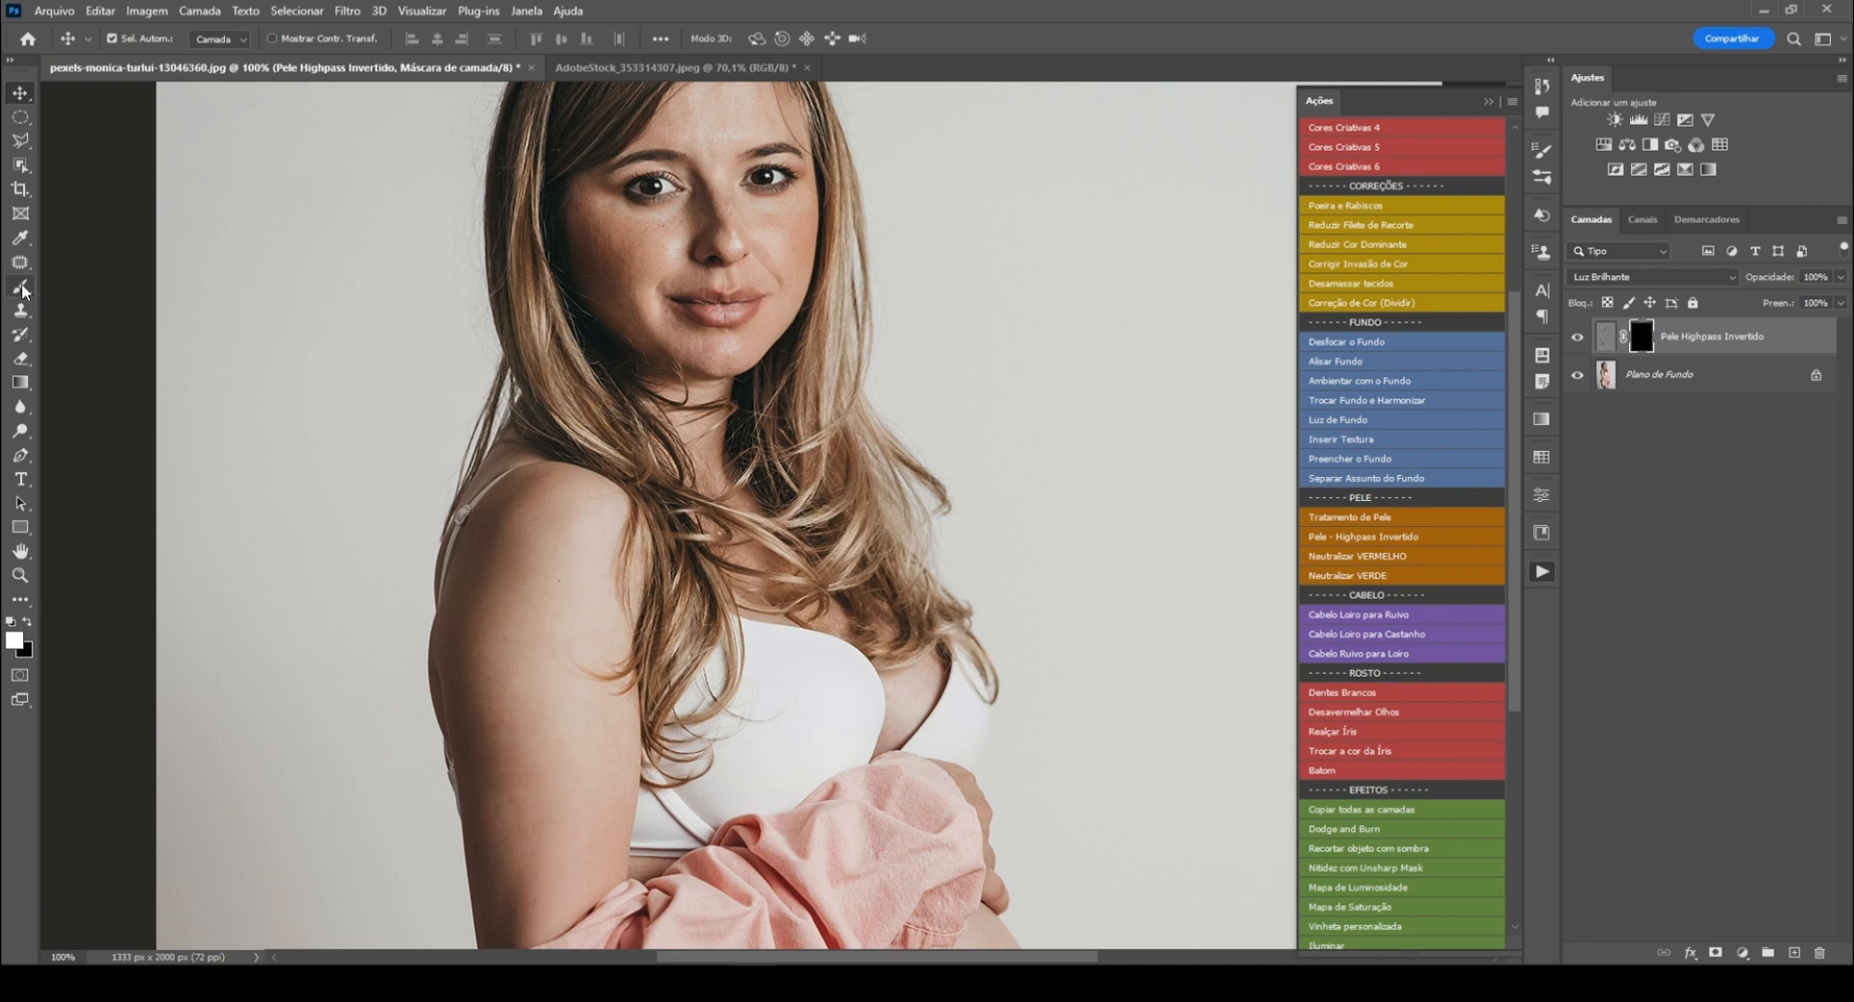
Step: Prepare the Brush tool with white as the foreground colour and the Redondo macio tip at 50 px and 0% hardness
{"action": "left_click", "coordinate": [919, 228]}
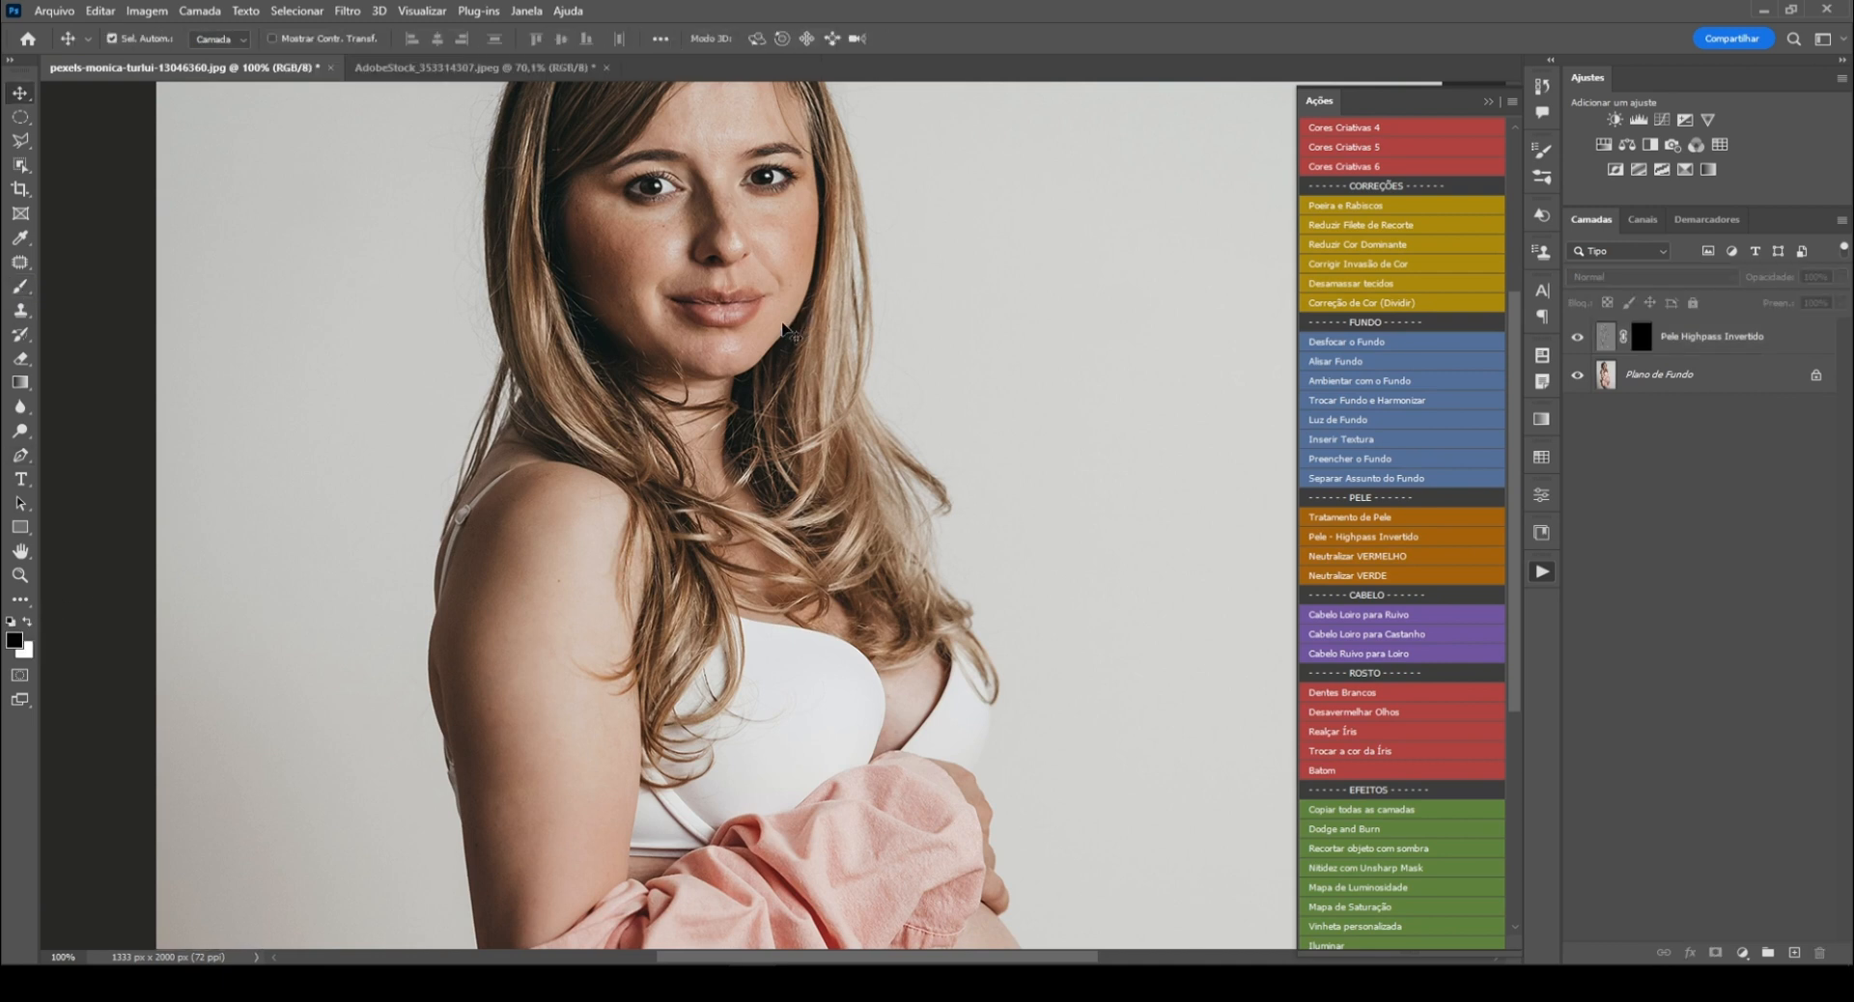
{"action": "key", "text": "b"}
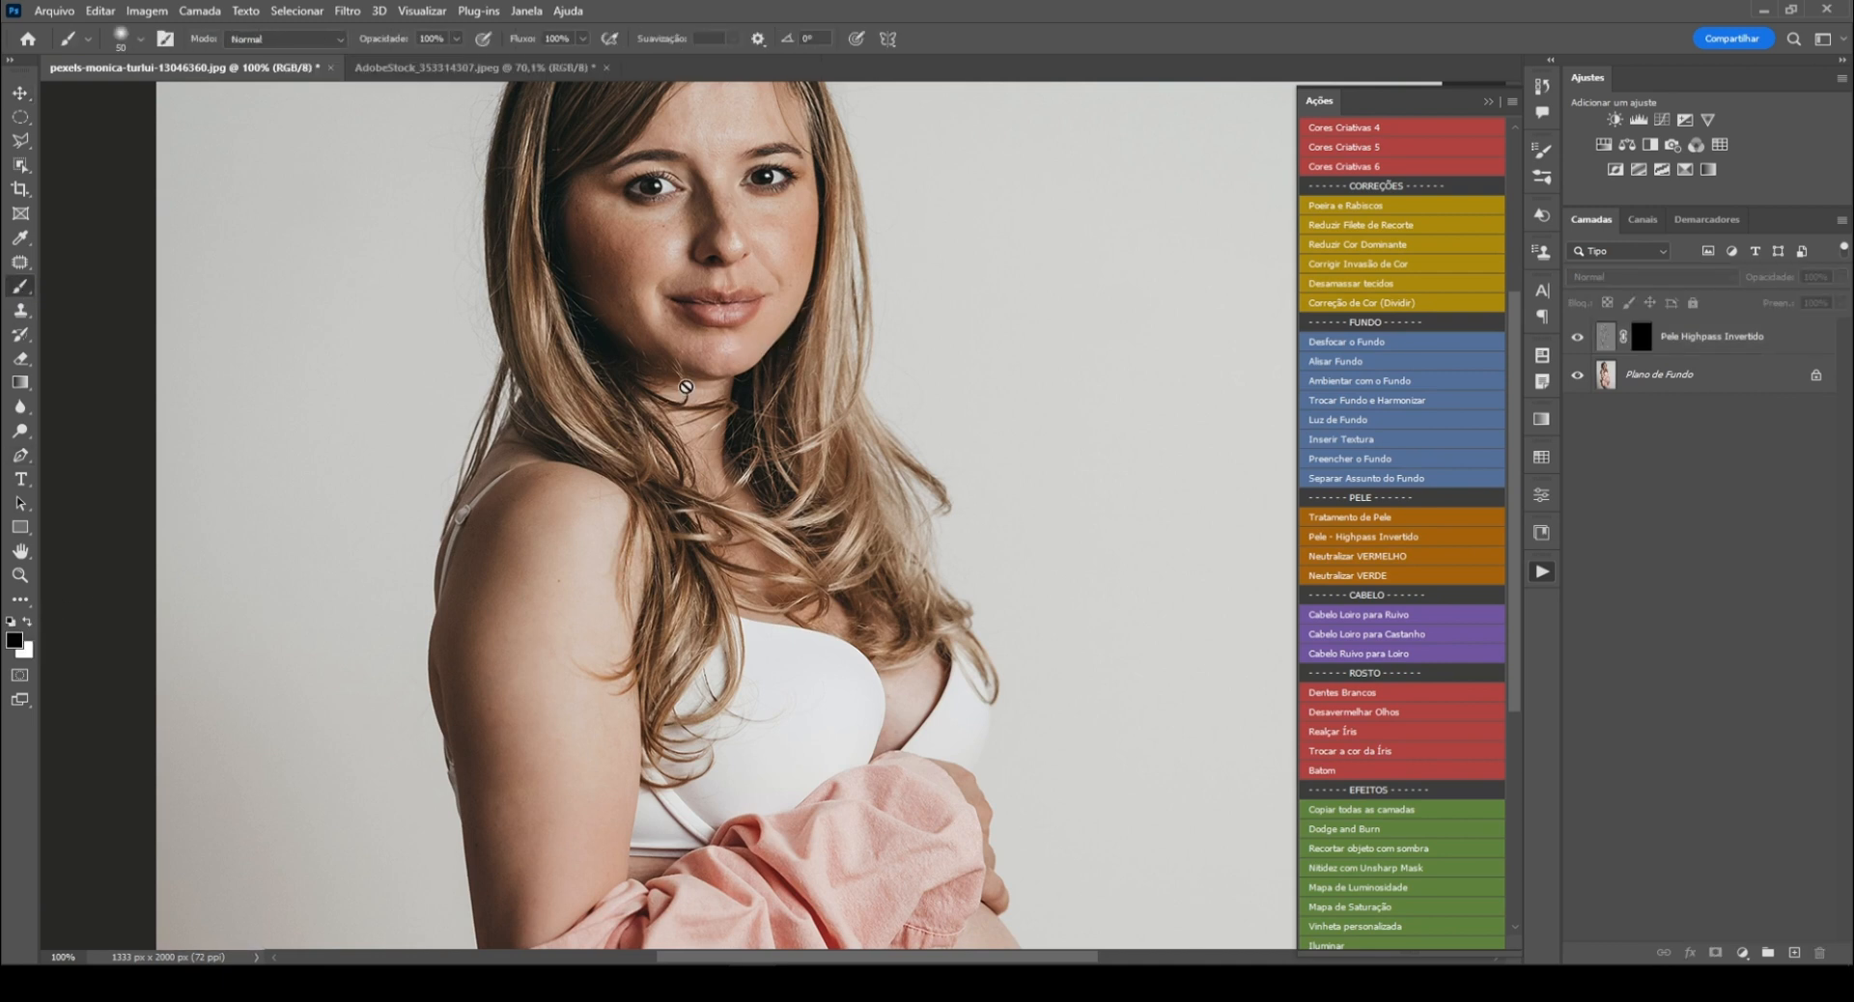
{"action": "key", "text": "x"}
{"action": "right_click", "coordinate": [685, 390]}
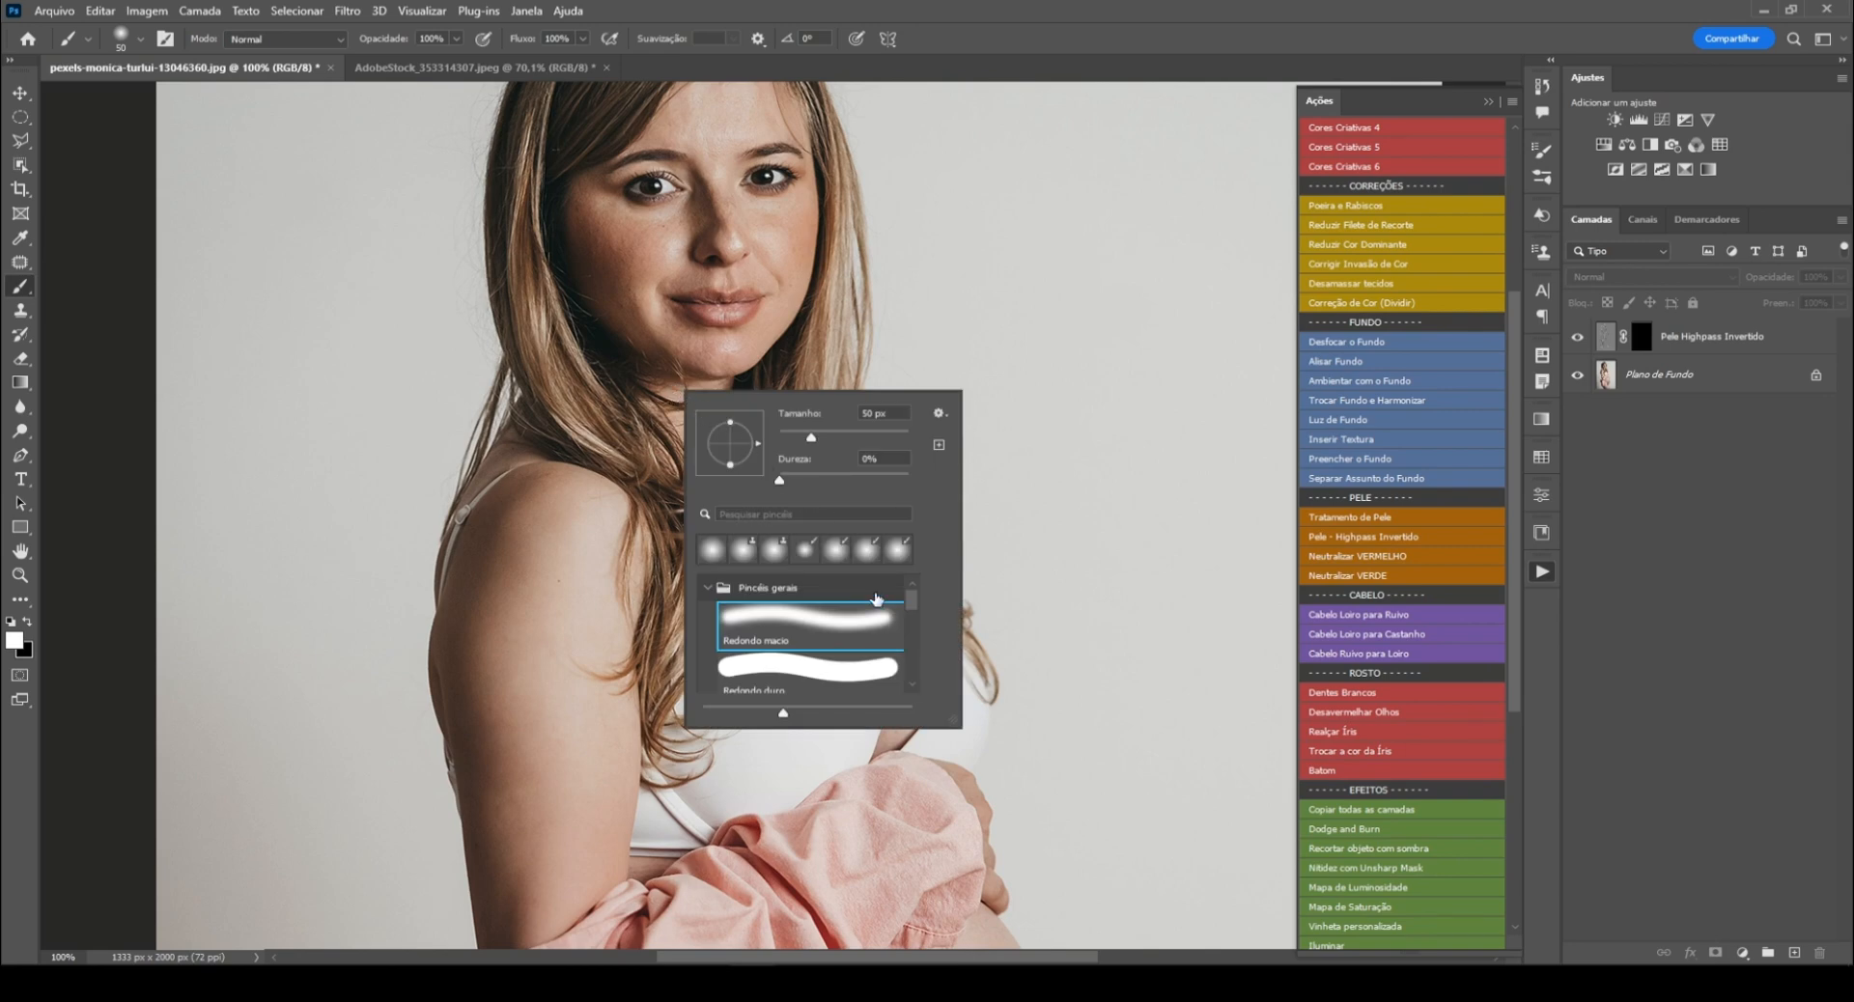
{"action": "left_click", "coordinate": [814, 628]}
{"action": "left_click", "coordinate": [1002, 41]}
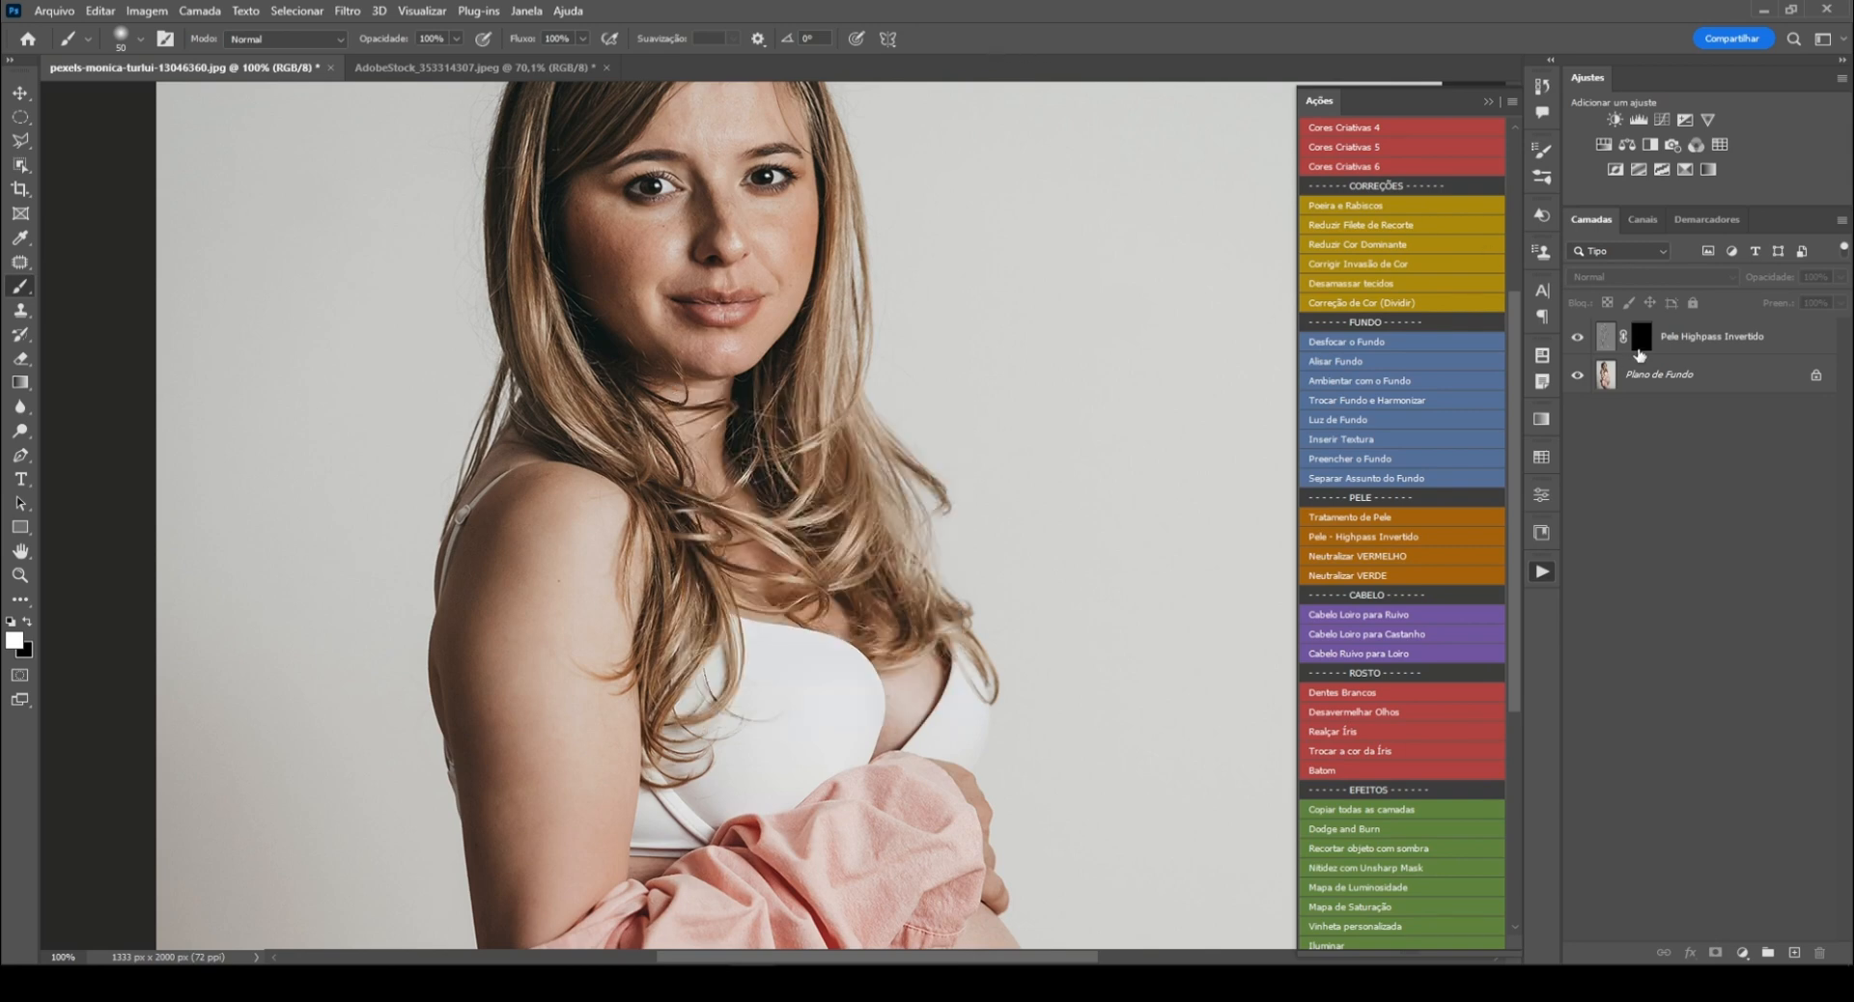
Step: Paint white over the woman's facial skin on the Pele Highpass Invertido layer mask, reducing the brush to 30 px
{"action": "left_click", "coordinate": [1649, 344]}
{"action": "left_click", "coordinate": [1644, 340]}
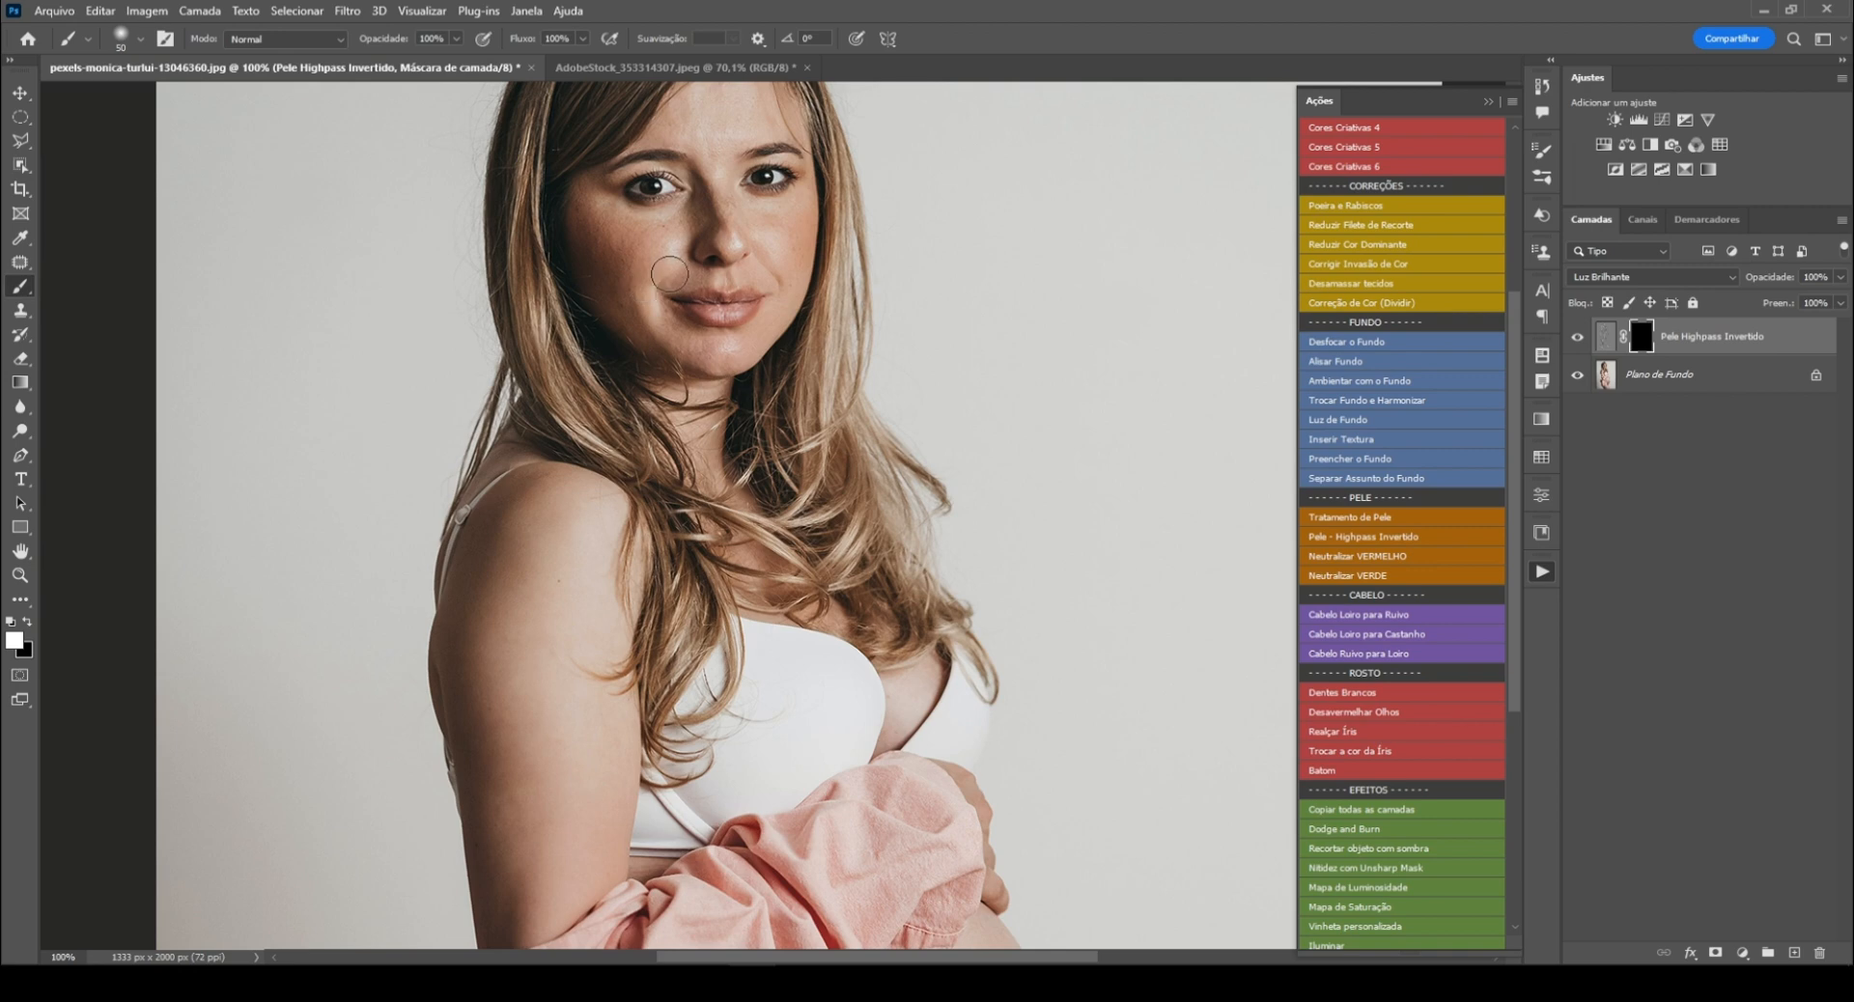
{"action": "left_click_drag", "start_coordinate": [675, 251], "coordinate": [682, 424]}
{"action": "key", "text": "bracketleft"}
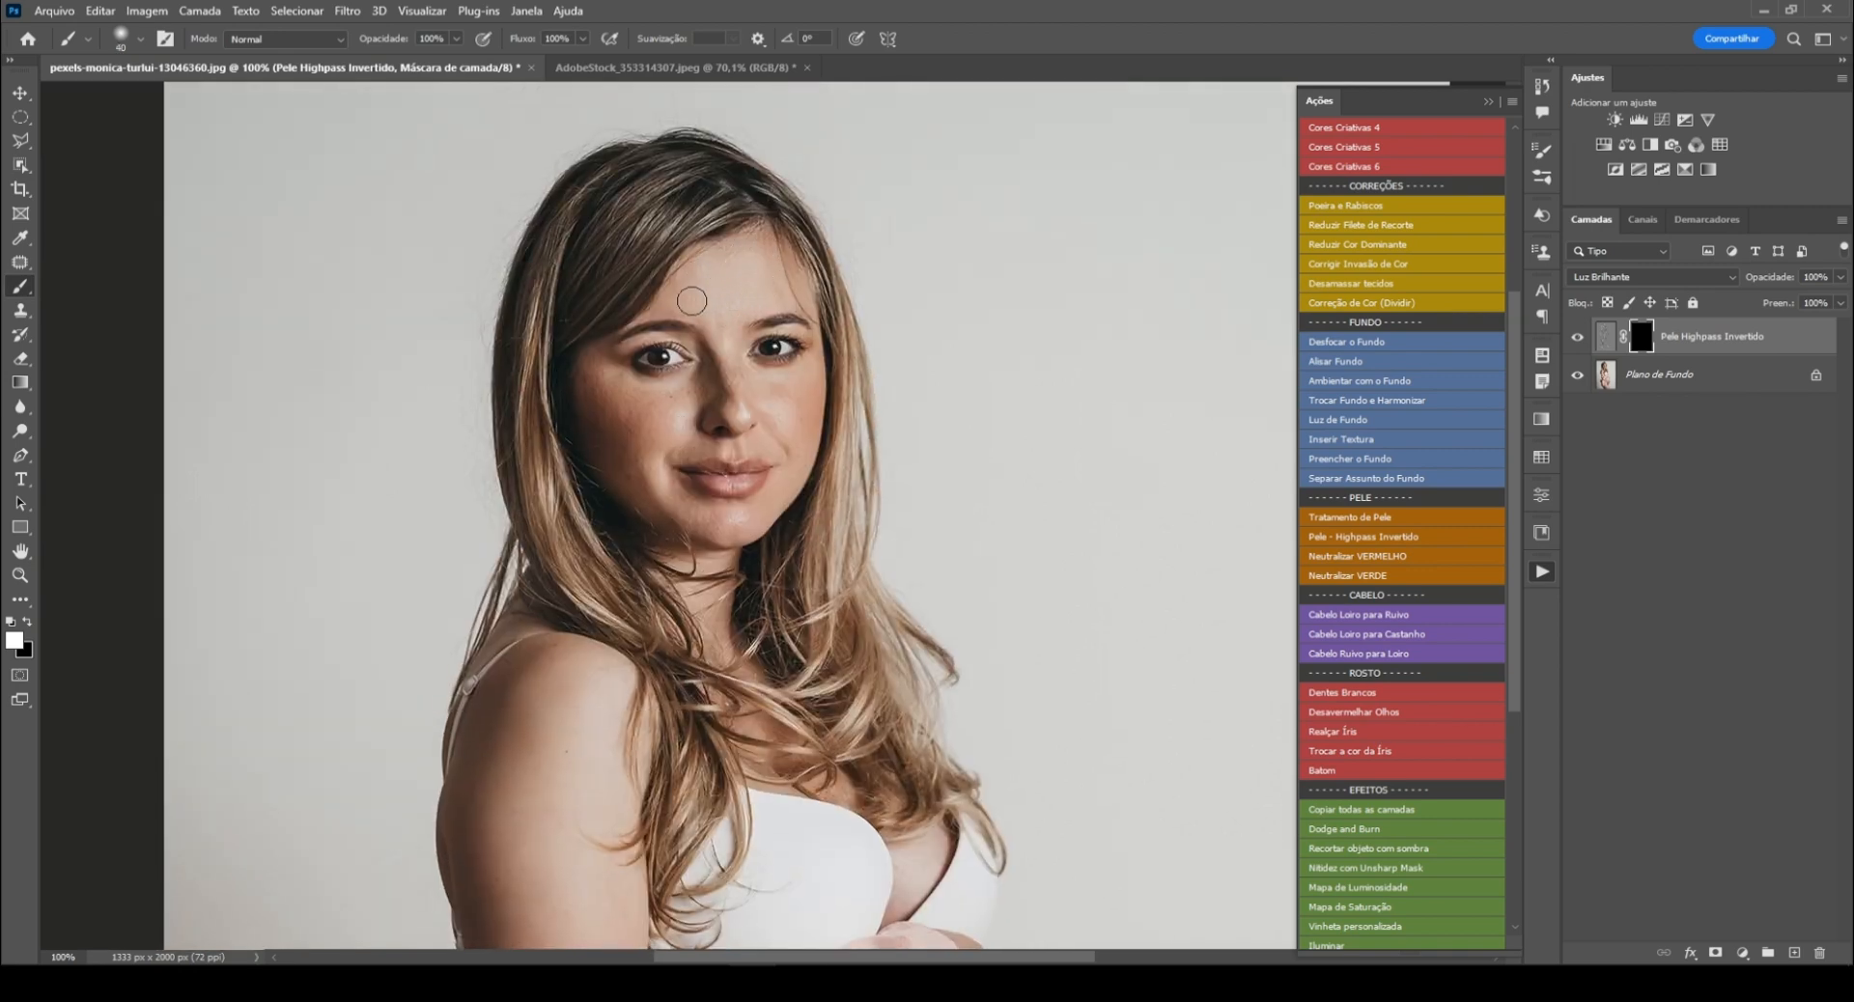
{"action": "key", "text": "bracketleft"}
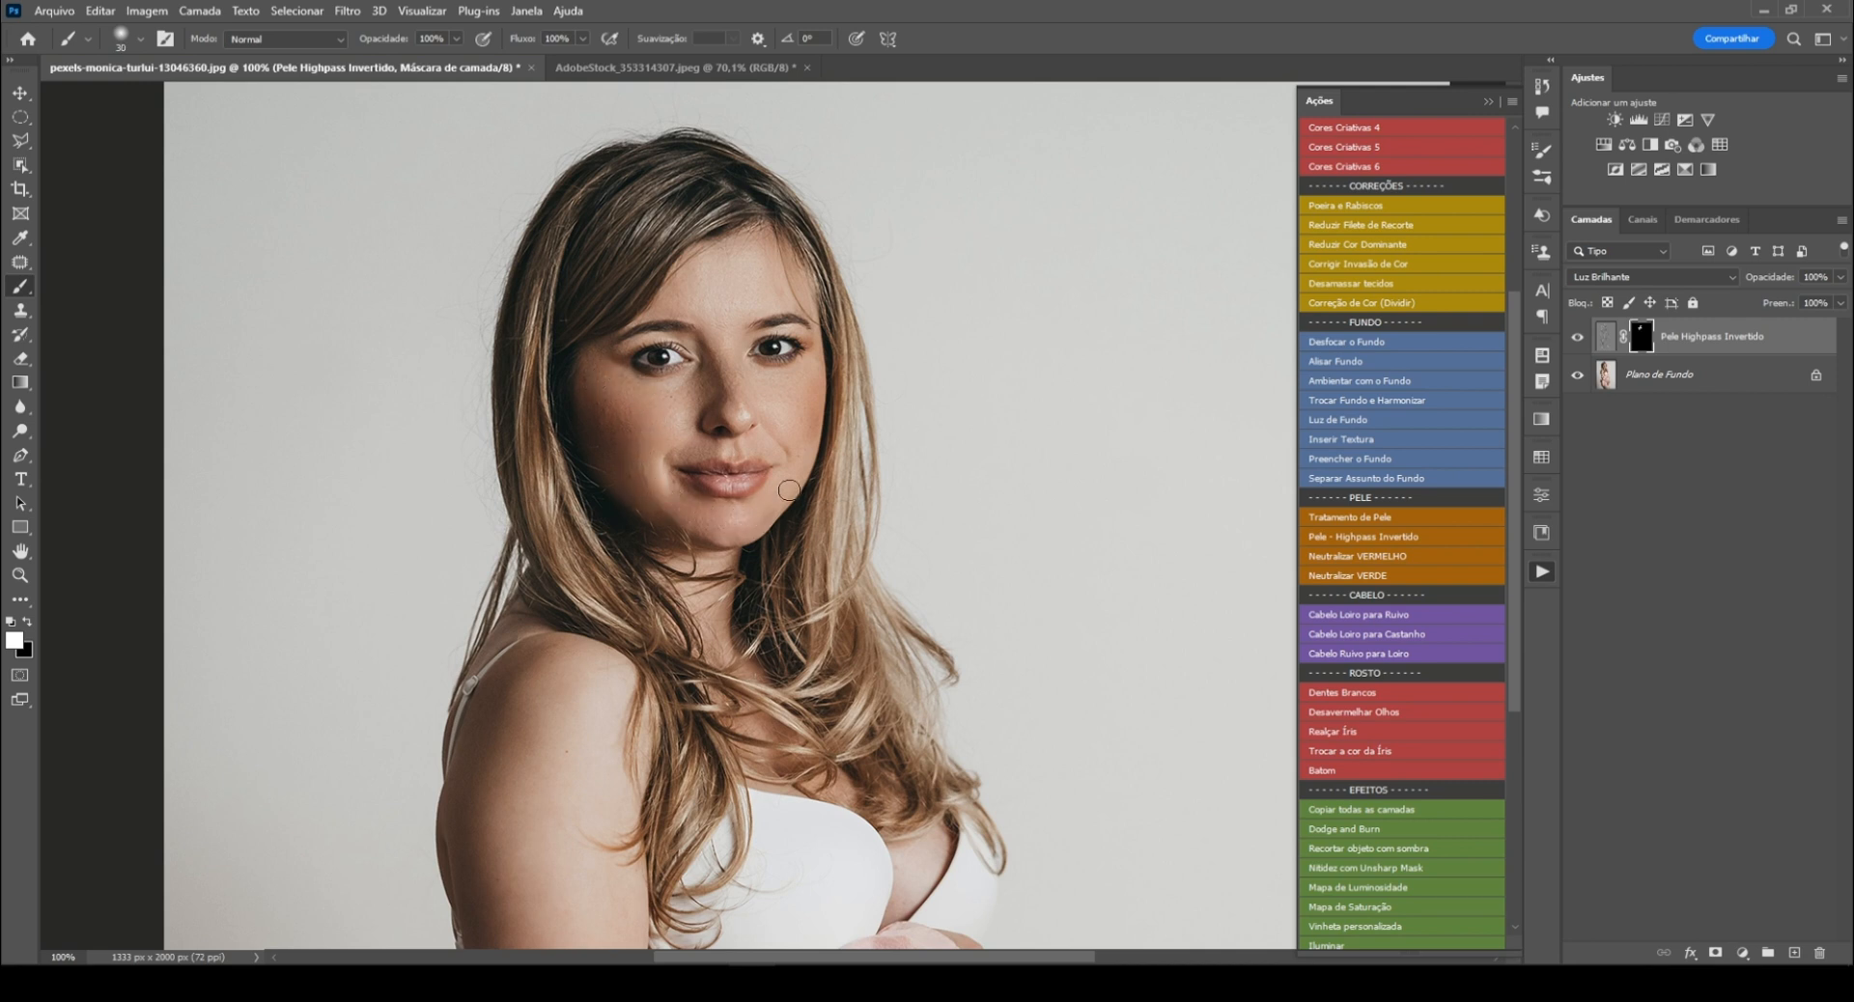
{"action": "key", "text": "bracketleft"}
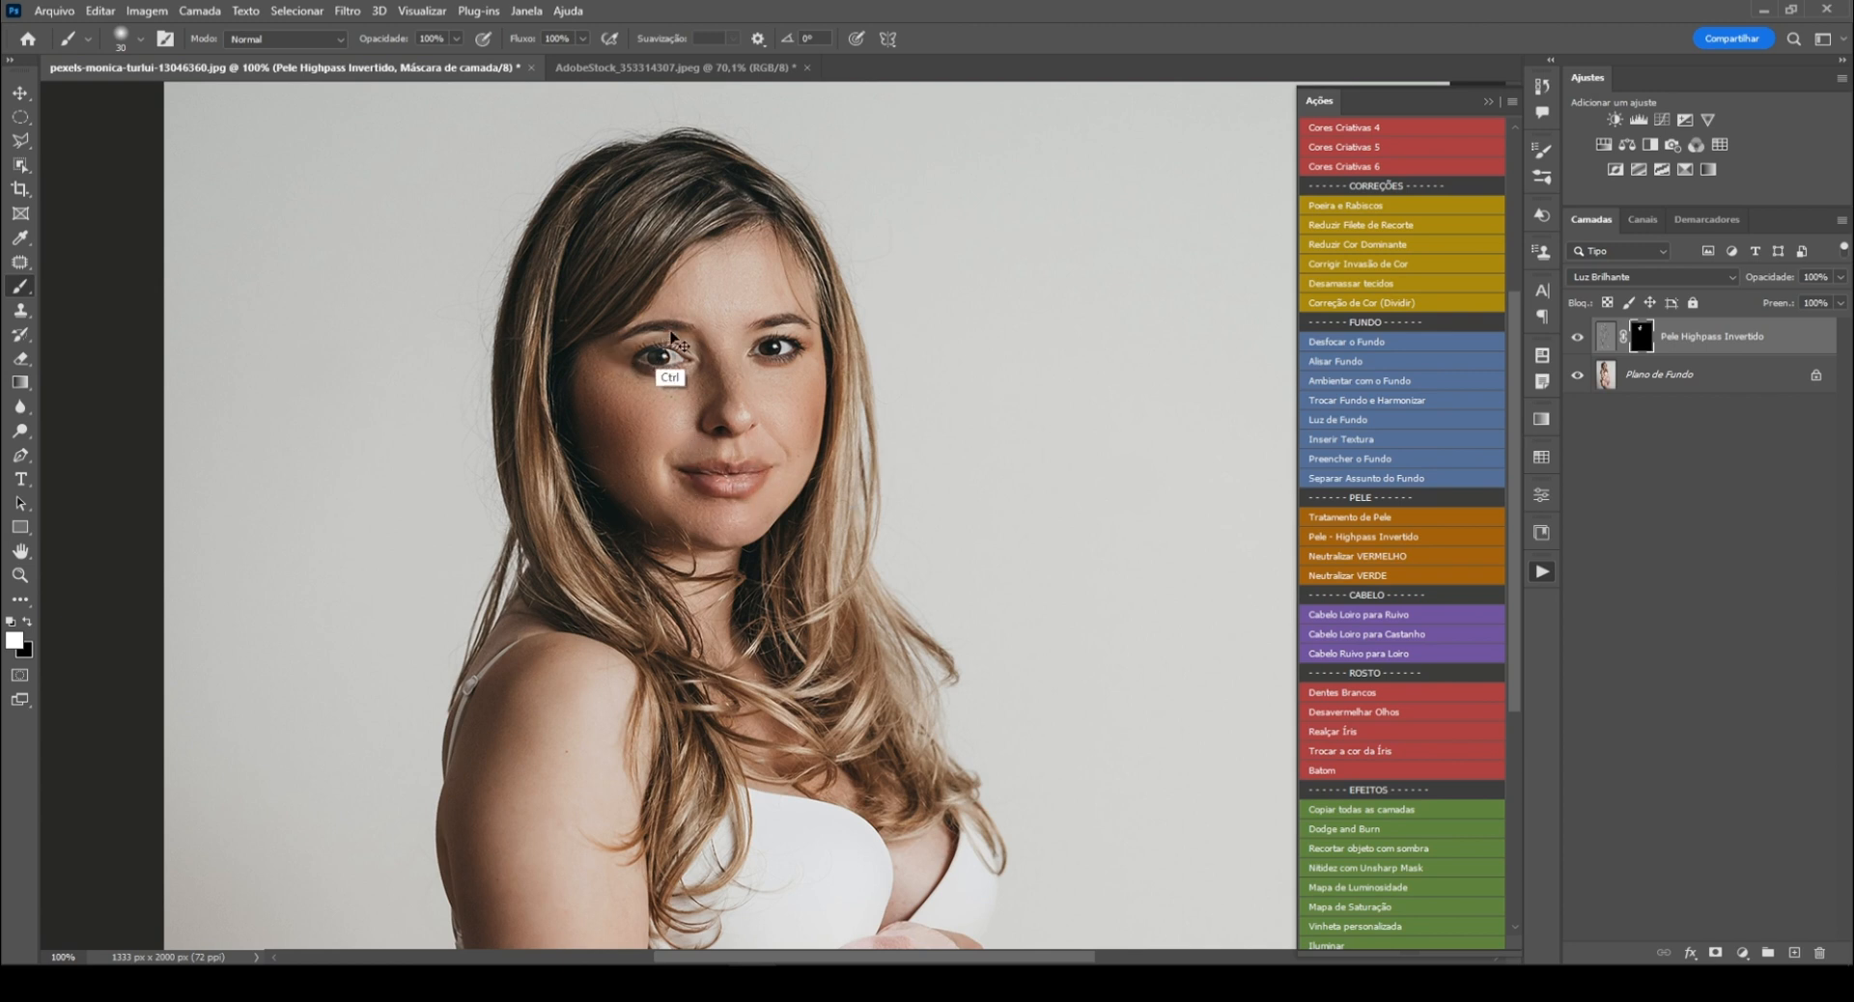
Step: Paint the skin smoothing onto the woman's shoulder and arm in the mask with a 60 px brush
{"action": "left_click_drag", "start_coordinate": [736, 689], "coordinate": [808, 225]}
{"action": "key", "text": "bracketright"}
{"action": "key", "text": "bracketright"}
{"action": "key", "text": "bracketright"}
{"action": "key", "text": "bracketright"}
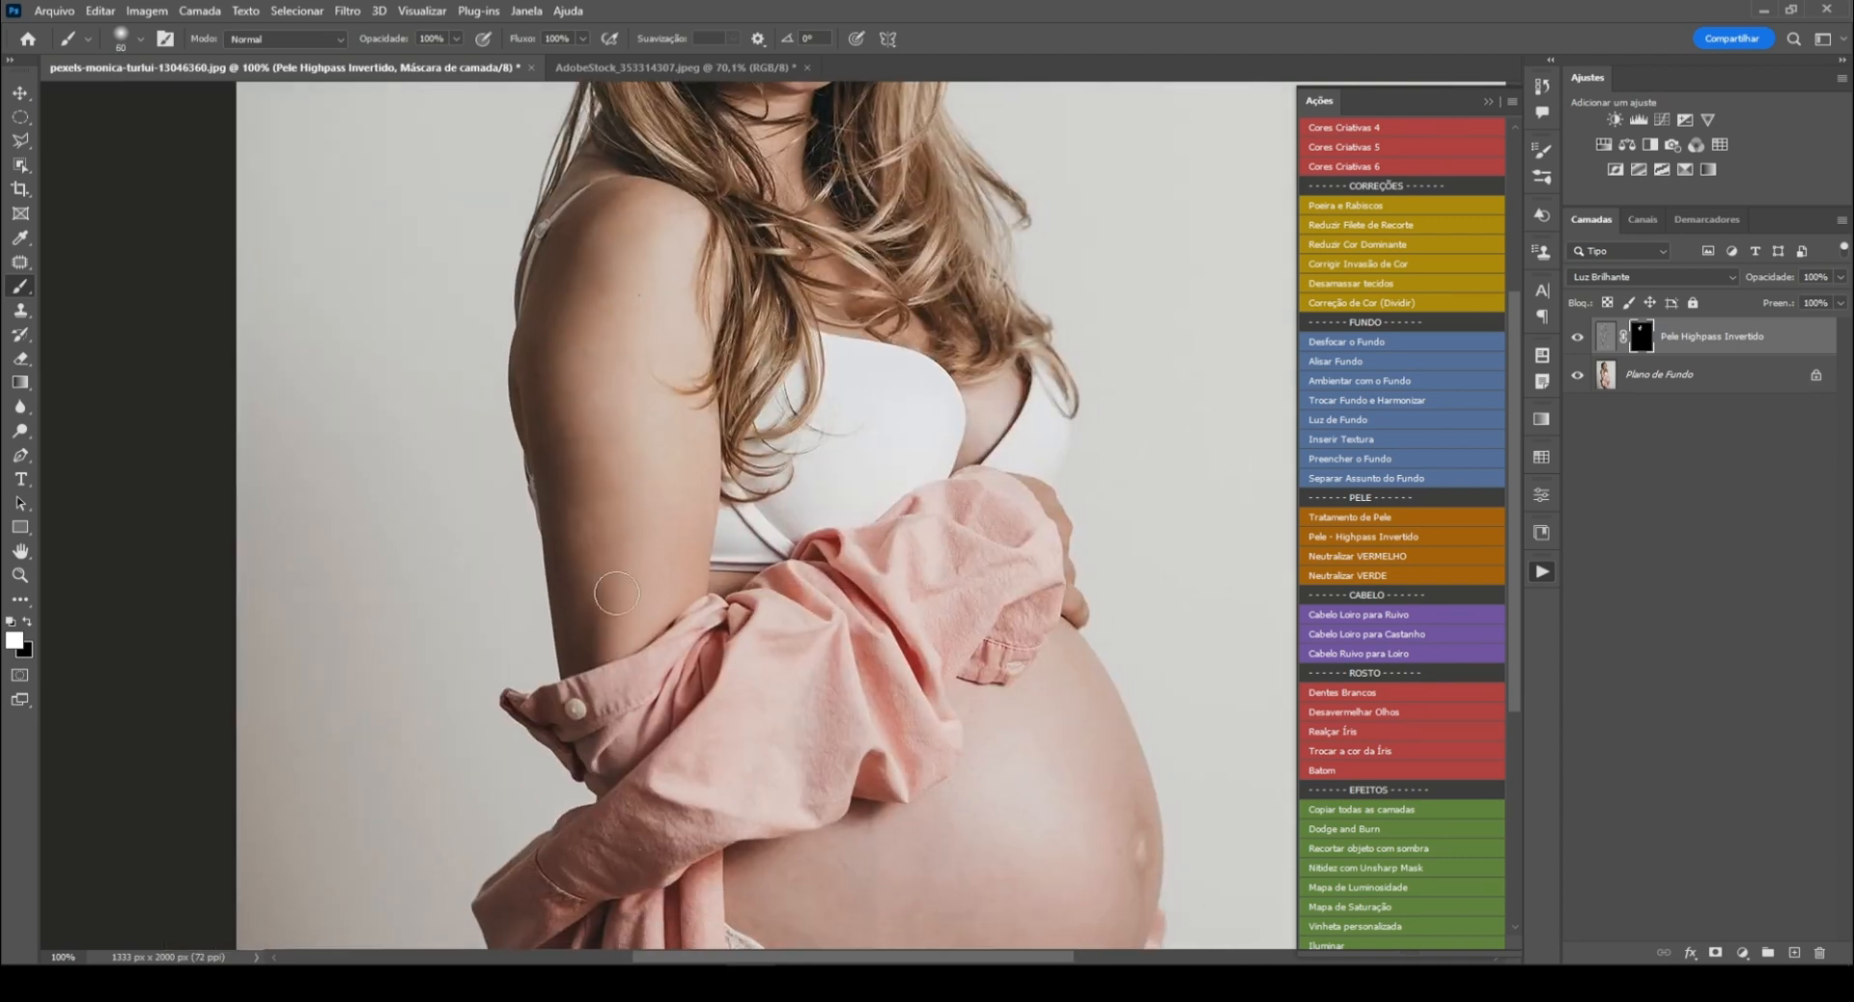
{"action": "mouse_move", "coordinate": [598, 501]}
{"action": "left_mouse_down"}
{"action": "mouse_move", "coordinate": [598, 550]}
{"action": "mouse_move", "coordinate": [565, 350]}
{"action": "mouse_move", "coordinate": [575, 261]}
{"action": "mouse_move", "coordinate": [614, 325]}
{"action": "left_mouse_up"}
{"action": "mouse_move", "coordinate": [652, 215]}
{"action": "left_mouse_down"}
{"action": "mouse_move", "coordinate": [584, 244]}
{"action": "mouse_move", "coordinate": [637, 446]}
{"action": "mouse_move", "coordinate": [638, 408]}
{"action": "mouse_move", "coordinate": [680, 481]}
{"action": "mouse_move", "coordinate": [666, 577]}
{"action": "mouse_move", "coordinate": [627, 582]}
{"action": "mouse_move", "coordinate": [599, 615]}
{"action": "left_mouse_up"}
Step: Paint the smoothing over the belly in the mask with a 100 px brush, reducing it to 70 px near the edges
{"action": "scroll", "coordinate": [650, 483], "scroll_direction": "down", "scroll_amount": 5}
{"action": "scroll", "coordinate": [650, 484], "scroll_direction": "right", "scroll_amount": 2}
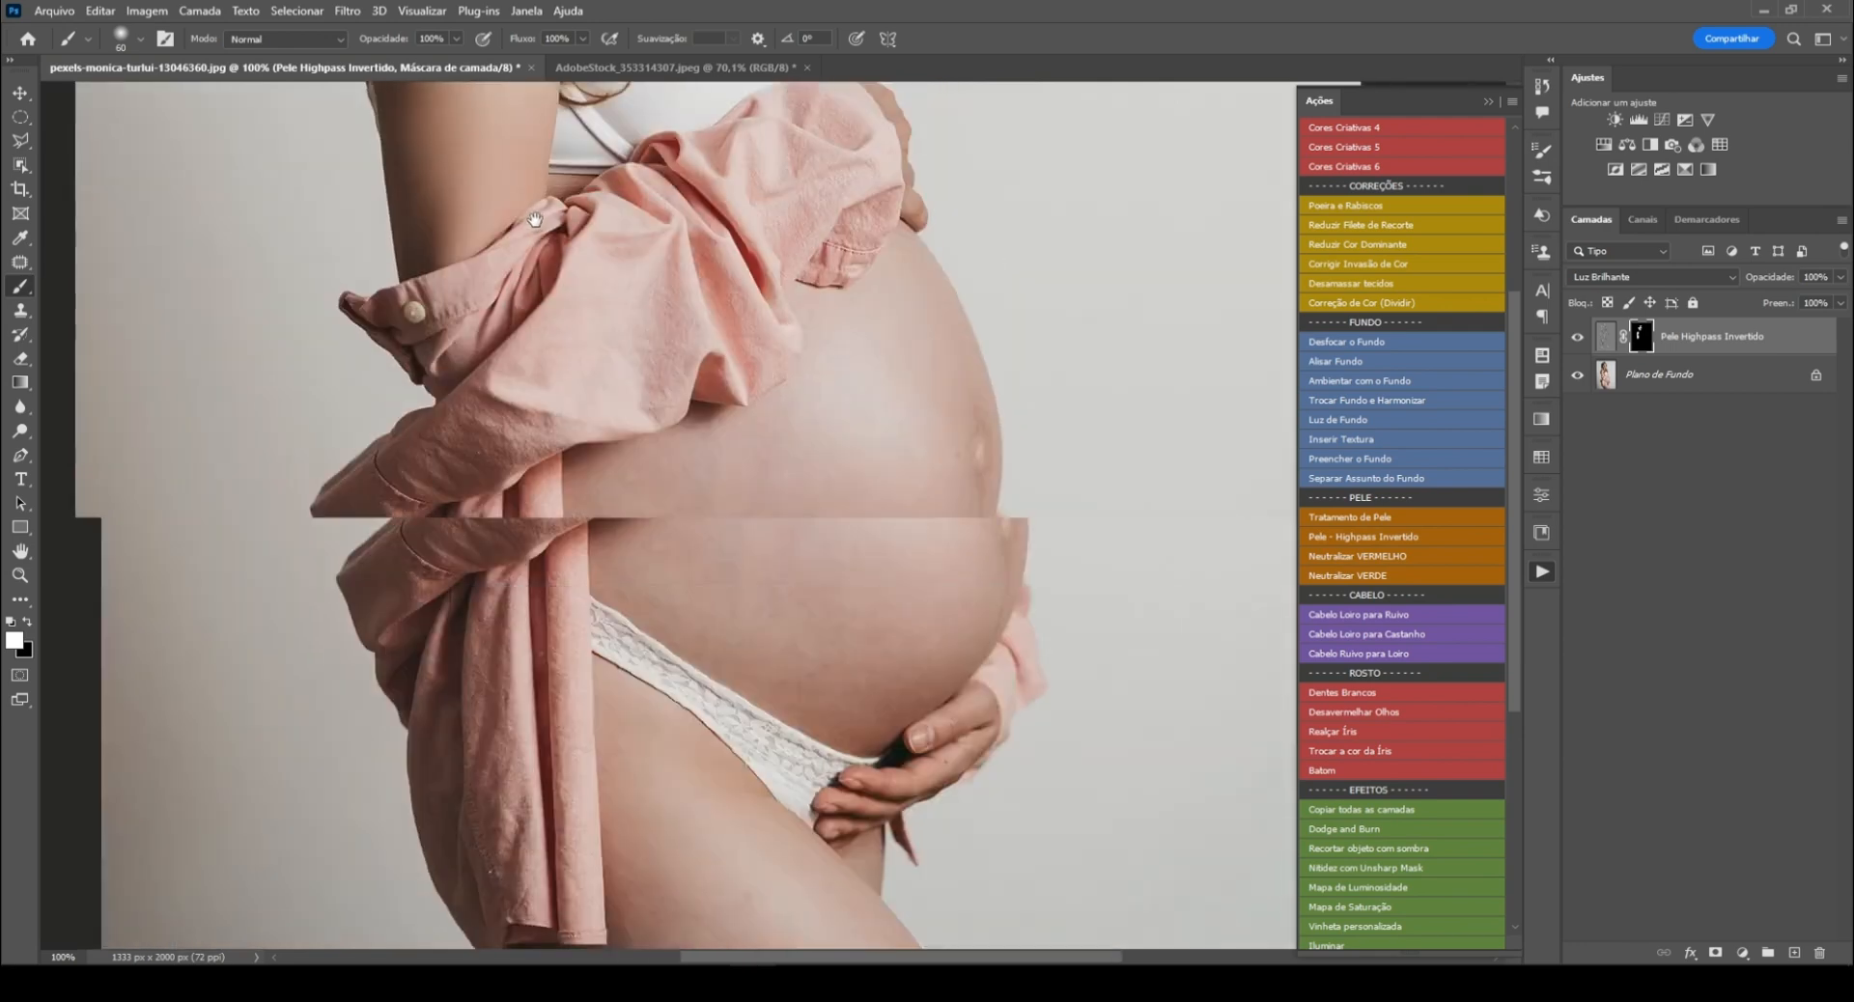
{"action": "key", "text": "bracketright"}
{"action": "key", "text": "bracketright"}
{"action": "key", "text": "bracketright"}
{"action": "key", "text": "bracketright"}
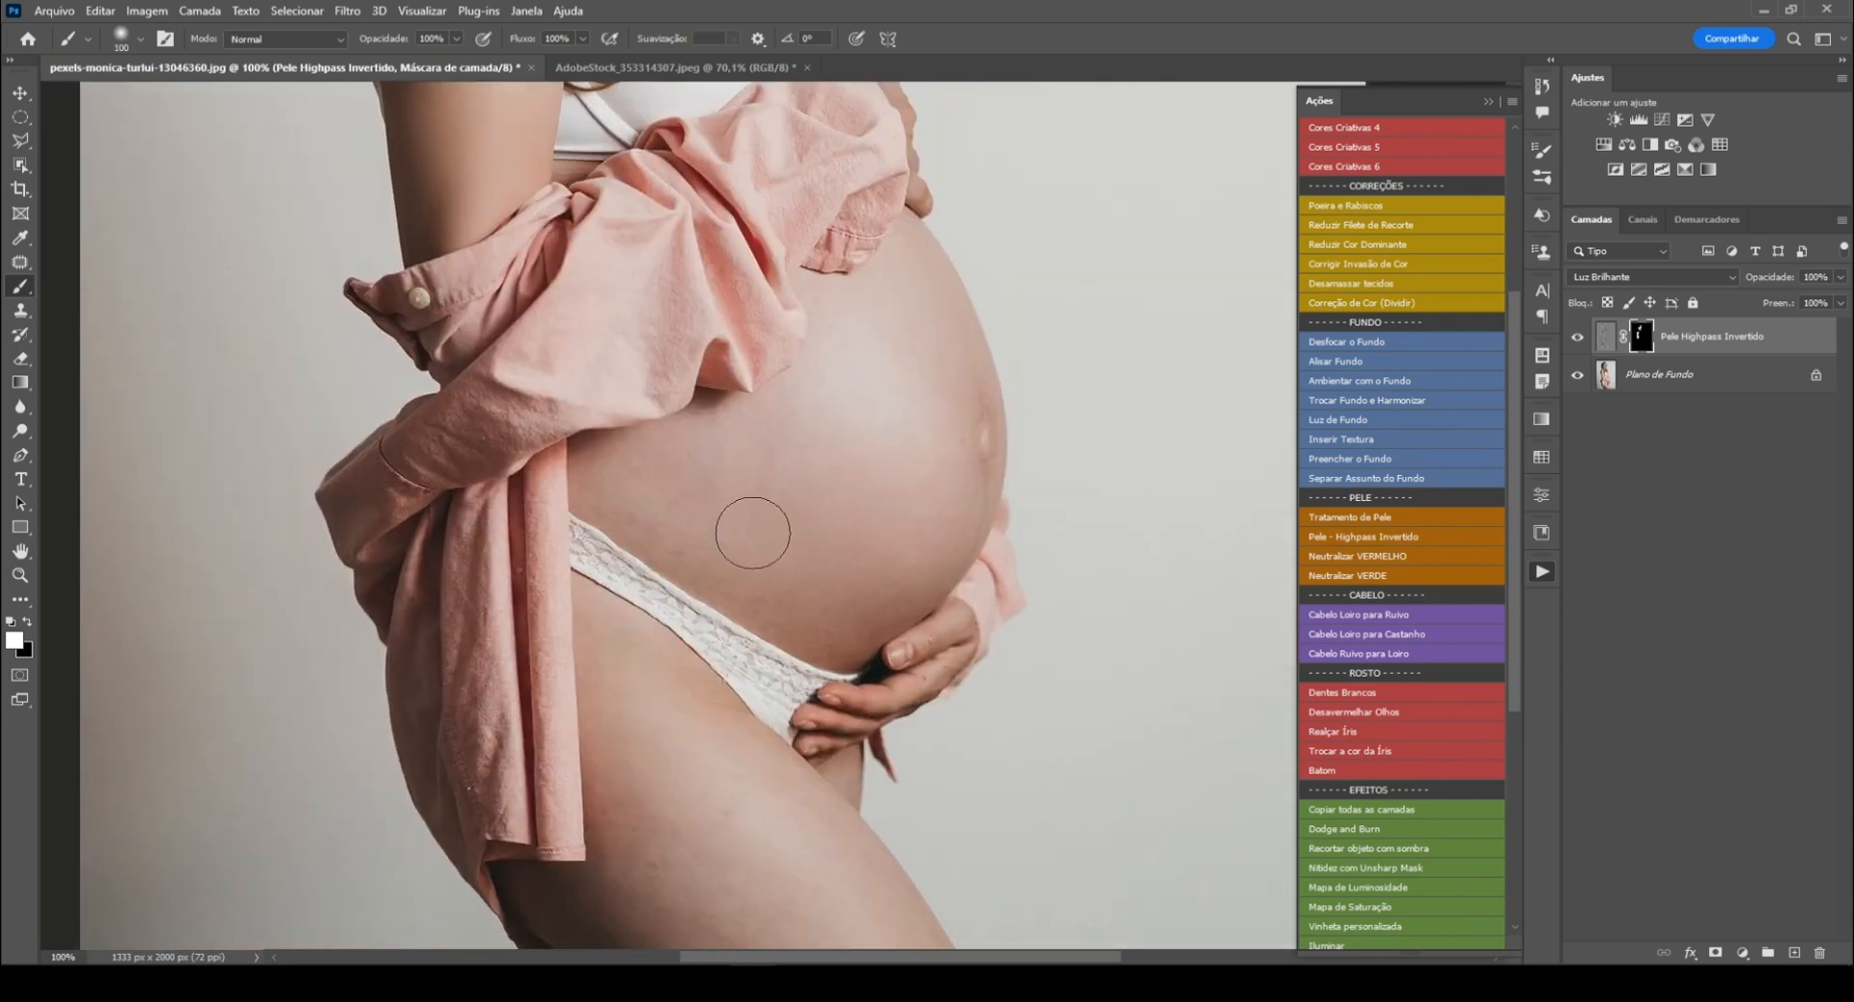
{"action": "mouse_move", "coordinate": [685, 526]}
{"action": "left_mouse_down"}
{"action": "mouse_move", "coordinate": [900, 319]}
{"action": "mouse_move", "coordinate": [917, 337]}
{"action": "left_mouse_up"}
{"action": "key", "text": "bracketleft"}
{"action": "key", "text": "bracketleft"}
{"action": "key", "text": "bracketleft"}
{"action": "mouse_move", "coordinate": [961, 486]}
{"action": "left_mouse_down"}
{"action": "mouse_move", "coordinate": [837, 622]}
{"action": "mouse_move", "coordinate": [624, 507]}
{"action": "mouse_move", "coordinate": [658, 462]}
{"action": "mouse_move", "coordinate": [725, 472]}
{"action": "mouse_move", "coordinate": [821, 594]}
{"action": "mouse_move", "coordinate": [865, 376]}
{"action": "mouse_move", "coordinate": [856, 240]}
{"action": "left_mouse_up"}
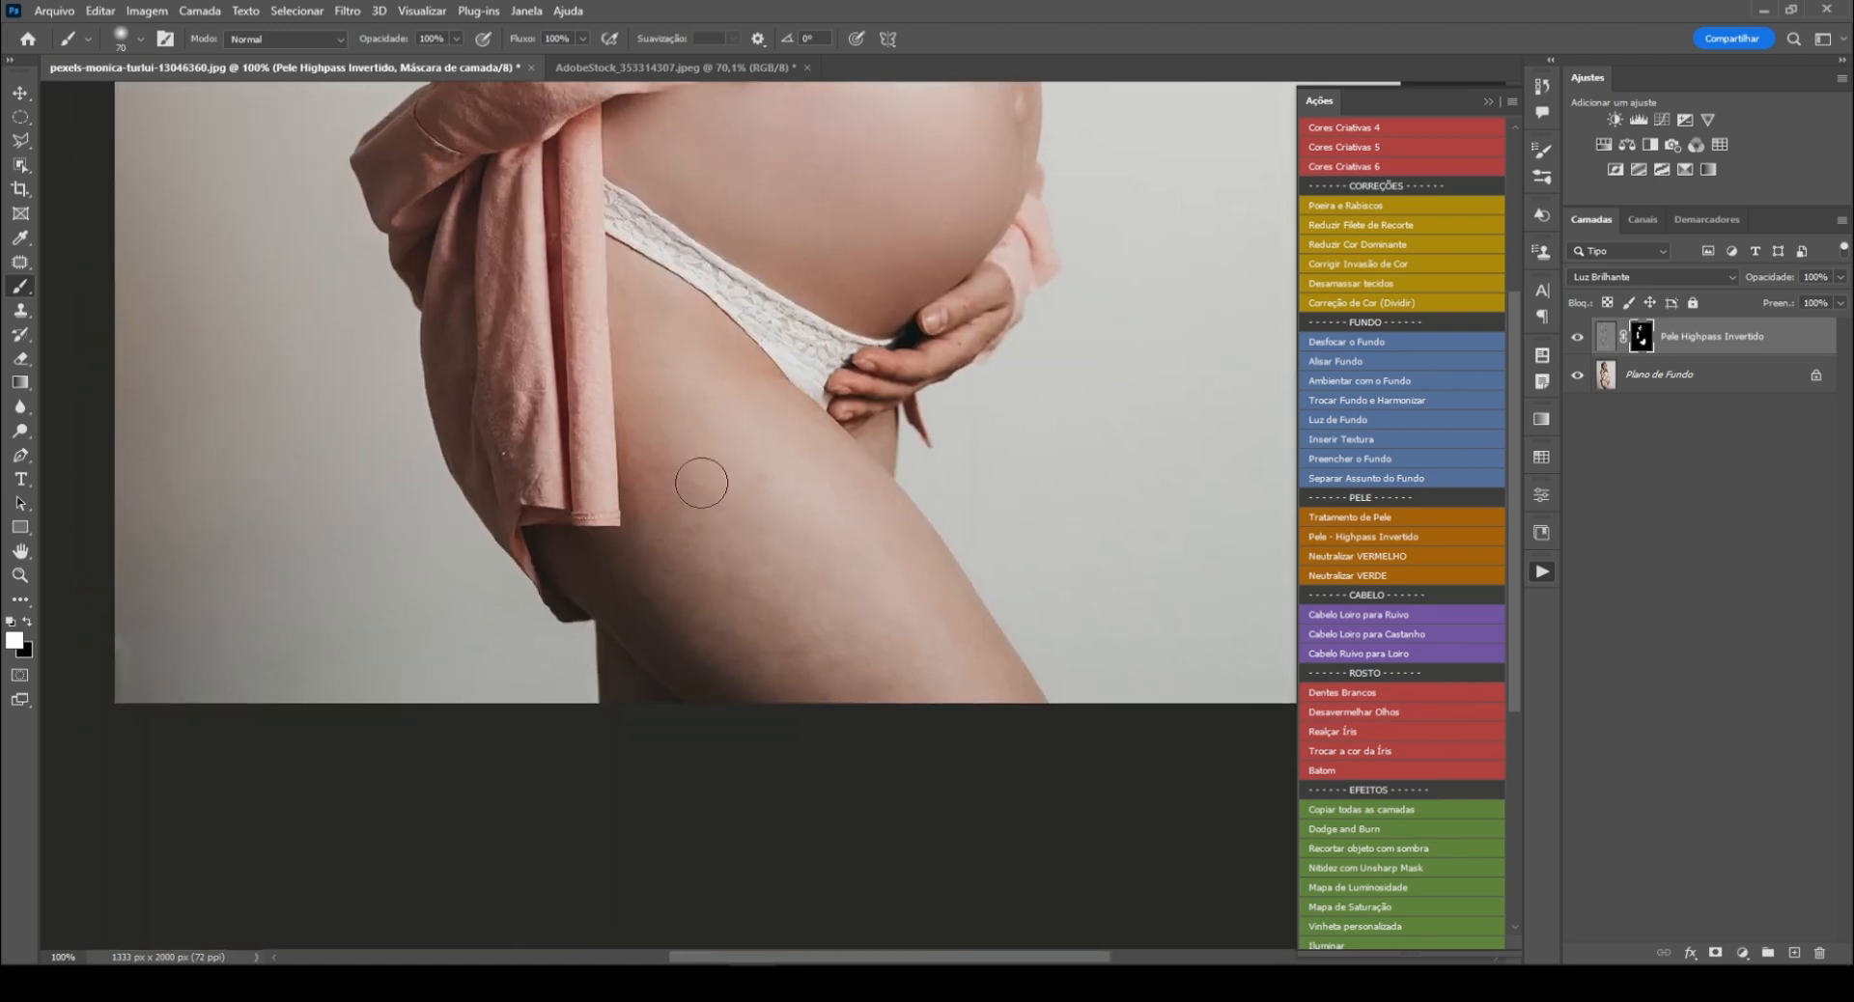
Step: Paint the smoothing over the thigh with an enlarged brush, and reduce the brush to 25 px for the remaining small areas
{"action": "mouse_move", "coordinate": [669, 441]}
{"action": "left_mouse_down"}
{"action": "mouse_move", "coordinate": [661, 596]}
{"action": "mouse_move", "coordinate": [602, 566]}
{"action": "mouse_move", "coordinate": [710, 652]}
{"action": "mouse_move", "coordinate": [668, 619]}
{"action": "mouse_move", "coordinate": [669, 638]}
{"action": "mouse_move", "coordinate": [807, 683]}
{"action": "left_mouse_up"}
{"action": "key", "text": "bracketright"}
{"action": "key", "text": "bracketright"}
{"action": "mouse_move", "coordinate": [749, 628]}
{"action": "left_mouse_down"}
{"action": "mouse_move", "coordinate": [857, 640]}
{"action": "mouse_move", "coordinate": [979, 690]}
{"action": "left_mouse_up"}
{"action": "key", "text": "bracketleft"}
{"action": "key", "text": "bracketleft"}
{"action": "key", "text": "bracketleft"}
{"action": "key", "text": "bracketleft"}
{"action": "key", "text": "bracketleft"}
{"action": "key", "text": "bracketleft"}
{"action": "key", "text": "bracketleft"}
{"action": "key", "text": "ctrl+0"}
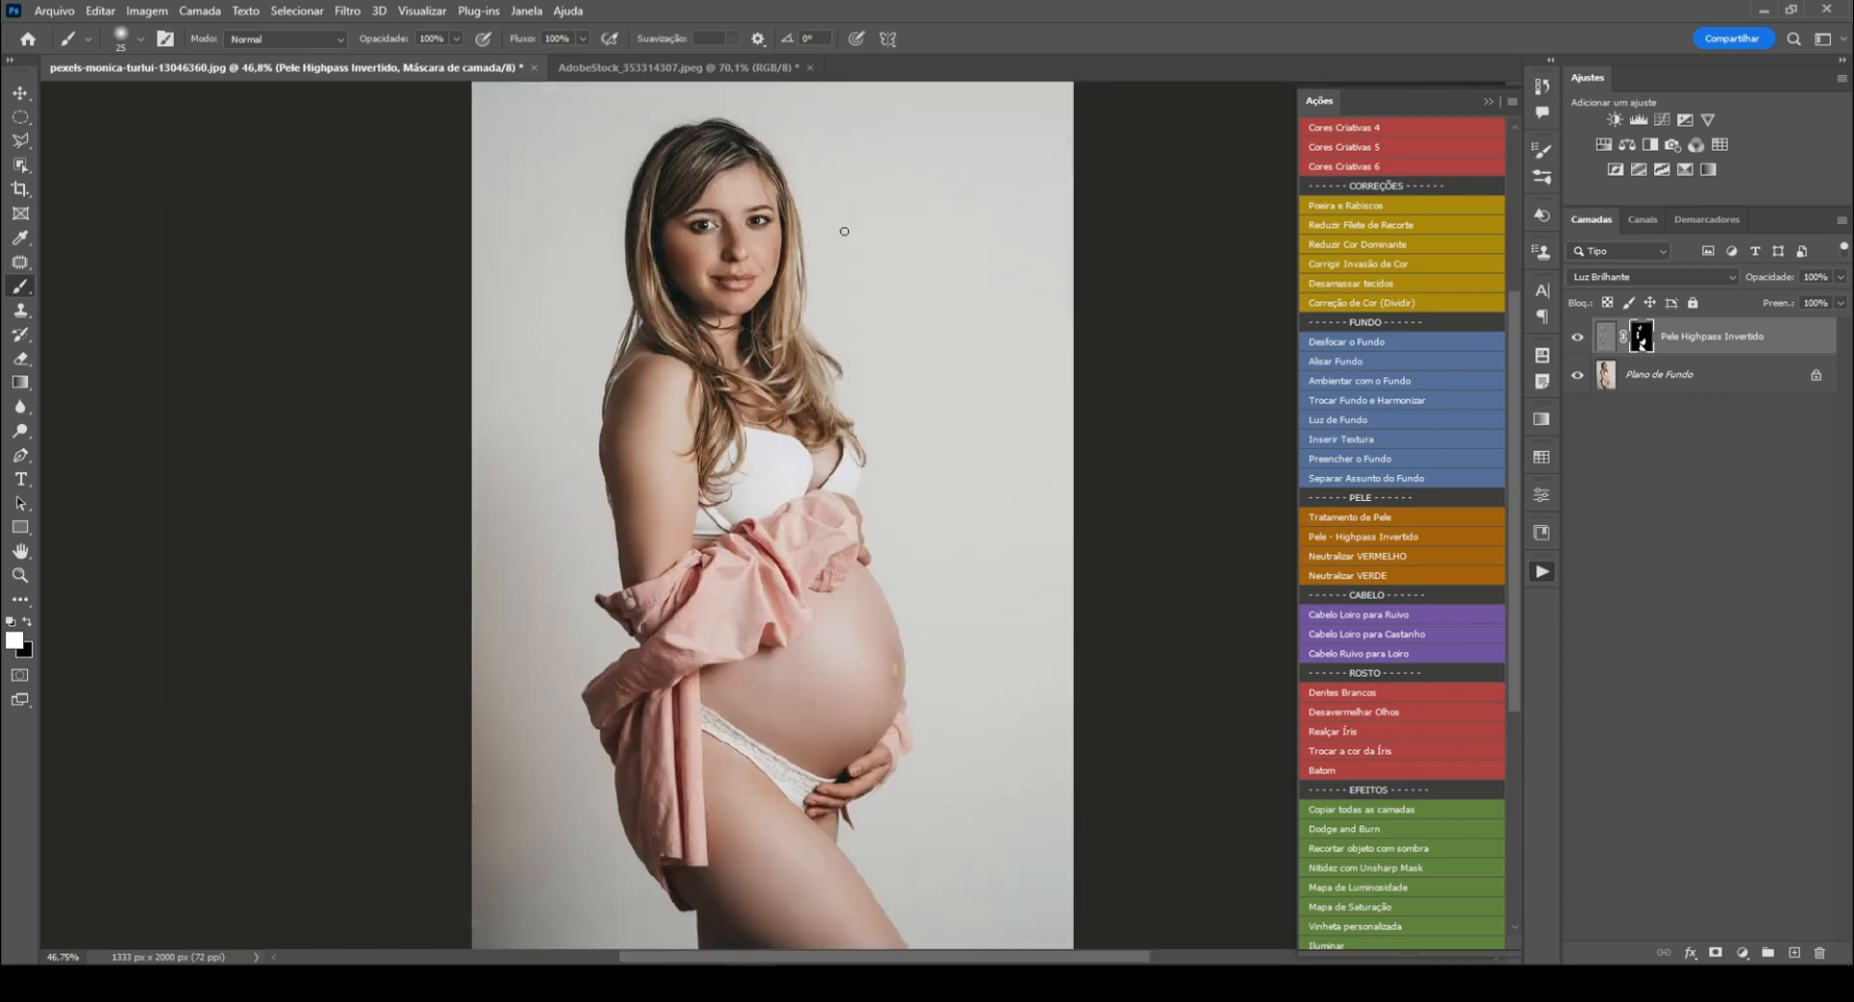
Step: Compare the portrait with the Pele Highpass Invertido layer off and on, and examine the belly and thigh up close
{"action": "left_click", "coordinate": [1577, 338]}
{"action": "left_click", "coordinate": [1578, 340]}
{"action": "left_click_drag", "start_coordinate": [649, 644], "coordinate": [981, 886]}
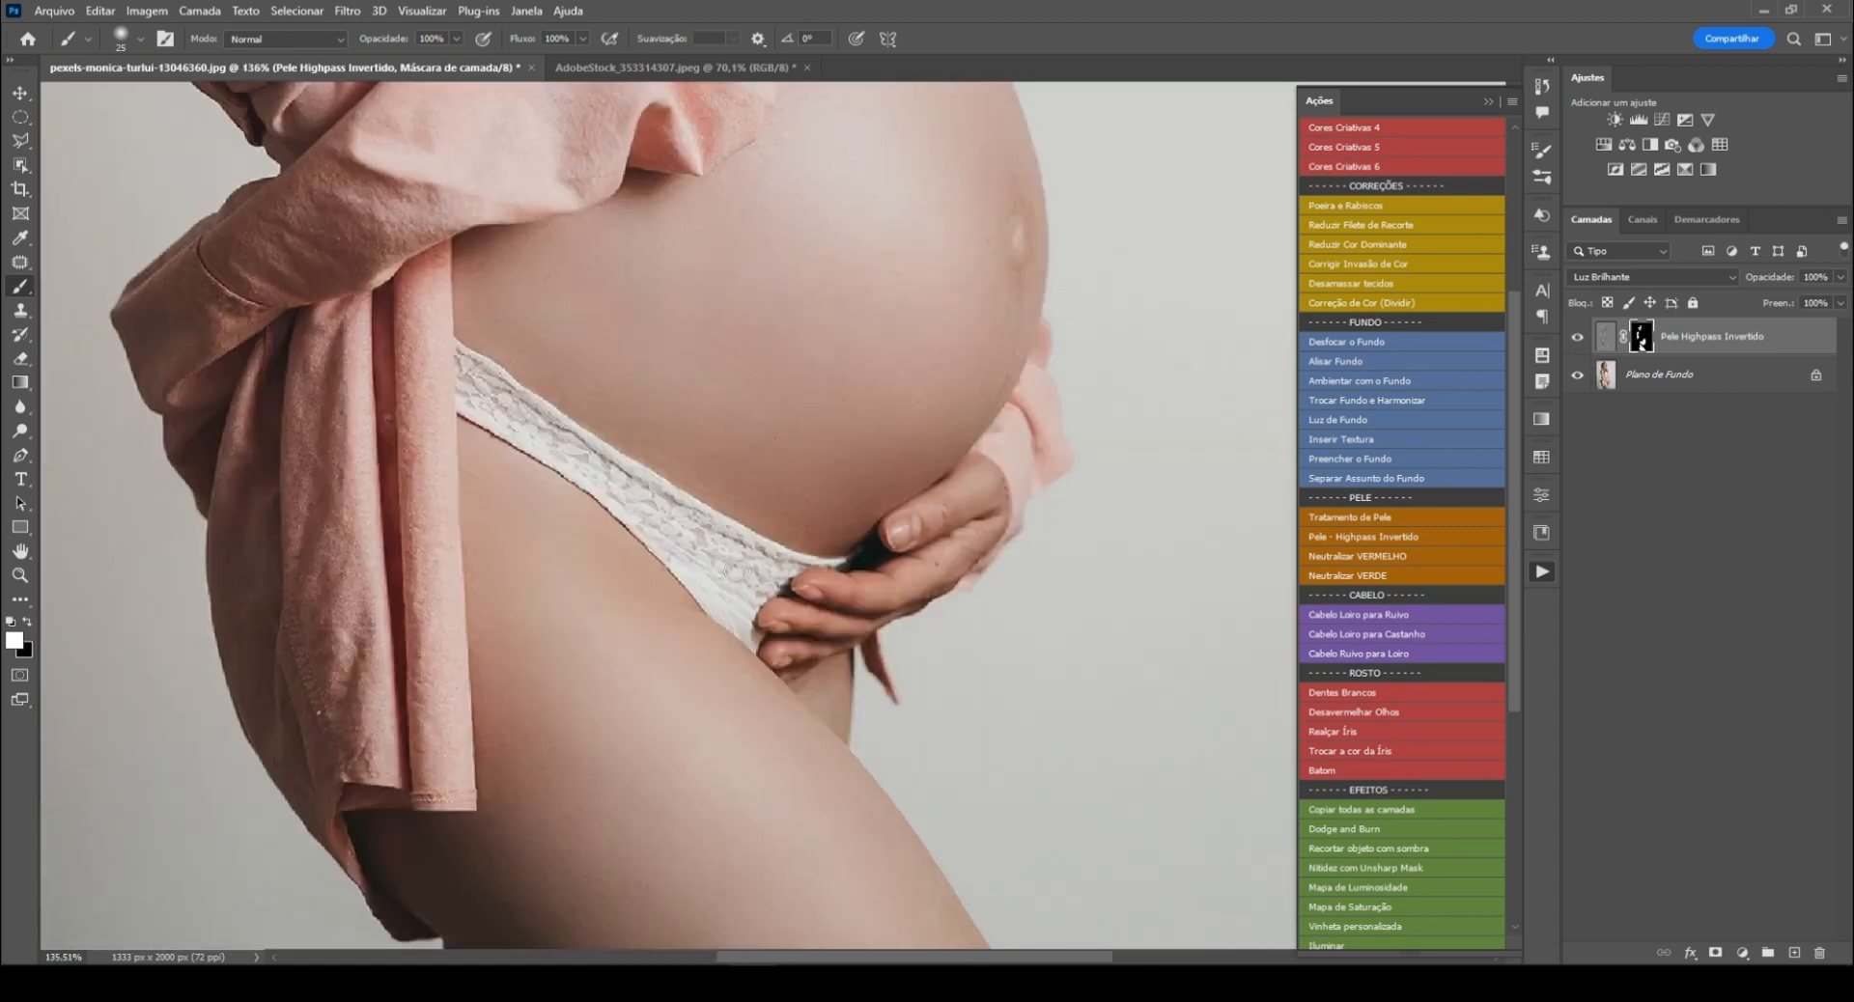
Step: Switch the foreground colour to black and enlarge the brush to 60 px for mask corrections
{"action": "key", "text": "x"}
{"action": "key", "text": "bracketright"}
{"action": "key", "text": "bracketright"}
{"action": "key", "text": "bracketright"}
{"action": "key", "text": "bracketright"}
{"action": "key", "text": "bracketright"}
{"action": "key", "text": "bracketright"}
{"action": "key", "text": "ctrl+0"}
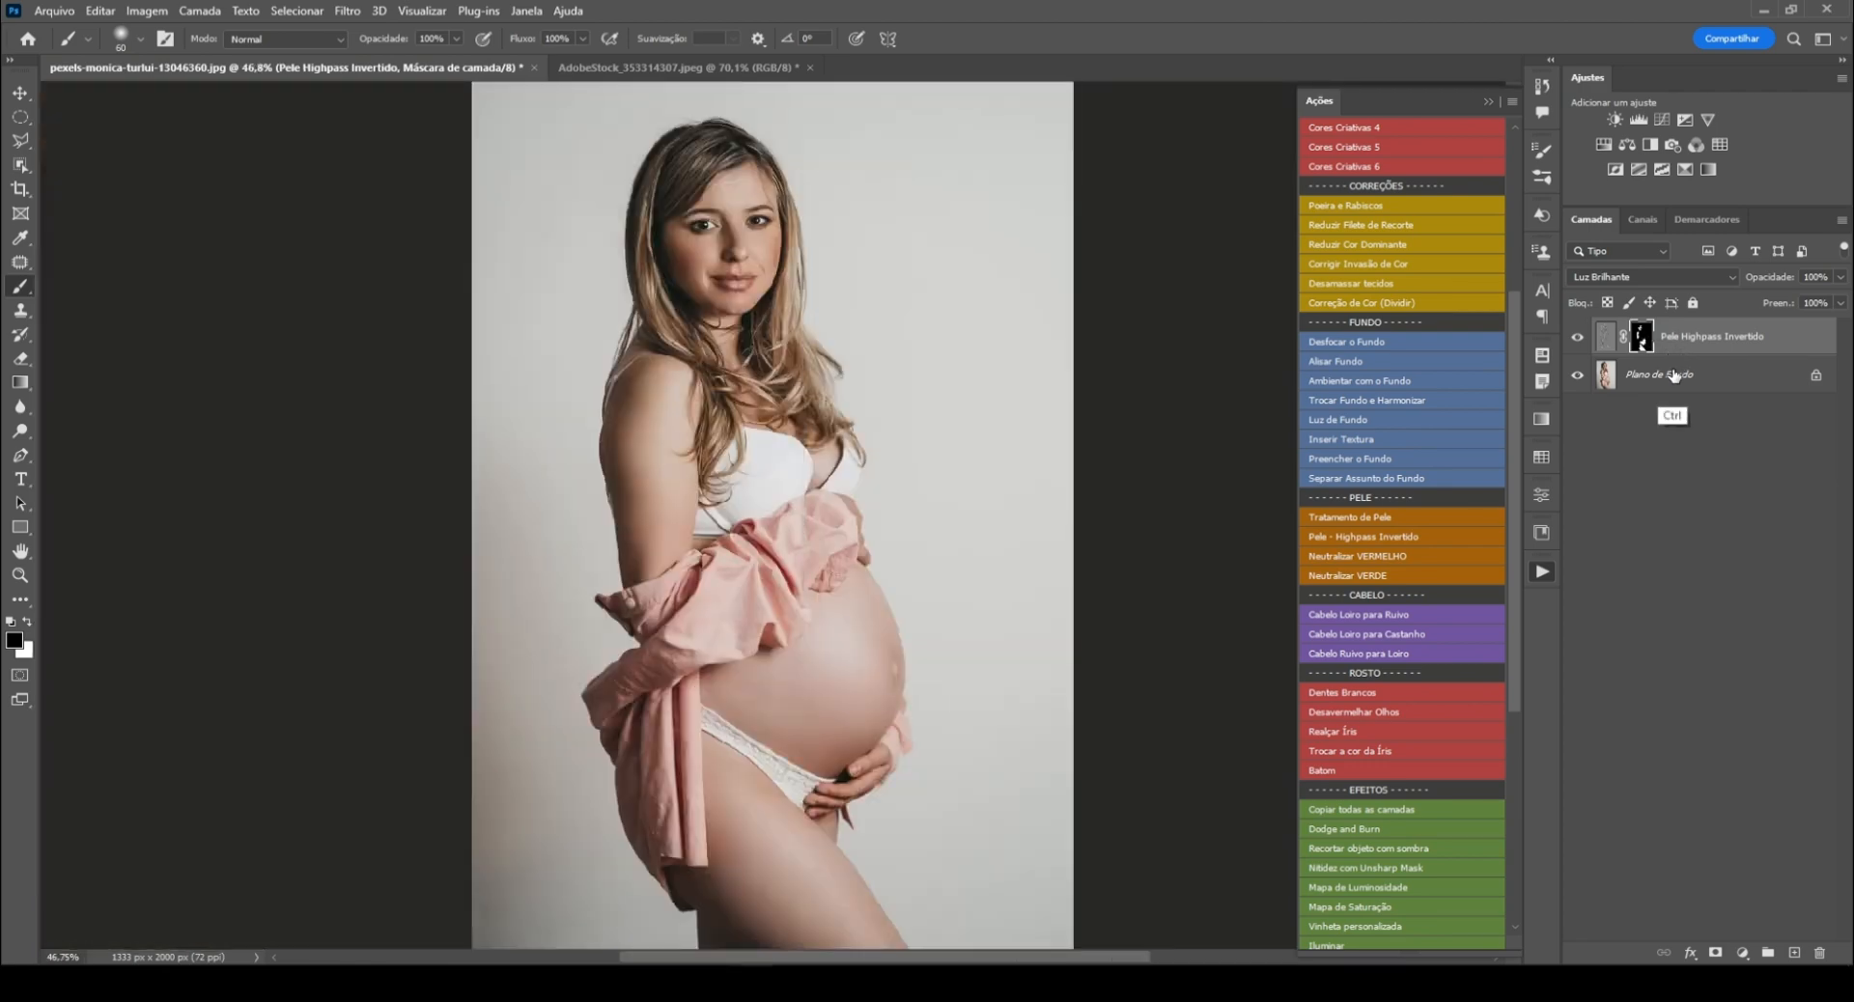
Step: Run the Copiar todas as camadas action, and run the Desamassar tecidos action on the merged copy
{"action": "left_click", "coordinate": [1372, 809]}
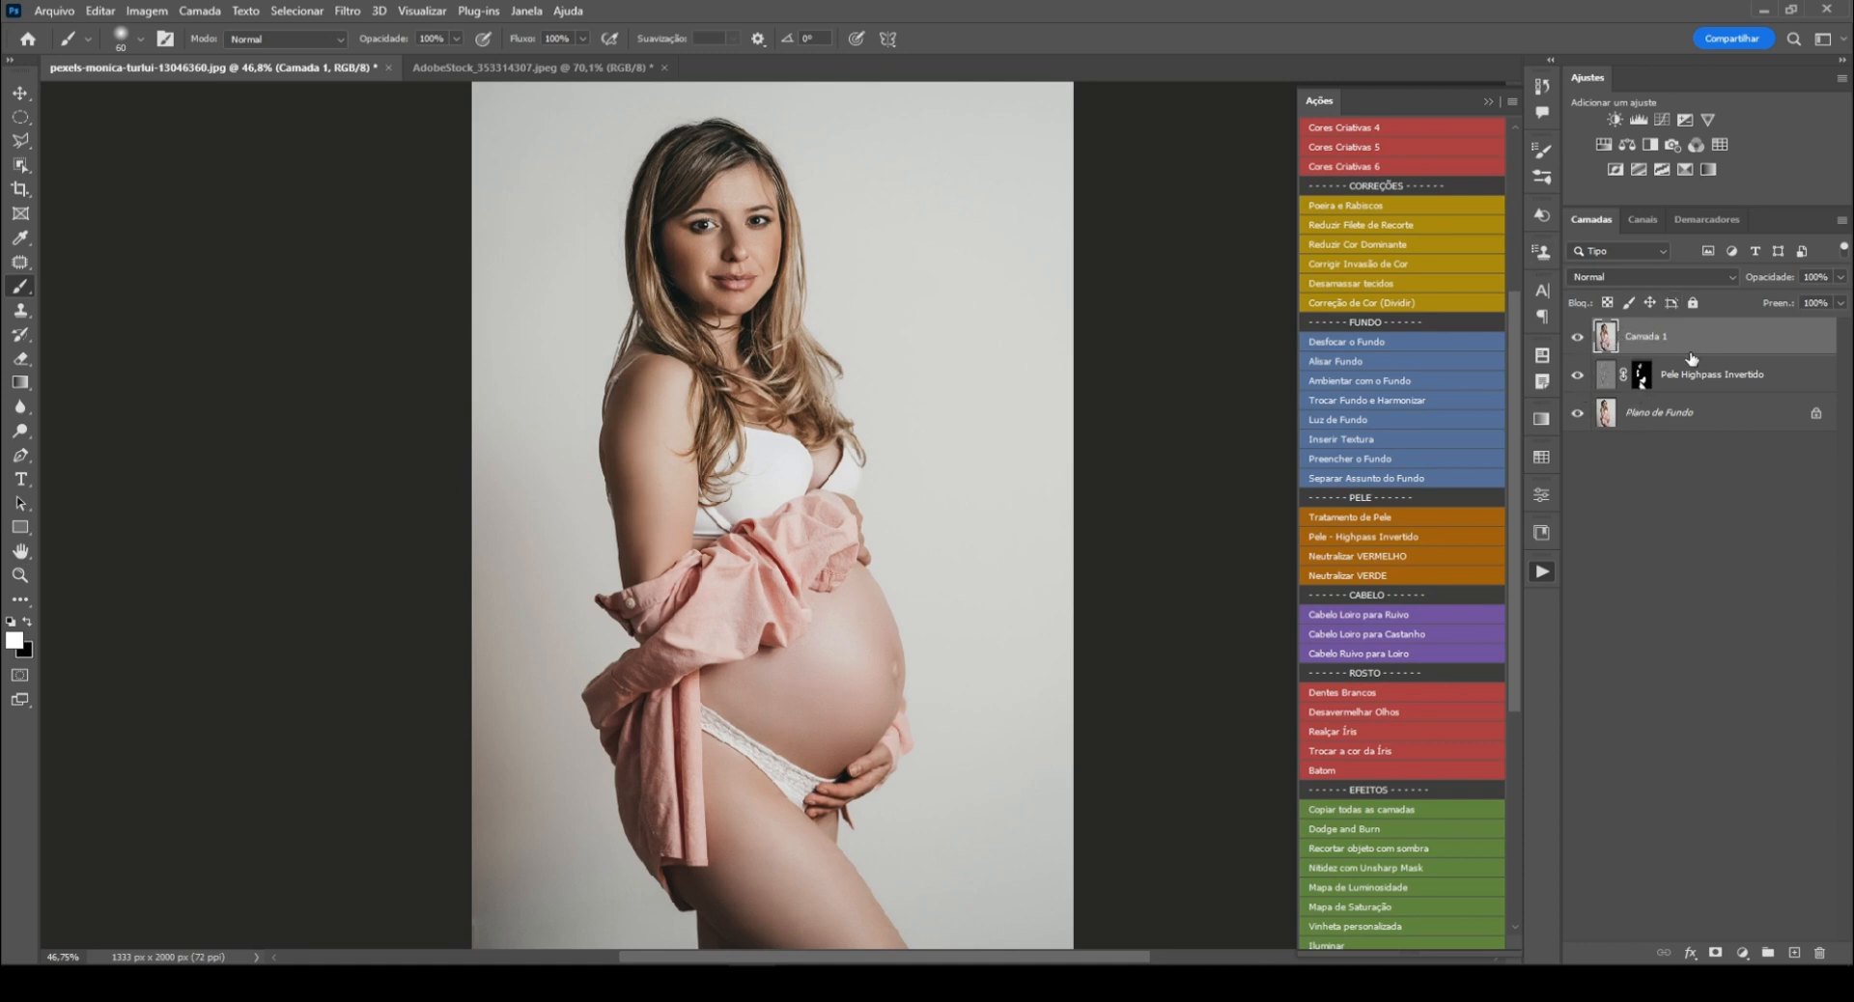
{"action": "key", "text": "ctrl+plus"}
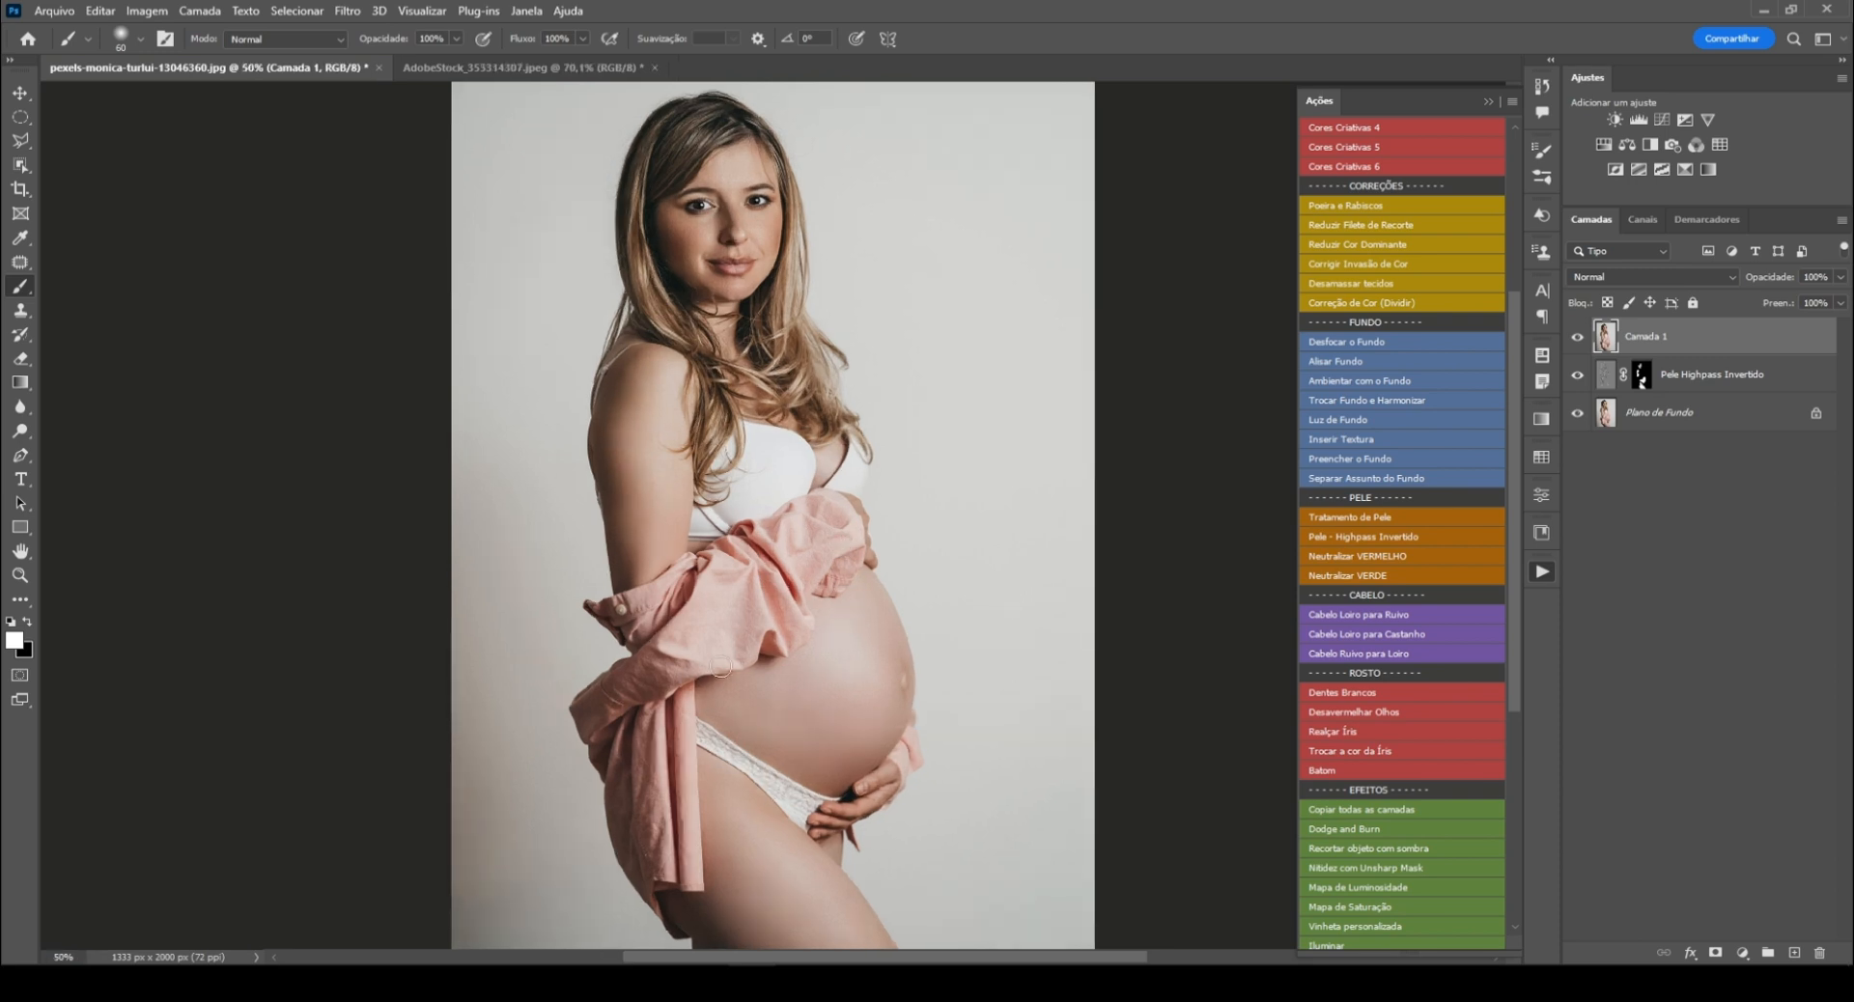
{"action": "key", "text": "ctrl+plus"}
{"action": "key", "text": "ctrl+plus"}
{"action": "mouse_move", "coordinate": [648, 631]}
{"action": "left_mouse_down"}
{"action": "mouse_move", "coordinate": [639, 434]}
{"action": "mouse_move", "coordinate": [674, 222]}
{"action": "left_mouse_up"}
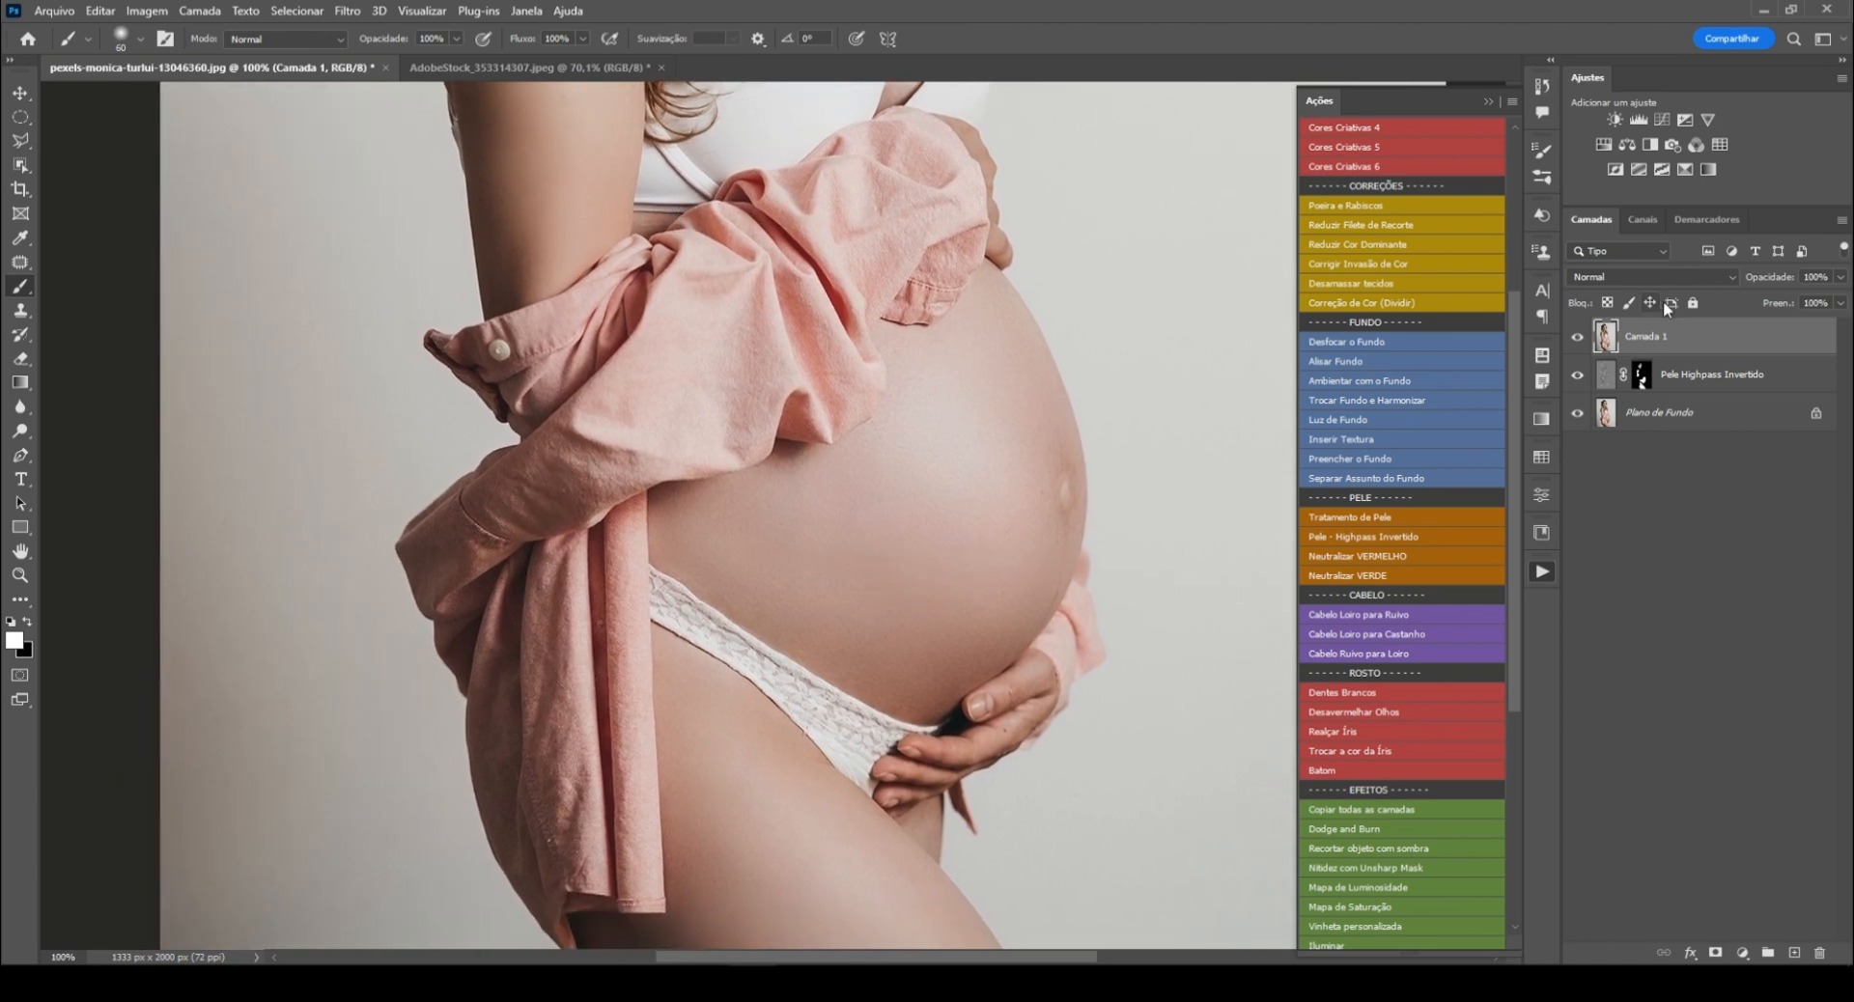
{"action": "left_click_drag", "start_coordinate": [1514, 511], "coordinate": [1514, 427]}
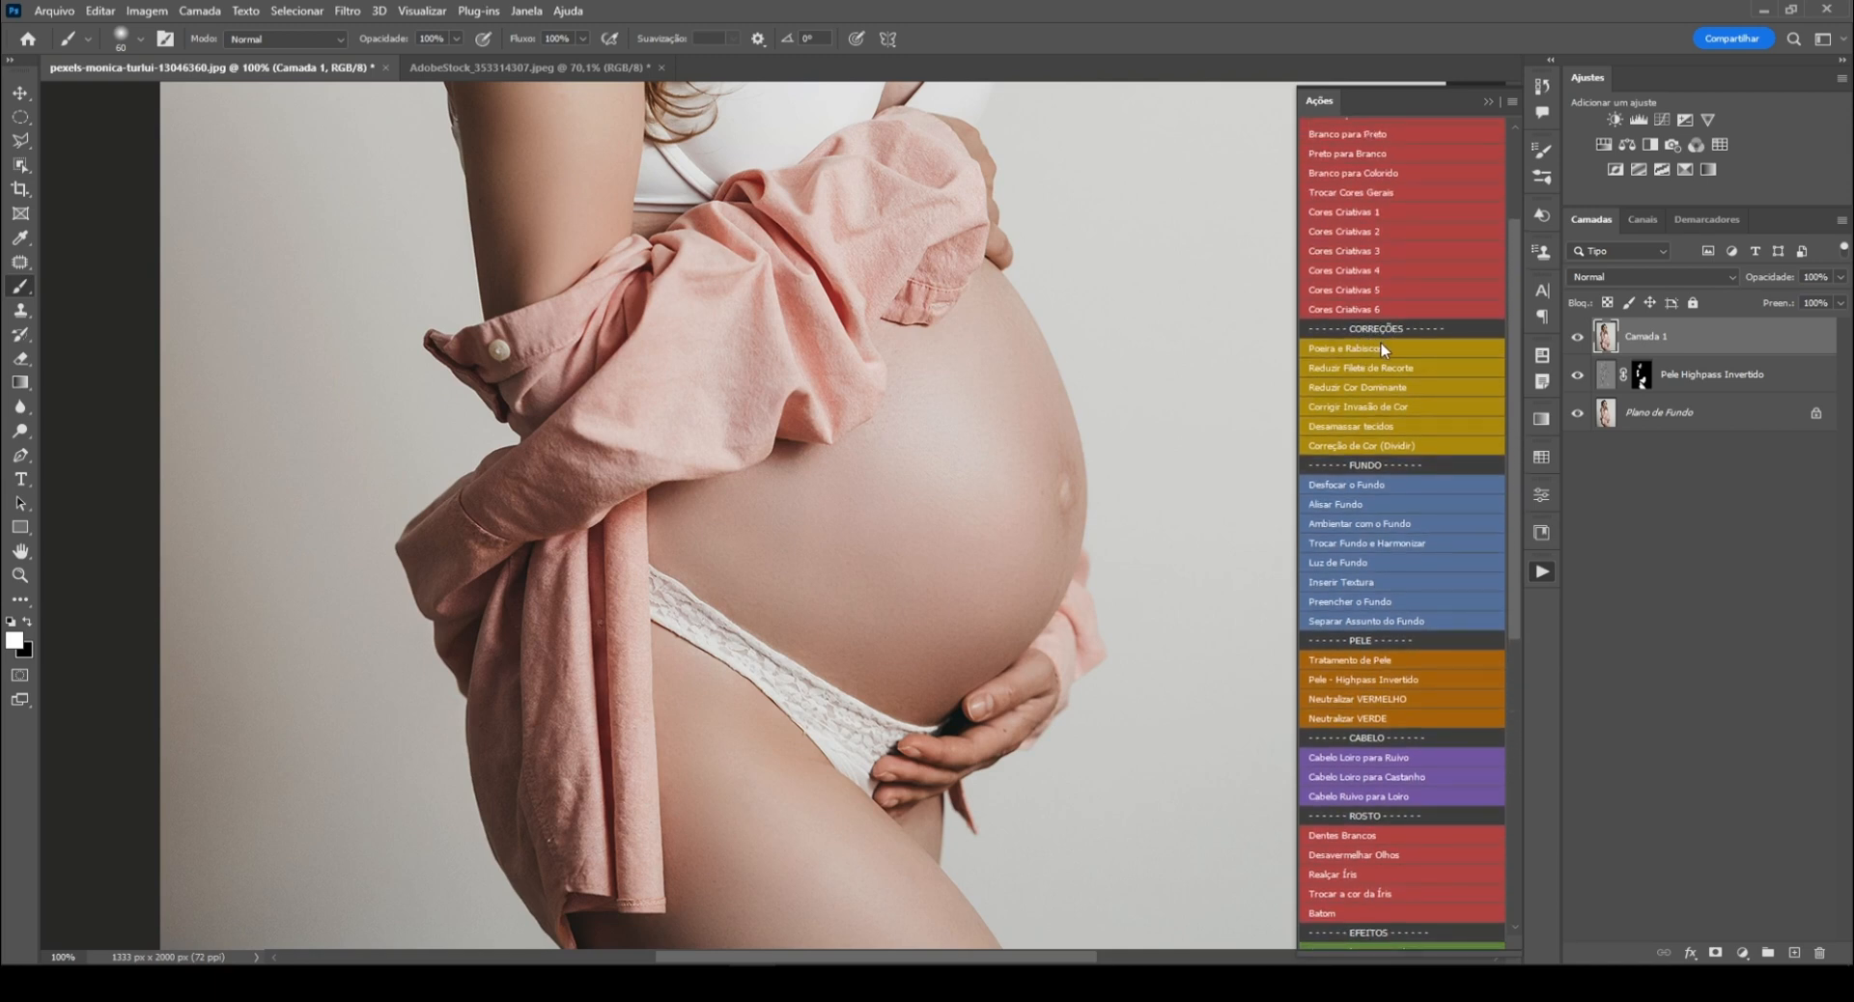
{"action": "left_click", "coordinate": [1365, 428]}
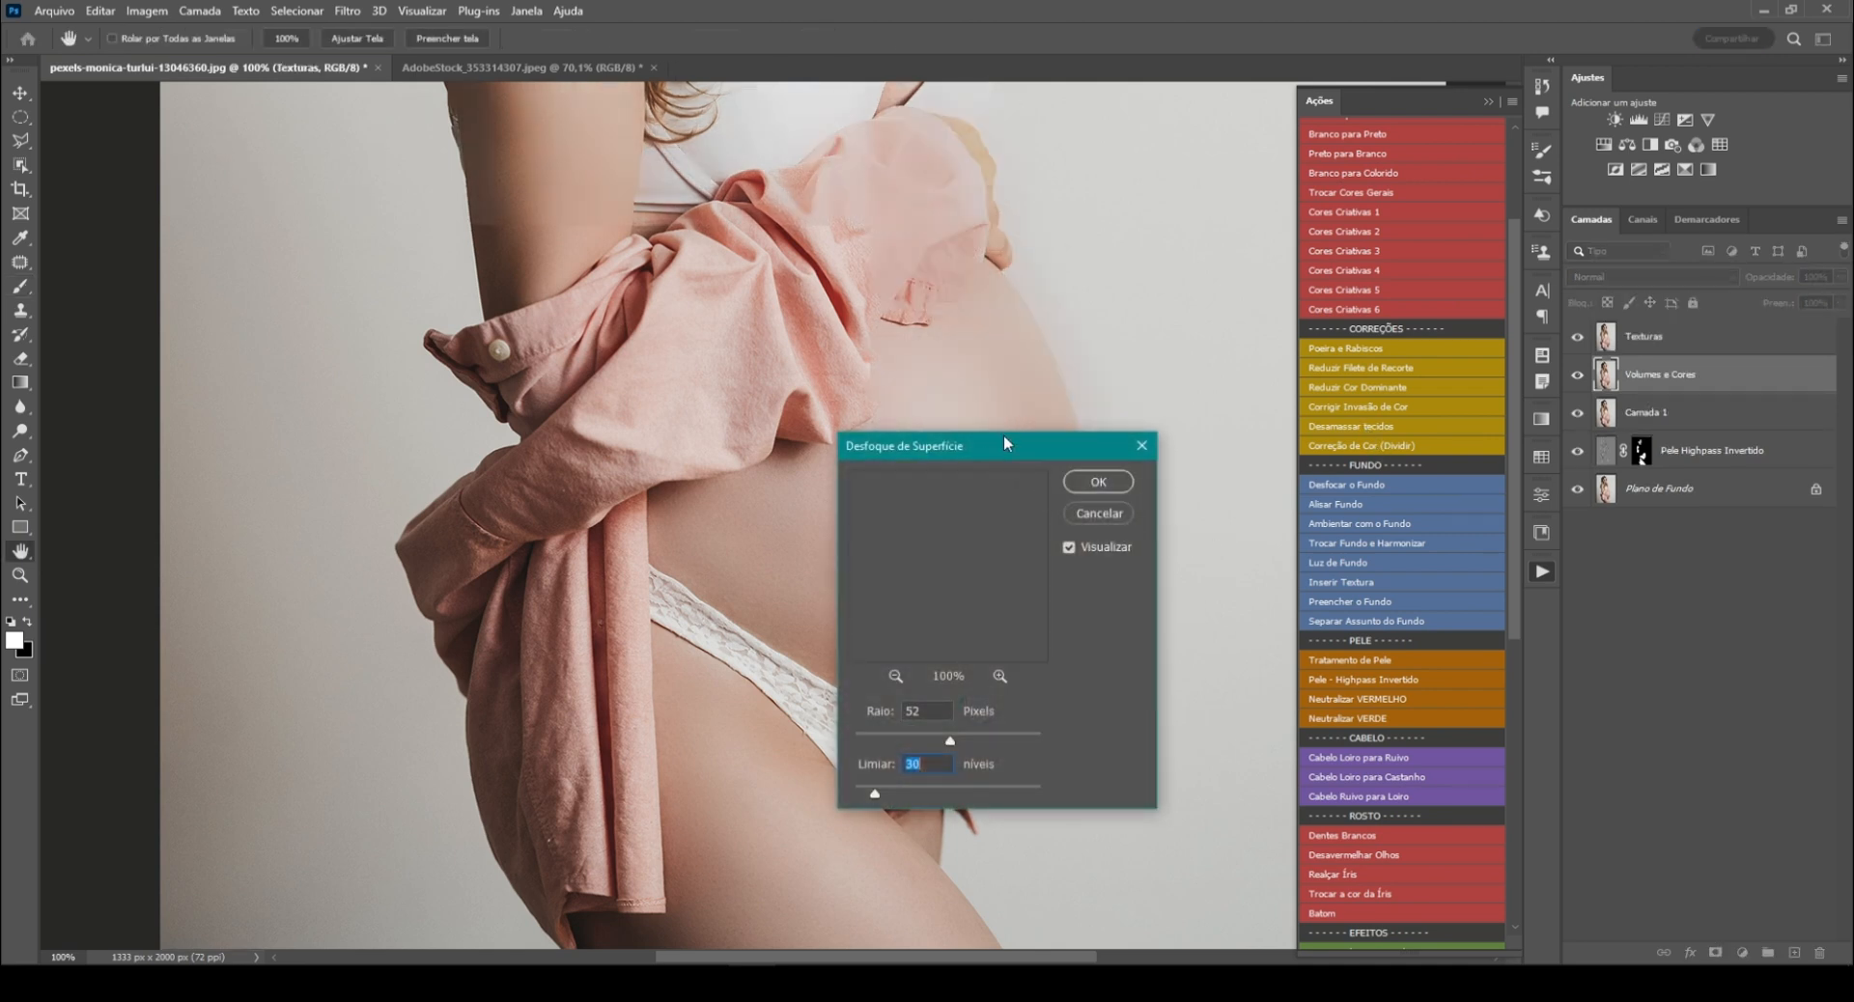
Step: Compare Surface Blur radii on the shirt folds and apply the filter with a threshold of 30 levels
{"action": "left_click_drag", "start_coordinate": [968, 454], "coordinate": [1029, 364]}
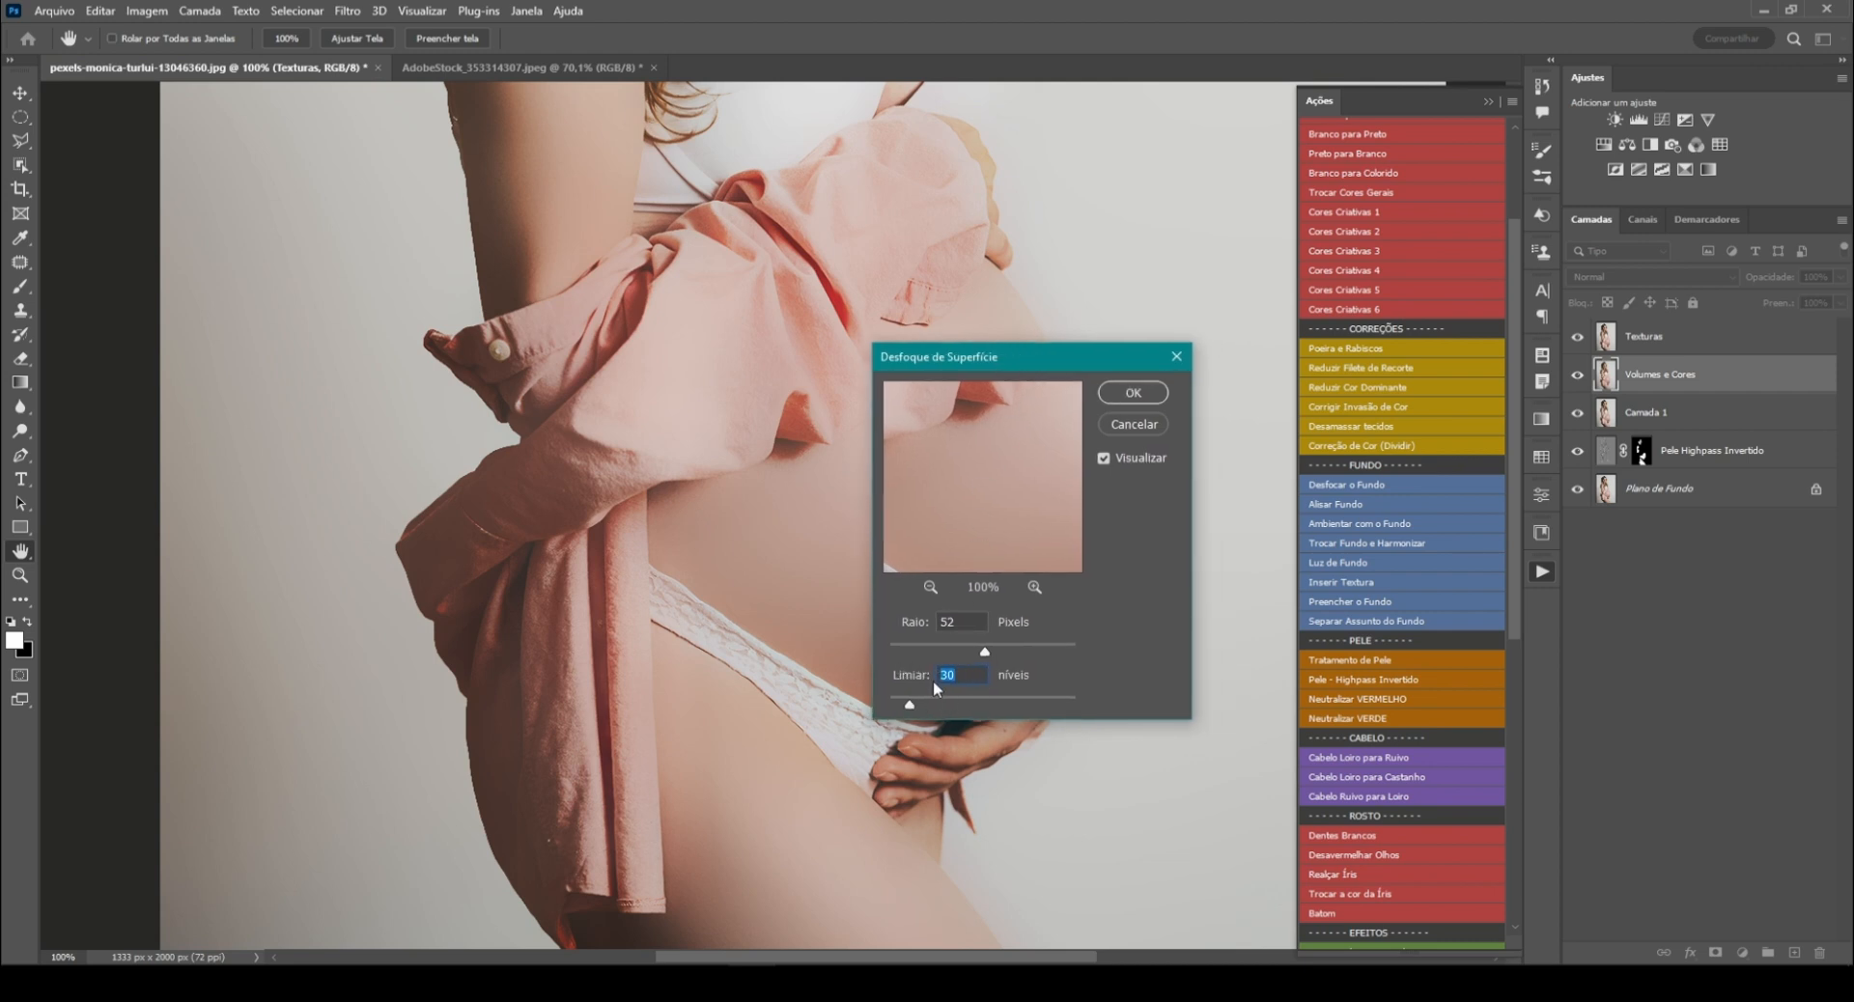
{"action": "left_click_drag", "start_coordinate": [985, 653], "coordinate": [869, 648]}
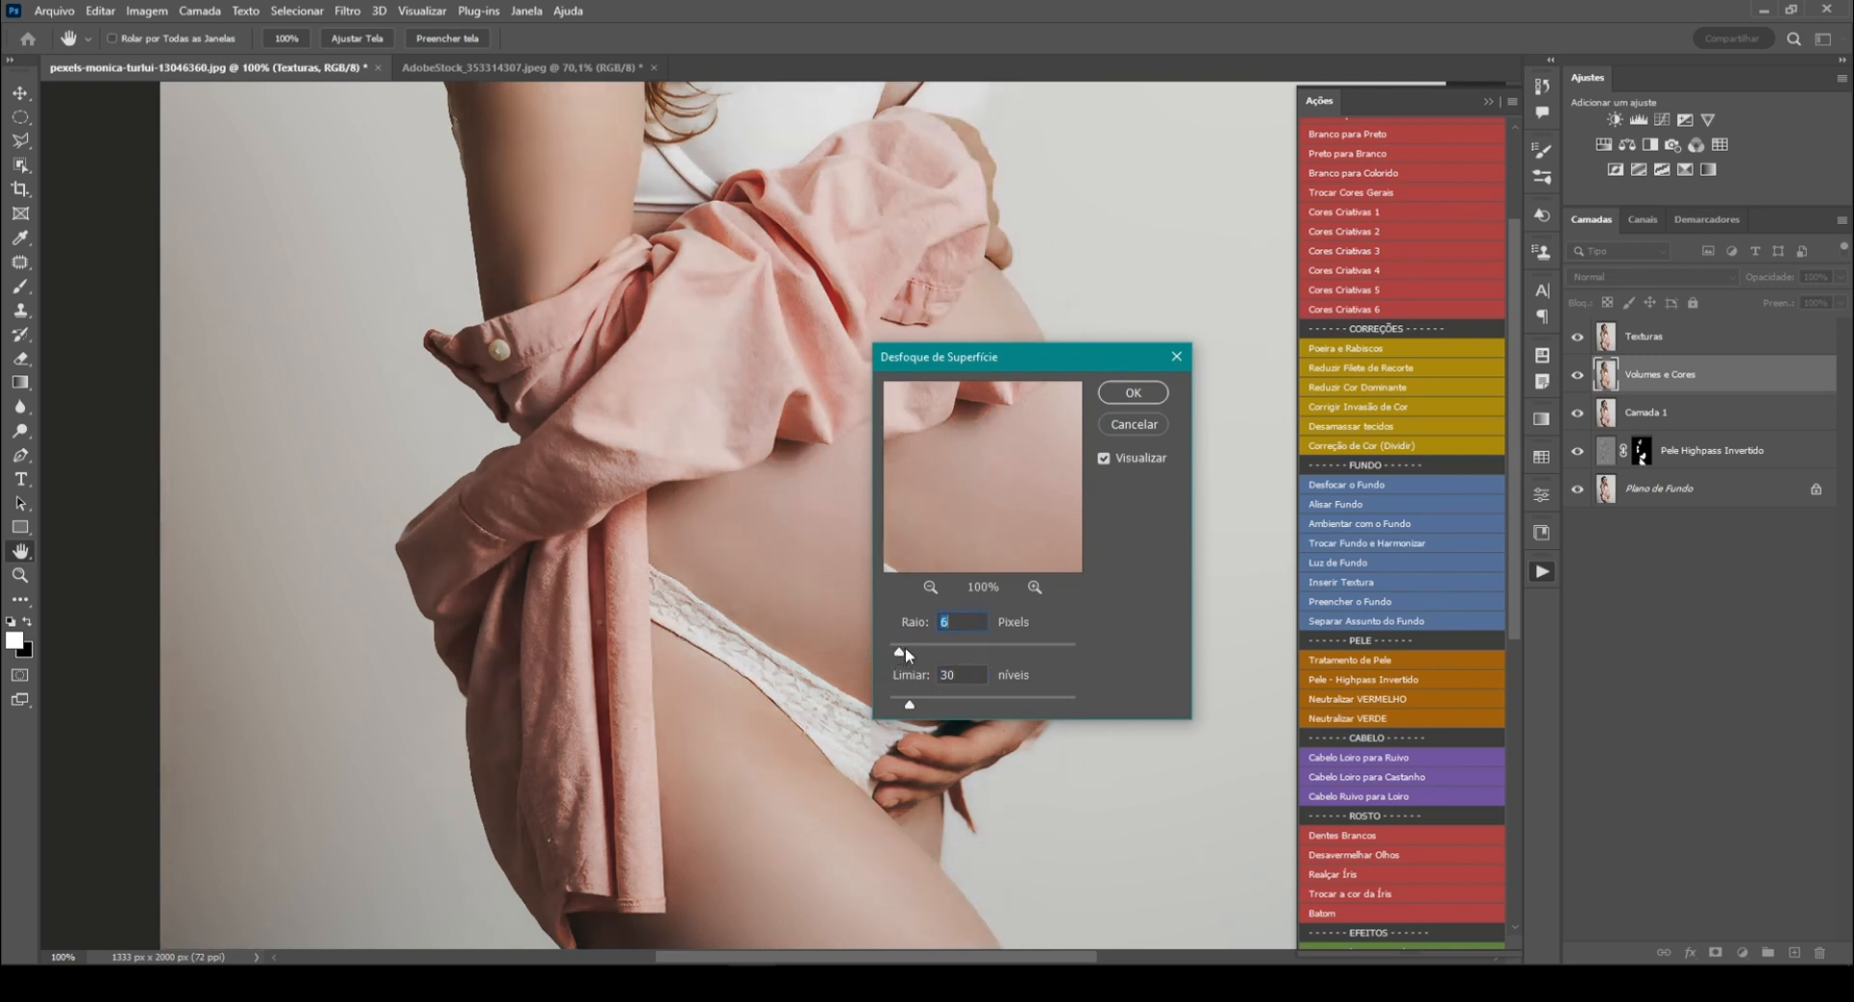
{"action": "left_click", "coordinate": [908, 653]}
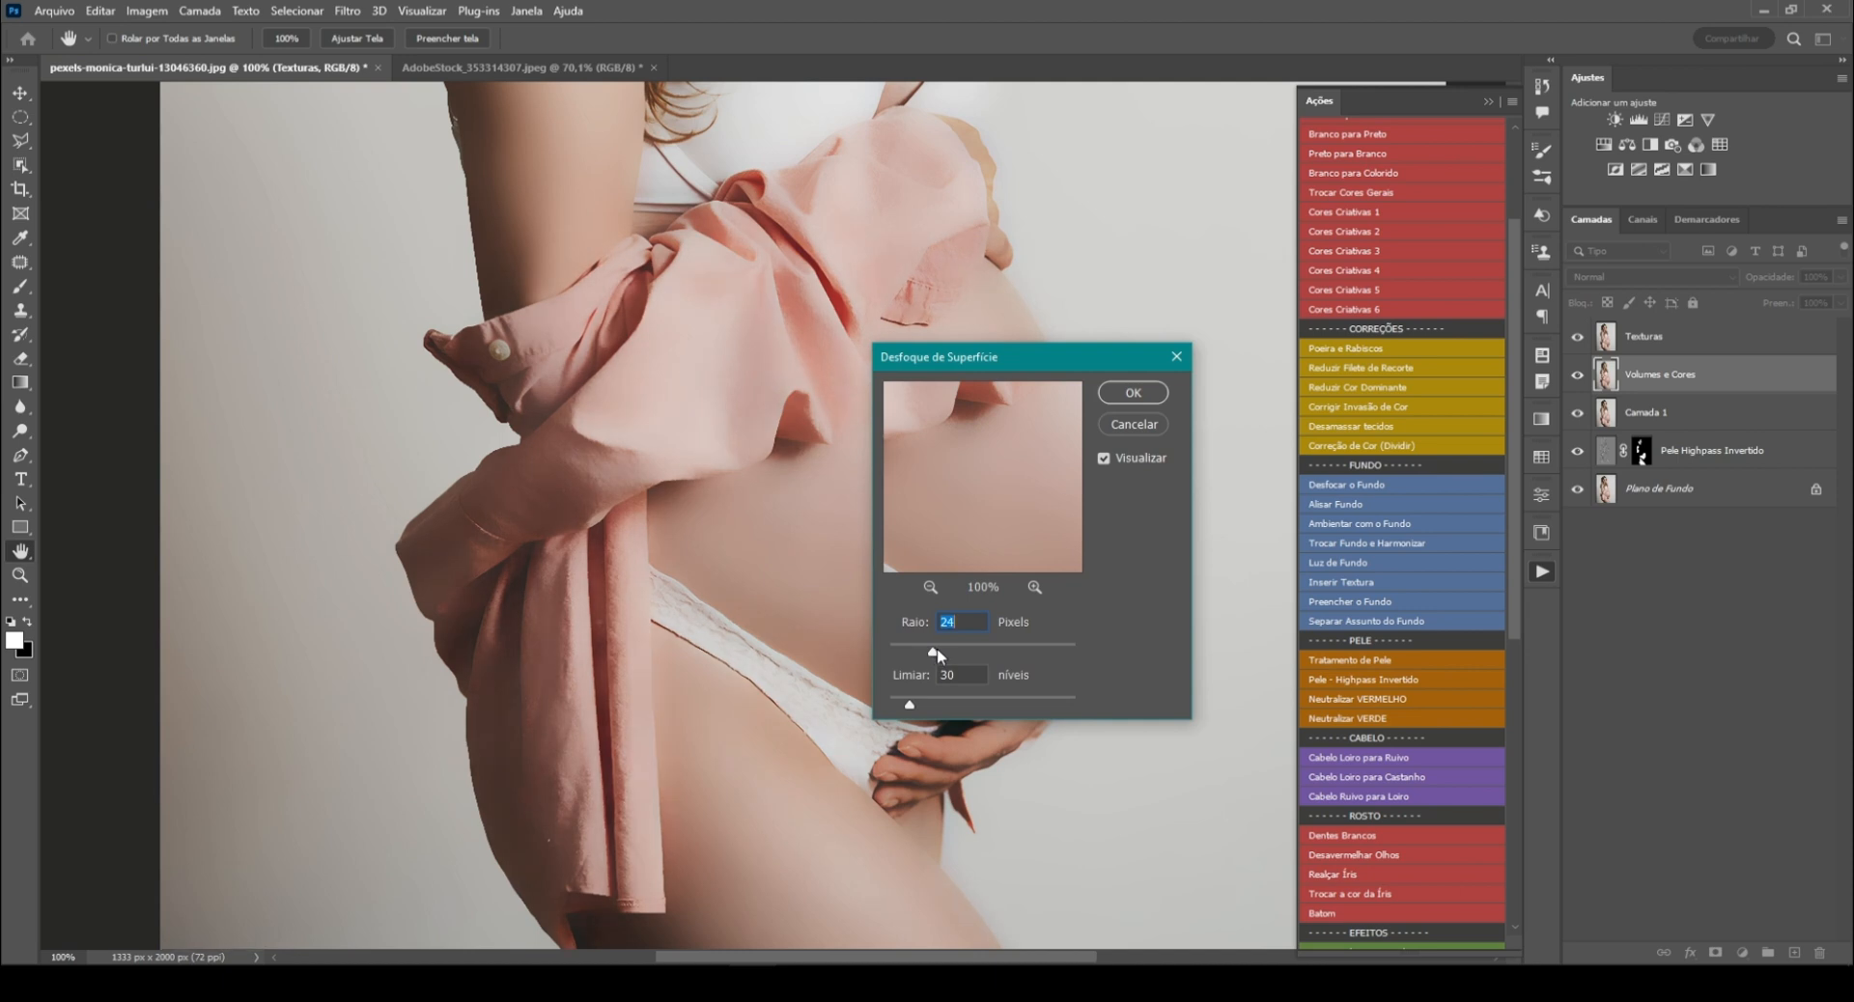
{"action": "left_click_drag", "start_coordinate": [940, 649], "coordinate": [947, 654]}
{"action": "left_click", "coordinate": [1128, 396]}
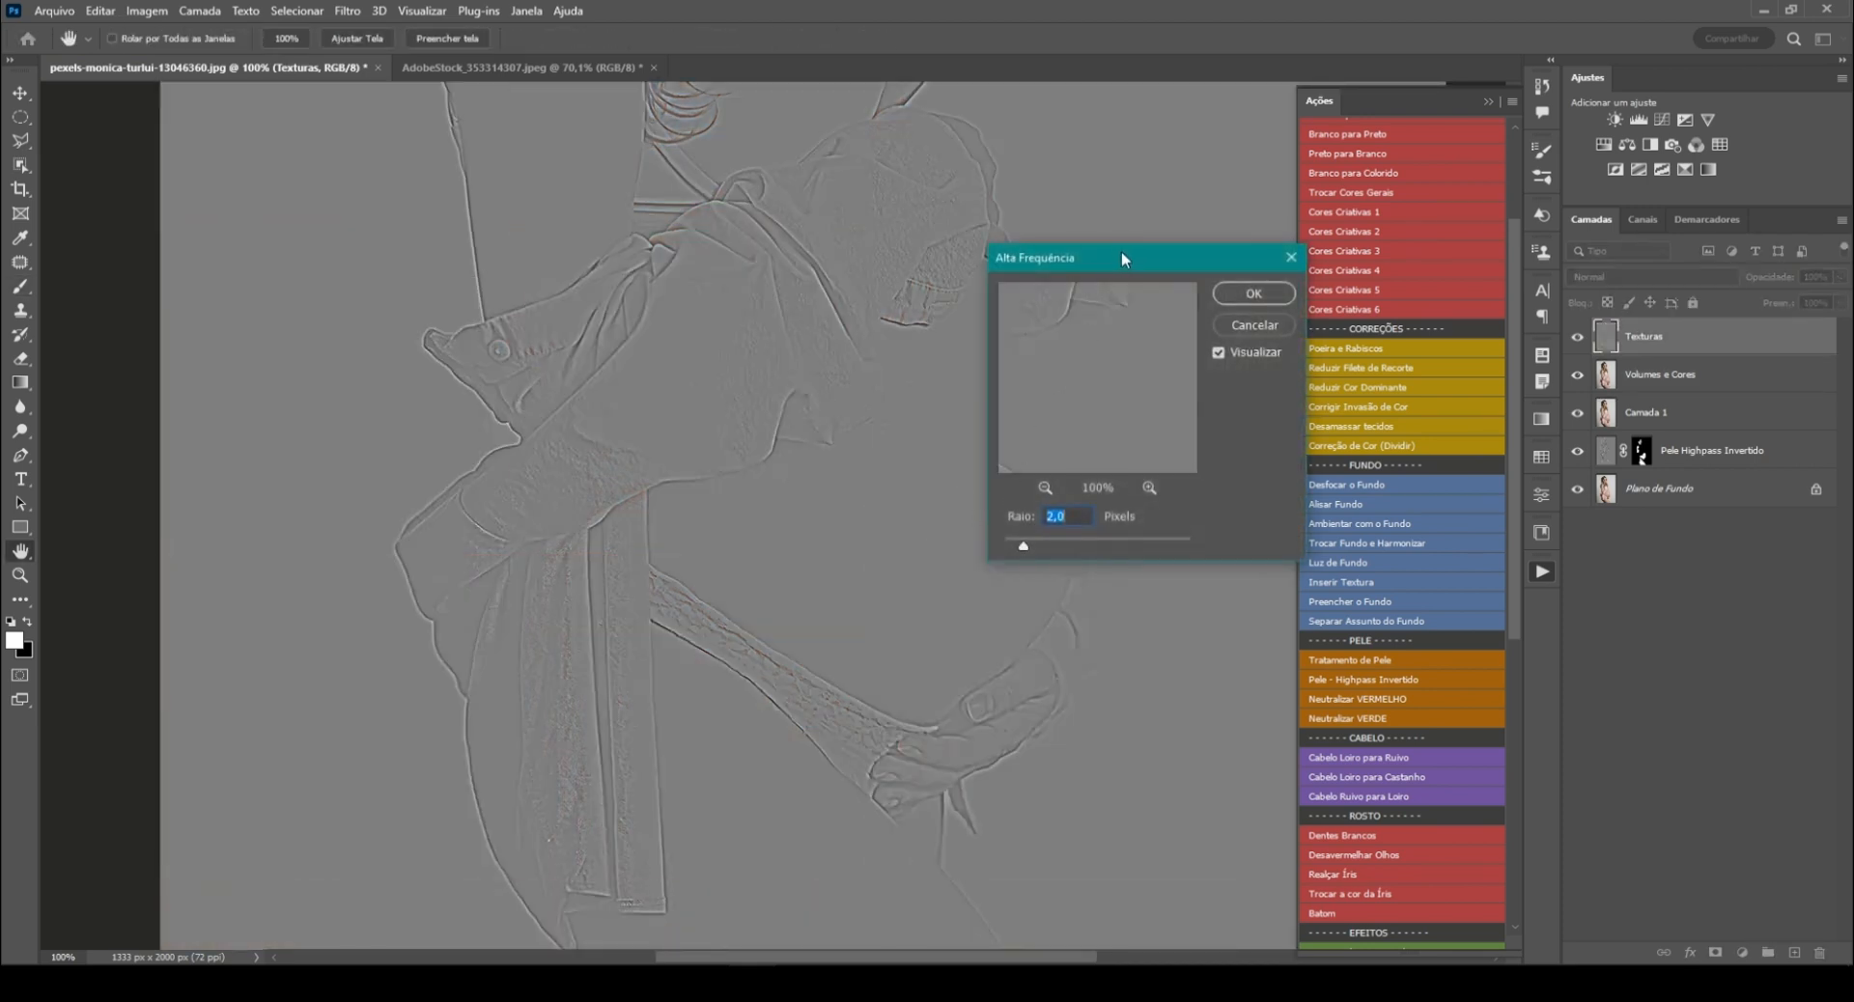
Step: Lower the High Pass radius to below 1 pixel for the Texturas layer and apply the filter
{"action": "left_click_drag", "start_coordinate": [1121, 257], "coordinate": [968, 344]}
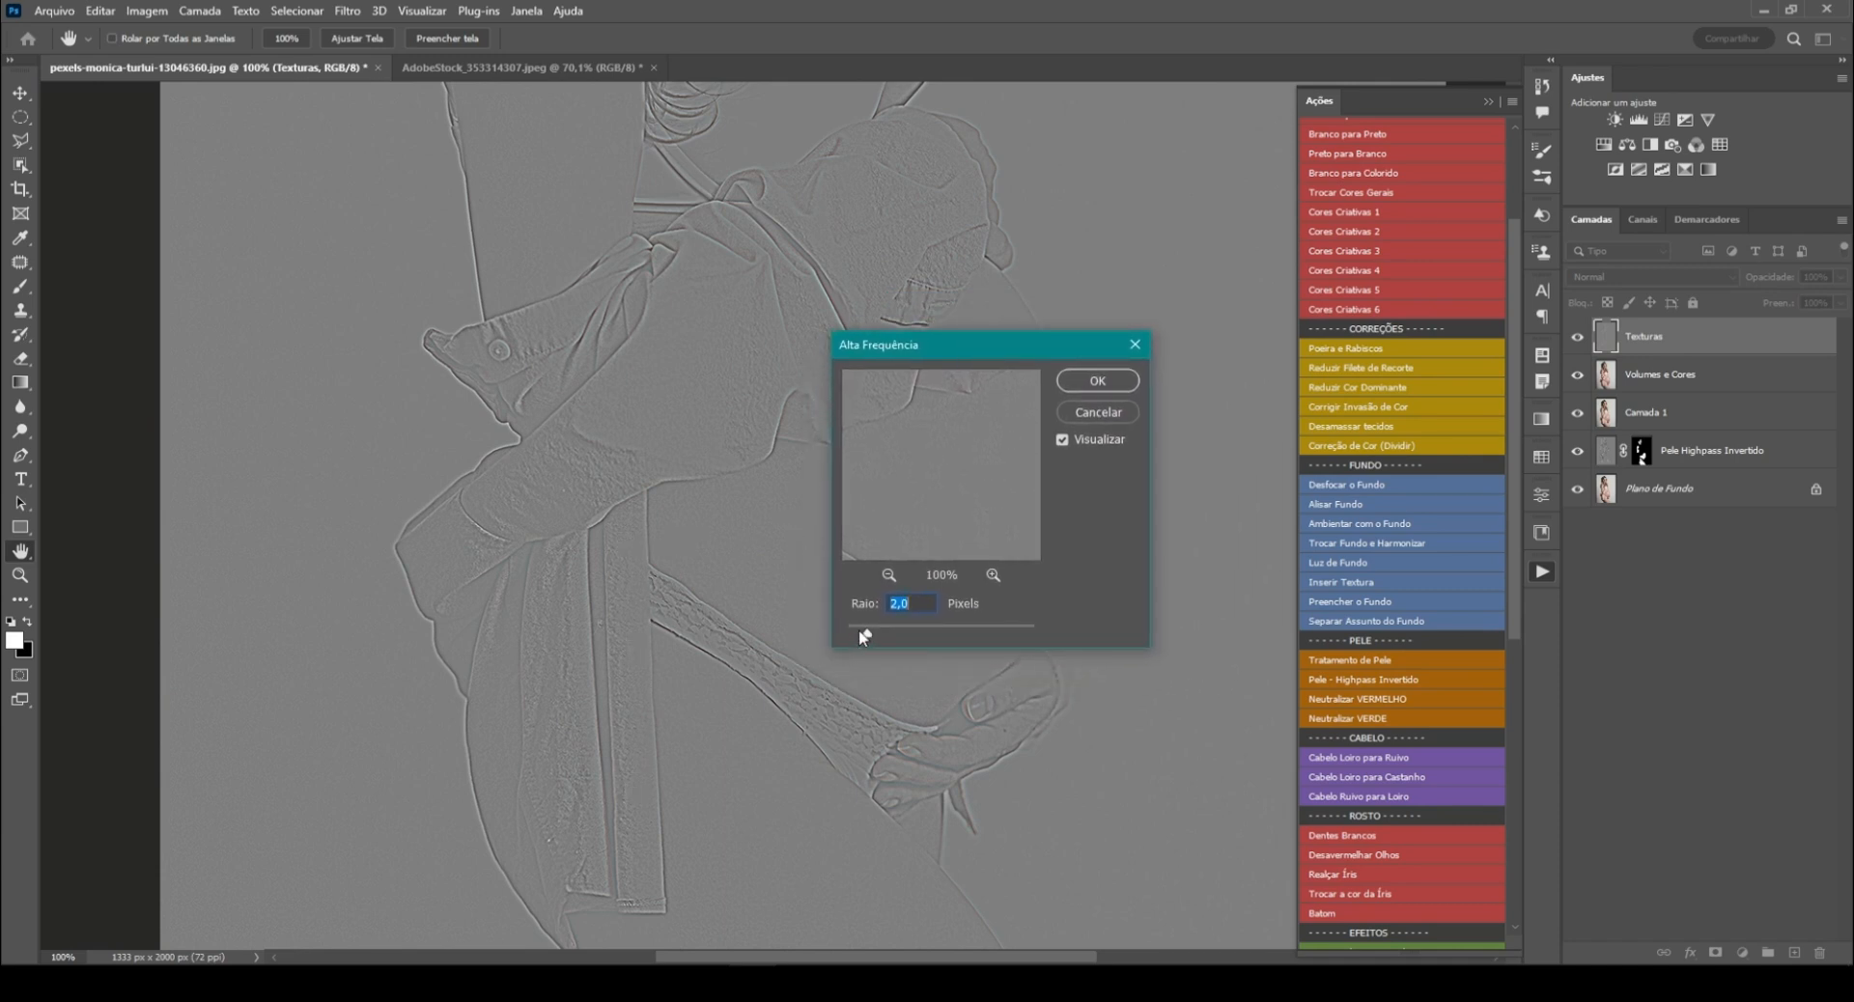
{"action": "left_click_drag", "start_coordinate": [864, 634], "coordinate": [847, 637]}
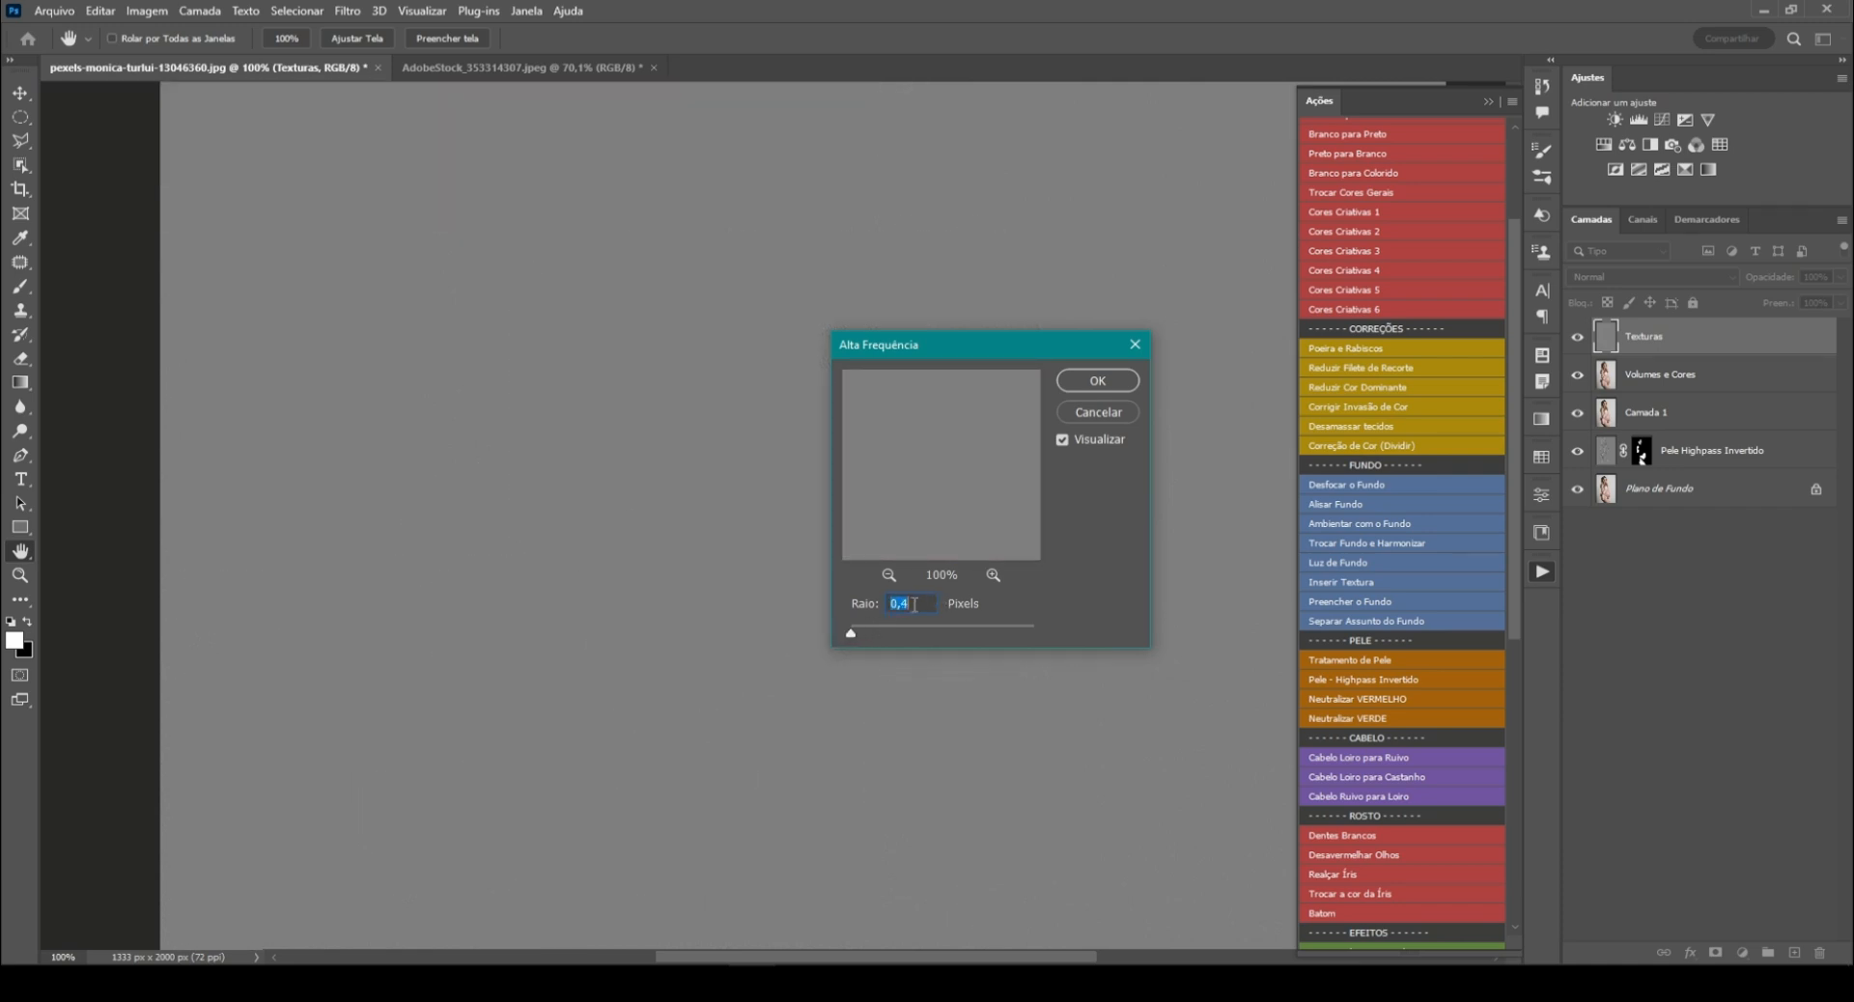
{"action": "key", "text": "Up"}
{"action": "left_click", "coordinate": [1096, 385]}
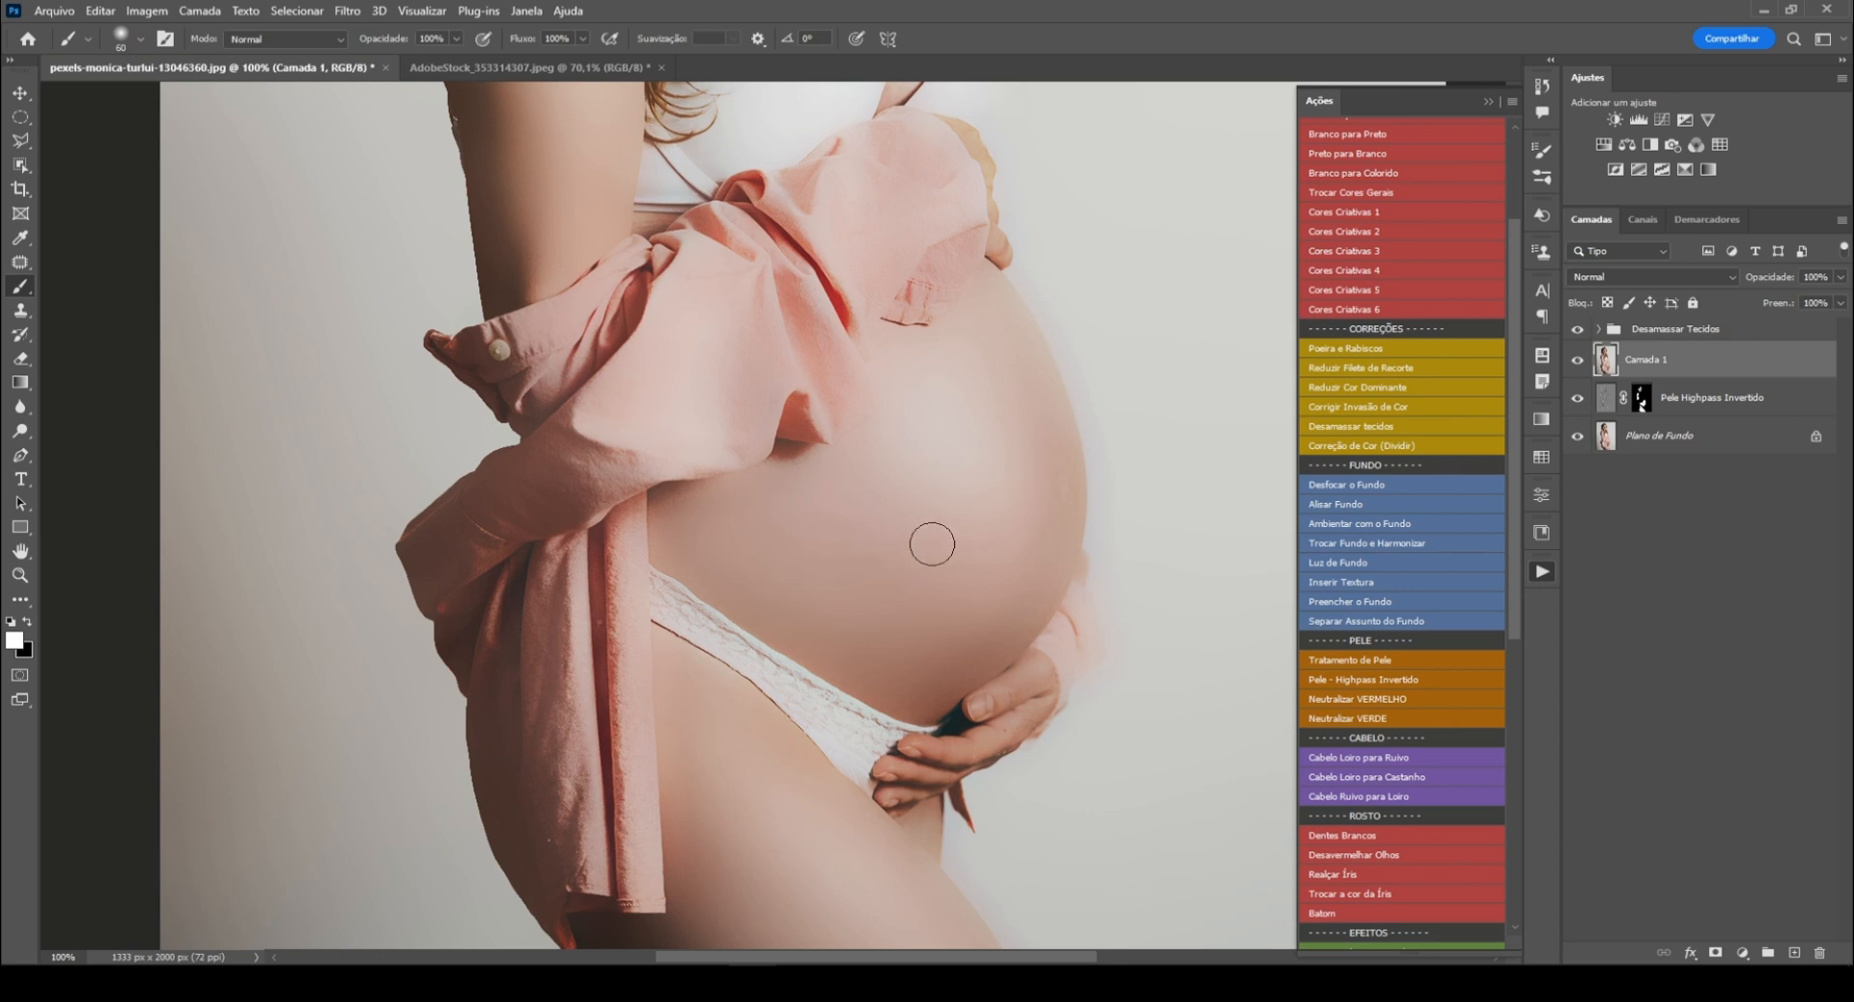
Step: Hide Texturas inside the Desamassar Tecidos group and select the Volumes e Cores layer for work with the Mixer Brush
{"action": "left_click", "coordinate": [1600, 329]}
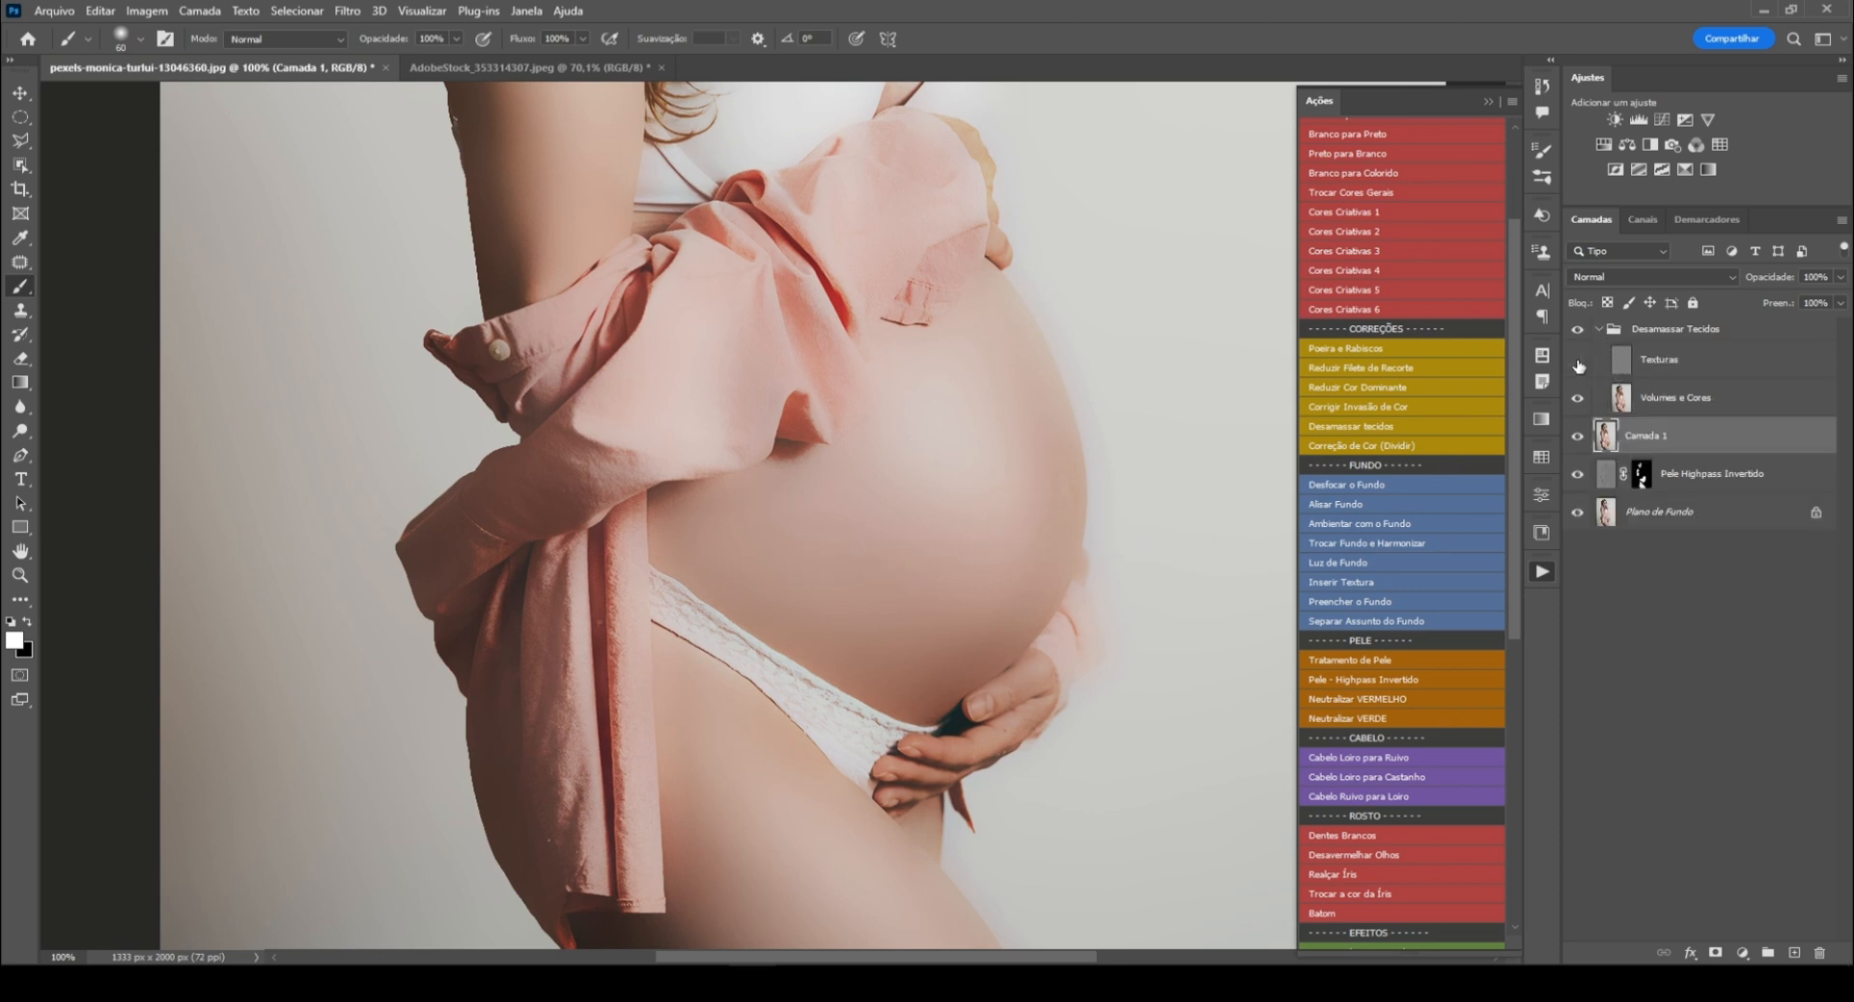
{"action": "left_click", "coordinate": [1651, 400]}
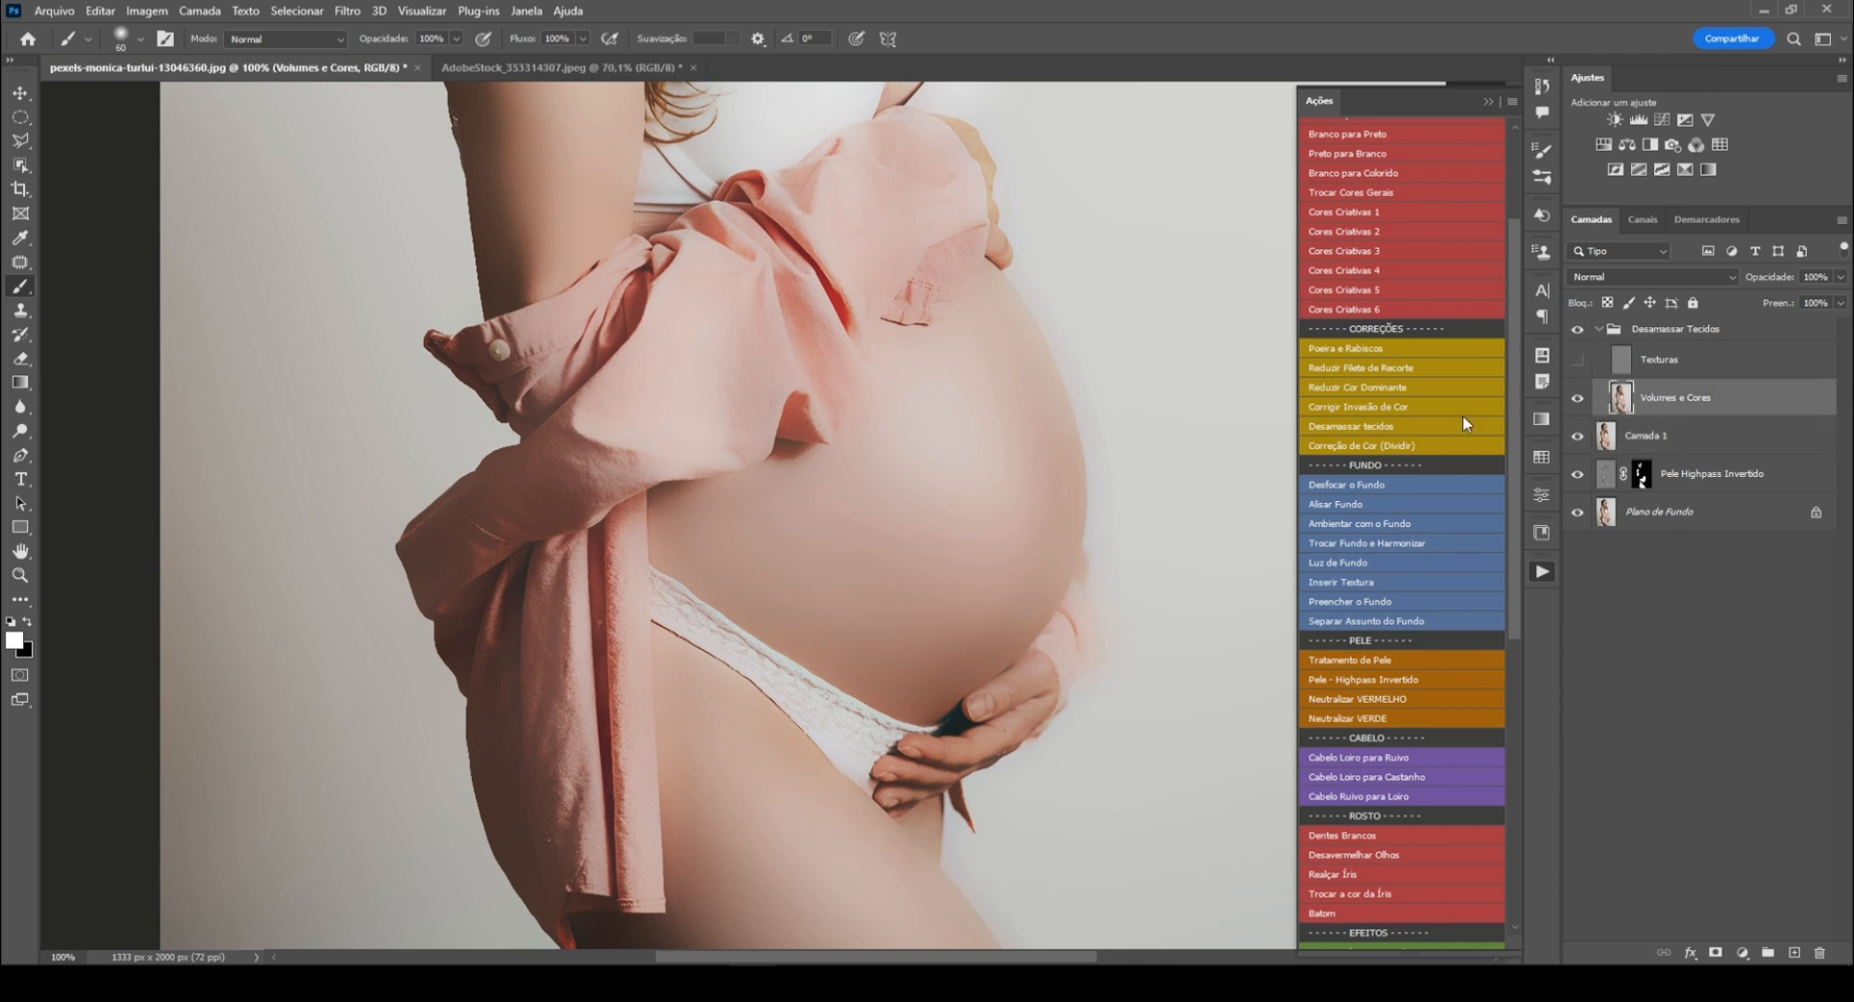
{"action": "right_click", "coordinate": [21, 288]}
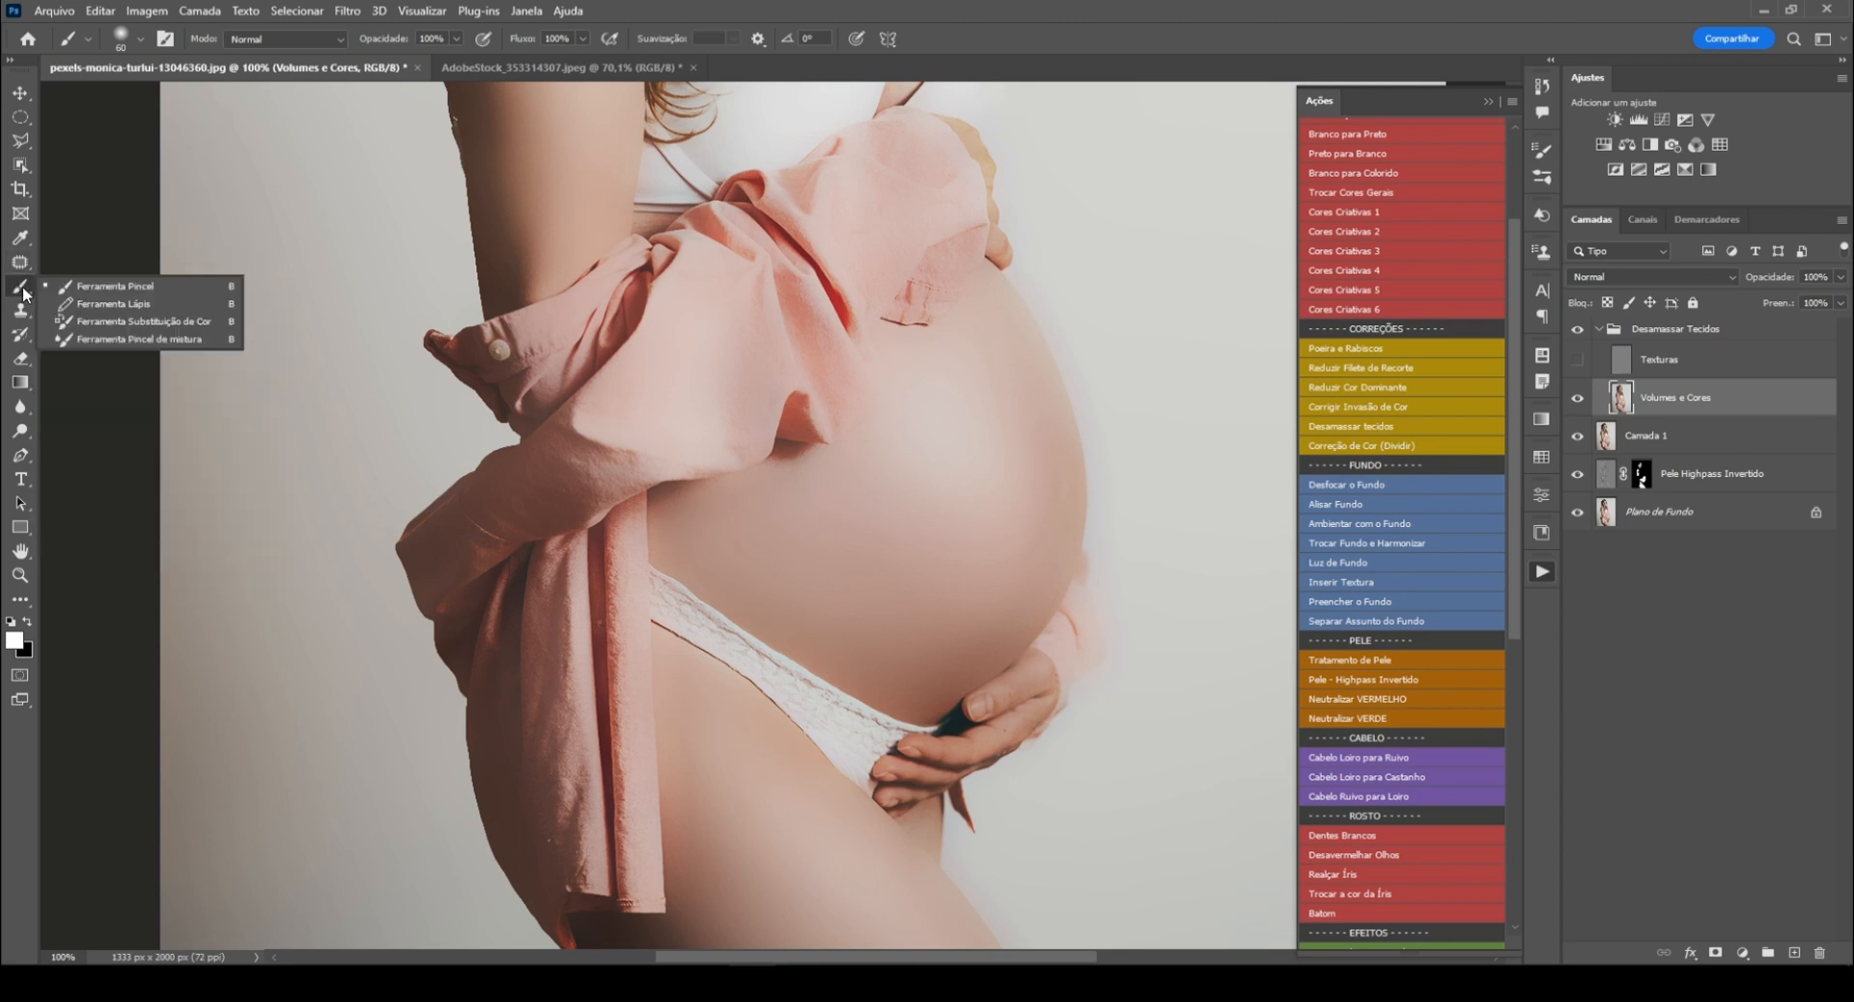
{"action": "left_click", "coordinate": [87, 340]}
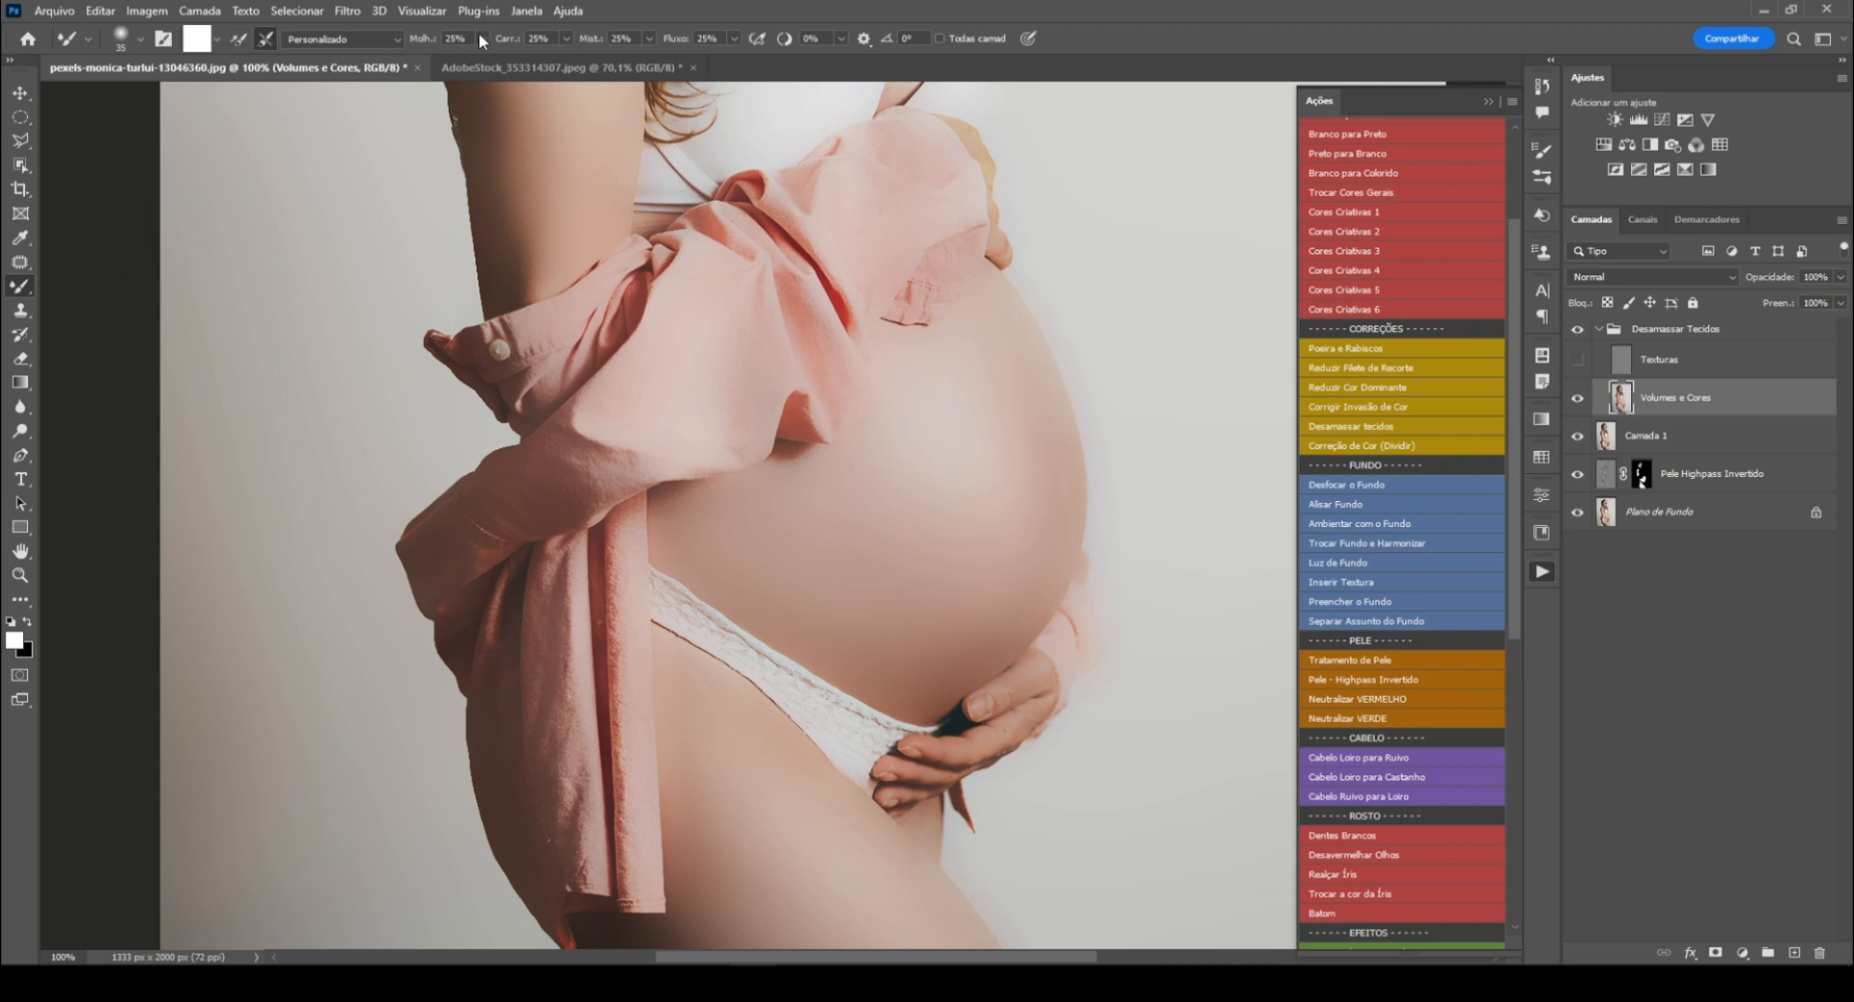
Step: Check the Mixer Brush's wet, load, mix and flow at 25% and choose the Redondo macio tip at 35 px
{"action": "left_click", "coordinate": [540, 35]}
{"action": "left_click", "coordinate": [623, 37]}
{"action": "left_click", "coordinate": [720, 39]}
{"action": "left_click", "coordinate": [20, 288]}
{"action": "right_click", "coordinate": [577, 629]}
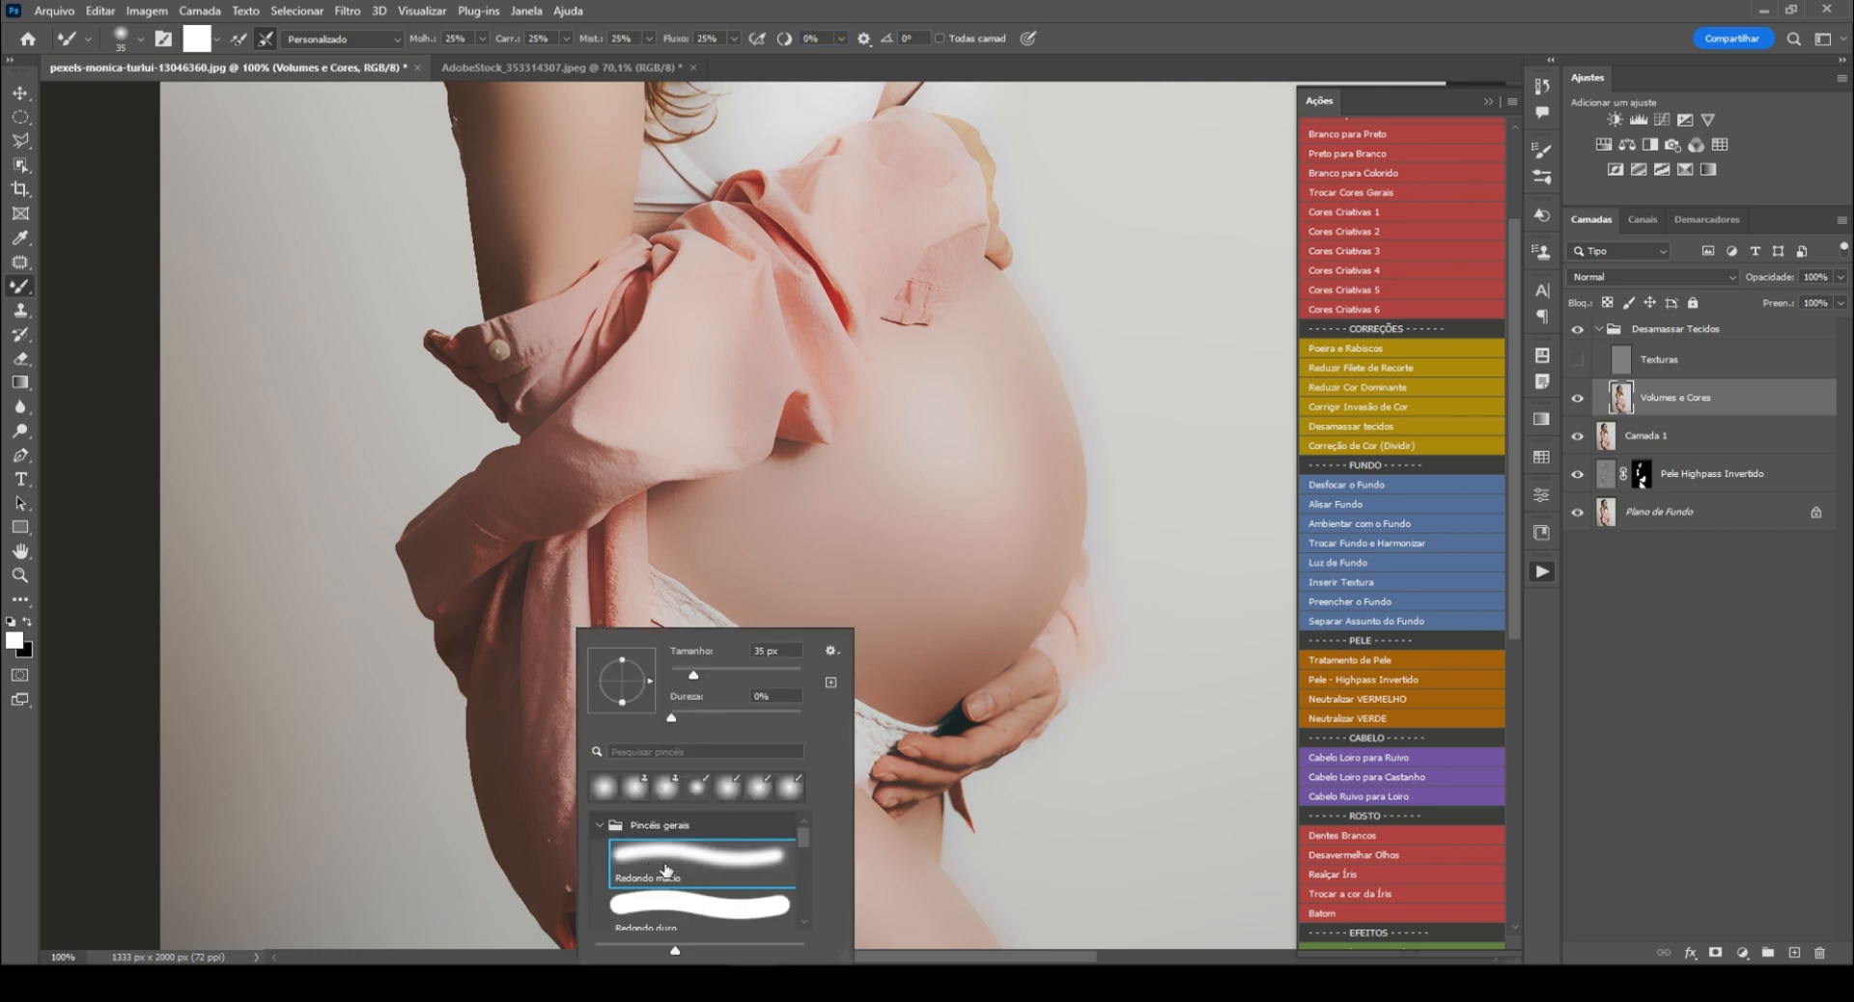
{"action": "left_click", "coordinate": [665, 871]}
{"action": "left_click", "coordinate": [1133, 19]}
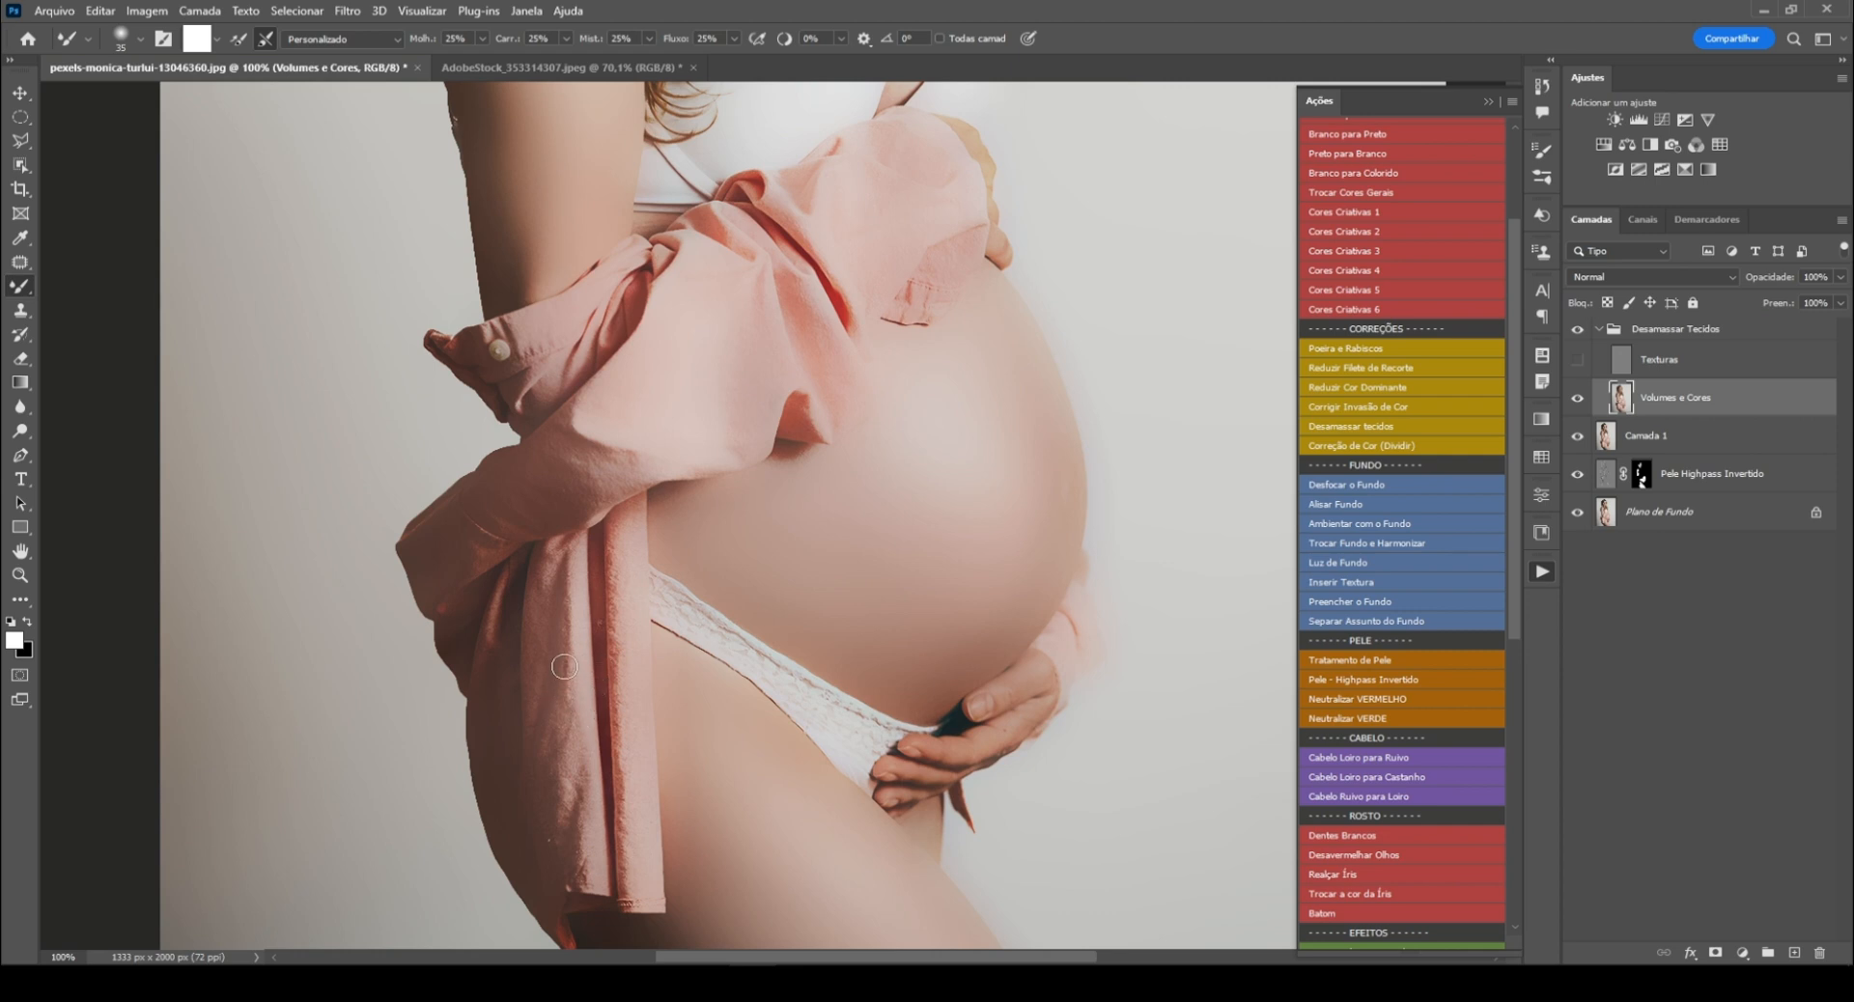
Step: Undo the test stroke and blend away the folds on the shirt's hanging panel with the cleaned Mixer Brush
{"action": "mouse_move", "coordinate": [568, 722]}
{"action": "left_mouse_down"}
{"action": "mouse_move", "coordinate": [570, 678]}
{"action": "mouse_move", "coordinate": [576, 705]}
{"action": "left_mouse_up"}
{"action": "key", "text": "ctrl+z"}
{"action": "key", "text": "bracketright"}
{"action": "key", "text": "bracketleft"}
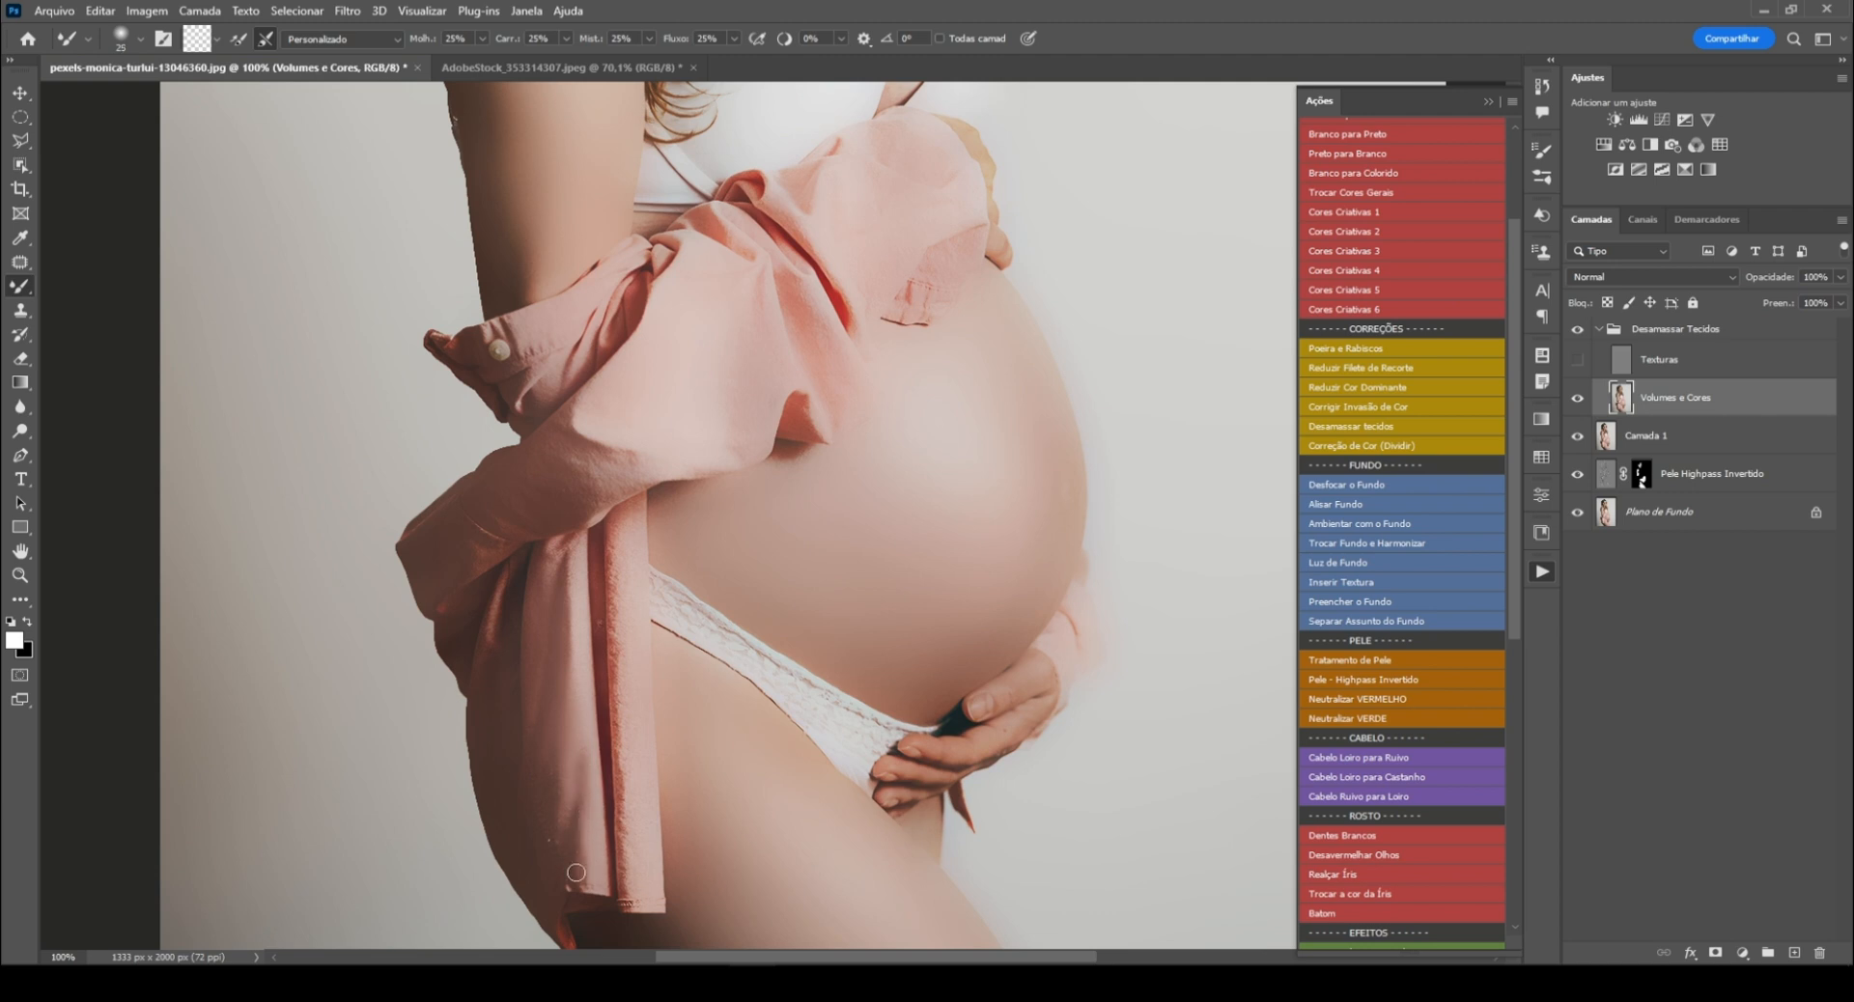
{"action": "key", "text": "bracketleft"}
{"action": "key", "text": "bracketright"}
{"action": "key", "text": "bracketleft"}
{"action": "key", "text": "bracketright"}
Step: Blend the folds along the hanging panel's inner edge and across the shirt, varying the Mixer Brush size to fit
{"action": "left_click_drag", "start_coordinate": [630, 512], "coordinate": [625, 580]}
{"action": "key", "text": "bracketleft"}
{"action": "key", "text": "bracketright"}
{"action": "key", "text": "bracketright"}
{"action": "key", "text": "bracketright"}
{"action": "key", "text": "bracketright"}
{"action": "key", "text": "bracketleft"}
{"action": "key", "text": "bracketleft"}
{"action": "key", "text": "bracketright"}
{"action": "key", "text": "bracketright"}
{"action": "key", "text": "bracketleft"}
{"action": "key", "text": "bracketleft"}
{"action": "key", "text": "bracketleft"}
{"action": "key", "text": "bracketright"}
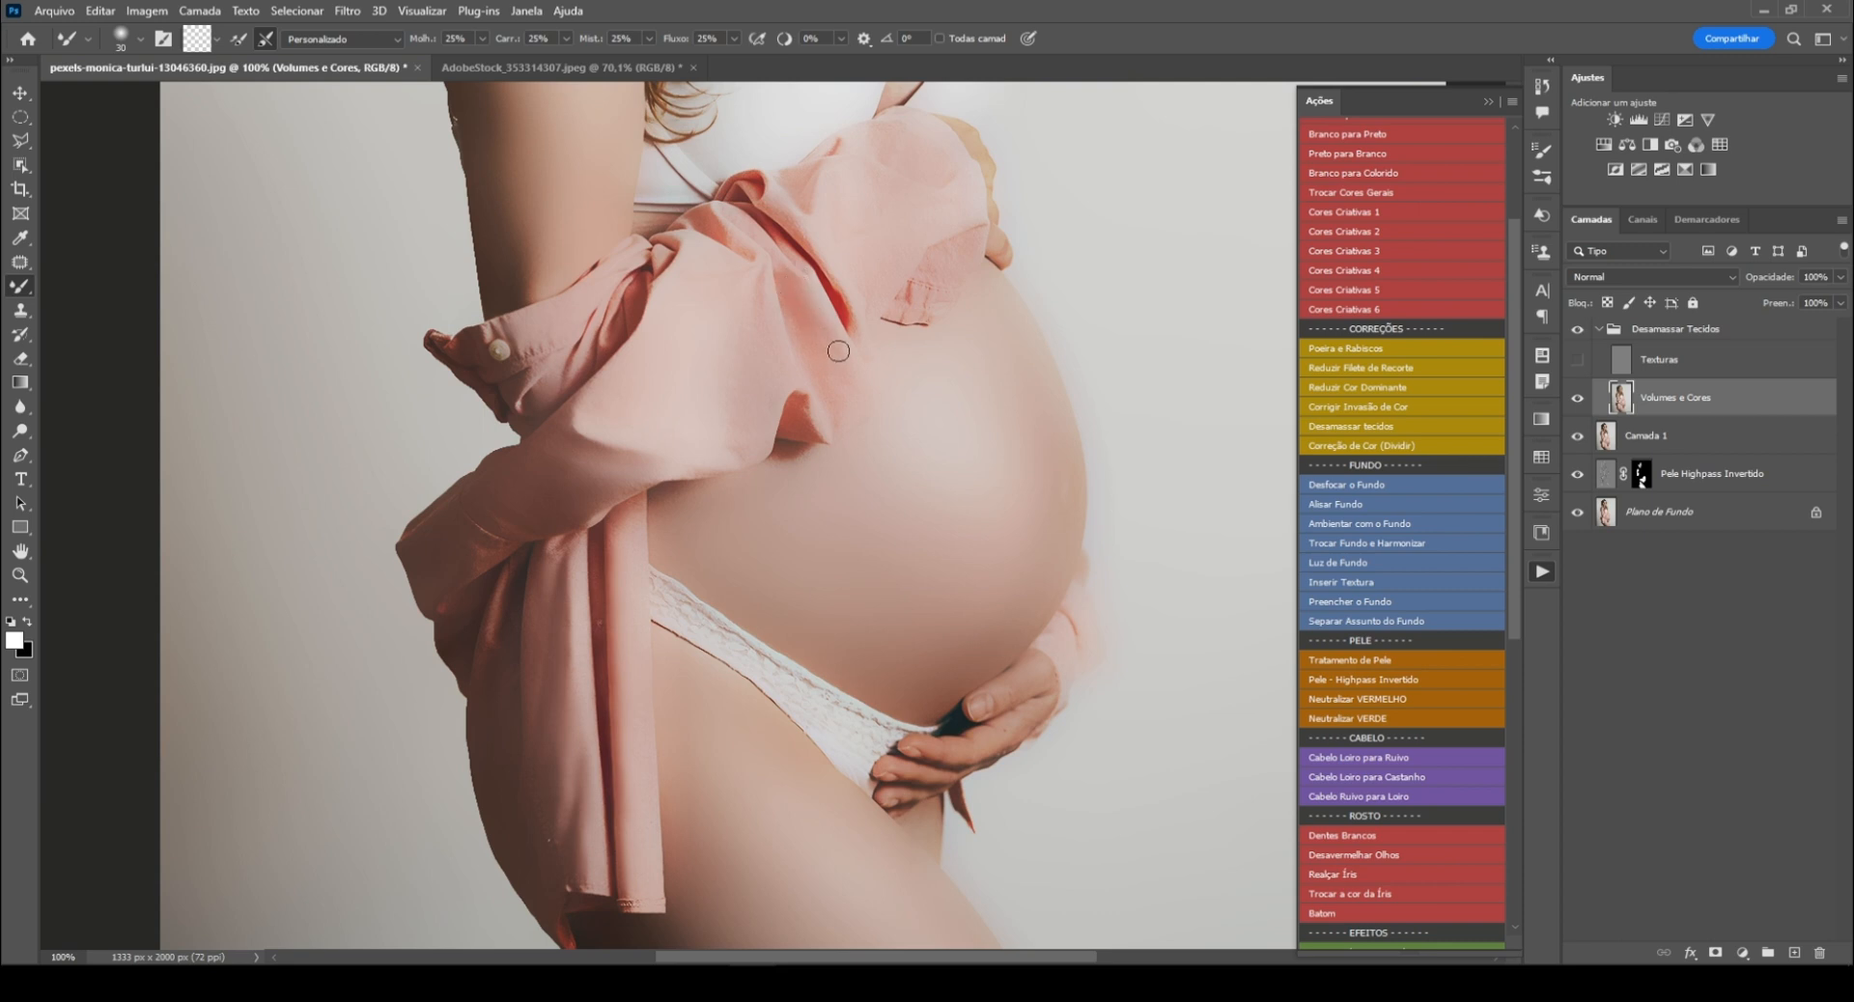
Step: Smooth the remaining creases on the upper shirt and sleeve with the Mixer Brush
{"action": "key", "text": "bracketright"}
{"action": "key", "text": "bracketleft"}
{"action": "key", "text": "bracketright"}
{"action": "key", "text": "bracketleft"}
{"action": "key", "text": "bracketright"}
{"action": "key", "text": "bracketright"}
Step: Show and select the Texturas layer, and compare the shirt with the Desamassar Tecidos group off and on
{"action": "left_click", "coordinate": [1675, 362]}
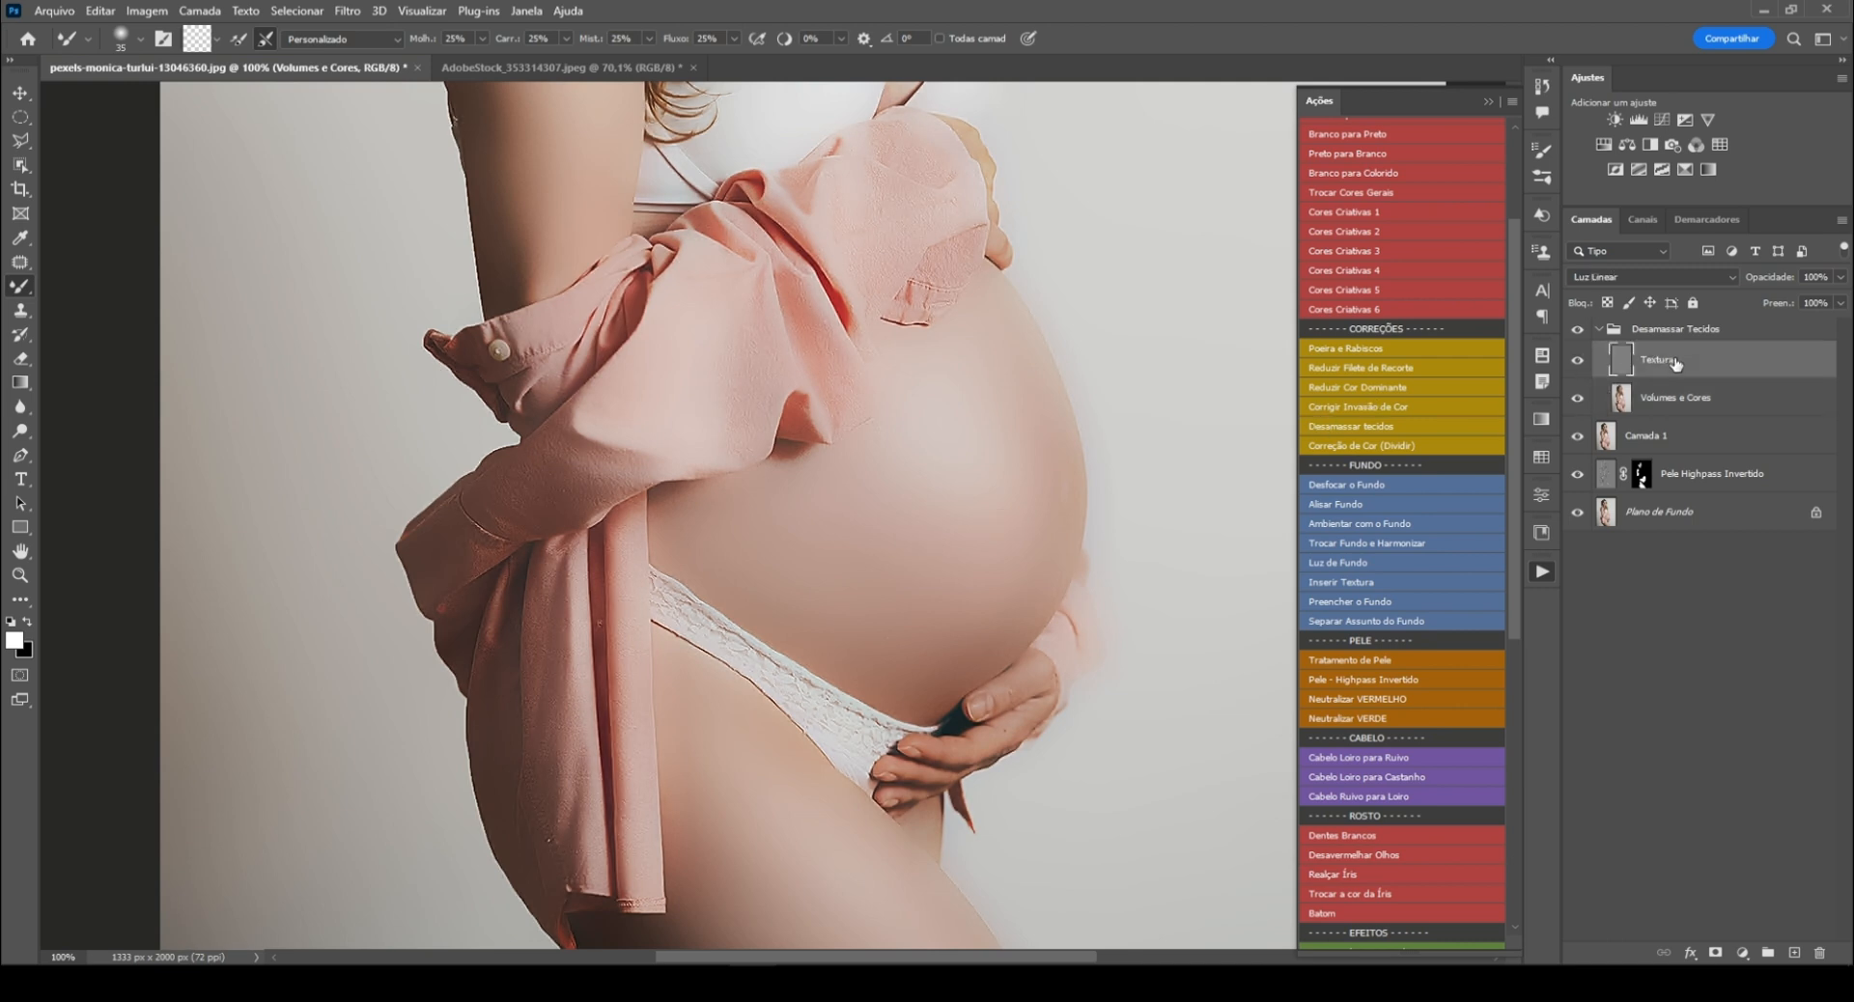
{"action": "left_click", "coordinate": [1578, 331]}
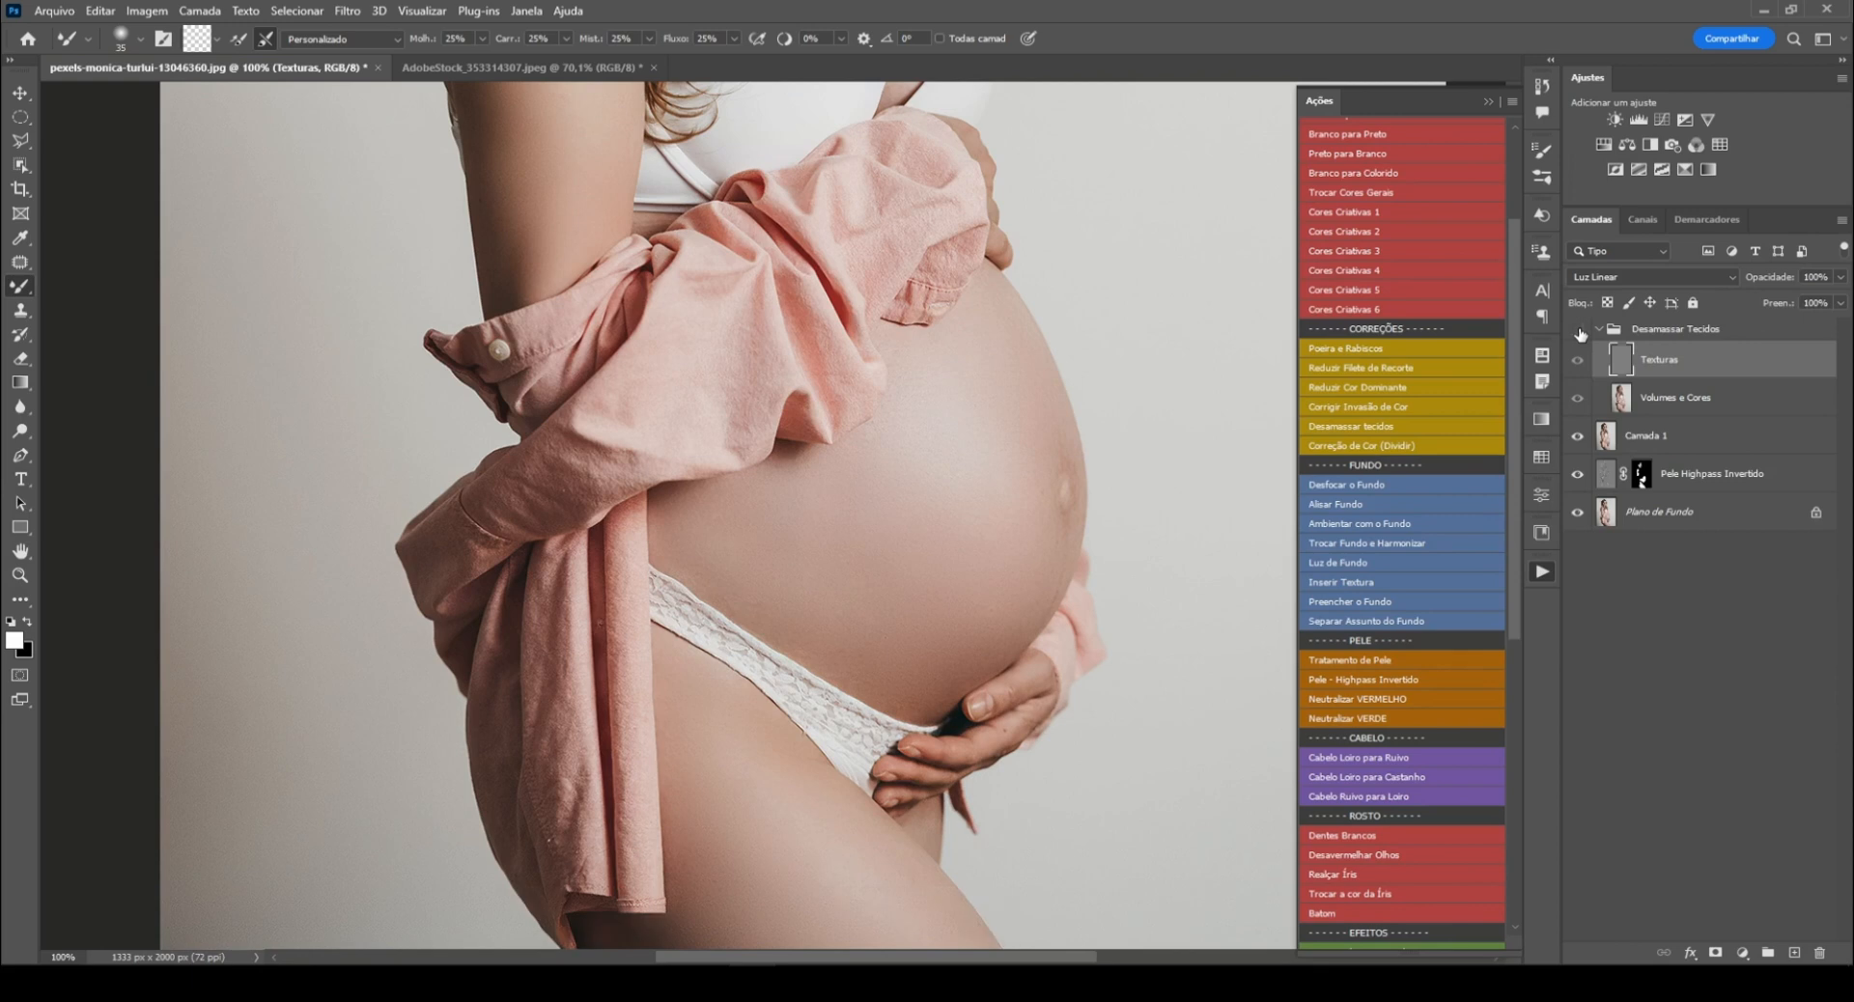
{"action": "left_click", "coordinate": [1579, 332]}
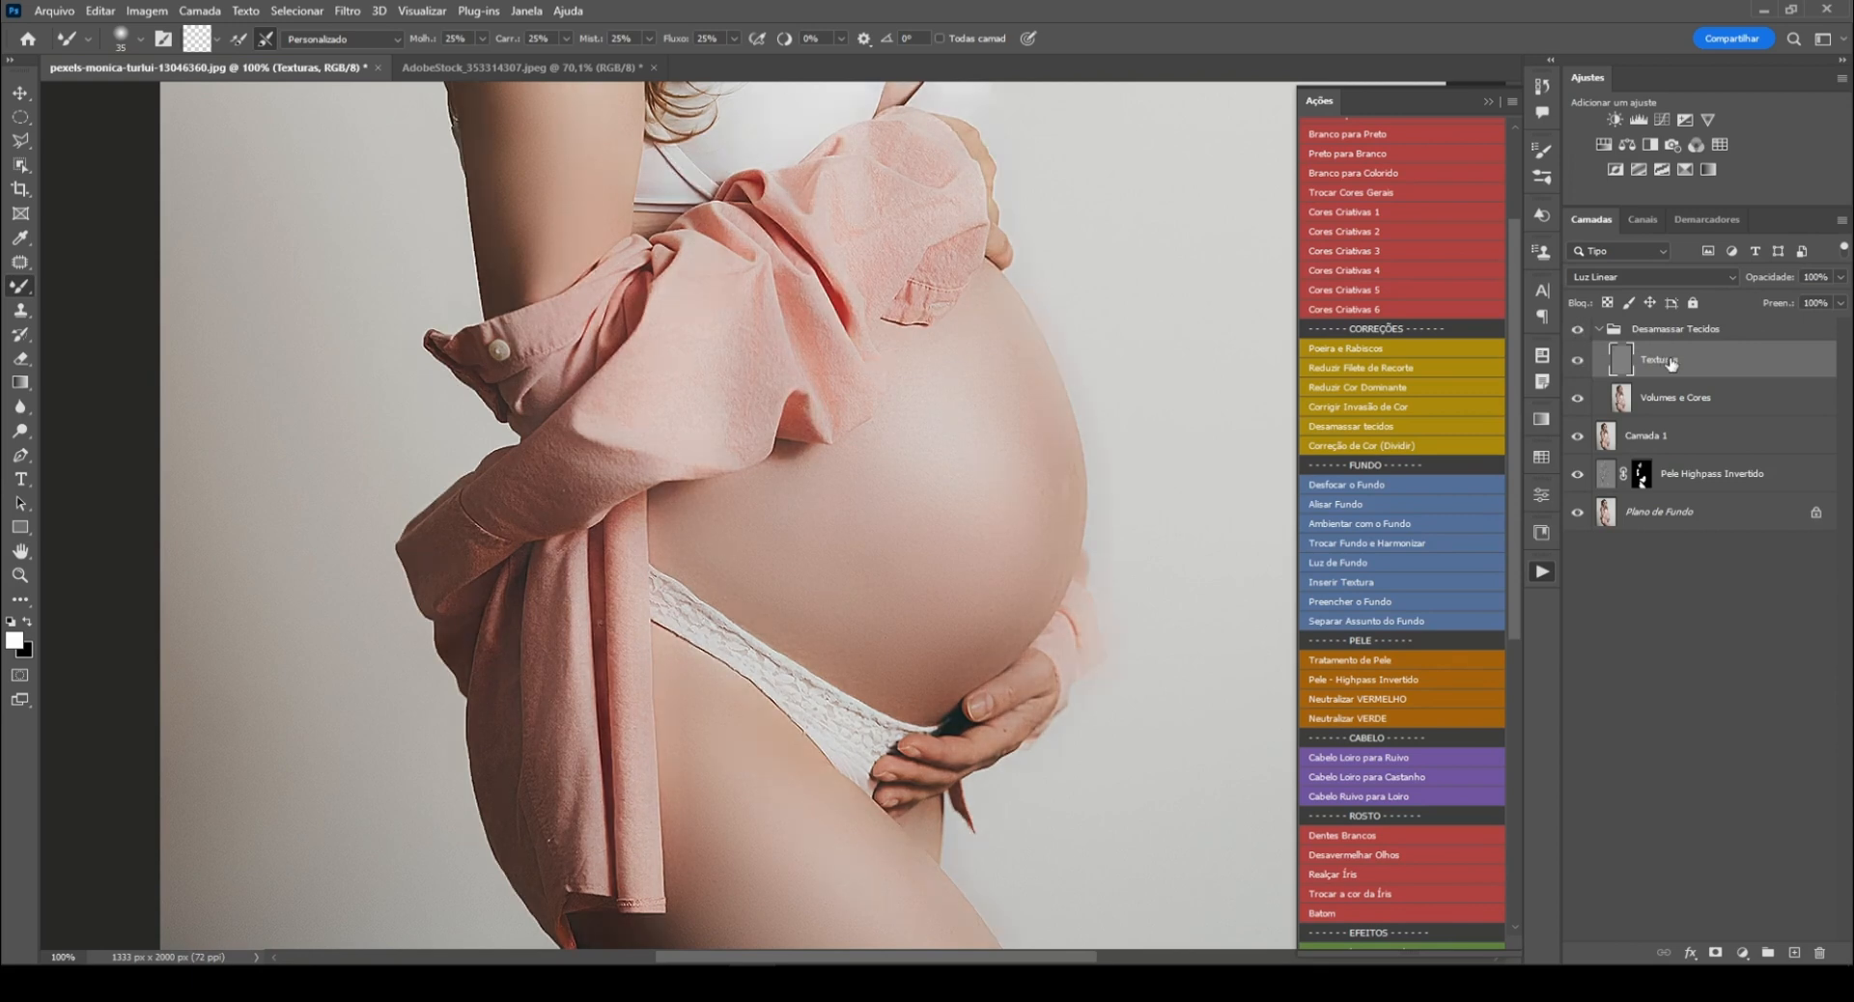
Step: Lower the Texturas layer's opacity to 56% and compare the shirt with the layer and the Desamassar Tecidos group off and on
{"action": "left_click_drag", "start_coordinate": [1772, 283], "coordinate": [1753, 286]}
{"action": "left_click", "coordinate": [1580, 363]}
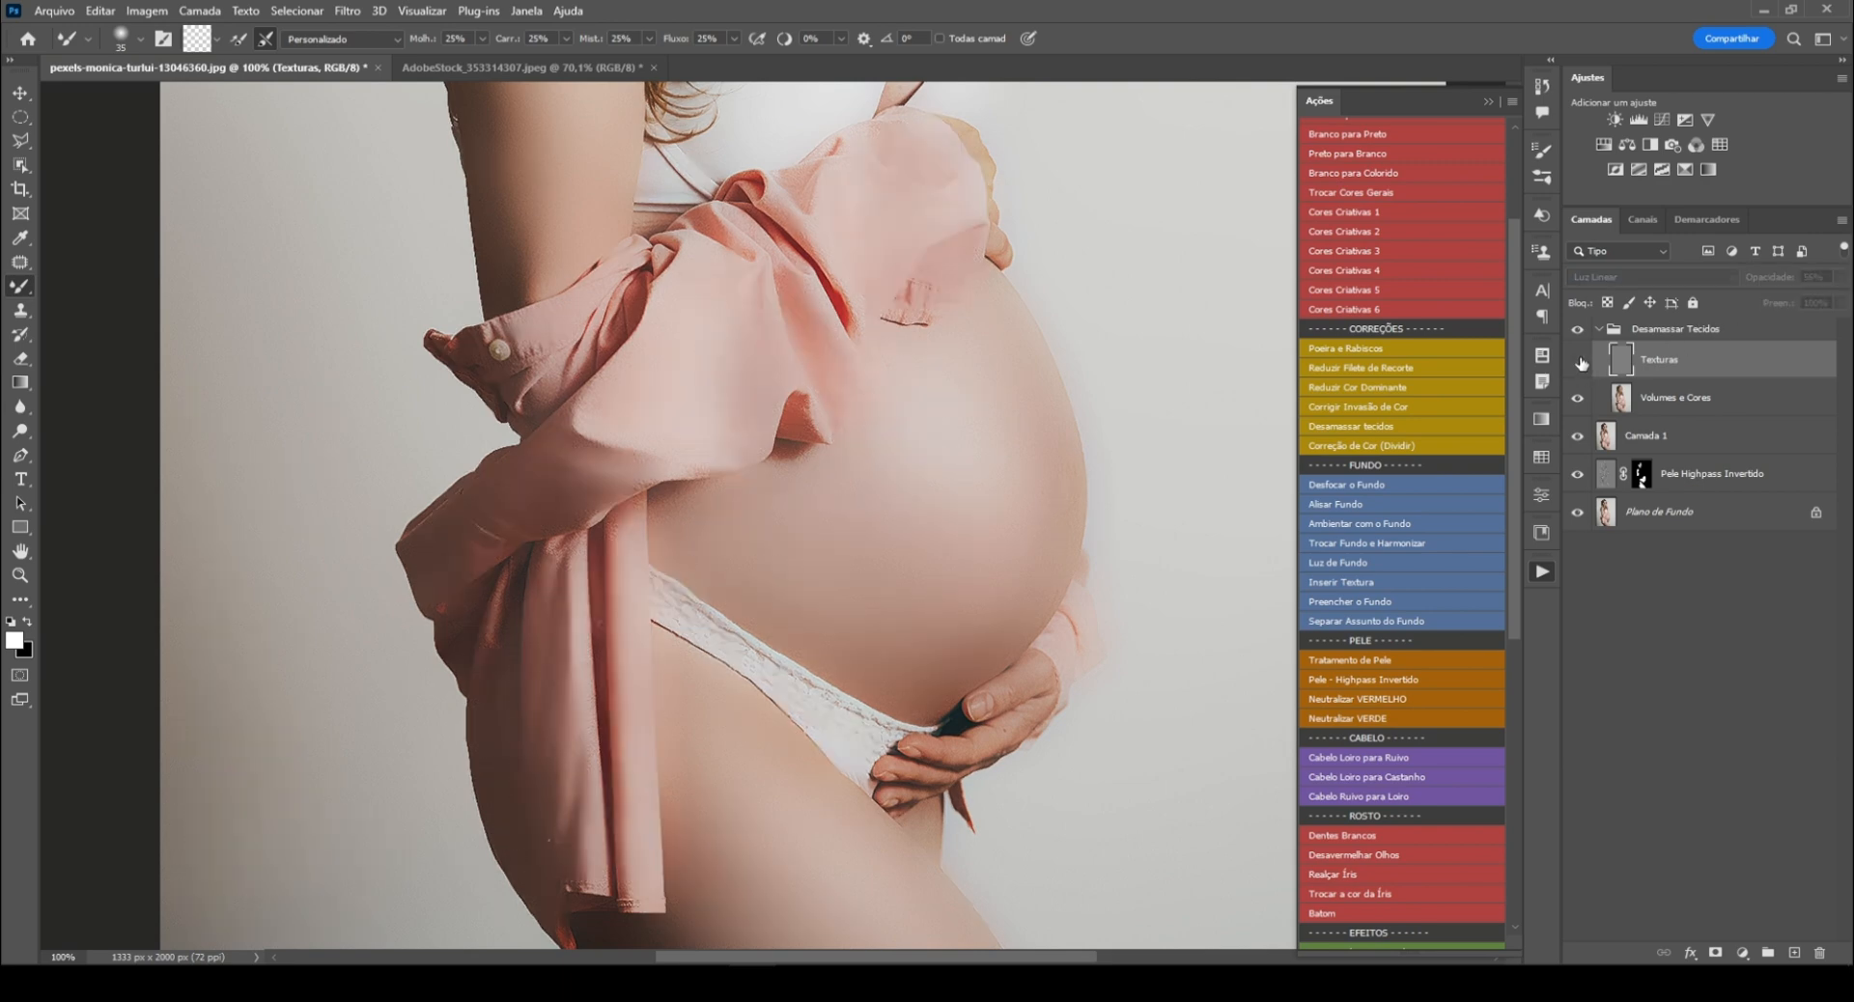
{"action": "left_click", "coordinate": [1579, 362]}
{"action": "left_click", "coordinate": [1578, 331]}
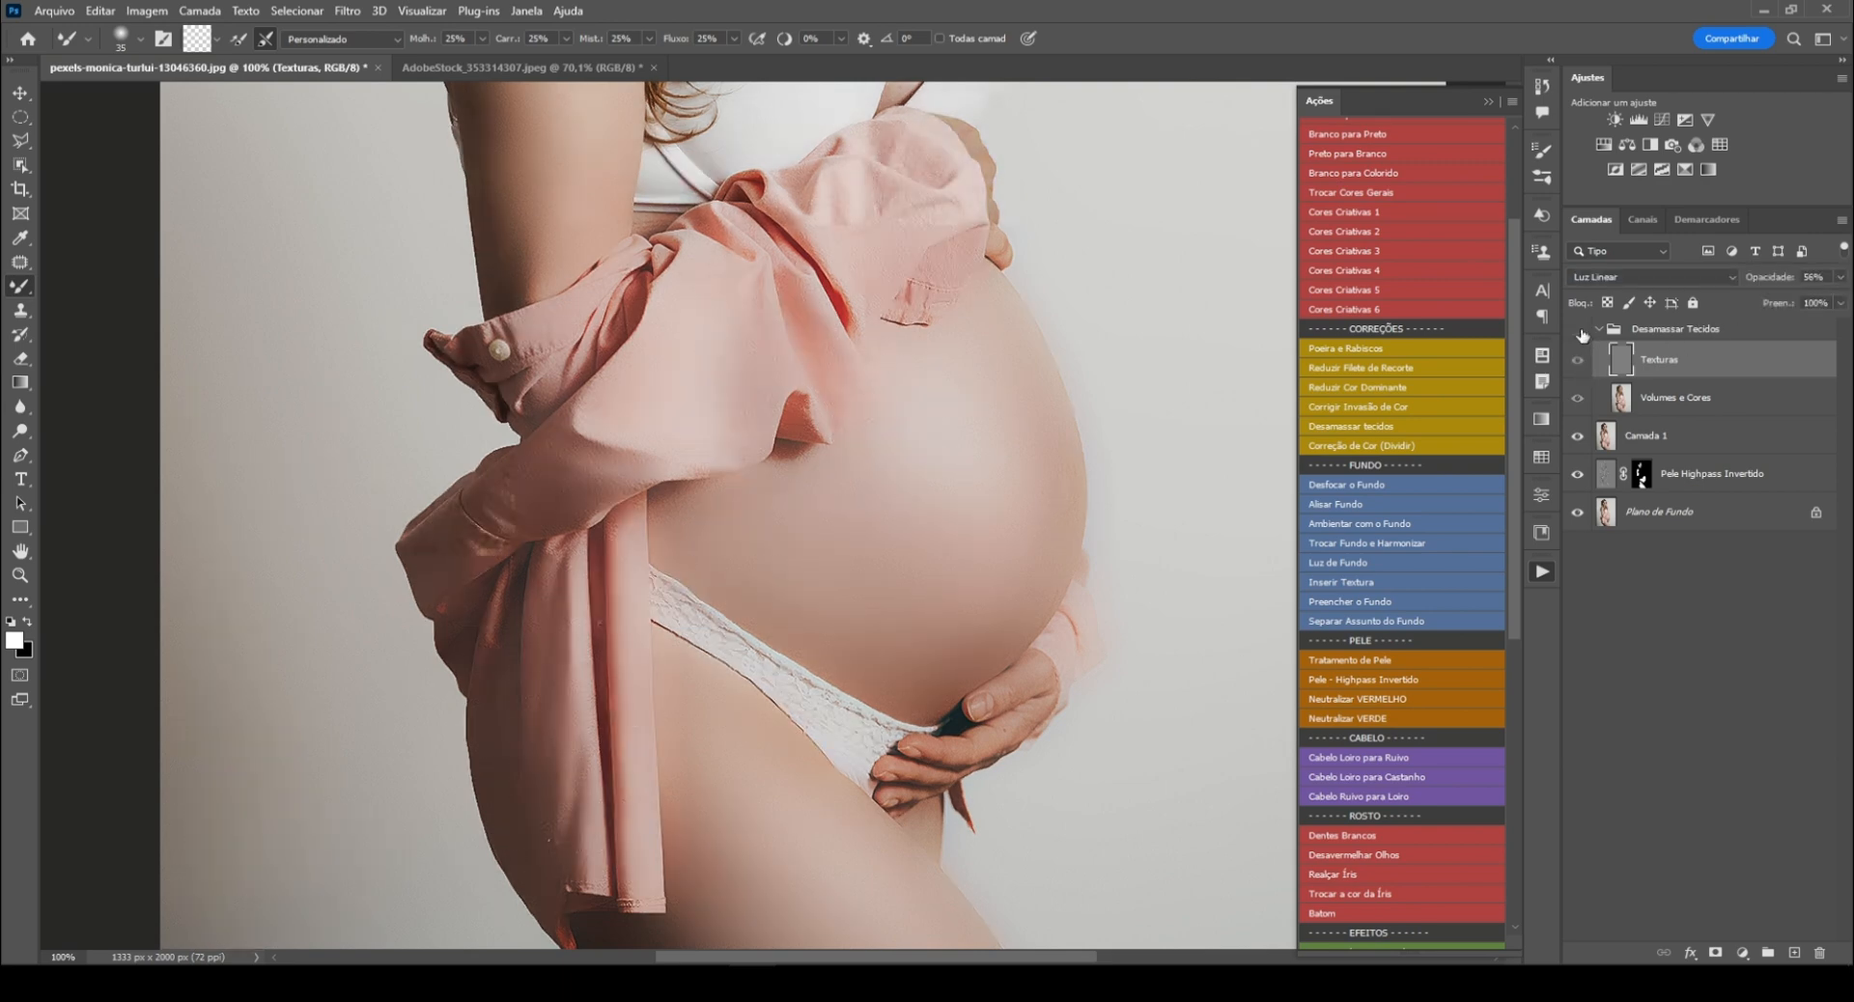
{"action": "left_click", "coordinate": [1578, 330]}
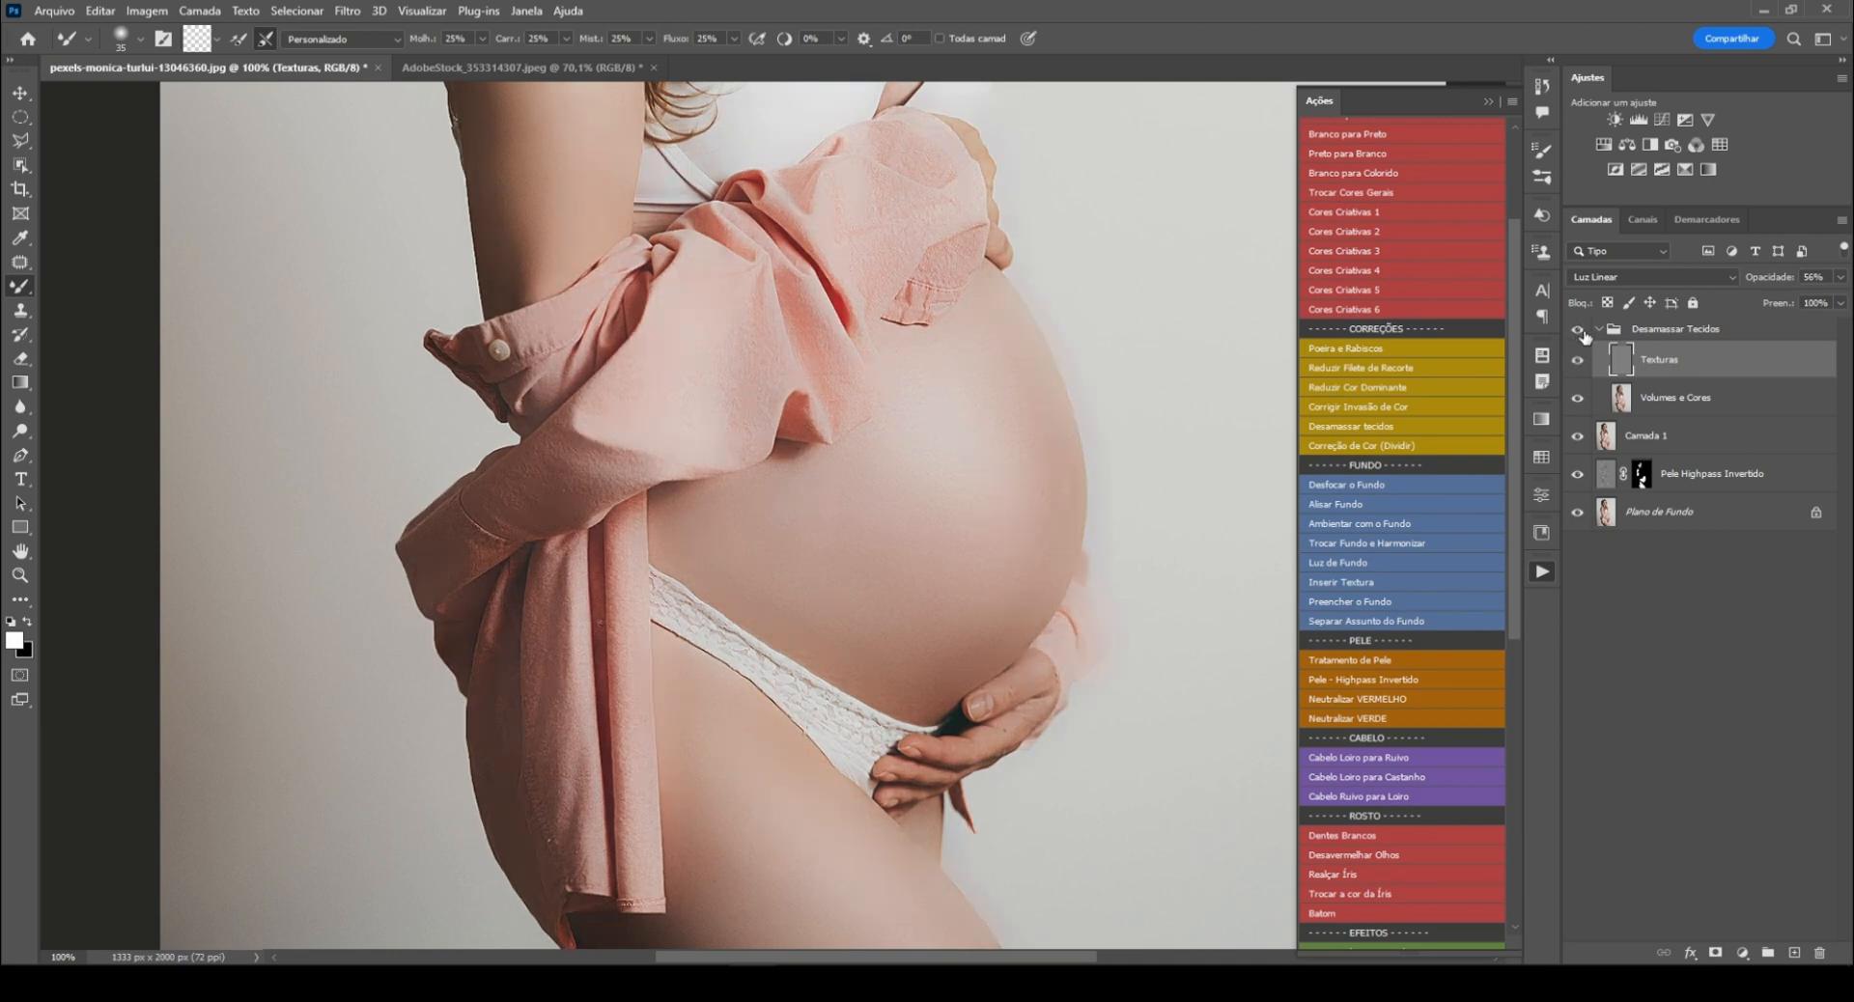
Step: Add a black layer mask to the Desamassar Tecidos group and switch to the regular Brush tool
{"action": "left_click", "coordinate": [1657, 333]}
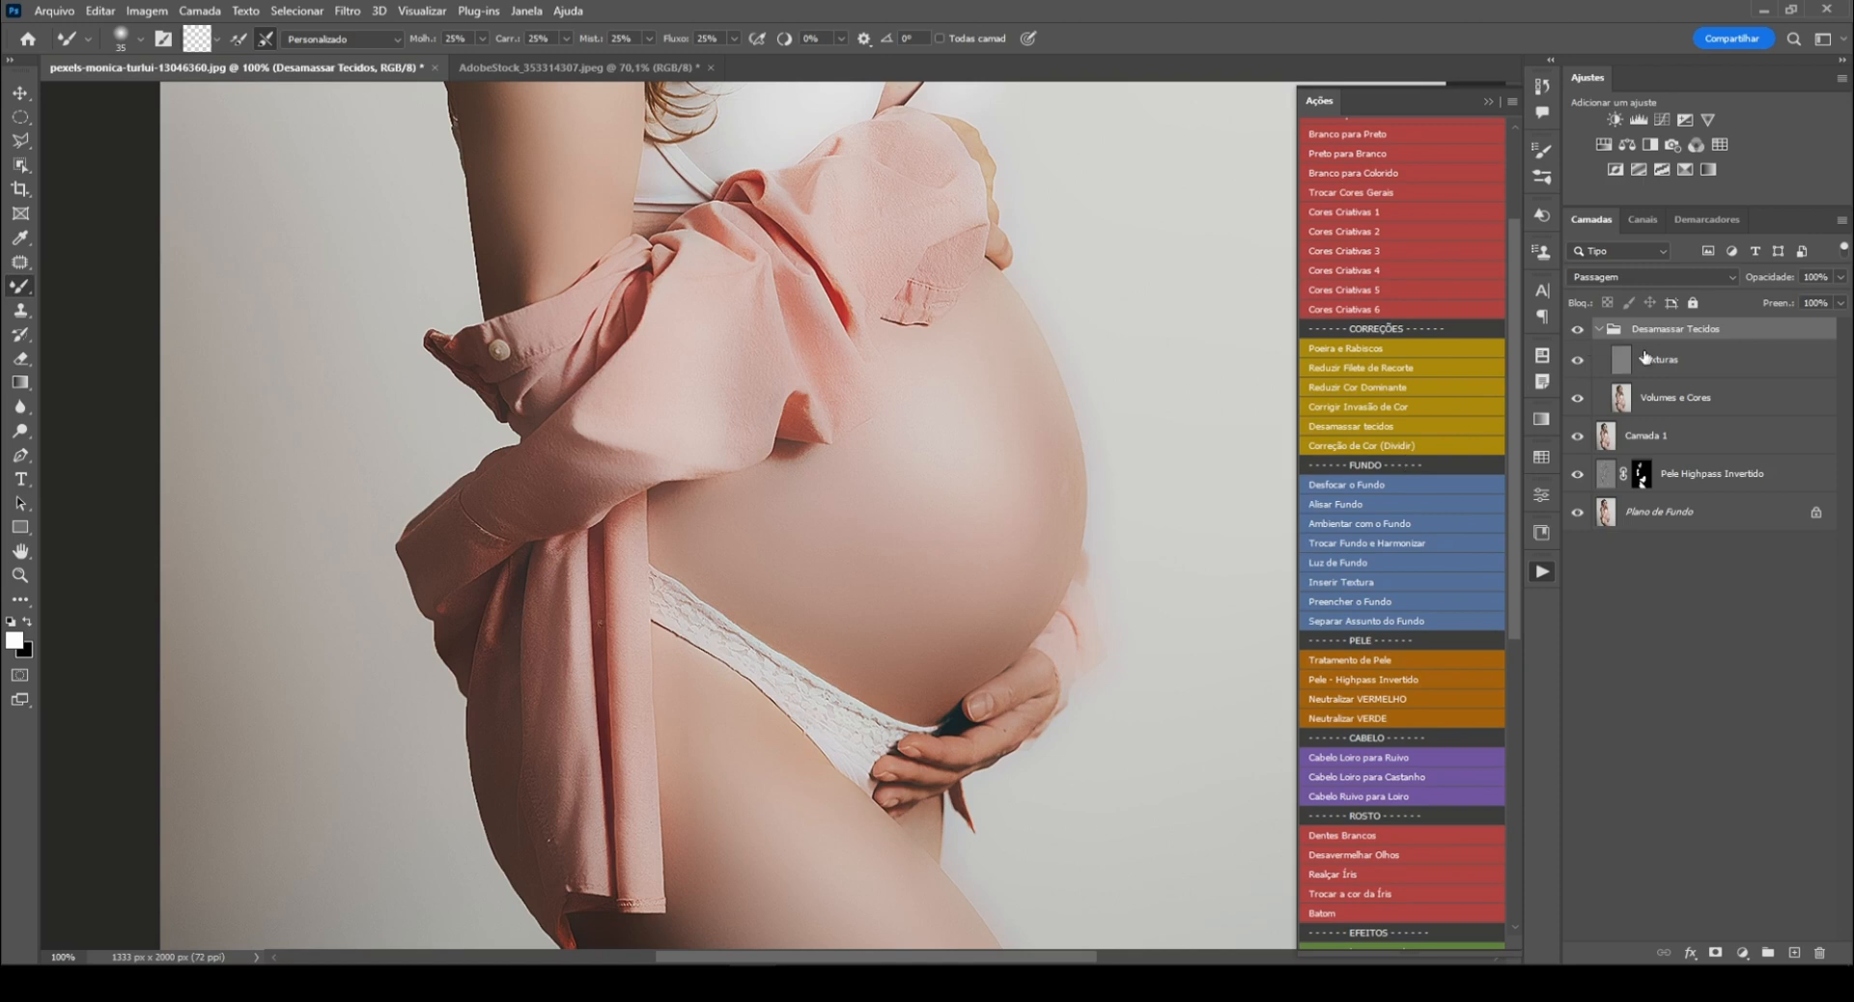
{"action": "left_click", "coordinate": [1714, 954], "text": "alt"}
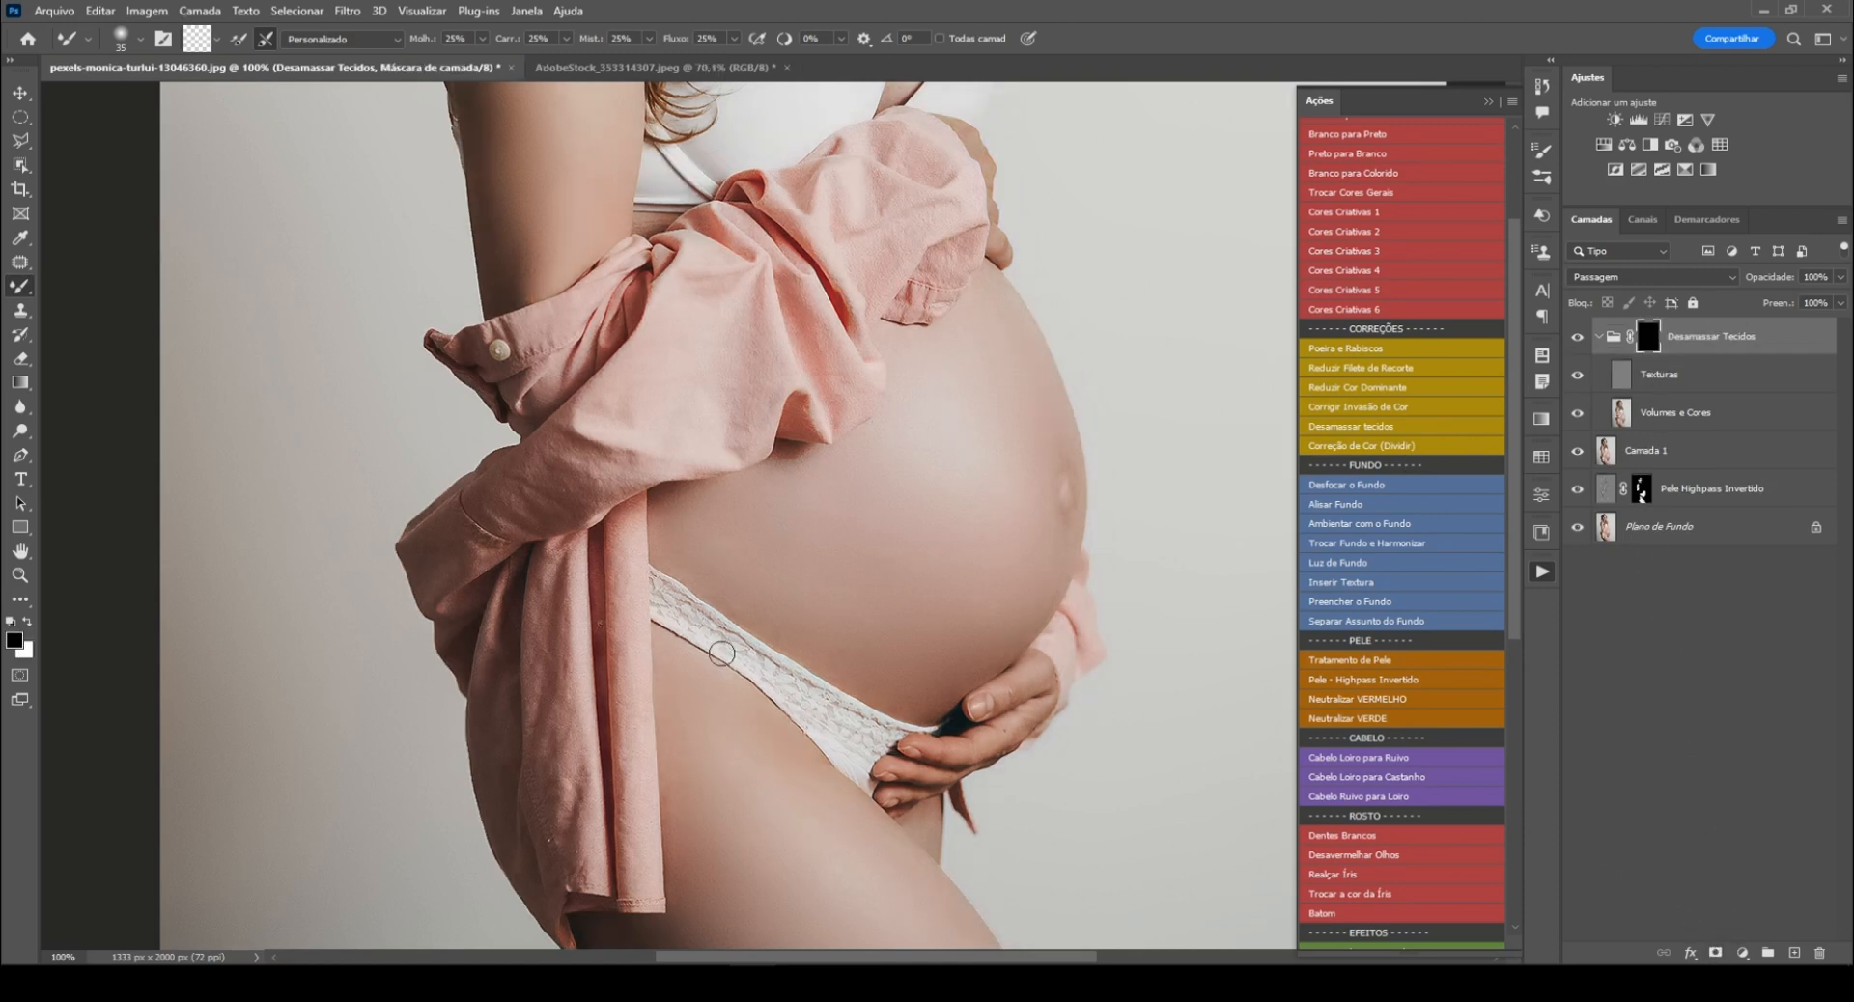
{"action": "right_click", "coordinate": [16, 290]}
{"action": "left_click", "coordinate": [77, 287]}
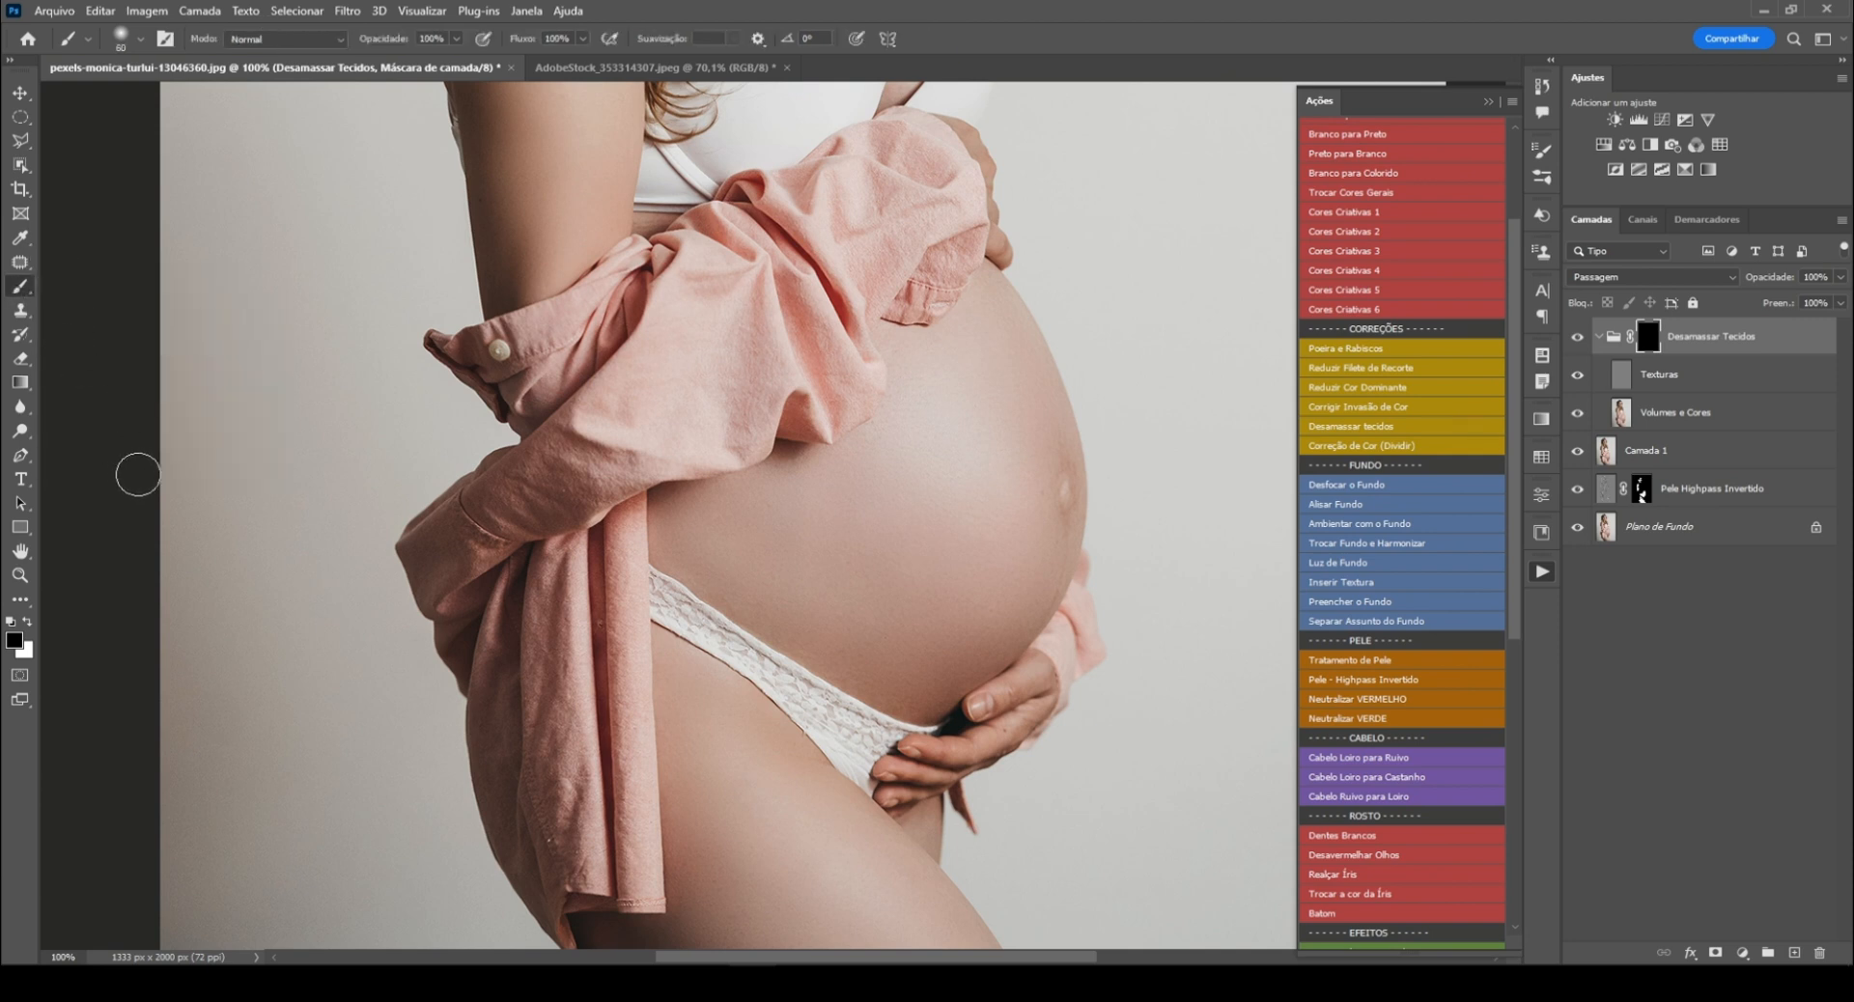
Step: Reveal the smoothing on the shirt's hanging panel with a white brush of about 40 px and inspect the painted mask
{"action": "key", "text": "x"}
{"action": "key", "text": "bracketleft"}
{"action": "key", "text": "bracketleft"}
{"action": "key", "text": "bracketleft"}
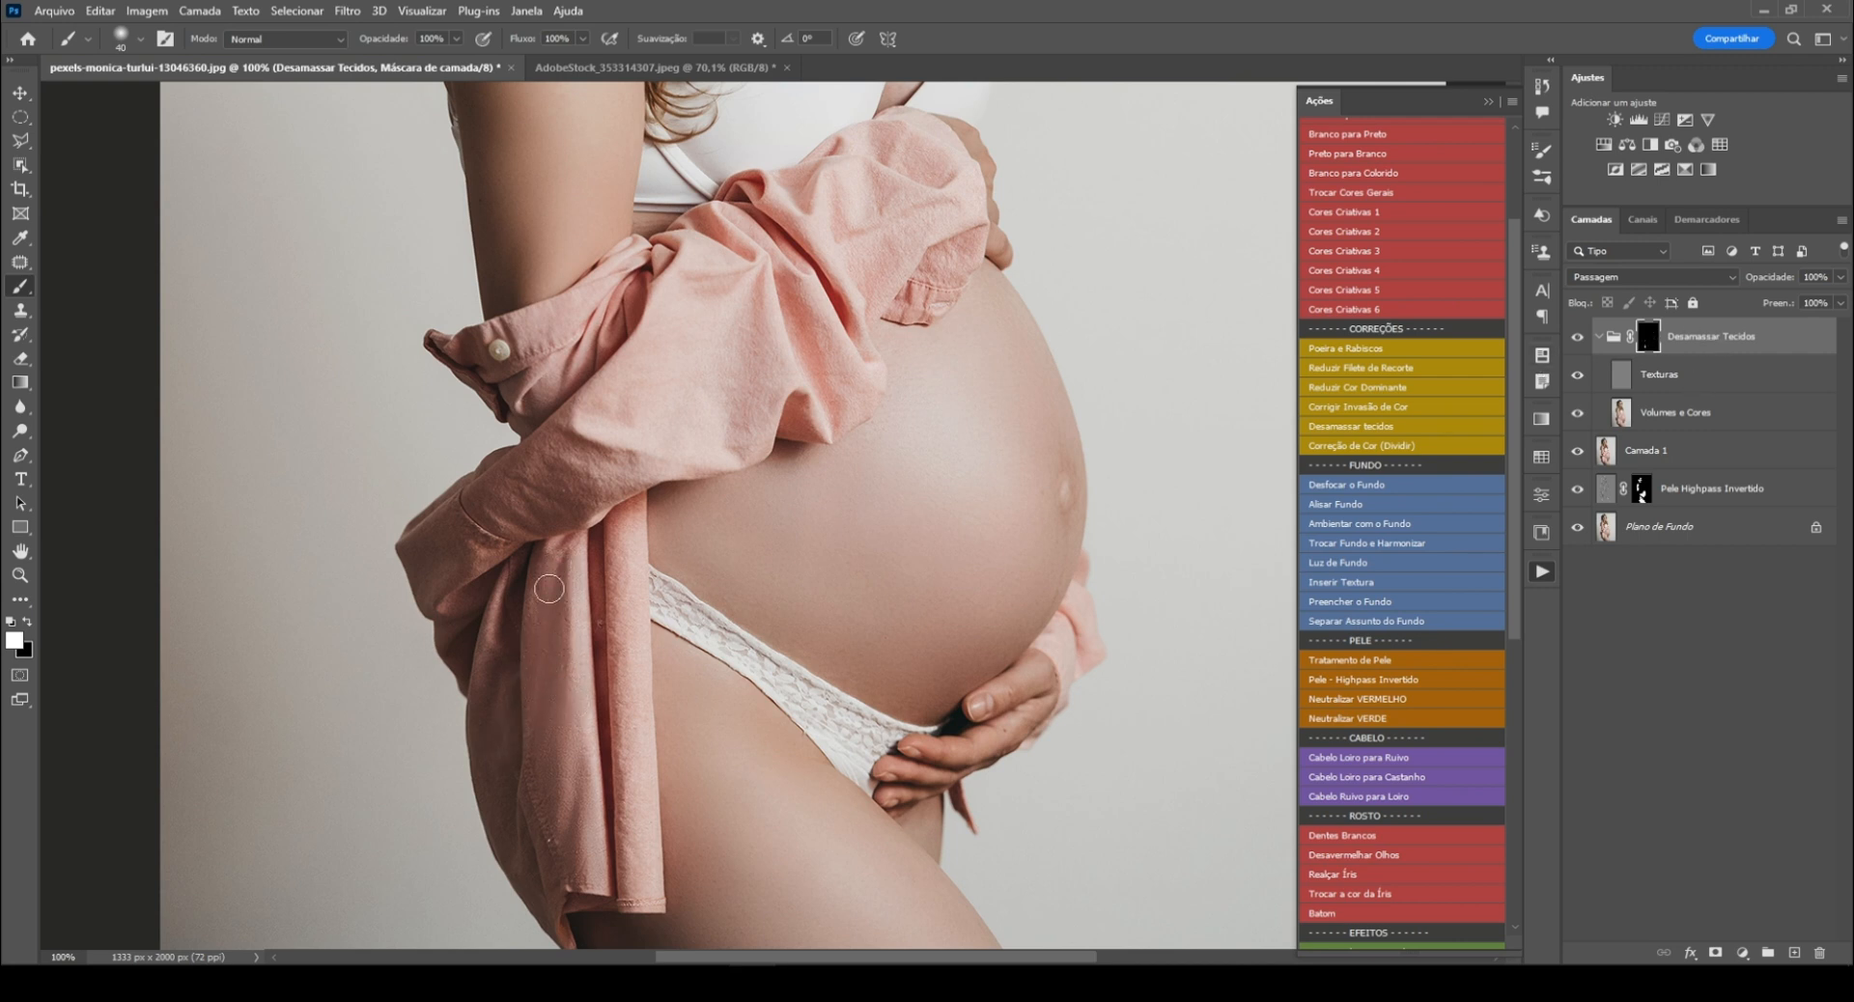
{"action": "left_click", "coordinate": [1648, 337], "text": "alt"}
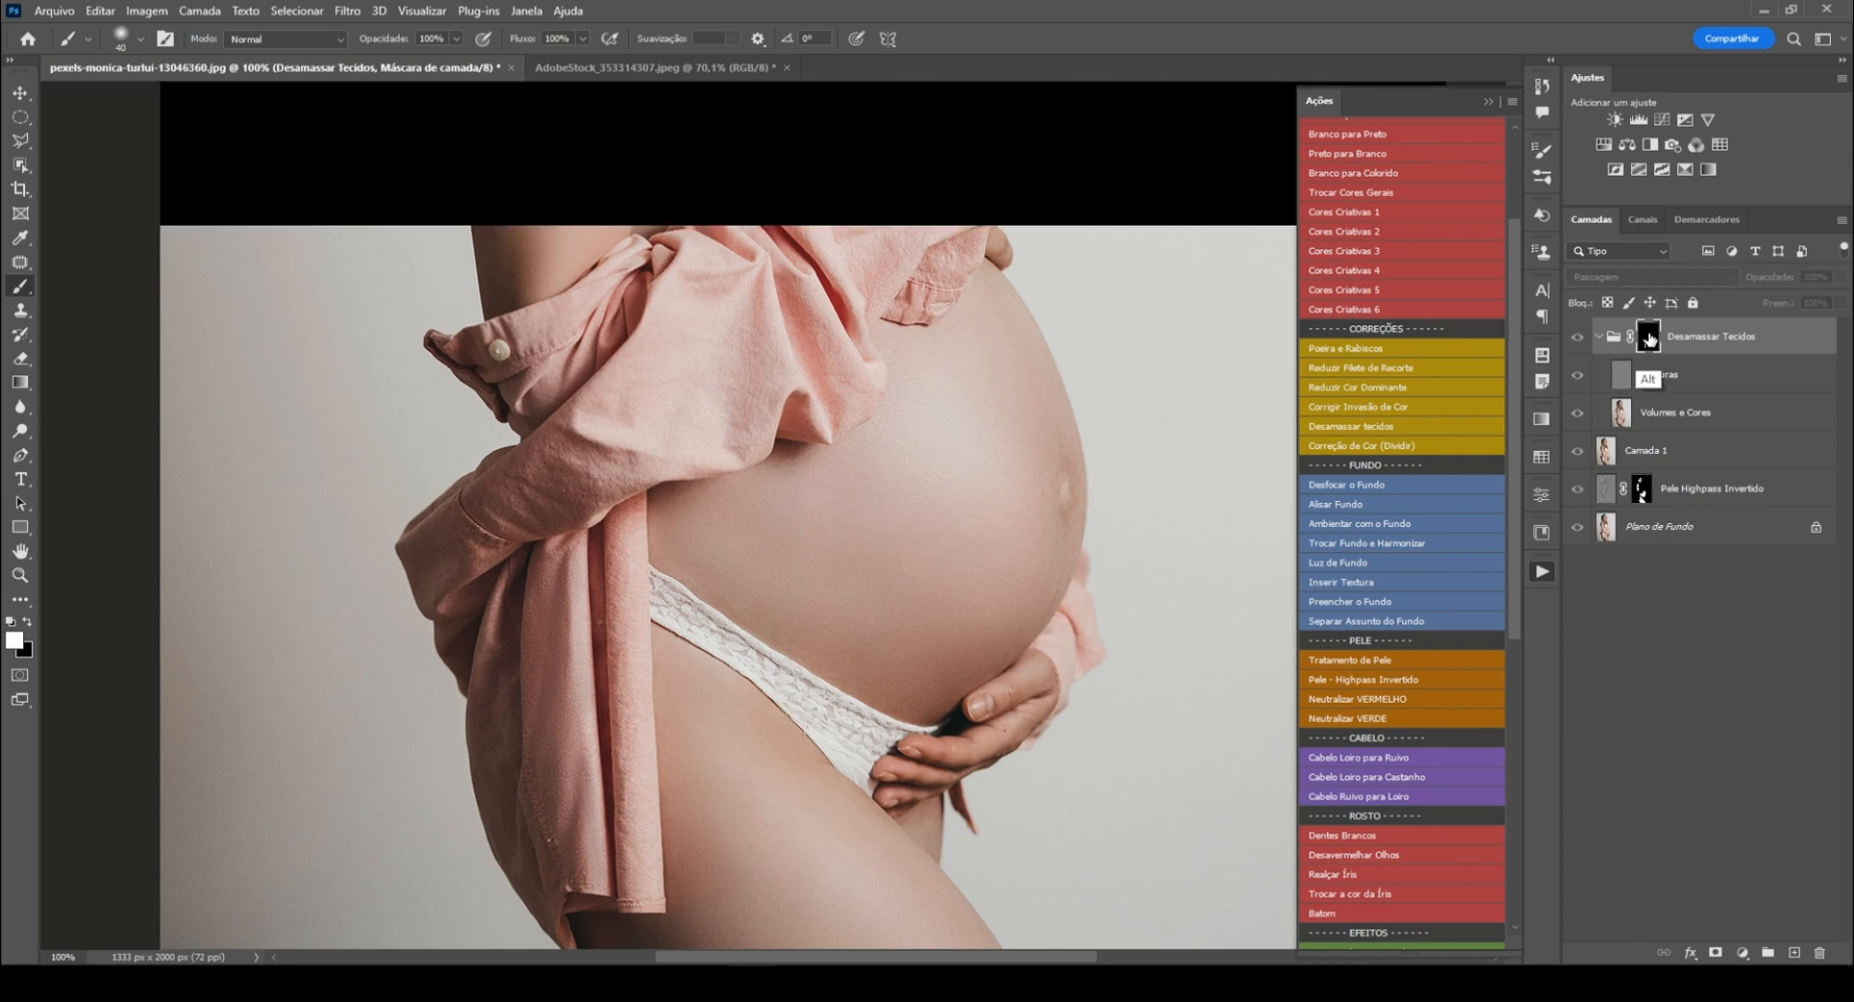
{"action": "left_click", "coordinate": [1648, 337], "text": "alt"}
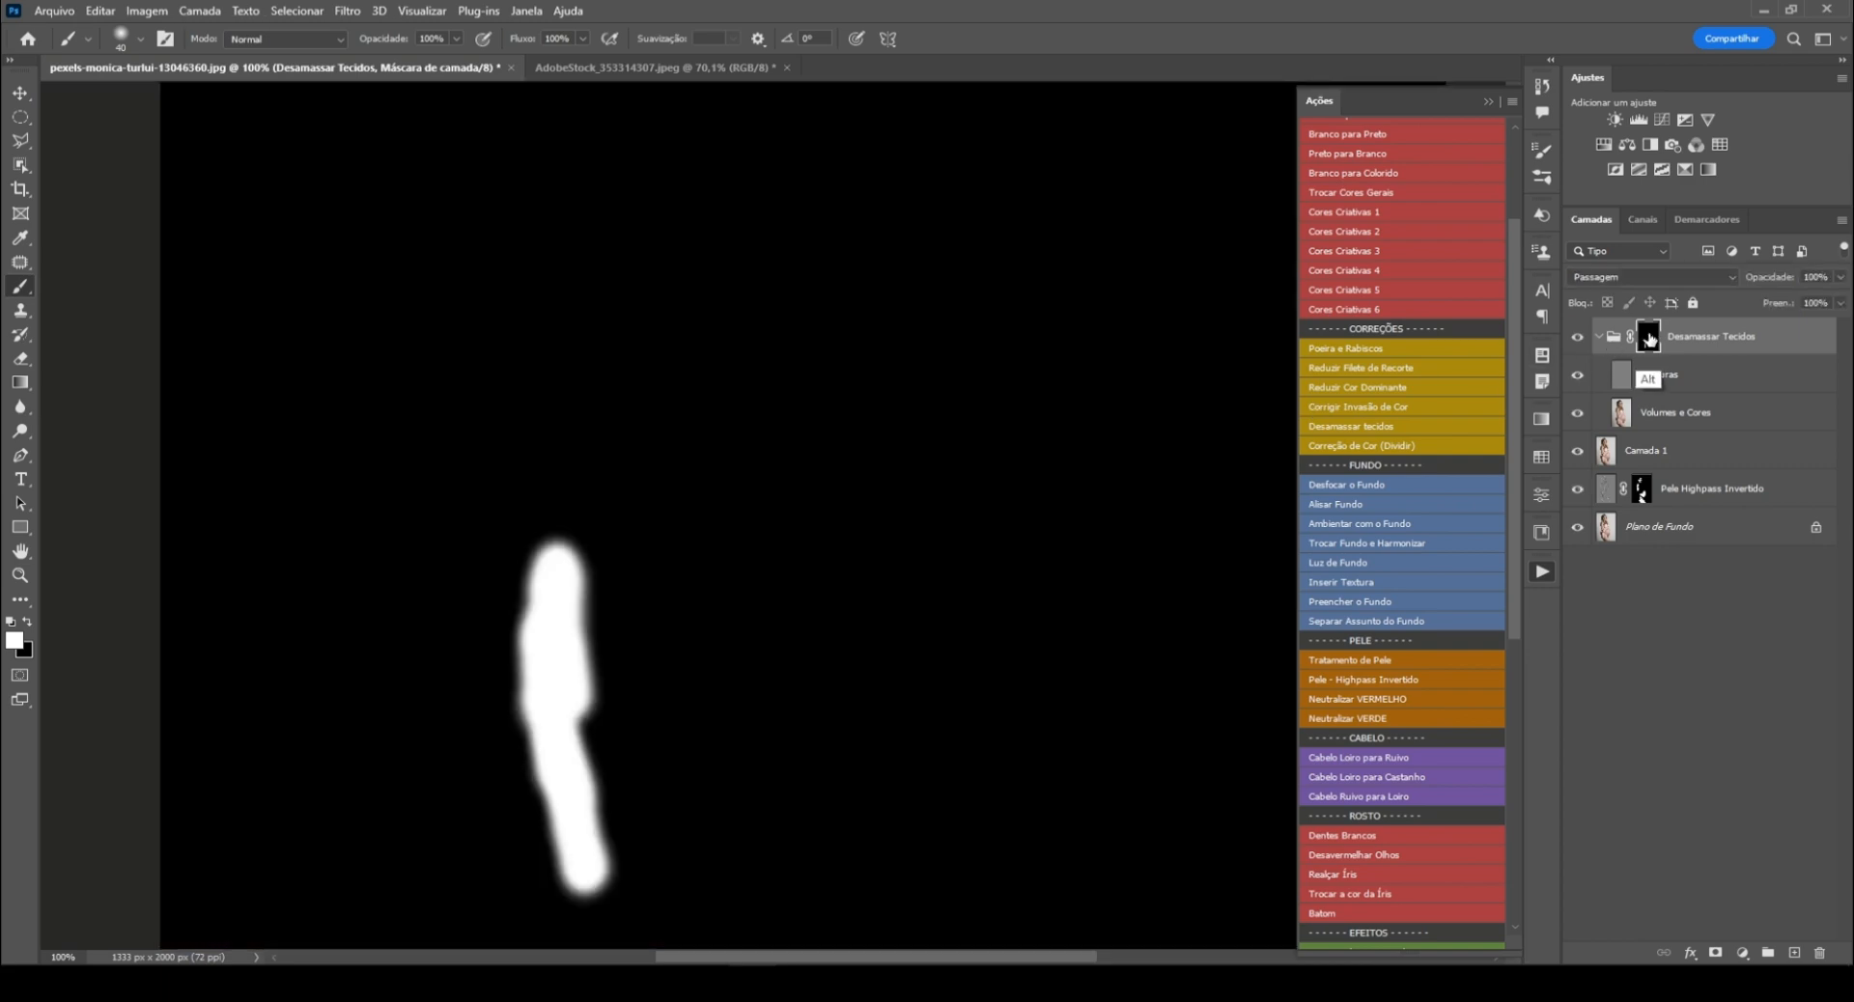
Step: Paint the group mask white over the sleeve and upper shirt, adjusting the brush size to fit each area
{"action": "key", "text": "bracketright"}
{"action": "key", "text": "bracketright"}
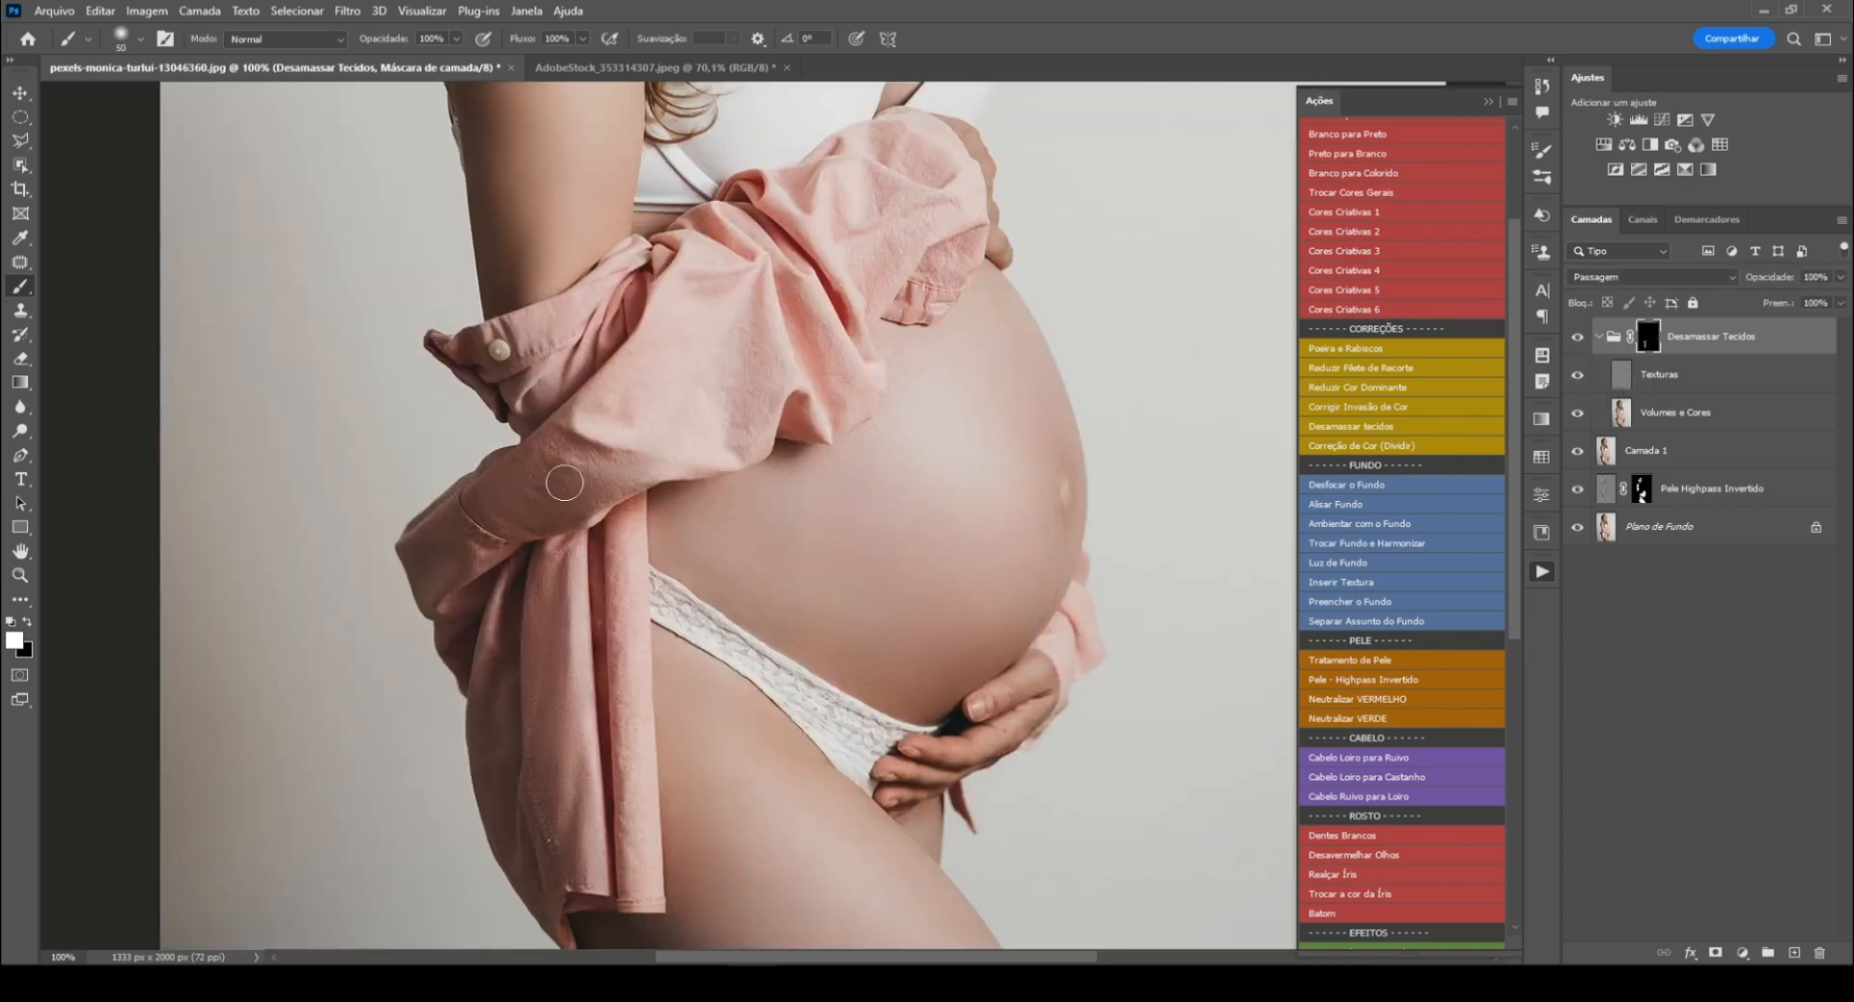
{"action": "key", "text": "bracketleft"}
{"action": "key", "text": "bracketleft"}
{"action": "key", "text": "bracketleft"}
{"action": "key", "text": "bracketleft"}
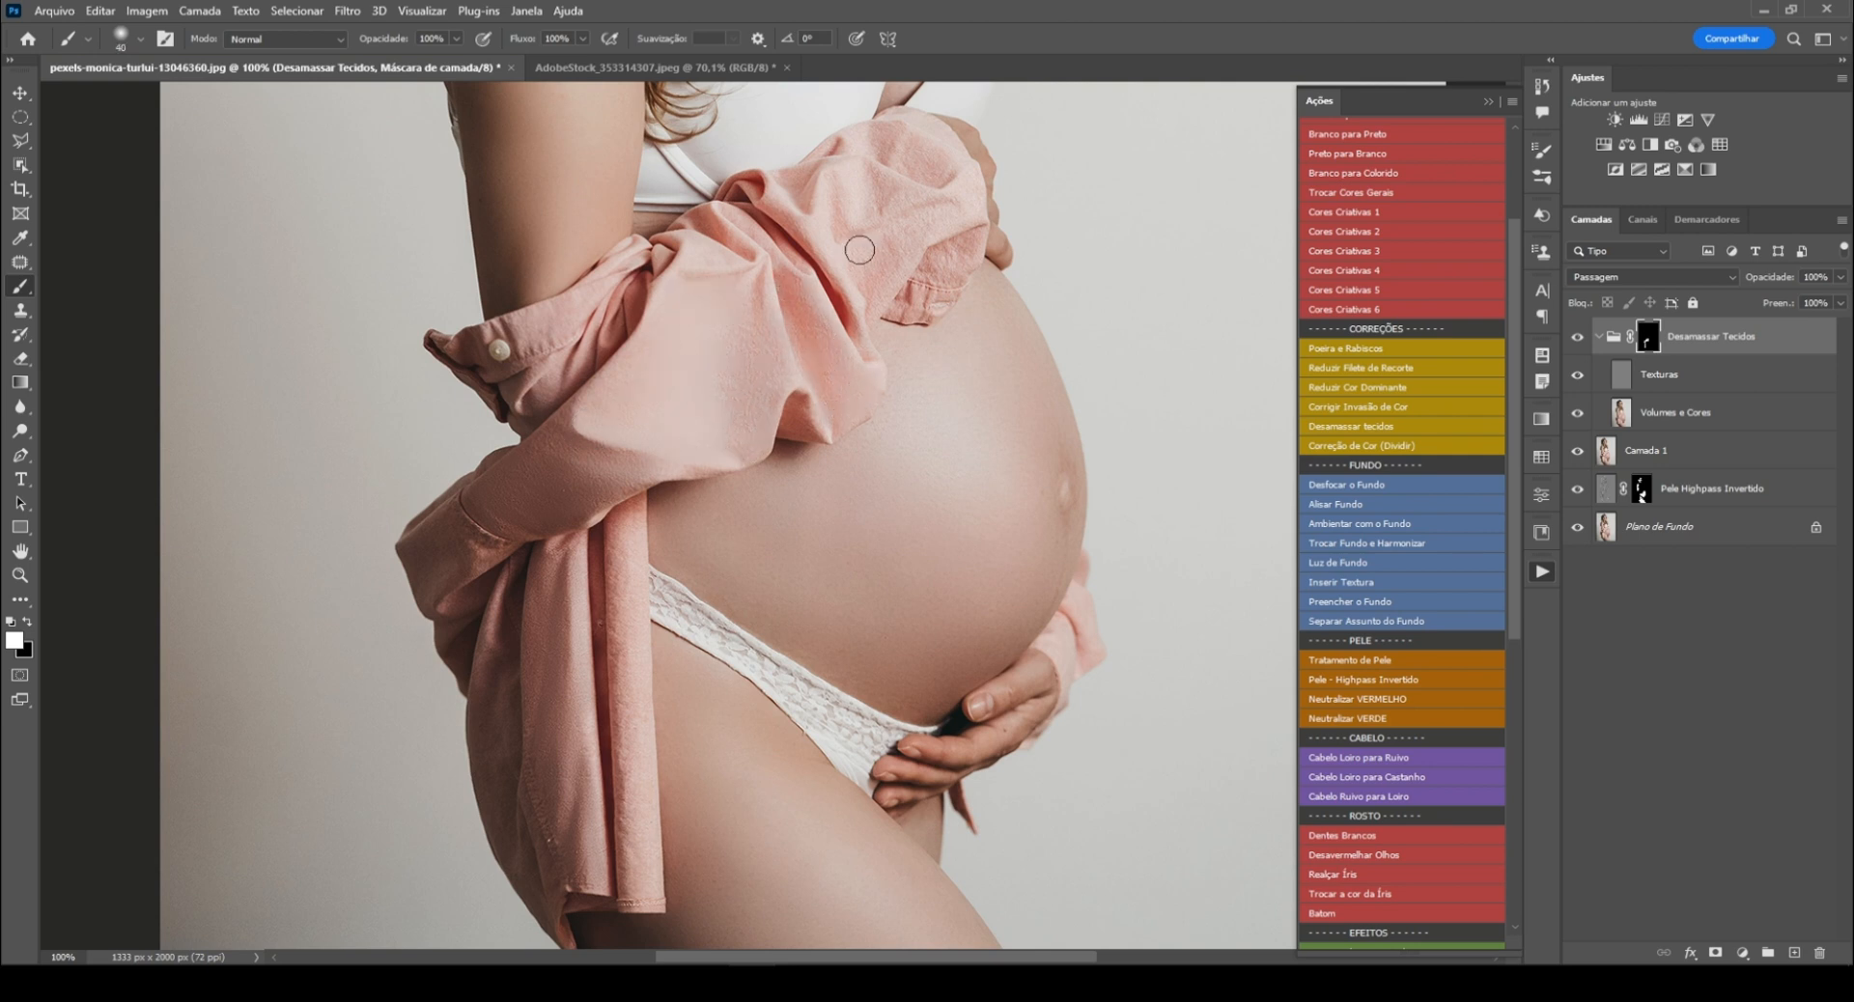
{"action": "mouse_move", "coordinate": [855, 187]}
{"action": "left_mouse_down"}
{"action": "mouse_move", "coordinate": [867, 138]}
{"action": "mouse_move", "coordinate": [910, 157]}
{"action": "mouse_move", "coordinate": [917, 137]}
{"action": "mouse_move", "coordinate": [969, 188]}
{"action": "mouse_move", "coordinate": [859, 174]}
{"action": "left_mouse_up"}
{"action": "left_click_drag", "start_coordinate": [937, 267], "coordinate": [968, 246]}
Step: Paint the mask white along the shirt's remaining narrow areas and the hanging panel's inner strip with a smaller brush
{"action": "key", "text": "bracketleft"}
{"action": "key", "text": "bracketleft"}
{"action": "key", "text": "bracketright"}
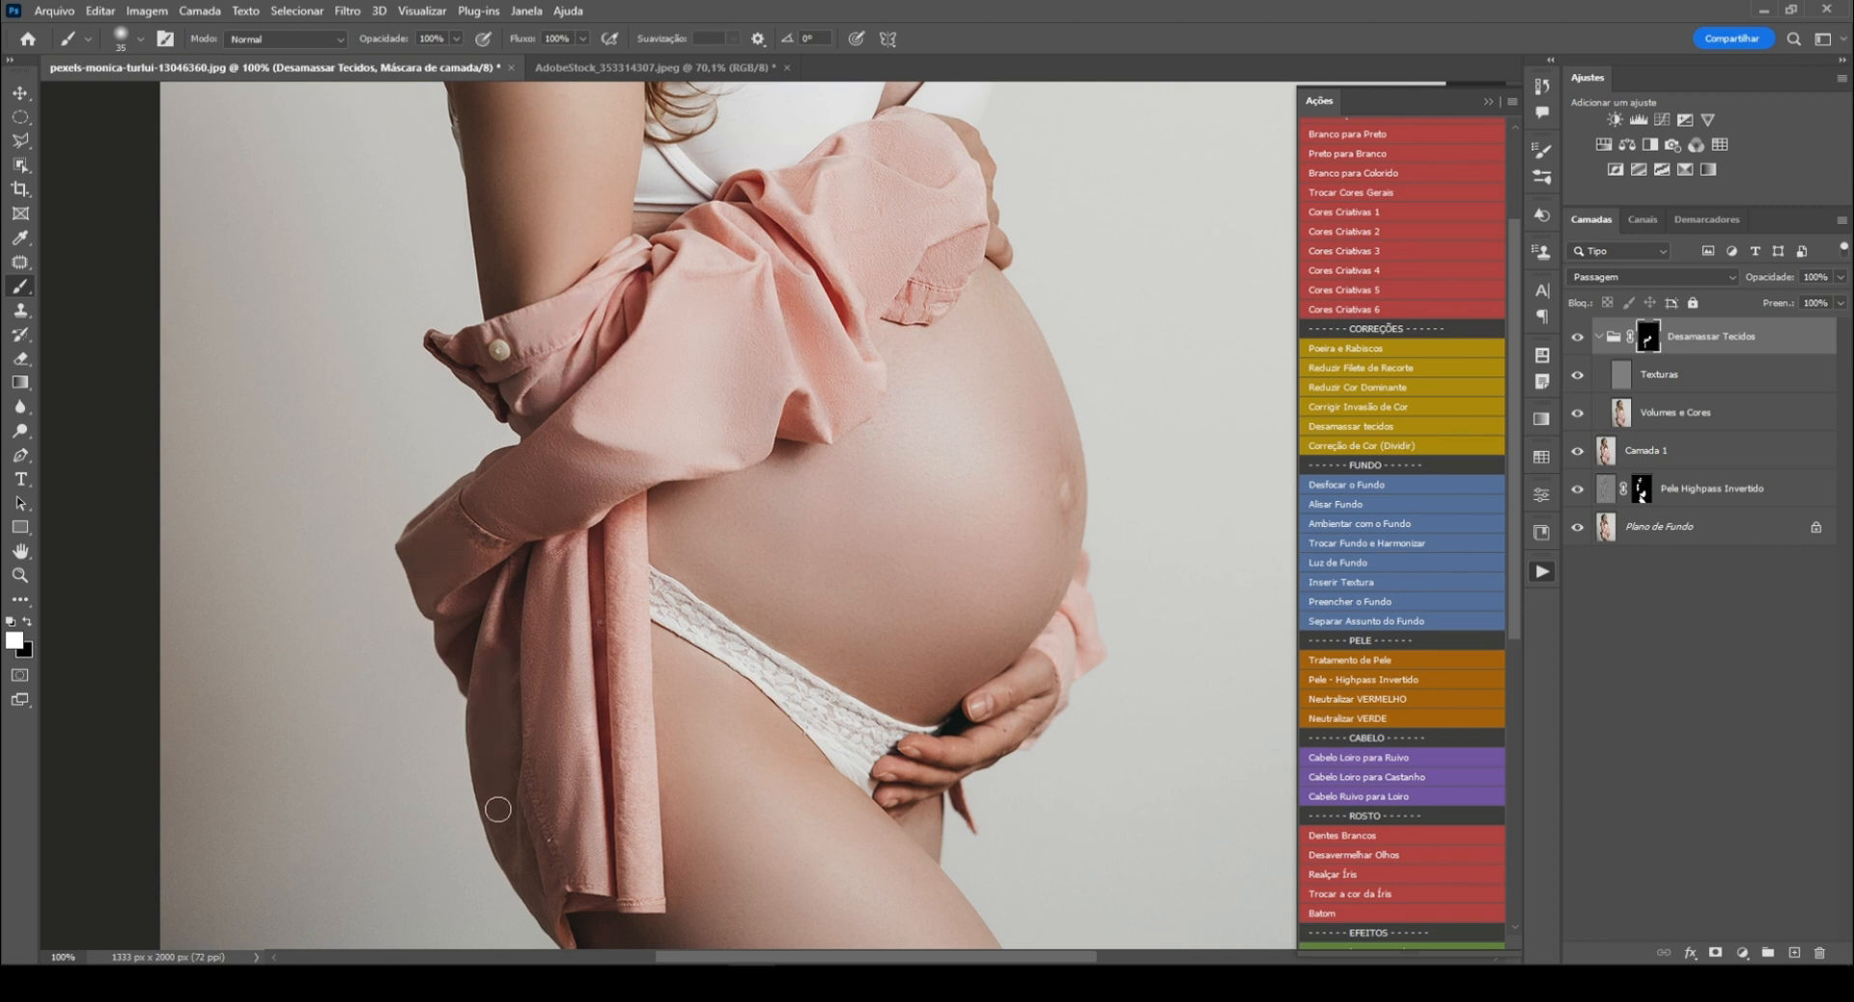
{"action": "key", "text": "bracketleft"}
{"action": "left_click_drag", "start_coordinate": [637, 888], "coordinate": [636, 522]}
Step: Fit the whole portrait in view and compare it with the Desamassar Tecidos group off and on
{"action": "key", "text": "ctrl+0"}
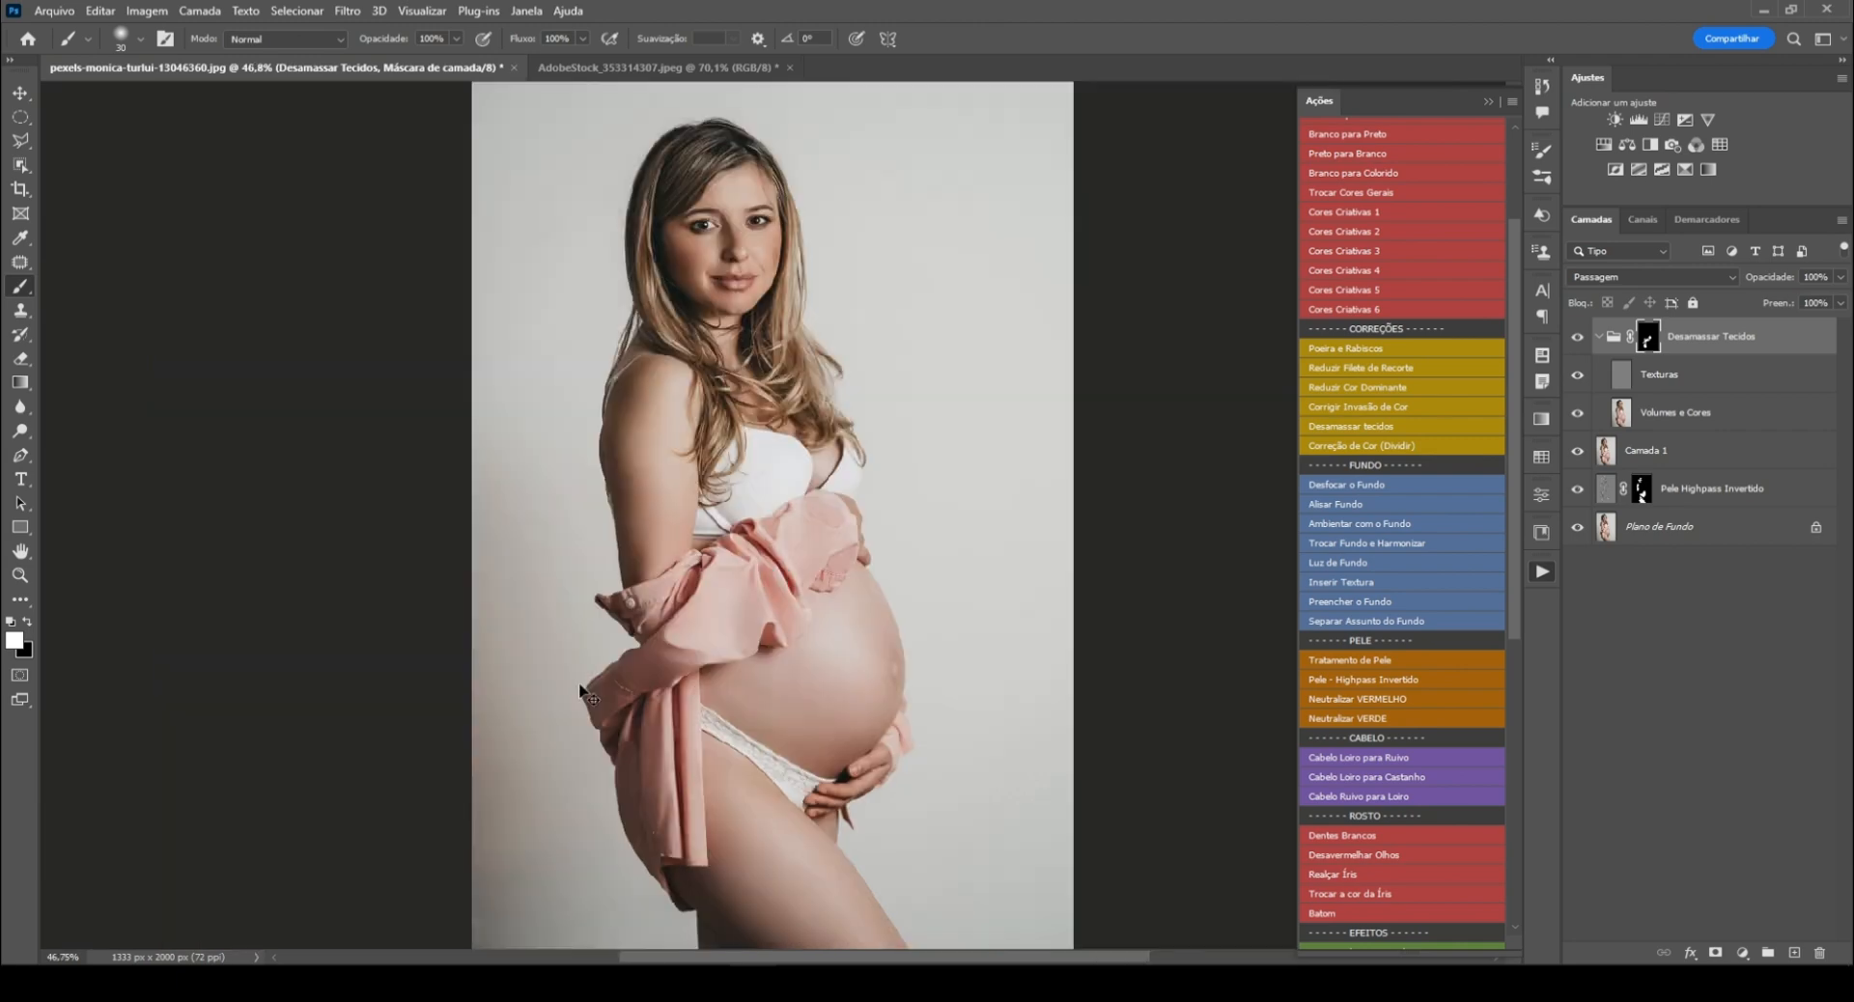
{"action": "left_click", "coordinate": [1577, 337]}
{"action": "left_click", "coordinate": [1578, 337]}
{"action": "left_click", "coordinate": [1578, 337]}
{"action": "left_click", "coordinate": [1578, 337]}
Step: Run the Copiar todas as camadas action and move the merged portrait layer into the AdobeStock_353314307.jpeg document
{"action": "left_click_drag", "start_coordinate": [1514, 467], "coordinate": [1520, 618]}
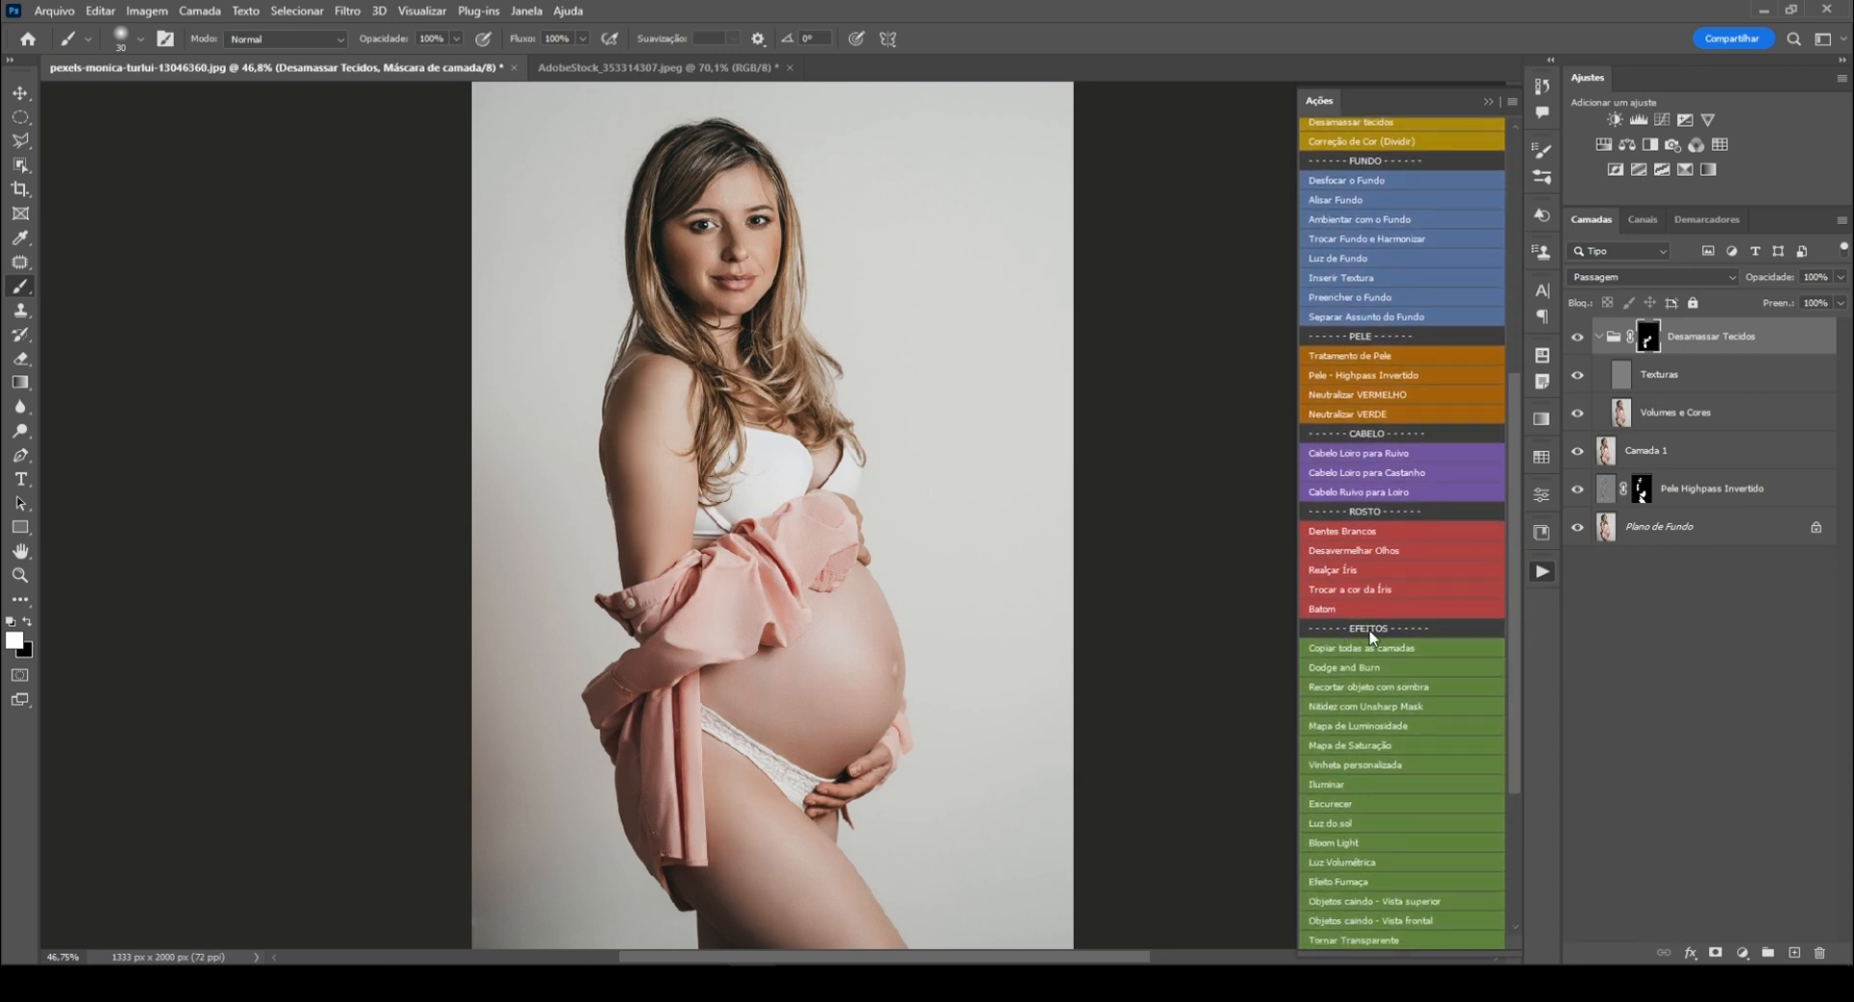
{"action": "left_click", "coordinate": [1542, 572]}
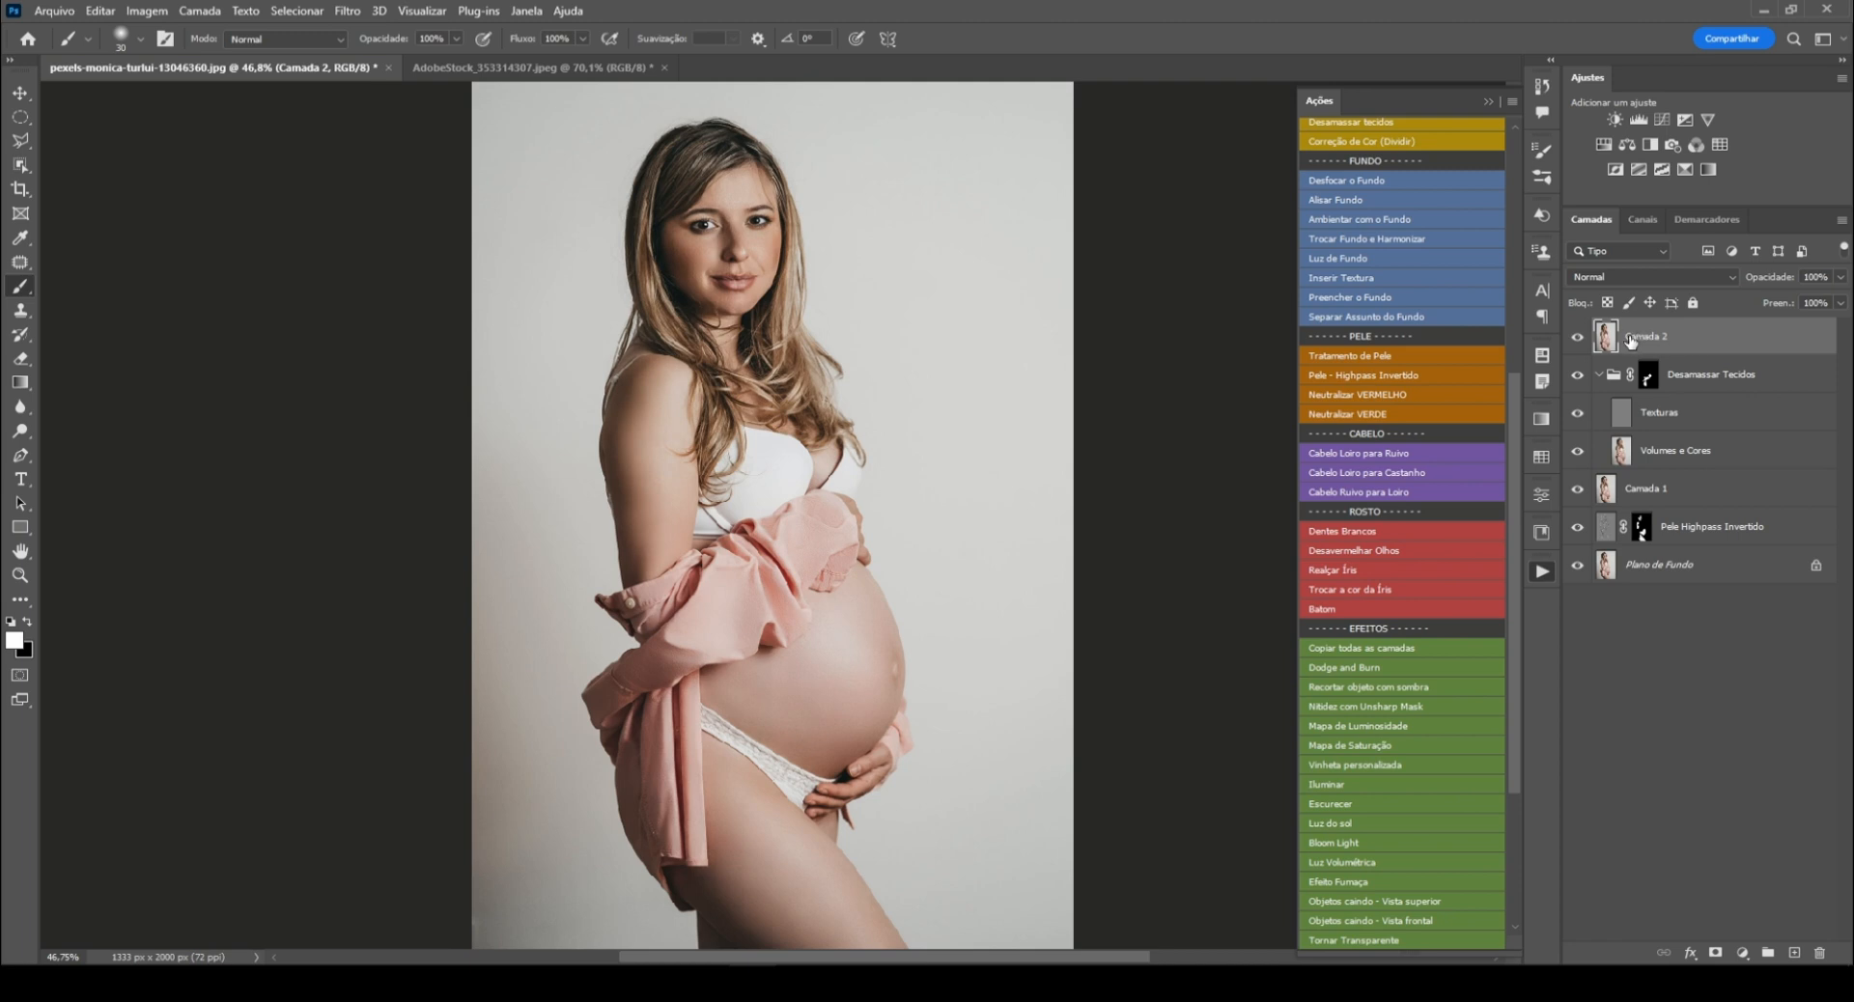
{"action": "key", "text": "v"}
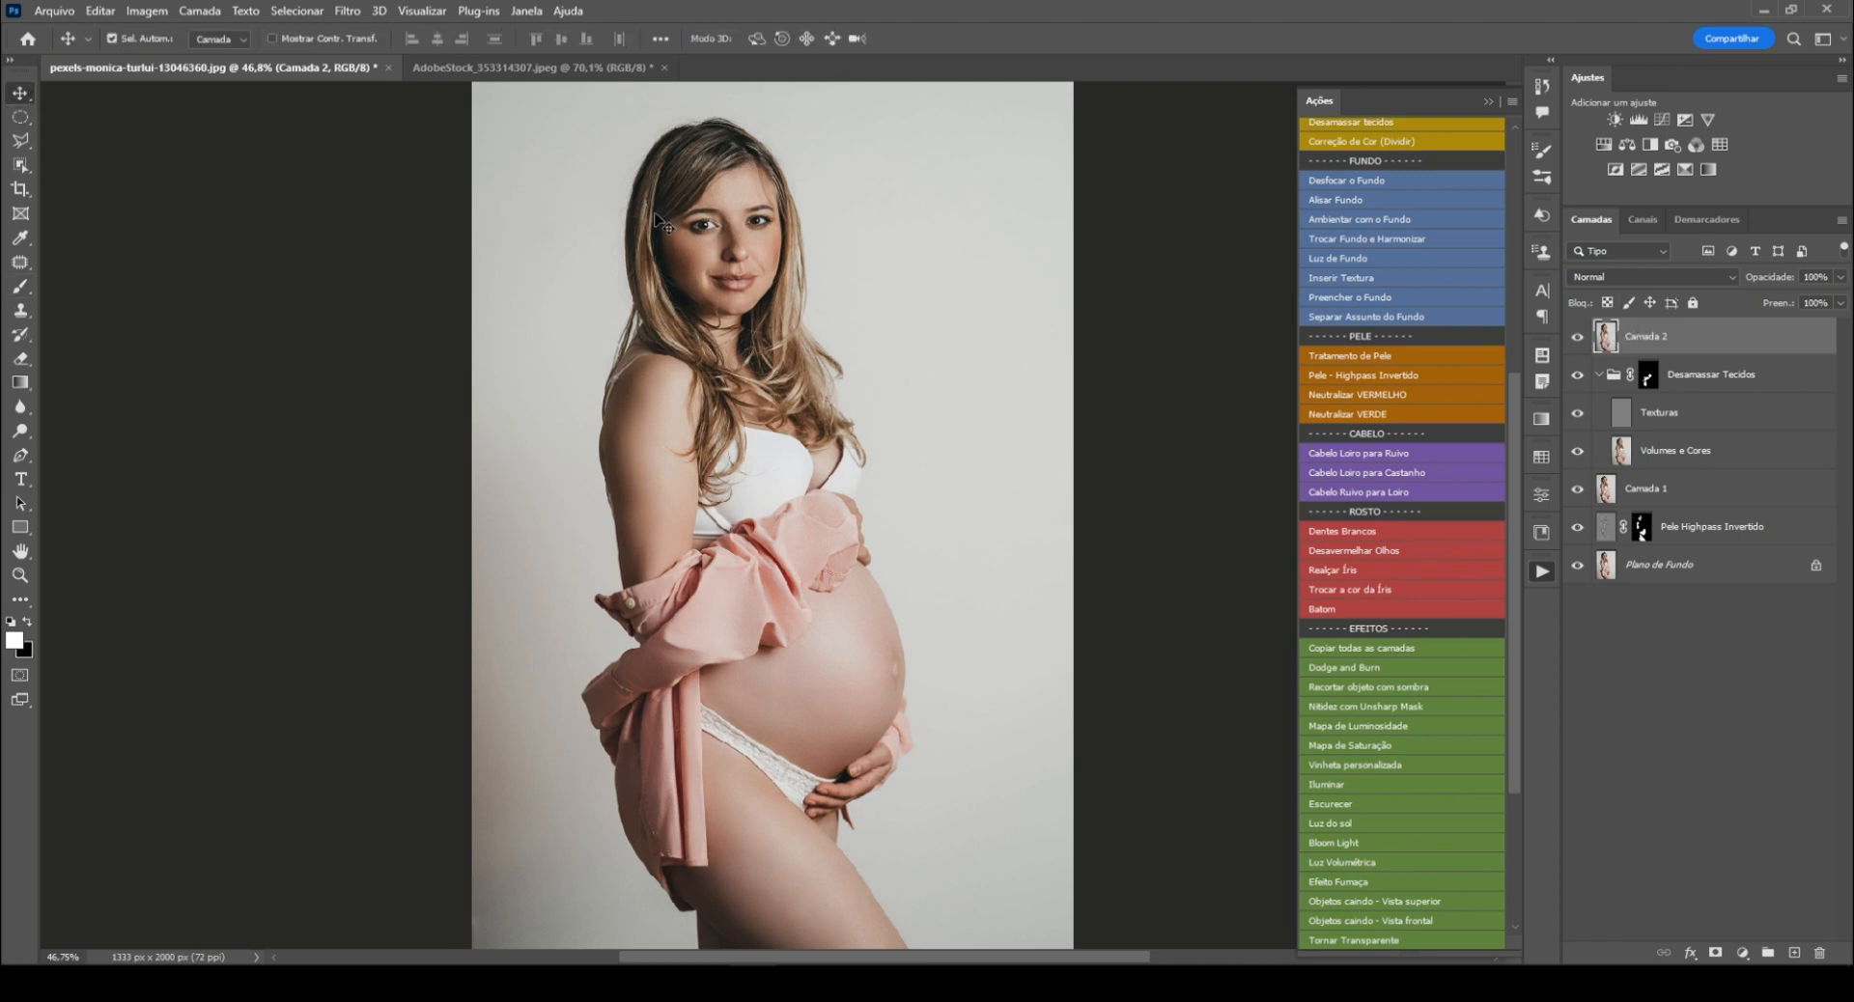
{"action": "left_click_drag", "start_coordinate": [663, 226], "coordinate": [790, 514]}
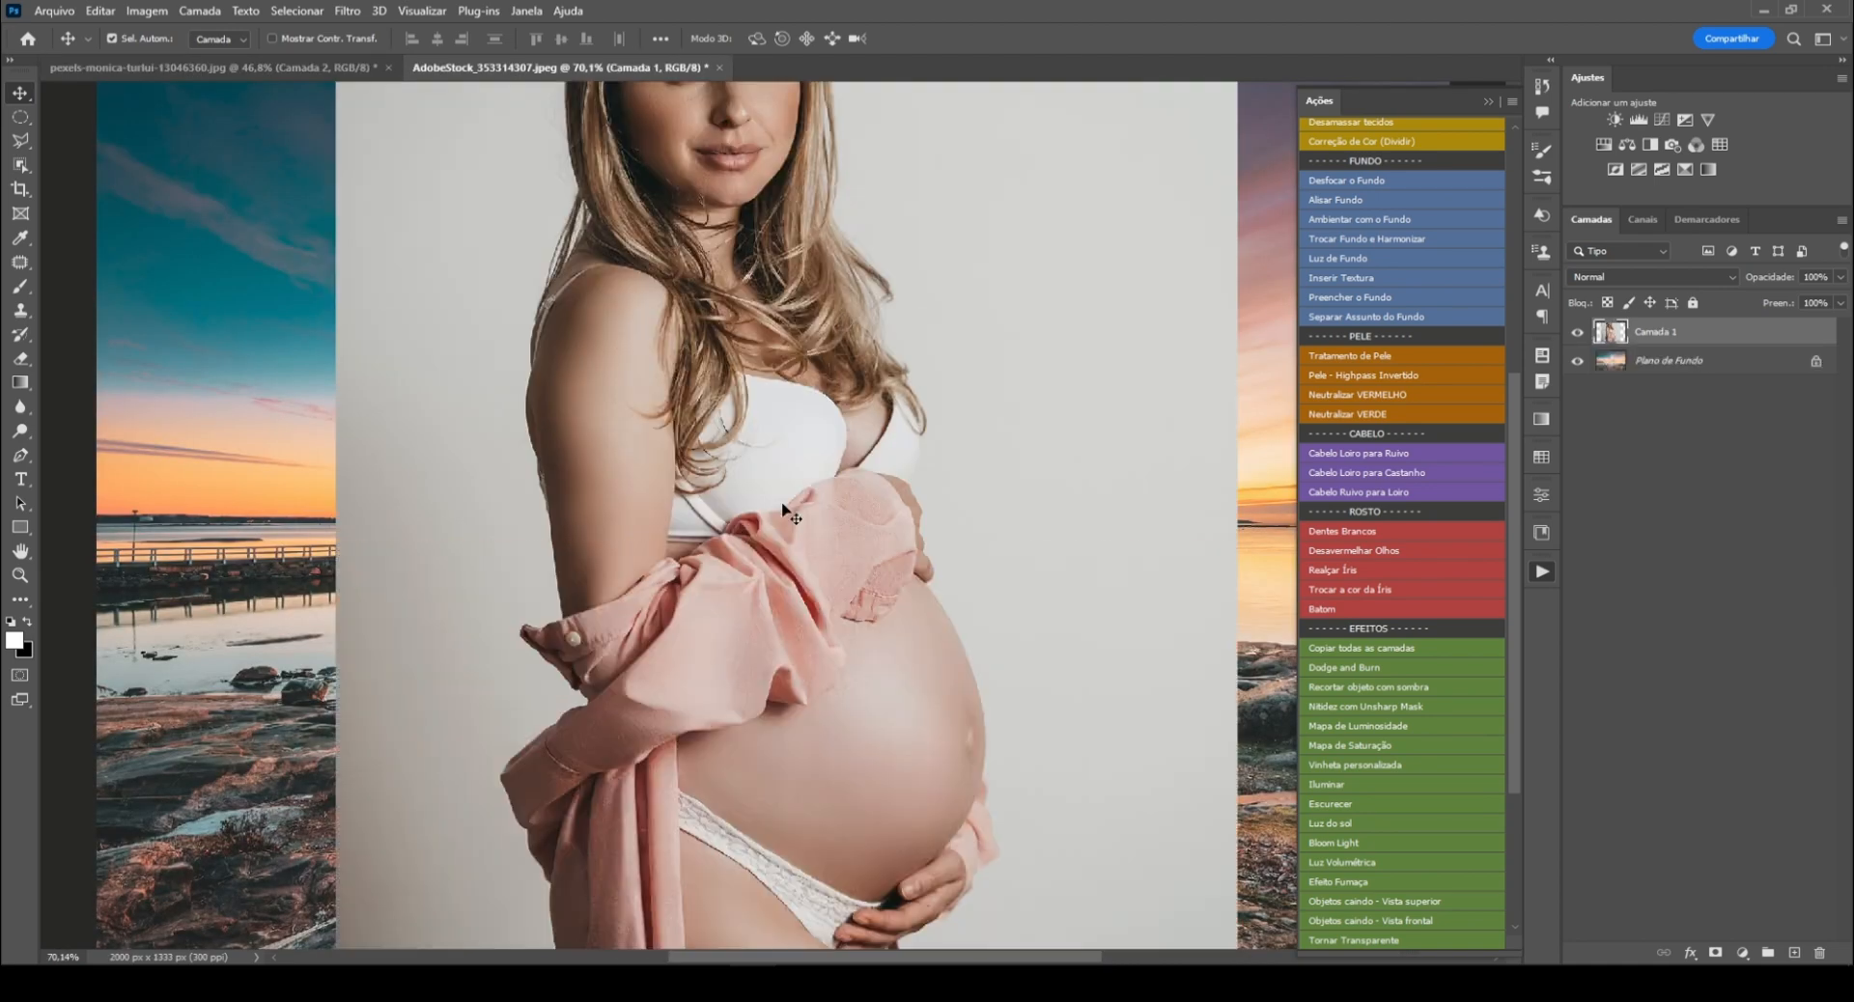
Step: Scale the portrait down proportionally so its full height fits the sunset background, resting on the bottom edge slightly right of center
{"action": "key", "text": "ctrl+minus"}
{"action": "key", "text": "ctrl+minus"}
{"action": "key", "text": "ctrl+minus"}
{"action": "key", "text": "ctrl+t"}
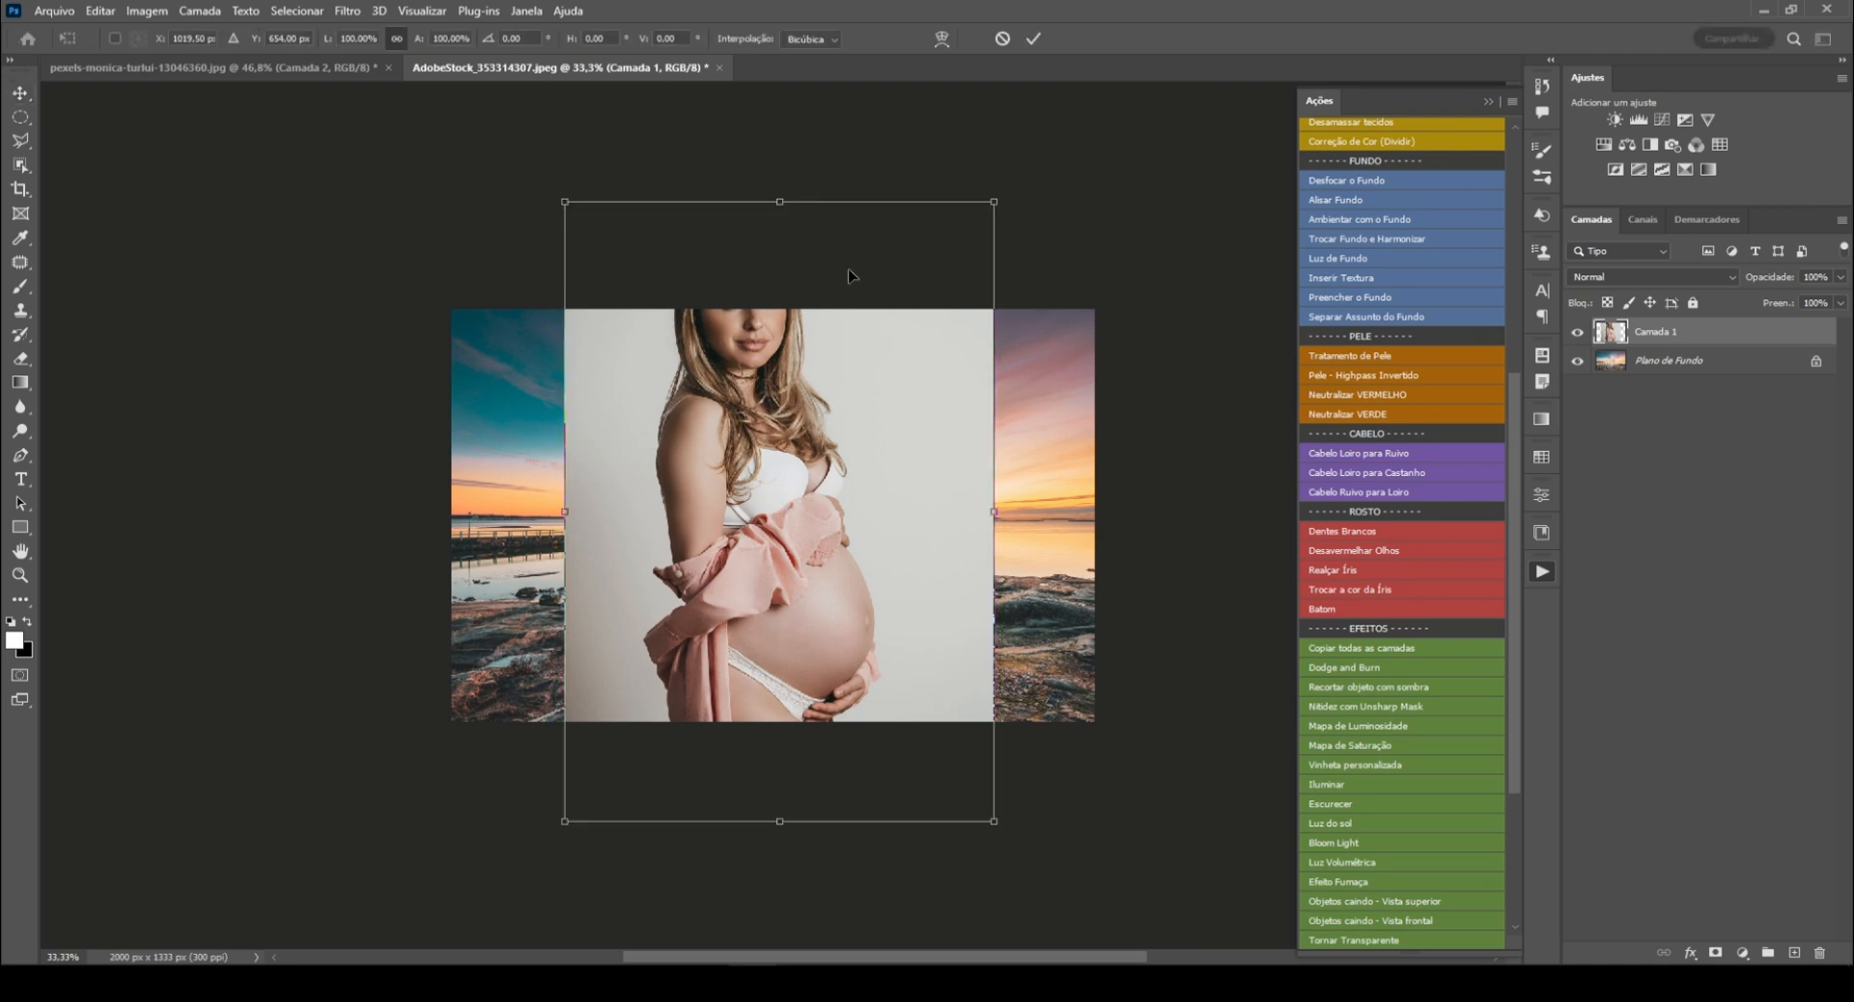
{"action": "left_click_drag", "start_coordinate": [779, 199], "coordinate": [780, 344]}
{"action": "left_click_drag", "start_coordinate": [825, 498], "coordinate": [818, 404]}
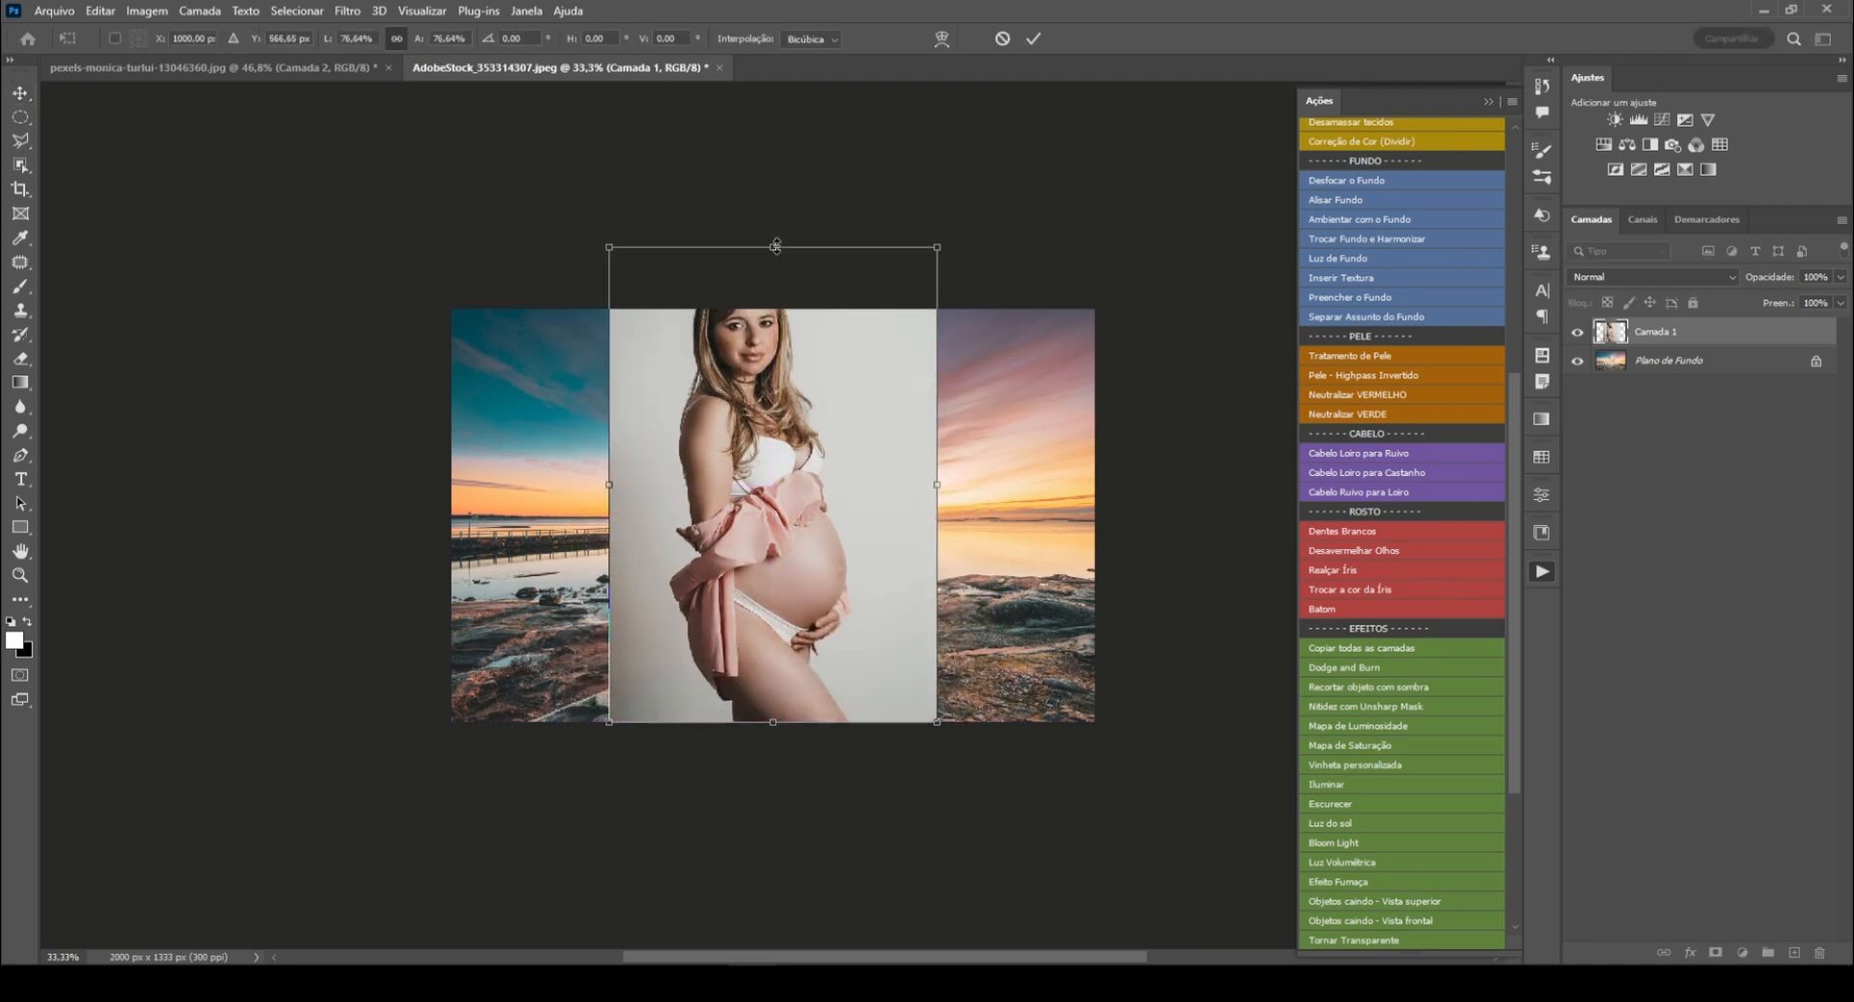
{"action": "left_click_drag", "start_coordinate": [773, 247], "coordinate": [768, 325]}
{"action": "key", "text": "Return"}
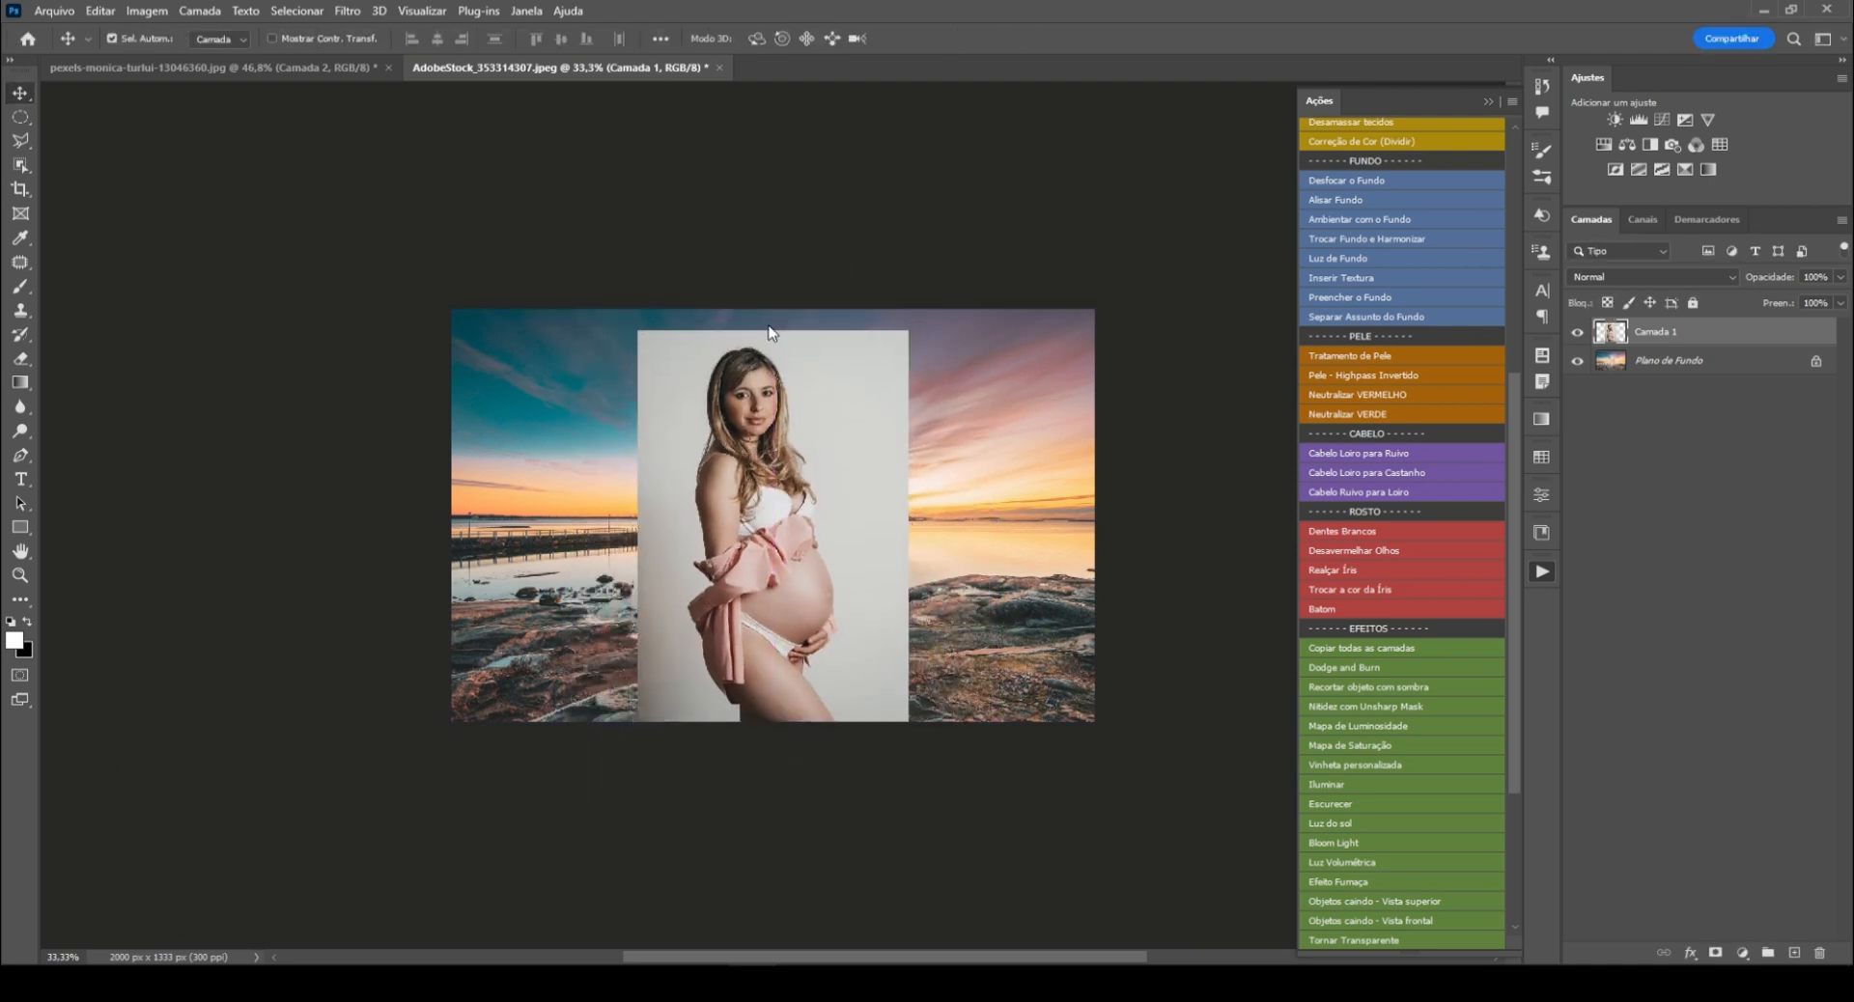
{"action": "key", "text": "ctrl+plus"}
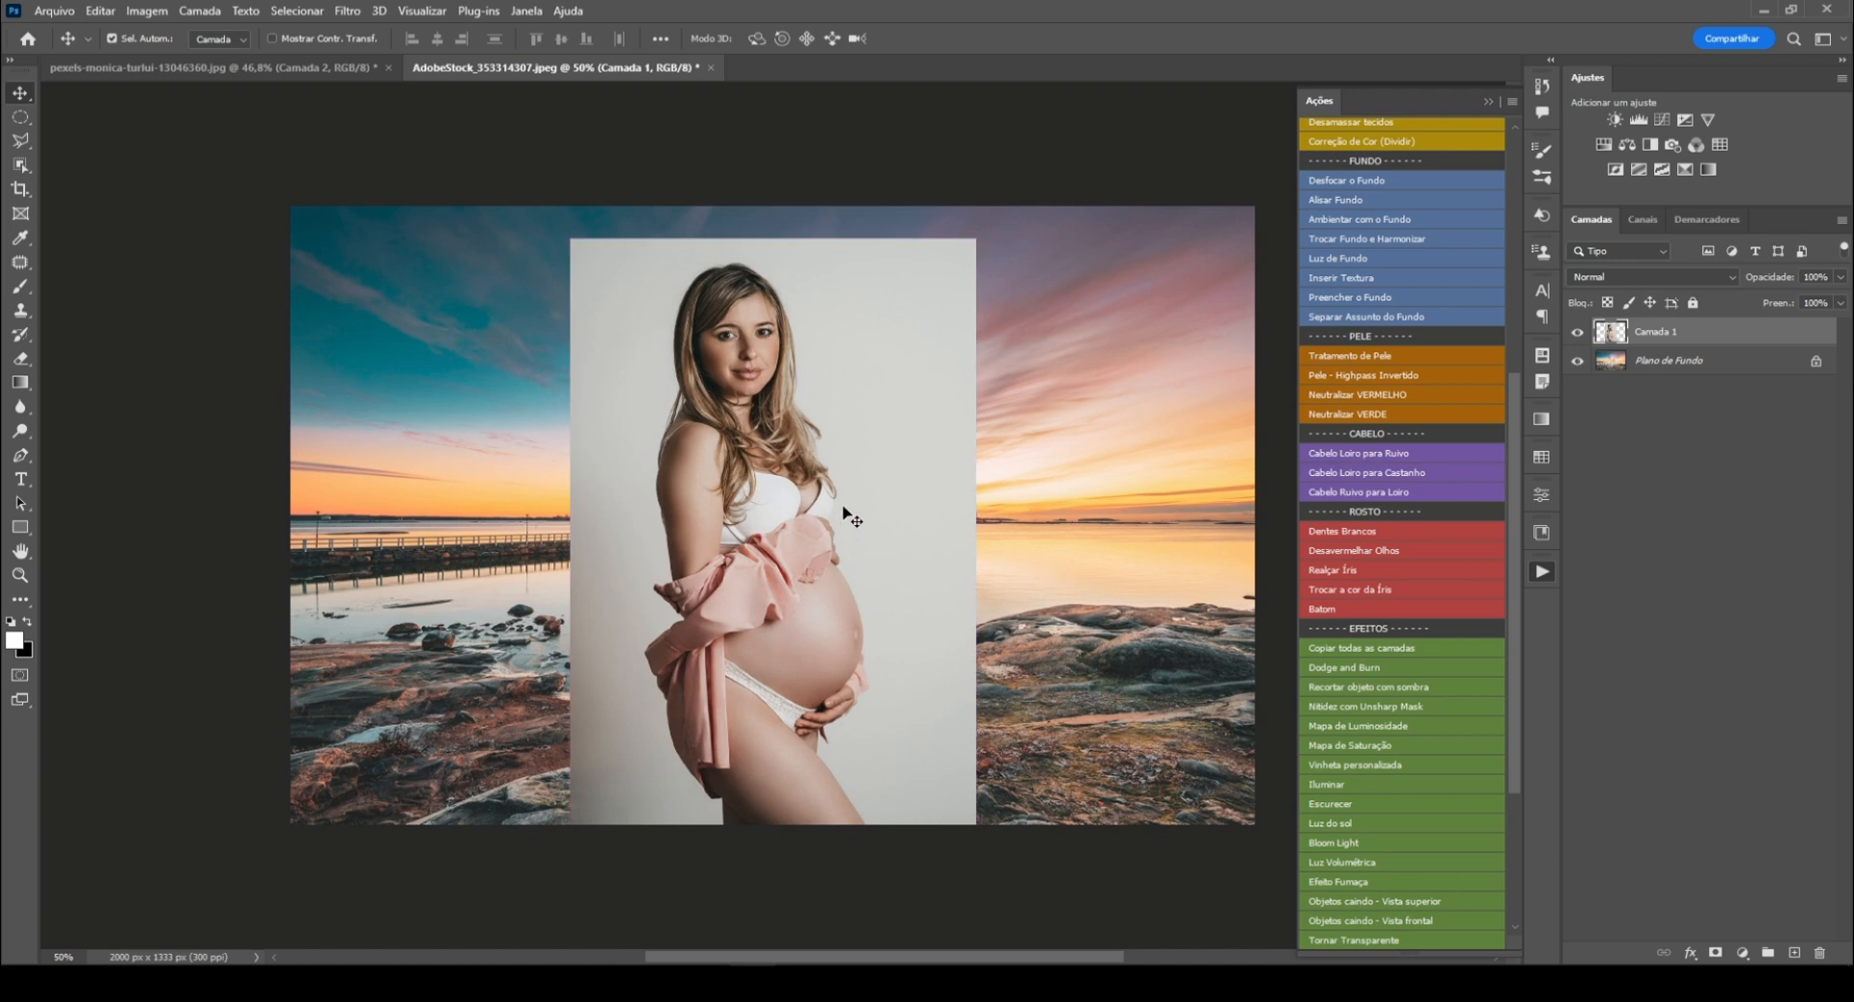
{"action": "mouse_move", "coordinate": [832, 511]}
{"action": "left_mouse_down"}
{"action": "mouse_move", "coordinate": [889, 510]}
{"action": "mouse_move", "coordinate": [868, 512]}
{"action": "left_mouse_up"}
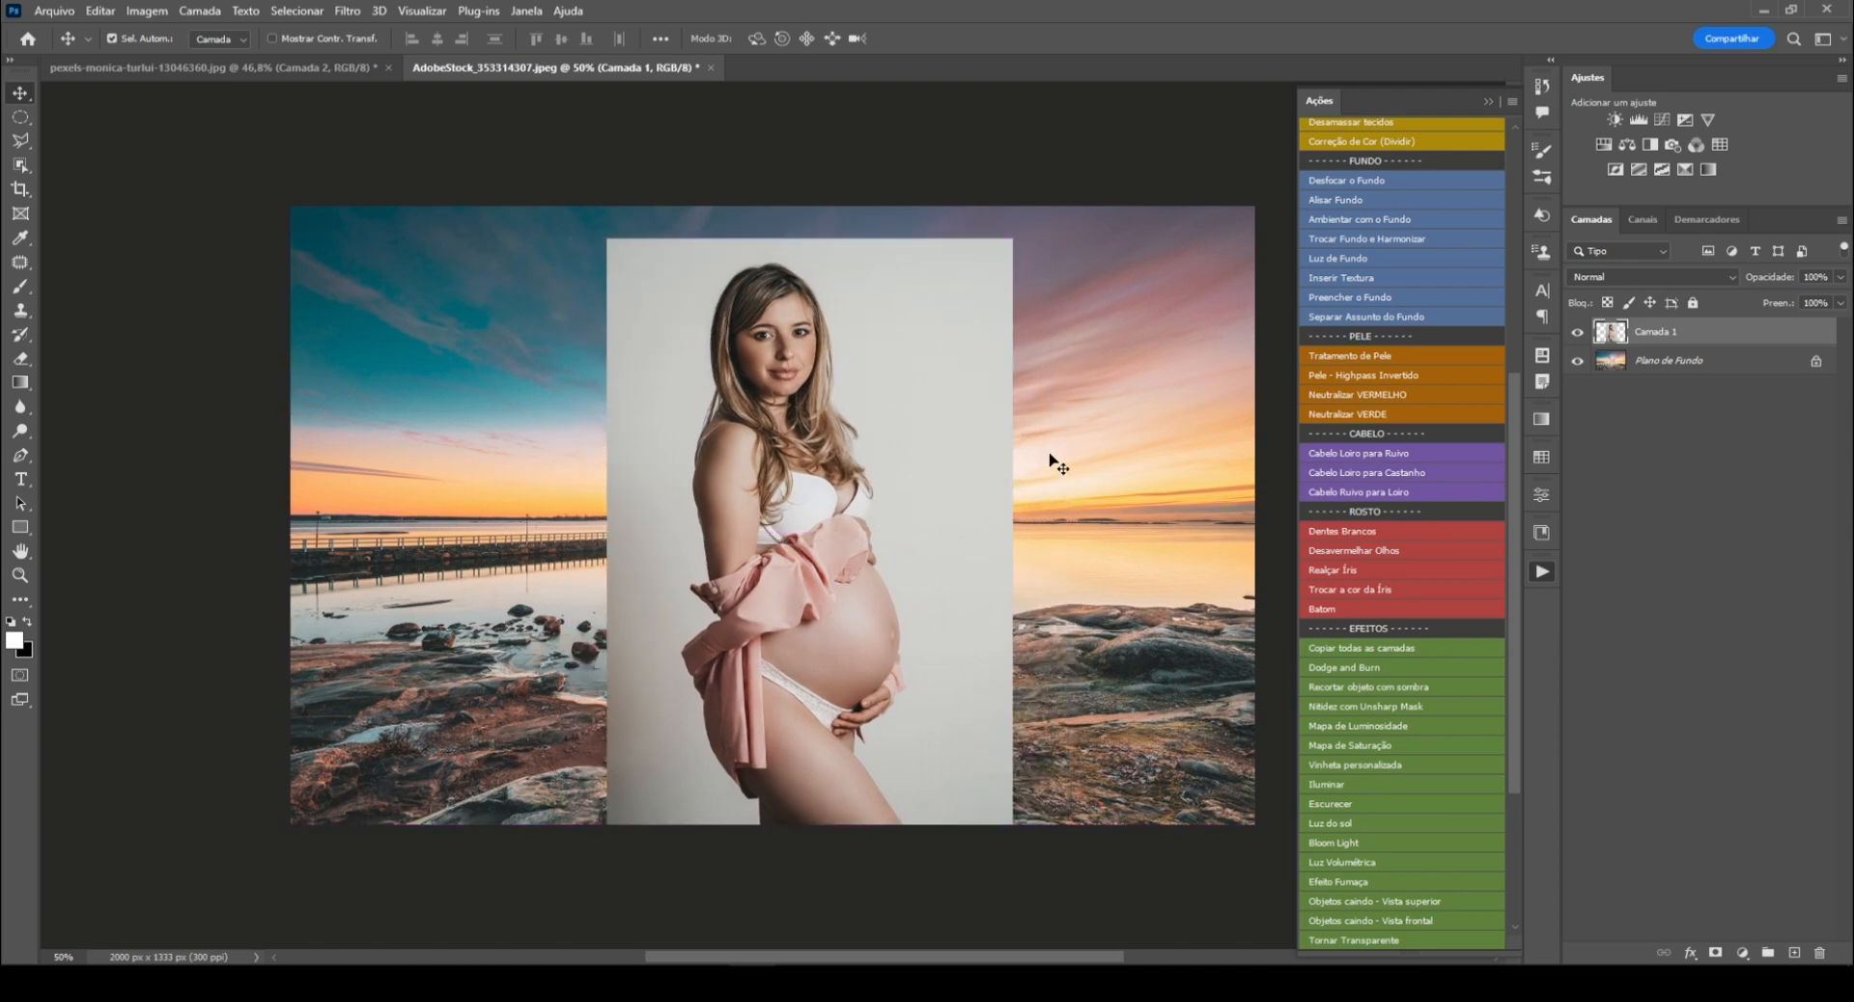
Step: Select the portrait's subject automatically, mask out its grey backdrop, and inspect the resulting layer mask
{"action": "left_click", "coordinate": [292, 12]}
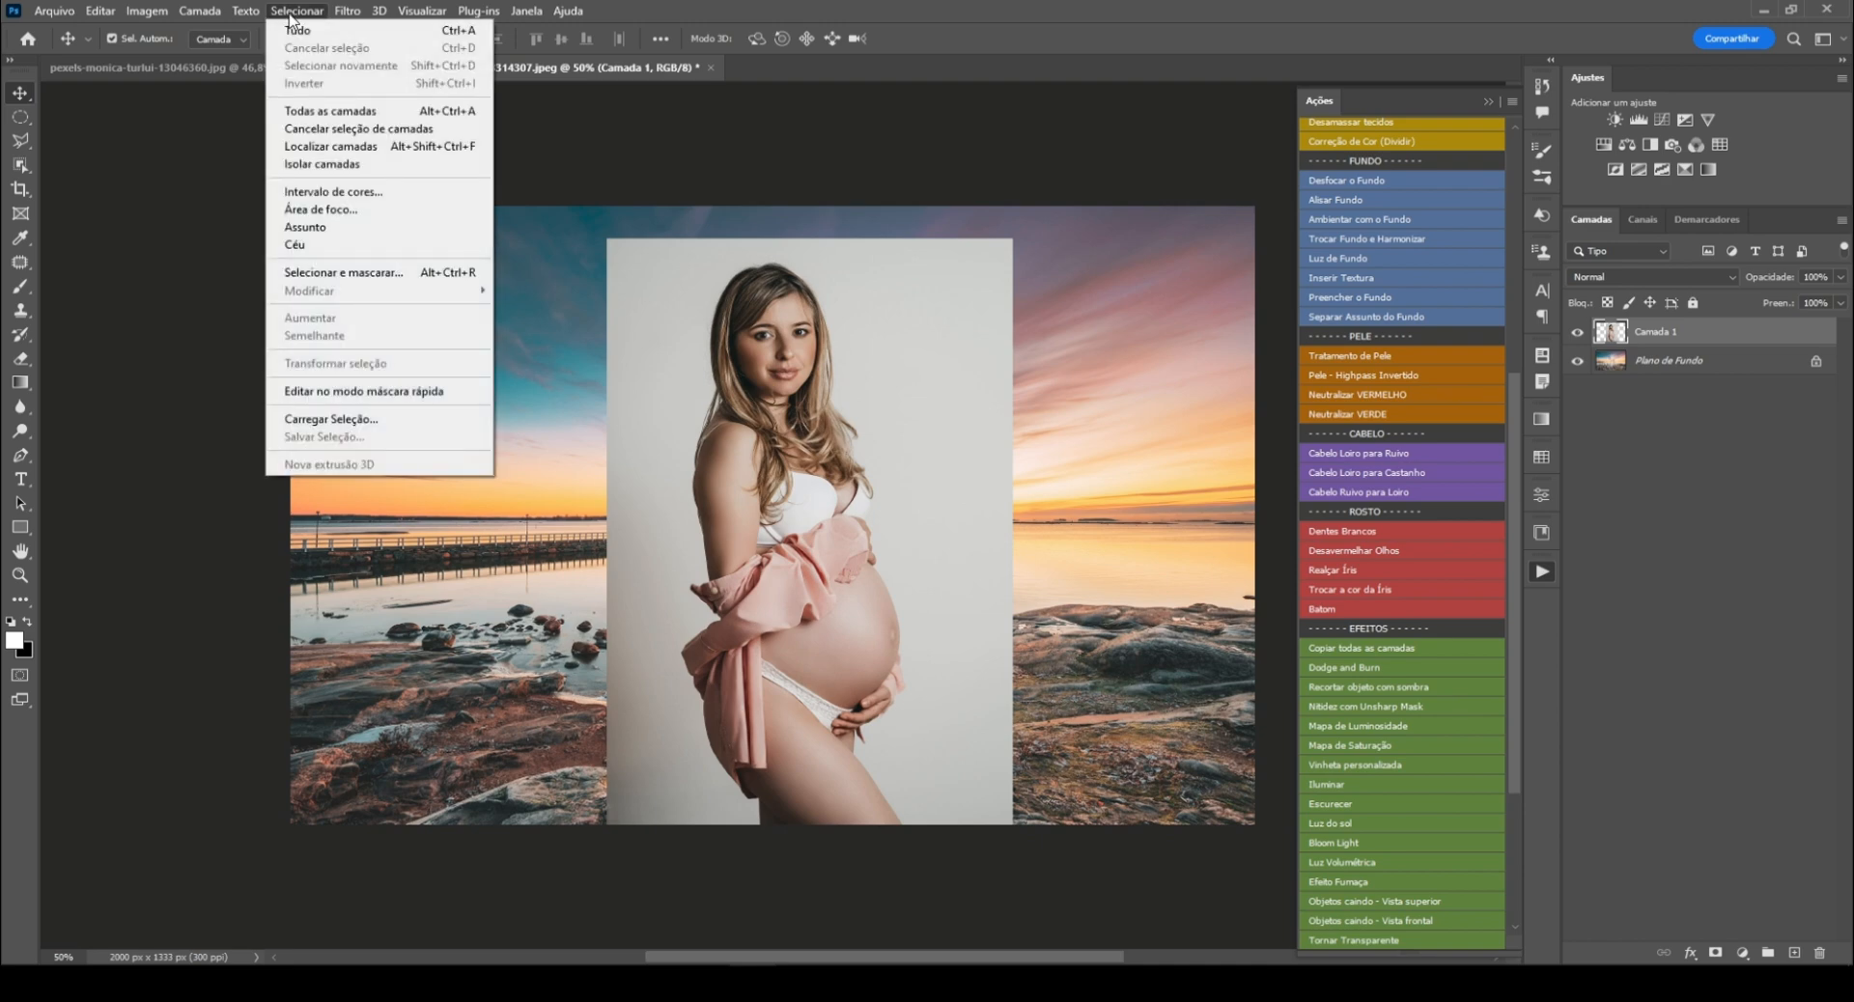
{"action": "left_click", "coordinate": [316, 230]}
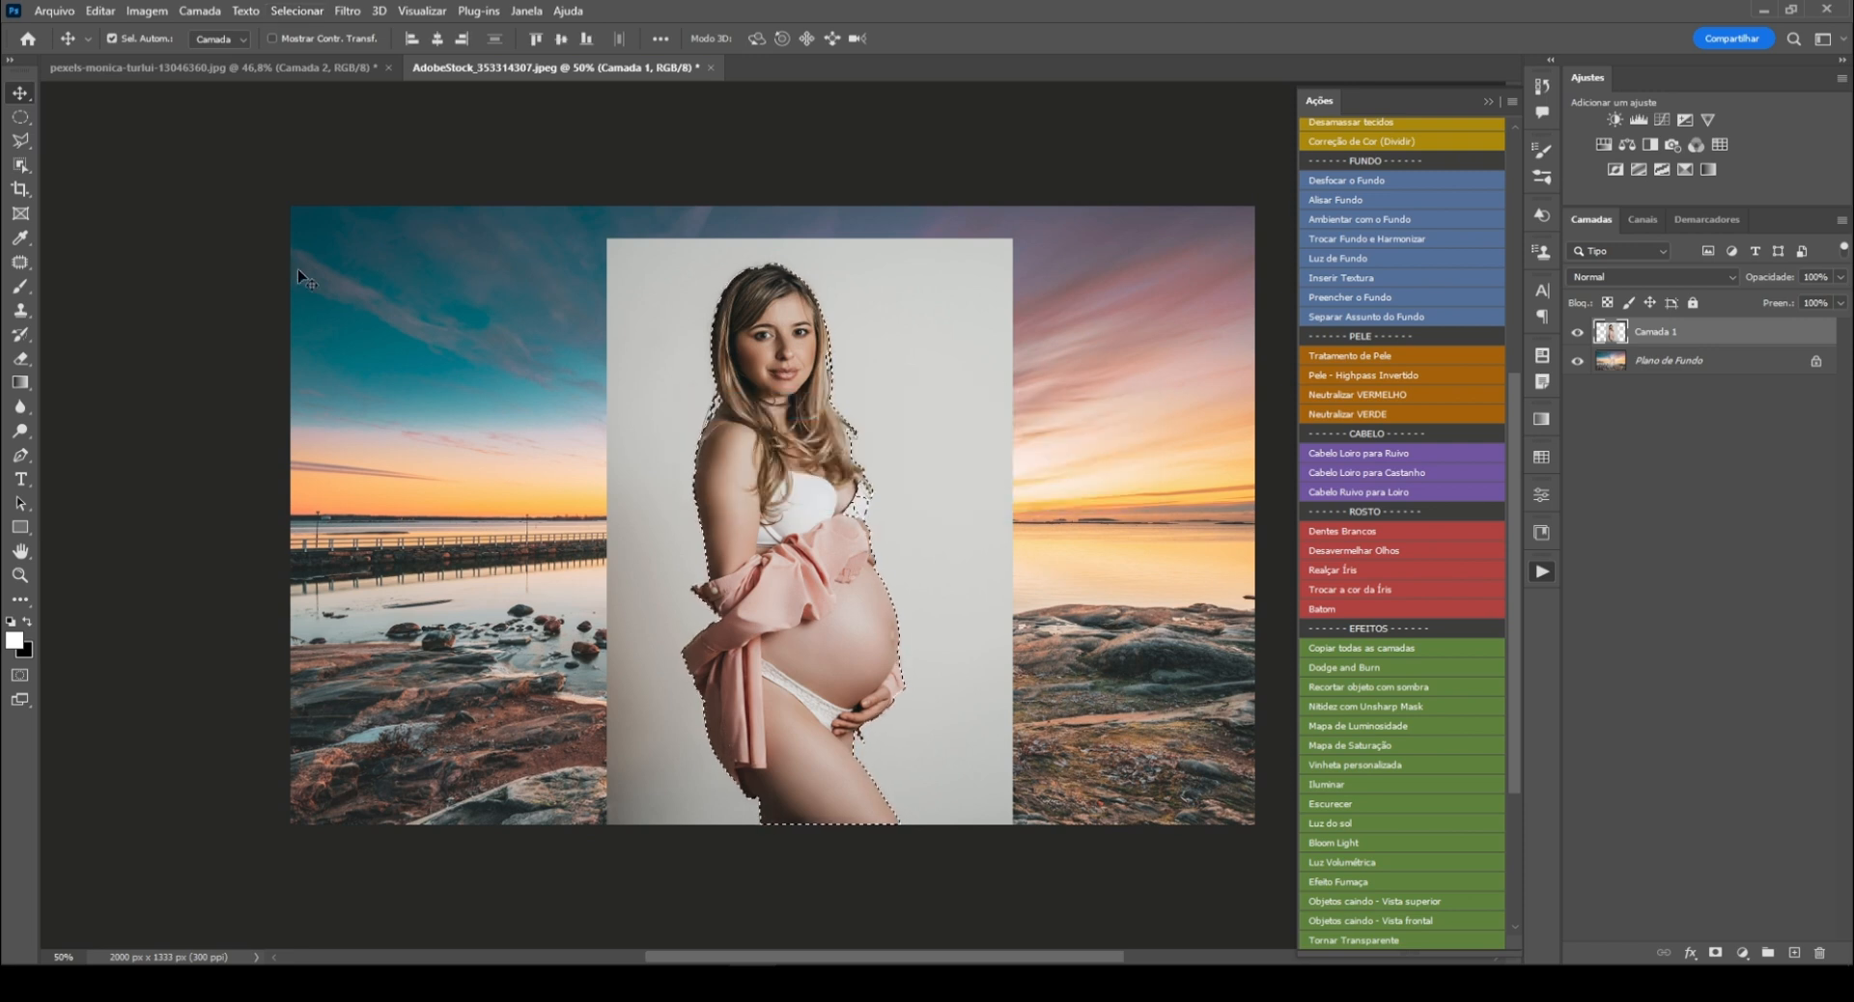
{"action": "left_click", "coordinate": [1717, 950]}
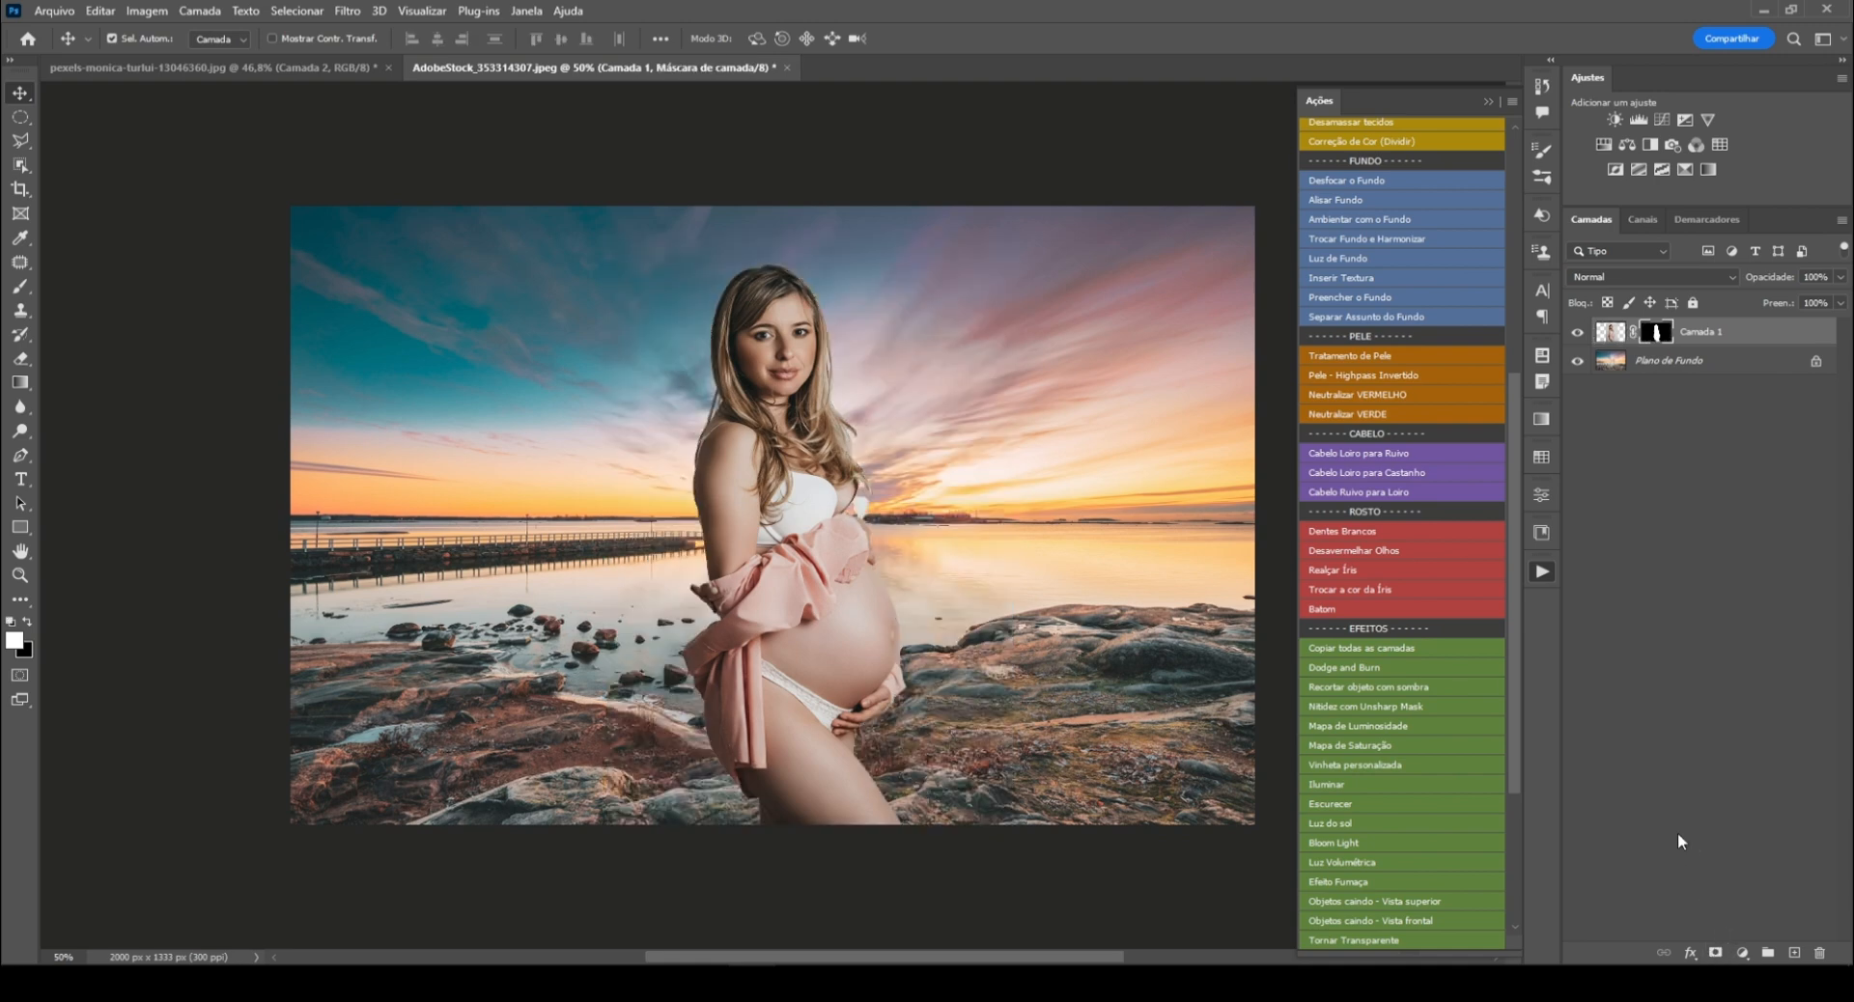
{"action": "left_click", "coordinate": [1659, 332], "text": "alt"}
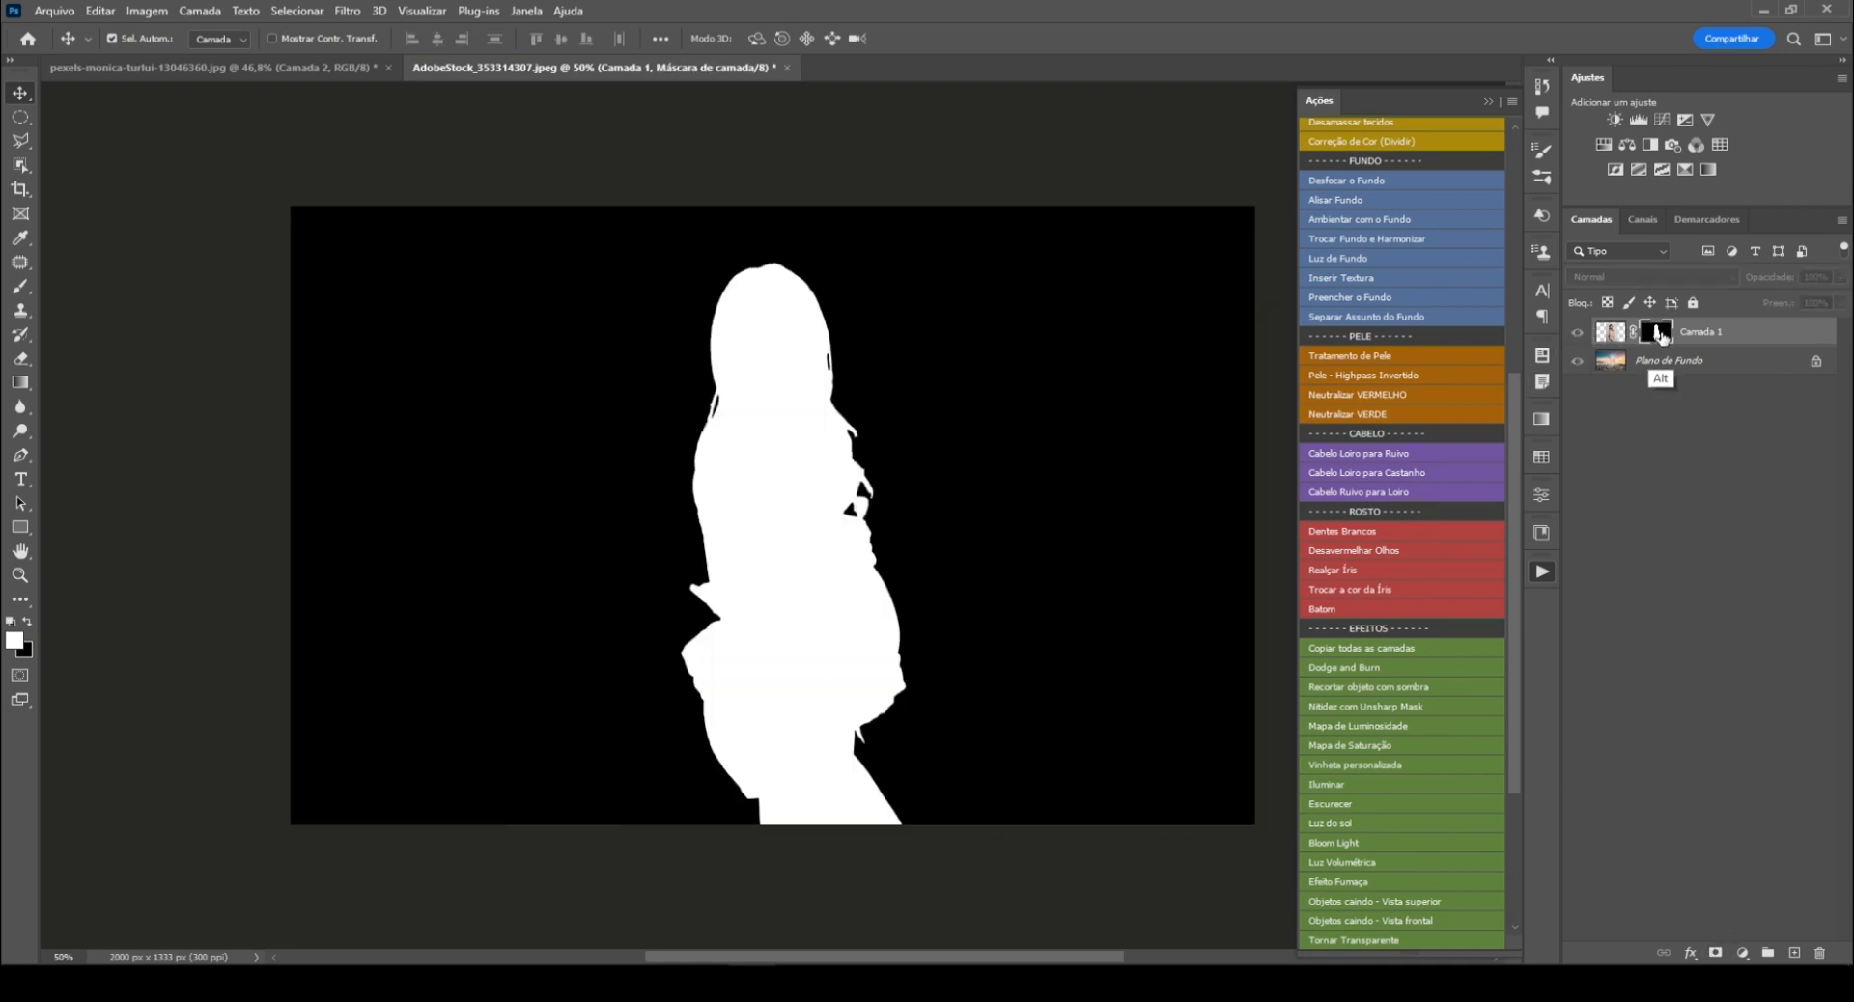
{"action": "left_click", "coordinate": [1660, 332], "text": "alt"}
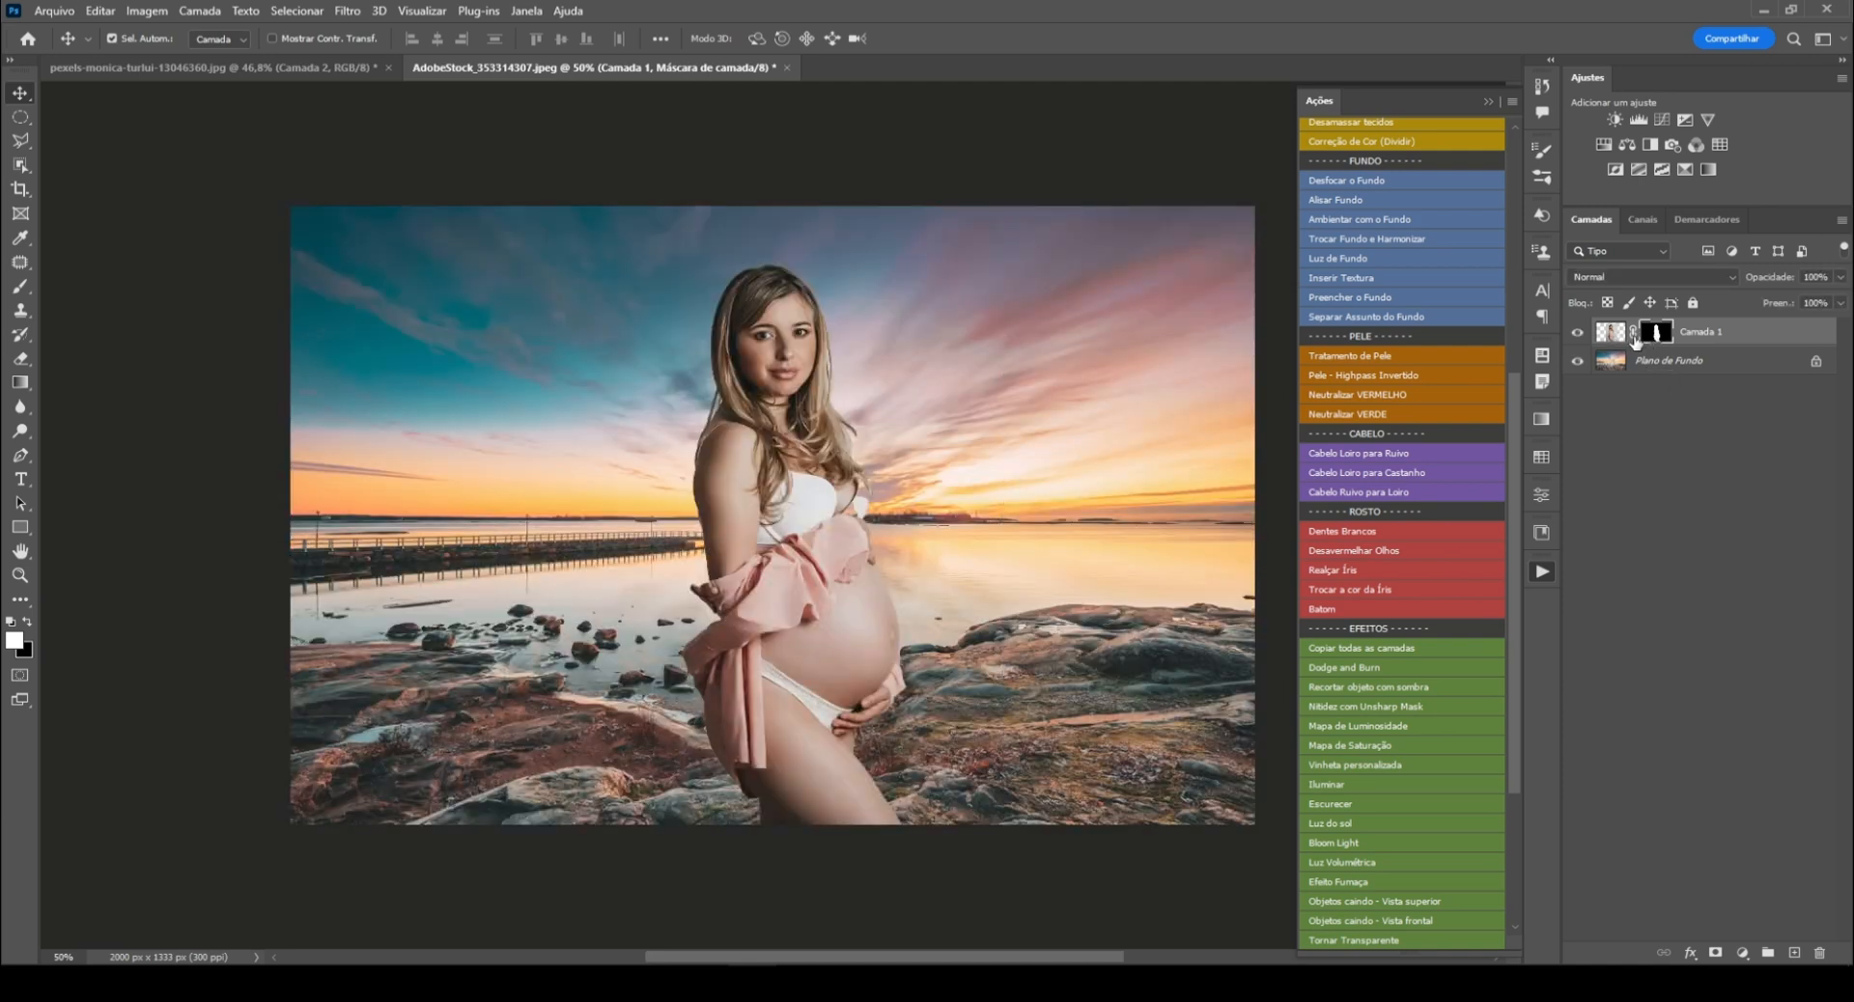
Step: Target Camada 1's image instead of its mask and run the Ambientar com o Fundo action
{"action": "left_click", "coordinate": [1616, 335]}
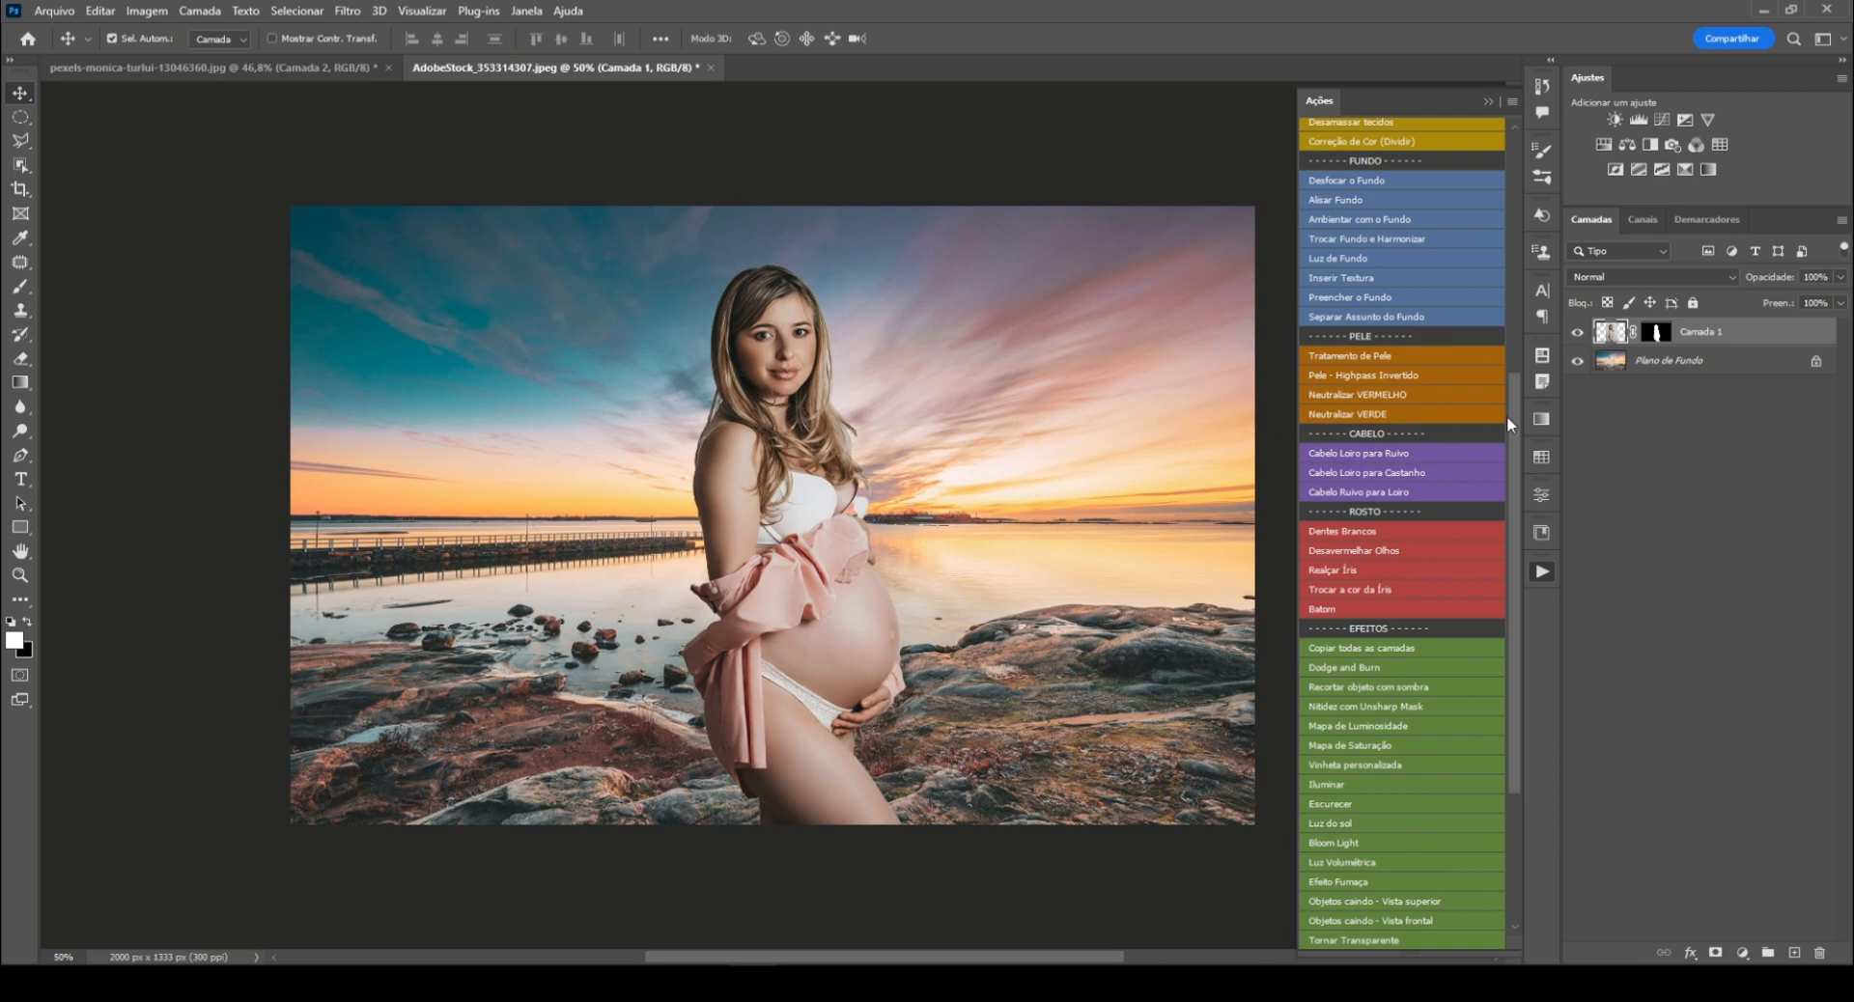
{"action": "scroll", "coordinate": [1514, 413], "scroll_direction": "up", "scroll_amount": 3}
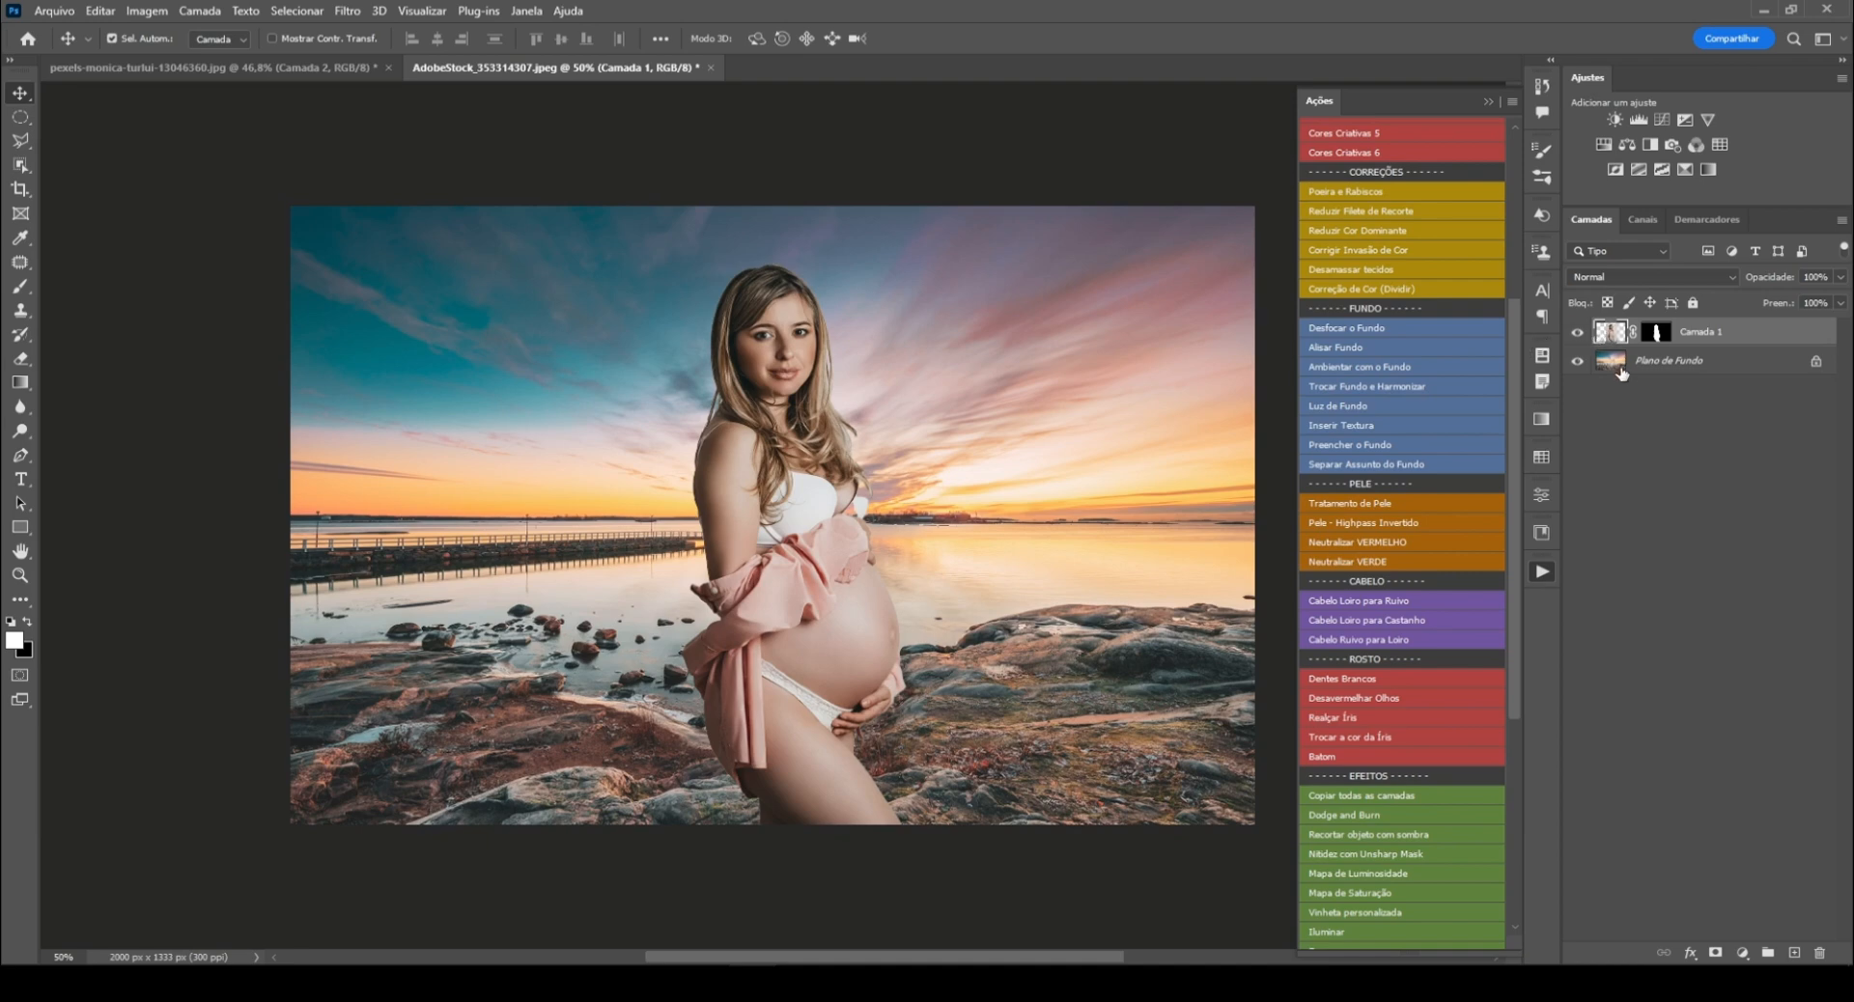
{"action": "left_click", "coordinate": [1348, 367]}
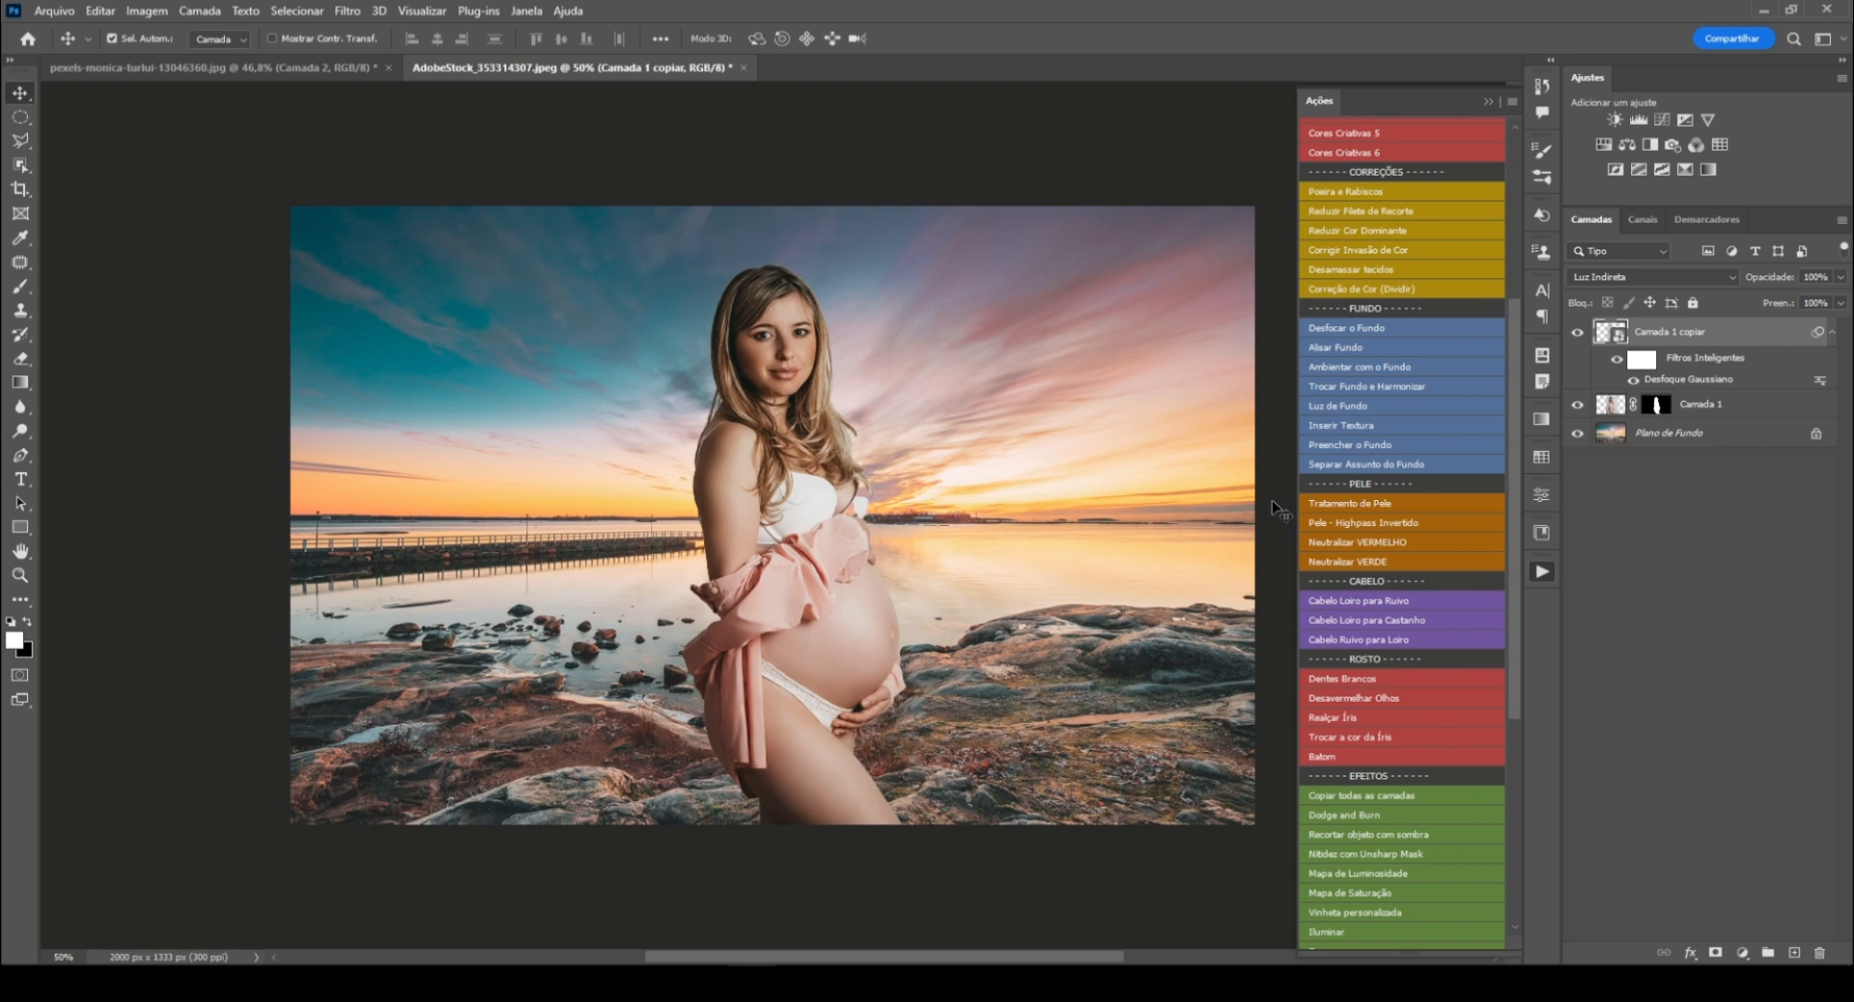
Step: Set the Camada 1 copiar layer's opacity to 78% and compare the woman with that effect off and on
{"action": "left_click", "coordinate": [1577, 333]}
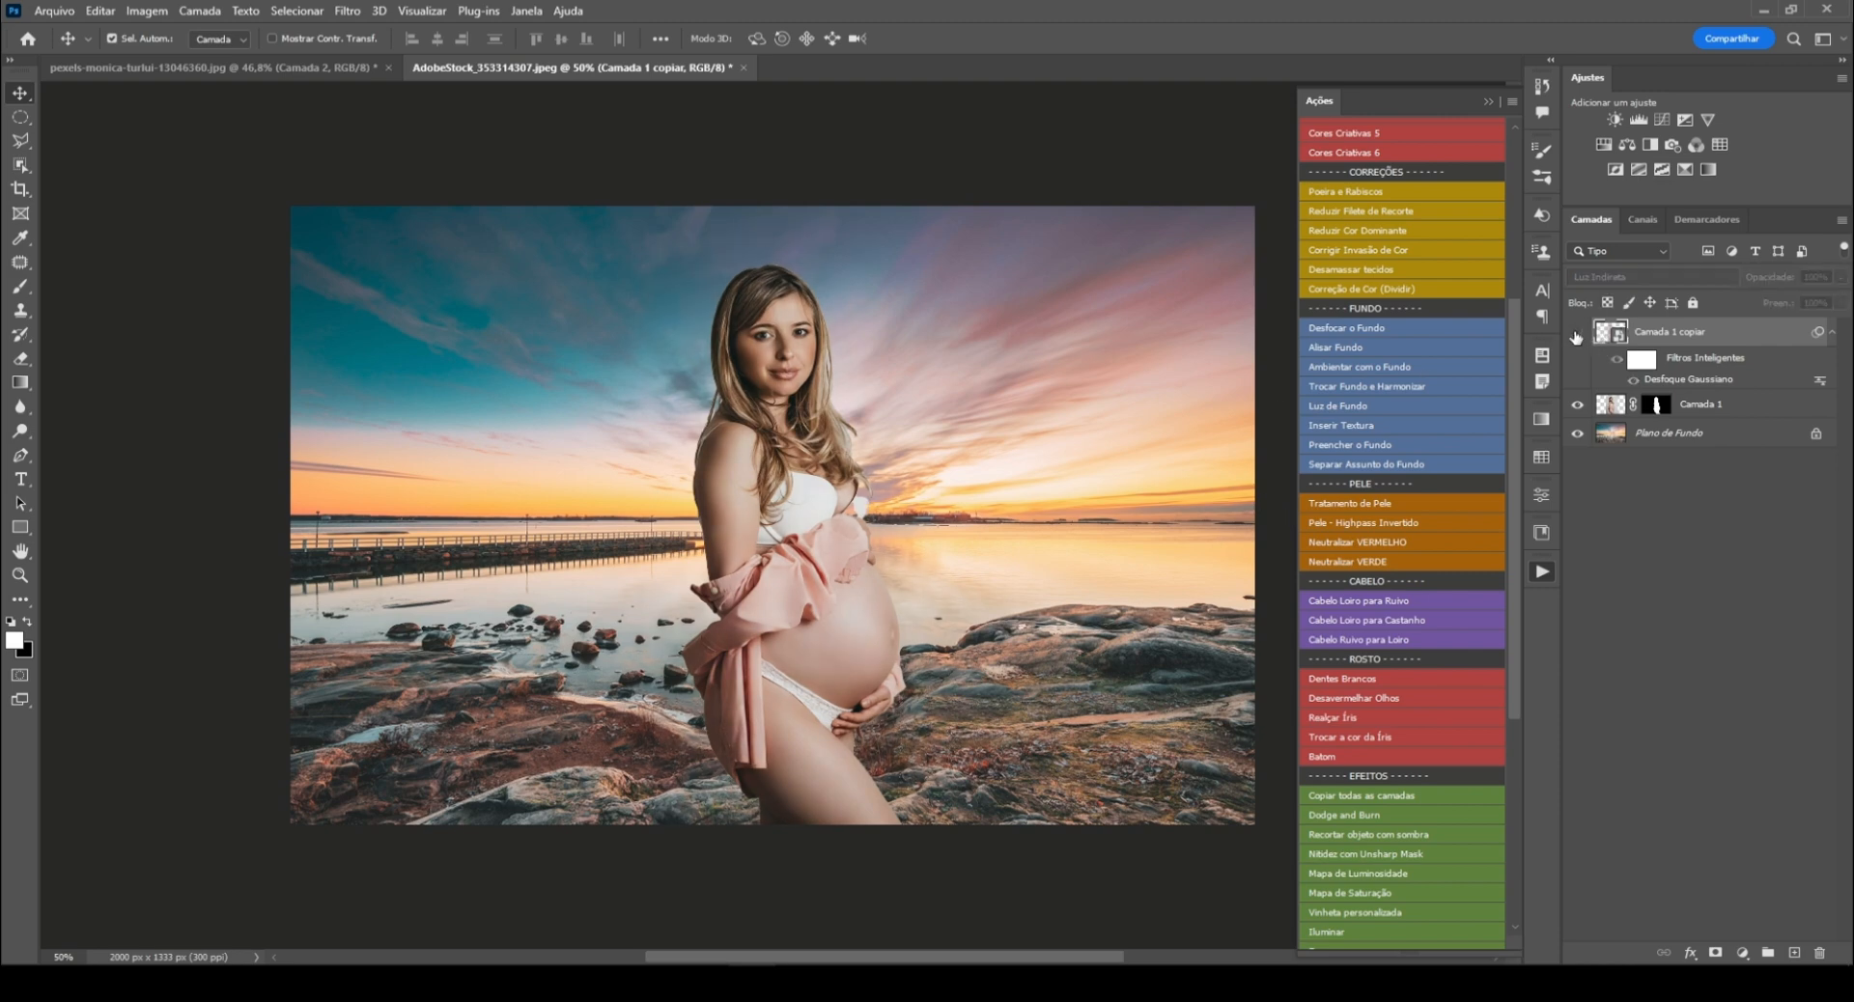
{"action": "left_click", "coordinate": [1577, 334]}
{"action": "left_click", "coordinate": [1578, 334]}
{"action": "left_click", "coordinate": [1578, 334]}
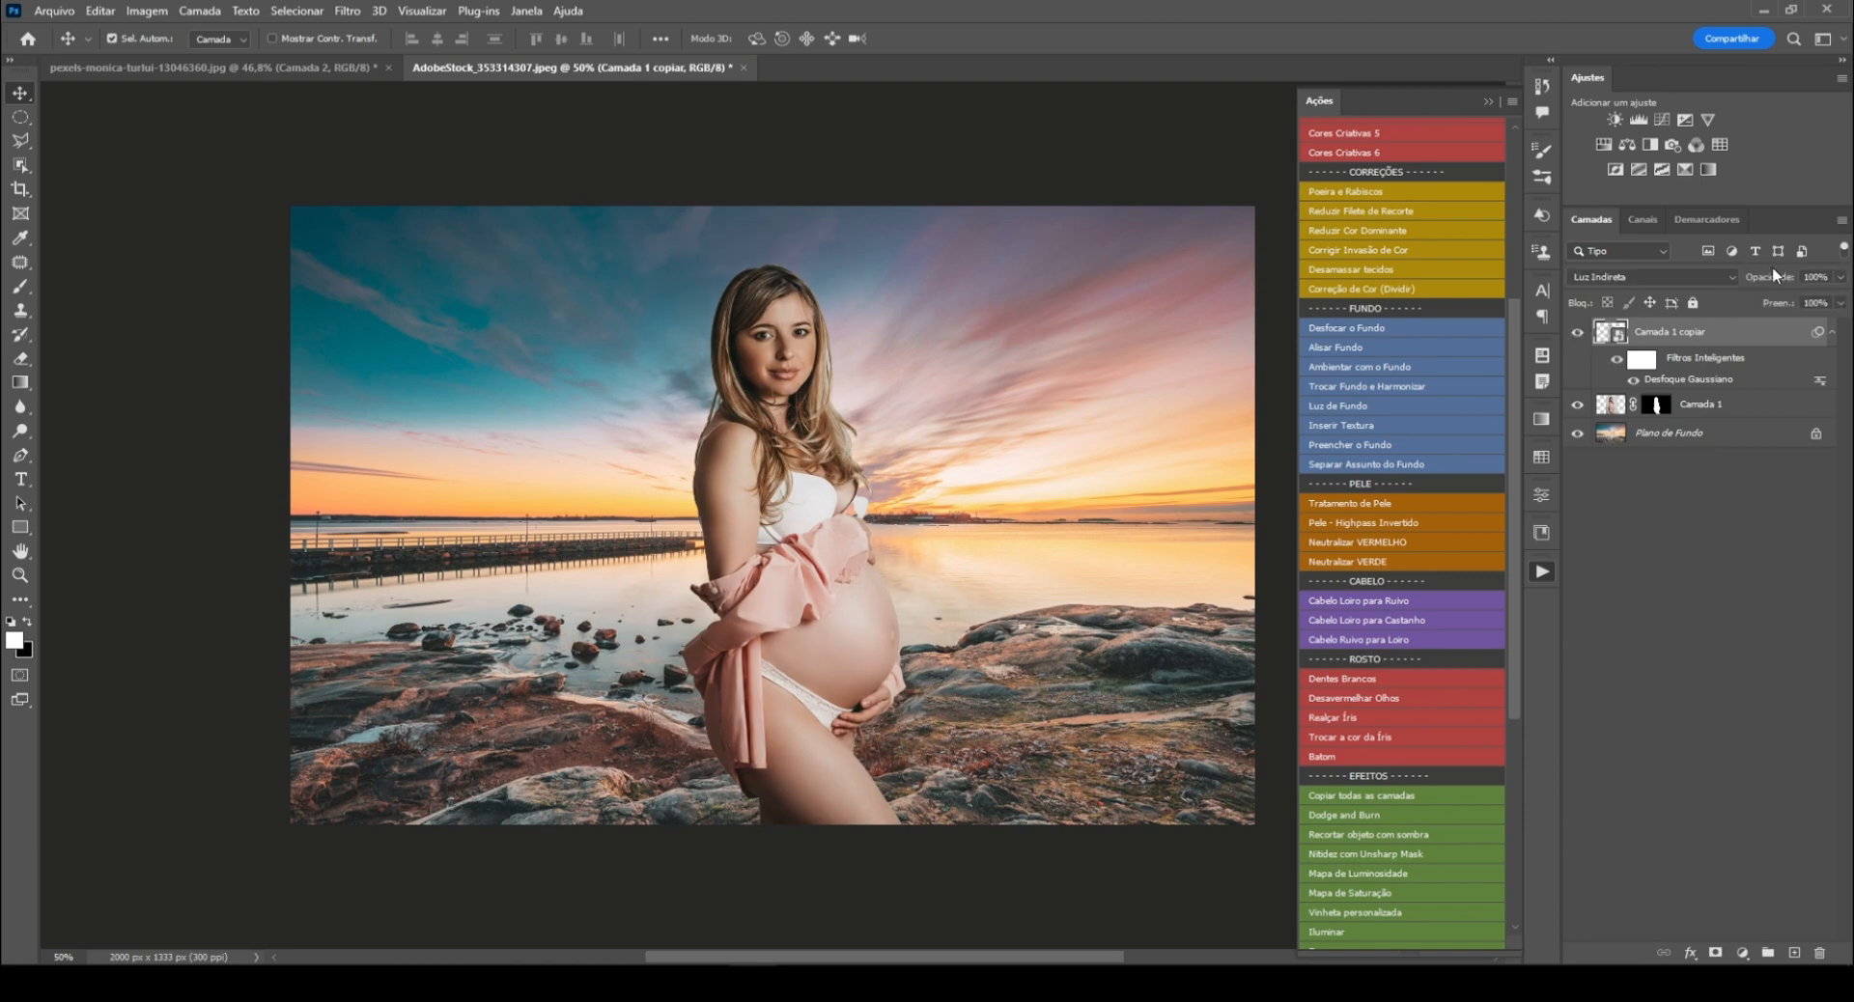
{"action": "mouse_move", "coordinate": [1775, 276]}
{"action": "left_mouse_down"}
{"action": "mouse_move", "coordinate": [1759, 282]}
{"action": "mouse_move", "coordinate": [1778, 279]}
{"action": "left_mouse_up"}
{"action": "left_click", "coordinate": [1577, 332]}
{"action": "left_click", "coordinate": [1578, 332]}
Step: Bring up the Efeitos actions and inspect Camada 1's layer mask on the canvas before returning to the image
{"action": "left_click_drag", "start_coordinate": [1514, 428], "coordinate": [1506, 626]}
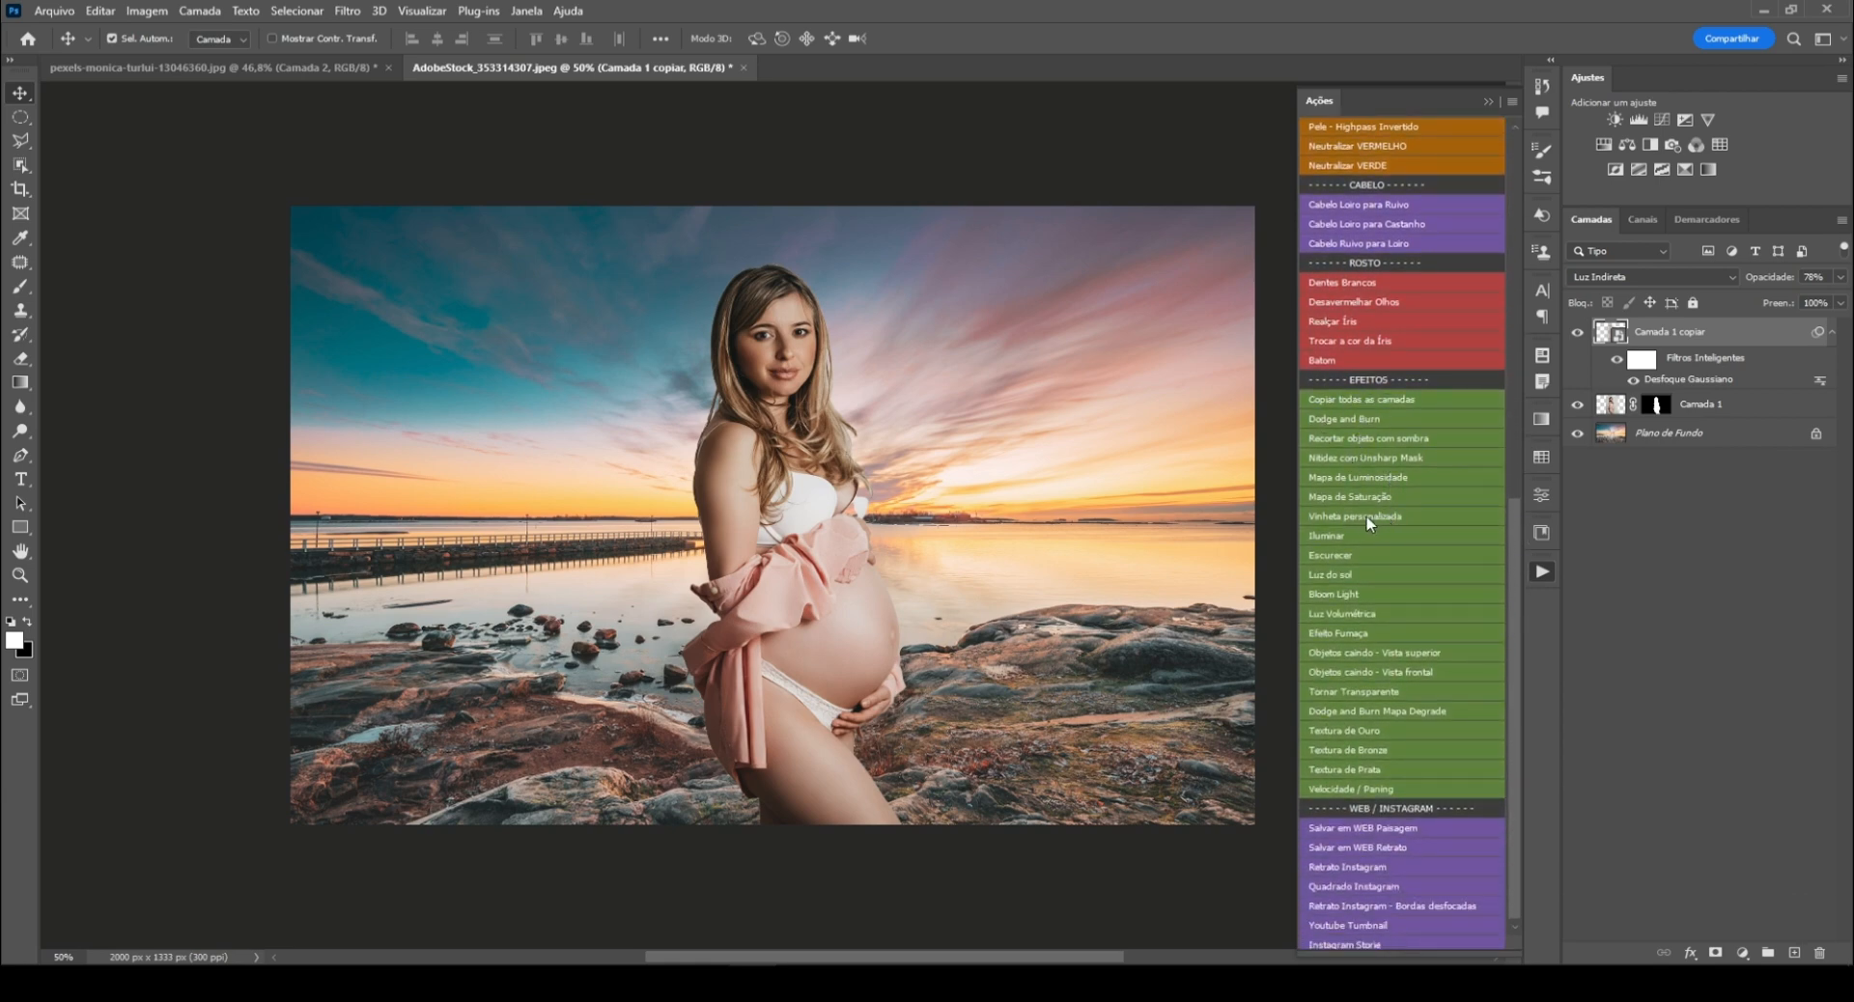
{"action": "left_click", "coordinate": [1656, 405], "text": "alt"}
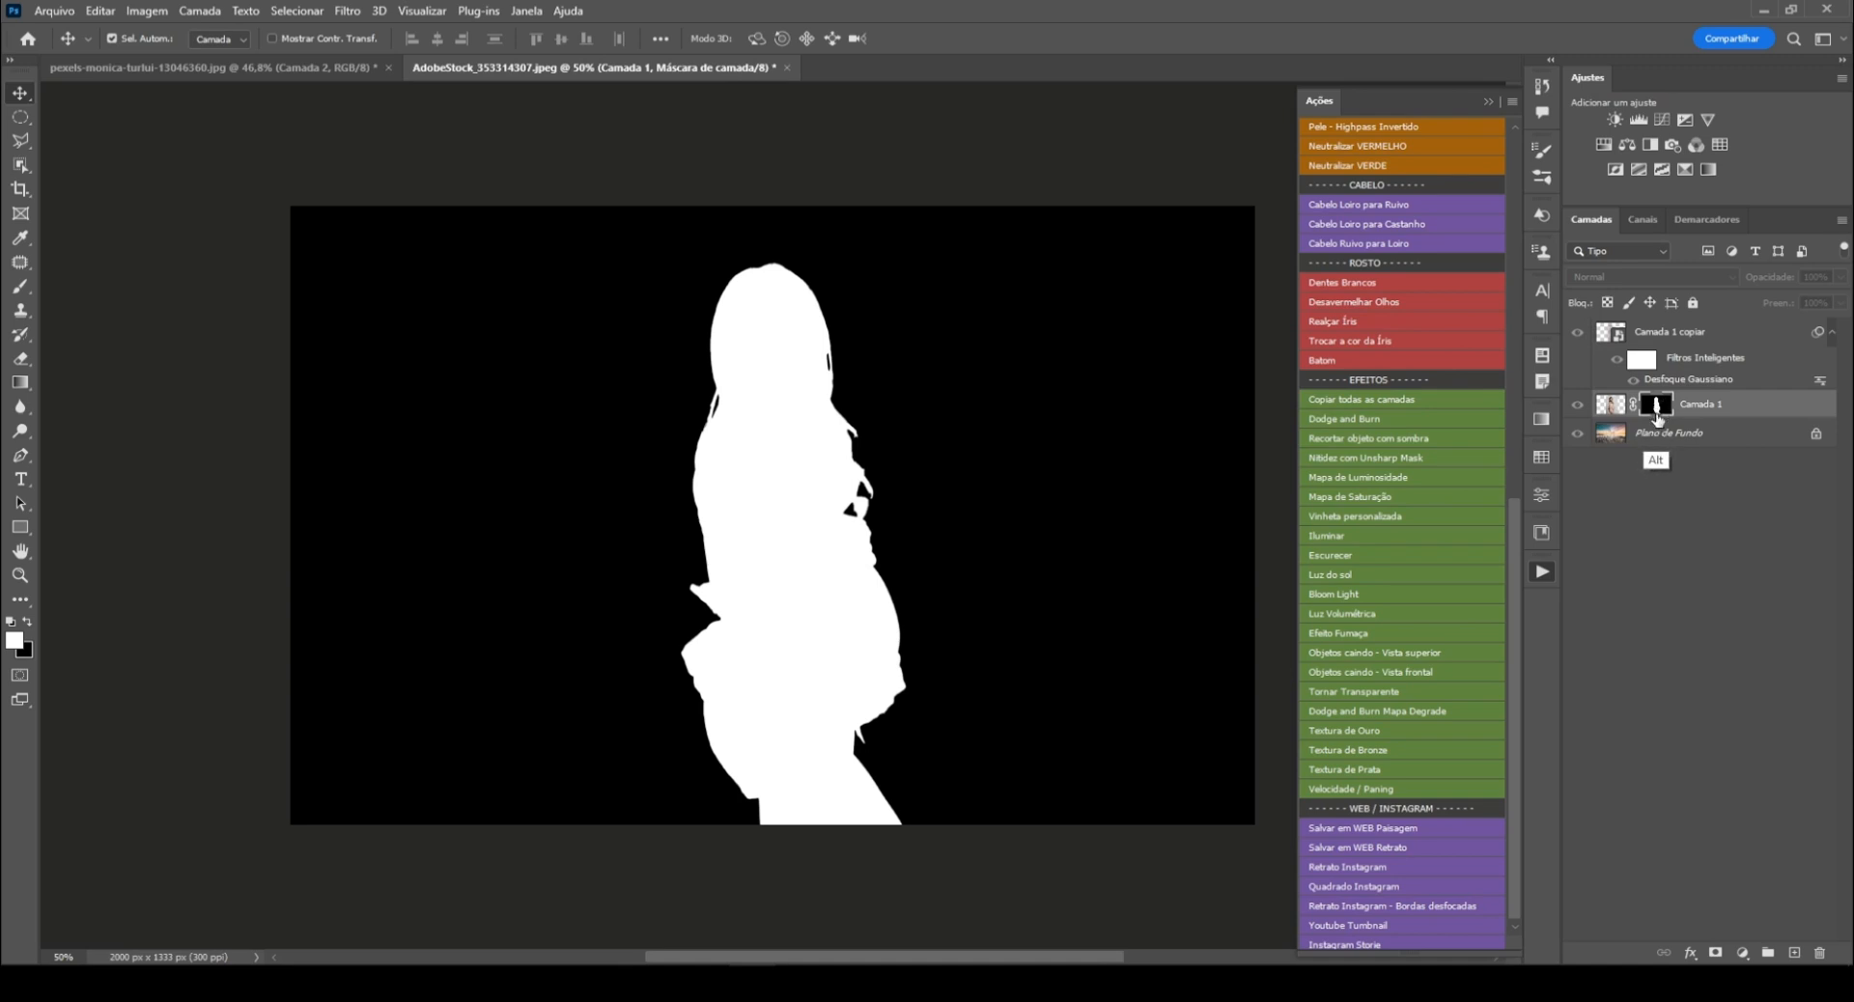
{"action": "left_click", "coordinate": [1656, 406], "text": "alt"}
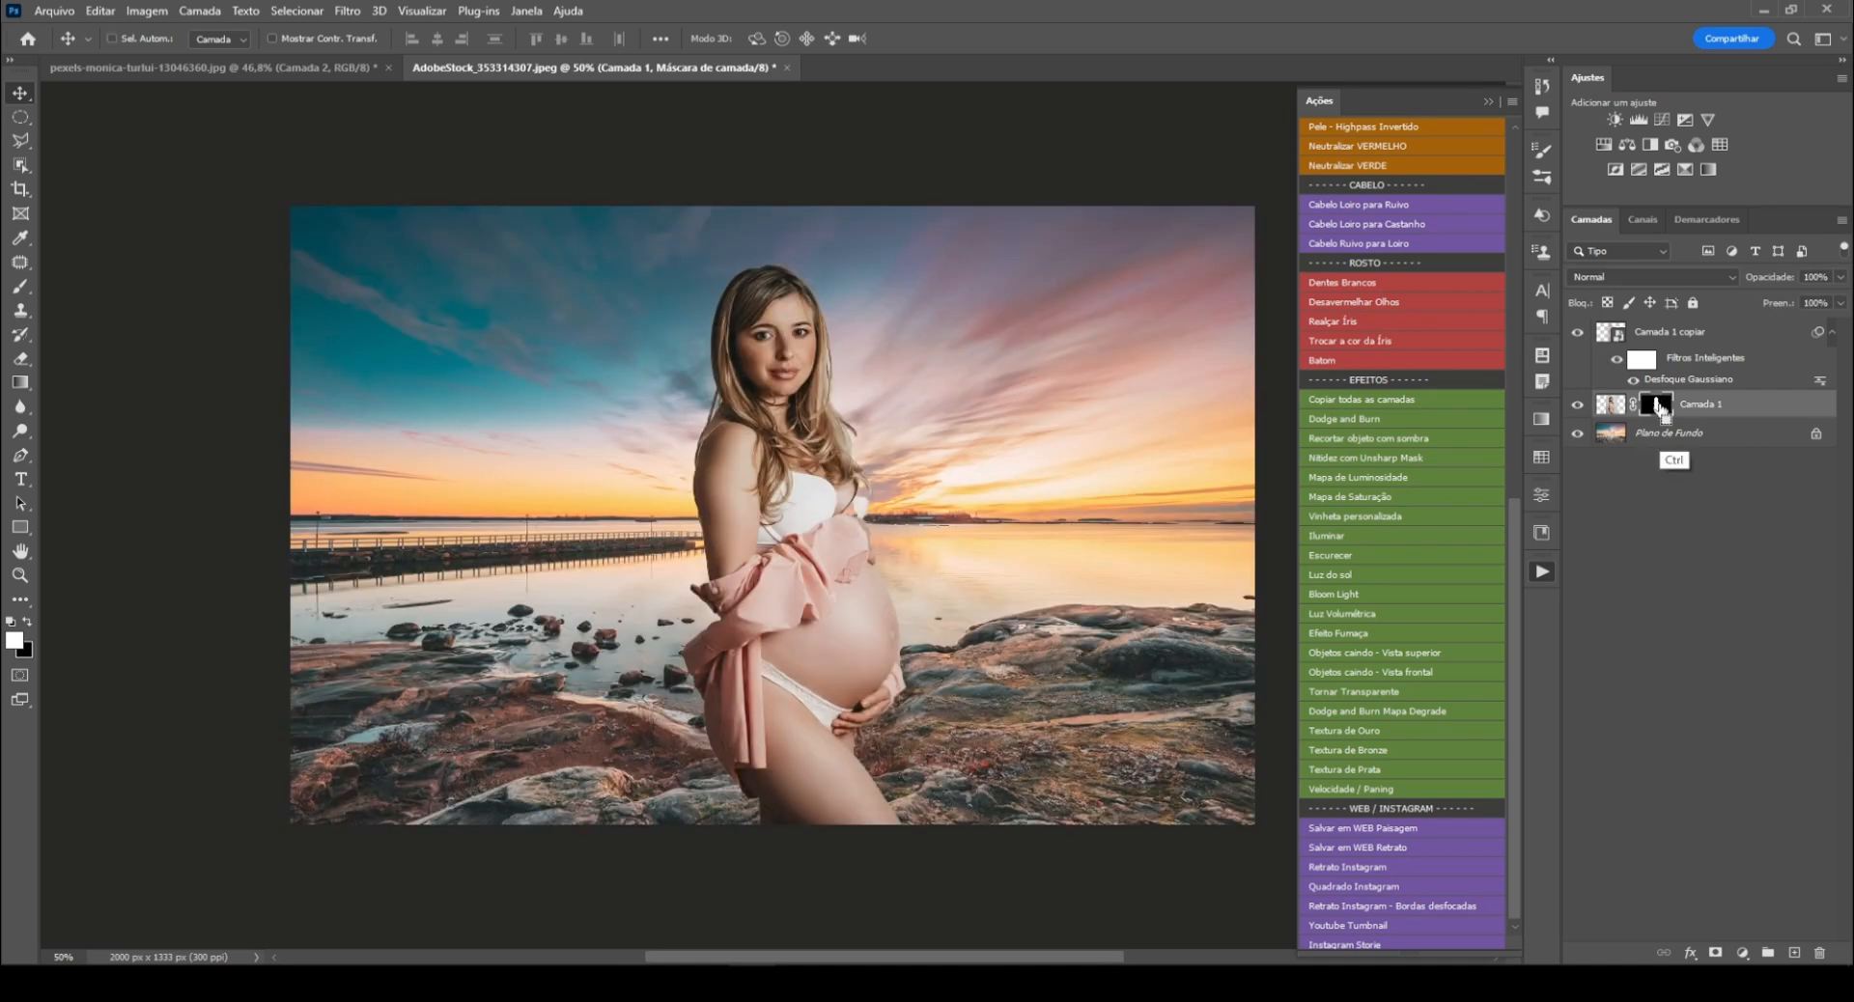
Step: Load Camada 1's mask as a selection, run the Vinheta personalizada action, and move the Vinheta layer above Camada 1 copiar
{"action": "left_click", "coordinate": [1656, 406], "text": "ctrl"}
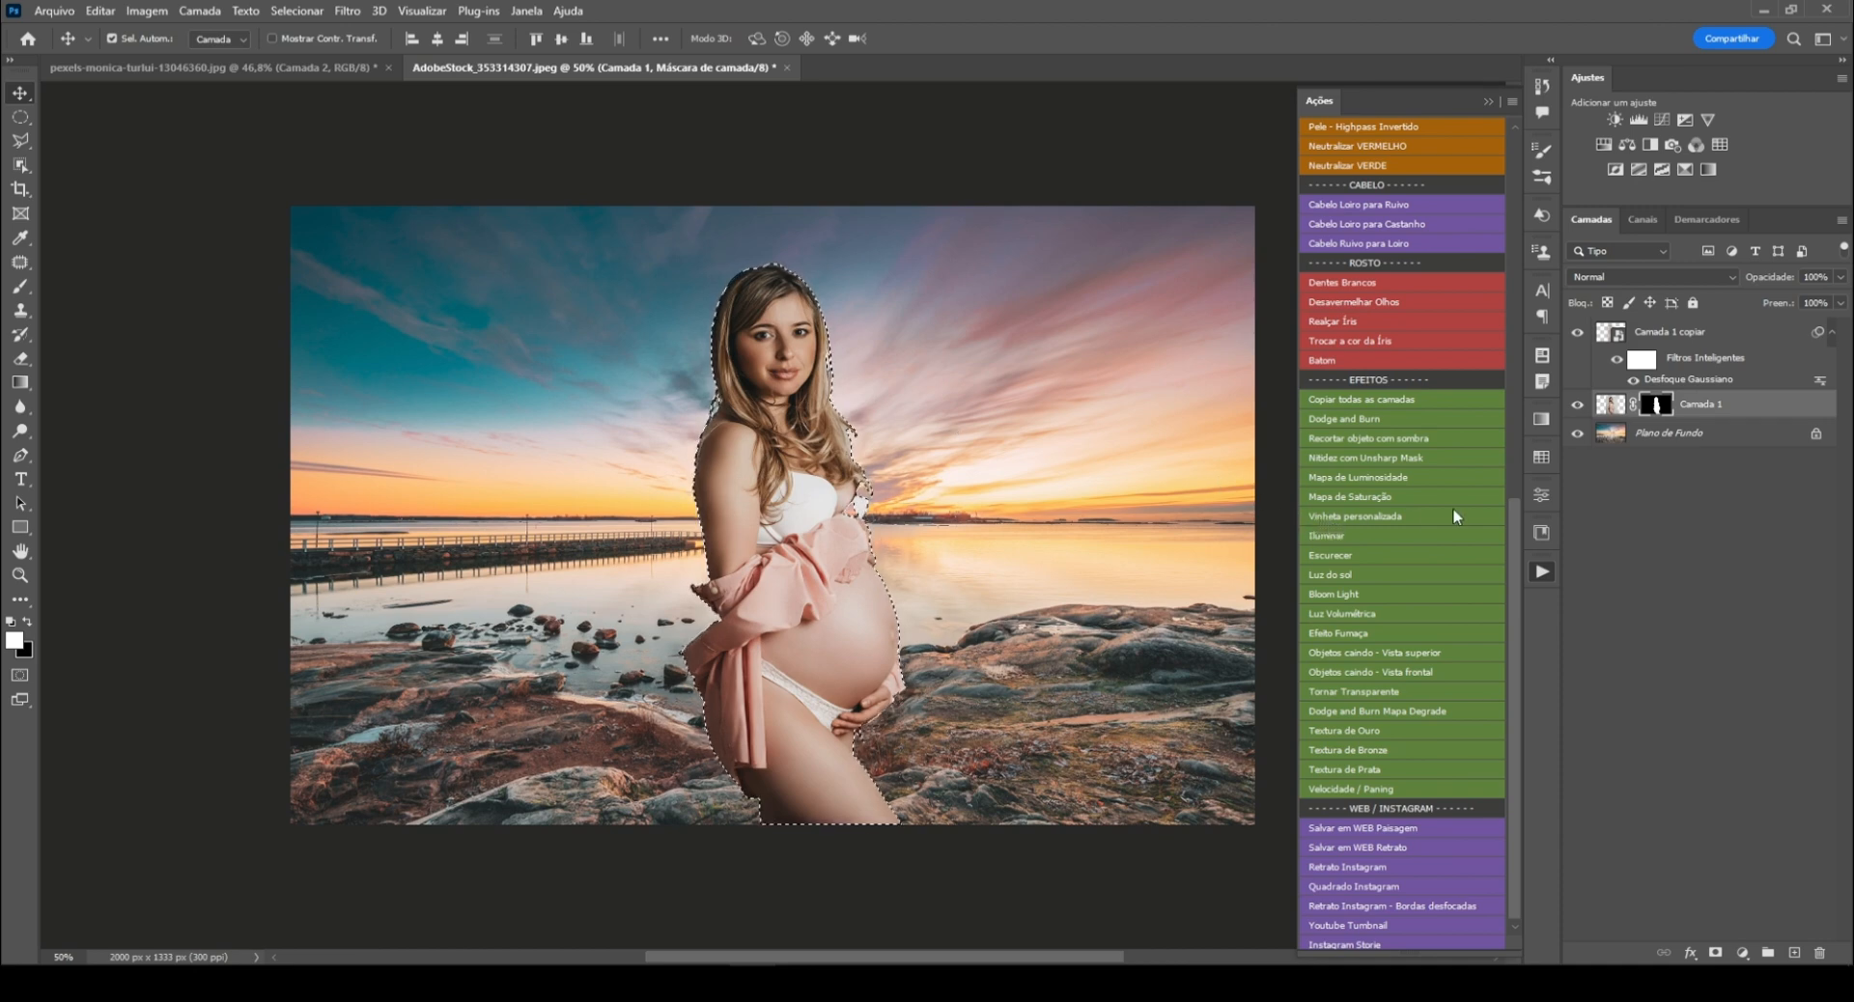
{"action": "left_click", "coordinate": [1352, 517]}
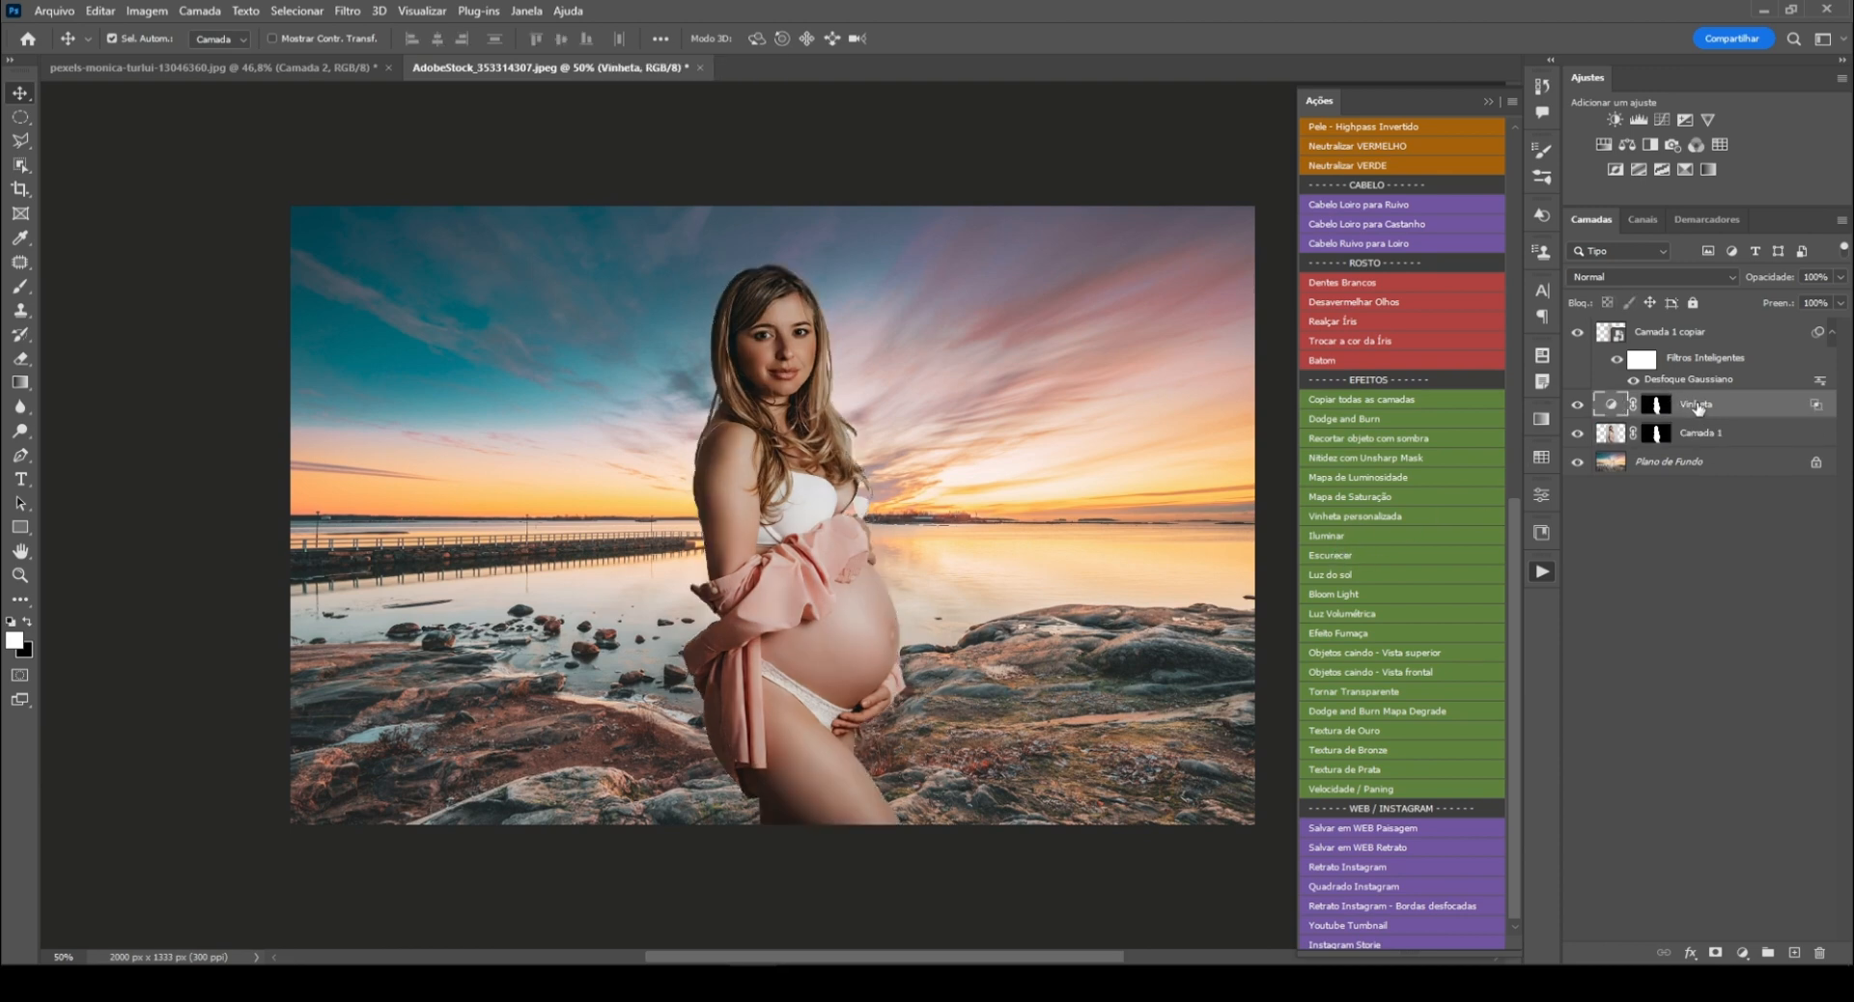
{"action": "left_click_drag", "start_coordinate": [1697, 409], "coordinate": [1707, 329]}
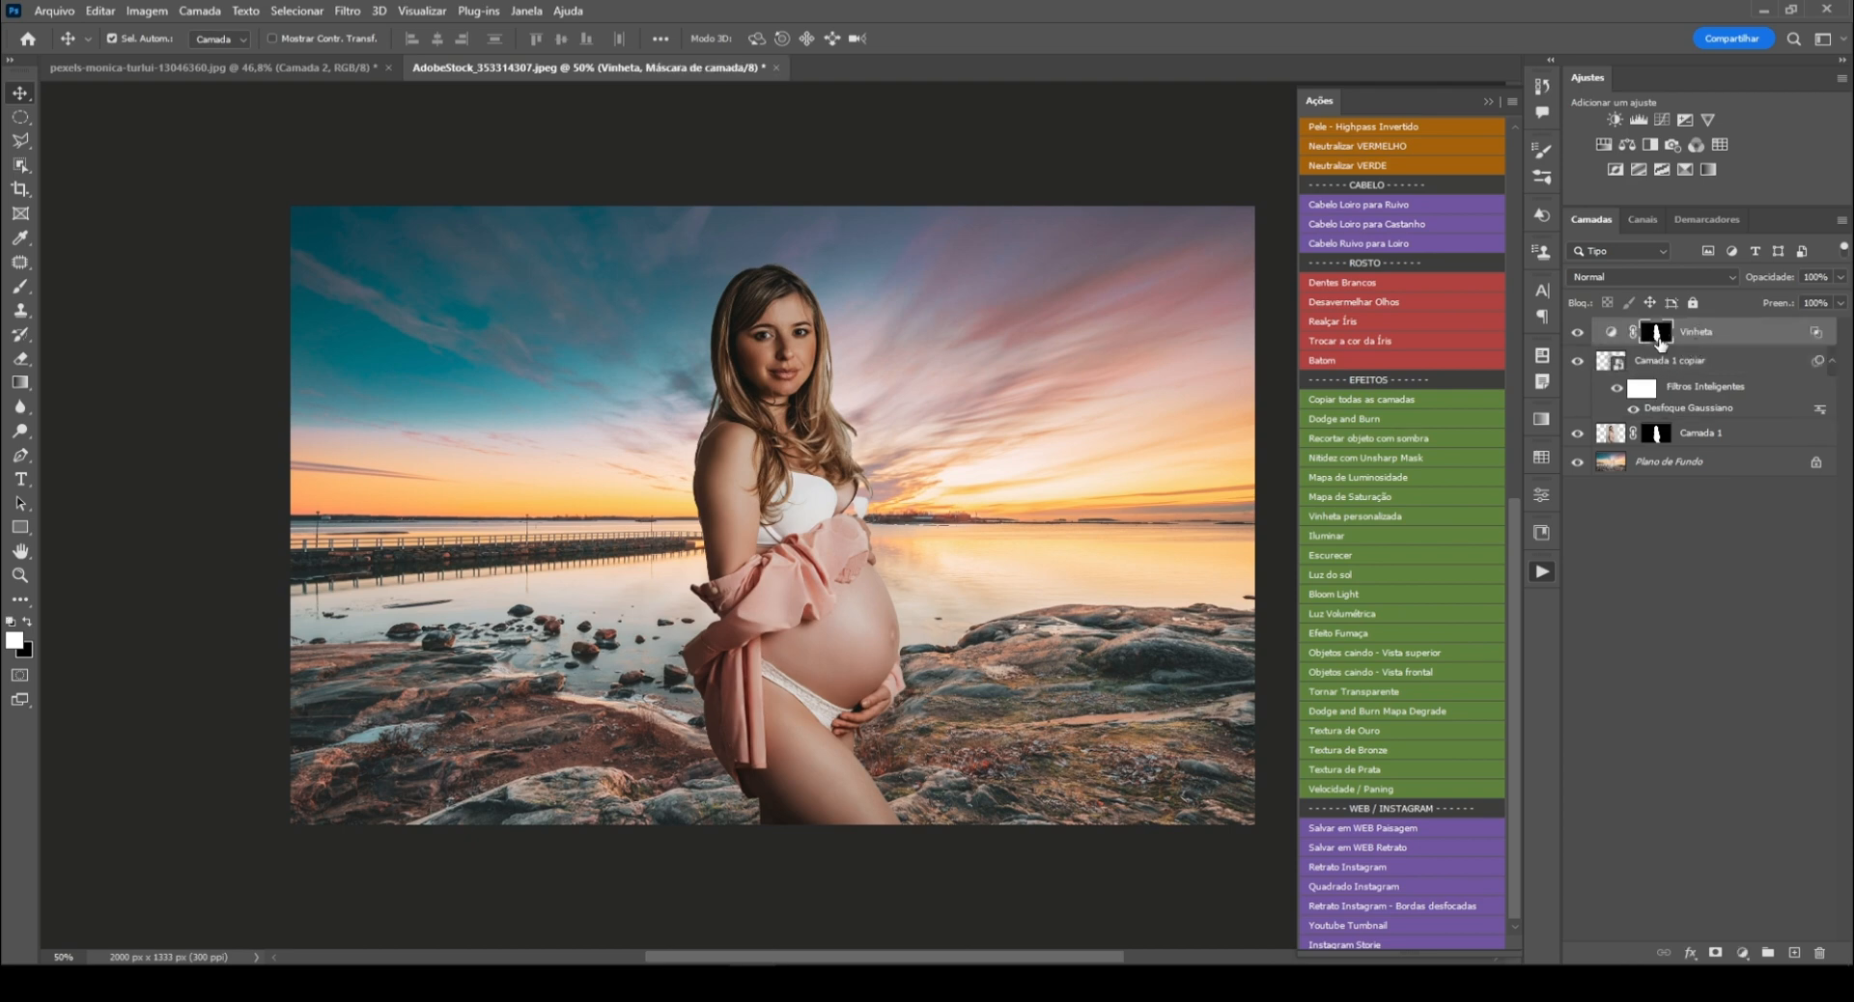
Step: Invert the Vinheta layer's mask, checking the mask on the canvas and comparing the vignette off and on
{"action": "left_click", "coordinate": [1657, 334], "text": "alt"}
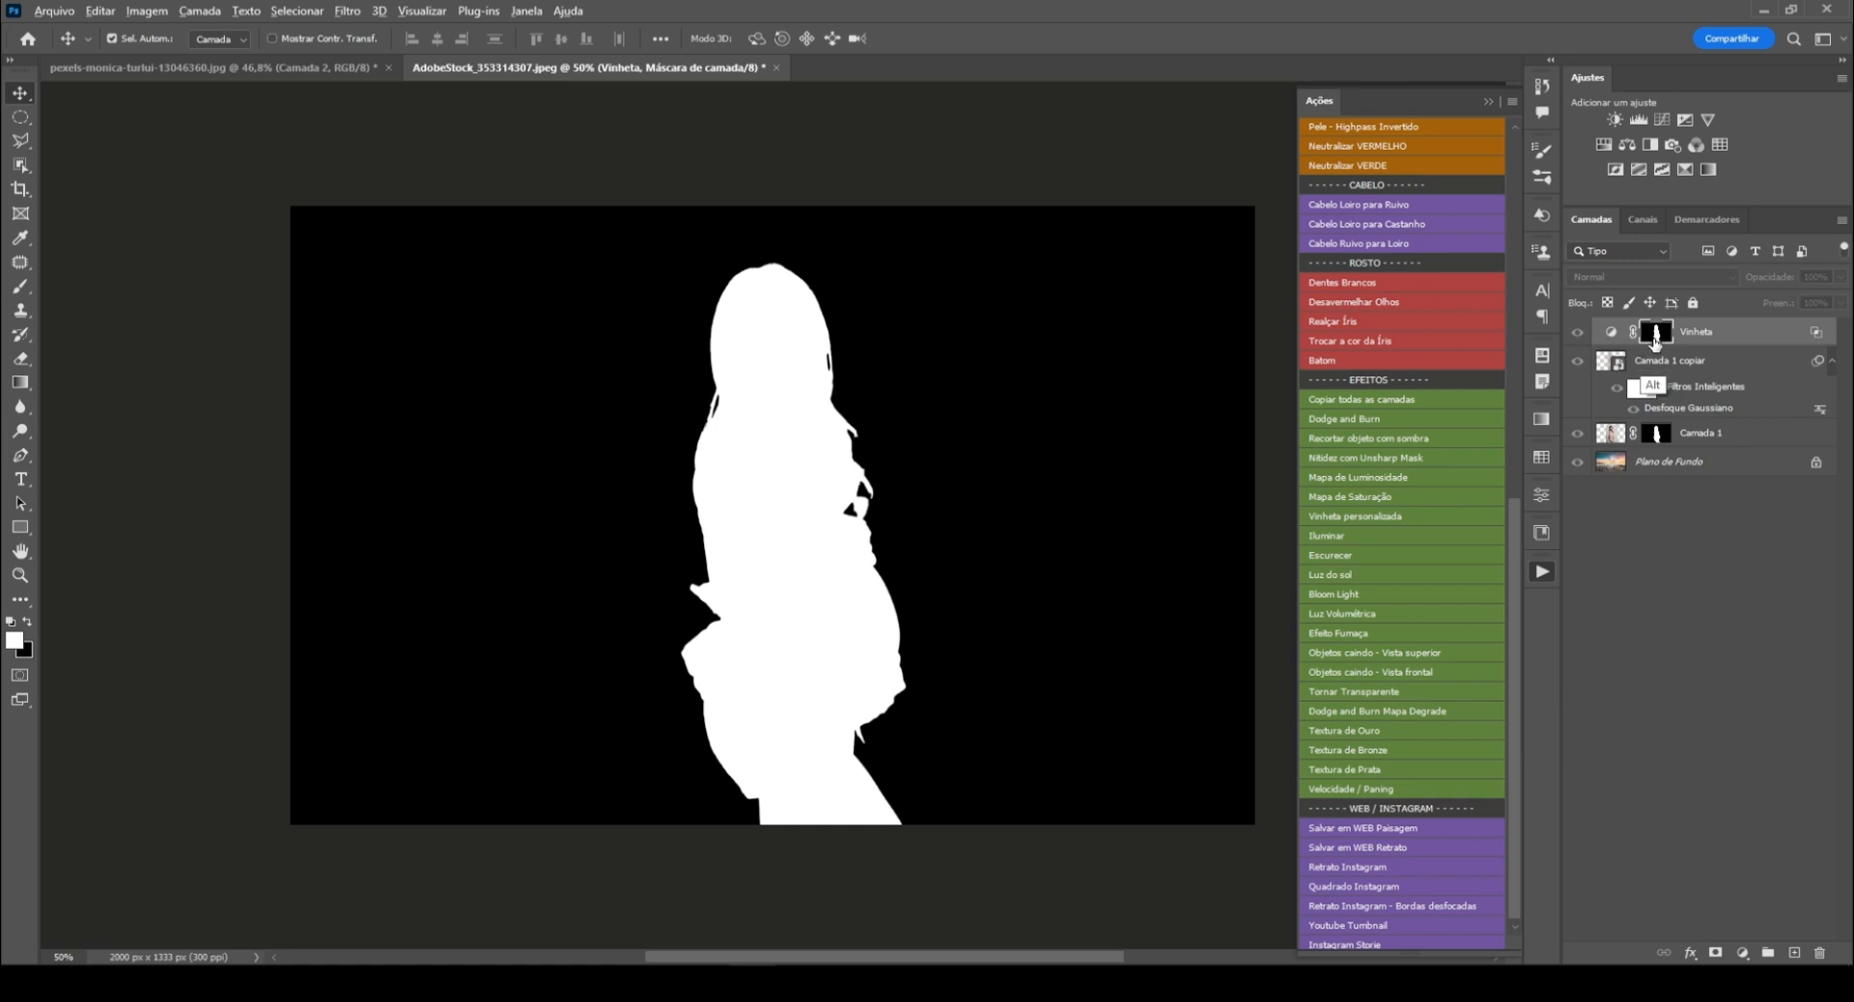
{"action": "left_click", "coordinate": [1659, 334], "text": "alt"}
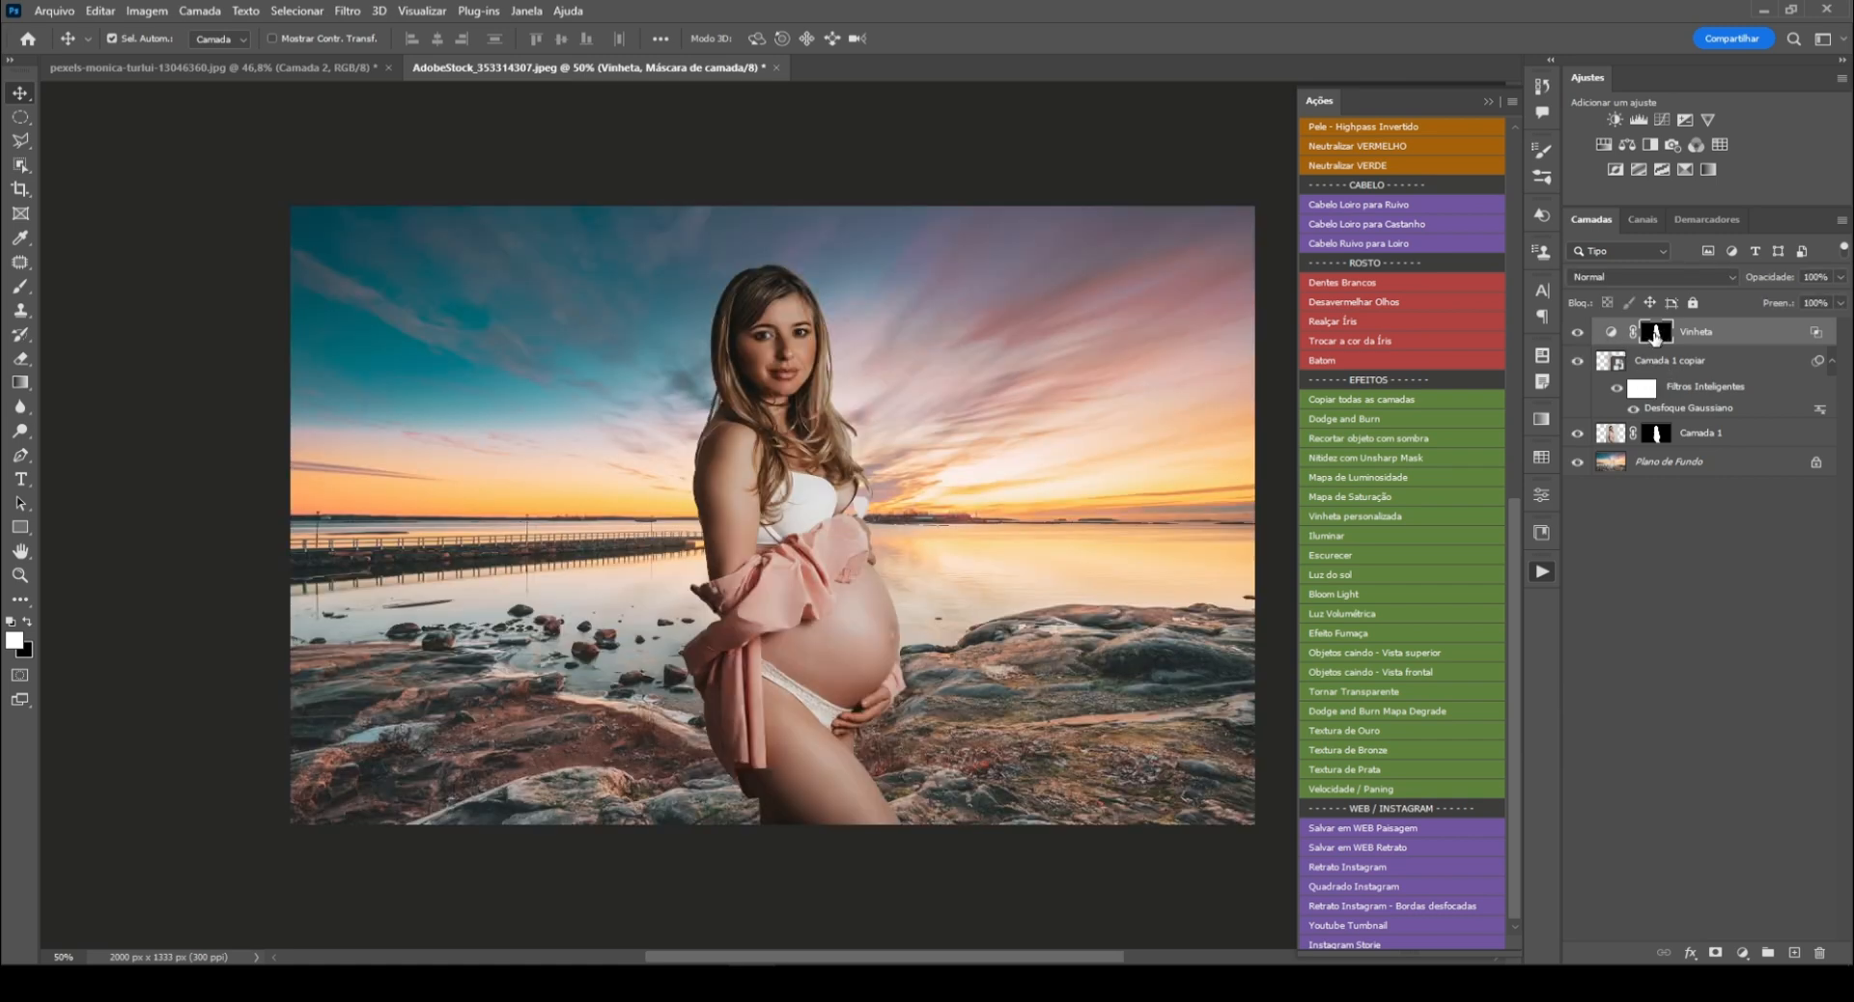
{"action": "left_click", "coordinate": [147, 12]}
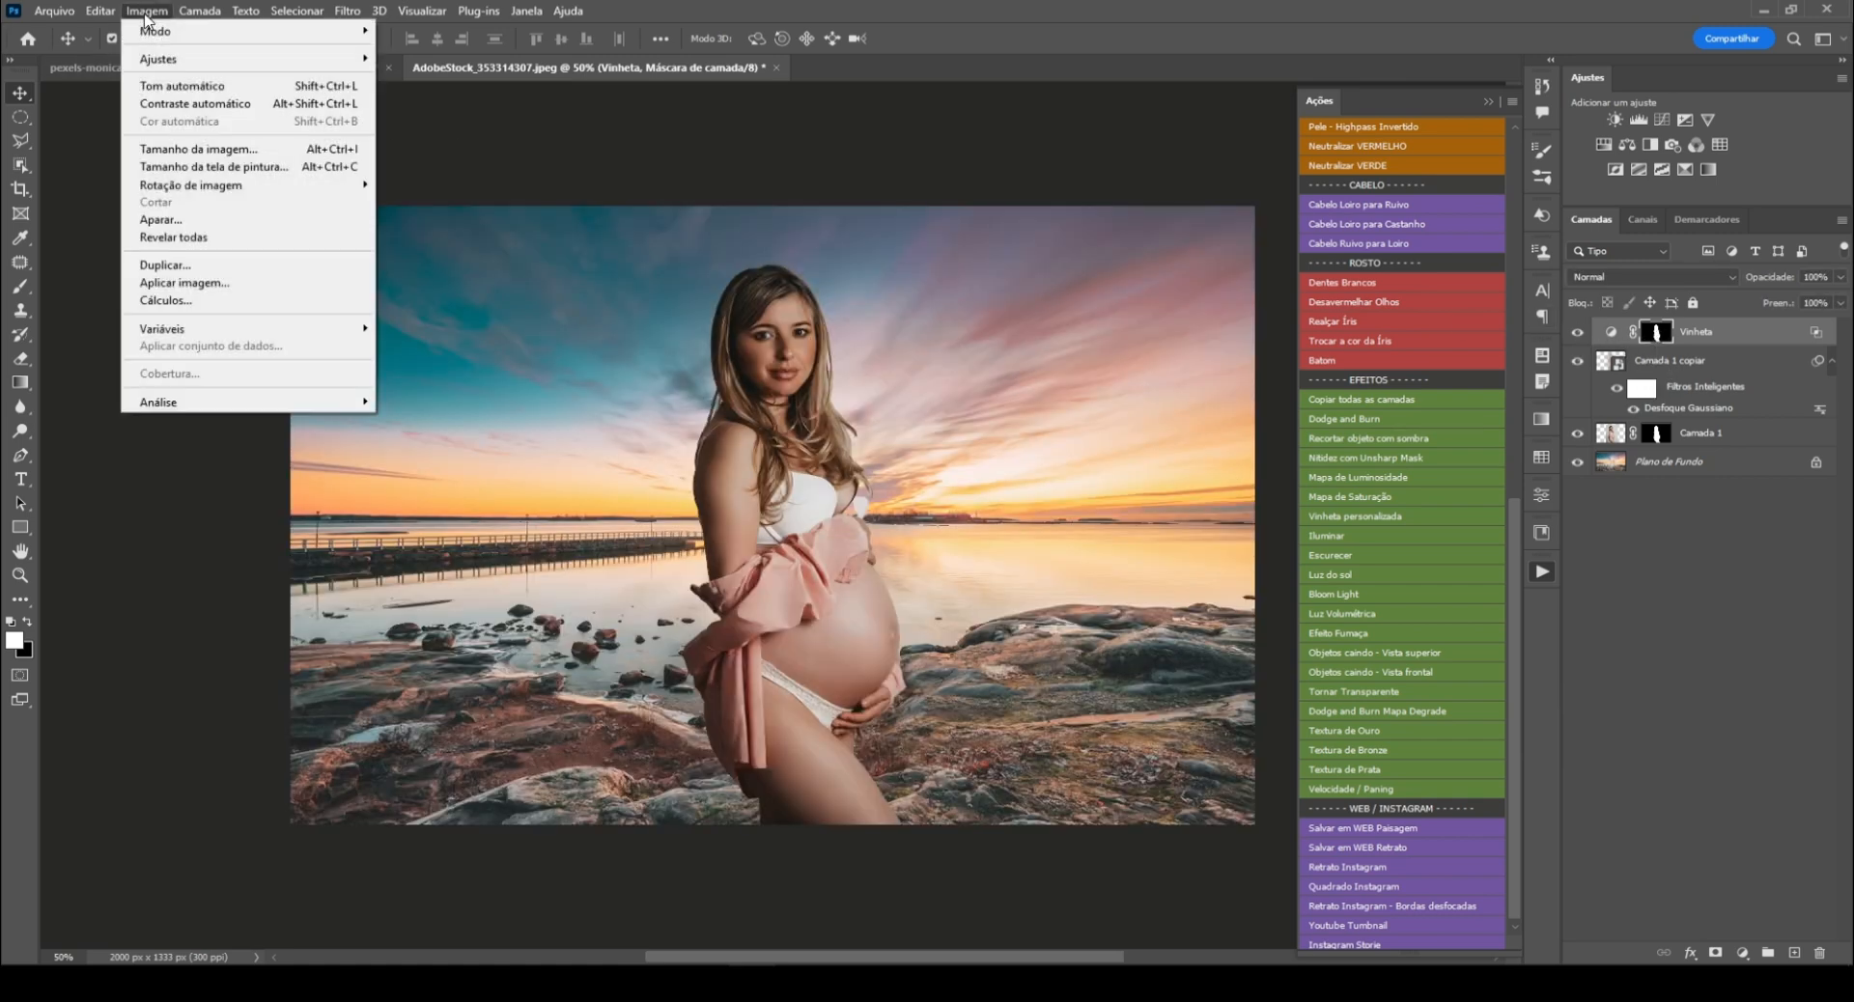
{"action": "mouse_move", "coordinate": [162, 60]}
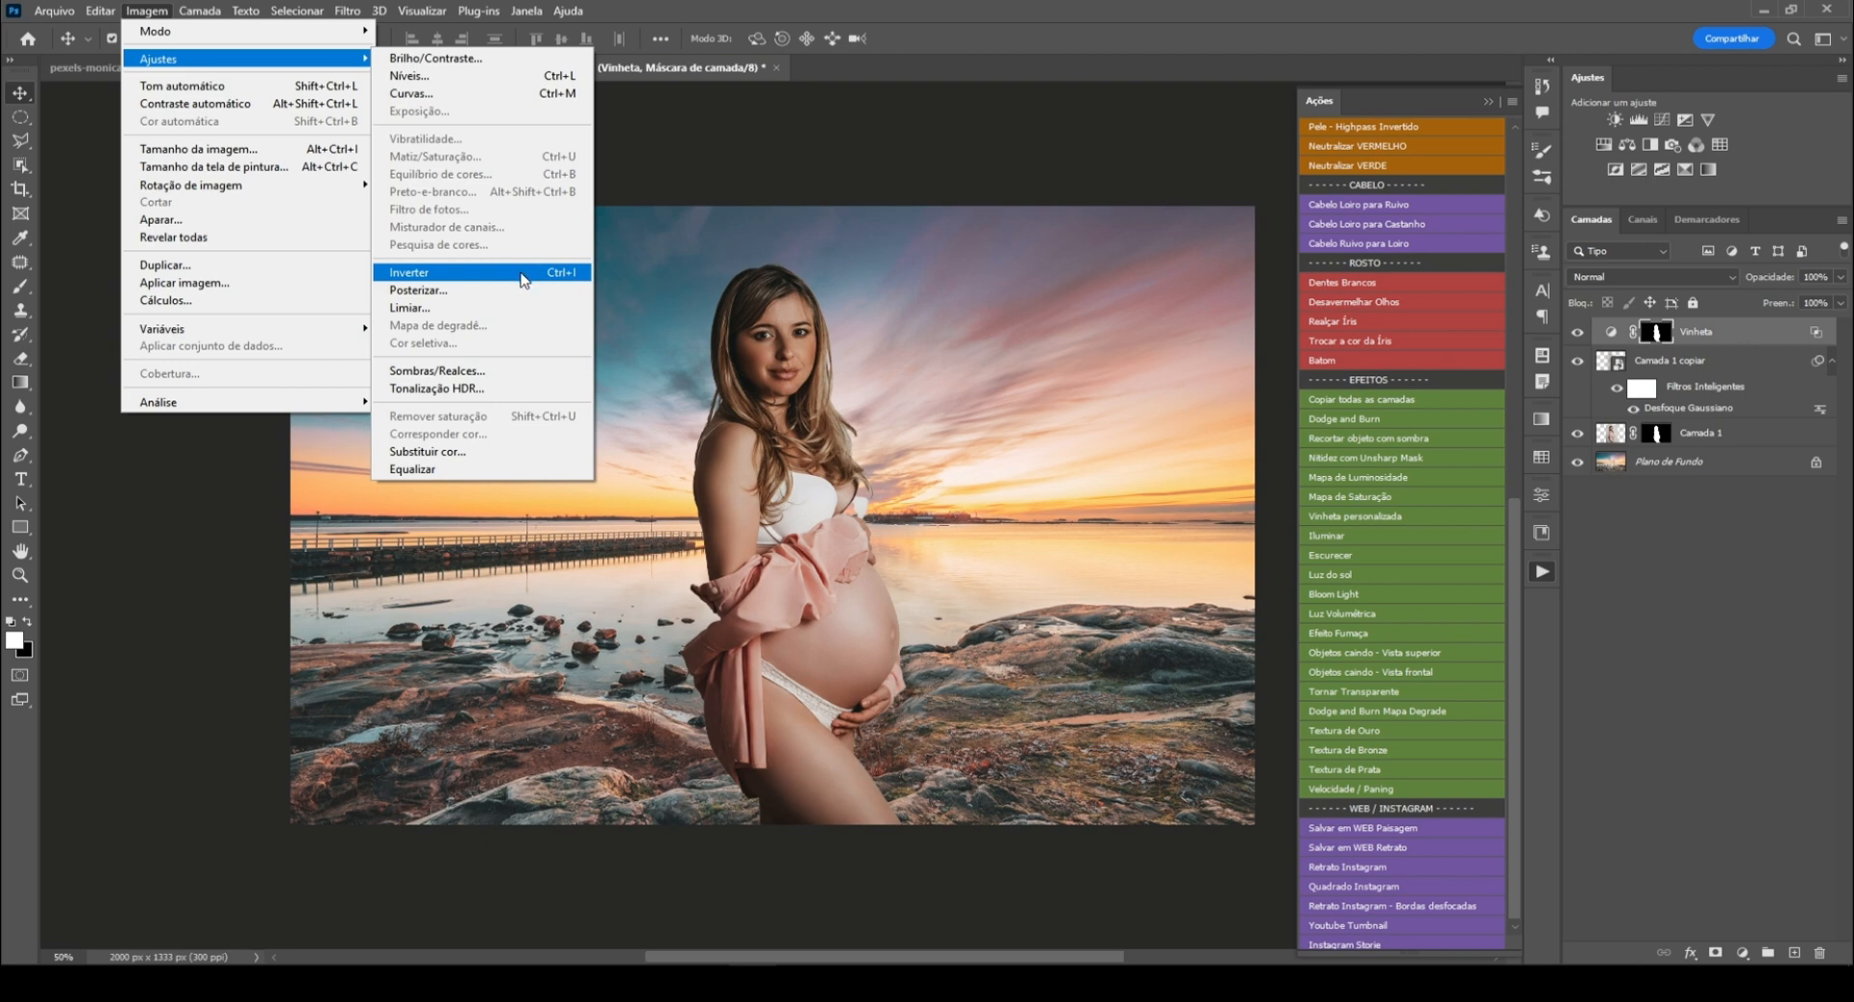
{"action": "left_click", "coordinate": [557, 274]}
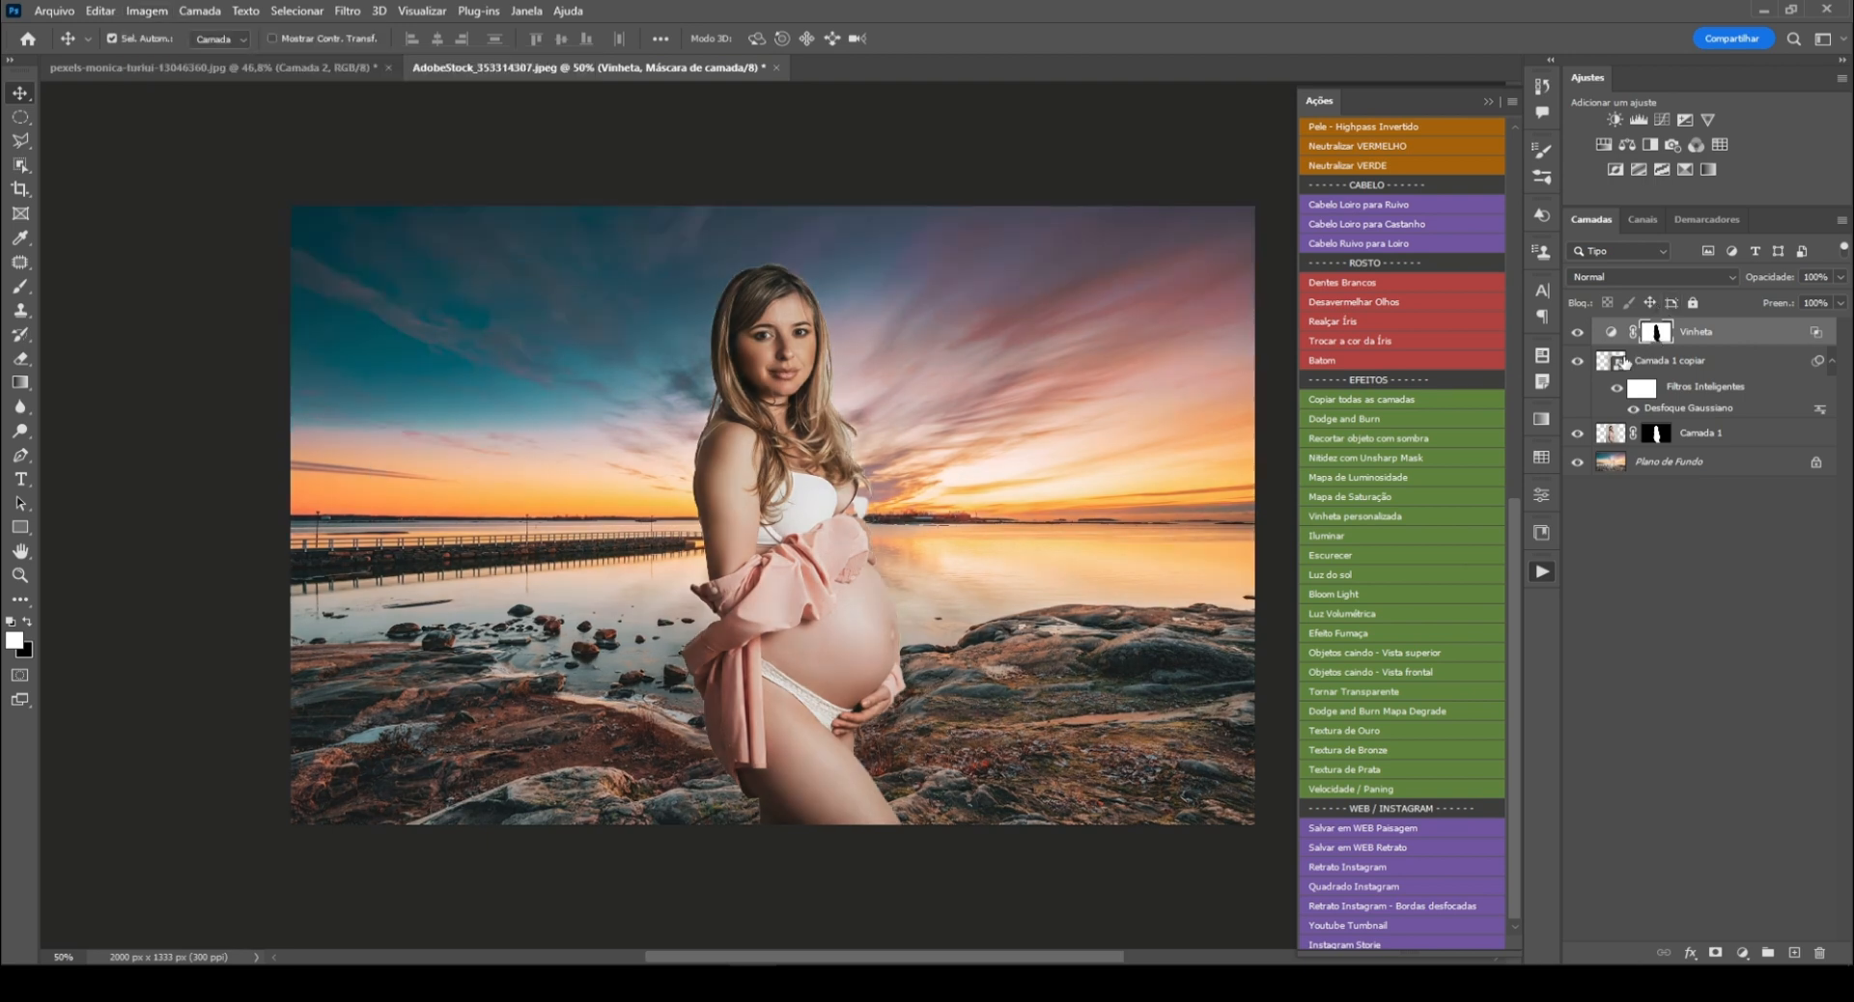
{"action": "left_click", "coordinate": [1578, 332]}
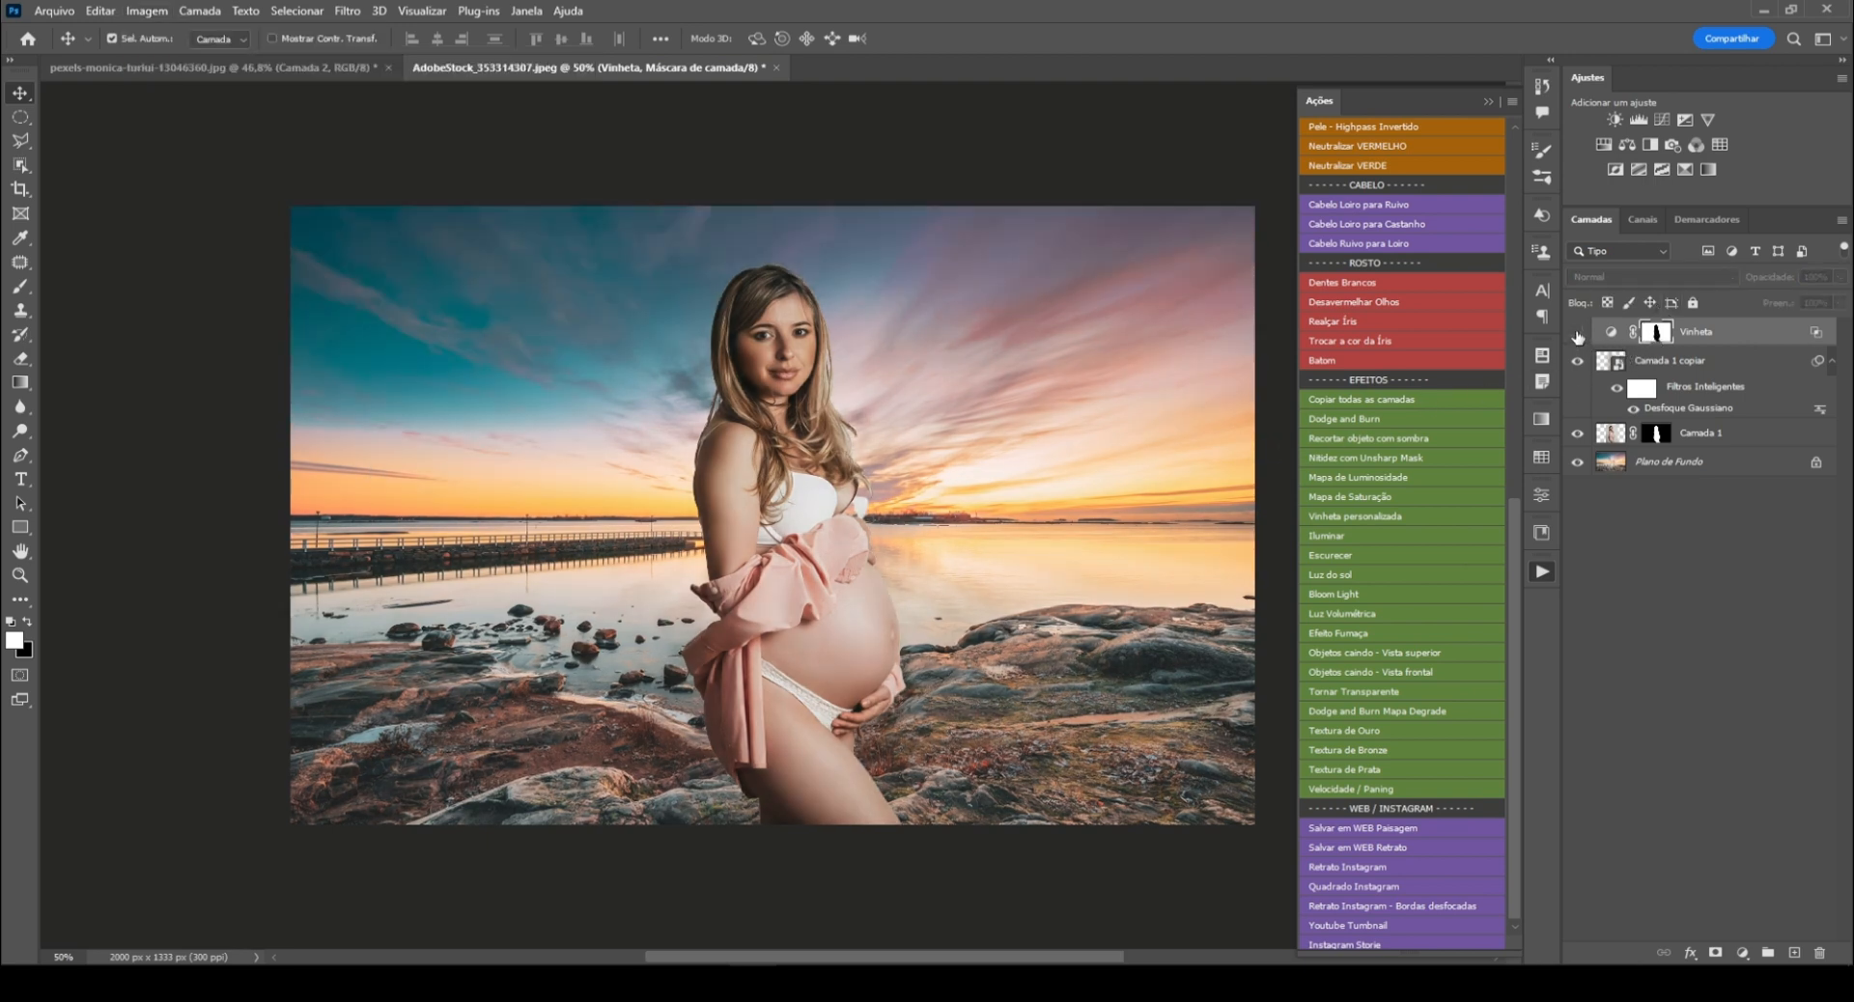
{"action": "left_click", "coordinate": [1578, 332]}
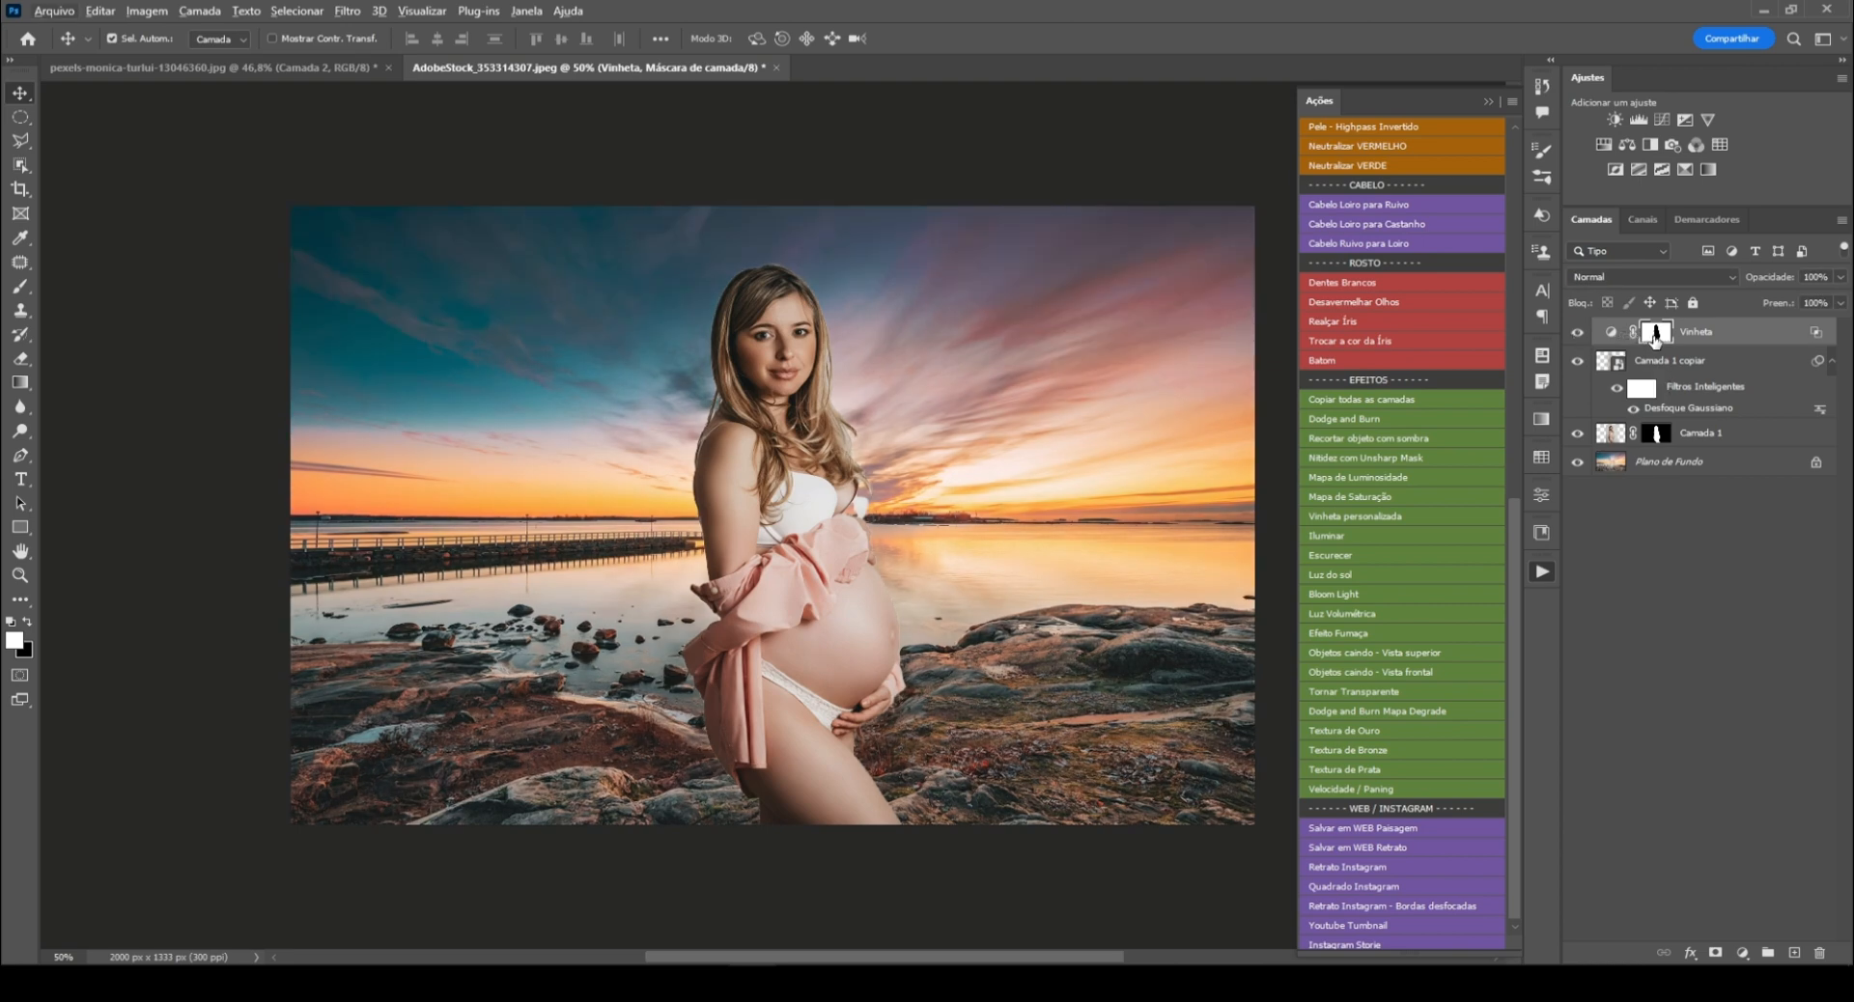
{"action": "left_click", "coordinate": [1655, 335], "text": "alt"}
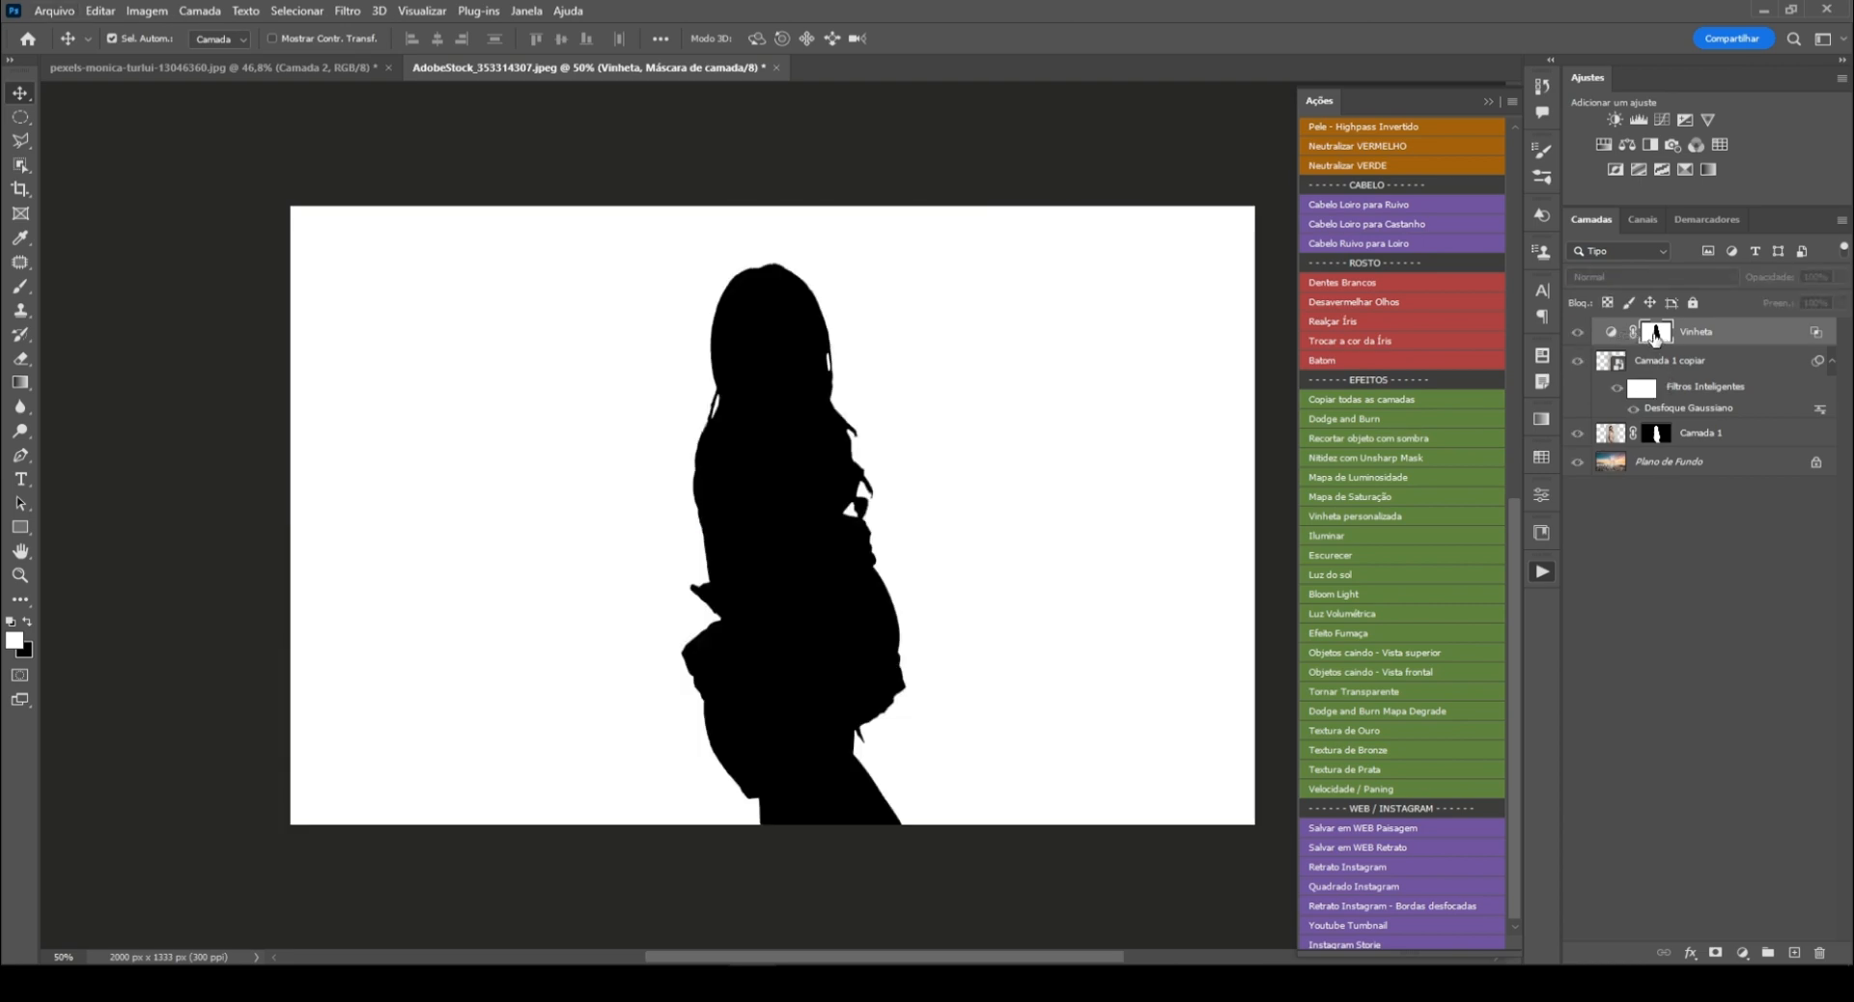
{"action": "left_click", "coordinate": [1657, 334], "text": "alt"}
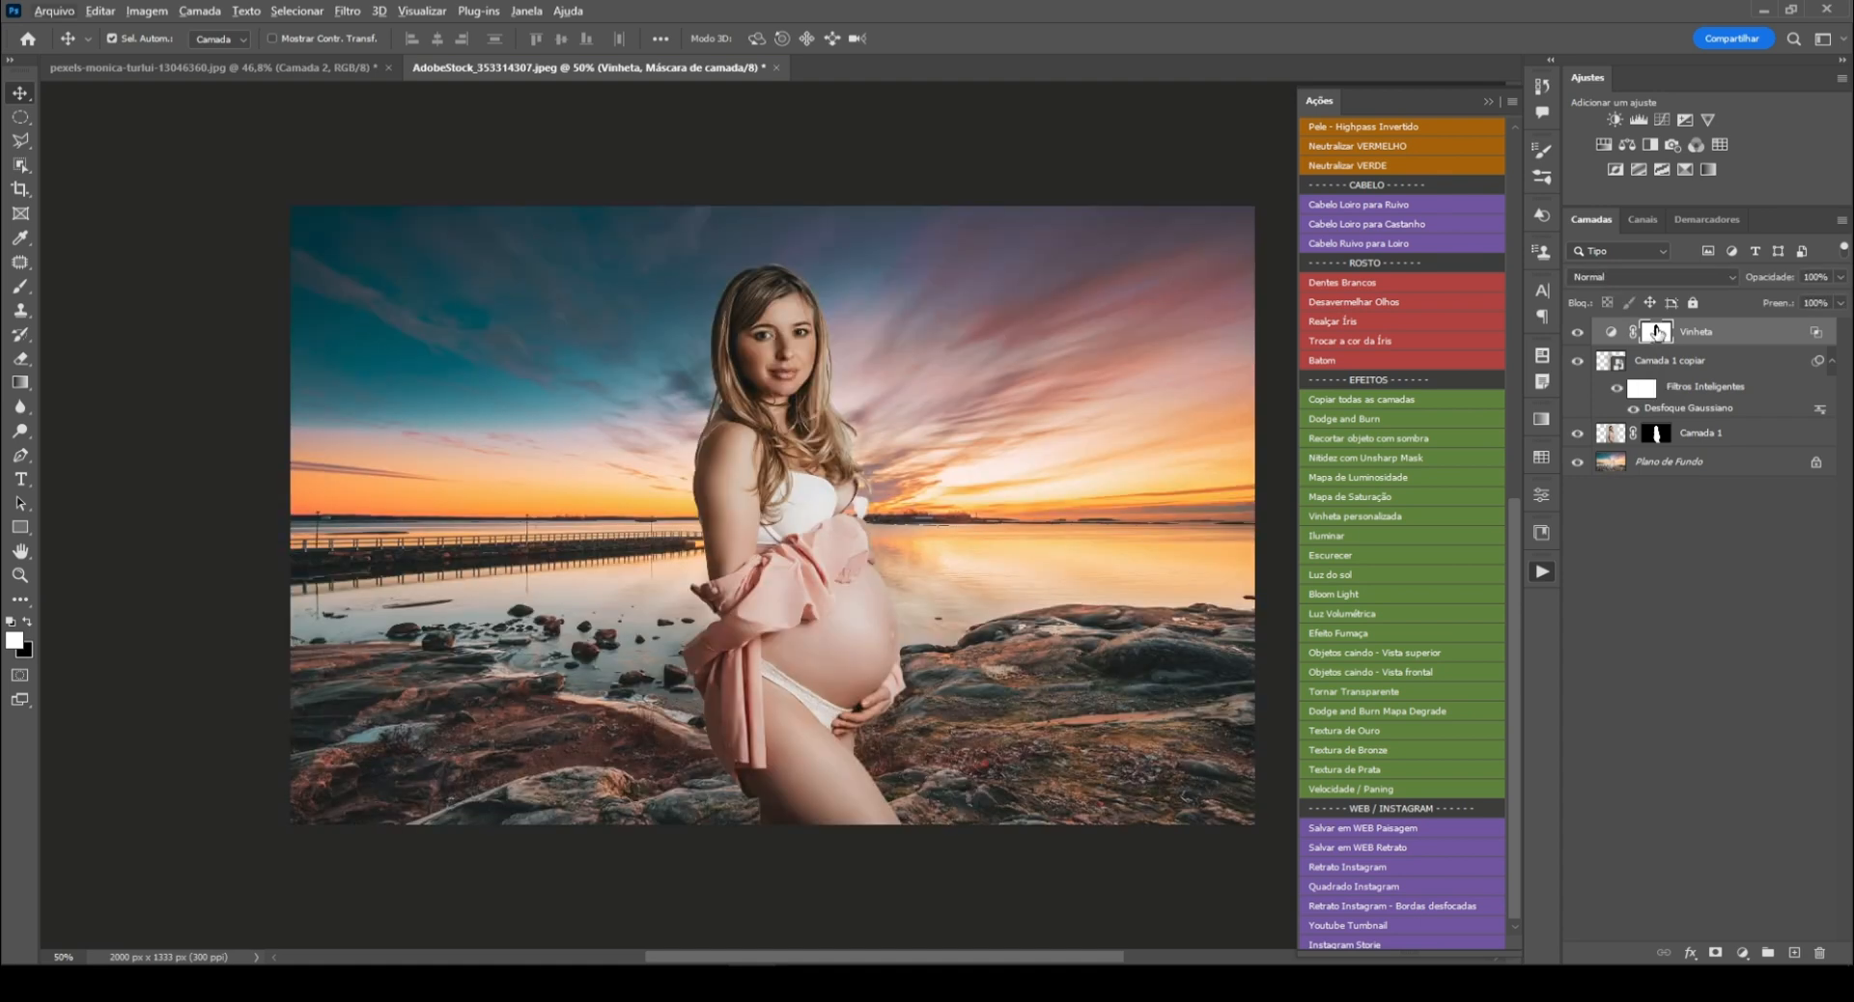
Step: Set the Vinheta mask's Difusão to 27,8 px and compare the image with the softened vignette off and on
{"action": "double_click", "coordinate": [1657, 332]}
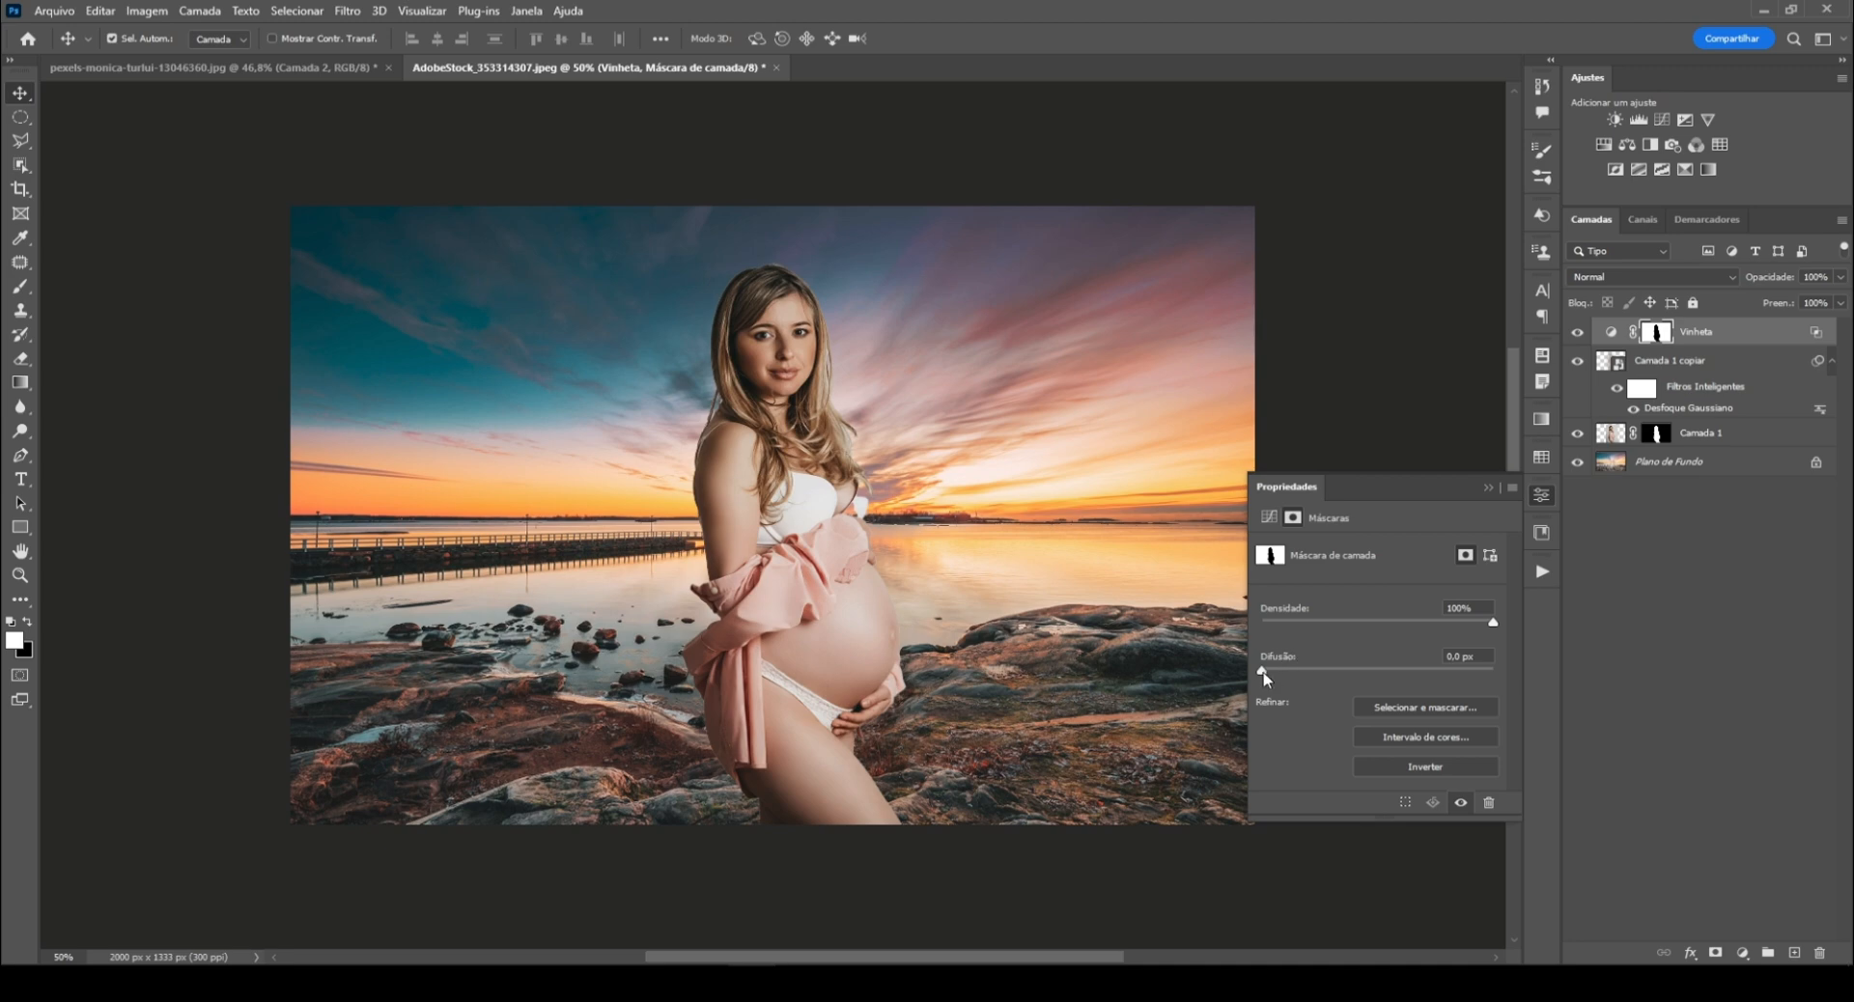
{"action": "left_click_drag", "start_coordinate": [1262, 670], "coordinate": [1370, 677]}
{"action": "left_click", "coordinate": [1657, 332], "text": "alt"}
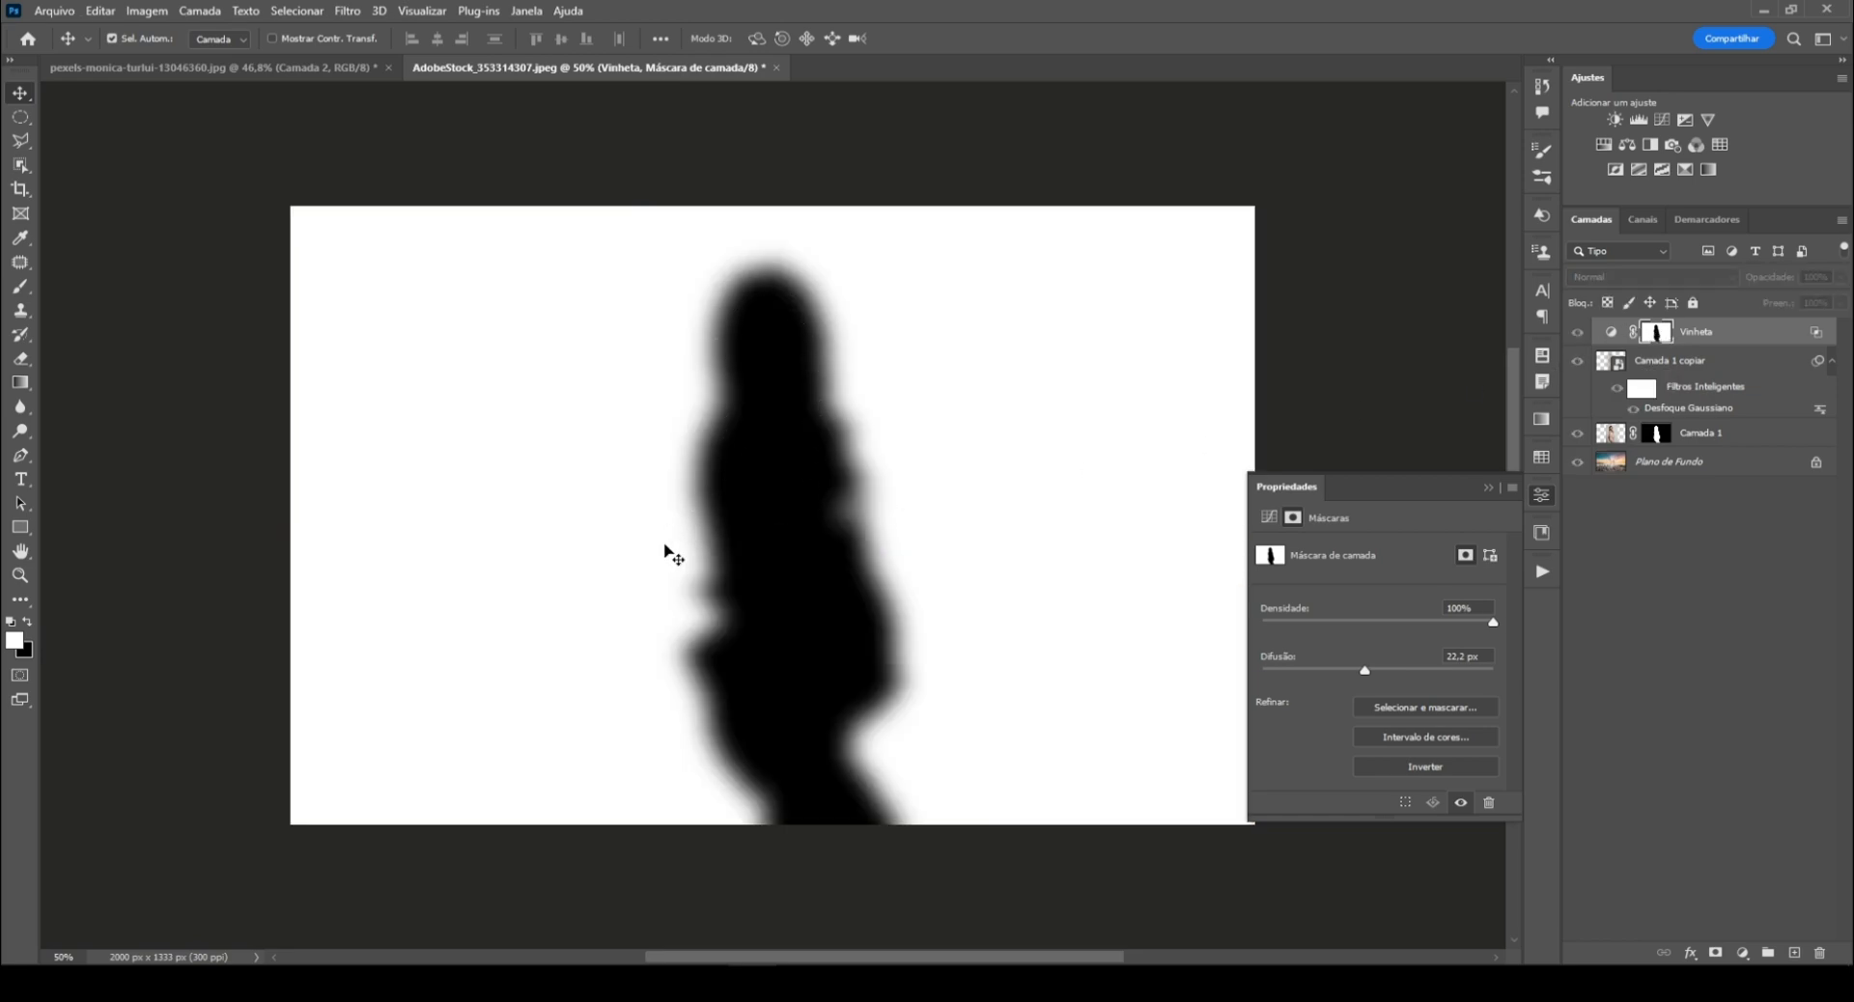
{"action": "mouse_move", "coordinate": [1367, 675]}
{"action": "left_mouse_down"}
{"action": "mouse_move", "coordinate": [1448, 670]}
{"action": "mouse_move", "coordinate": [1352, 679]}
{"action": "mouse_move", "coordinate": [1379, 673]}
{"action": "left_mouse_up"}
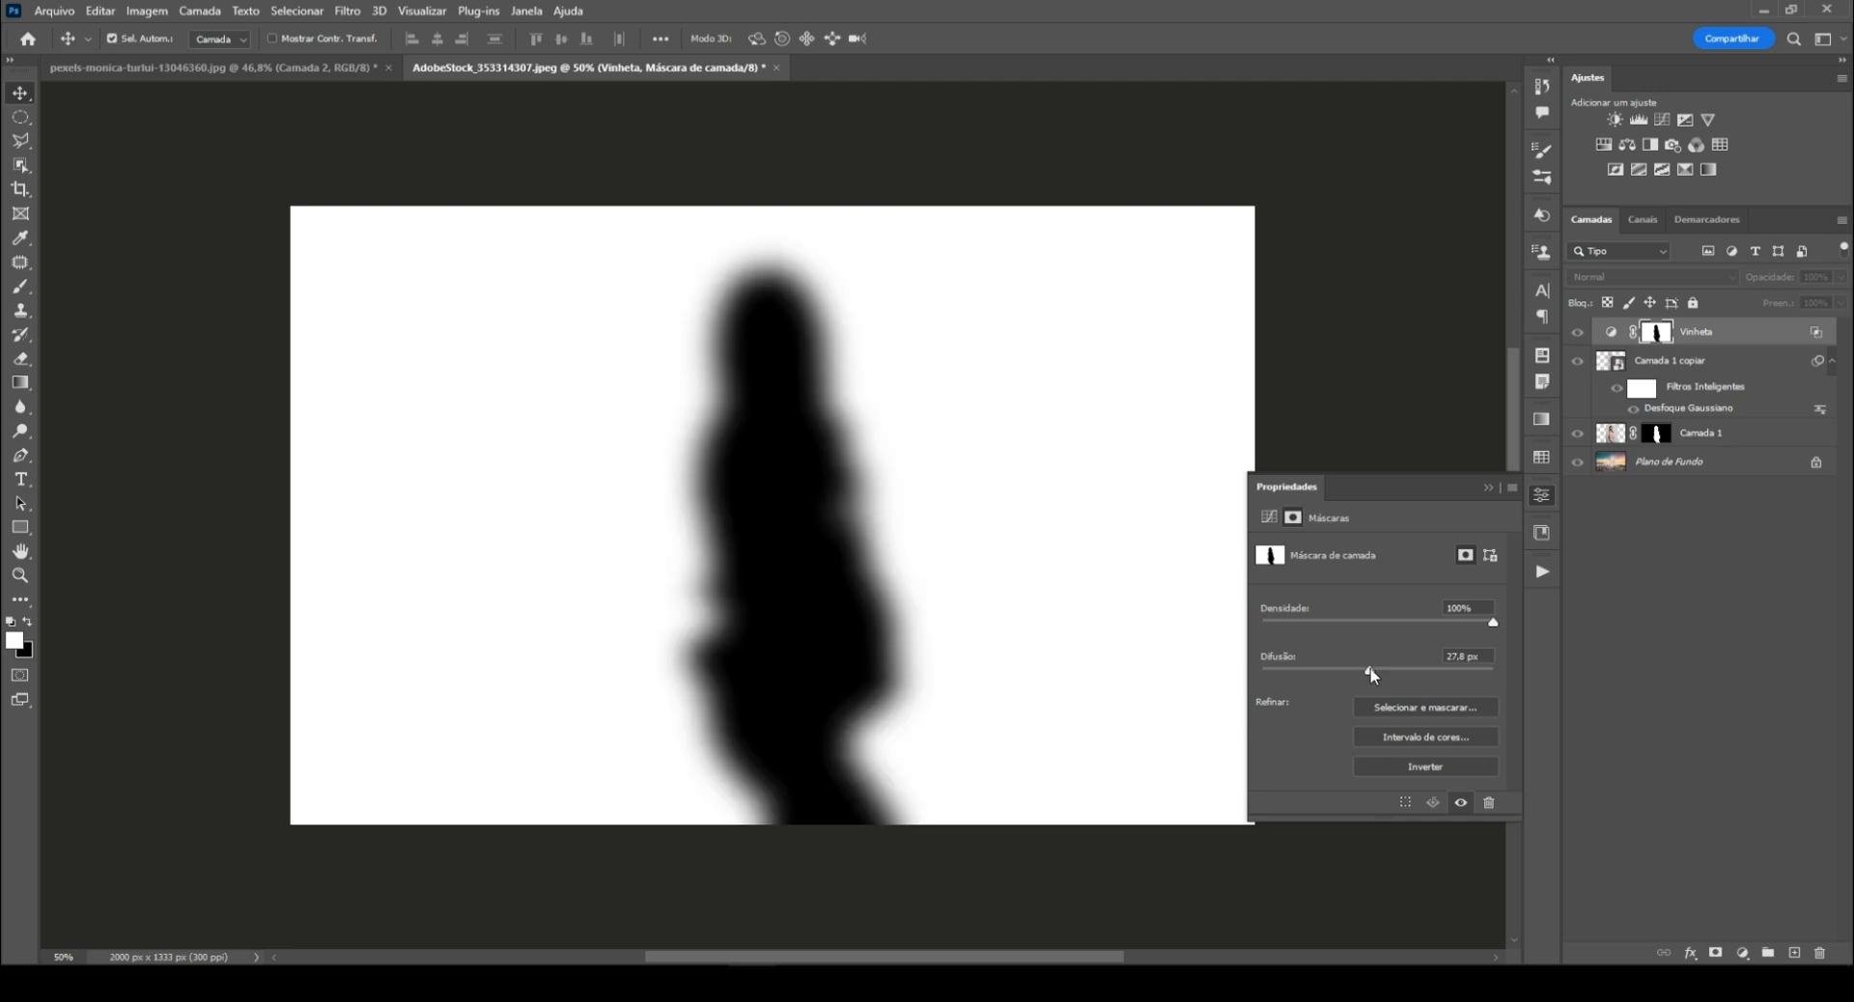
{"action": "left_click", "coordinate": [1656, 333], "text": "alt"}
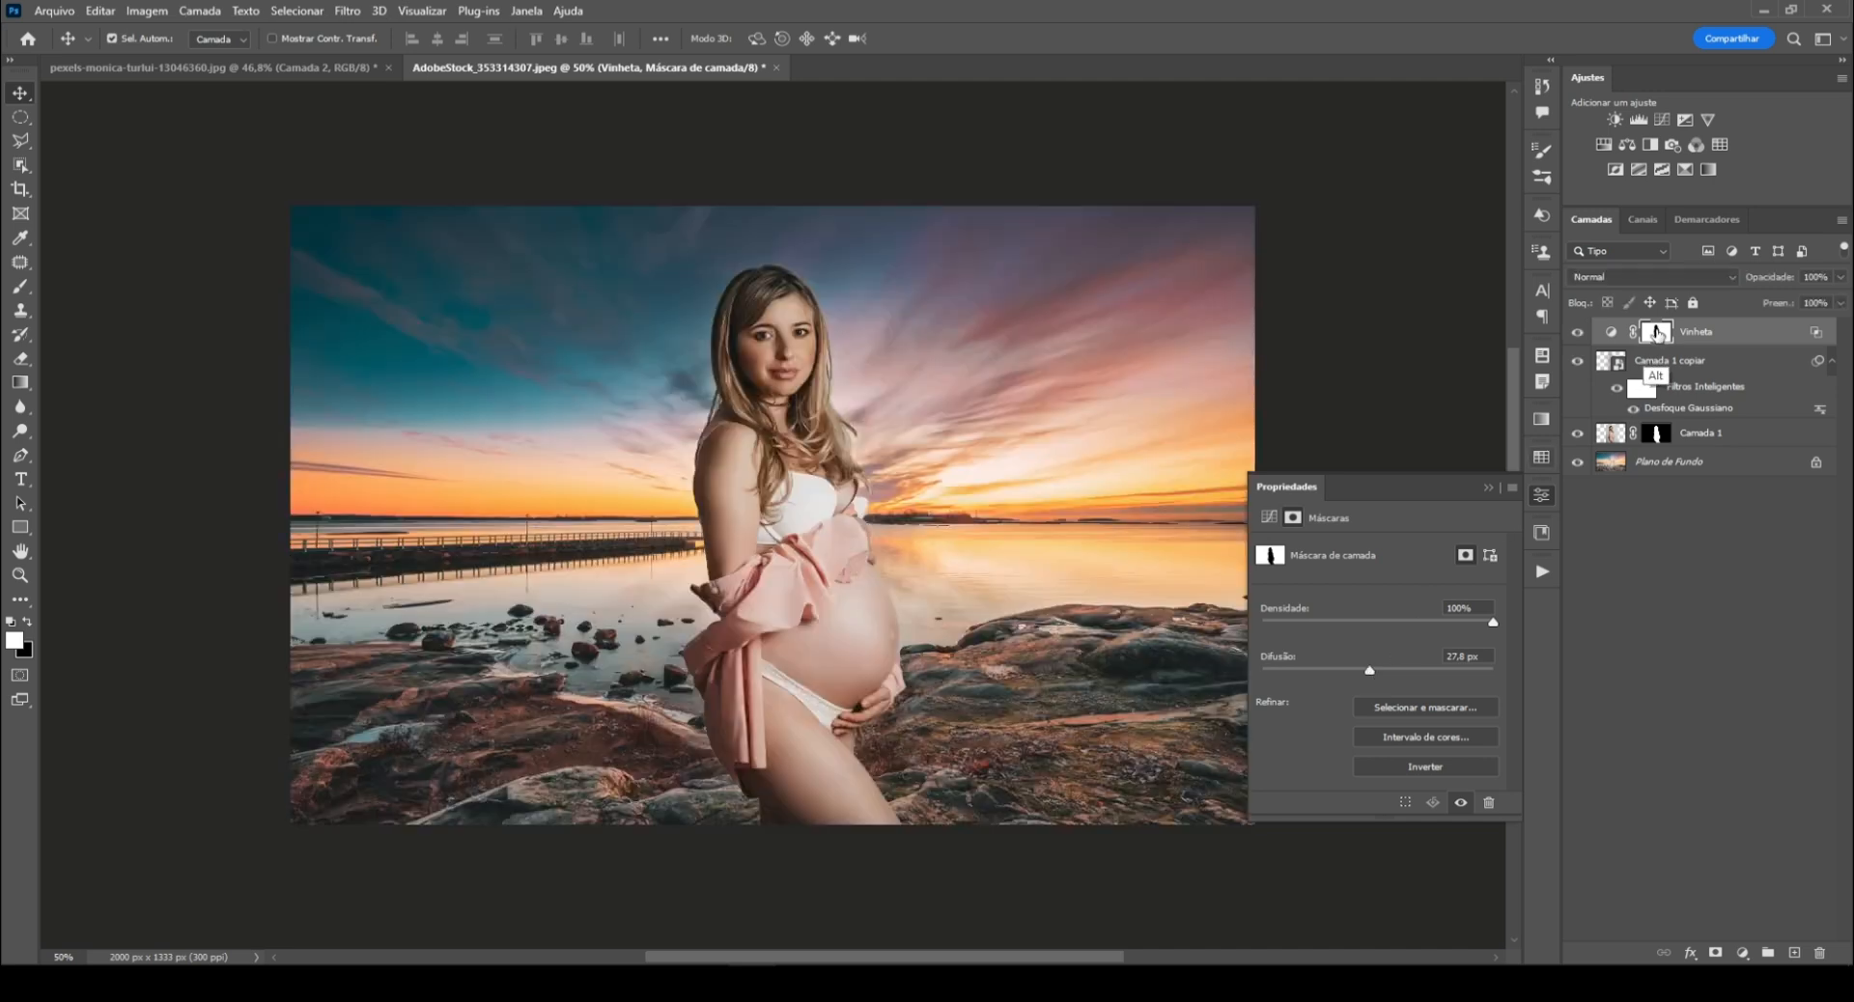
{"action": "left_click", "coordinate": [1577, 334]}
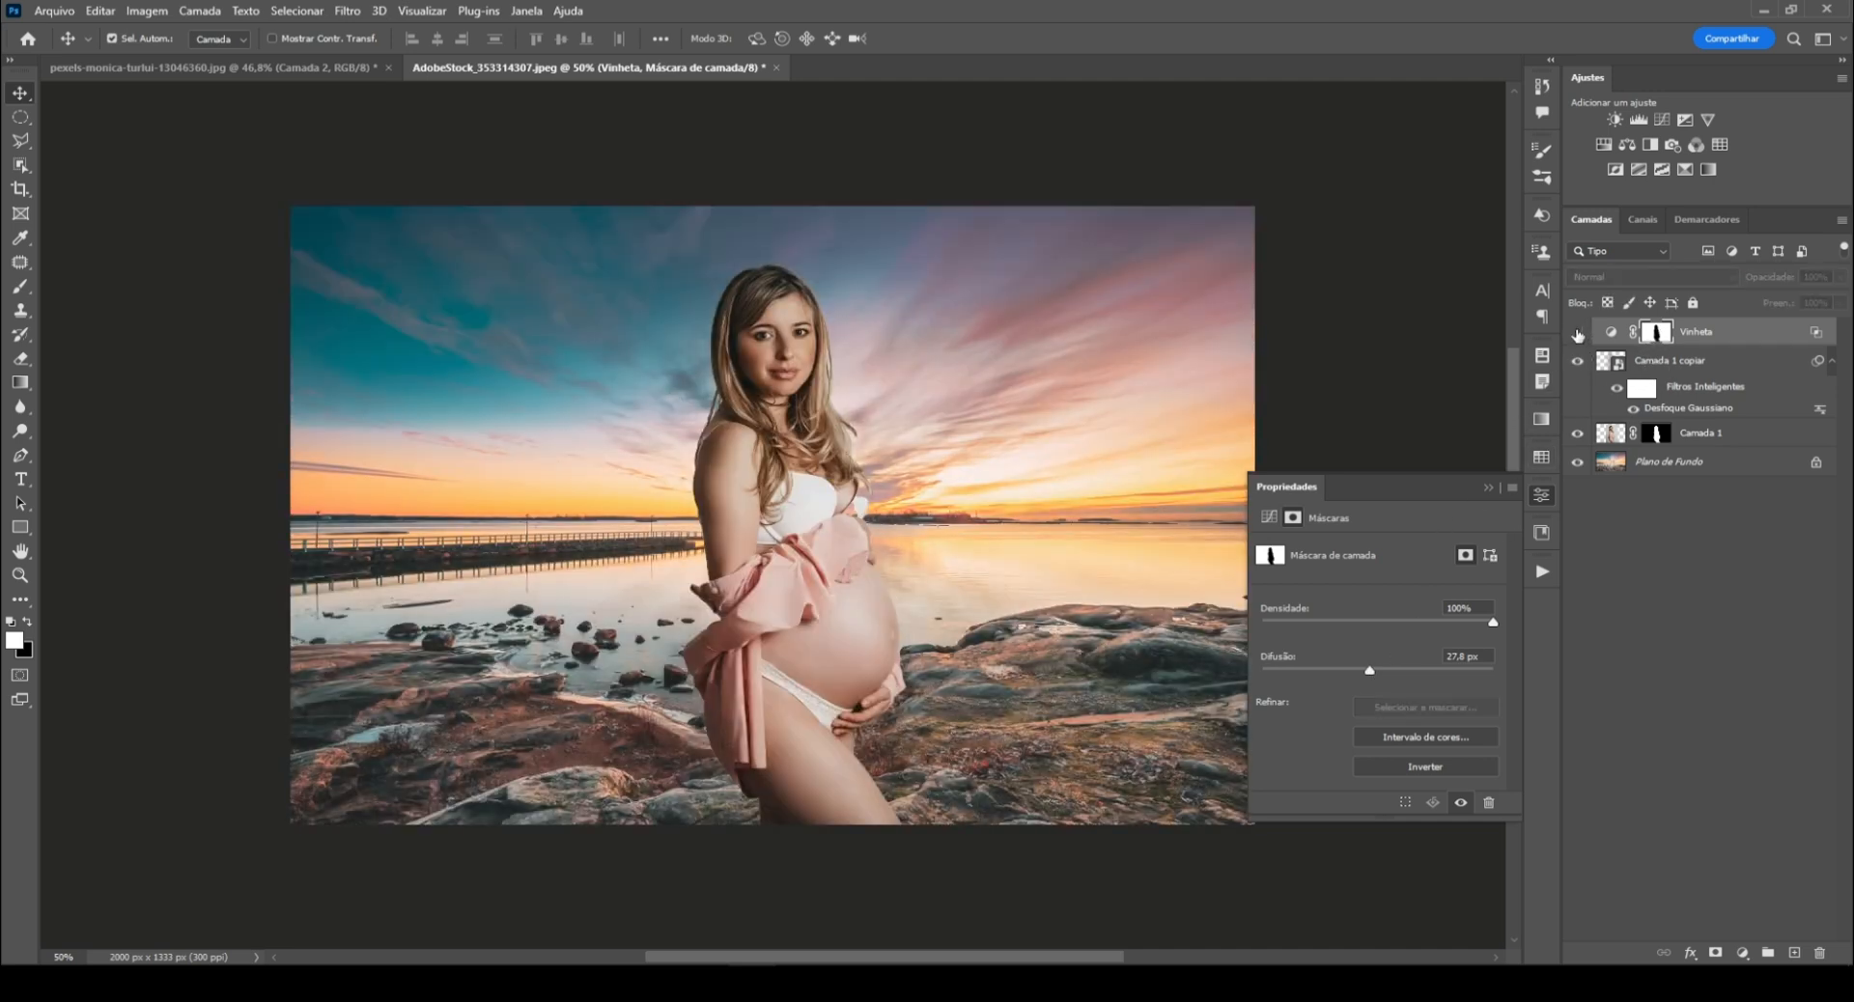
{"action": "left_click", "coordinate": [1577, 334]}
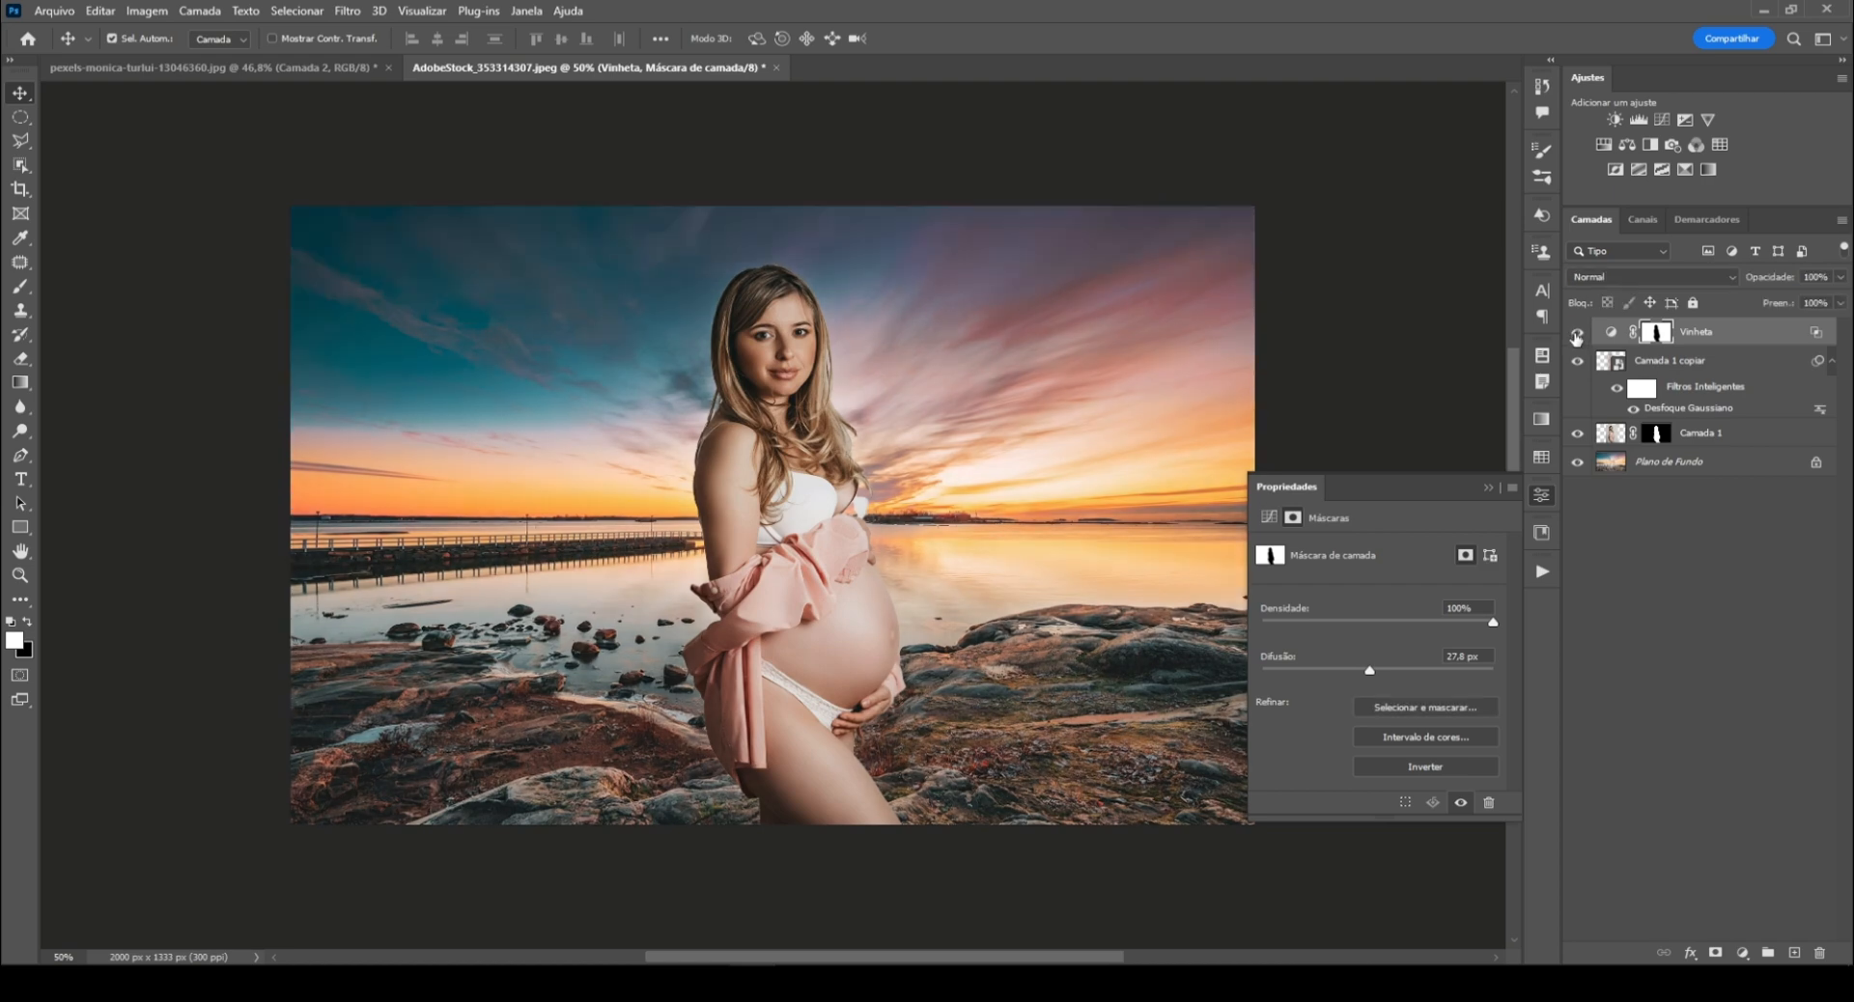
{"action": "left_click", "coordinate": [1488, 488]}
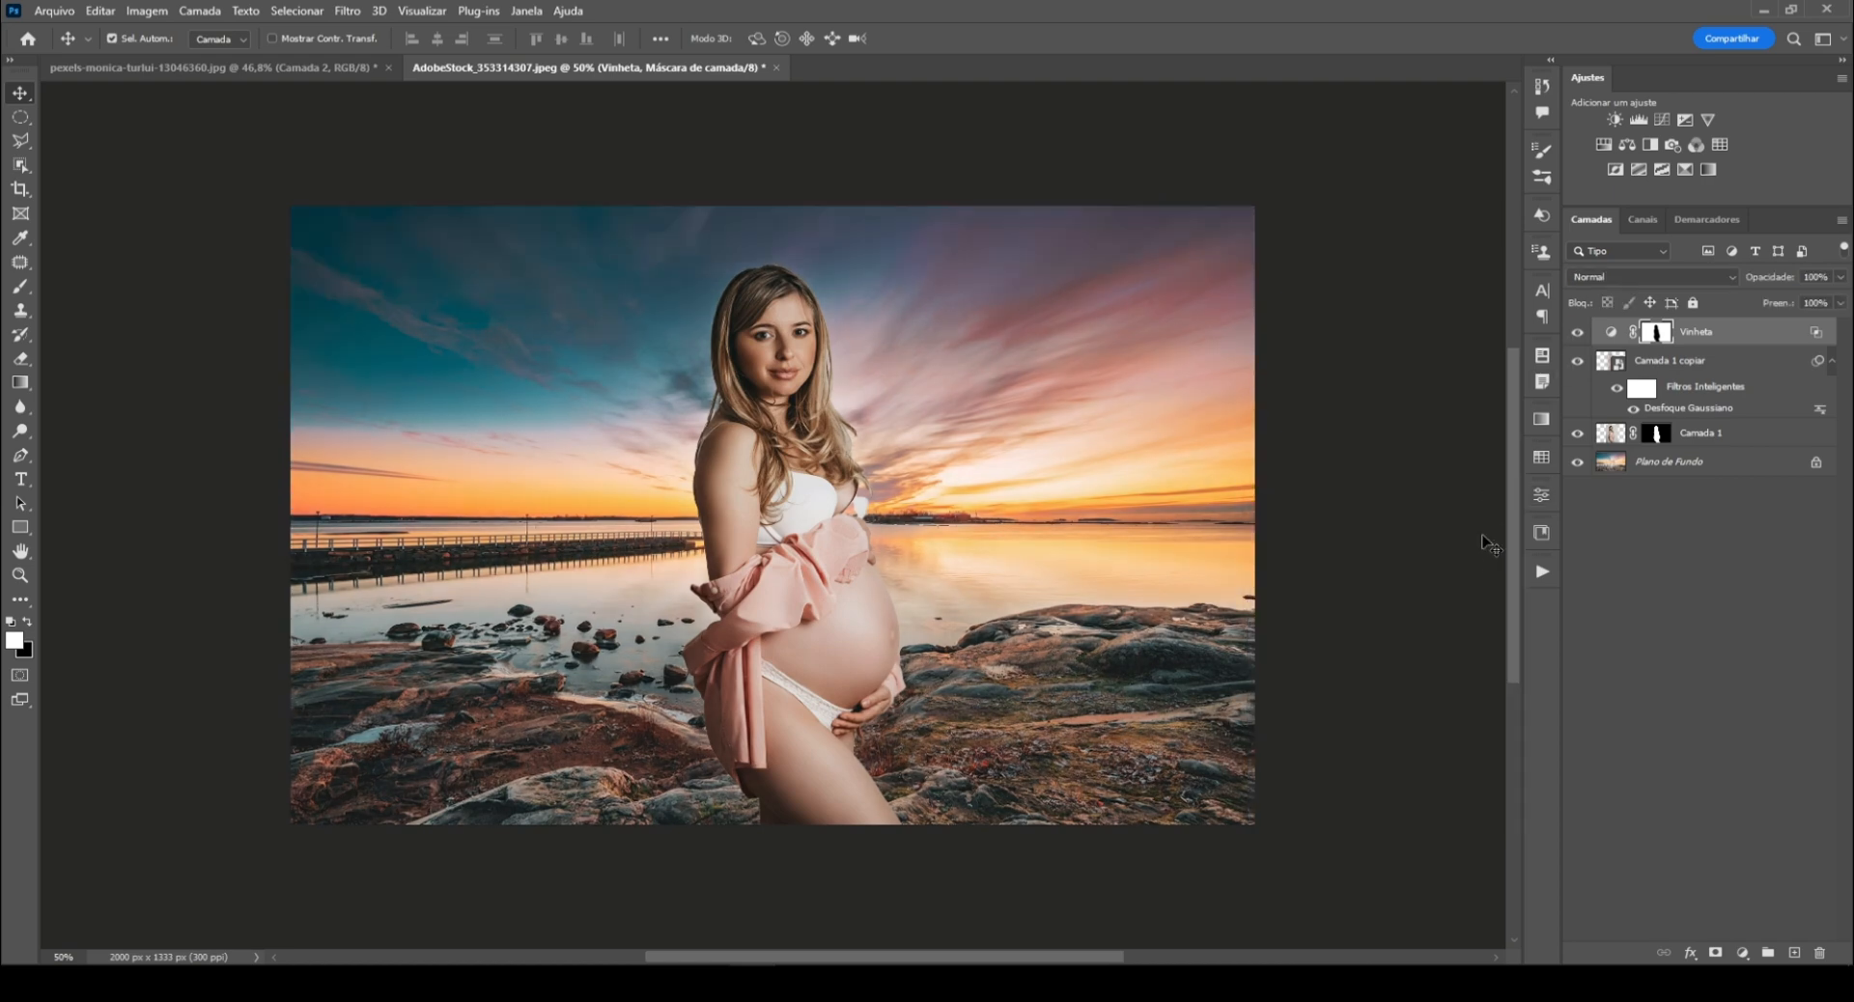
Step: Run the Luz do sol action above the Camada 1 copiar layer and leave the Luz do sol group expanded
{"action": "left_click", "coordinate": [1542, 573]}
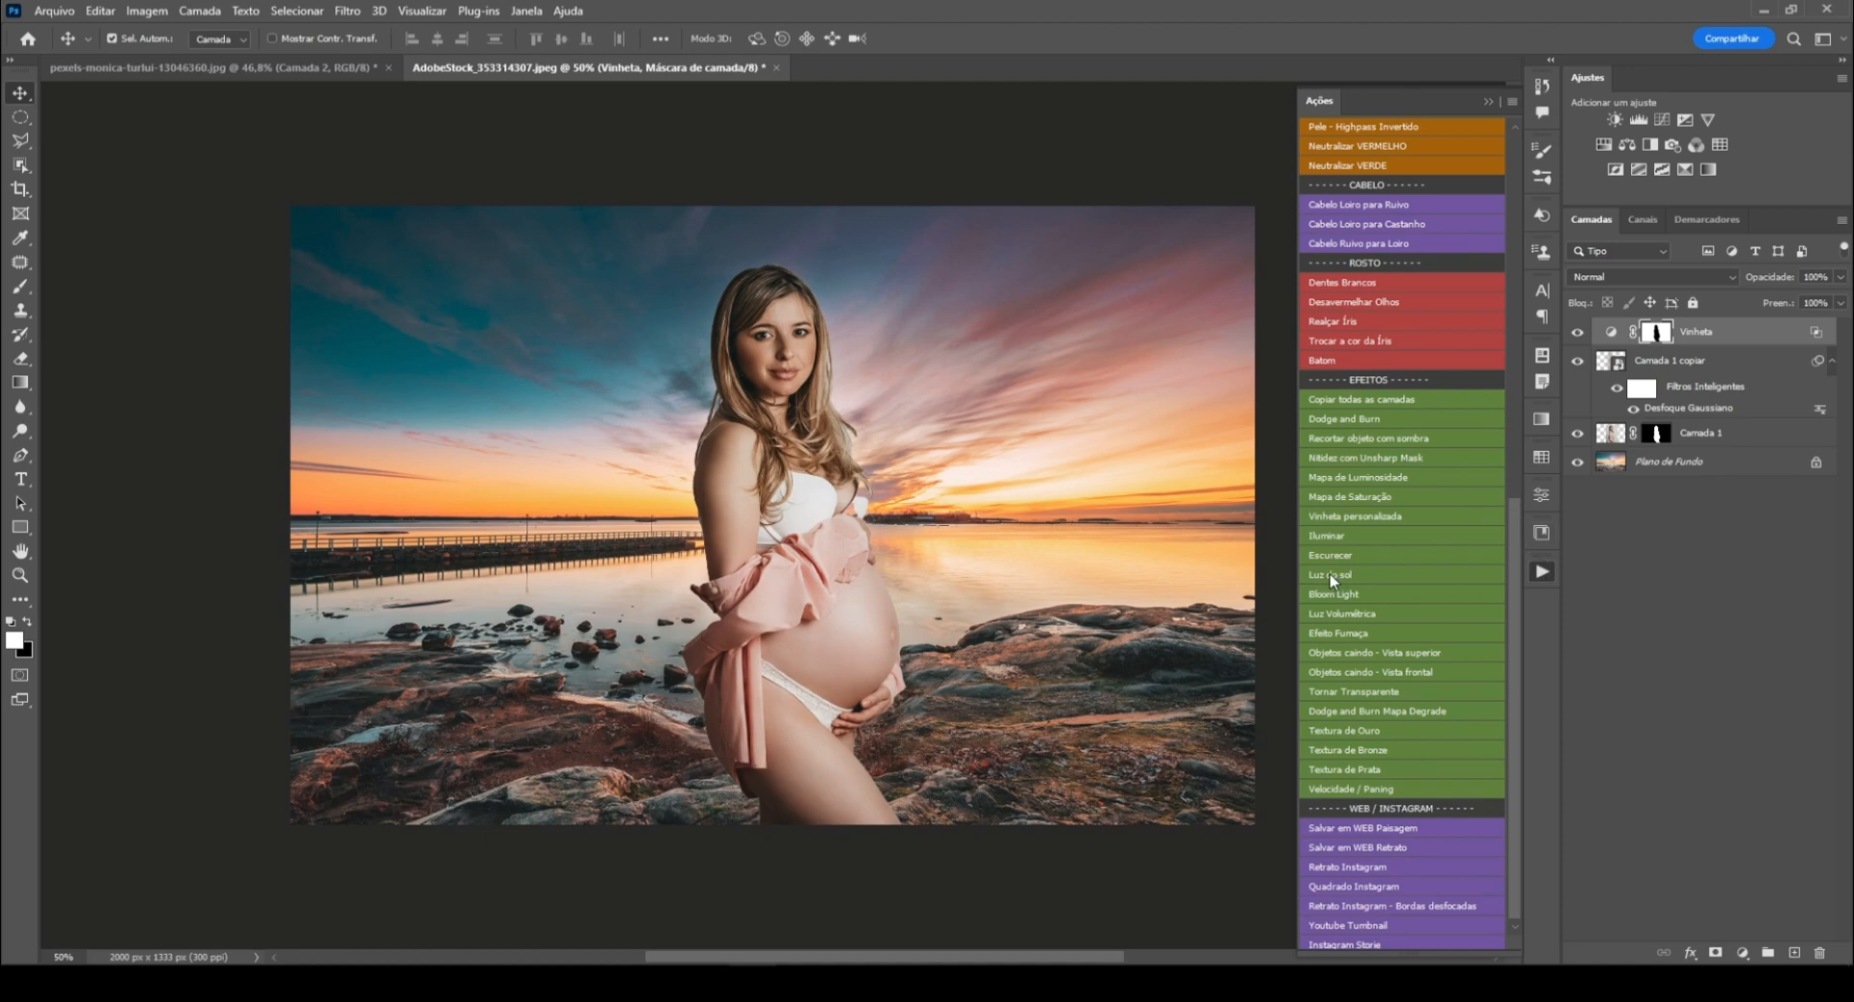
{"action": "left_click", "coordinate": [1644, 361]}
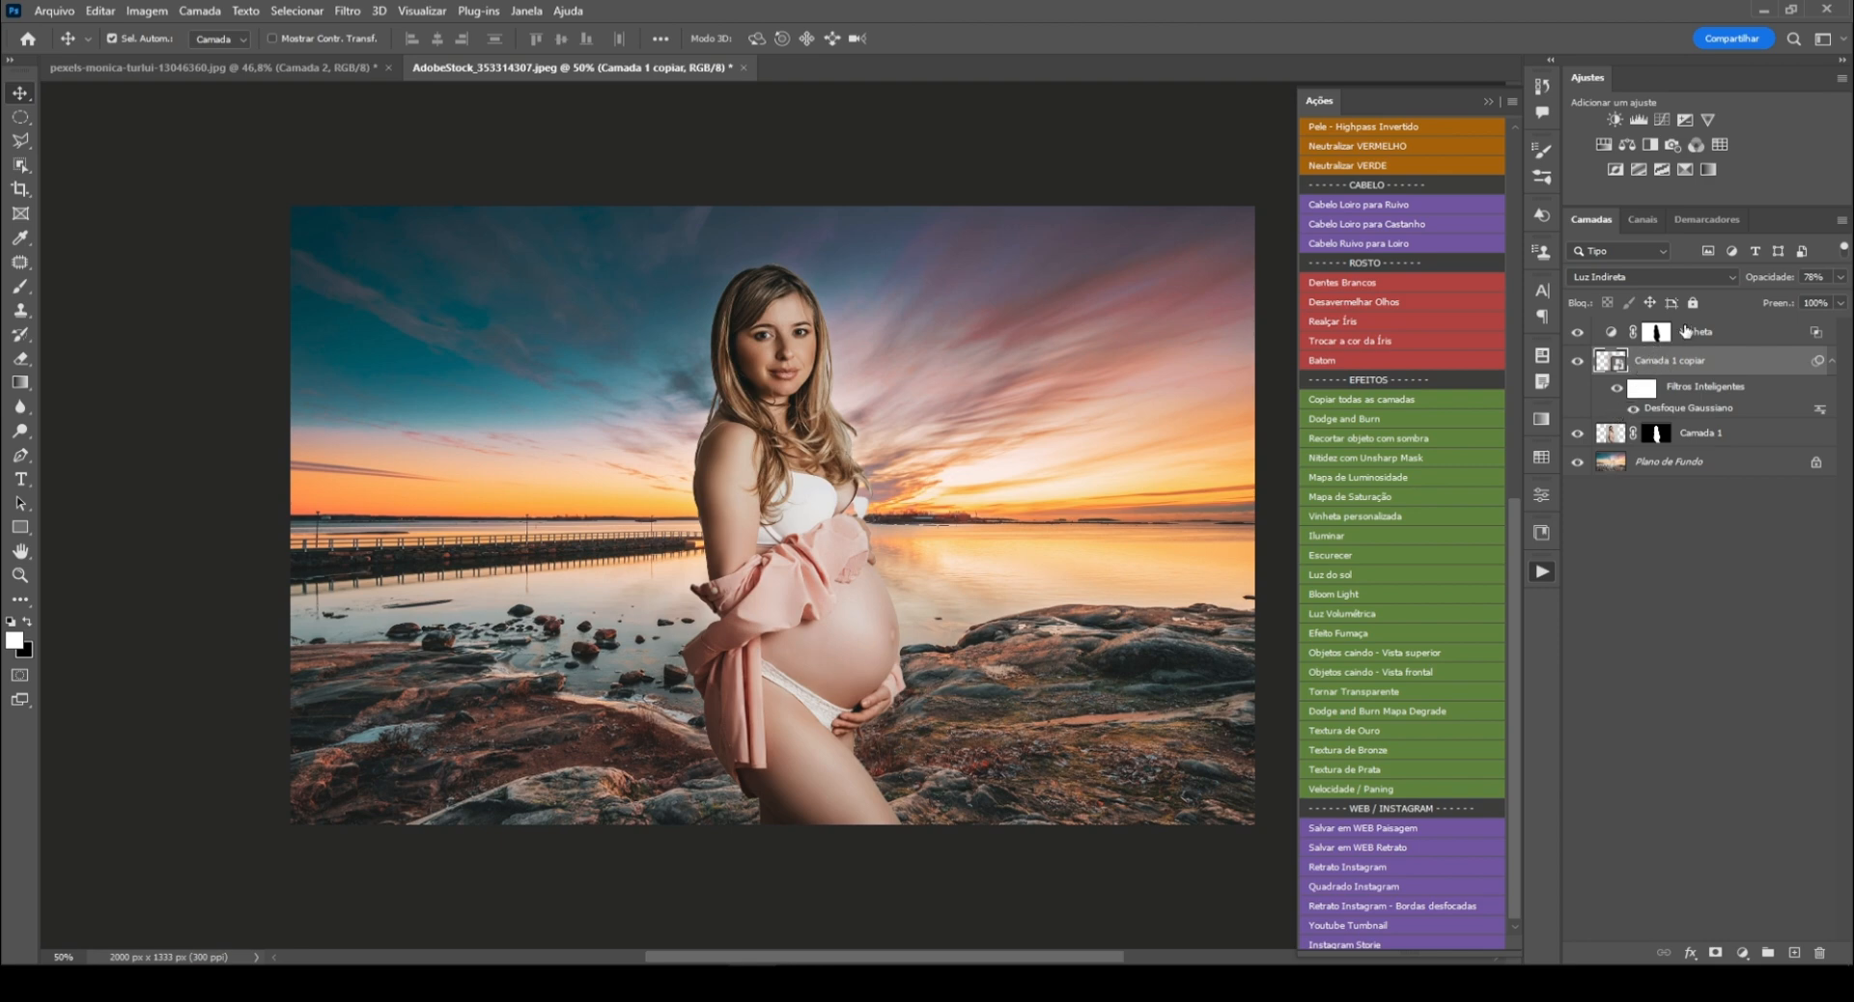
{"action": "left_click", "coordinate": [1334, 578]}
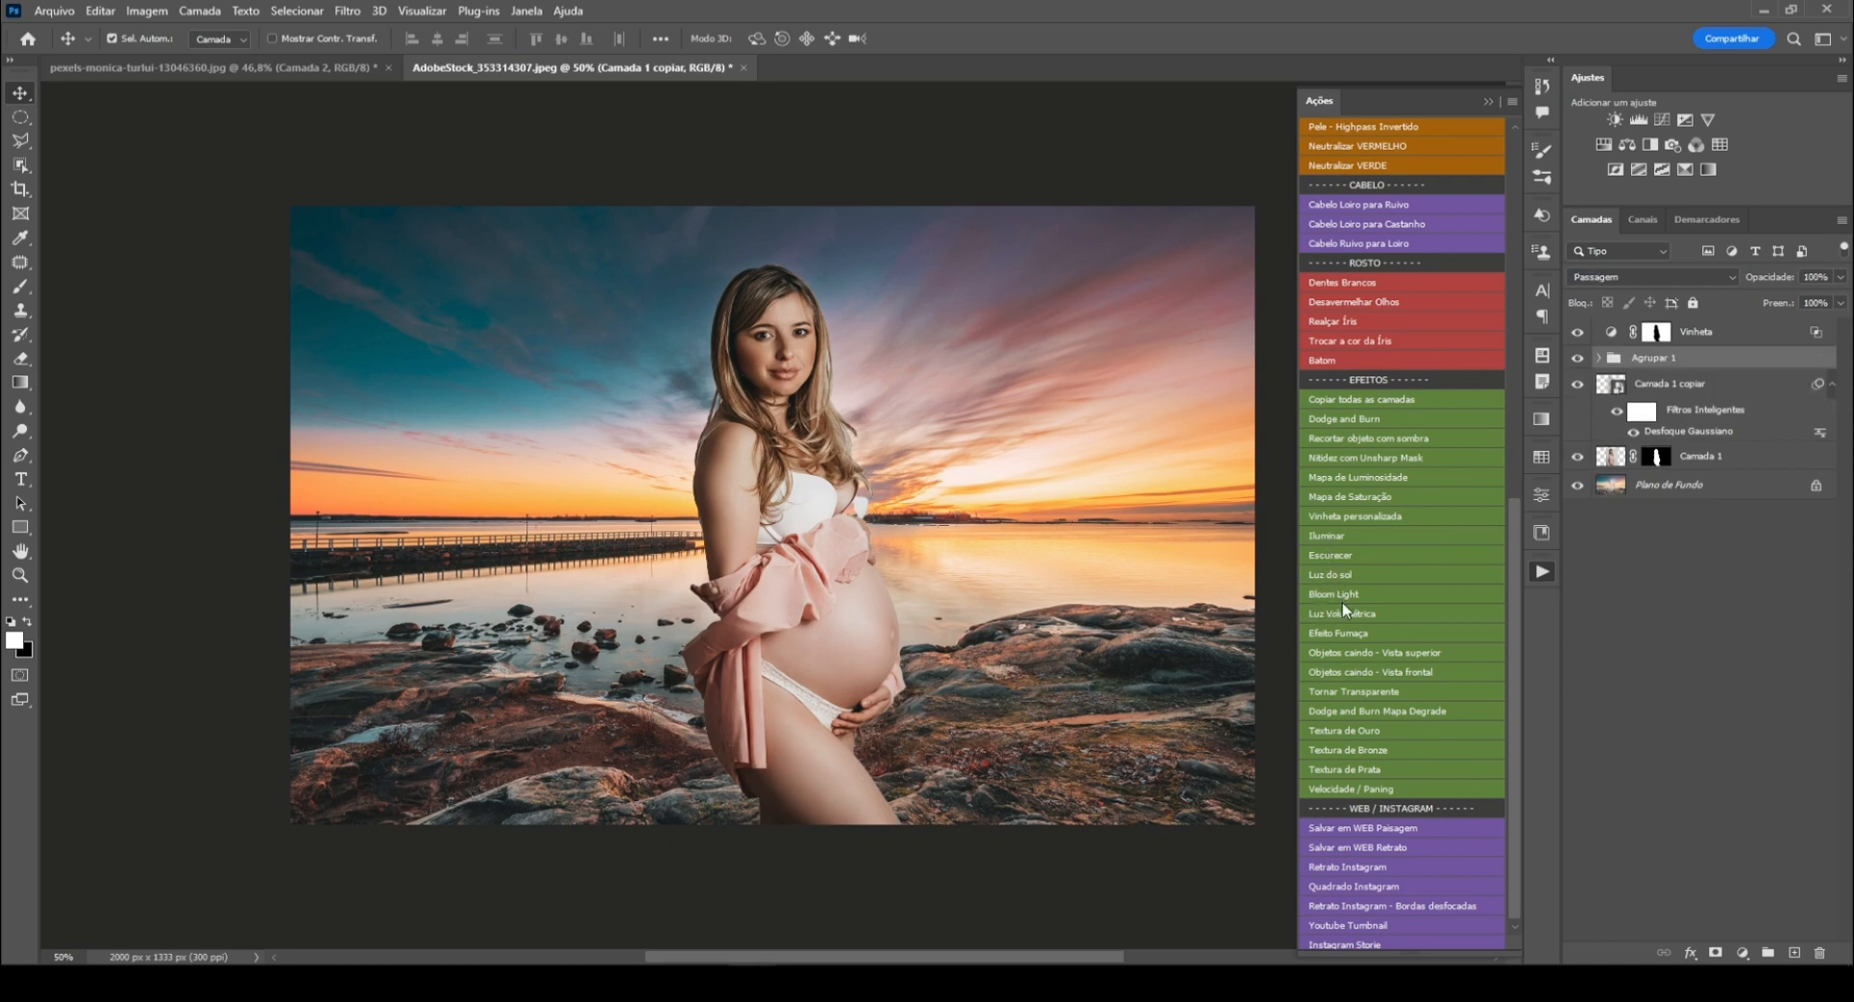
{"action": "left_click", "coordinate": [1671, 360]}
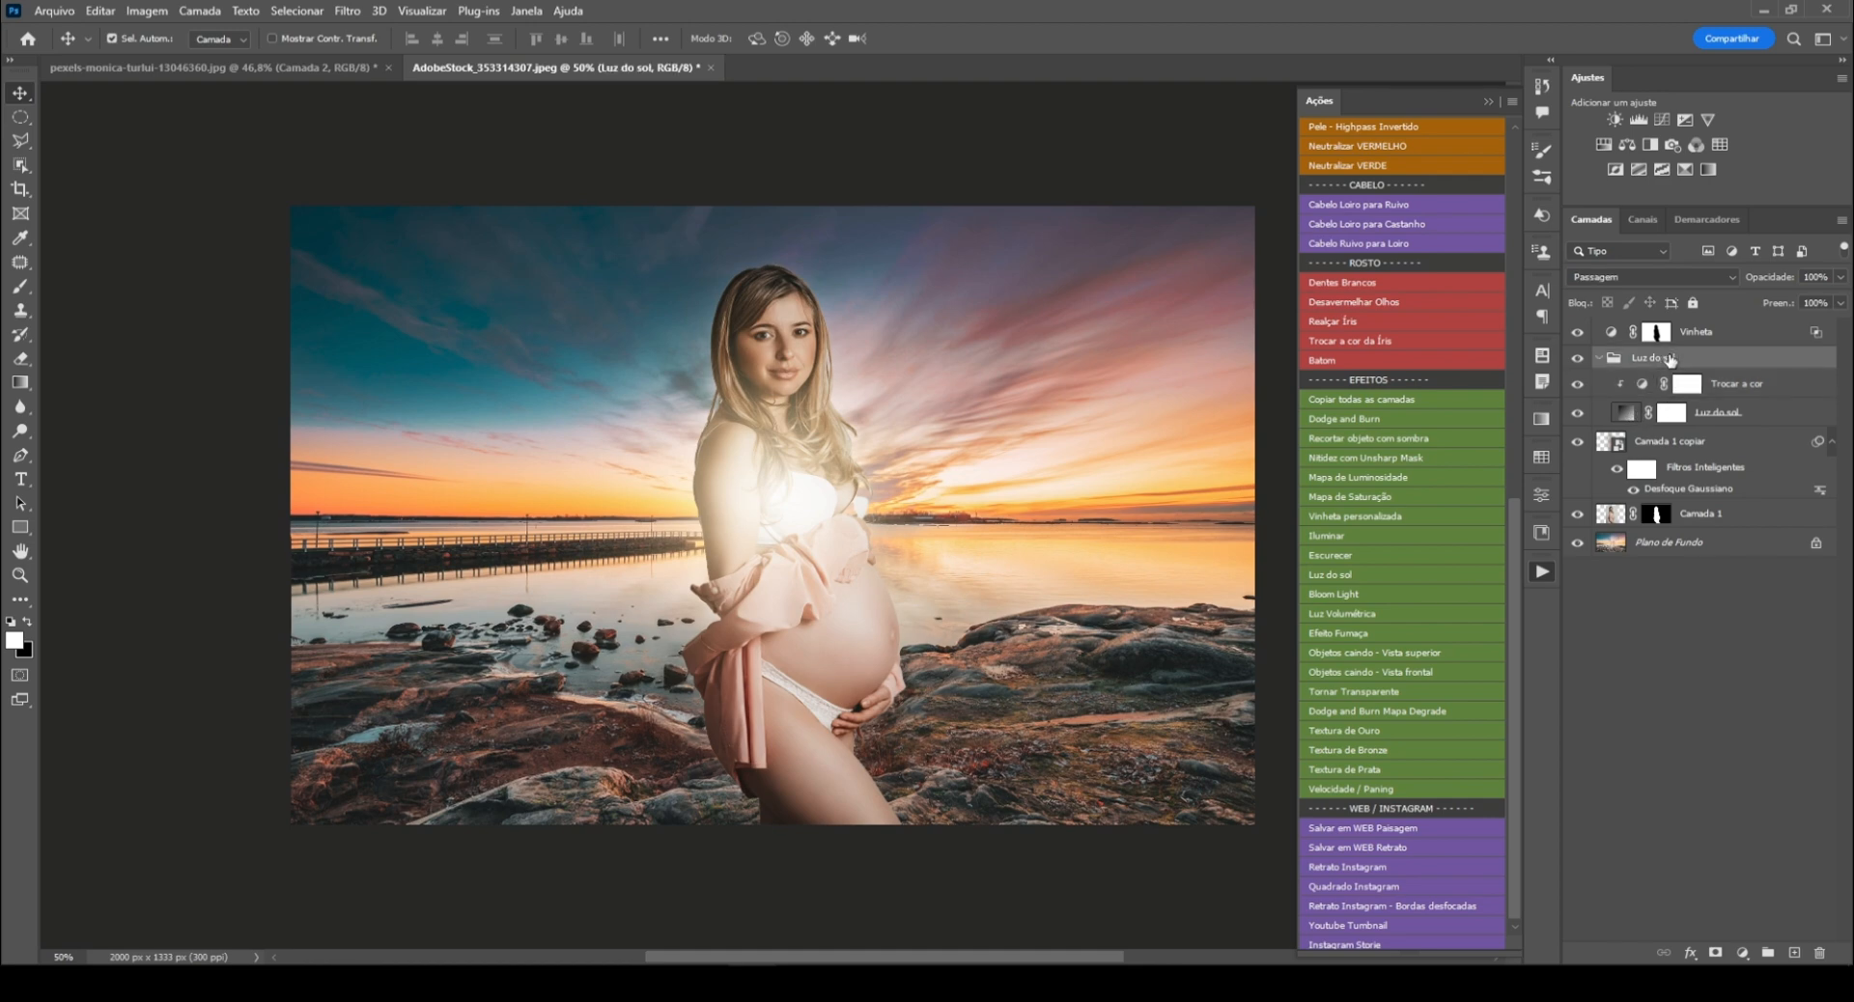
{"action": "left_click", "coordinate": [1599, 358]}
{"action": "left_click", "coordinate": [1599, 358]}
Step: Reposition the Luz do sol gradient fill's glow on the horizon just to the woman's right side in the image and set its scale to 84%
{"action": "left_click", "coordinate": [1627, 416]}
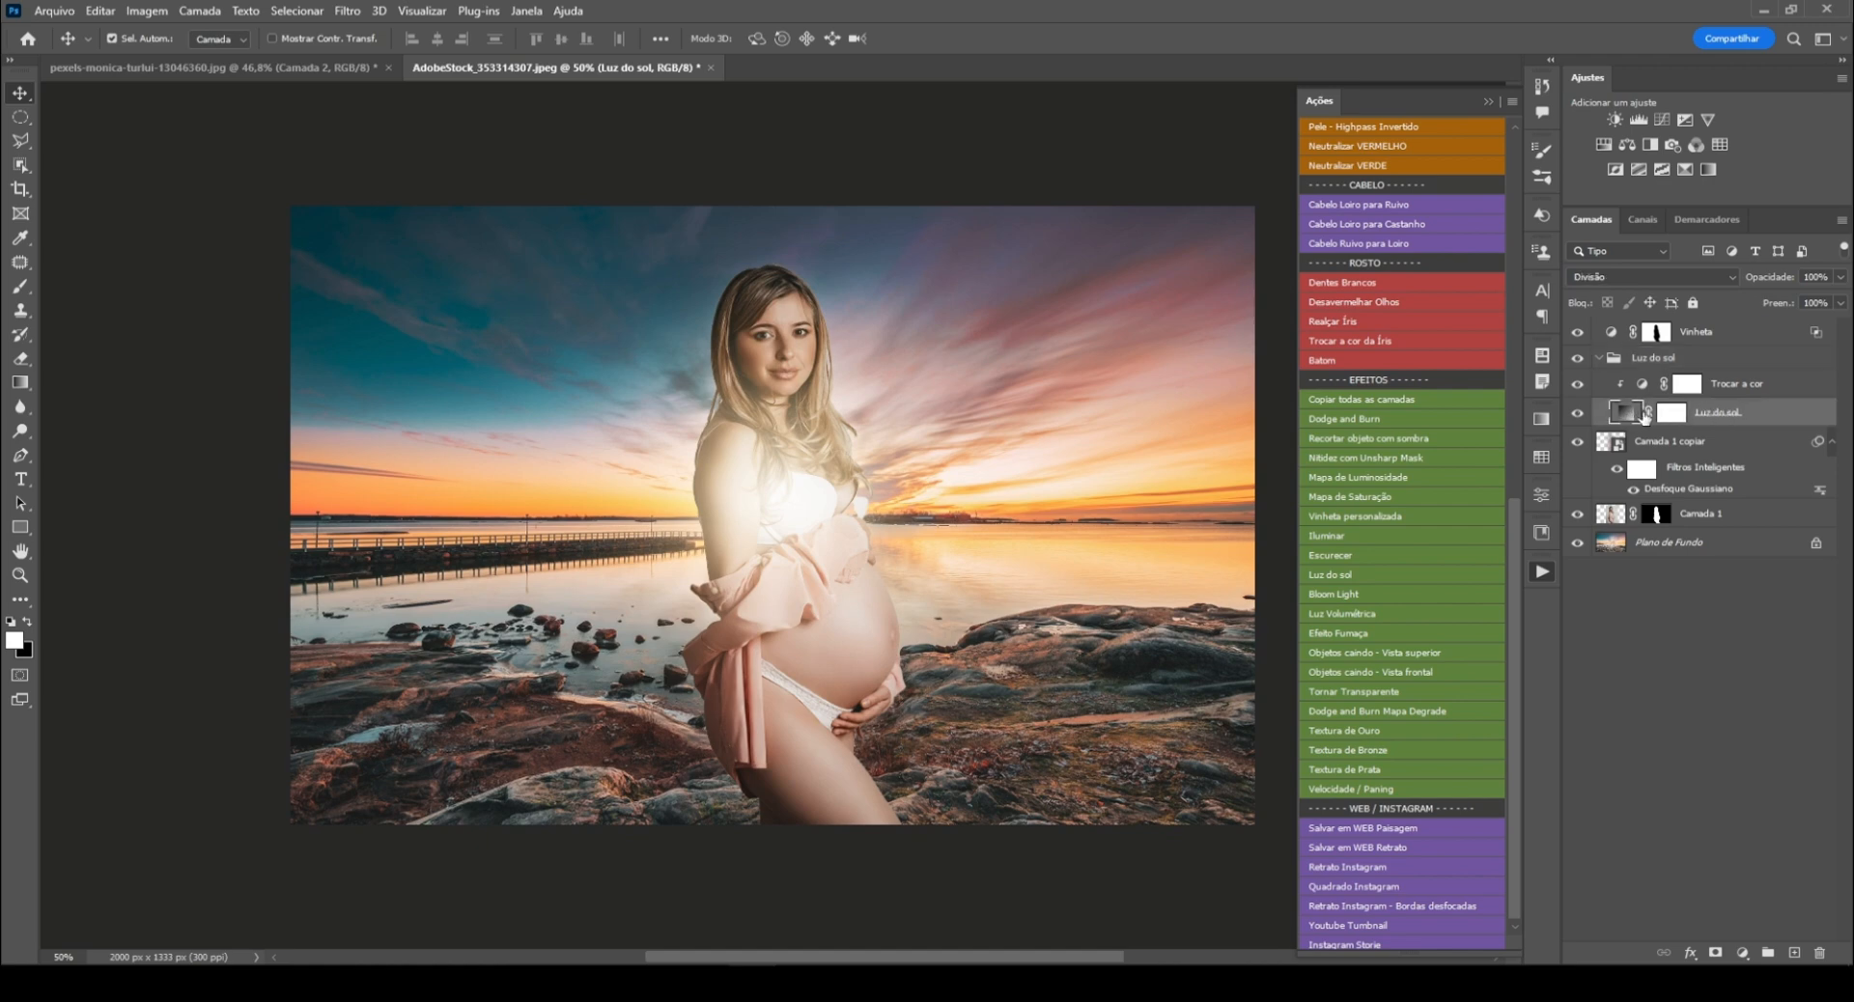
{"action": "double_click", "coordinate": [1626, 415]}
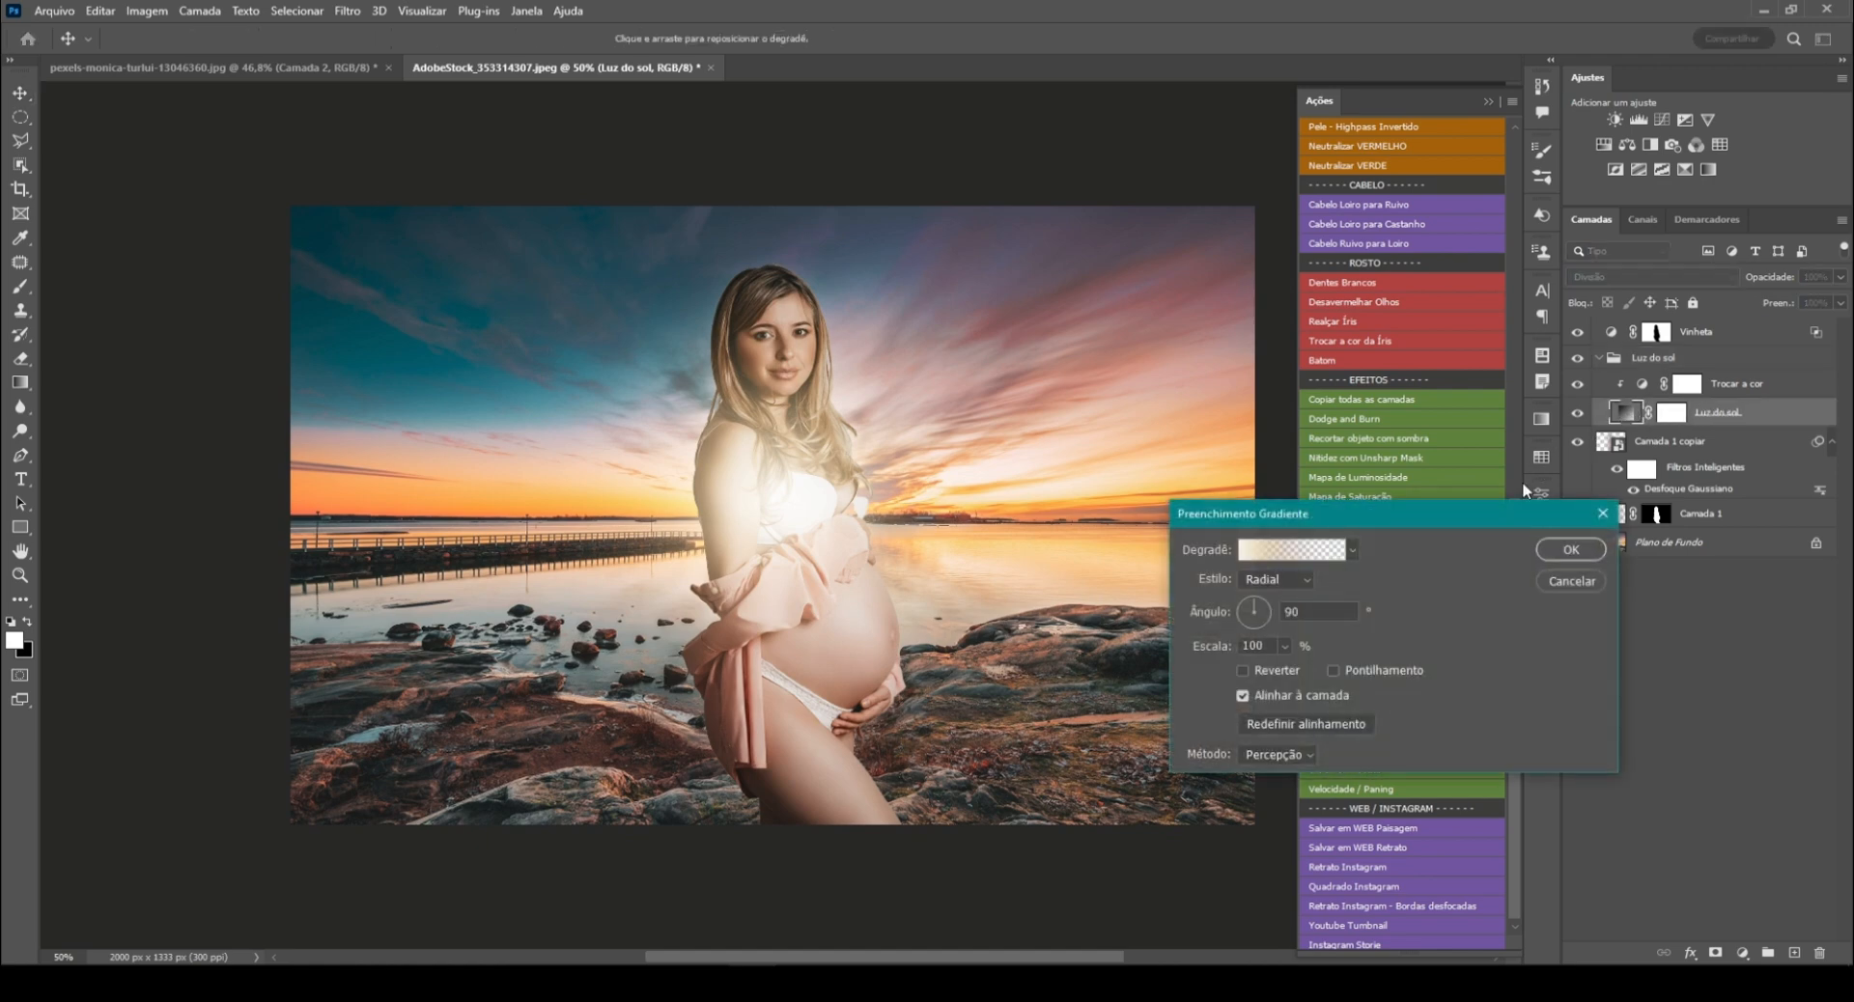
{"action": "left_click_drag", "start_coordinate": [1474, 518], "coordinate": [1487, 380]}
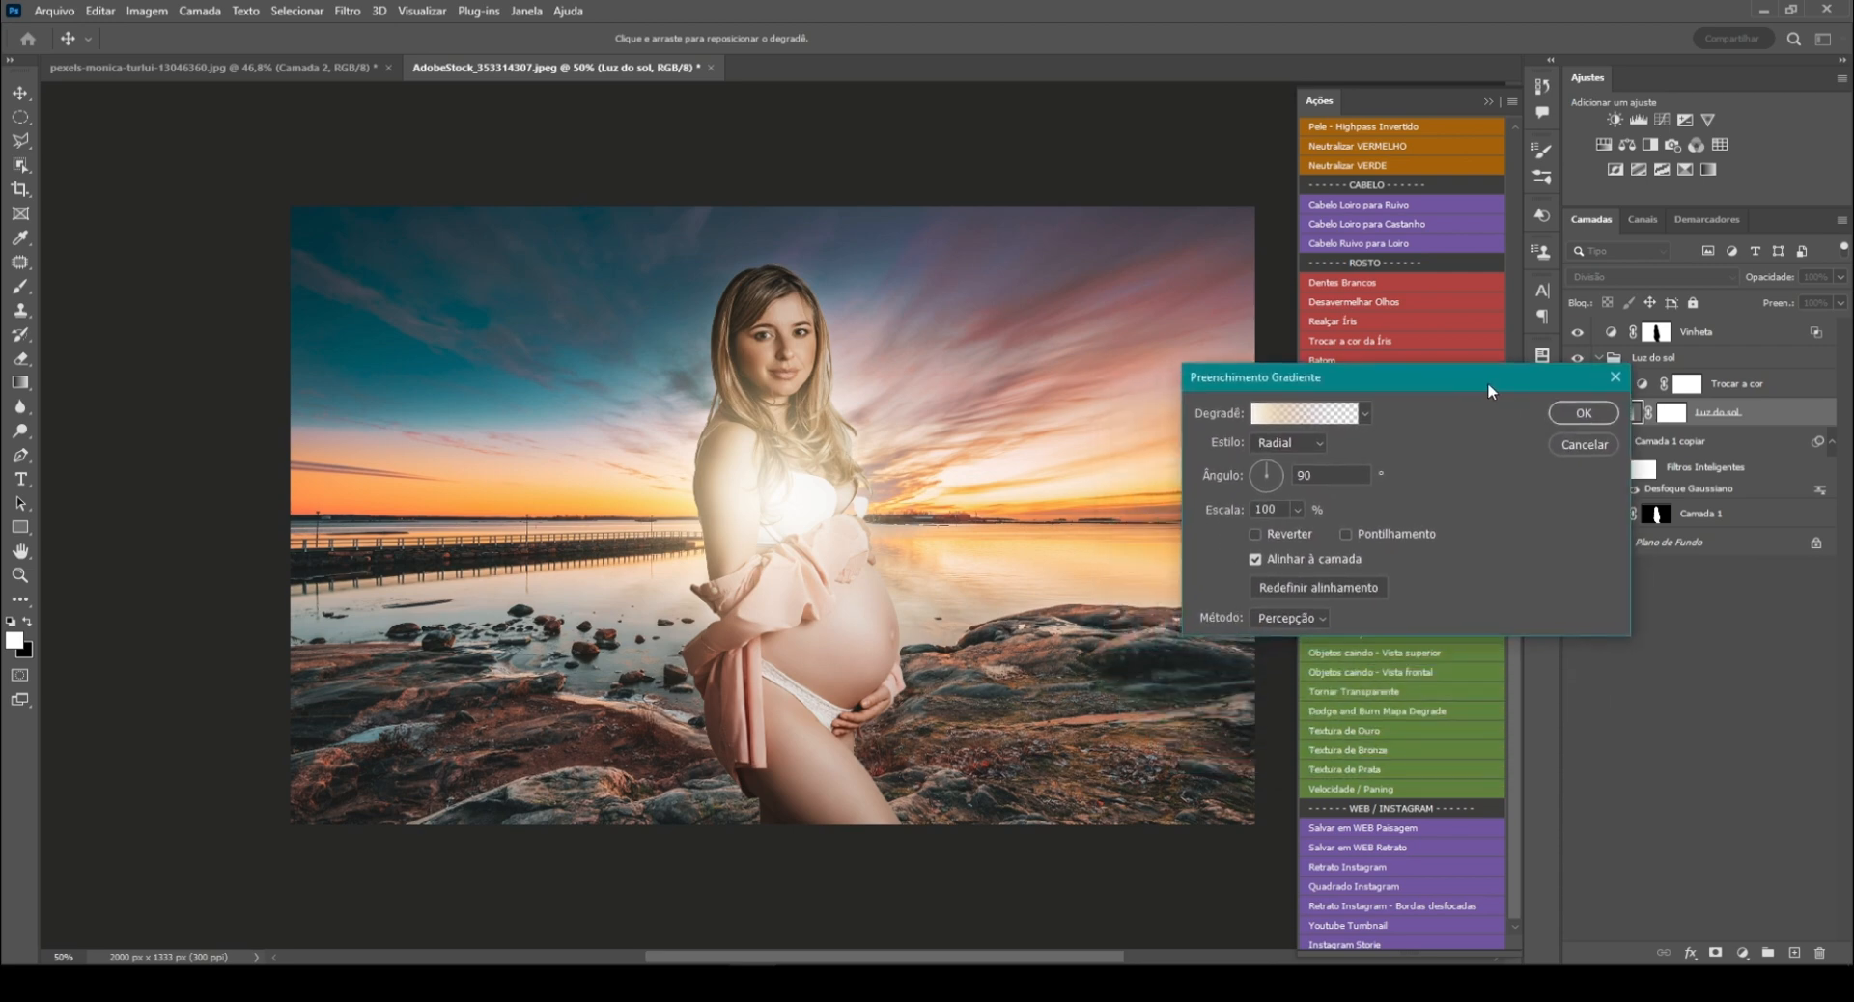
{"action": "left_click", "coordinate": [1273, 415]}
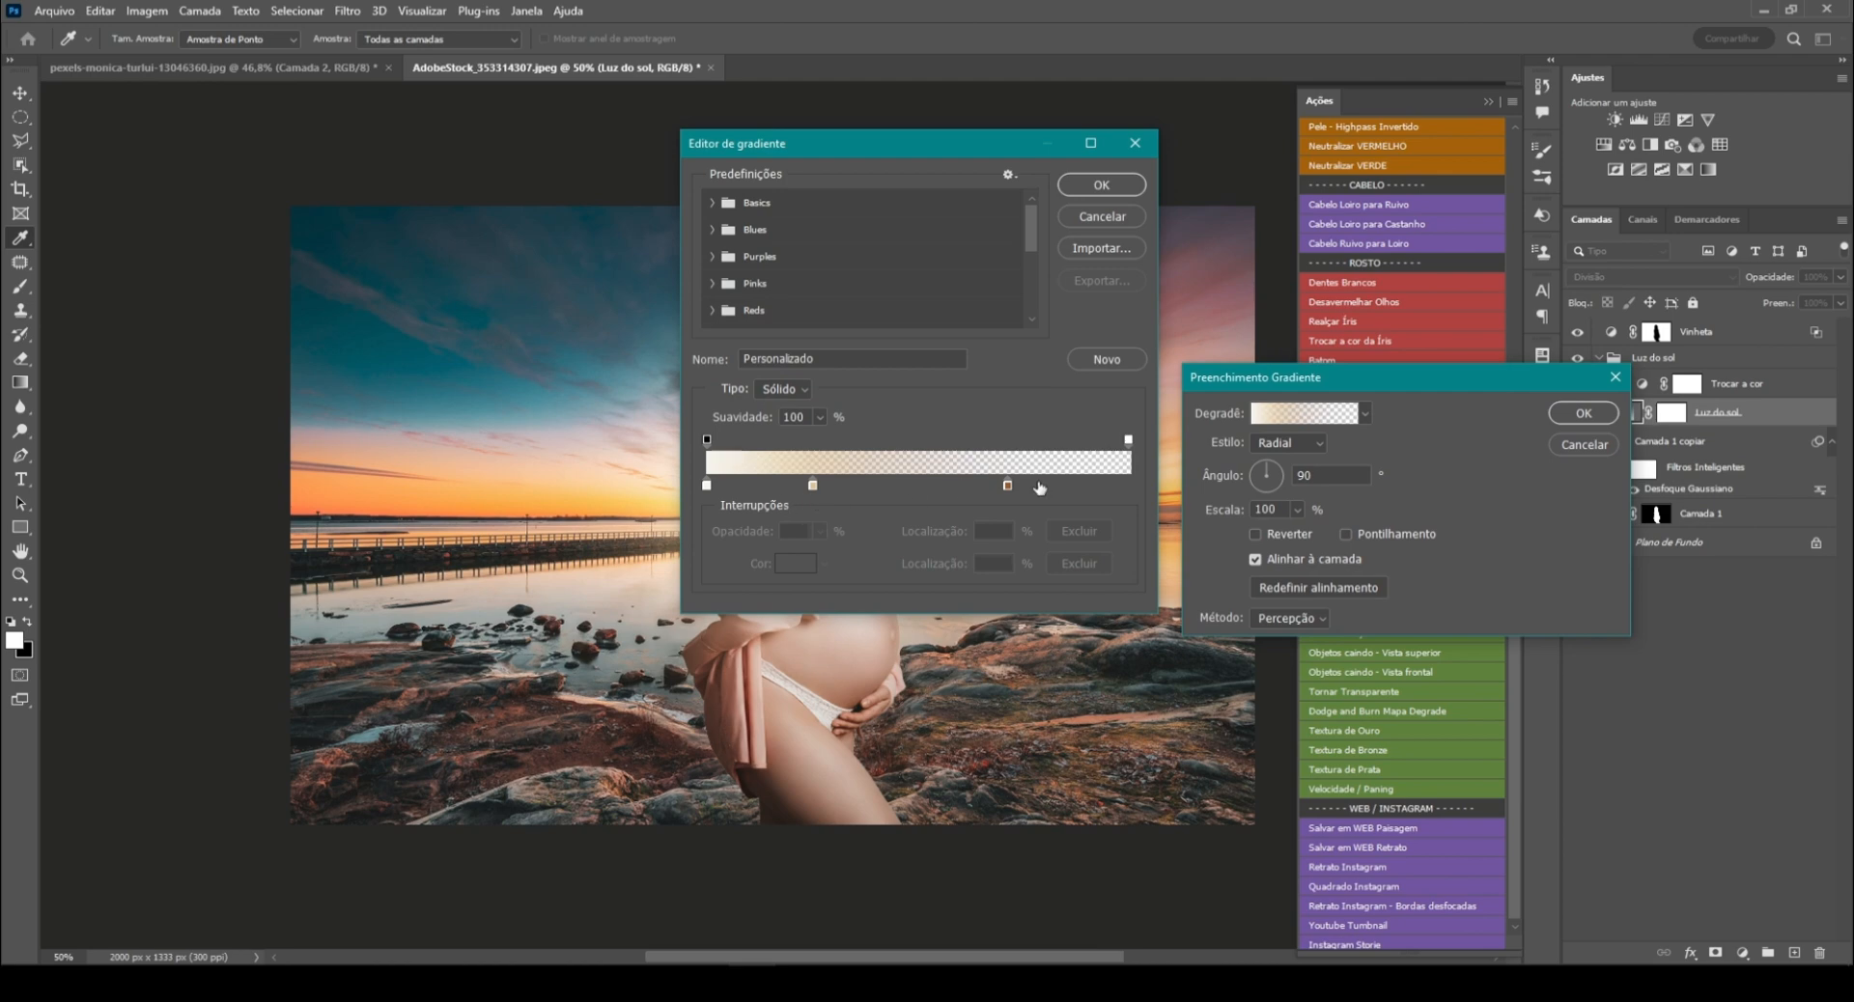
{"action": "left_click", "coordinate": [1095, 222]}
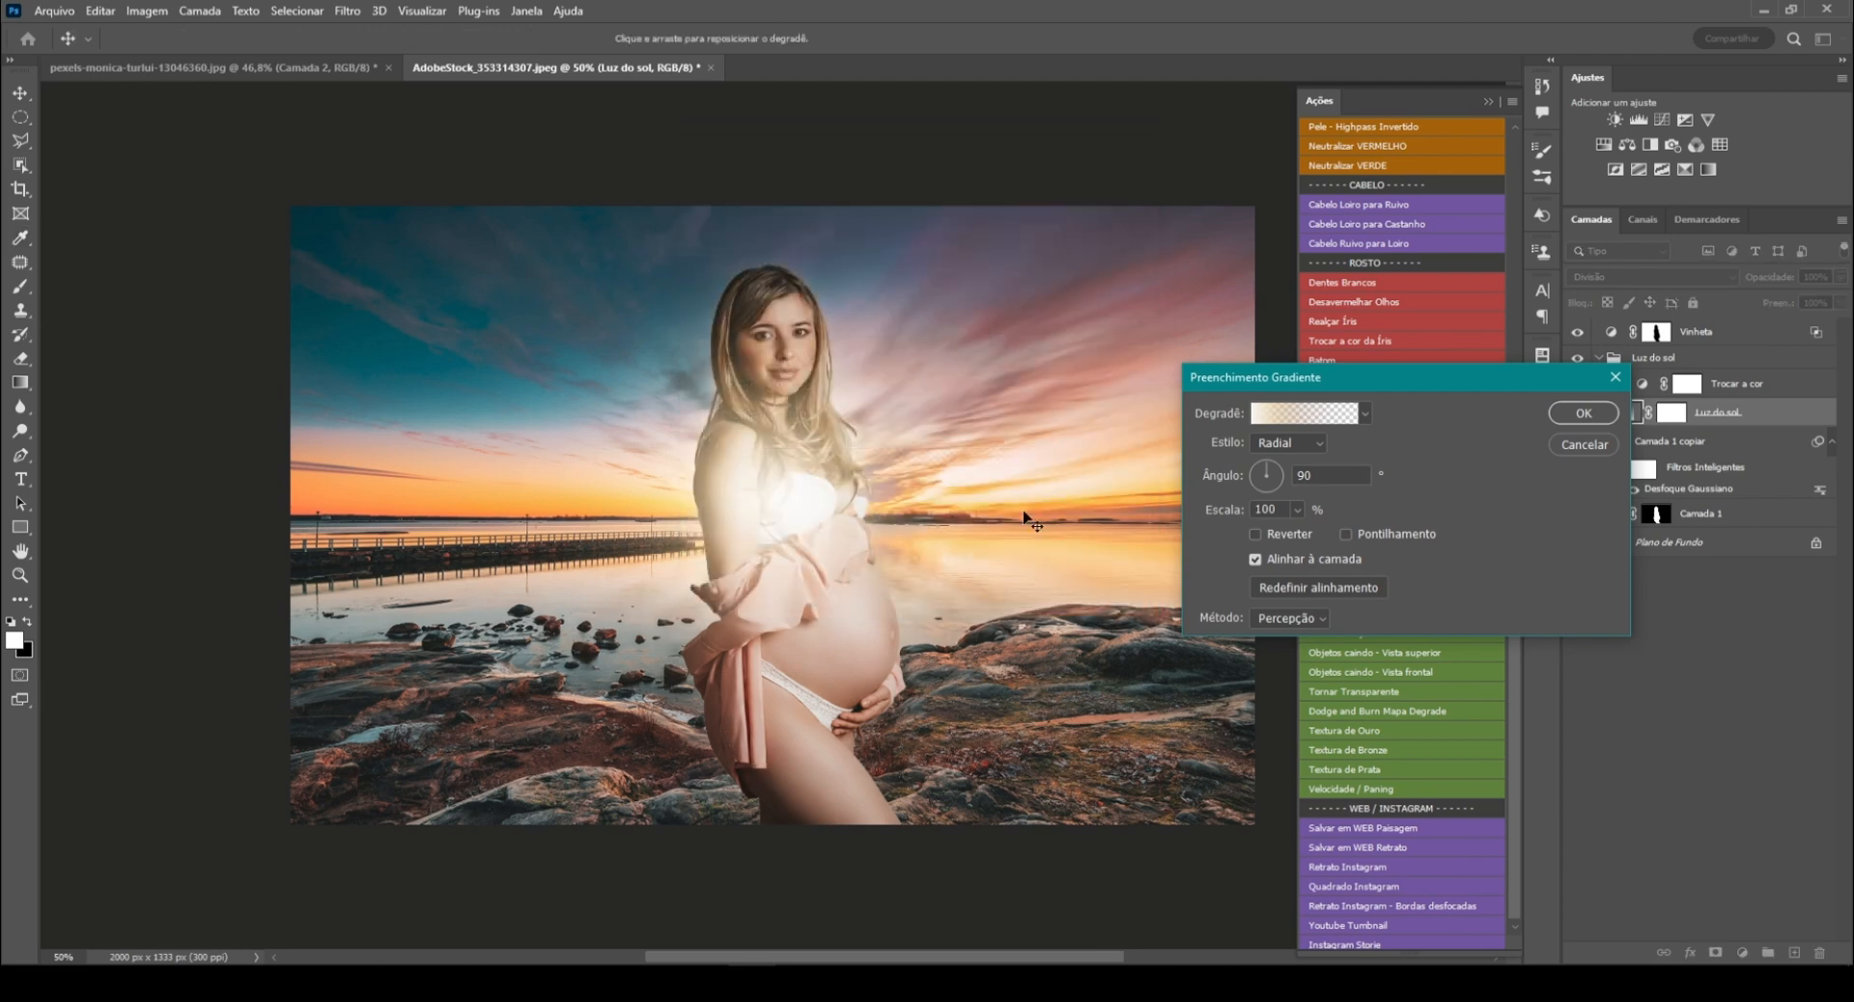
{"action": "left_click_drag", "start_coordinate": [805, 504], "coordinate": [972, 486]}
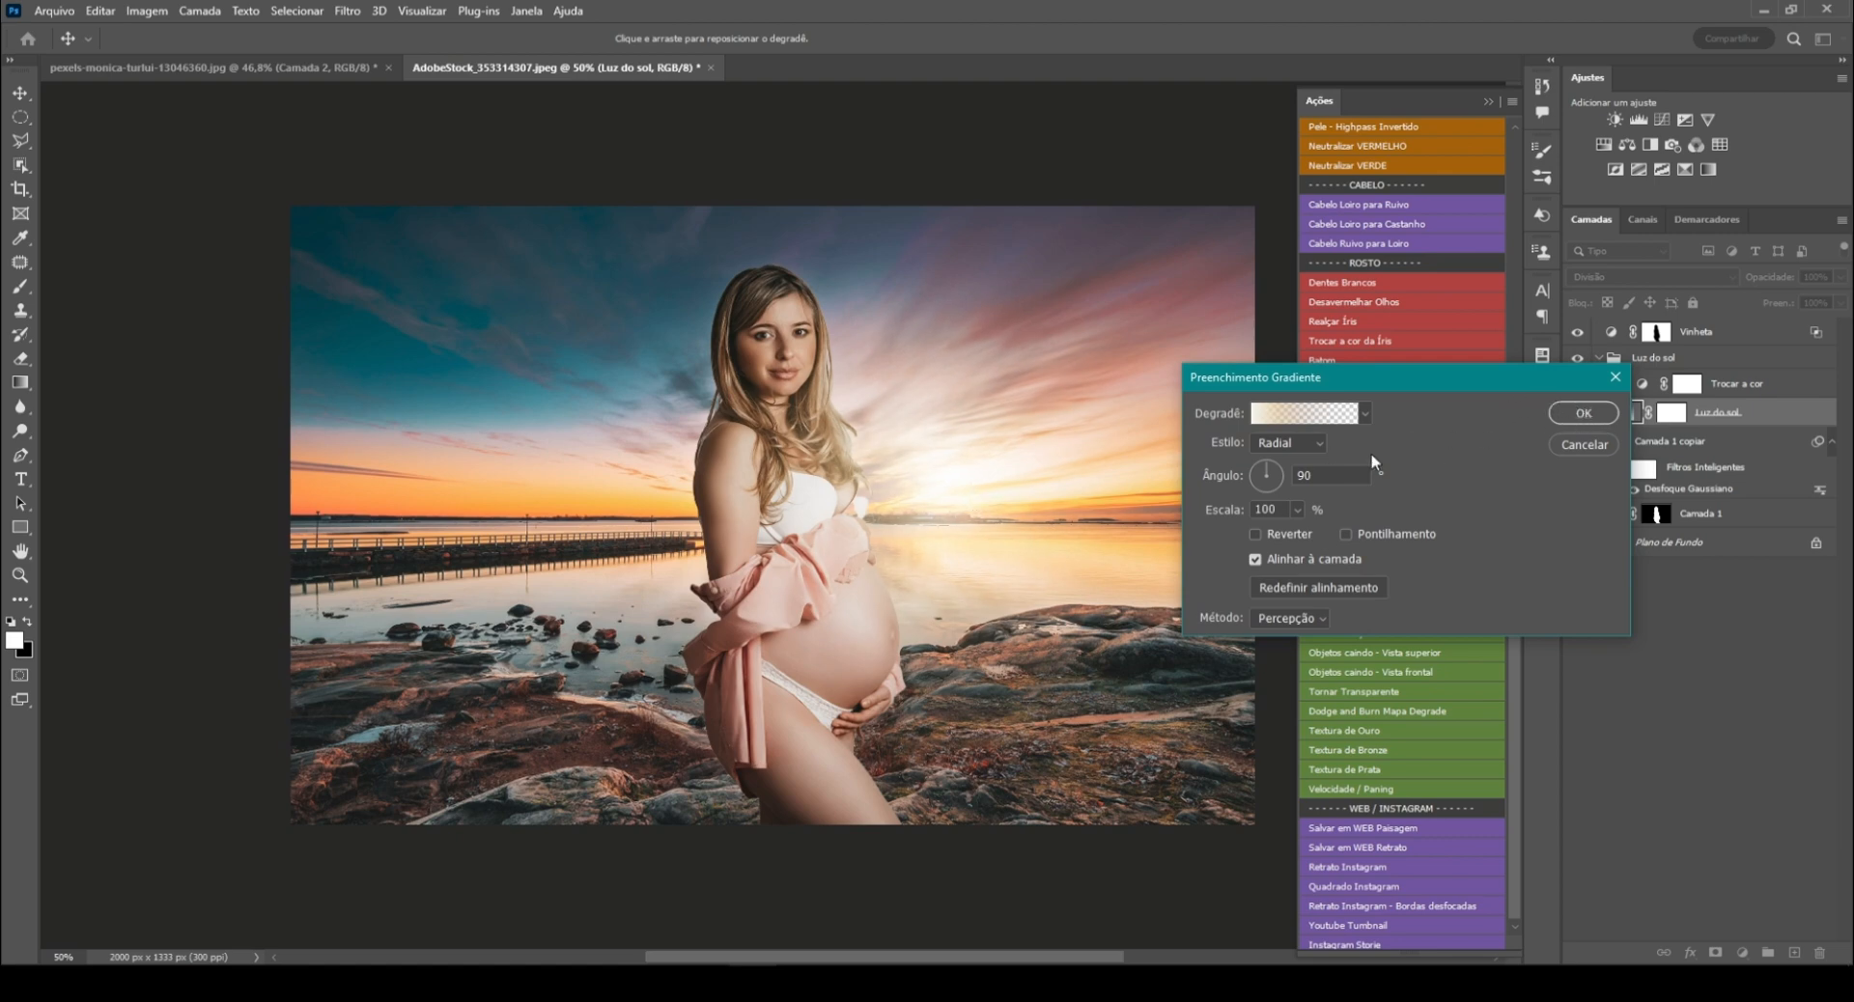
{"action": "left_click", "coordinate": [1298, 510]}
{"action": "mouse_move", "coordinate": [1307, 538]}
{"action": "left_mouse_down"}
{"action": "mouse_move", "coordinate": [1263, 538]}
{"action": "mouse_move", "coordinate": [1292, 536]}
{"action": "left_mouse_up"}
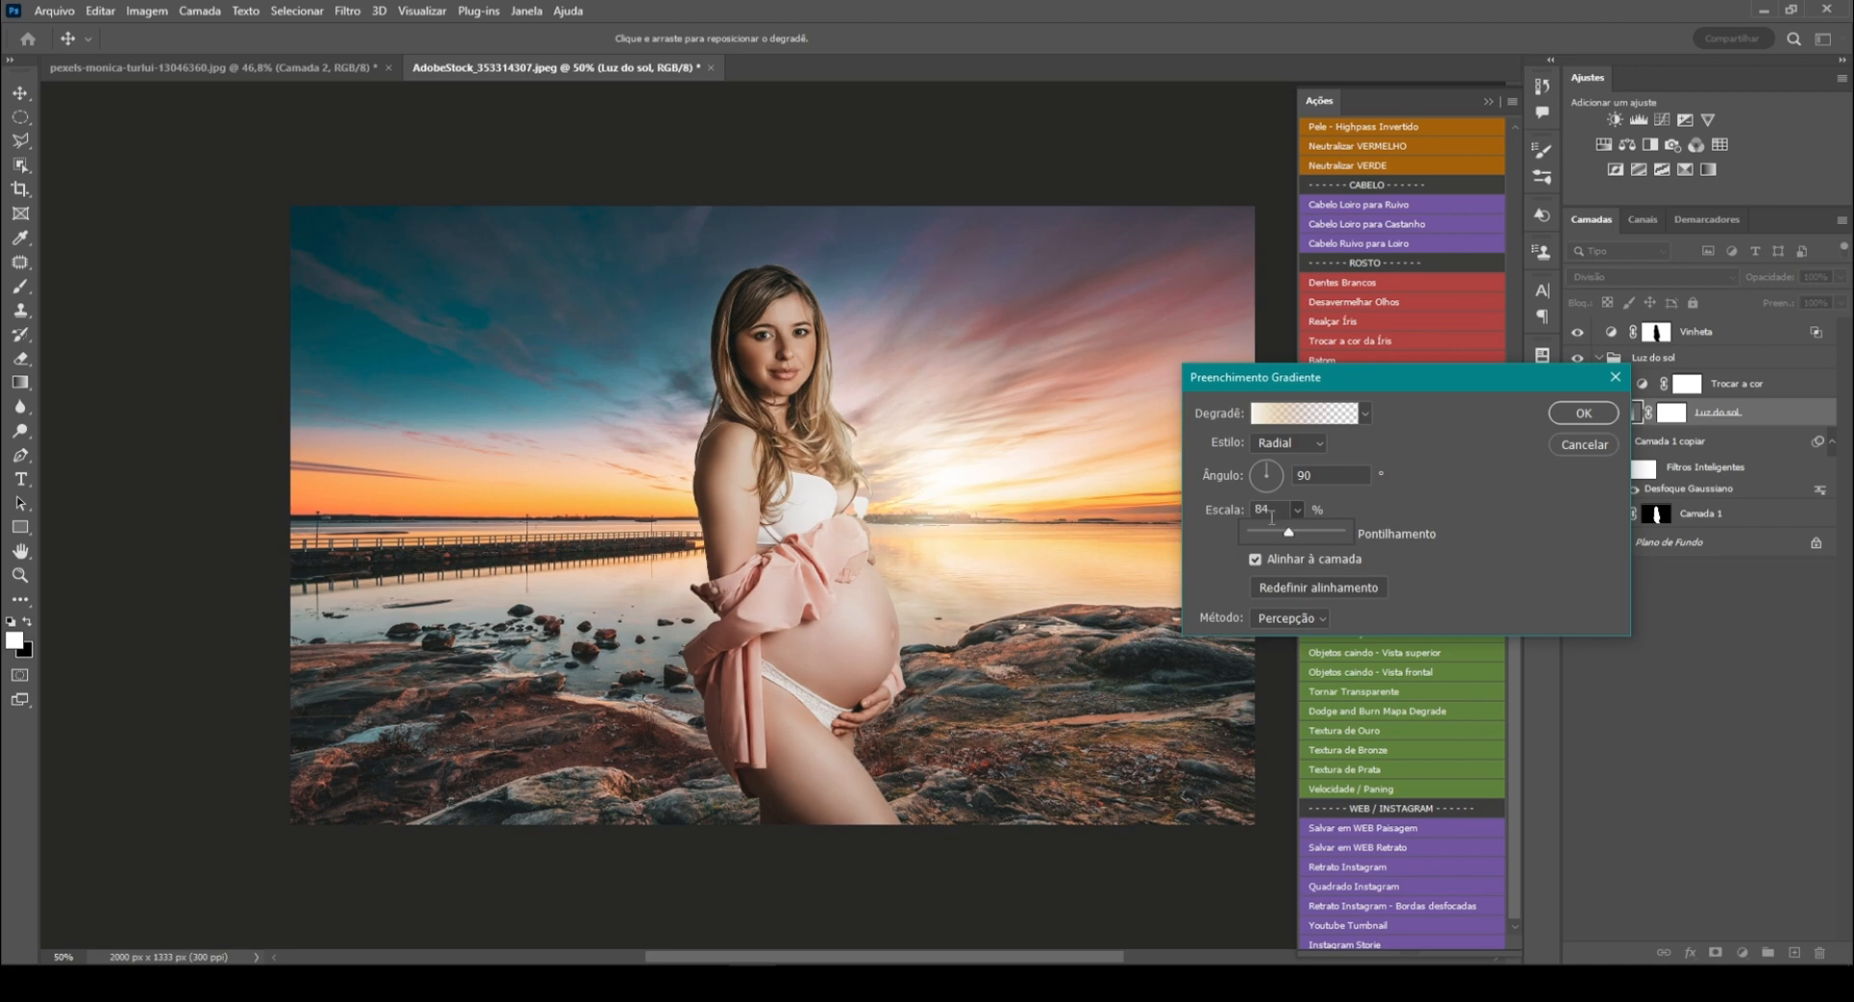
{"action": "left_click", "coordinate": [1576, 413]}
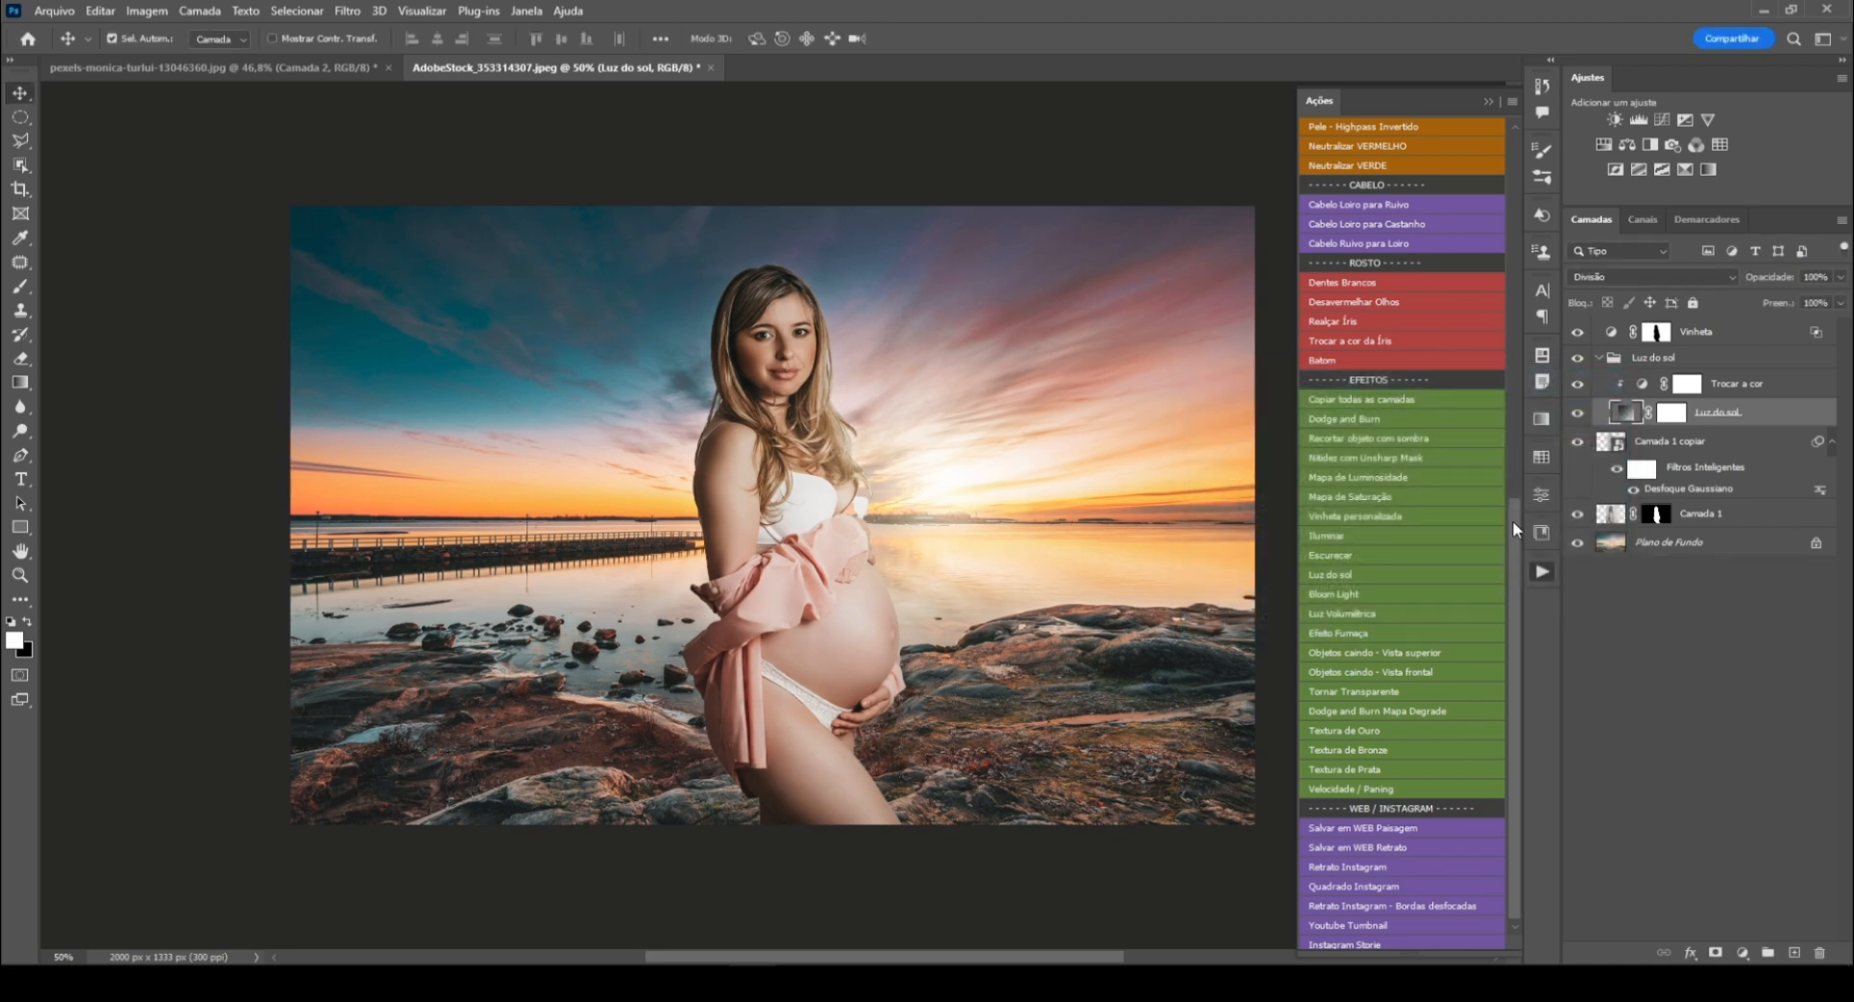
Step: Add a layer mask to the Luz do sol group and invert it twice to compare the sunlight hidden and shown
{"action": "left_click", "coordinate": [1643, 359]}
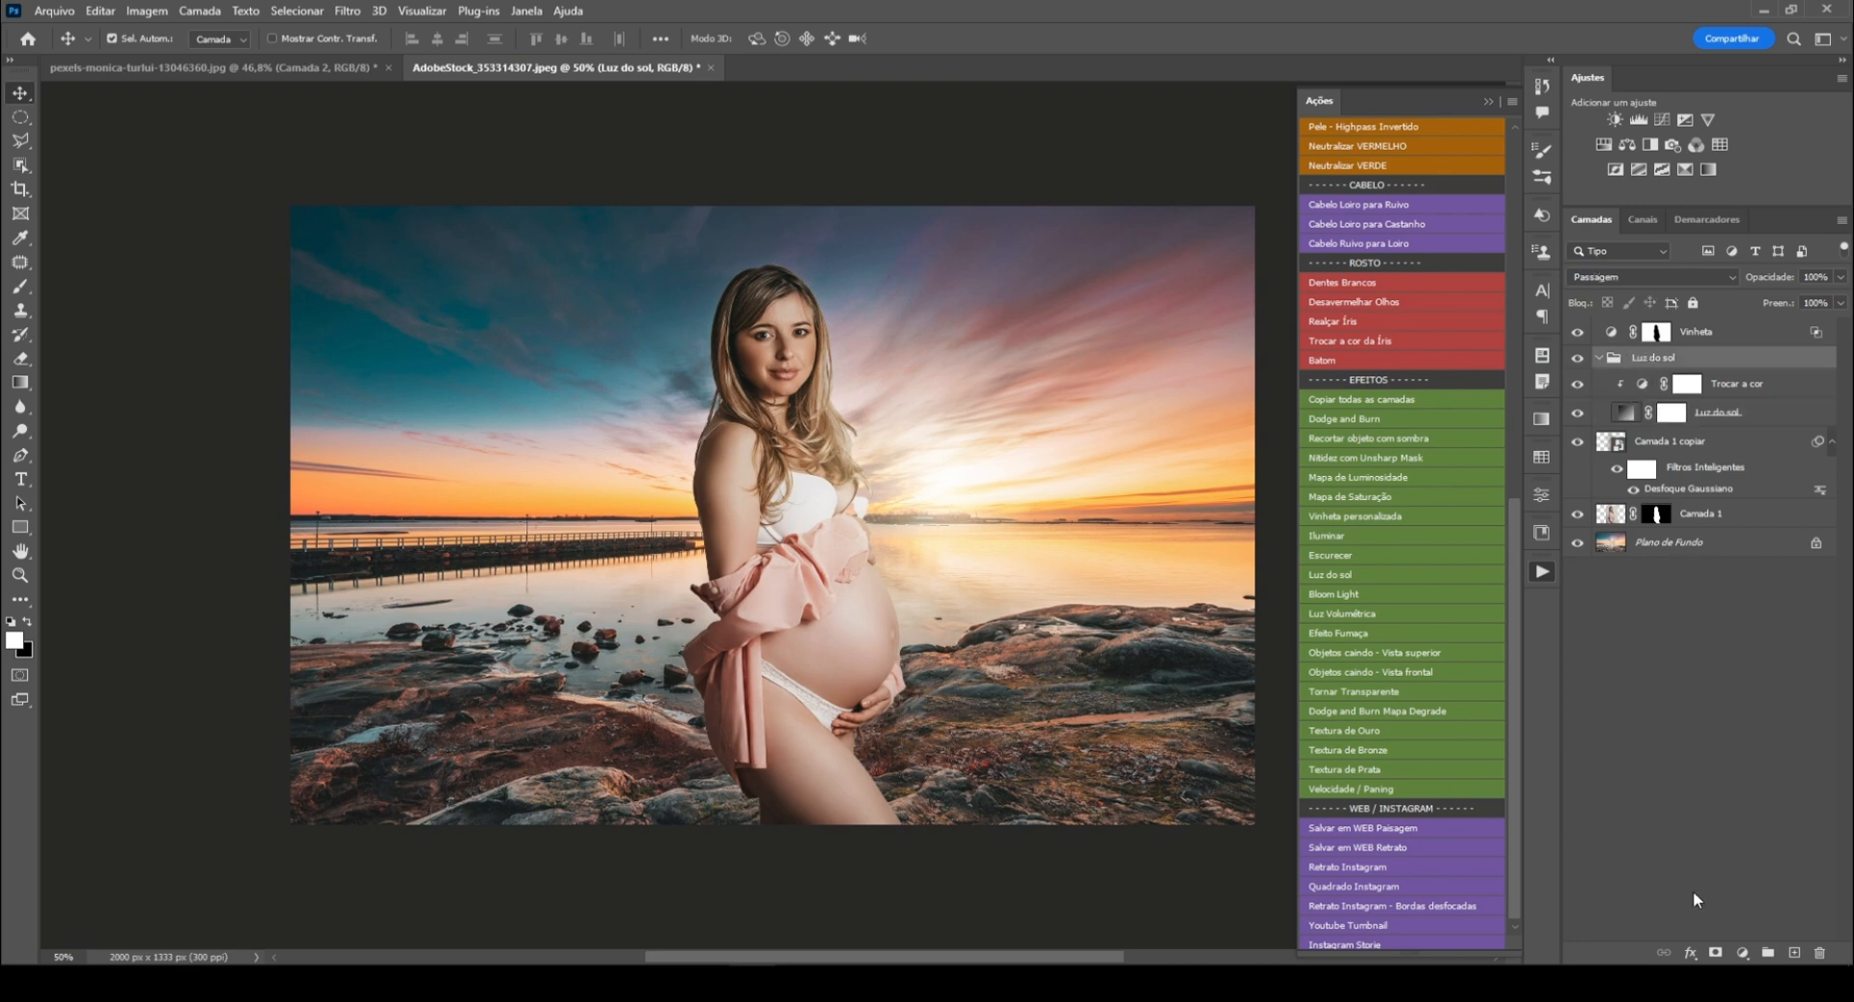
{"action": "left_click", "coordinate": [1714, 953]}
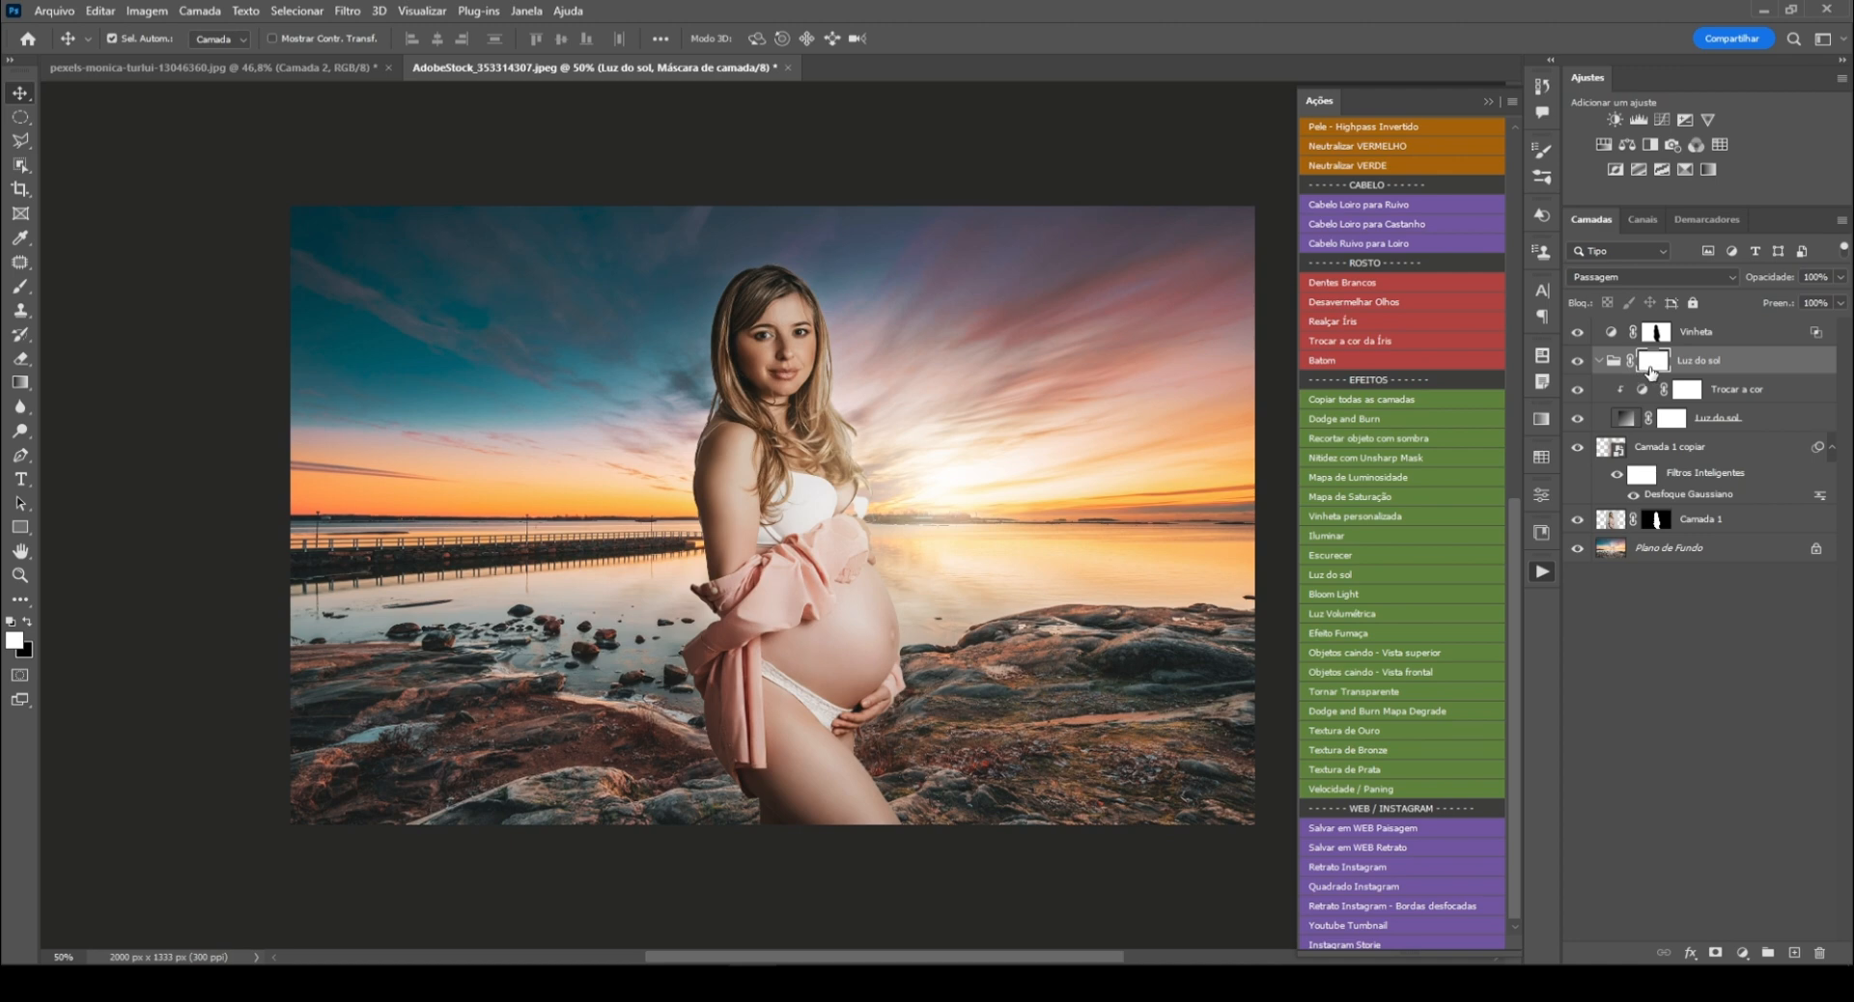
{"action": "key", "text": "ctrl+i"}
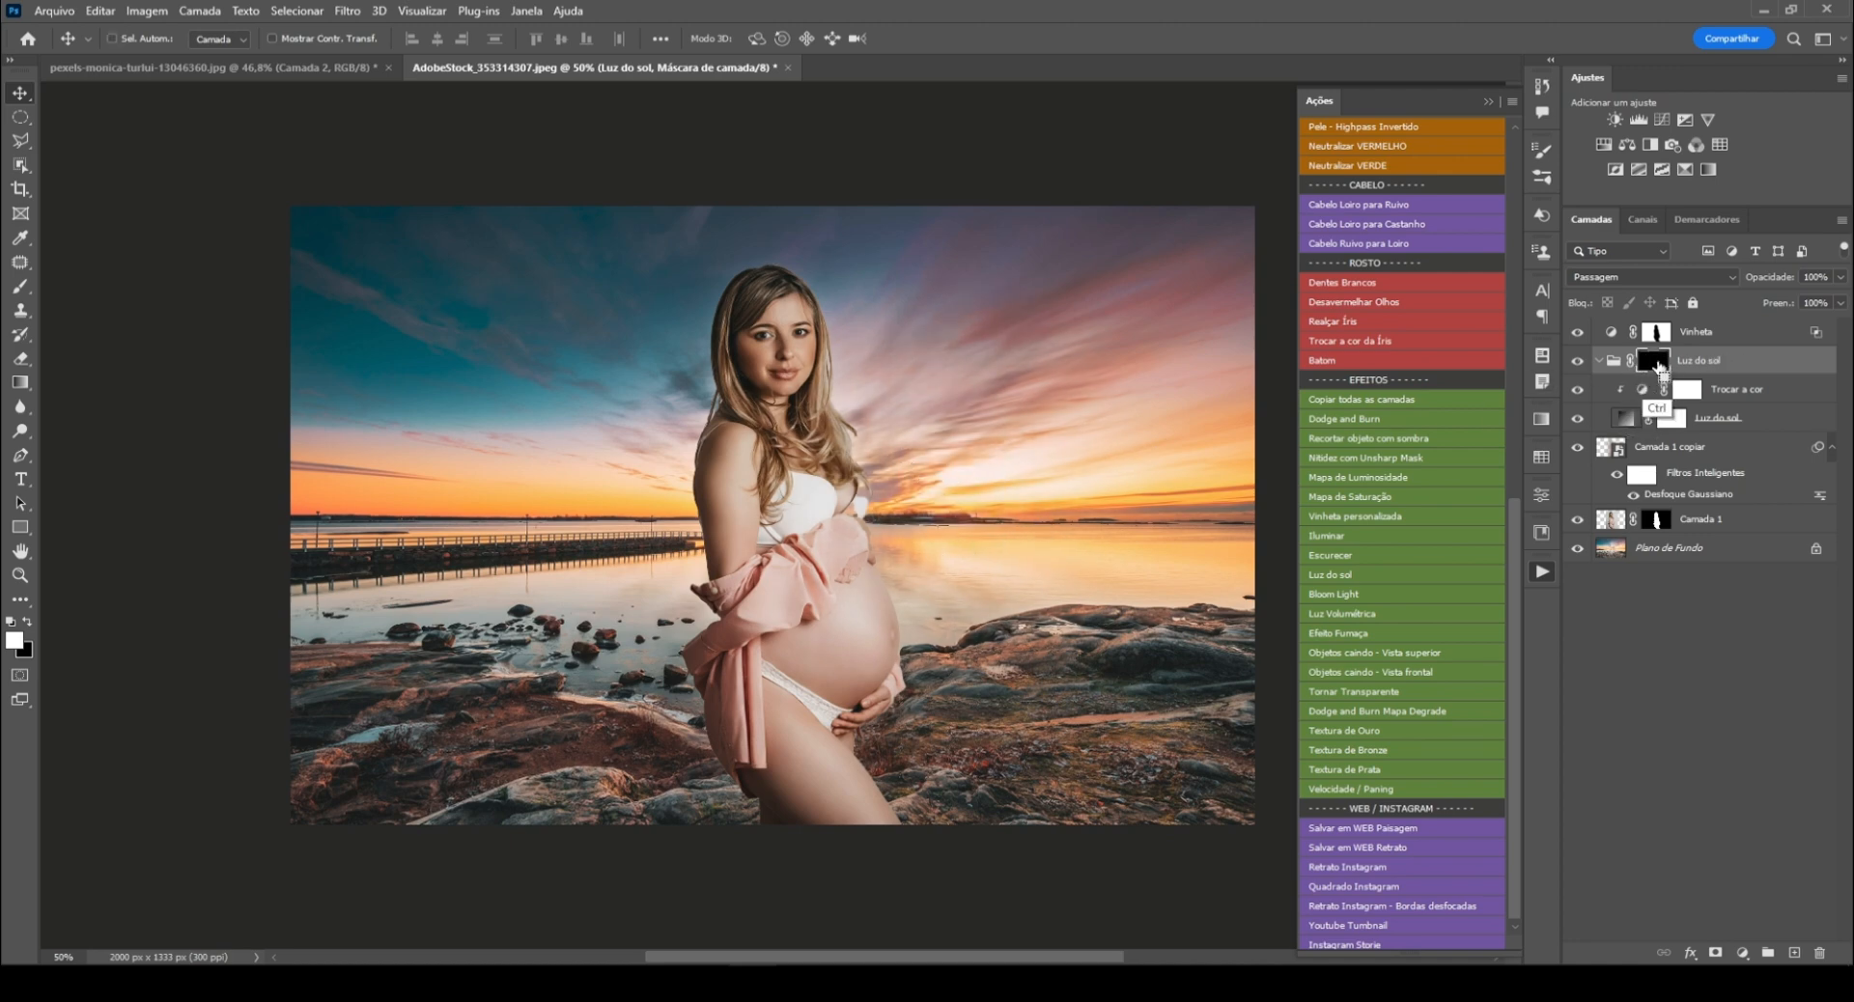
{"action": "key", "text": "ctrl+i"}
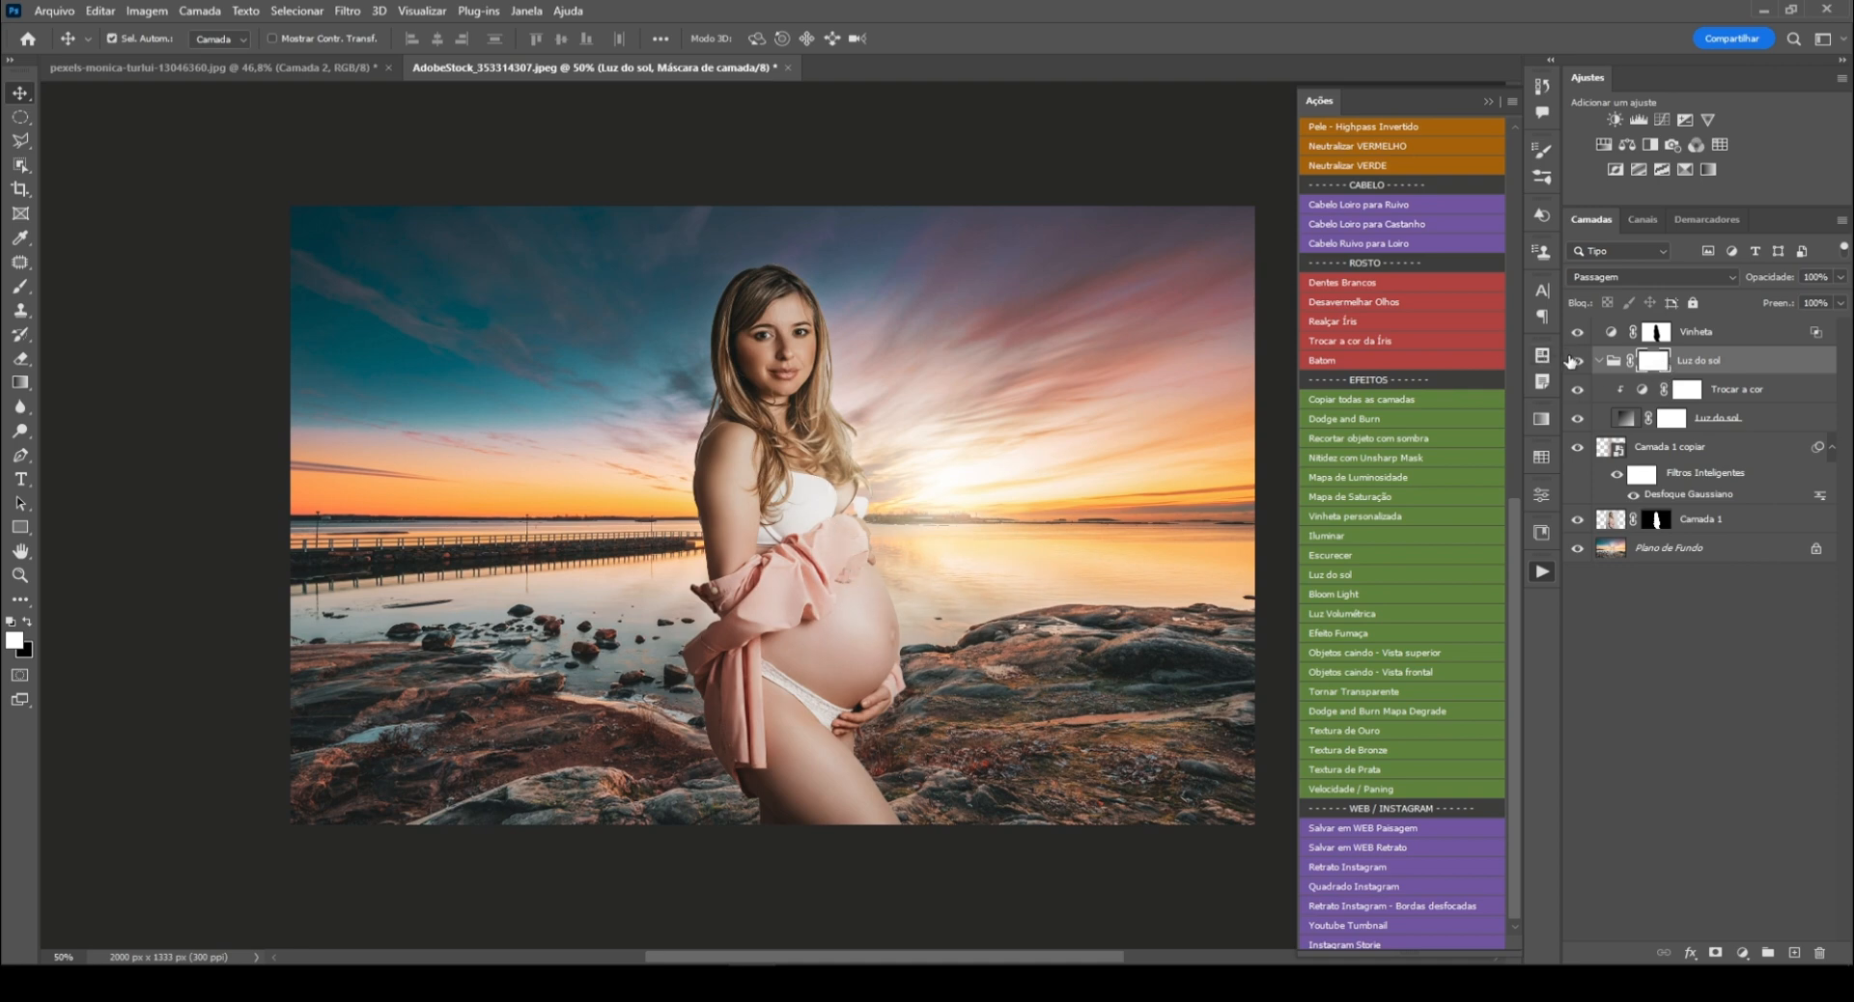
Step: Paint black over the woman's face, torso and belly on the Luz do sol group's mask with a size-200 brush at 15% flow
{"action": "left_click", "coordinate": [1577, 360]}
{"action": "left_click", "coordinate": [1577, 361]}
{"action": "left_click", "coordinate": [22, 289]}
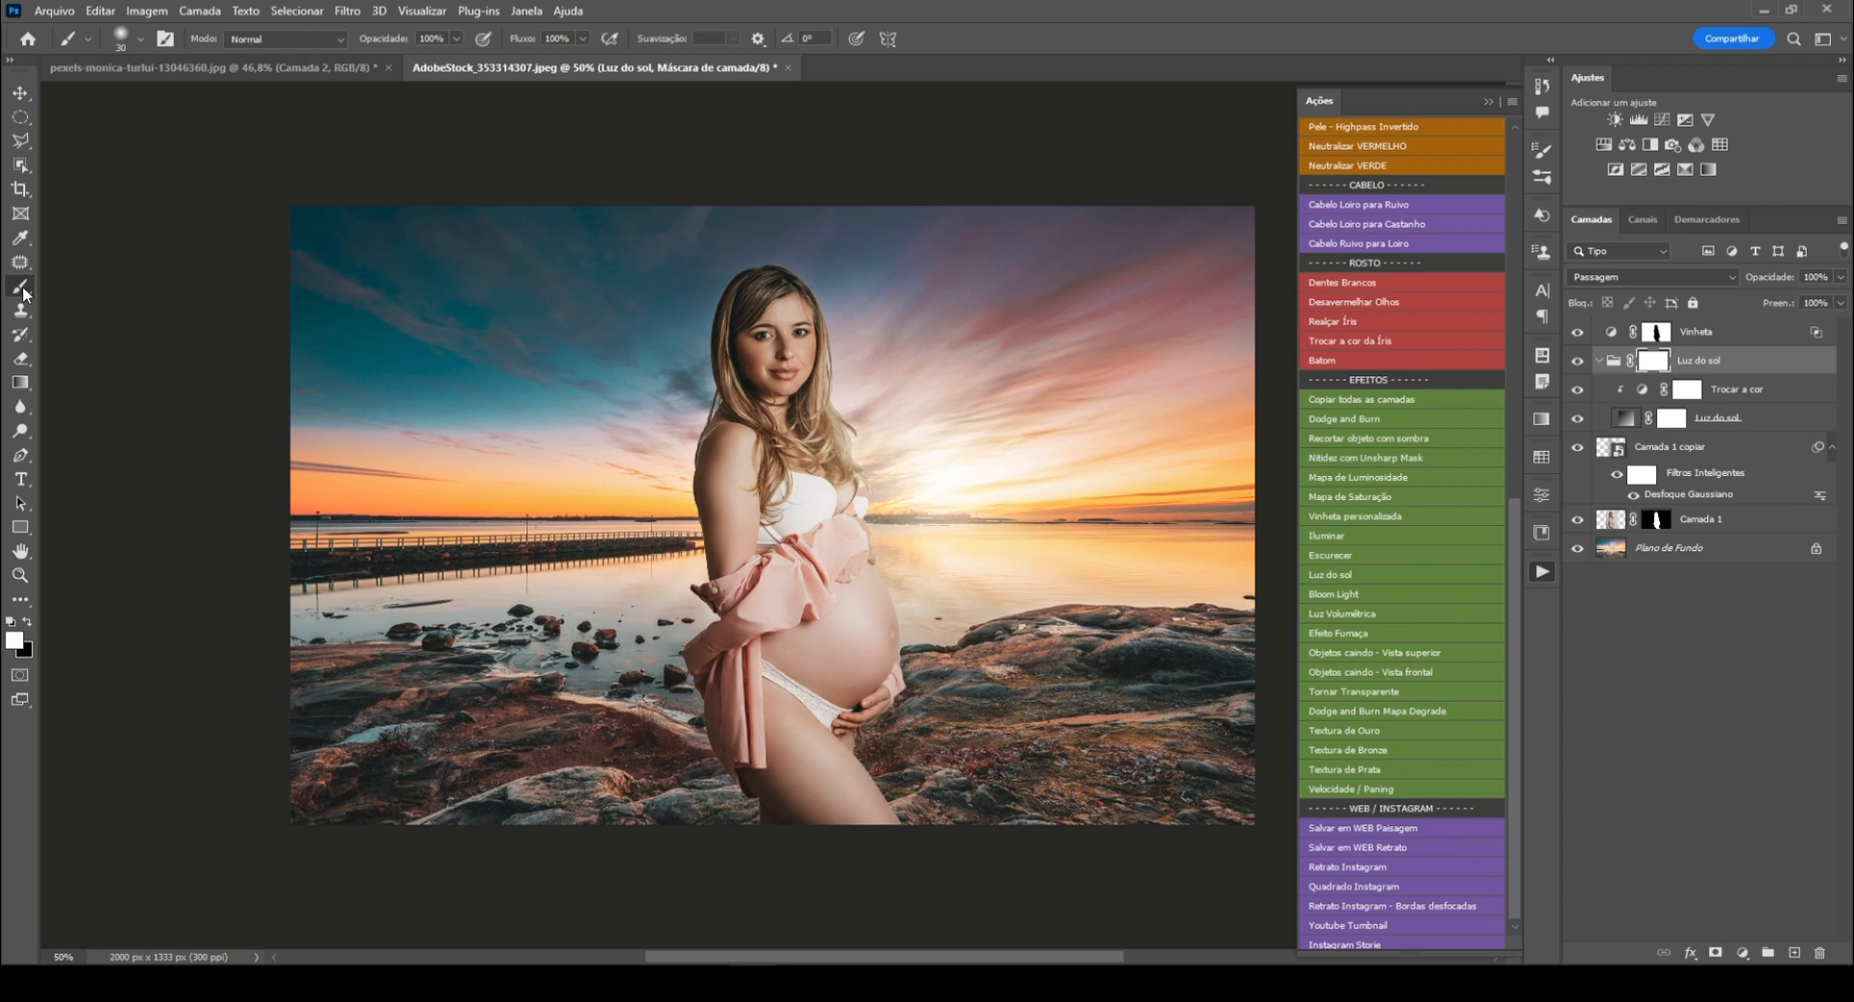
{"action": "left_click", "coordinate": [30, 624]}
{"action": "left_click_drag", "start_coordinate": [519, 39], "coordinate": [459, 68]}
{"action": "key", "text": "bracketright"}
{"action": "key", "text": "bracketright"}
{"action": "key", "text": "bracketright"}
{"action": "key", "text": "bracketright"}
{"action": "key", "text": "bracketright"}
{"action": "key", "text": "bracketright"}
{"action": "key", "text": "bracketright"}
{"action": "key", "text": "bracketright"}
{"action": "key", "text": "bracketright"}
{"action": "key", "text": "bracketright"}
{"action": "key", "text": "bracketright"}
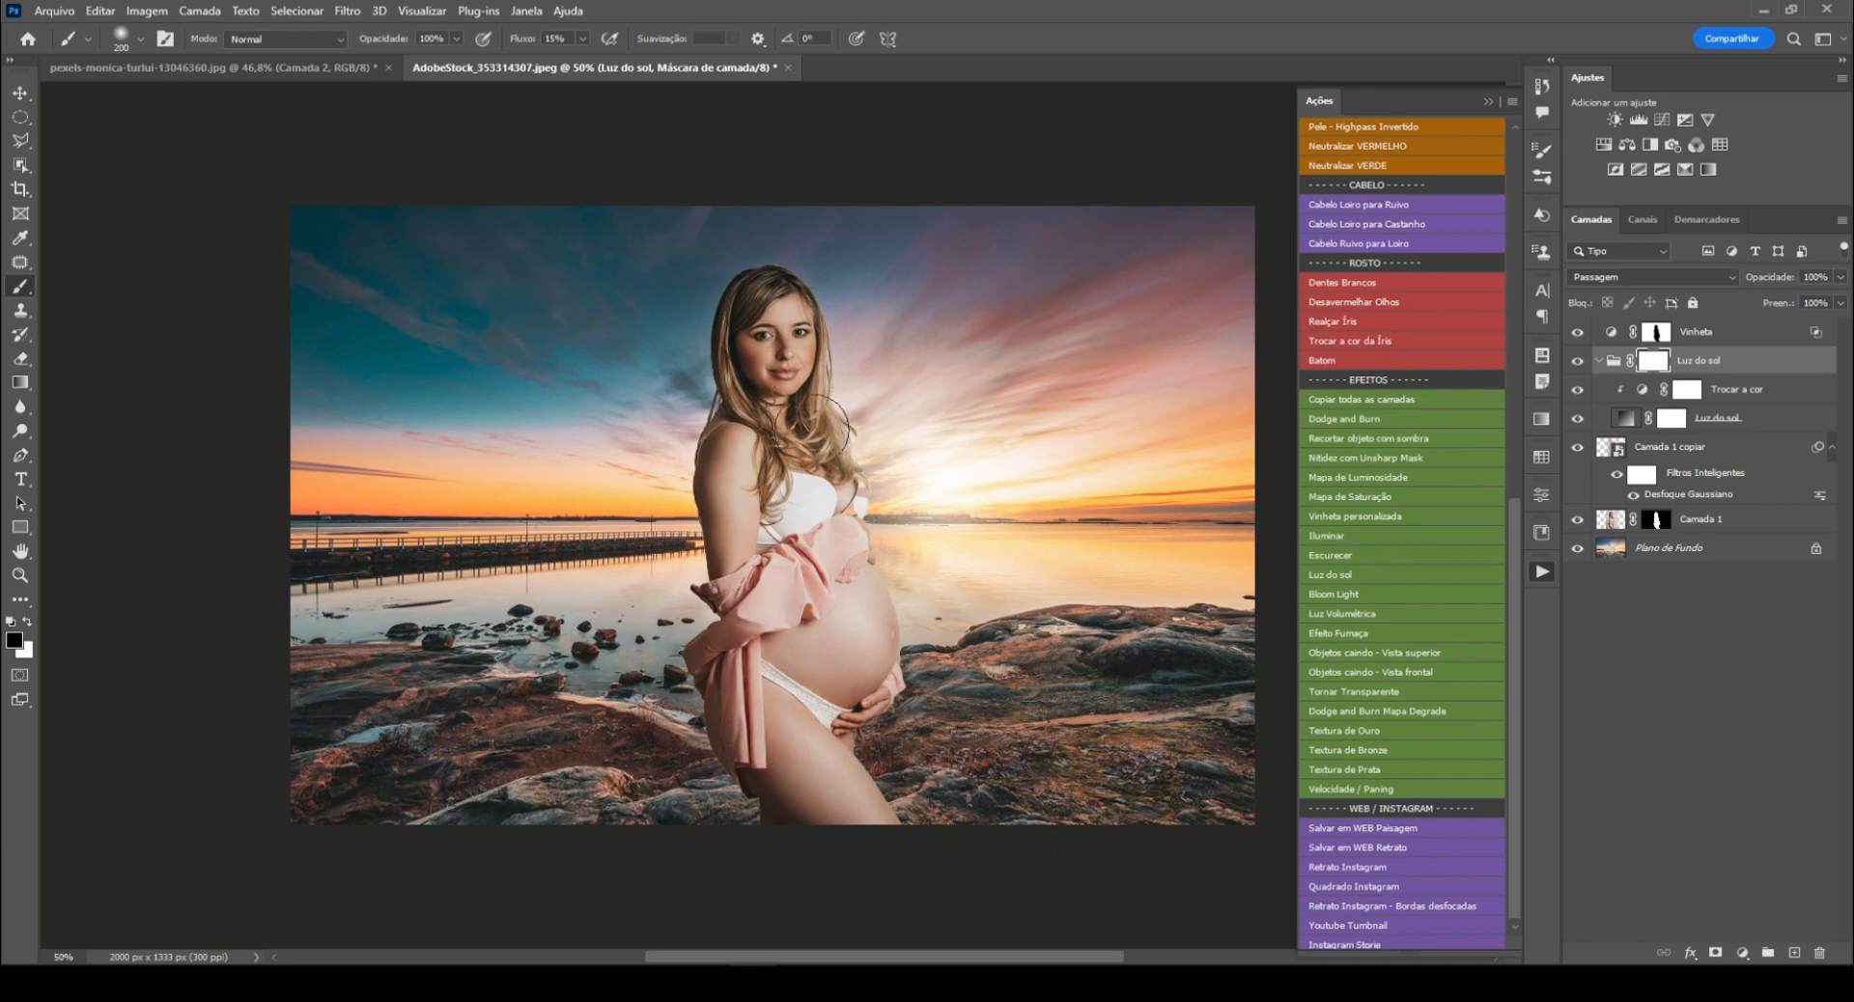
{"action": "mouse_move", "coordinate": [811, 431]}
{"action": "left_mouse_down"}
{"action": "mouse_move", "coordinate": [803, 559]}
{"action": "mouse_move", "coordinate": [857, 651]}
{"action": "mouse_move", "coordinate": [800, 695]}
{"action": "left_mouse_up"}
Step: View the Luz do sol group's painted mask on its own and compare the image with the group hidden and shown
{"action": "left_click", "coordinate": [1657, 360], "text": "alt"}
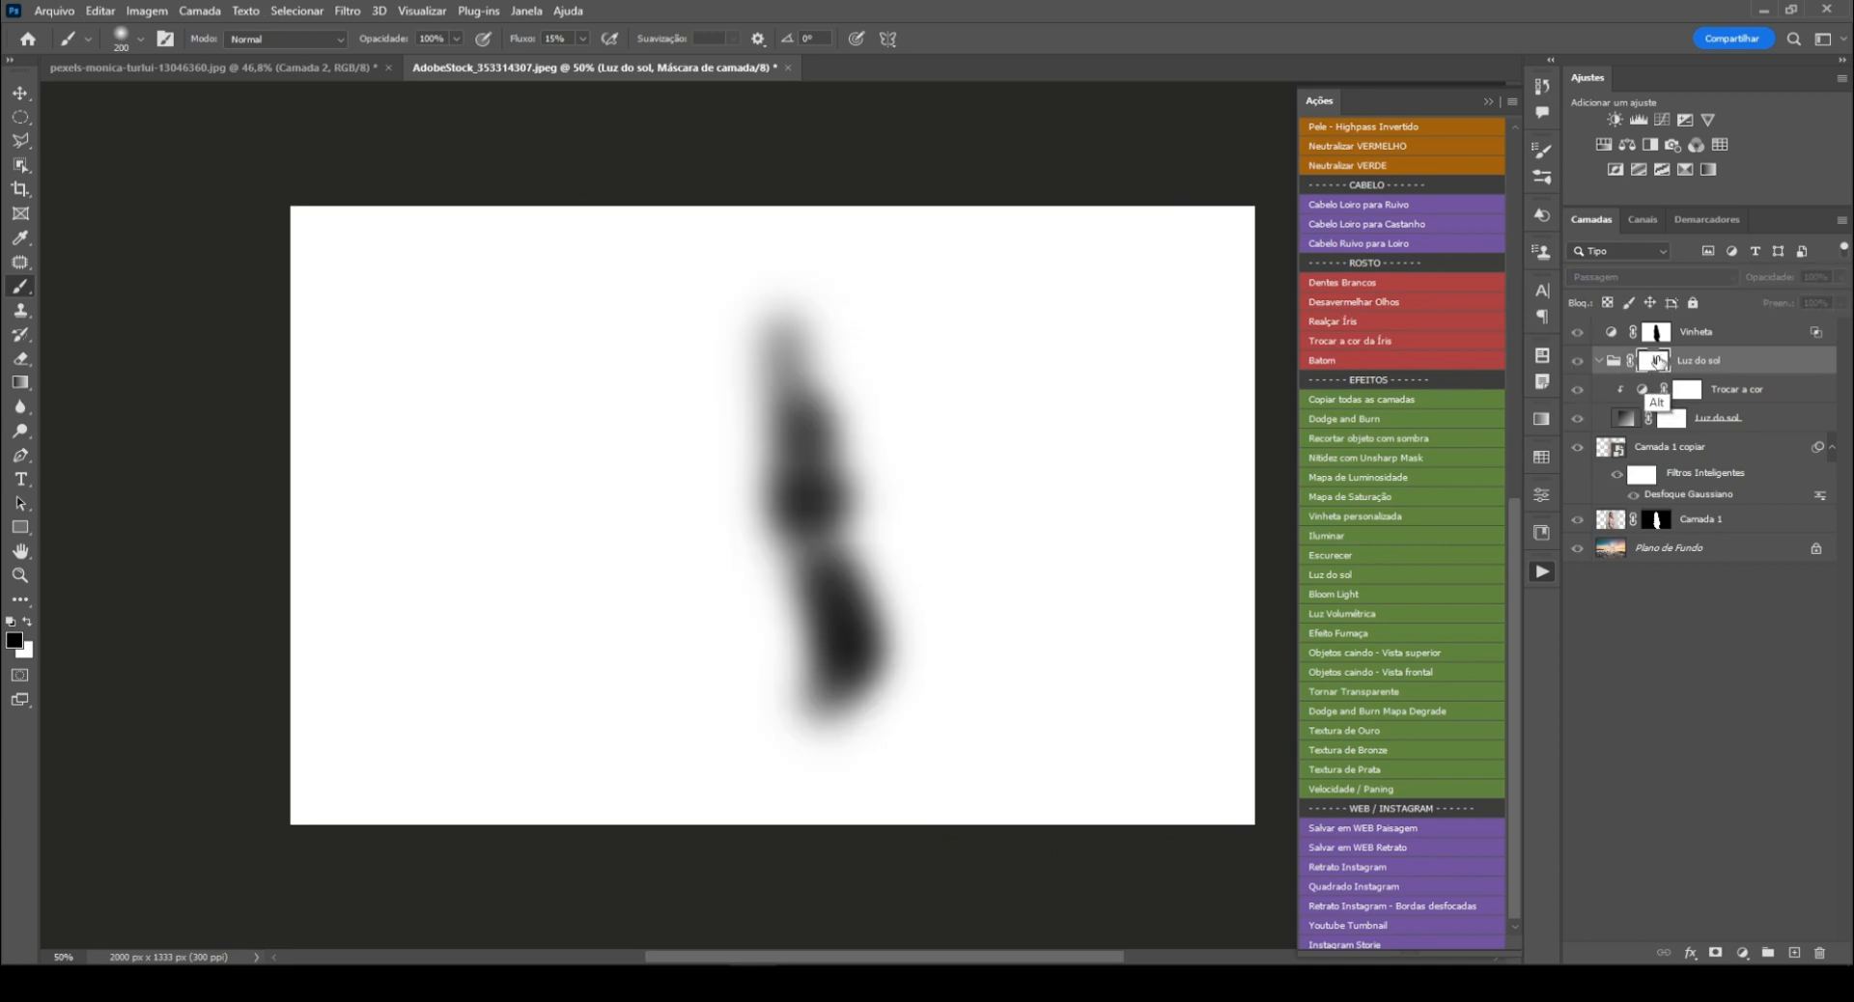
{"action": "left_click", "coordinate": [1656, 360], "text": "alt"}
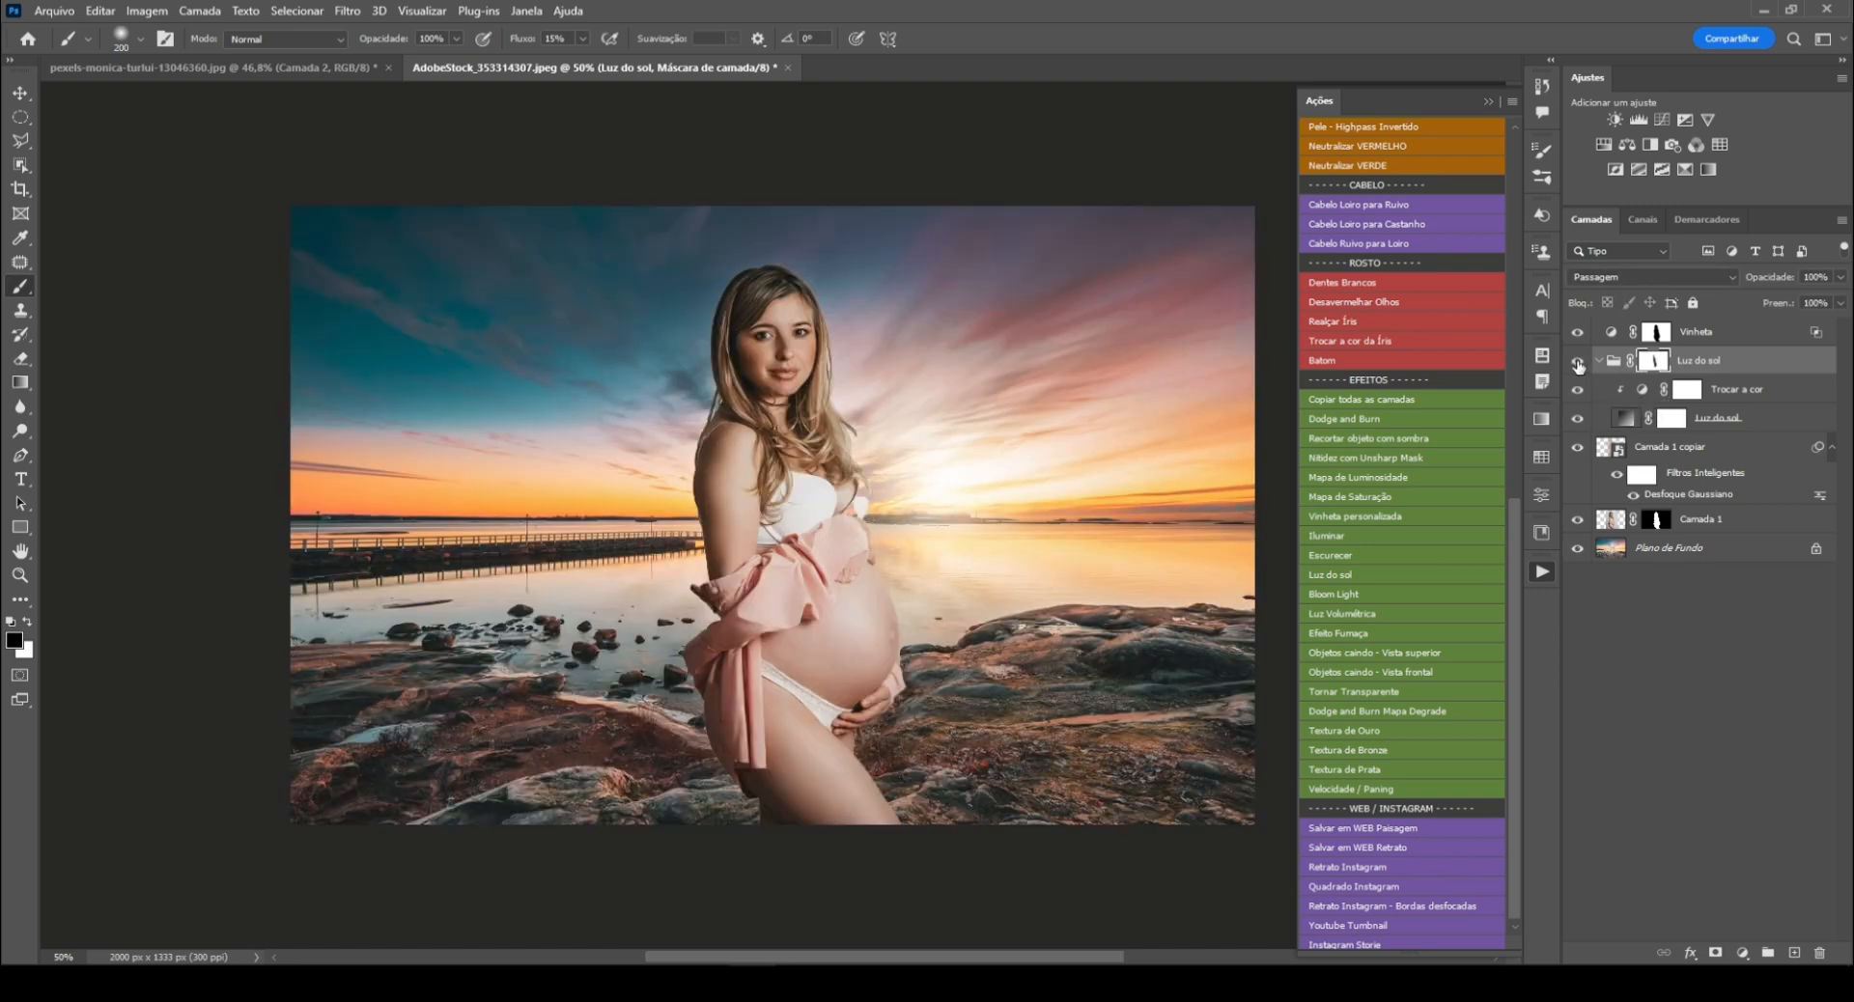
{"action": "left_click", "coordinate": [1577, 362]}
{"action": "left_click", "coordinate": [1577, 362]}
{"action": "left_click", "coordinate": [1578, 362]}
{"action": "left_click", "coordinate": [1578, 363]}
Step: Set the scale of the Luz do sol gradient fill to 108%
{"action": "double_click", "coordinate": [1627, 419]}
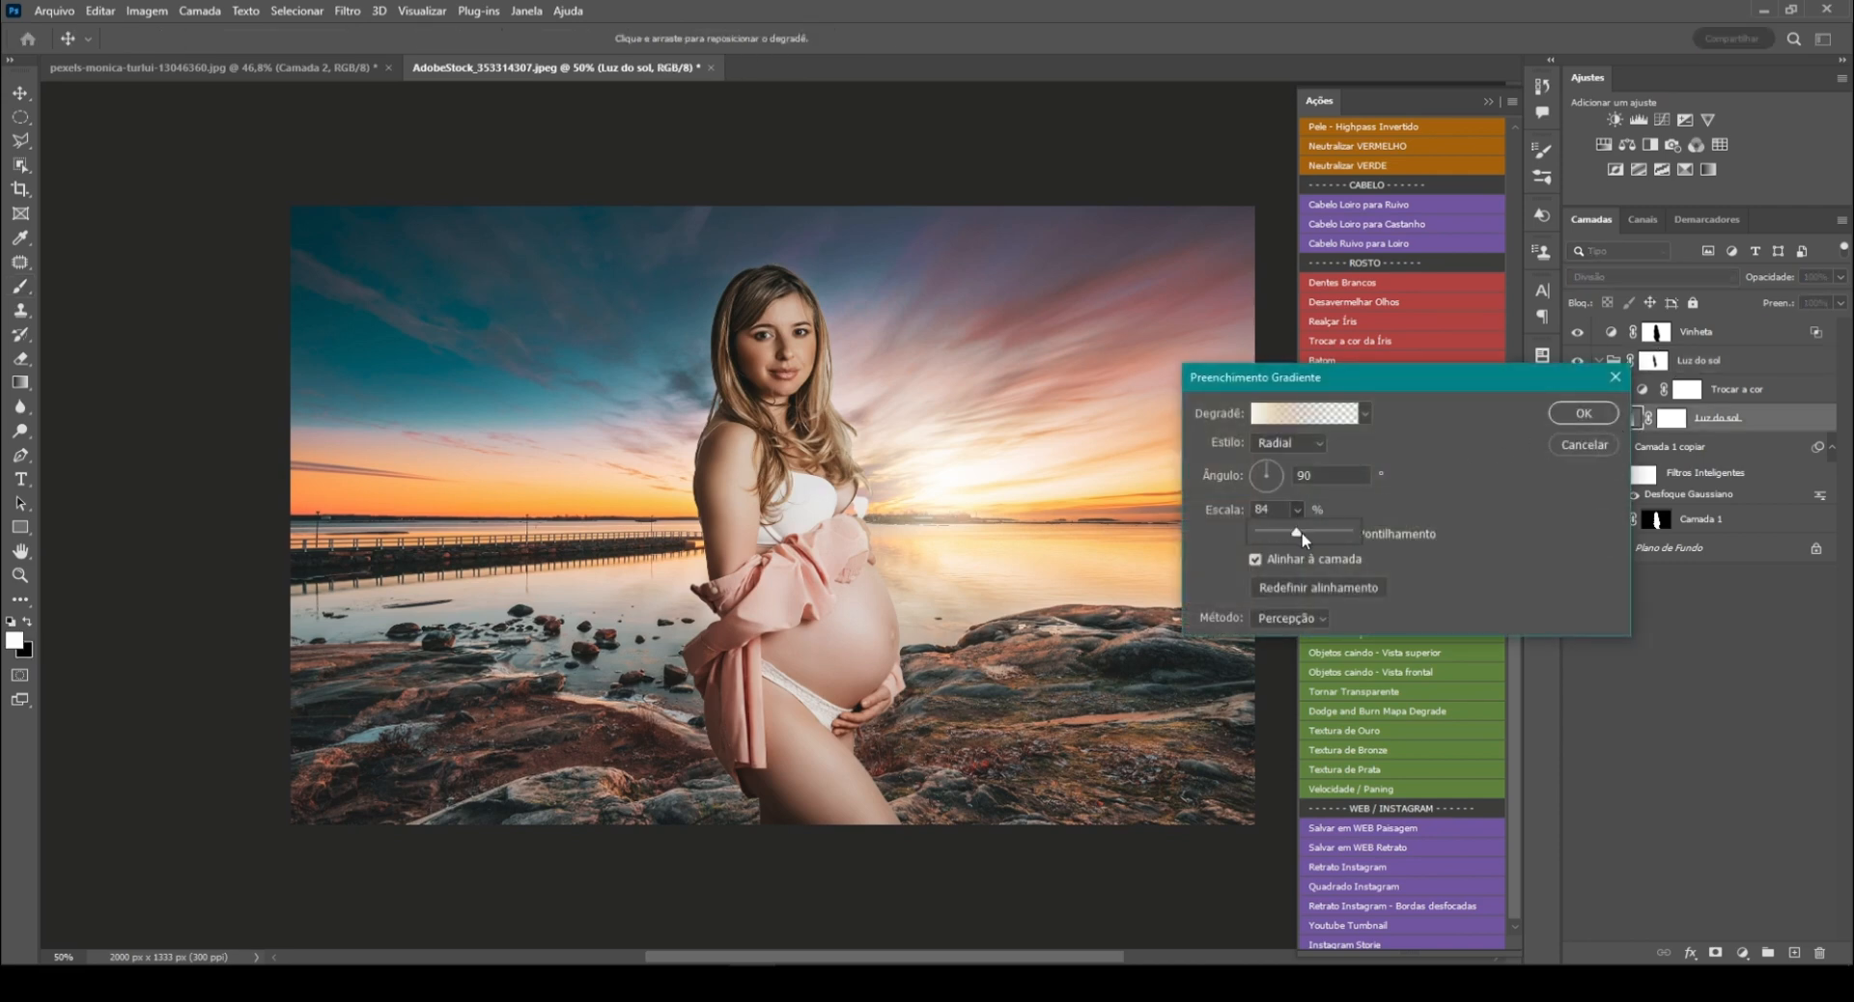
{"action": "left_click_drag", "start_coordinate": [1301, 533], "coordinate": [1306, 527]}
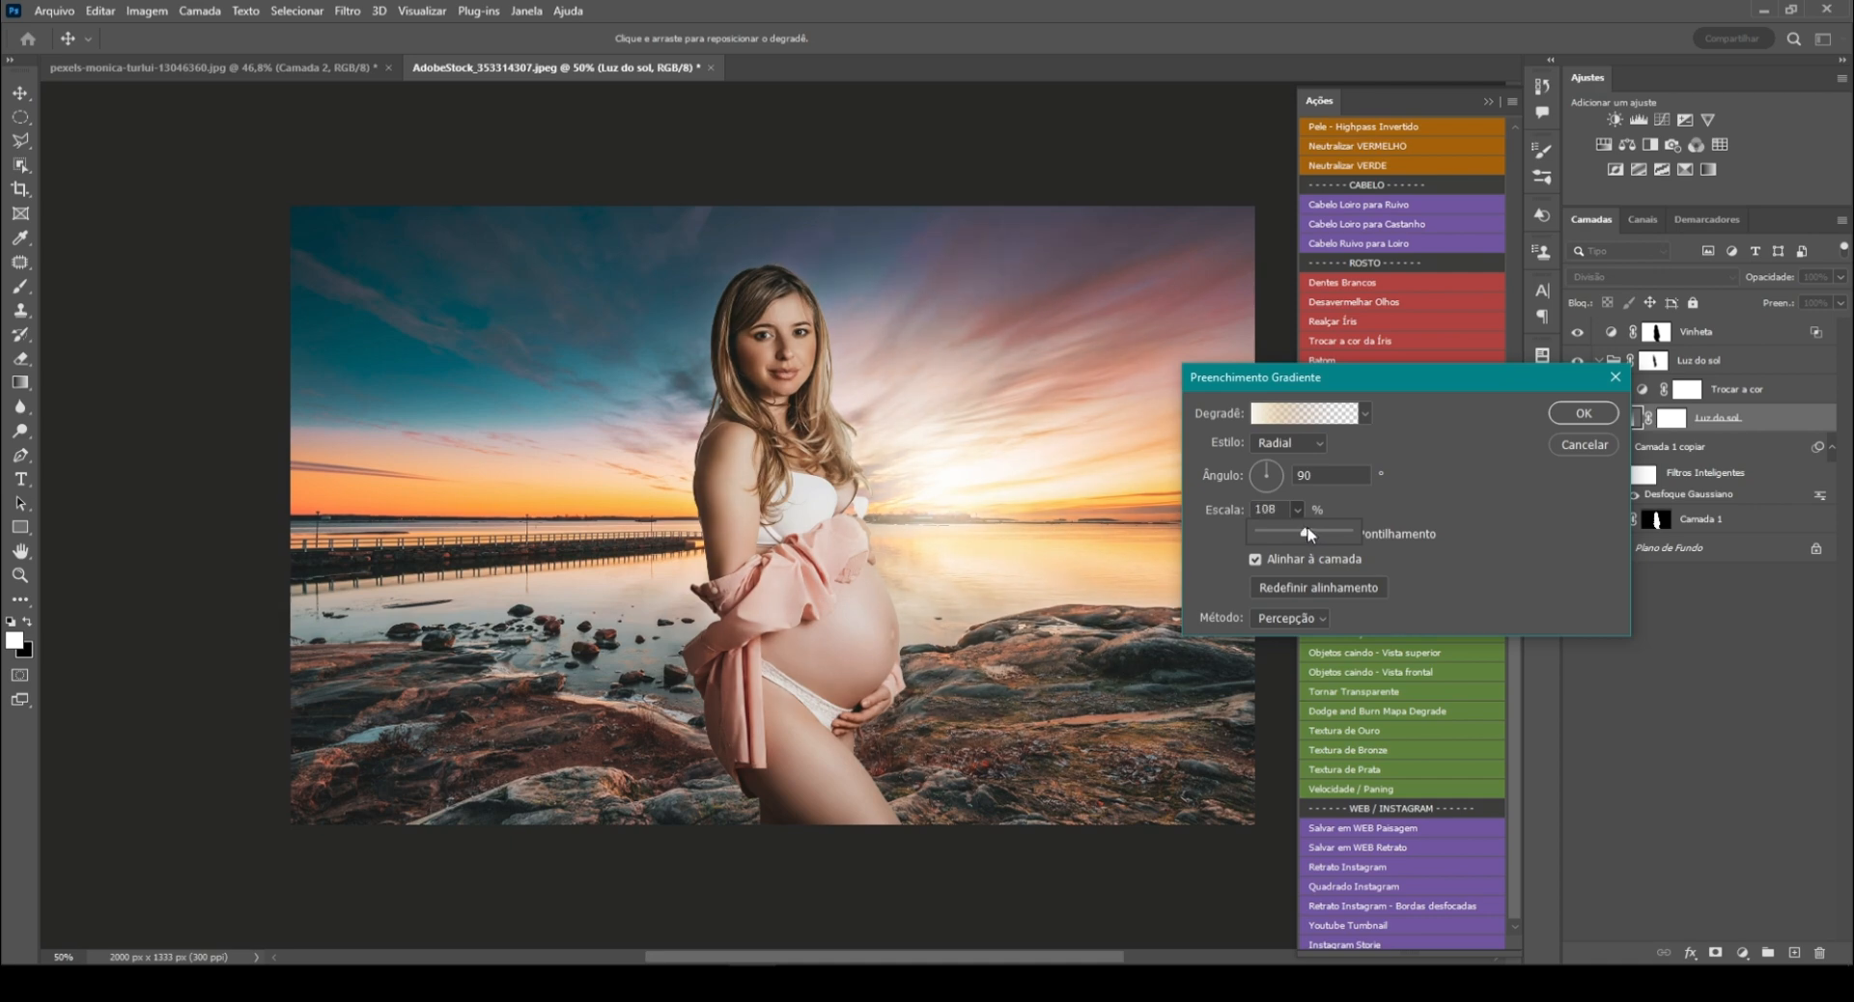
{"action": "left_click", "coordinate": [1569, 415]}
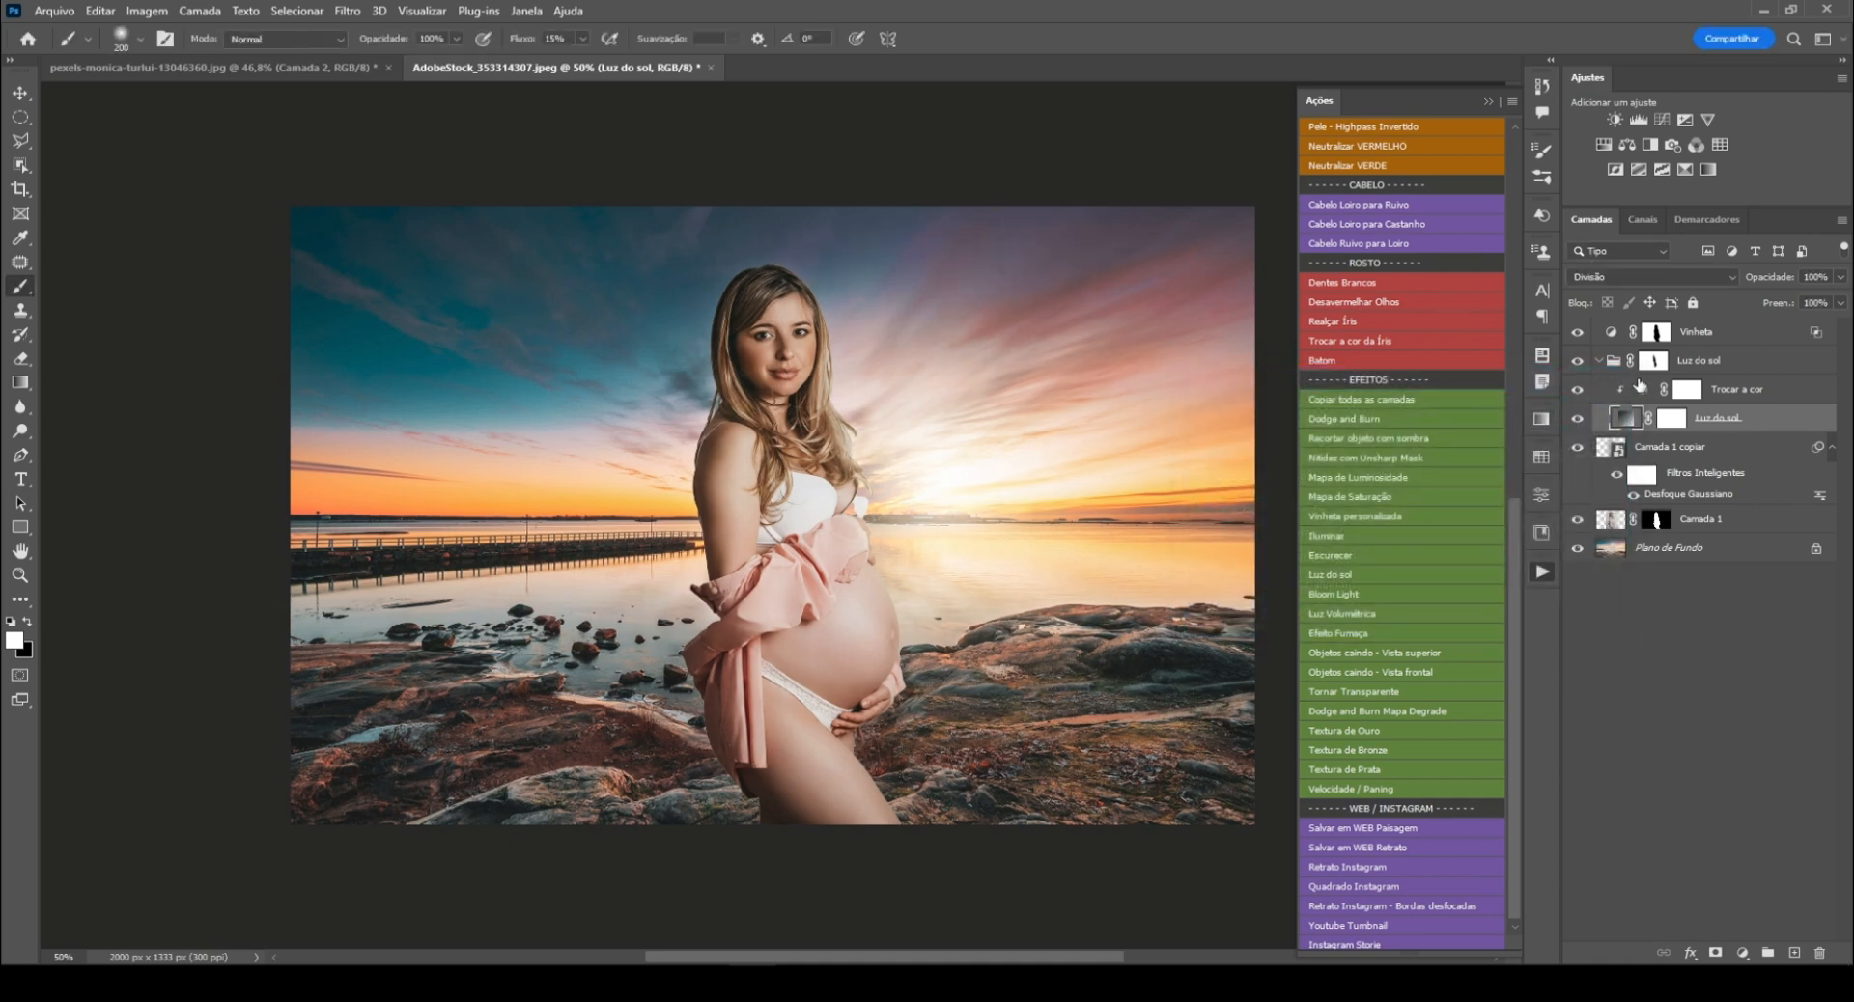
Step: Examine the Luz do sol group's mask again and compare the enlarged glow off and on
{"action": "left_click", "coordinate": [1680, 361]}
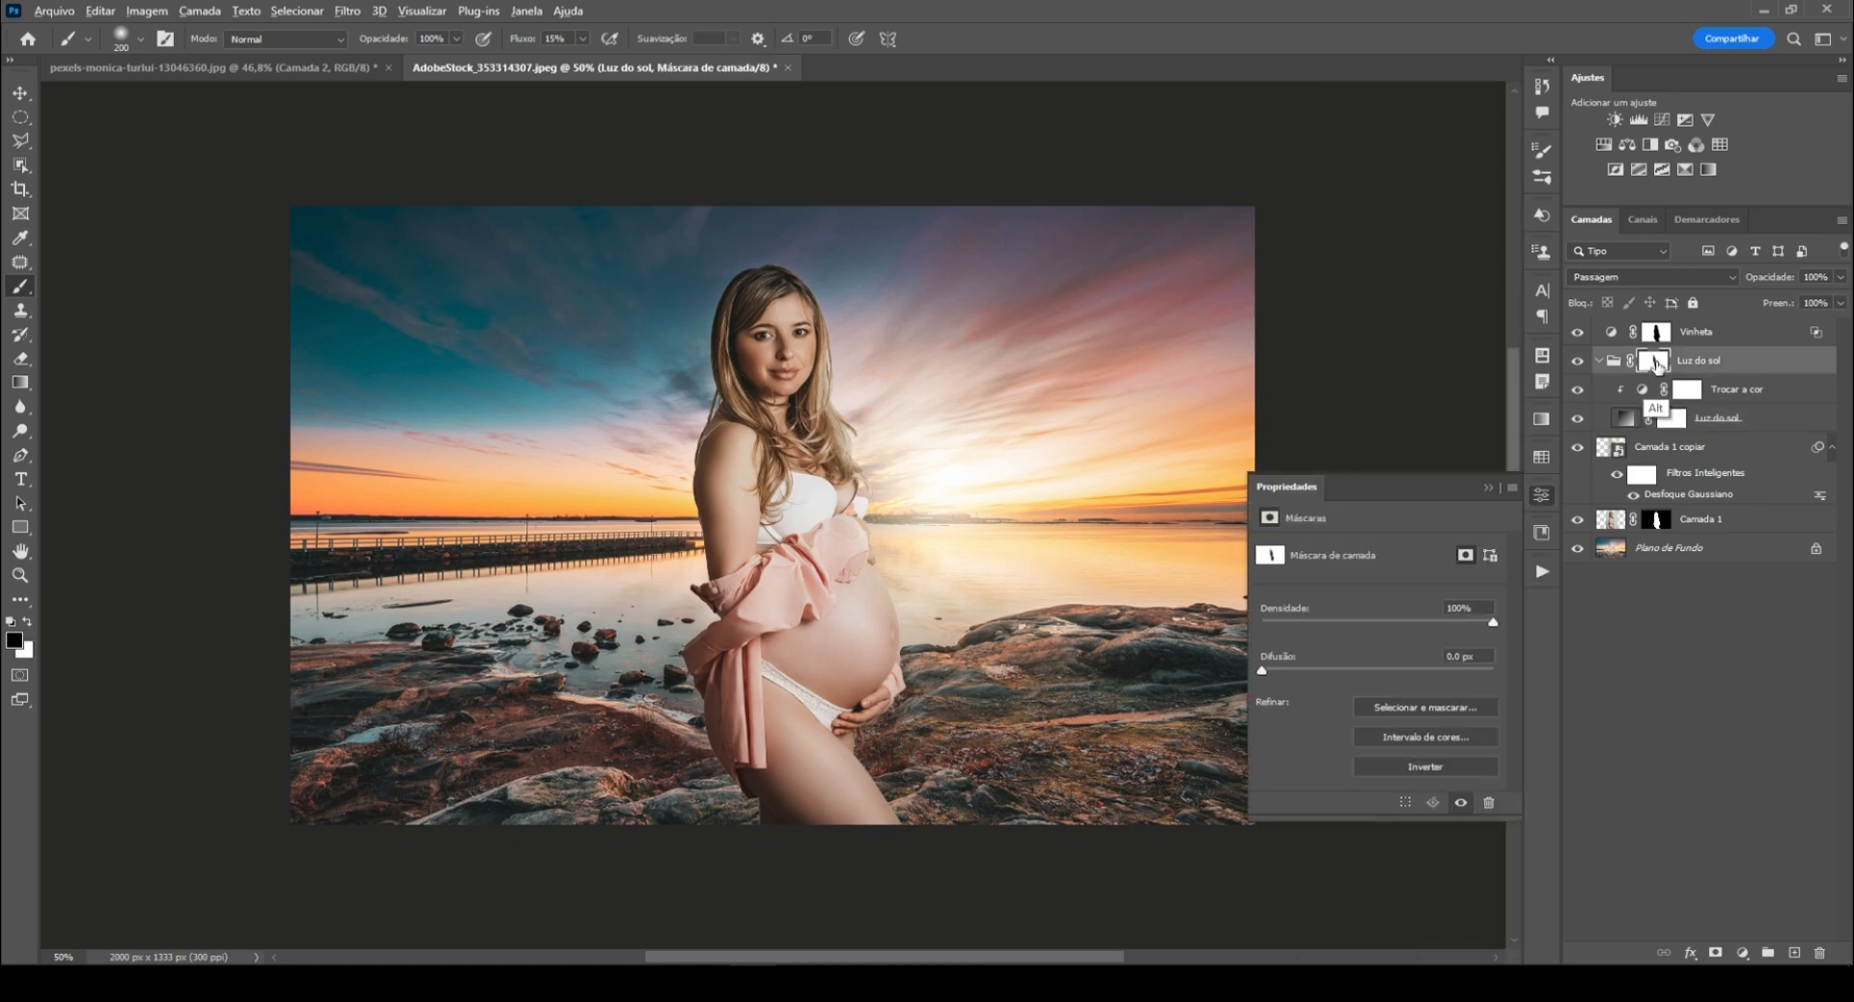
{"action": "left_click", "coordinate": [1654, 362], "text": "alt"}
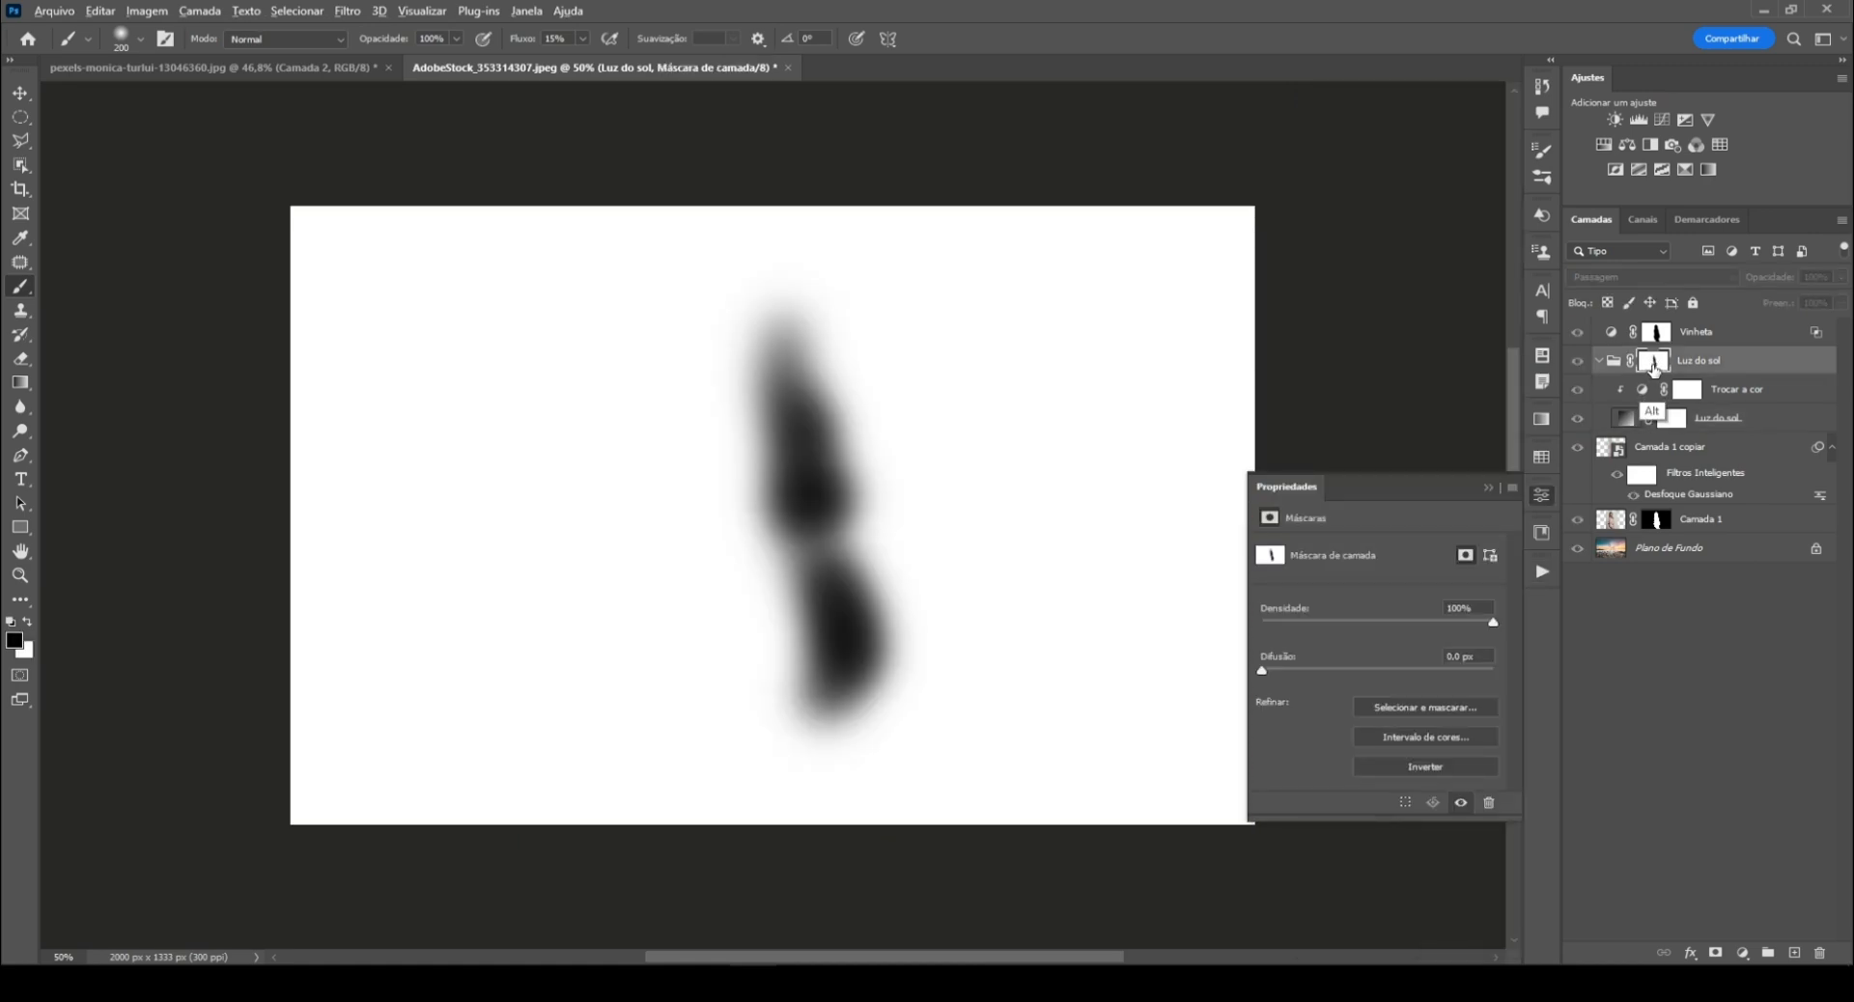
{"action": "left_click", "coordinate": [1654, 364], "text": "alt"}
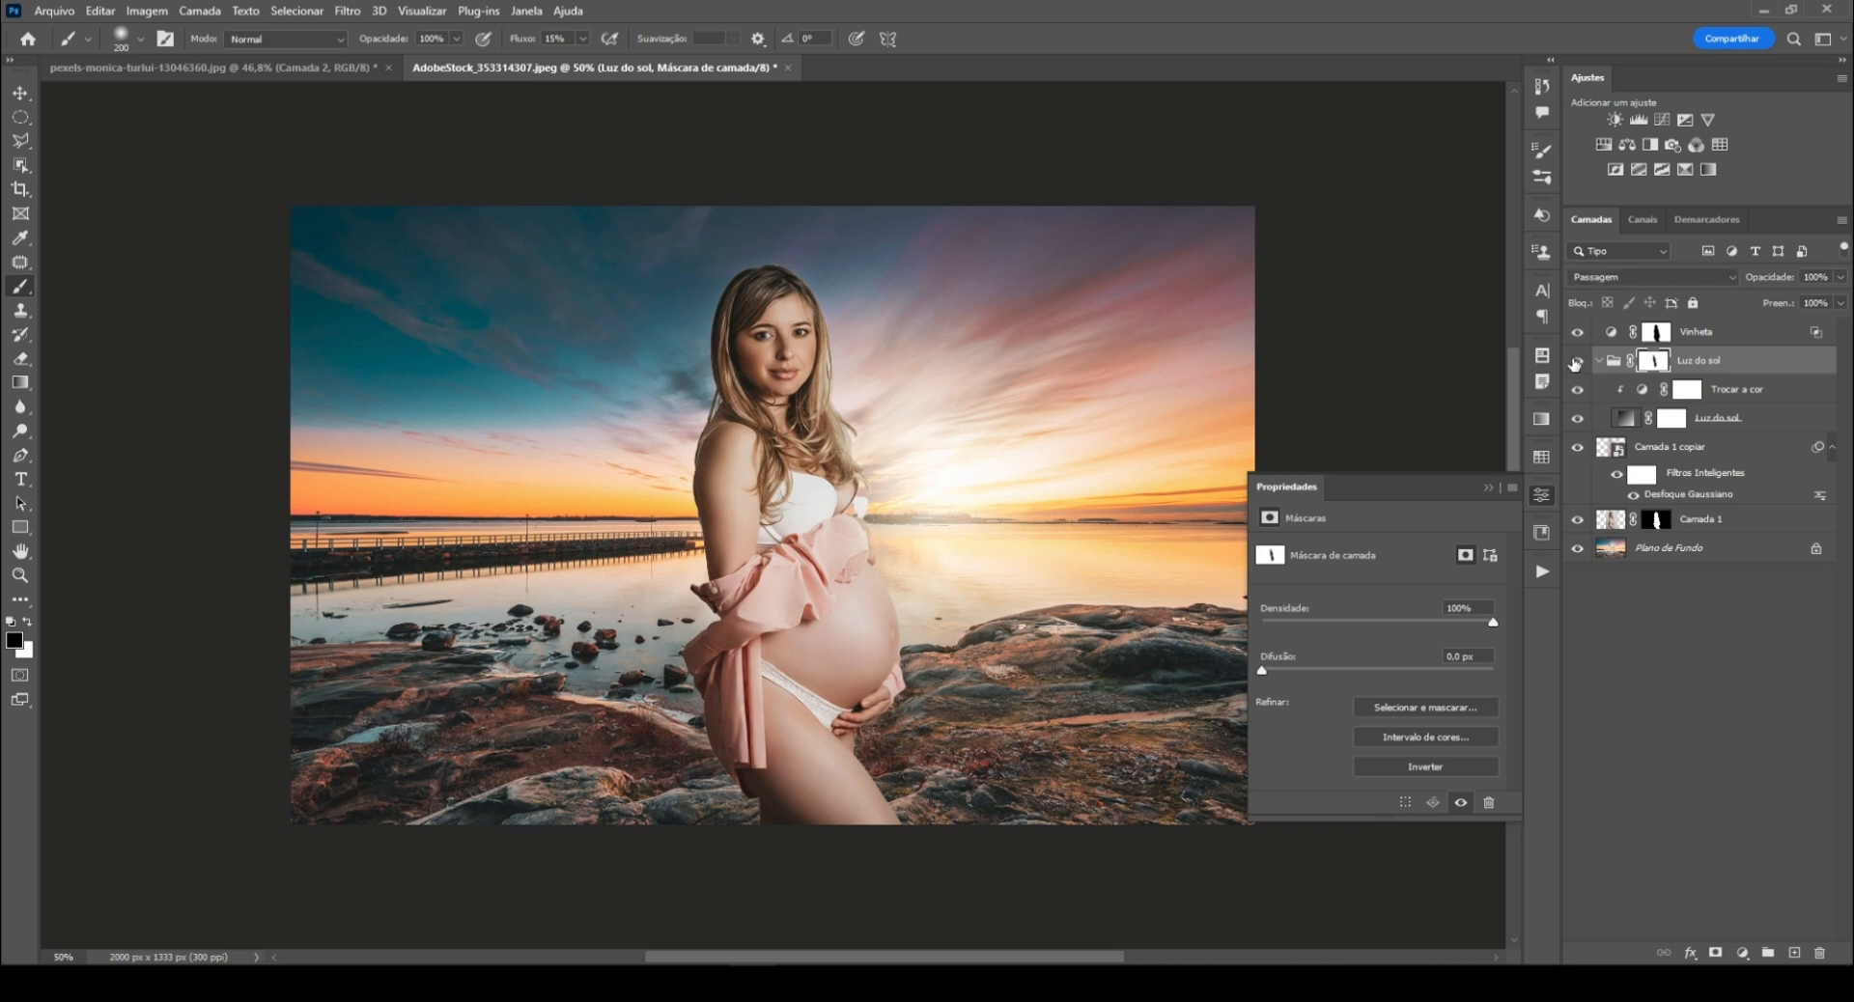
{"action": "left_click", "coordinate": [1576, 362]}
{"action": "left_click", "coordinate": [1577, 362]}
Step: Try hue, saturation and lightness changes on the Trocar a cor adjustment, return the hue to 0, and compare the layer off and on
{"action": "left_click", "coordinate": [1641, 393]}
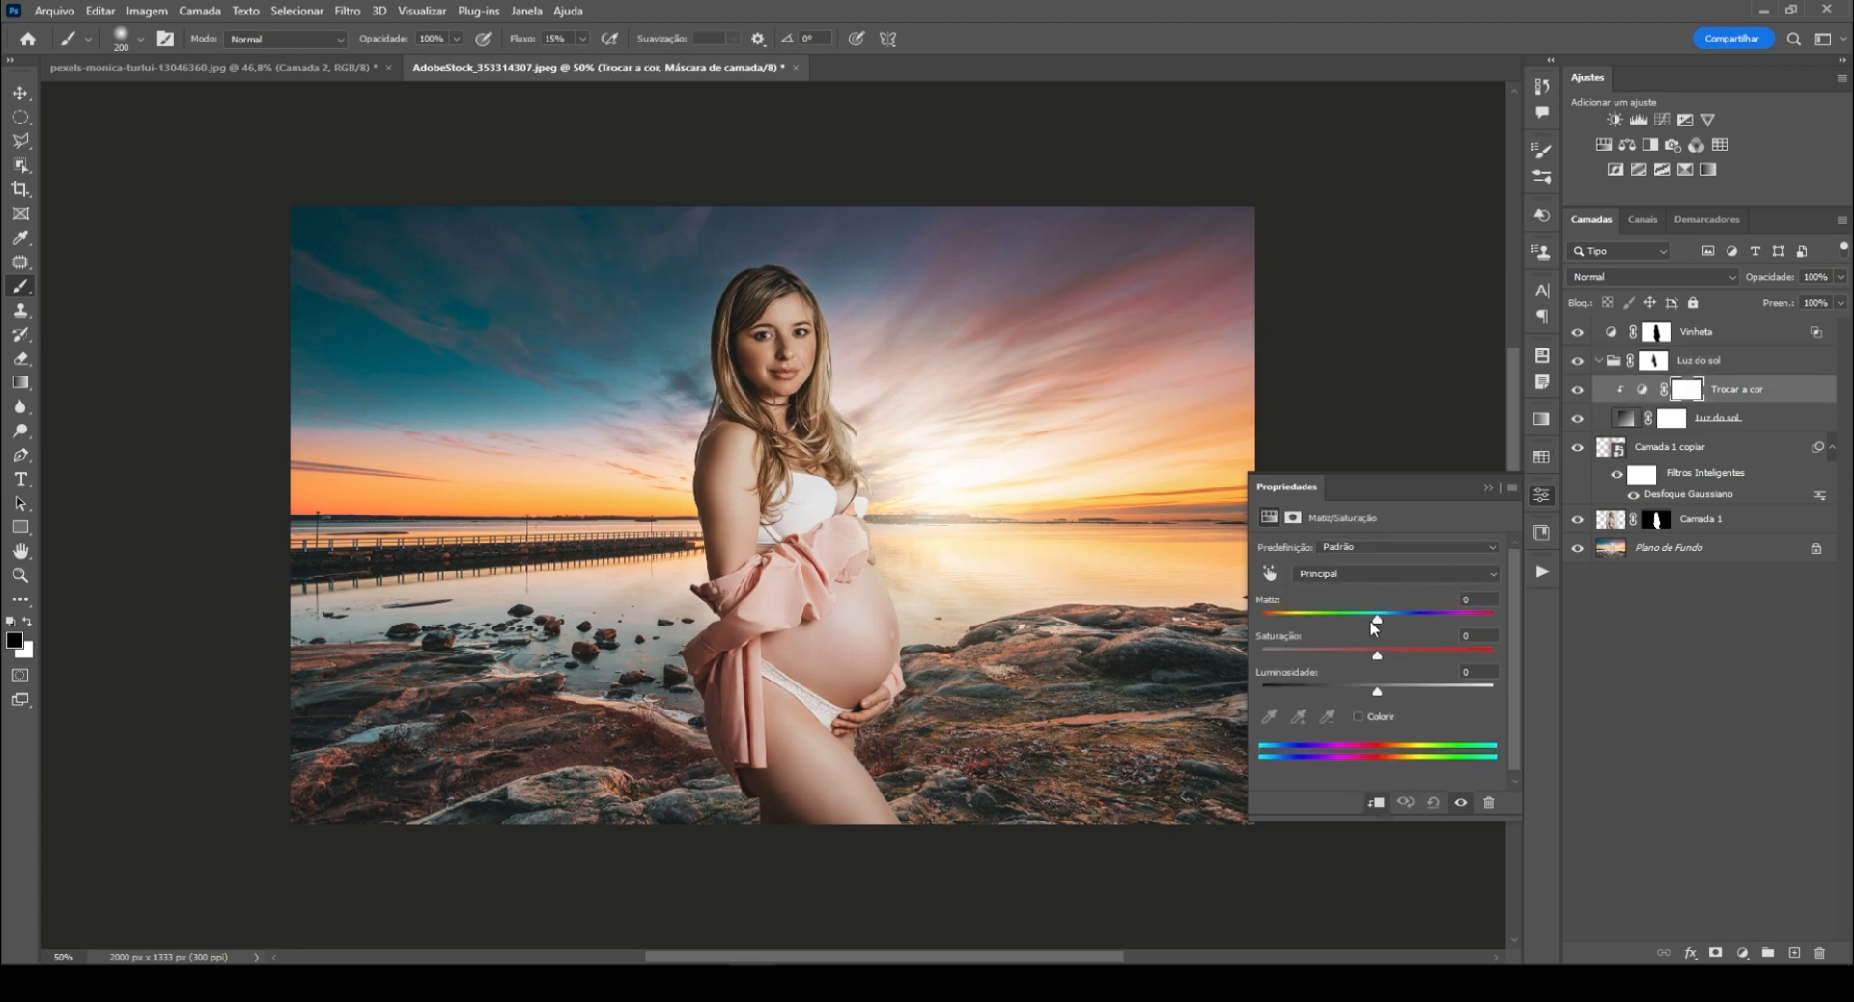
{"action": "mouse_move", "coordinate": [1377, 619]}
{"action": "left_mouse_down"}
{"action": "mouse_move", "coordinate": [1318, 619]}
{"action": "mouse_move", "coordinate": [1473, 620]}
{"action": "mouse_move", "coordinate": [1378, 627]}
{"action": "left_mouse_up"}
{"action": "type", "text": "0"}
{"action": "left_click_drag", "start_coordinate": [1378, 655], "coordinate": [1376, 692]}
{"action": "left_click", "coordinate": [1487, 487]}
{"action": "left_click", "coordinate": [1578, 391]}
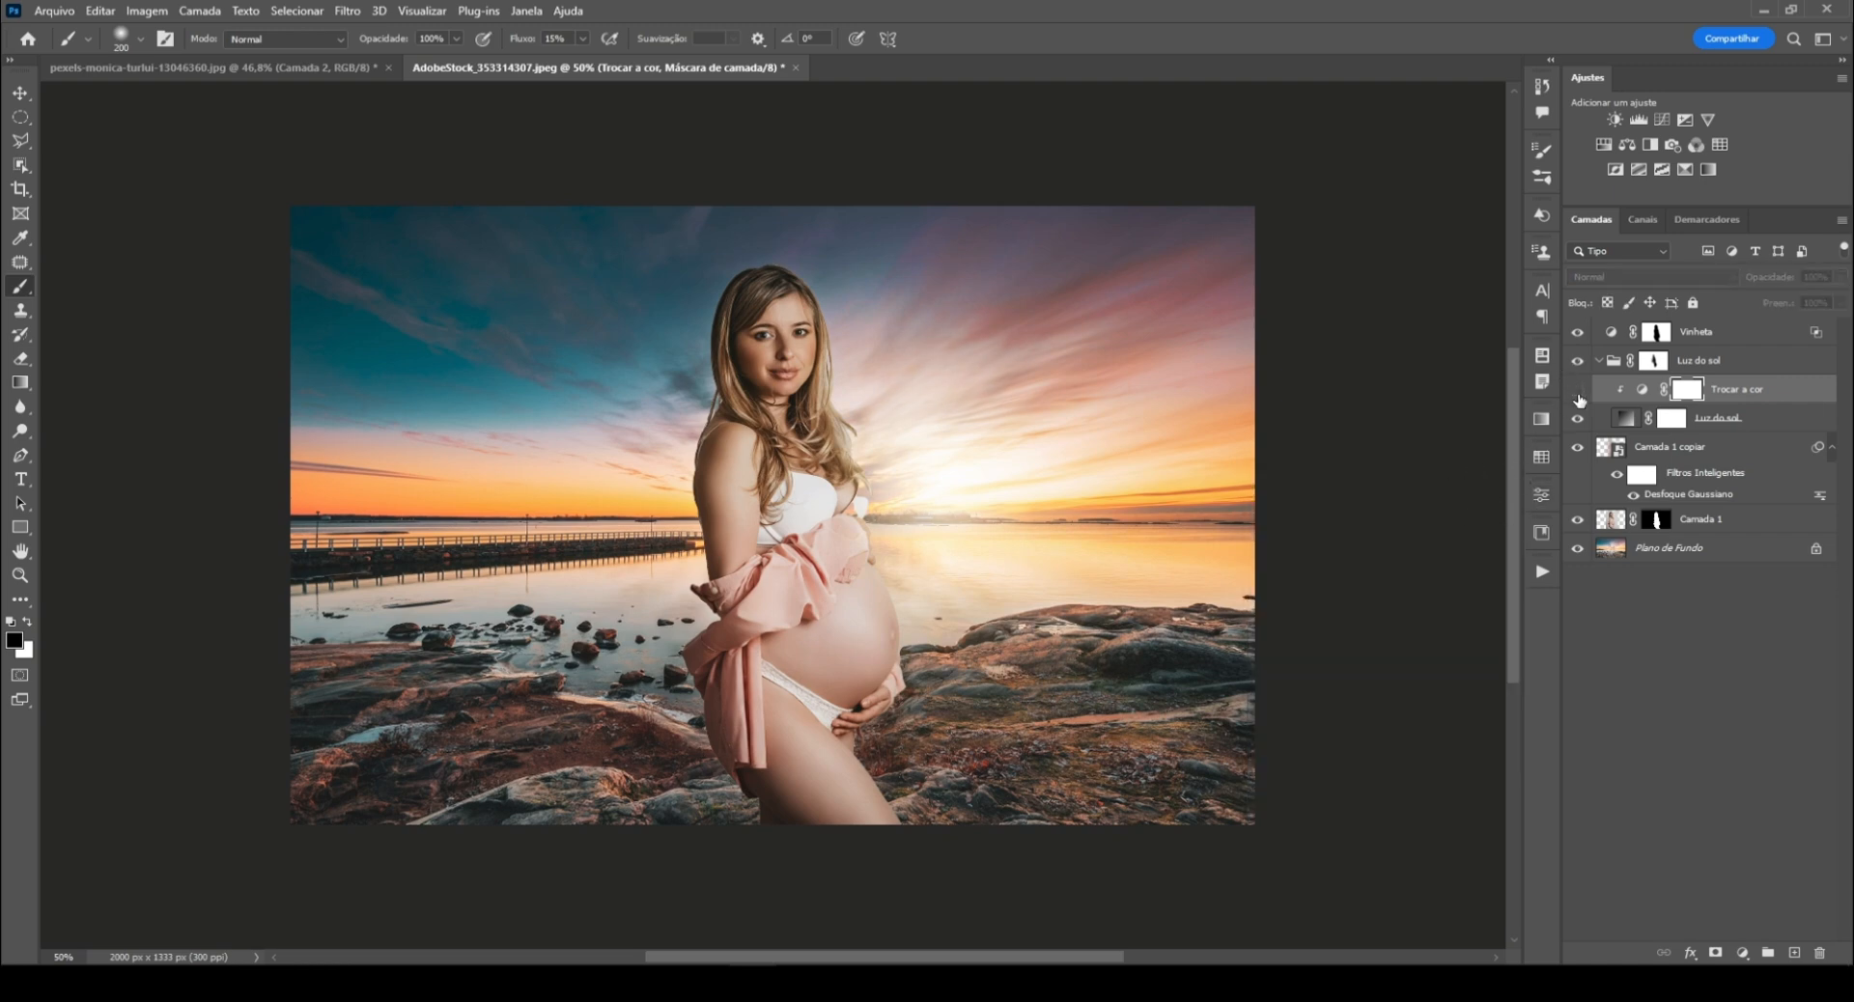
{"action": "left_click", "coordinate": [1579, 398]}
Step: Run the Batom action above the Camada 1 layer
{"action": "key", "text": "ctrl+0"}
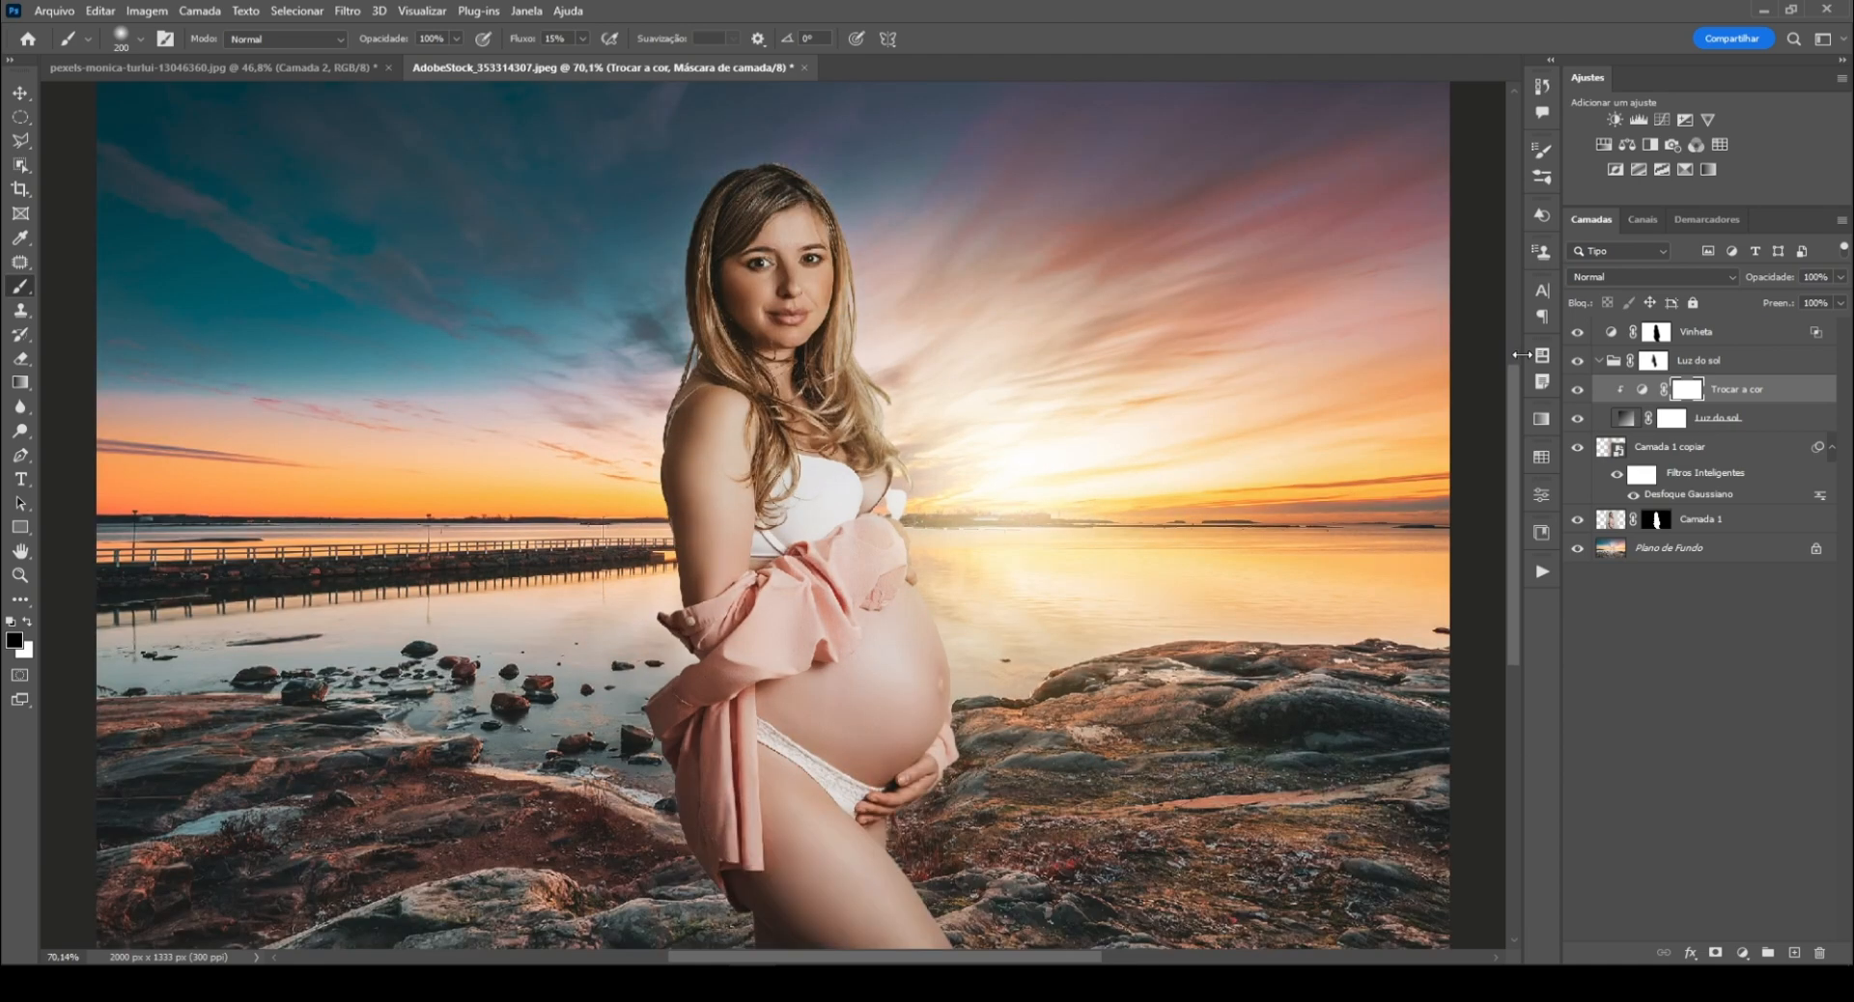
{"action": "key", "text": "ctrl+1"}
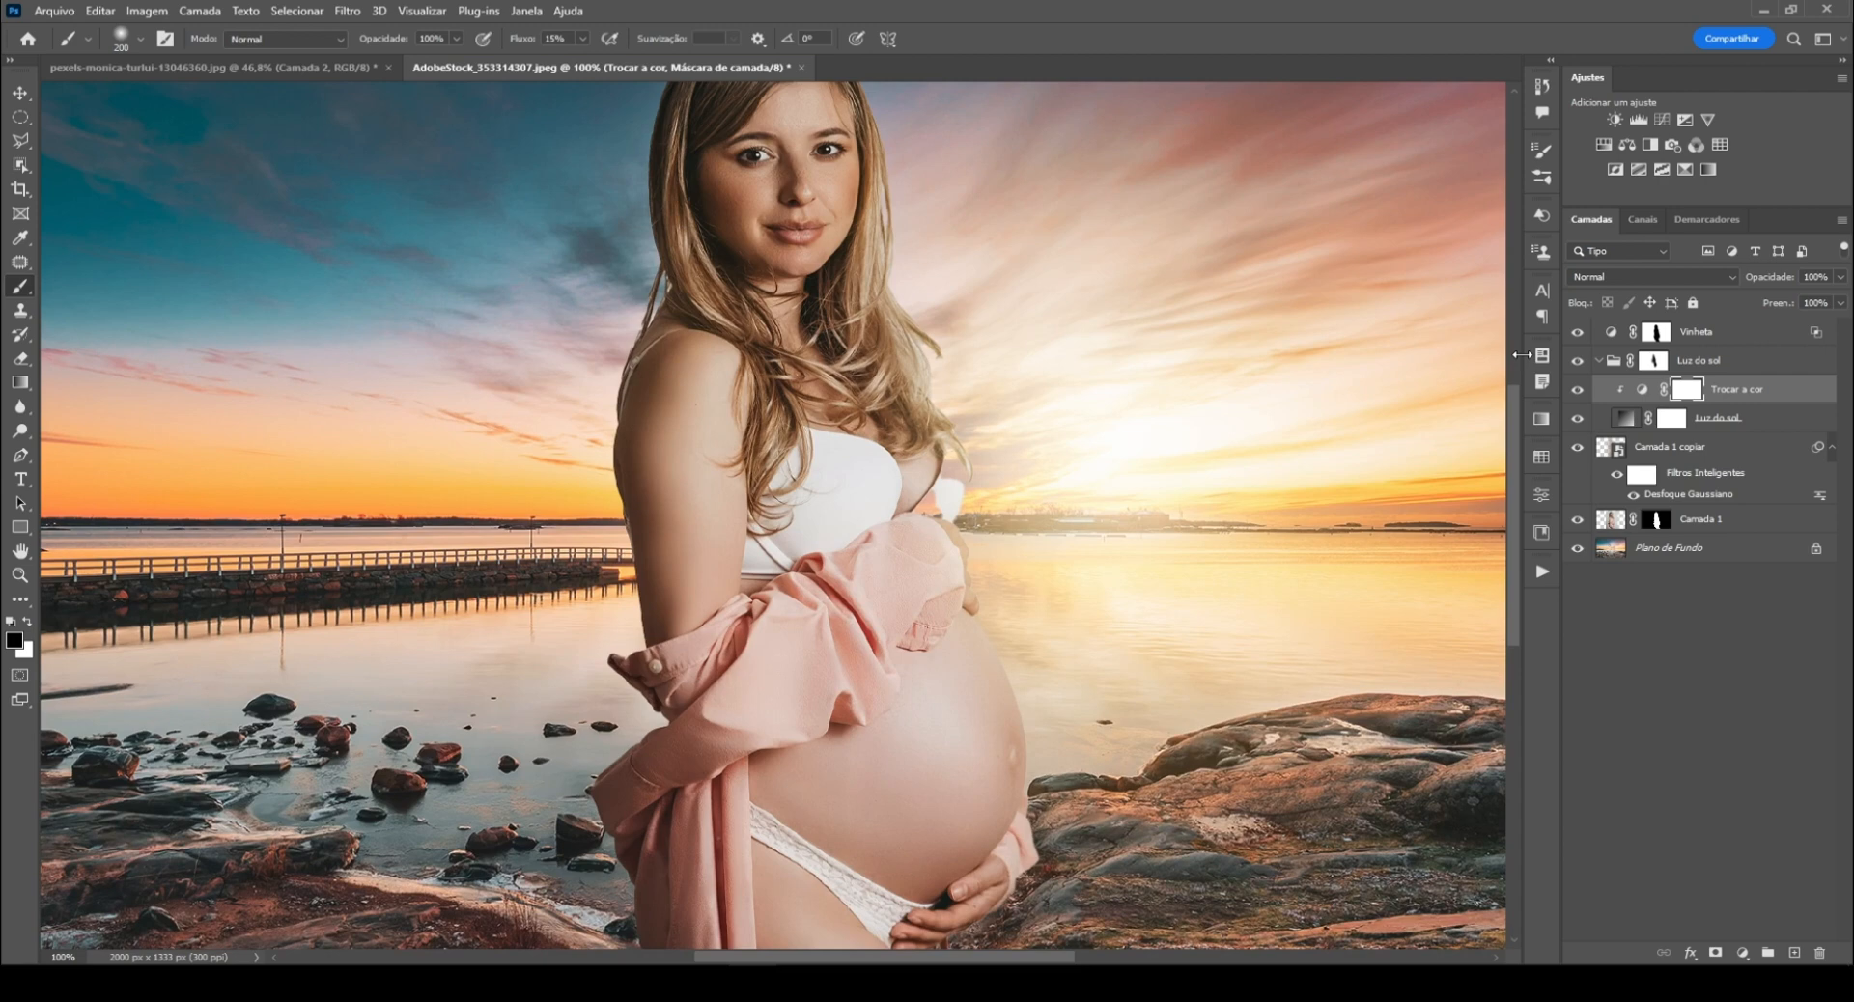
{"action": "key", "text": "ctrl+0"}
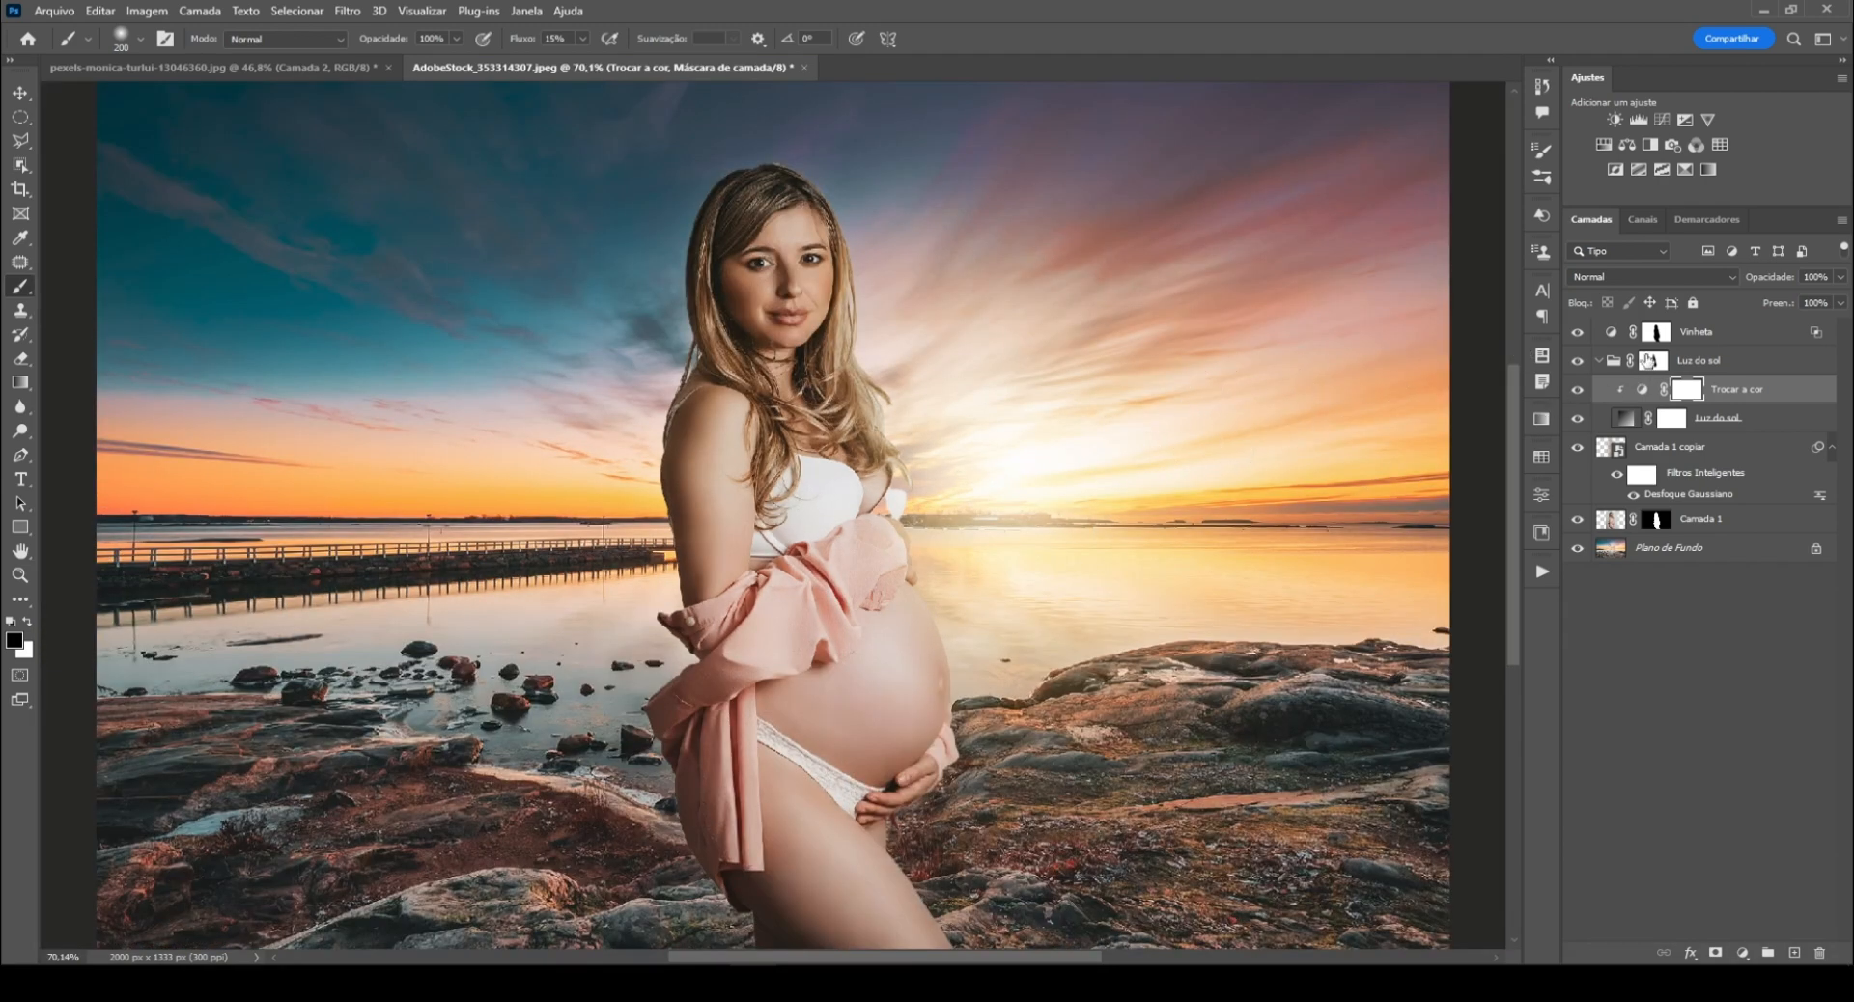
{"action": "key", "text": "ctrl+minus"}
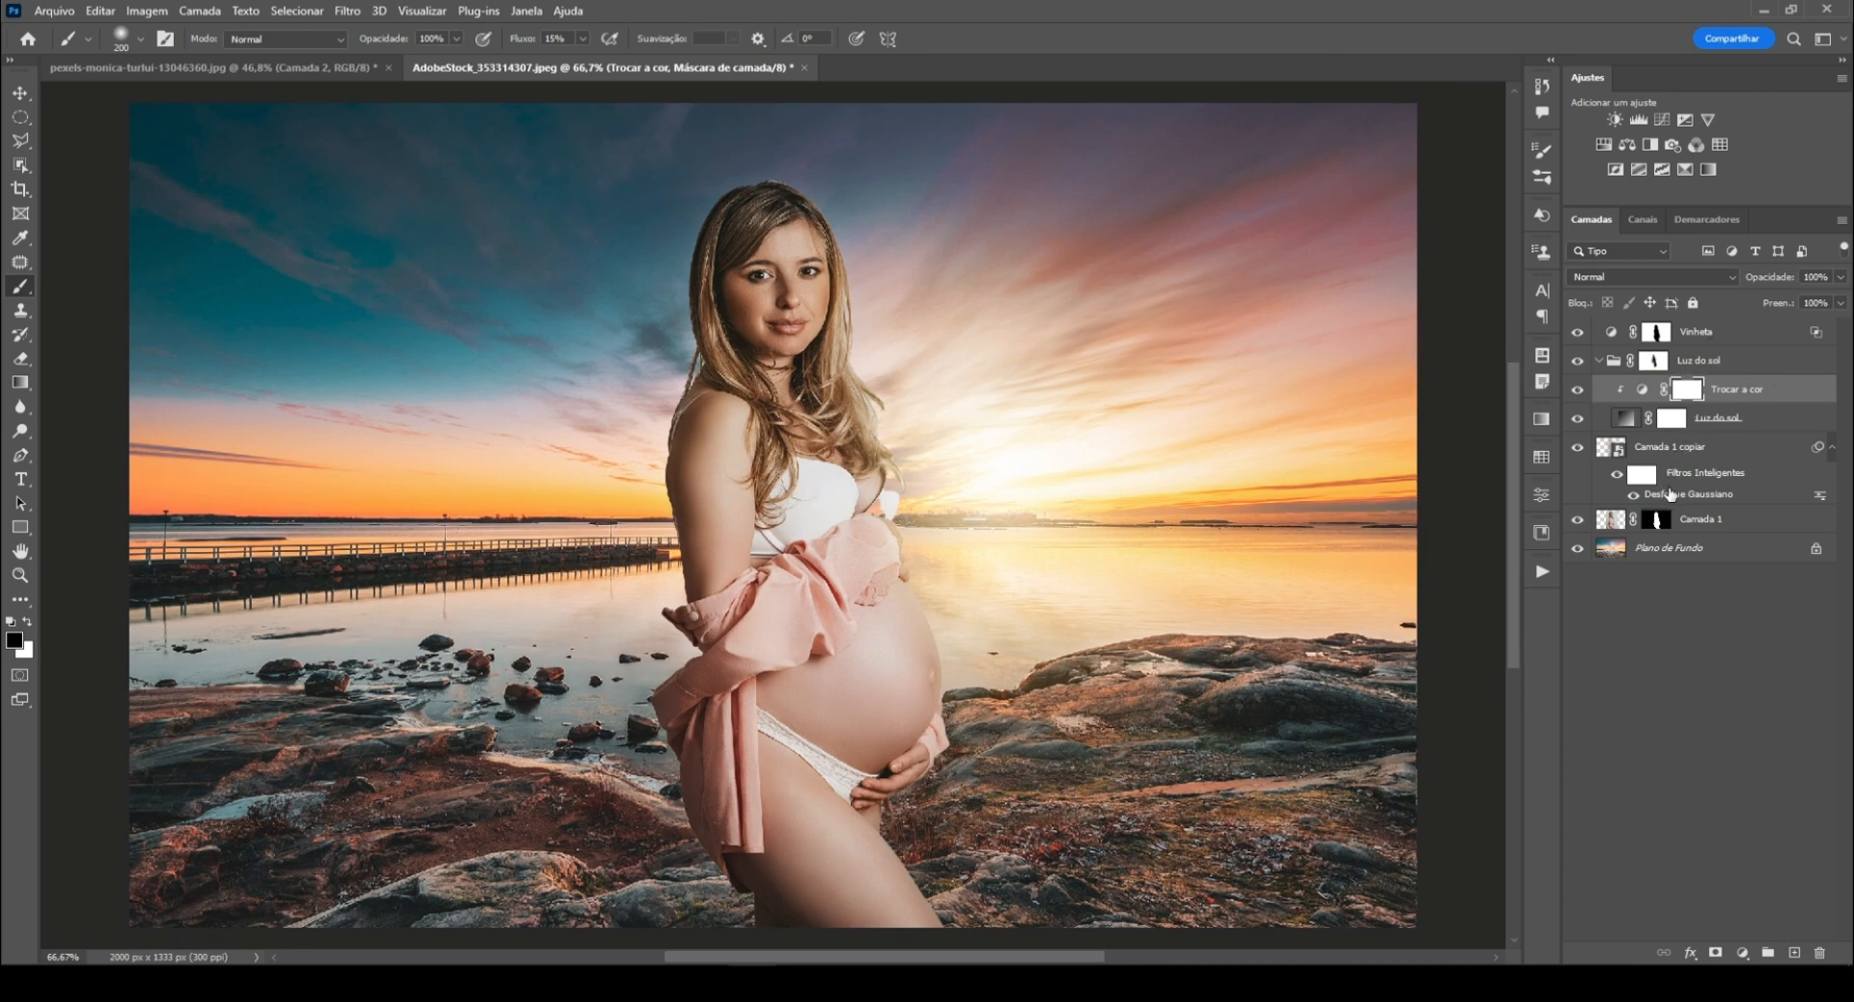
{"action": "left_click", "coordinate": [1702, 522]}
{"action": "key", "text": "ctrl+1"}
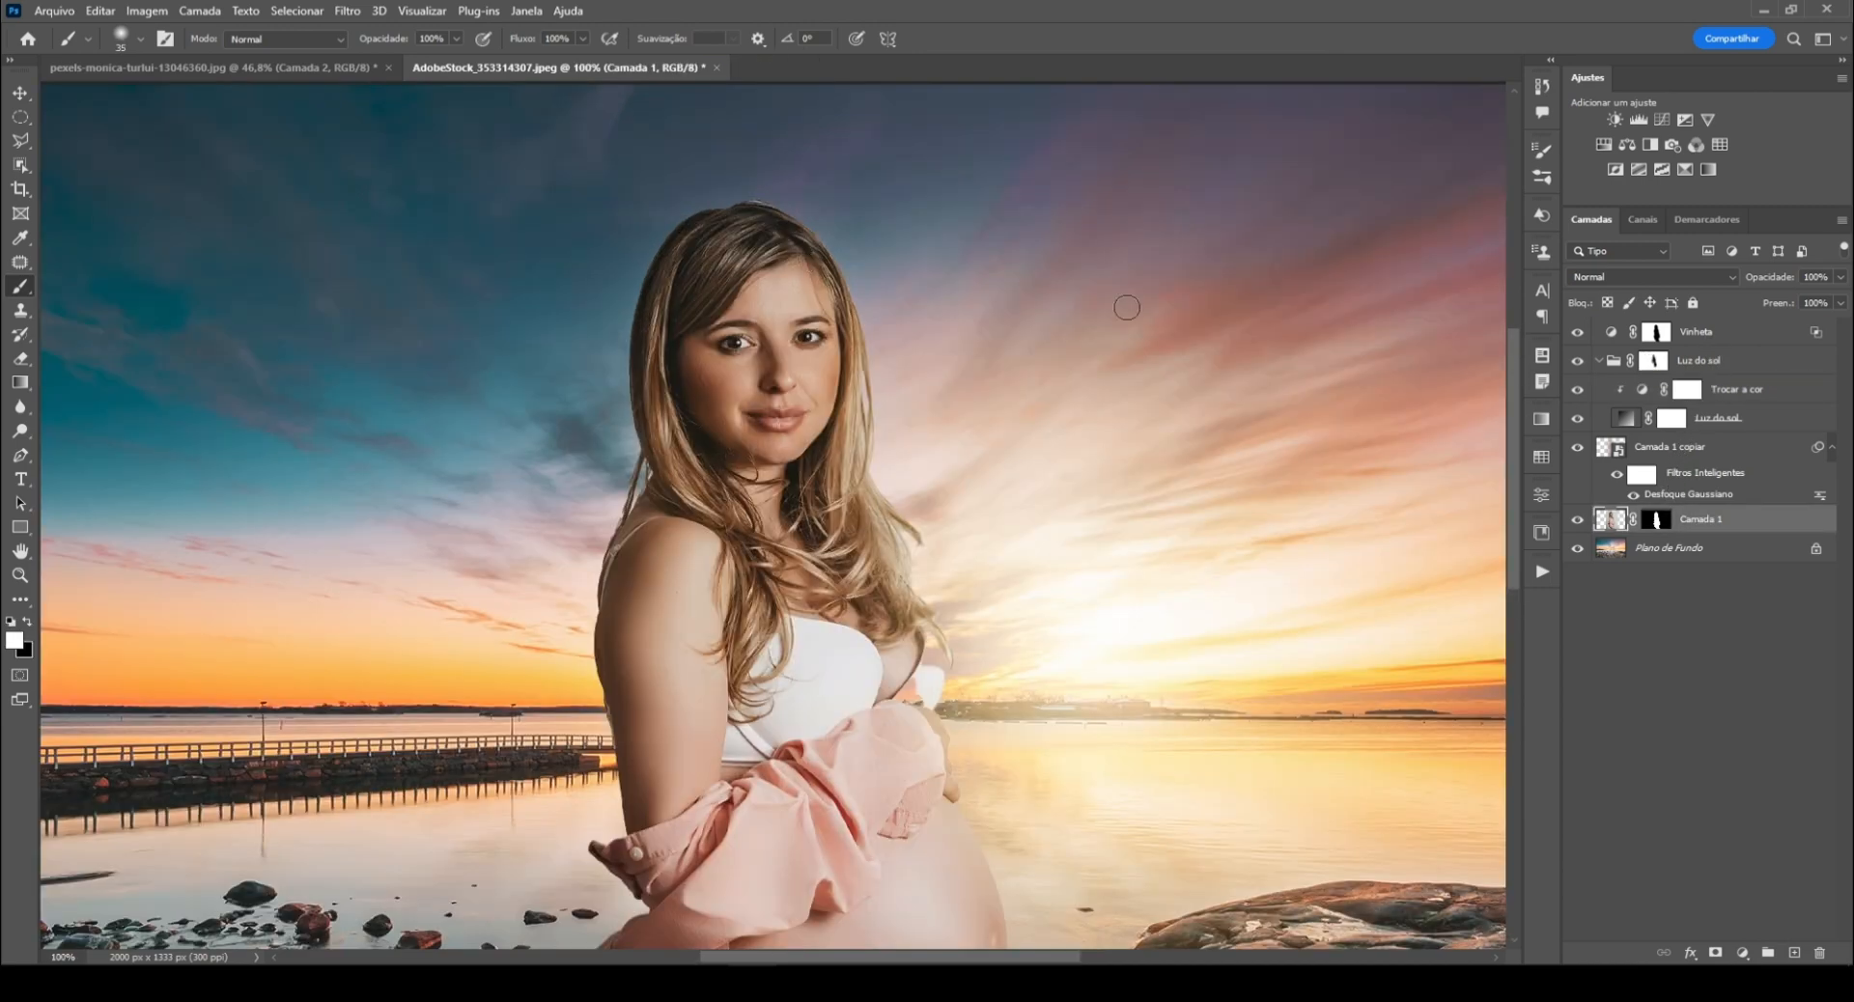
{"action": "left_click", "coordinate": [1542, 572]}
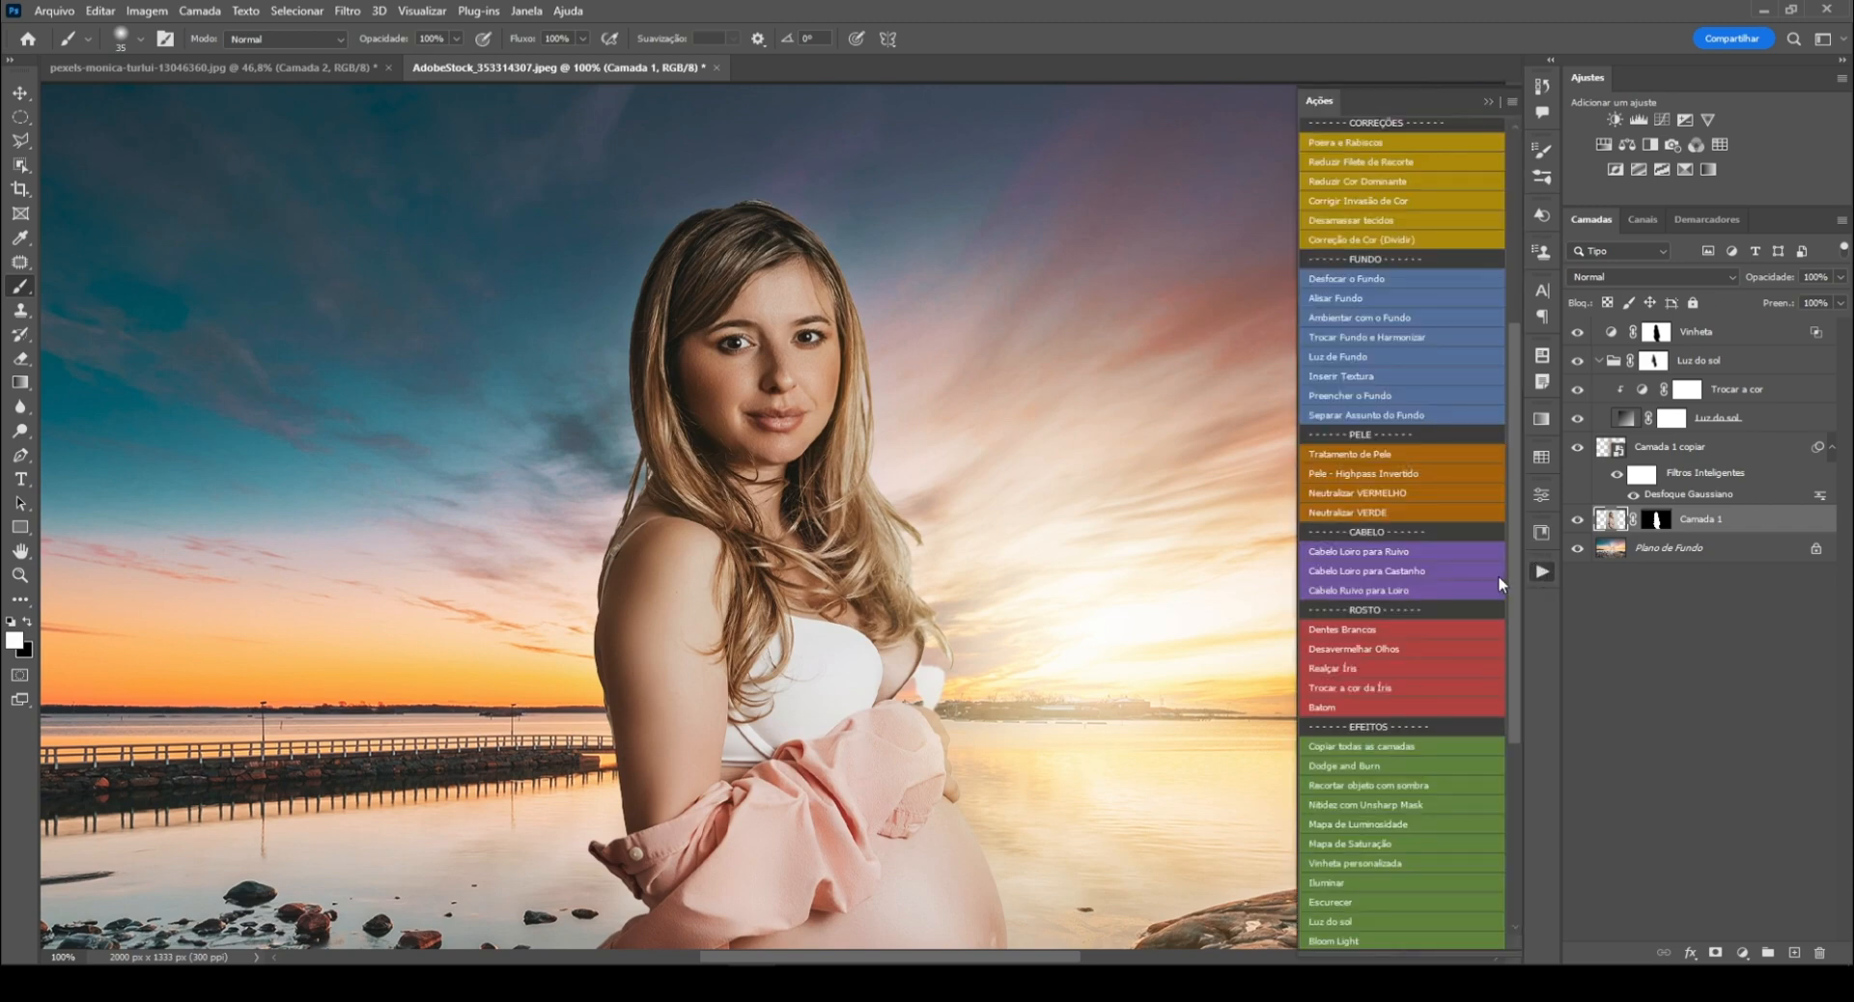
{"action": "left_click_drag", "start_coordinate": [1511, 495], "coordinate": [1487, 553]}
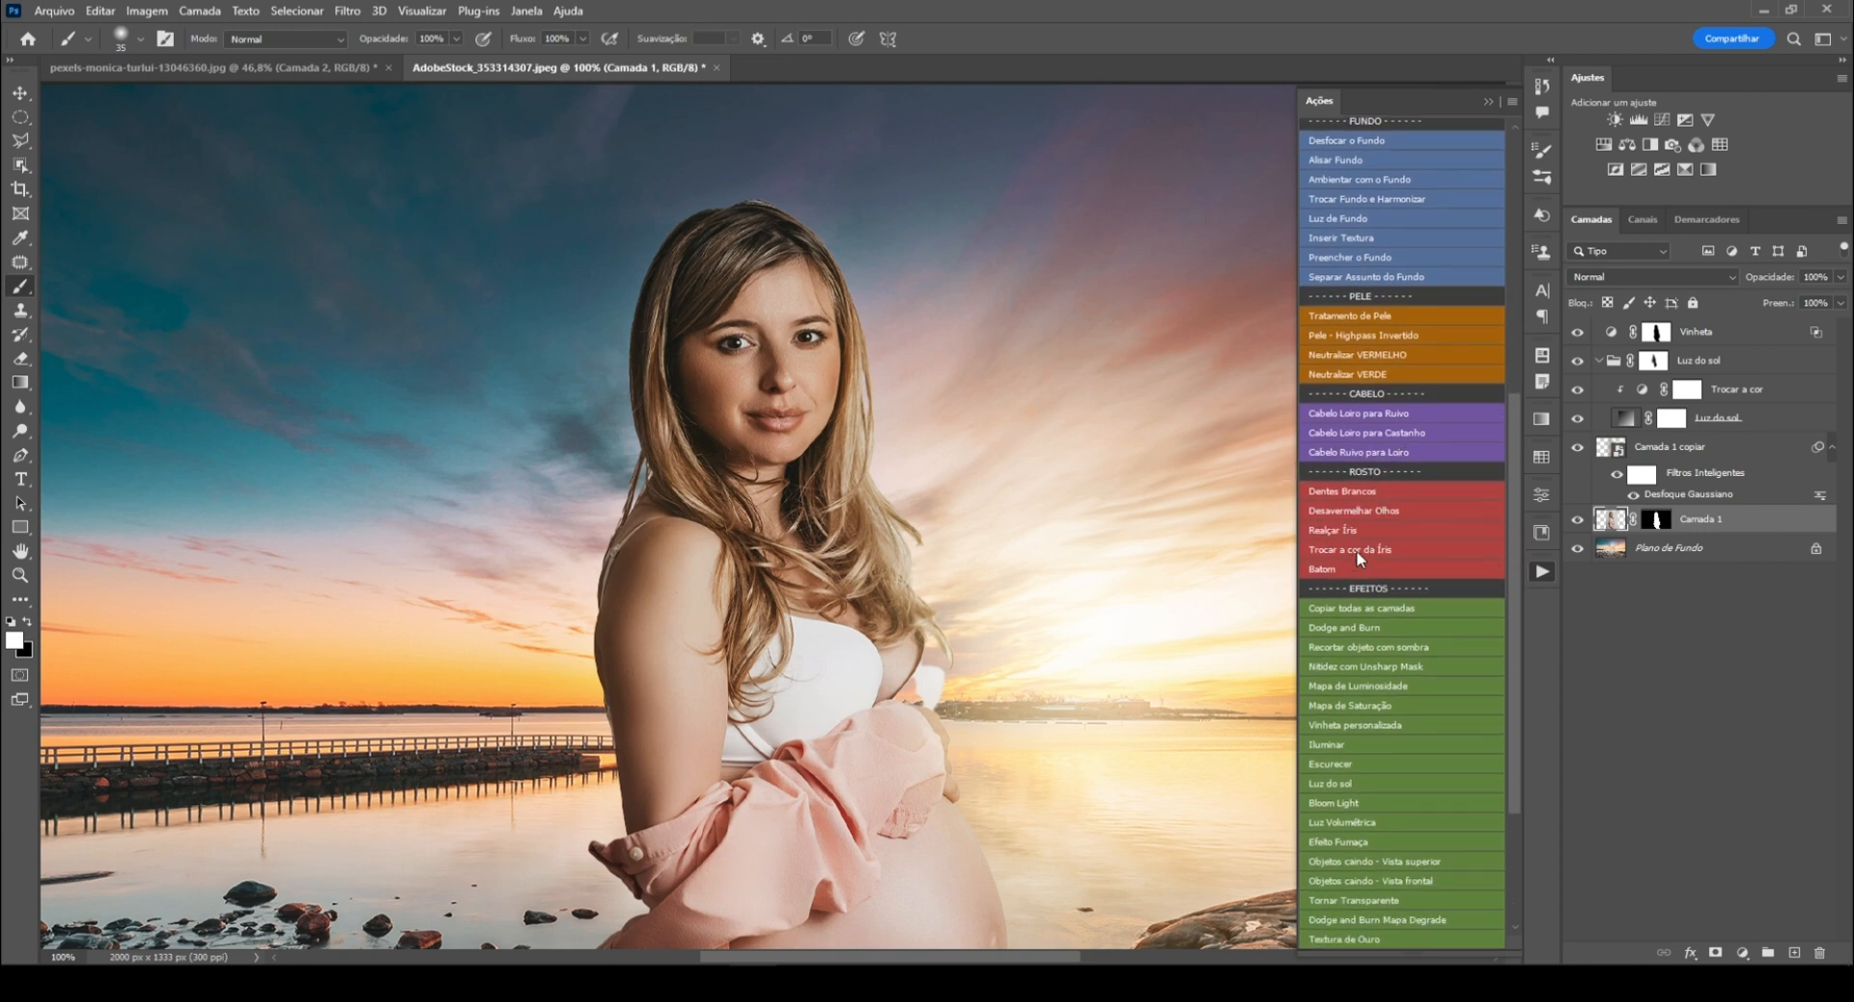
{"action": "left_click", "coordinate": [1321, 570]}
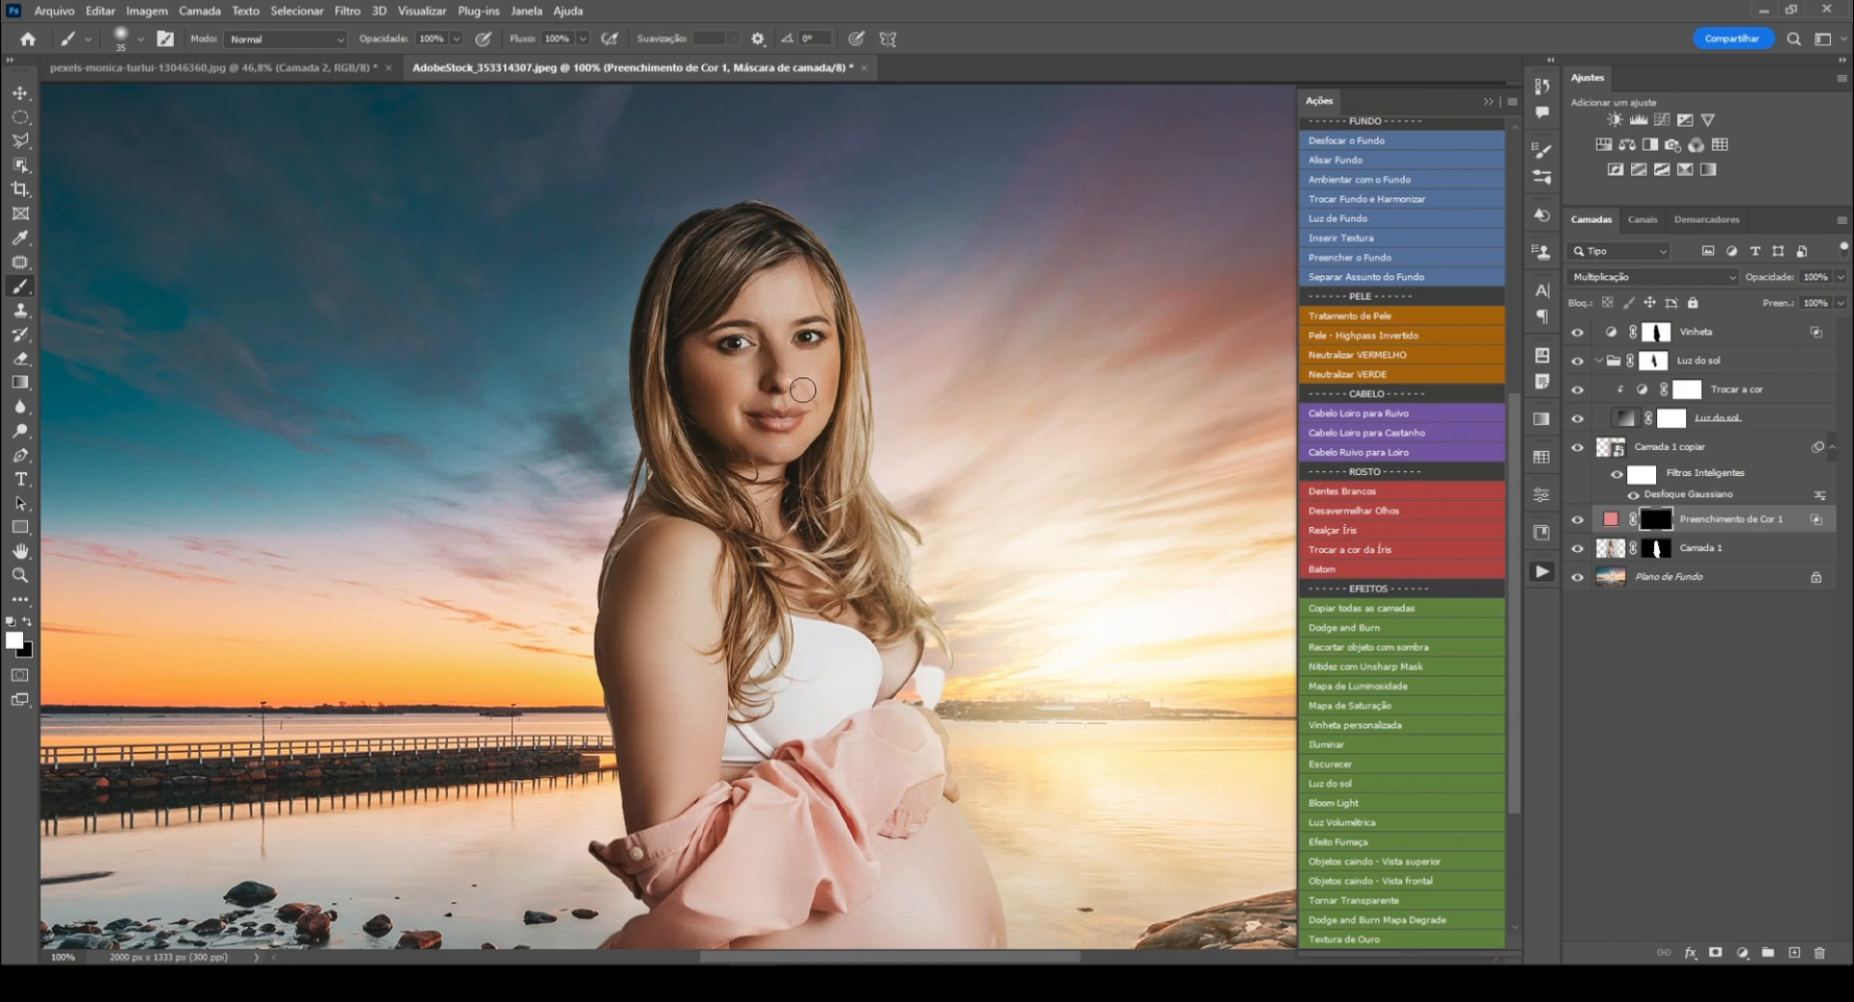
Step: Paint the woman's lips in white on the lipstick color fill's mask with a smaller brush and compare the lipstick off and on
{"action": "key", "text": "bracketleft"}
{"action": "key", "text": "bracketleft"}
{"action": "key", "text": "bracketleft"}
{"action": "left_click", "coordinate": [1578, 519]}
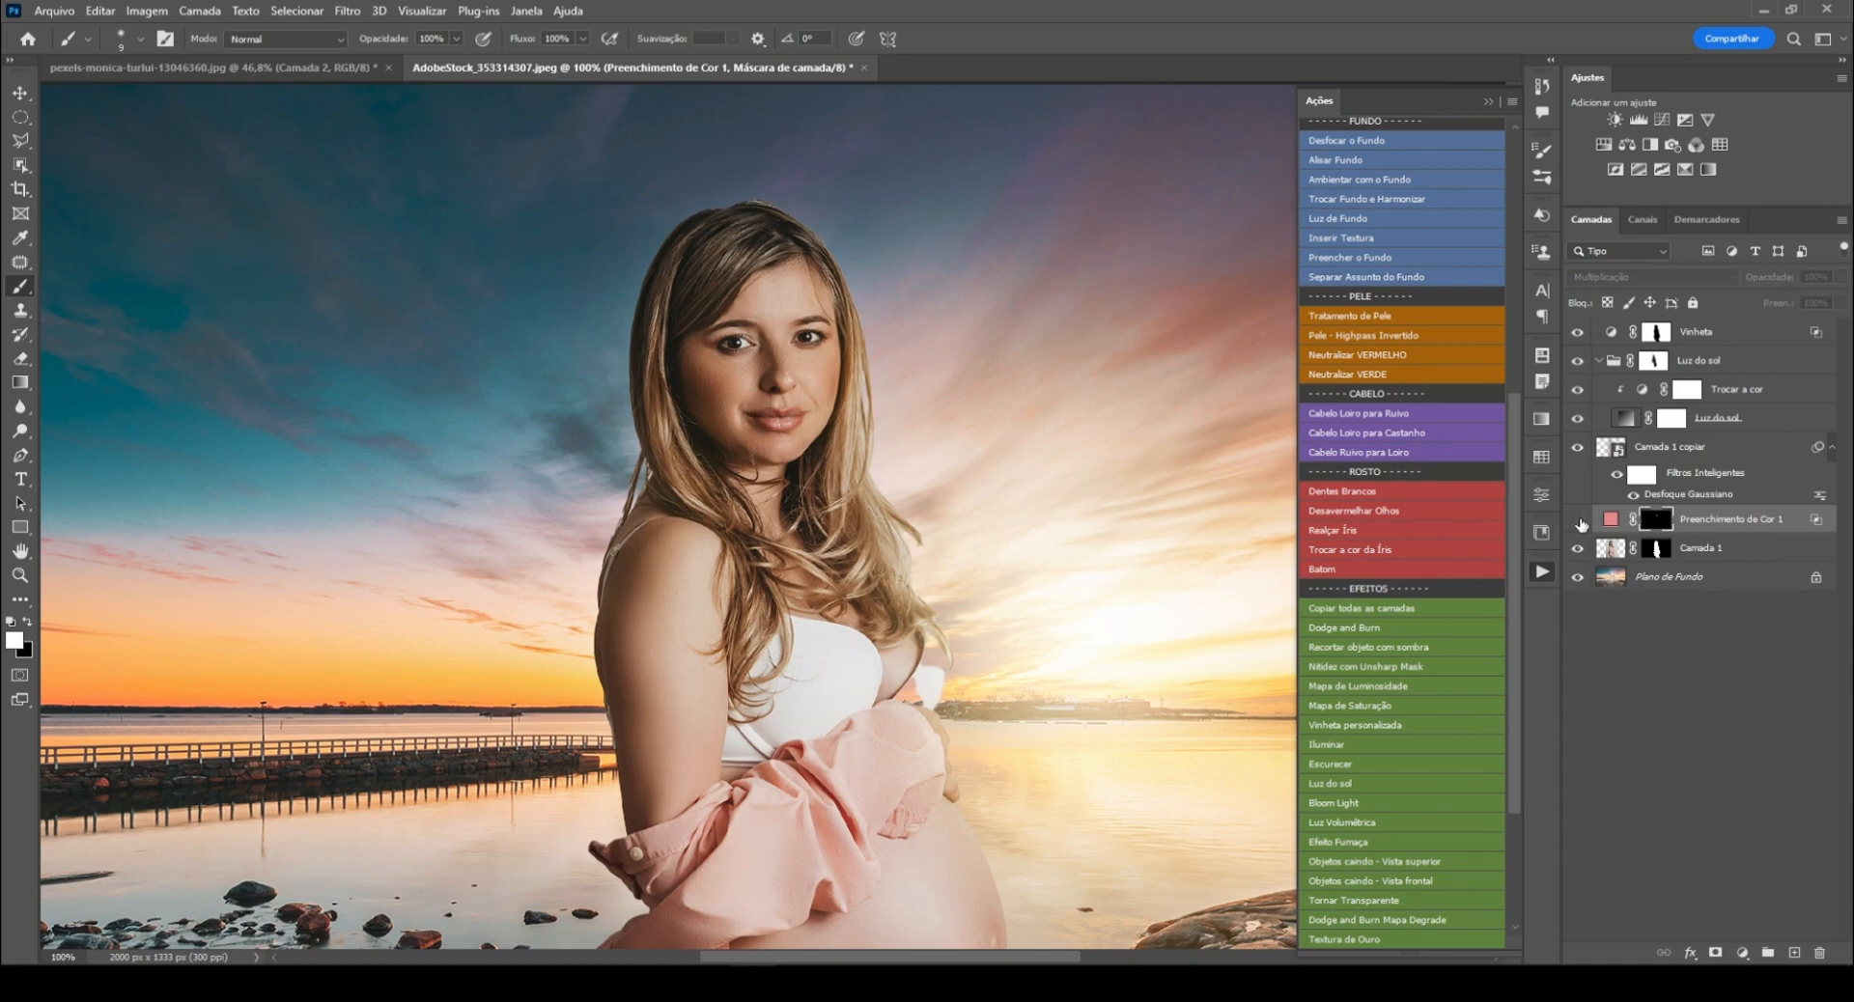
{"action": "left_click", "coordinate": [1578, 519]}
{"action": "key", "text": "ctrl+minus"}
{"action": "key", "text": "ctrl+minus"}
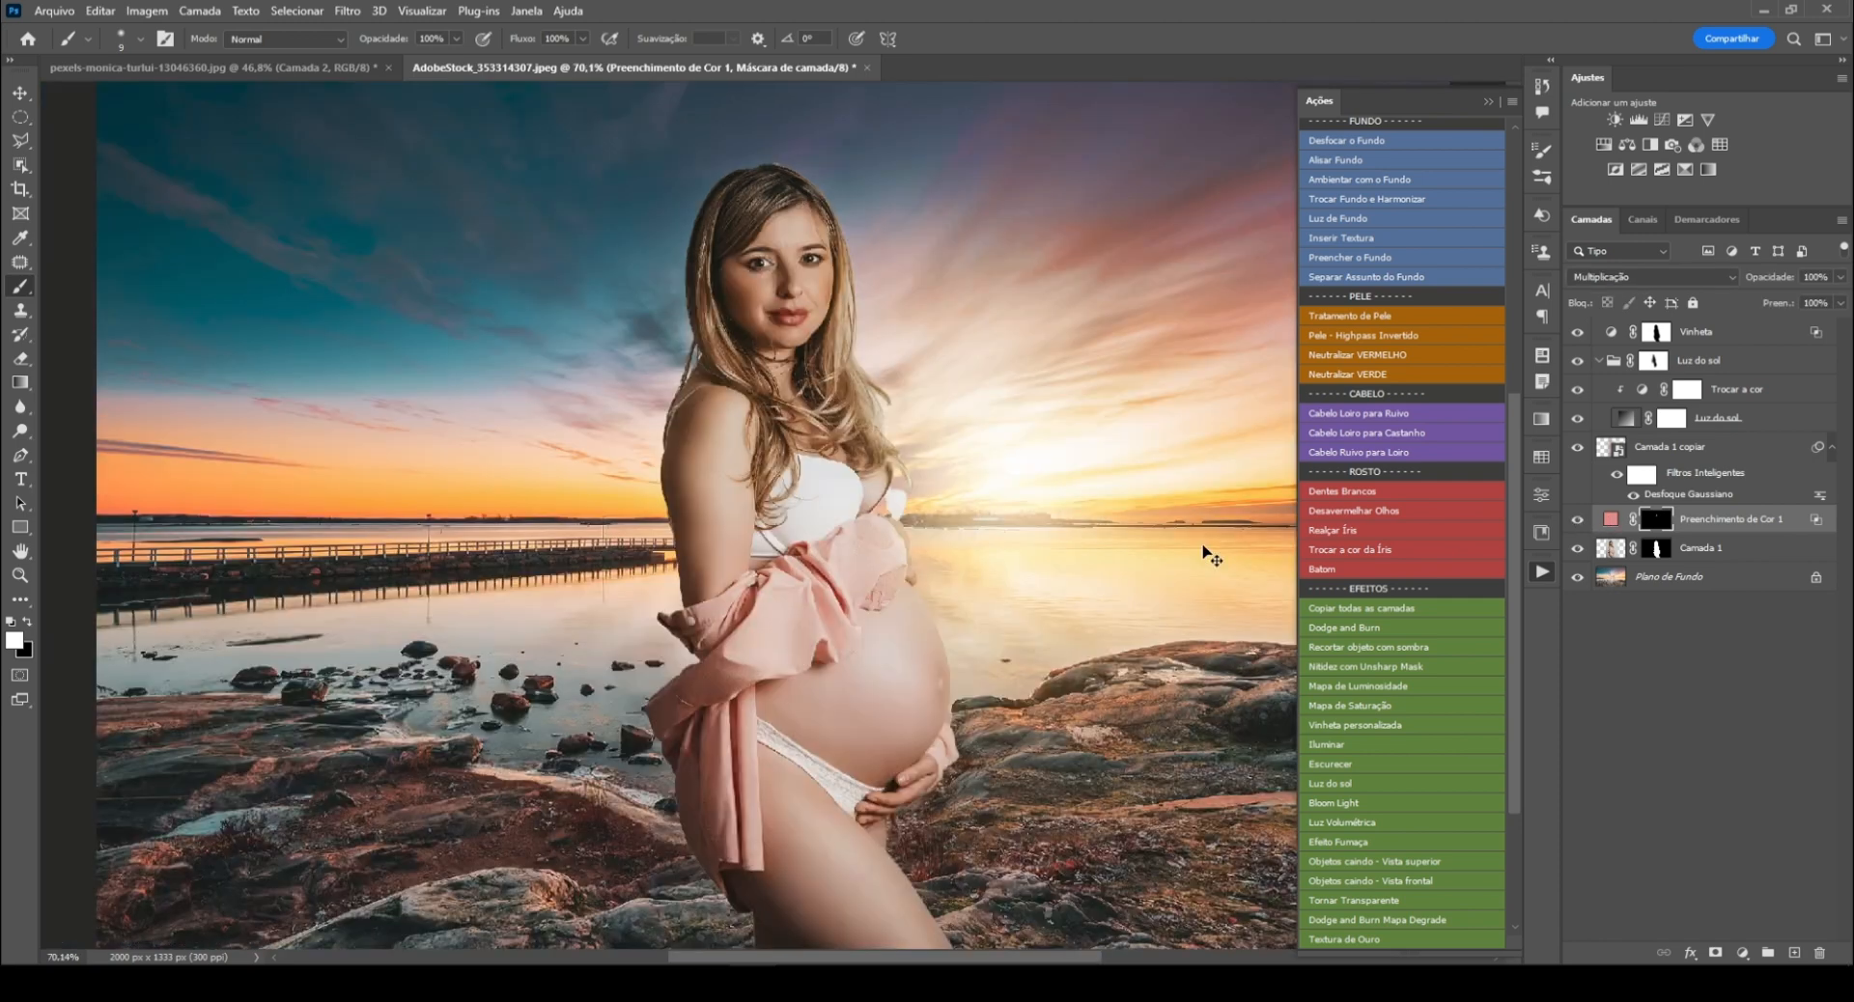